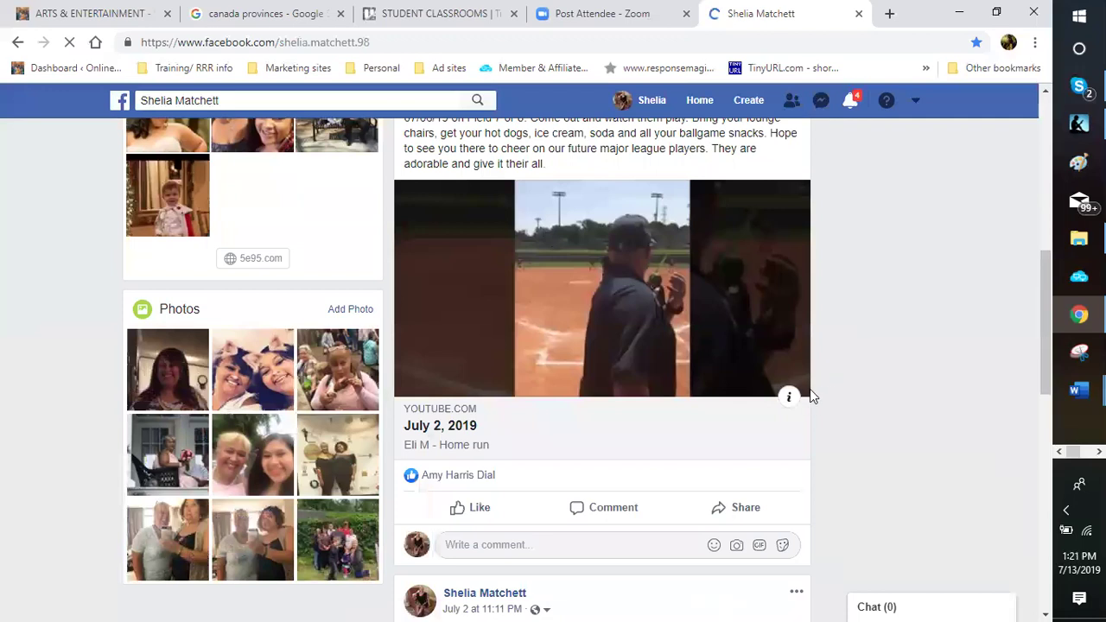
Look through the July 2019 timeline posts for the uploaded baseball home run video.
scroll(810, 393, down, 10)
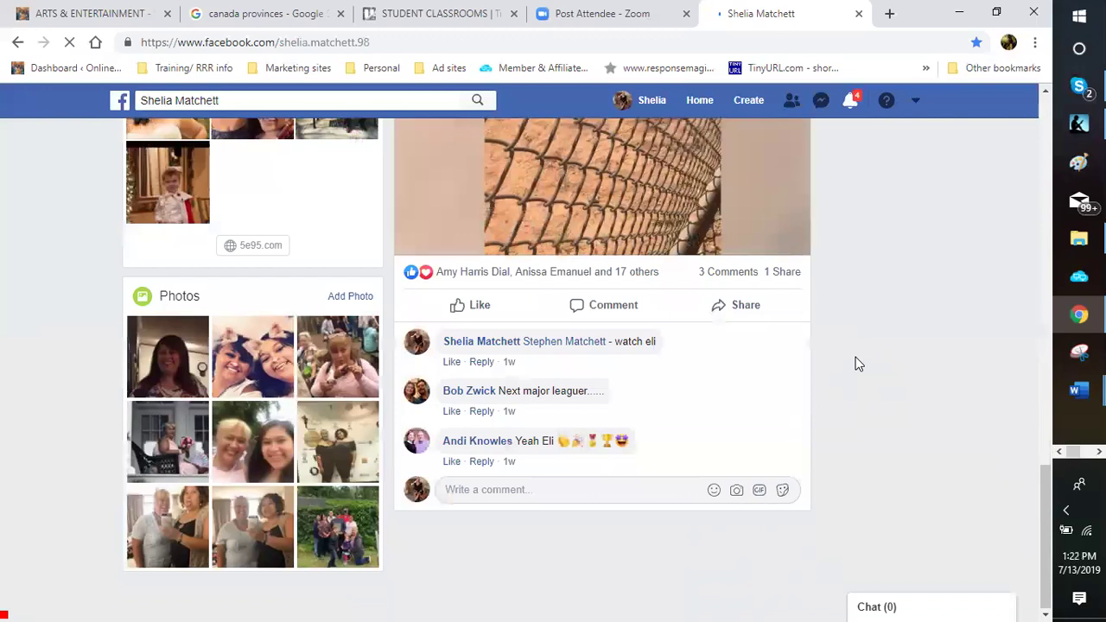
scroll(855, 364, up, 5)
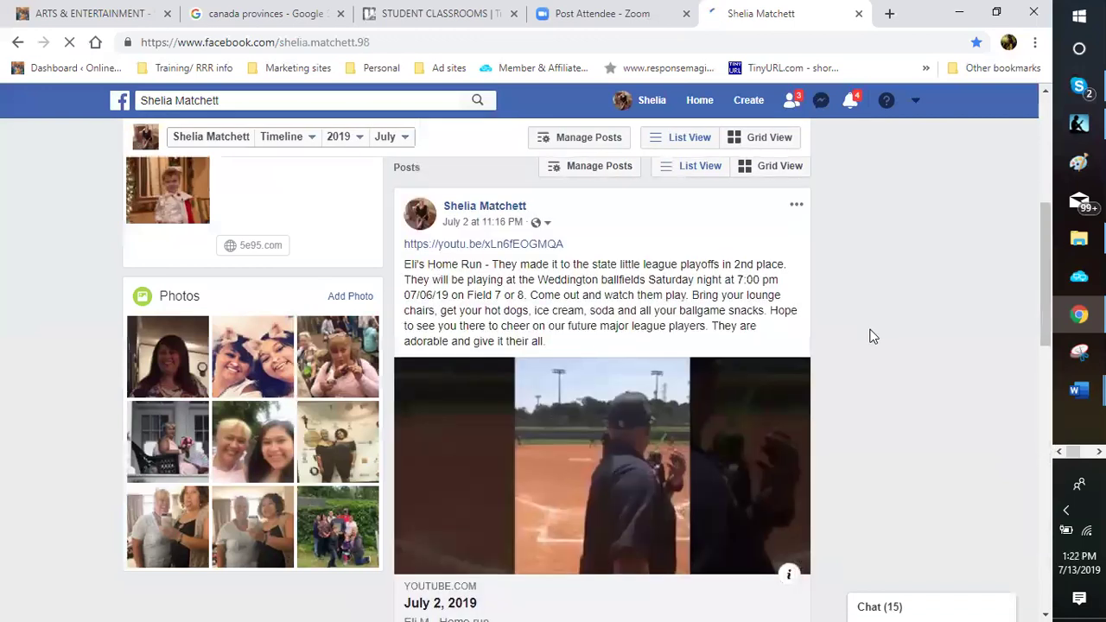
scroll(871, 335, down, 1)
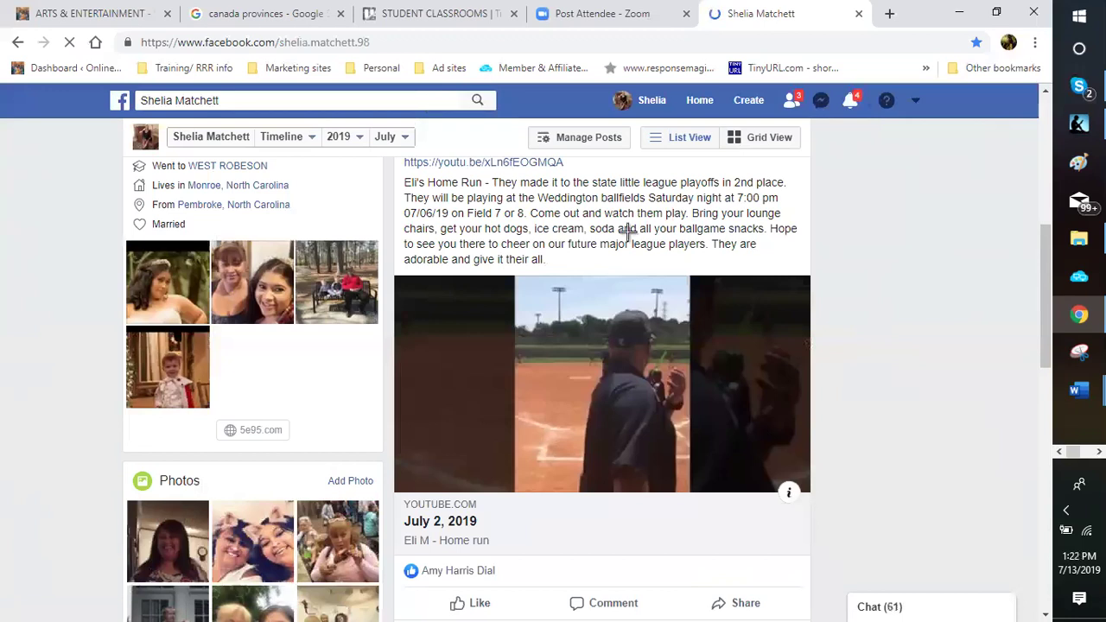
scroll(518, 100, down, 15)
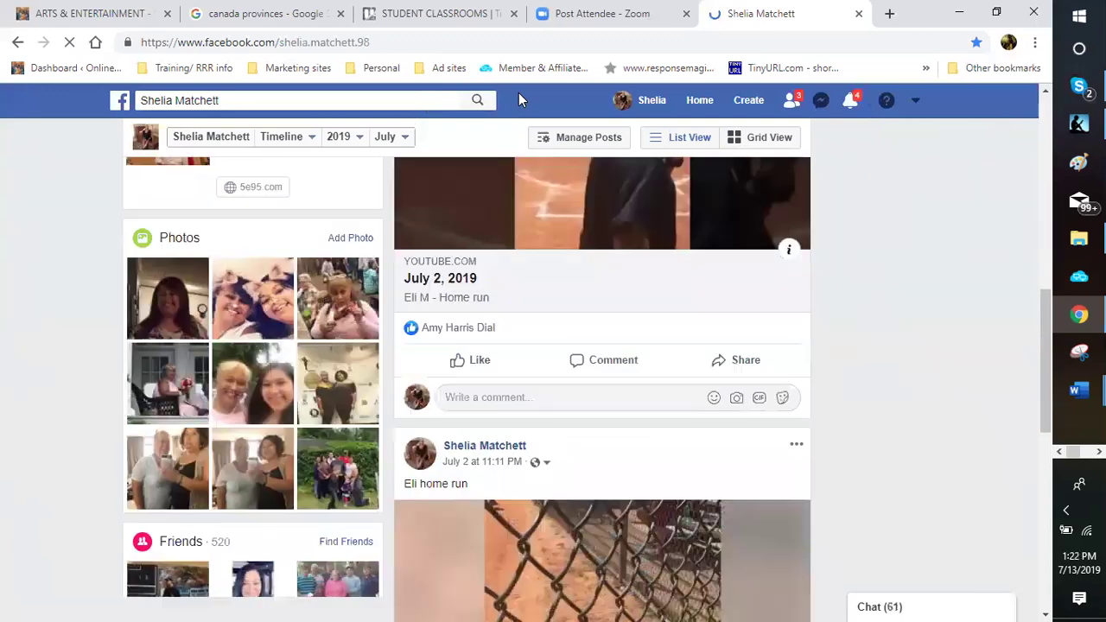
scroll(511, 126, down, 1)
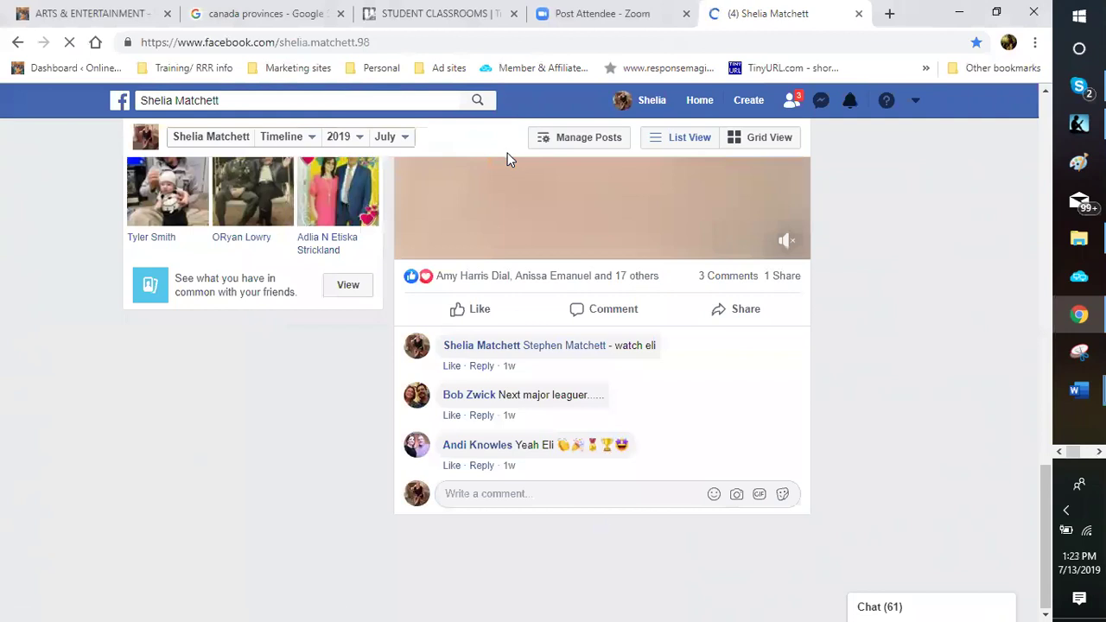
scroll(507, 160, up, 3)
scroll(507, 160, up, 2)
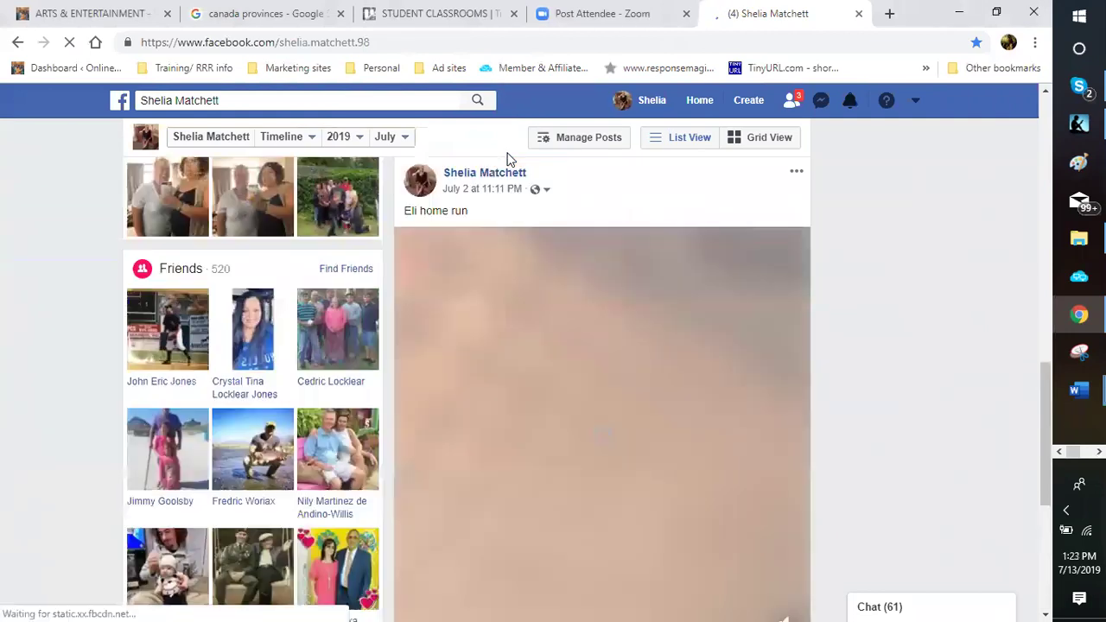
scroll(512, 173, up, 8)
scroll(515, 180, down, 4)
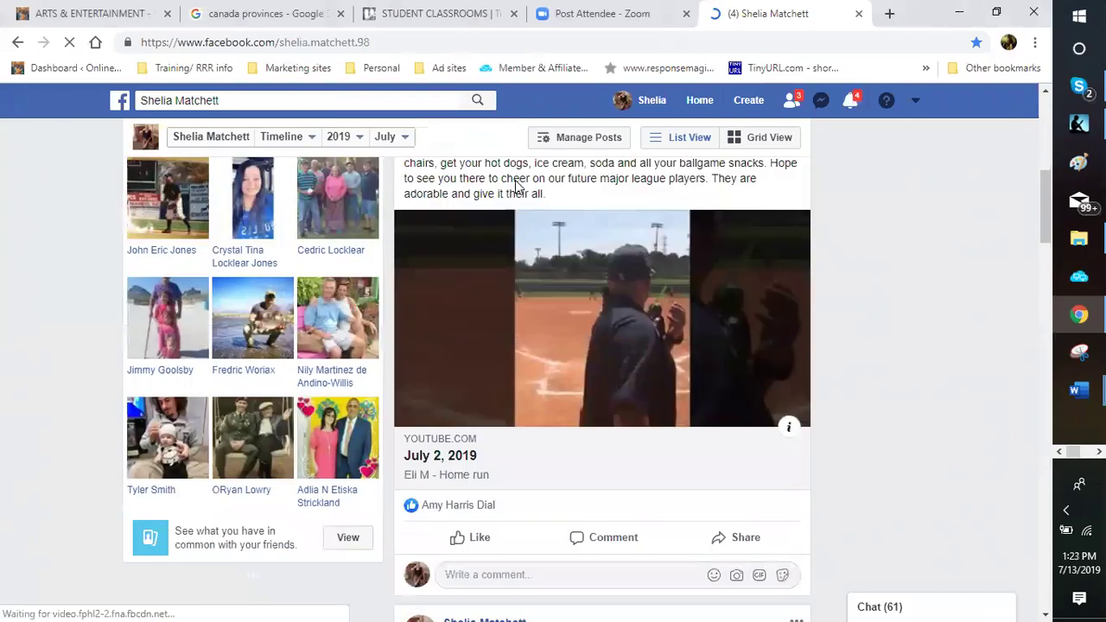
scroll(515, 183, down, 1)
scroll(516, 186, up, 2)
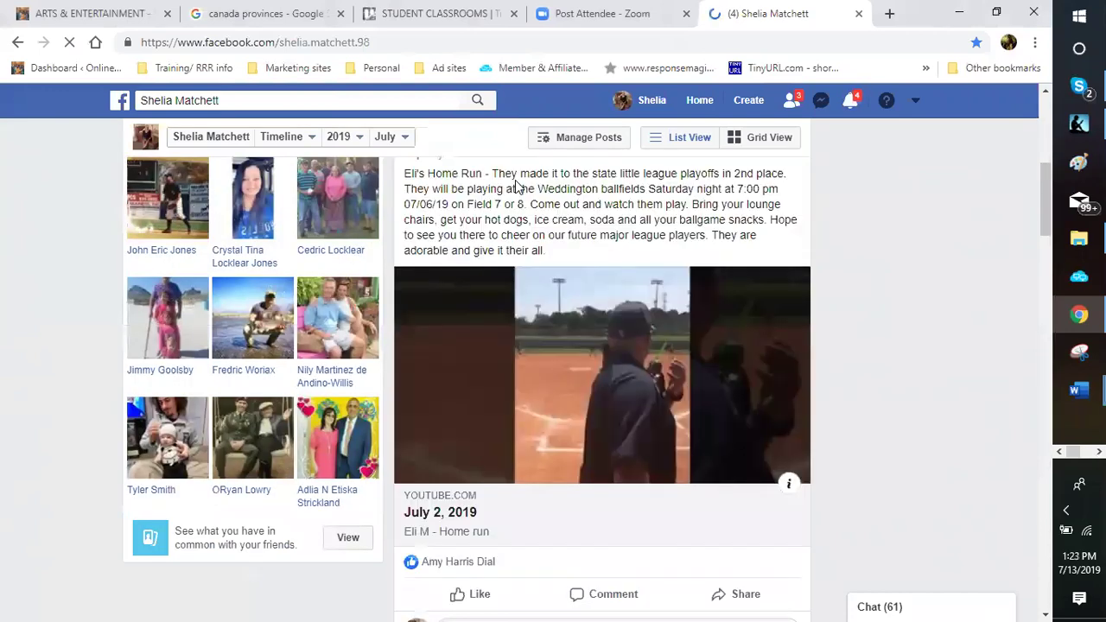
scroll(515, 183, down, 6)
scroll(514, 183, up, 5)
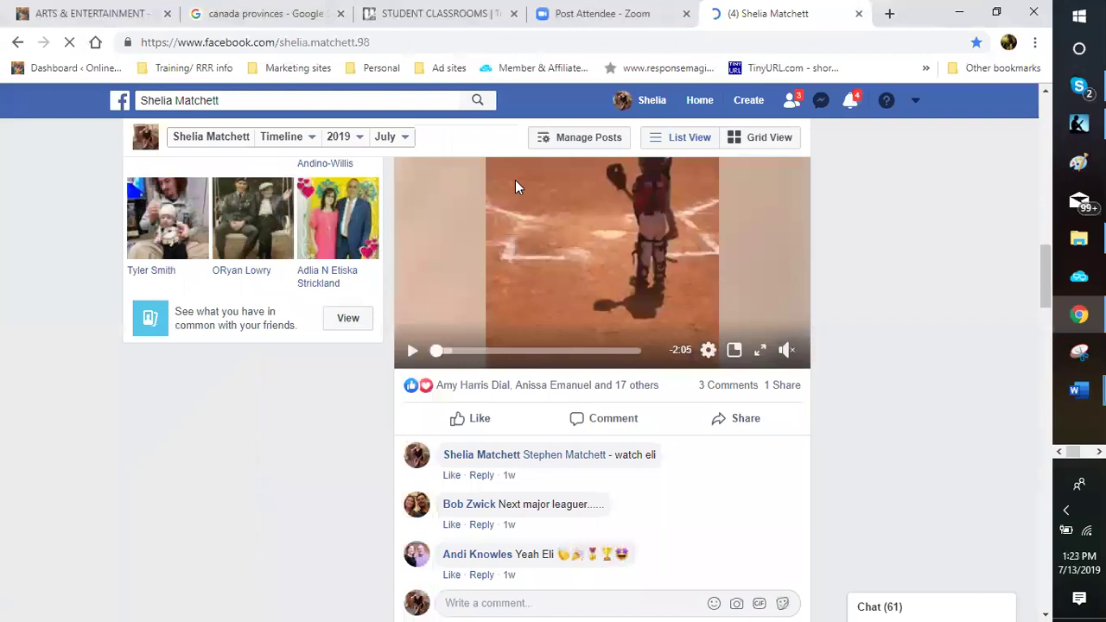
scroll(515, 180, up, 2)
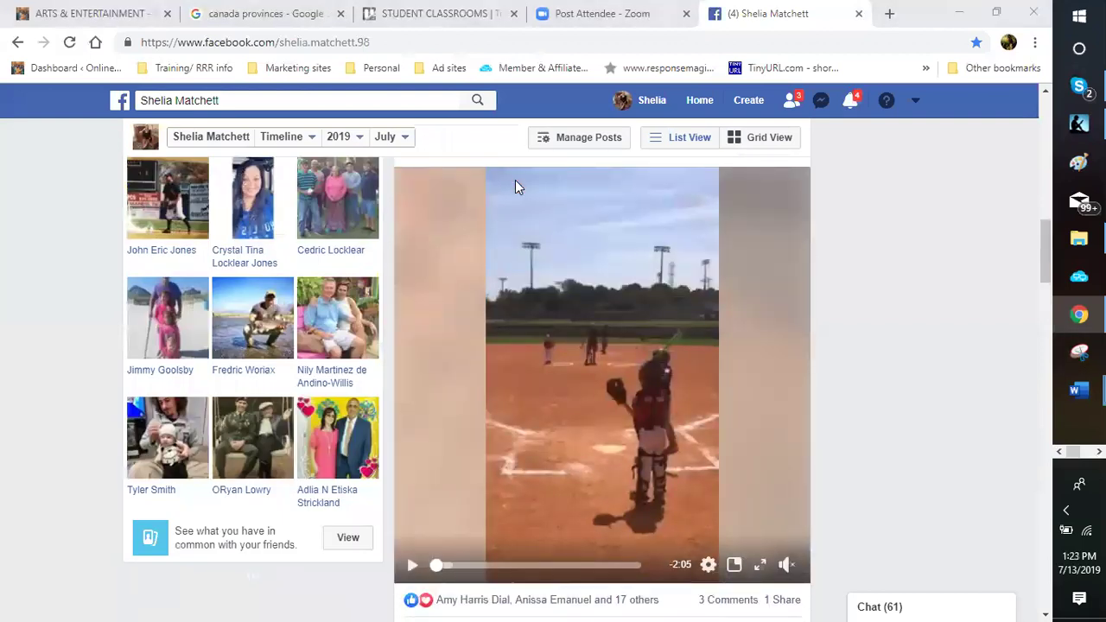
Switch to Snipping Tool and capture a rectangular snip of the baseball video frame, covering the field and the players.
key(super+8)
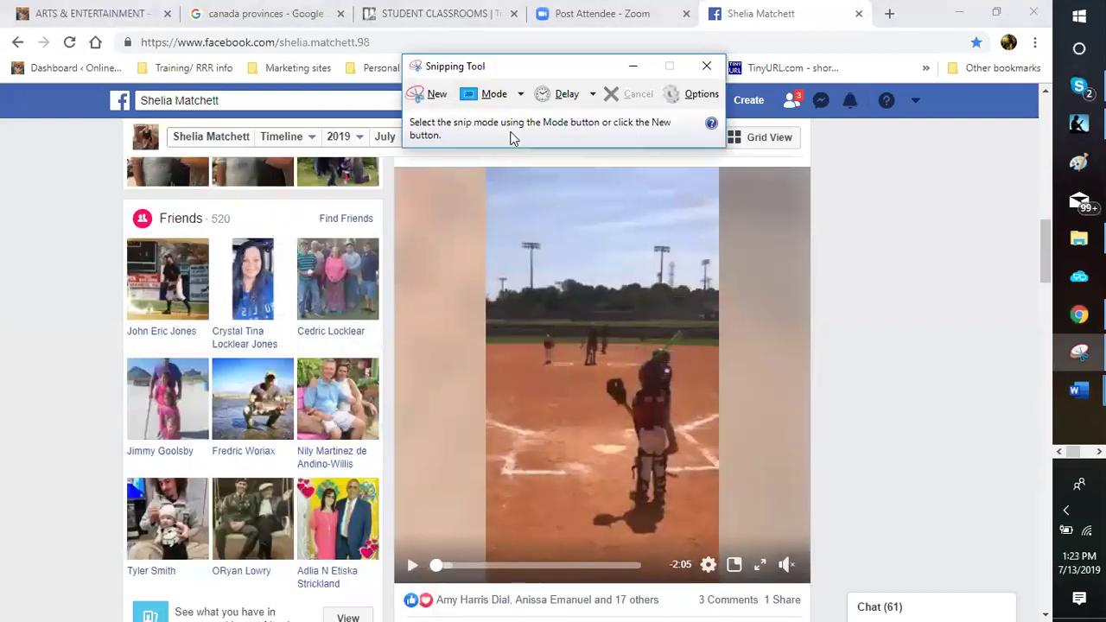
key(ctrl+n)
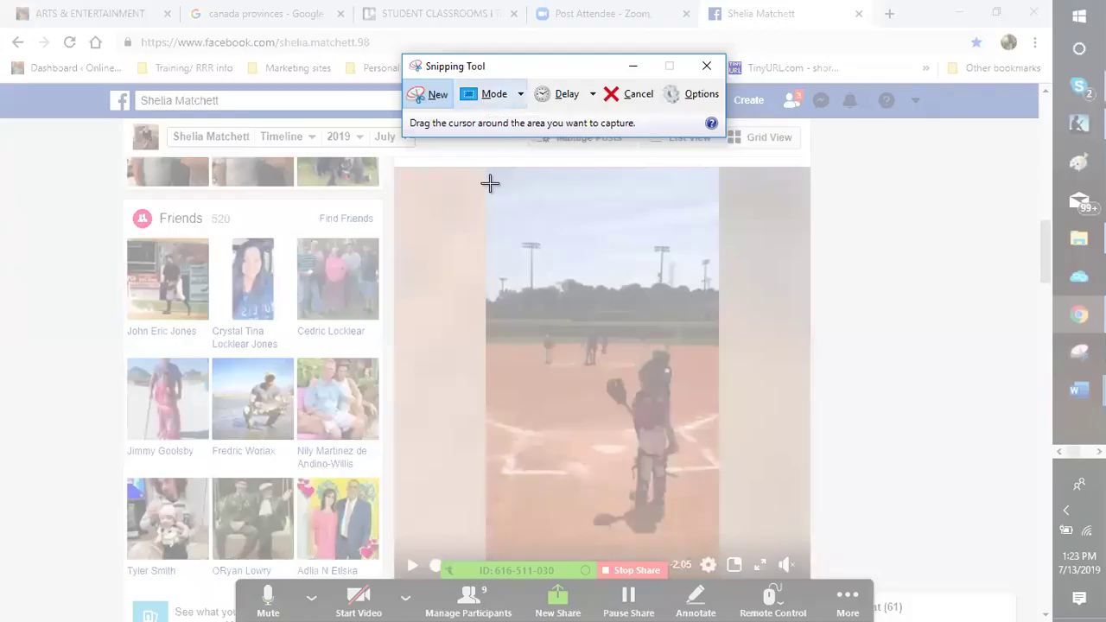
key(alt+m)
key(Down)
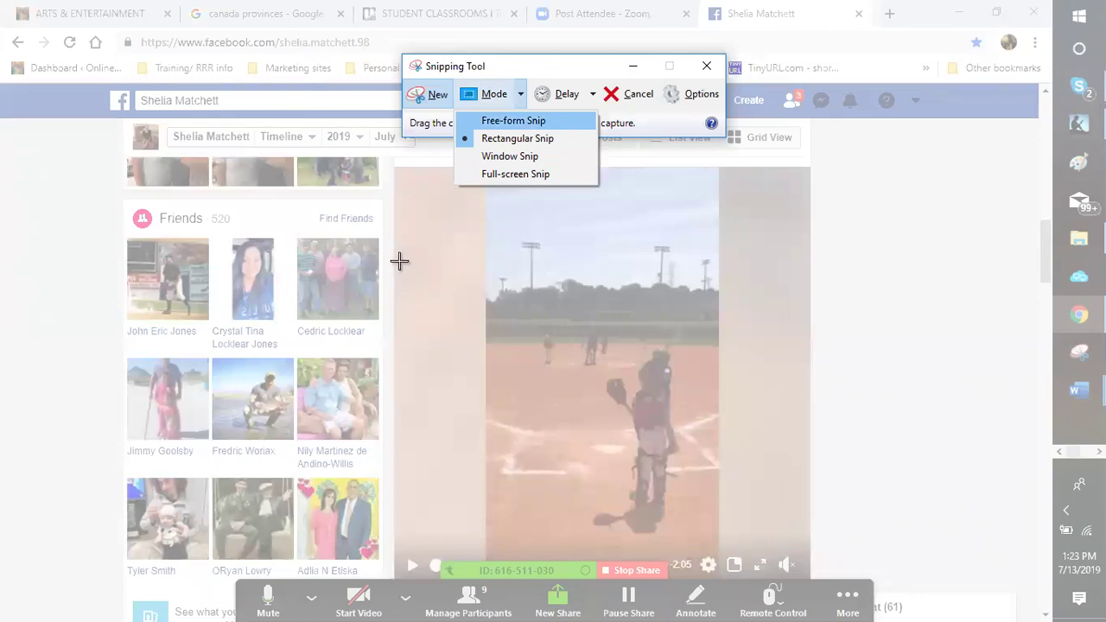
key(Down)
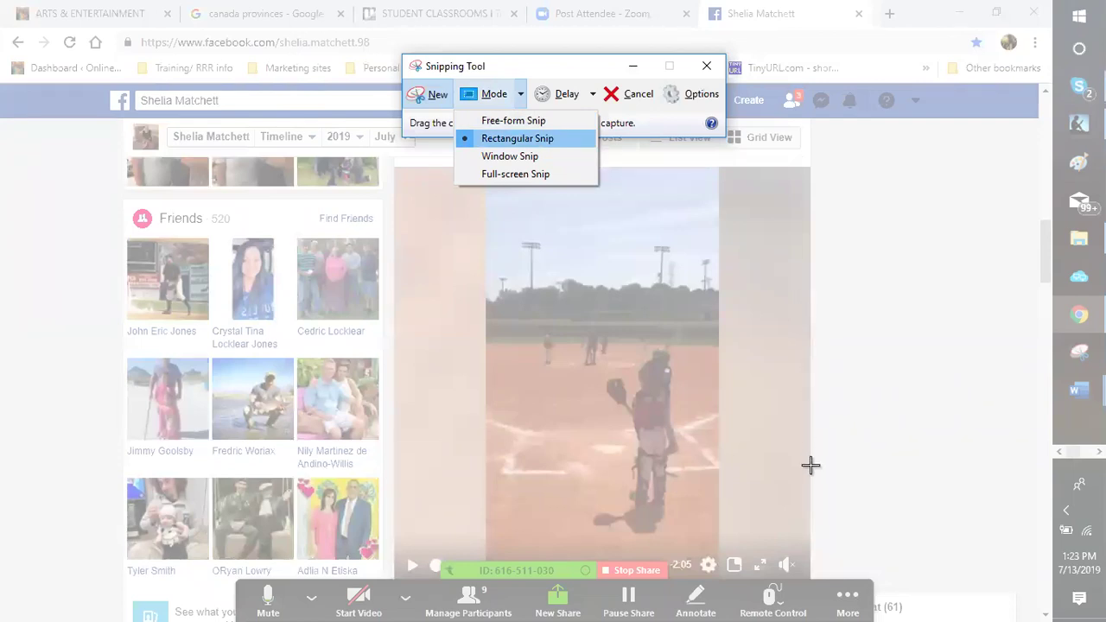
key(Down)
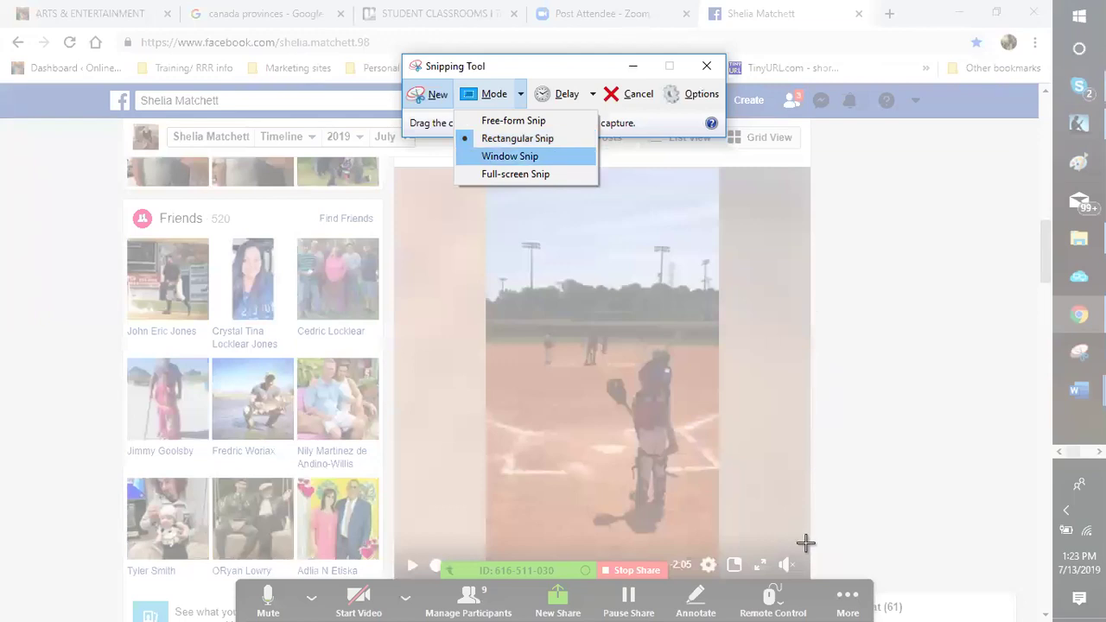
key(Down)
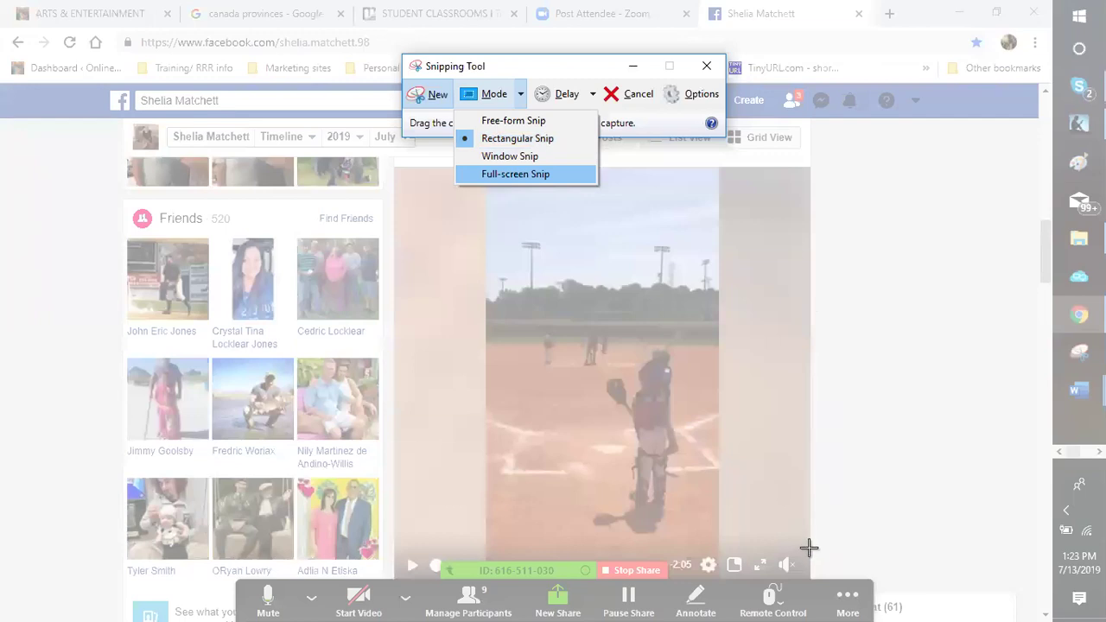
key(Up)
key(Up)
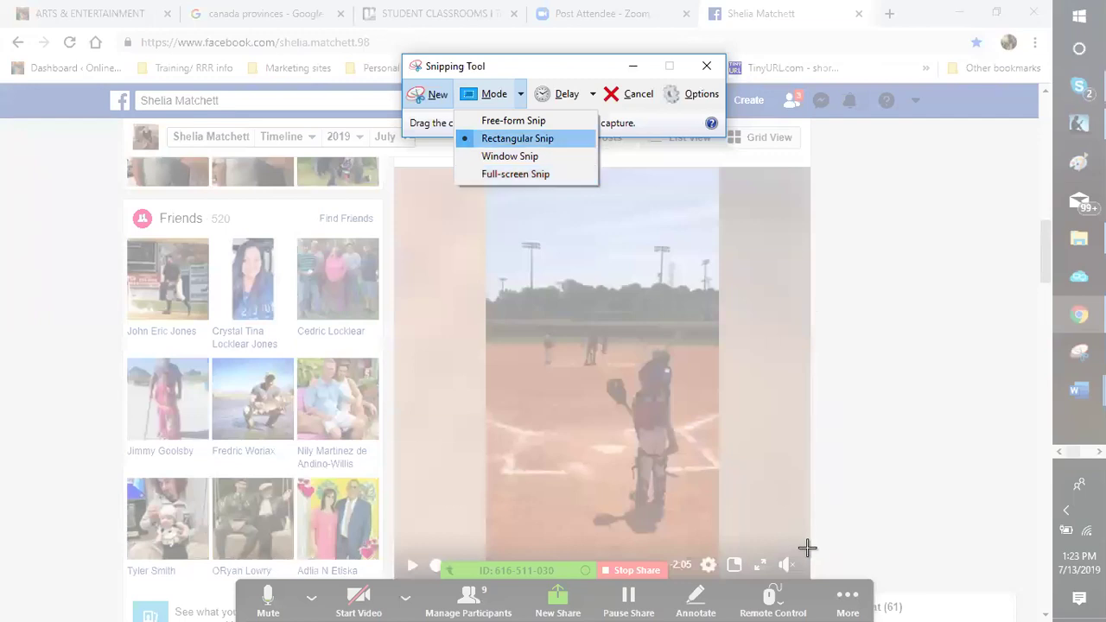
key(Return)
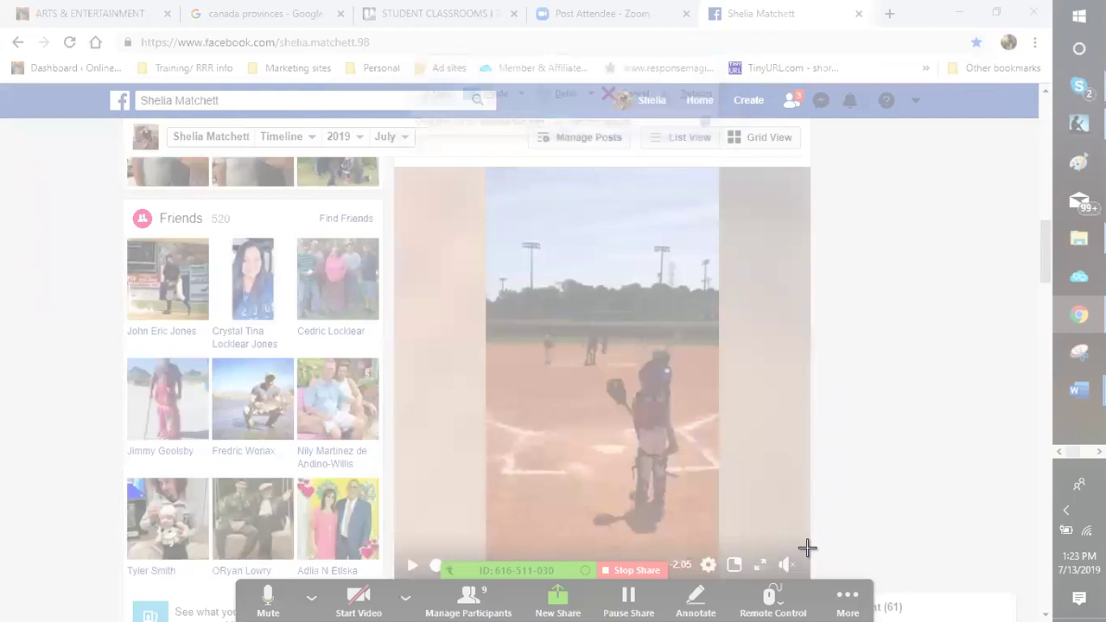
drag(399, 259, 807, 548)
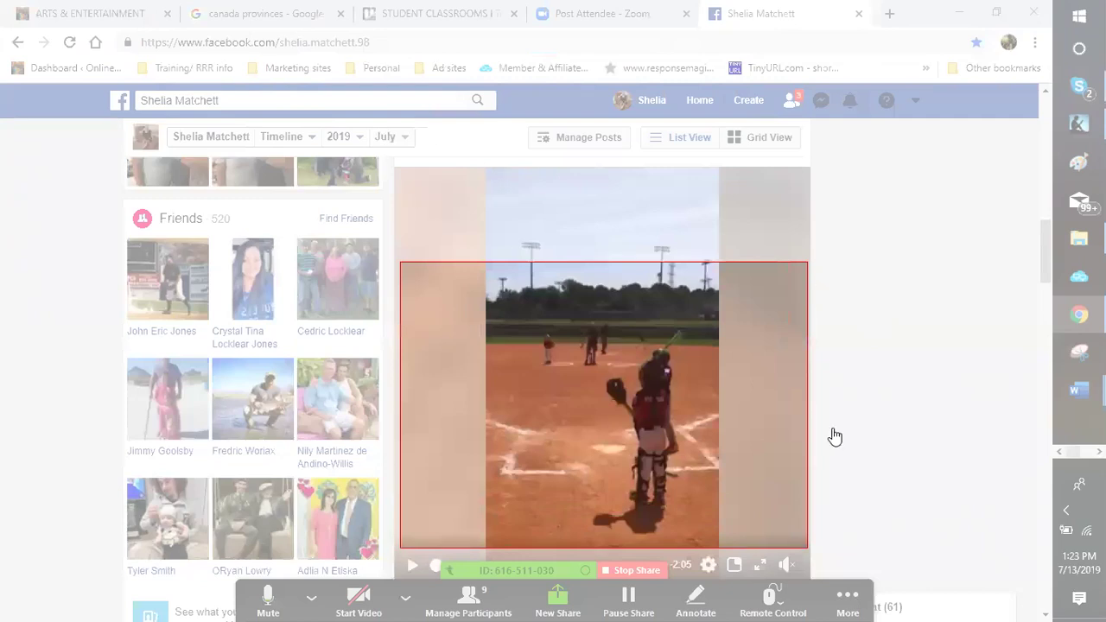
Start saving the snip as a file and browse the subfolders of the Dropbox blogging pictures folder.
key(alt)
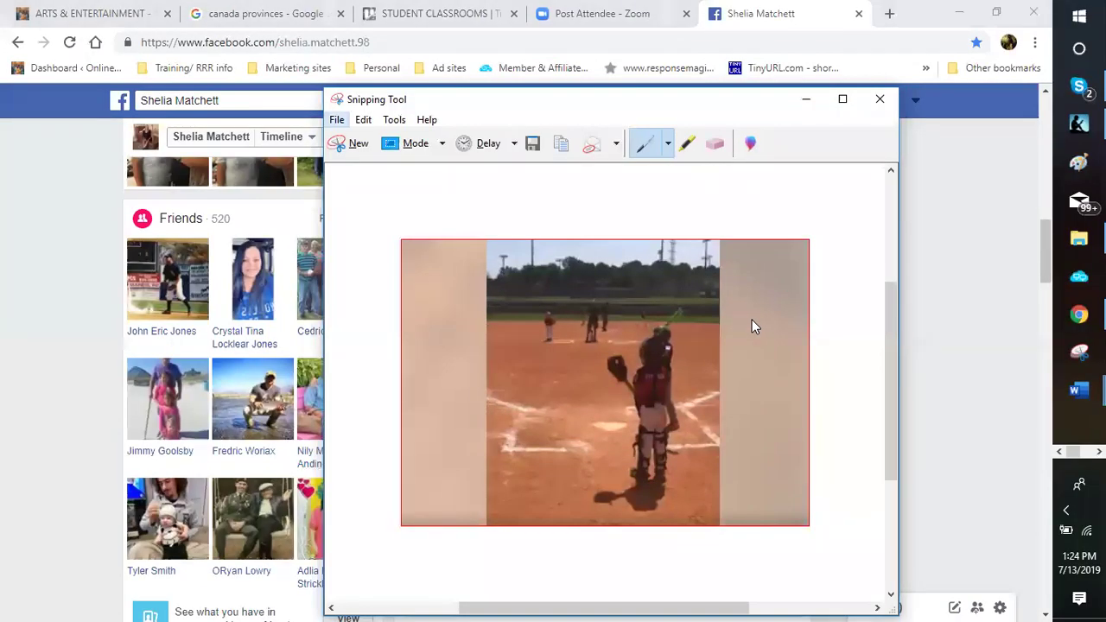
key(Down)
key(Down)
key(Return)
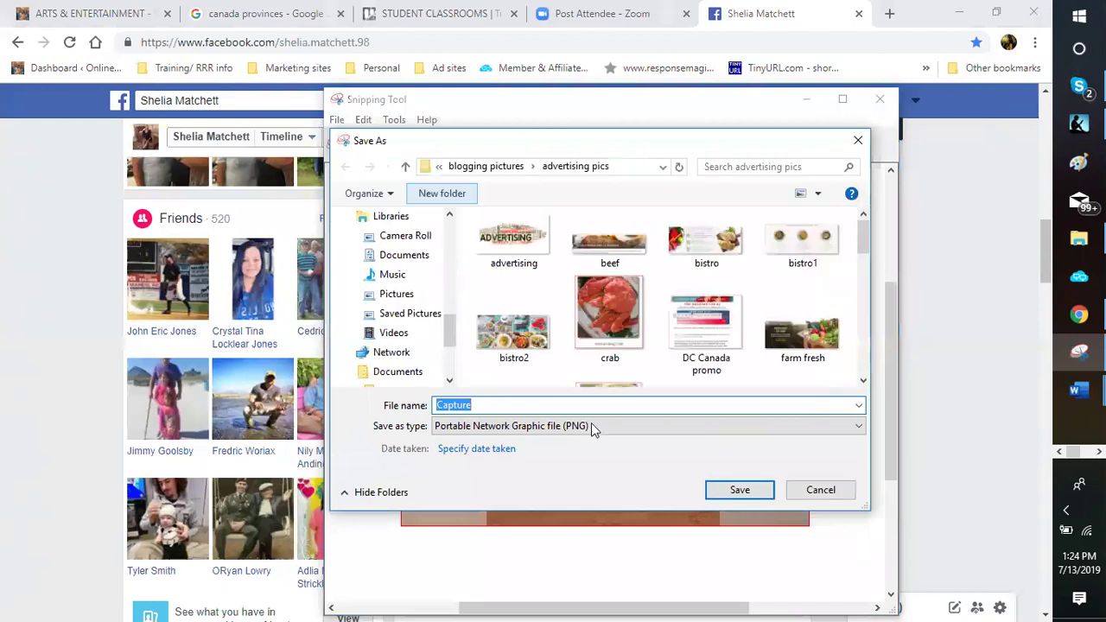
click(745, 493)
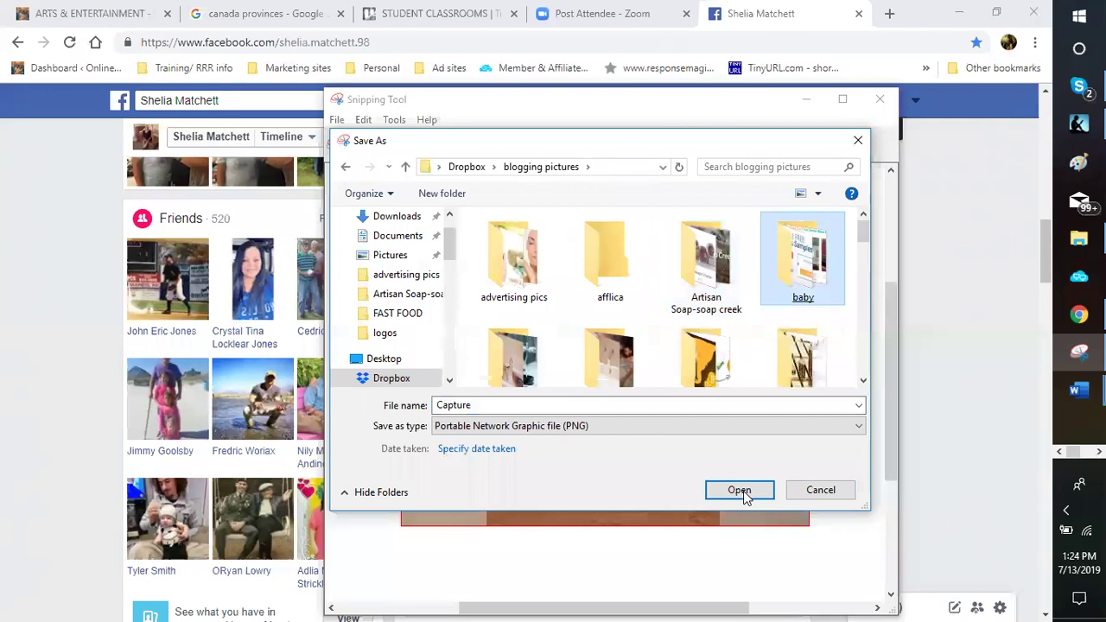
scroll(788, 268, down, 3)
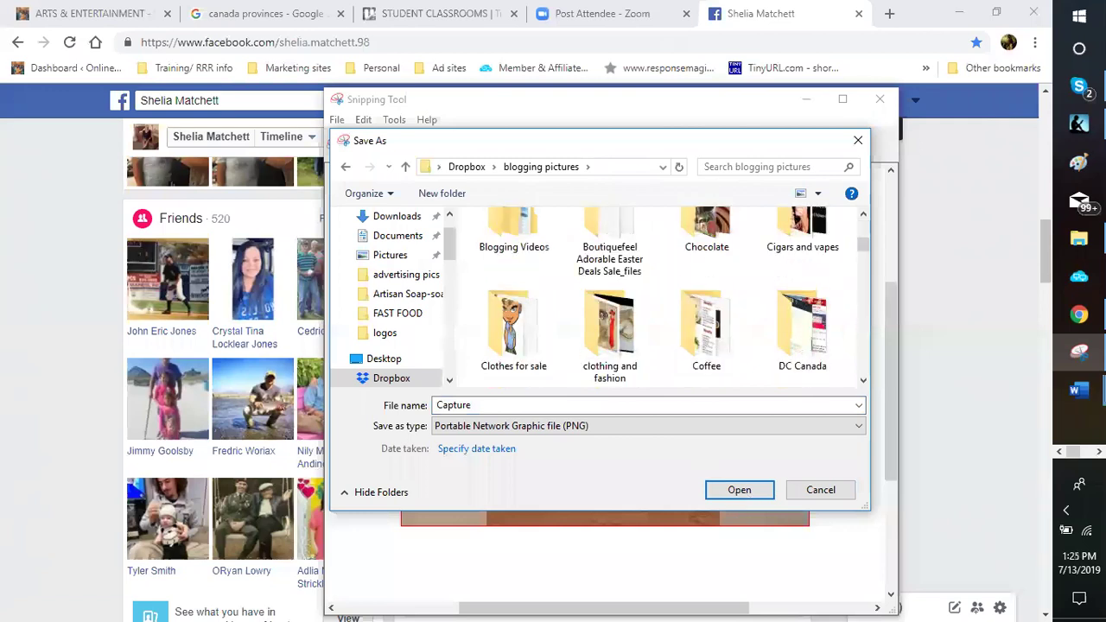
scroll(78, 277, down, 2)
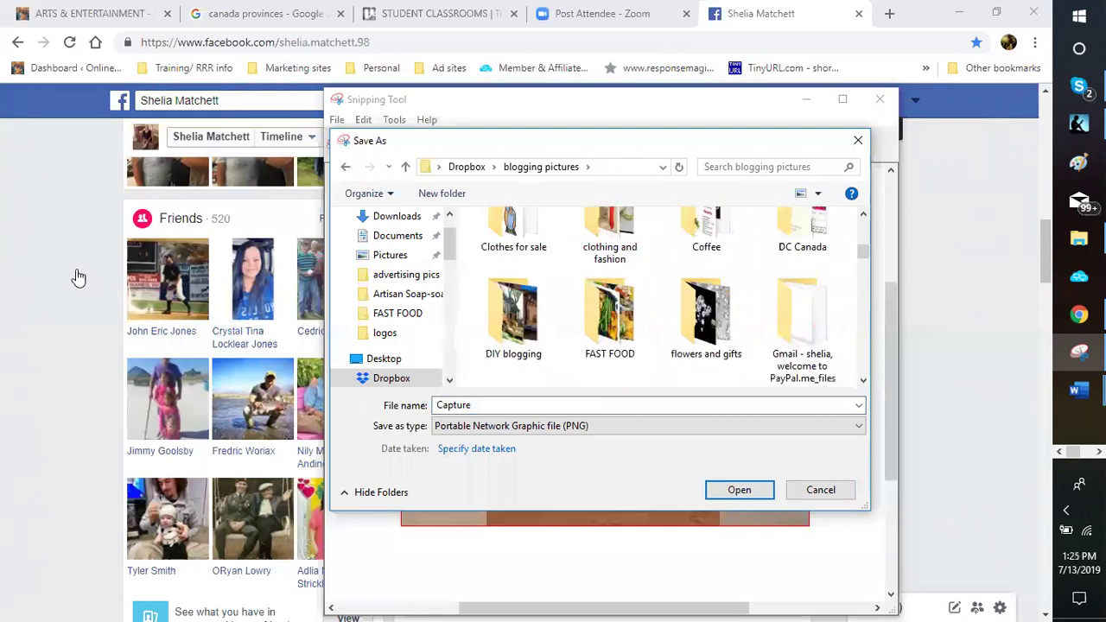
scroll(77, 269, down, 2)
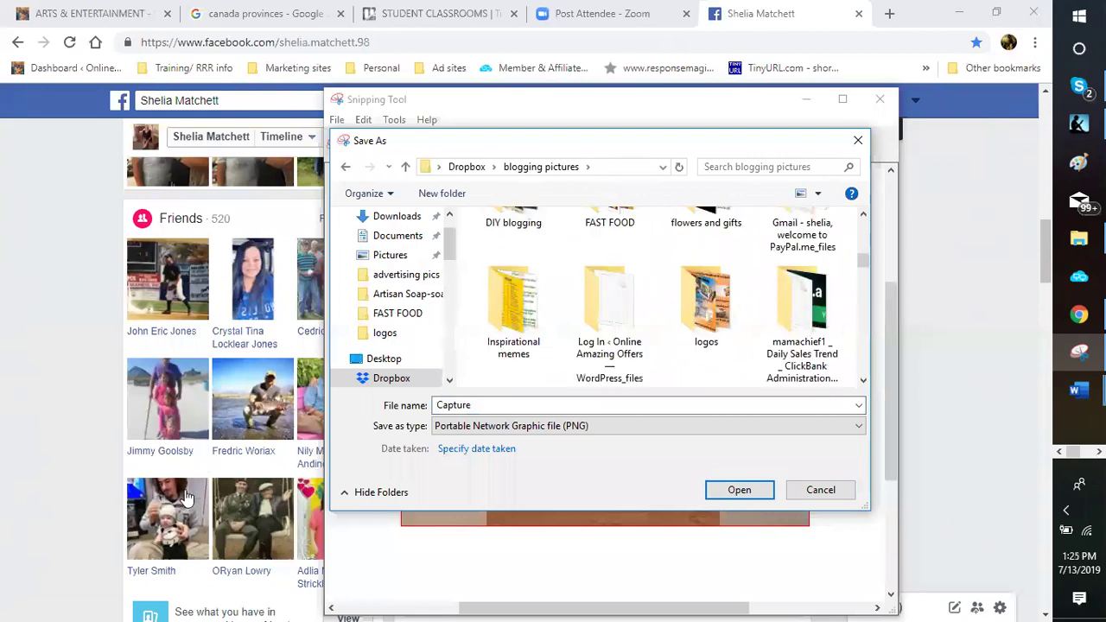
scroll(198, 537, down, 2)
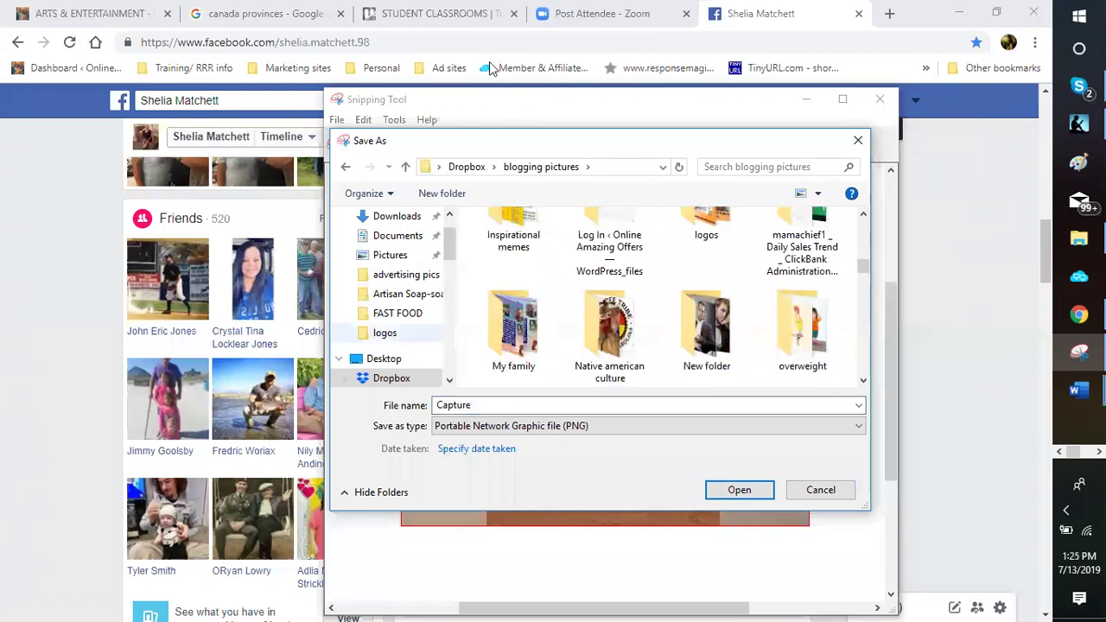
Name the snip with the child's first name followed by "at bat" and save it as a PNG in blogging pictures.
click(597, 406)
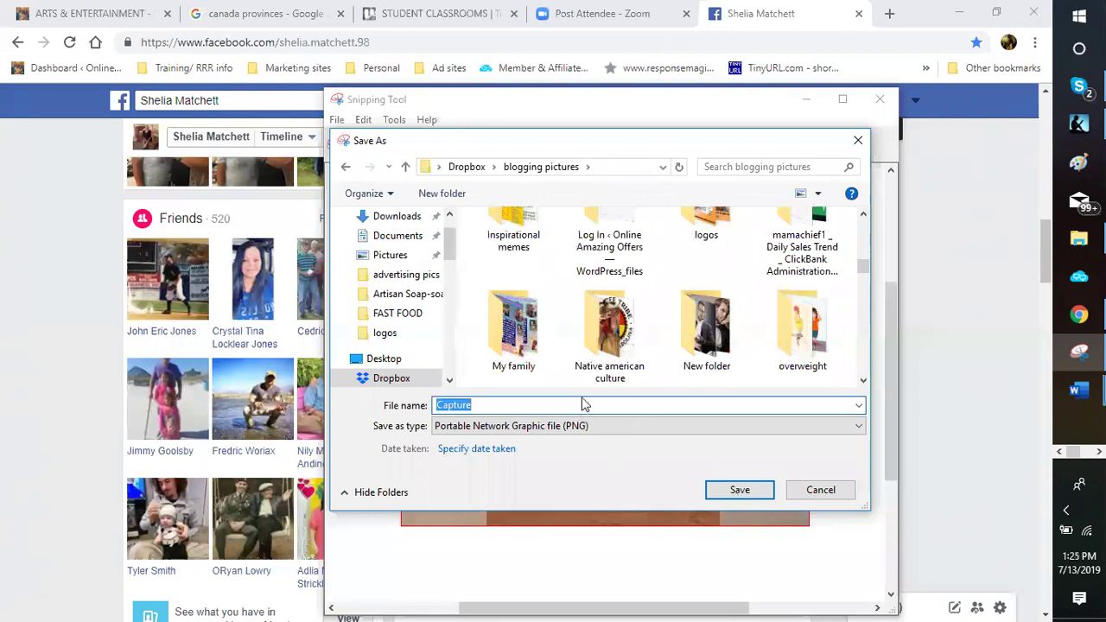
text(Eli at bat)
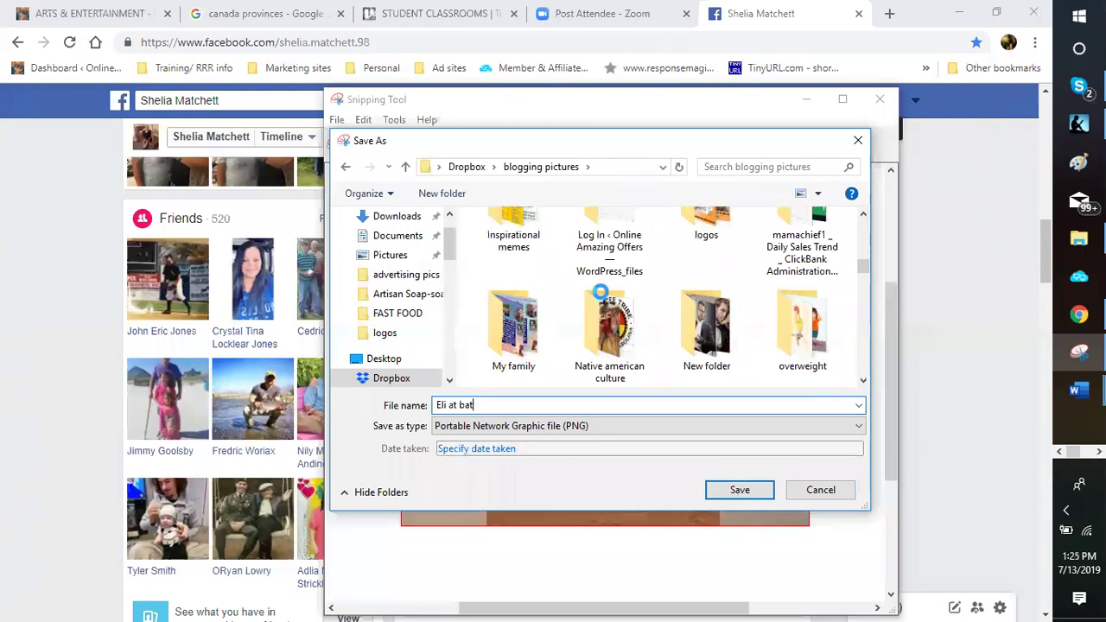
key(Tab)
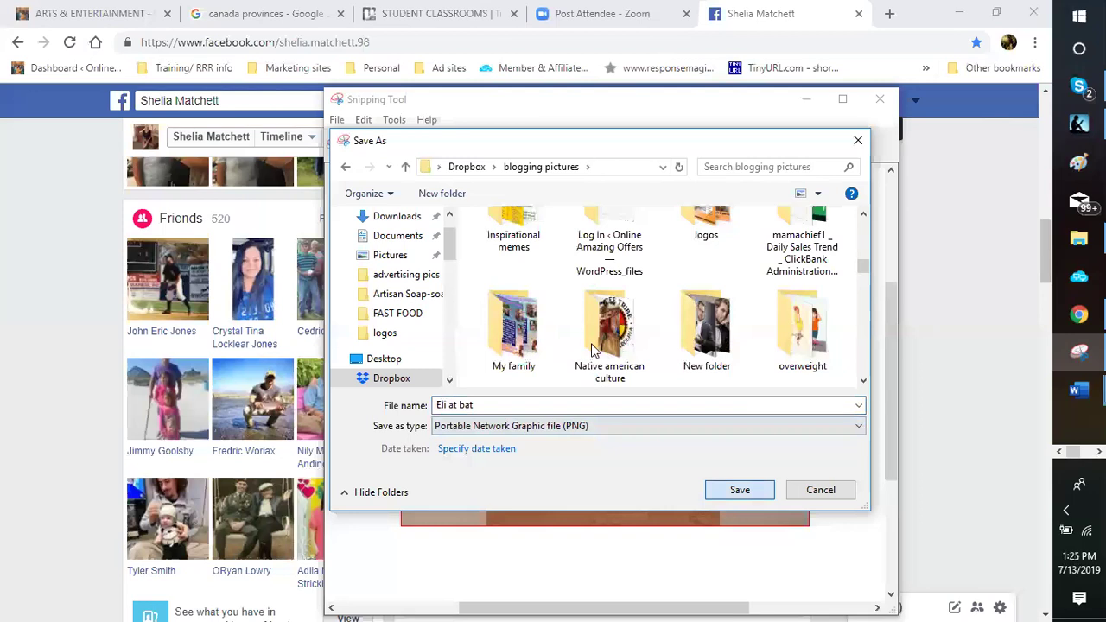
click(432, 140)
key(Return)
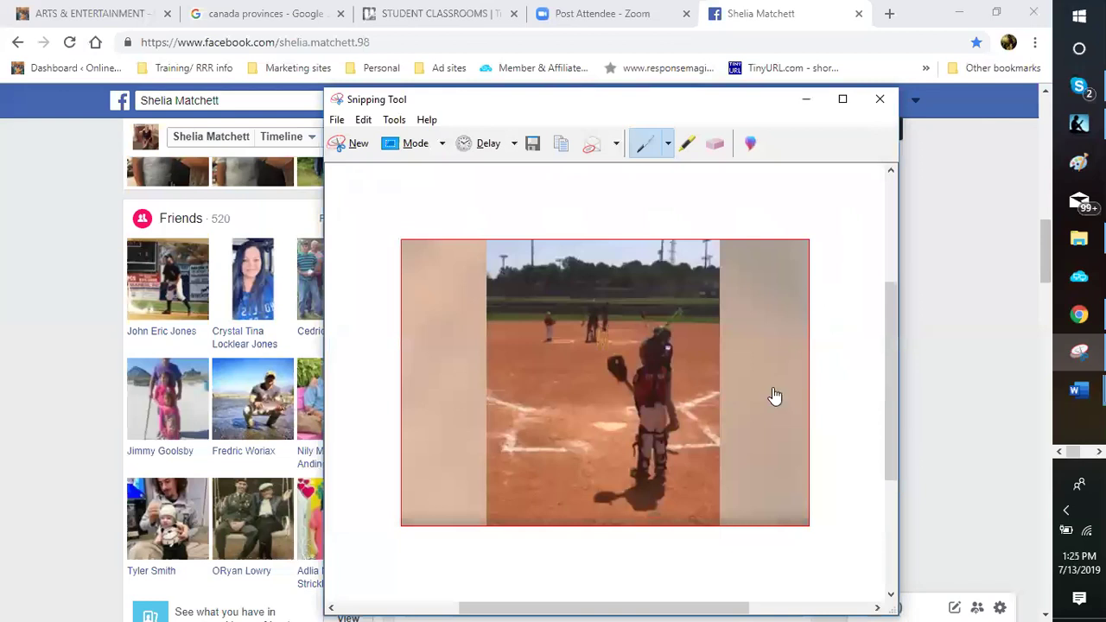
Switch to File Explorer and open the blogging pictures folder.
key(alt+Tab)
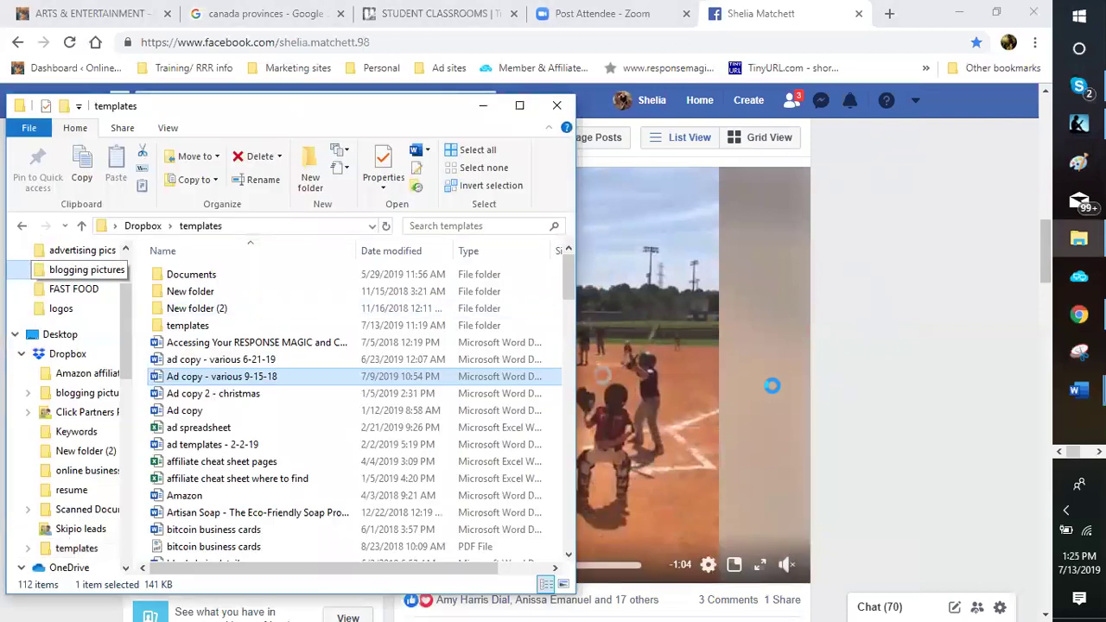
key(Down)
key(Down)
key(Down)
key(Down)
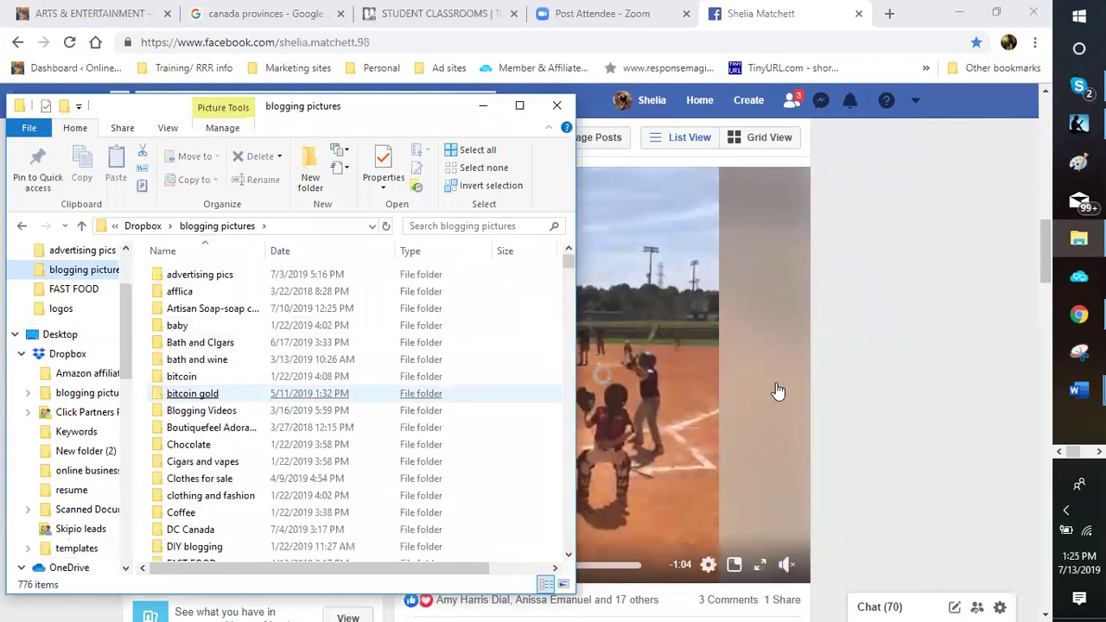
Open the My family subfolder of blogging pictures and reposition its window over the browser.
key(Down)
key(Down)
key(Down)
key(Down)
key(Down)
key(Down)
key(Down)
key(Down)
key(Down)
key(Down)
key(Down)
key(Down)
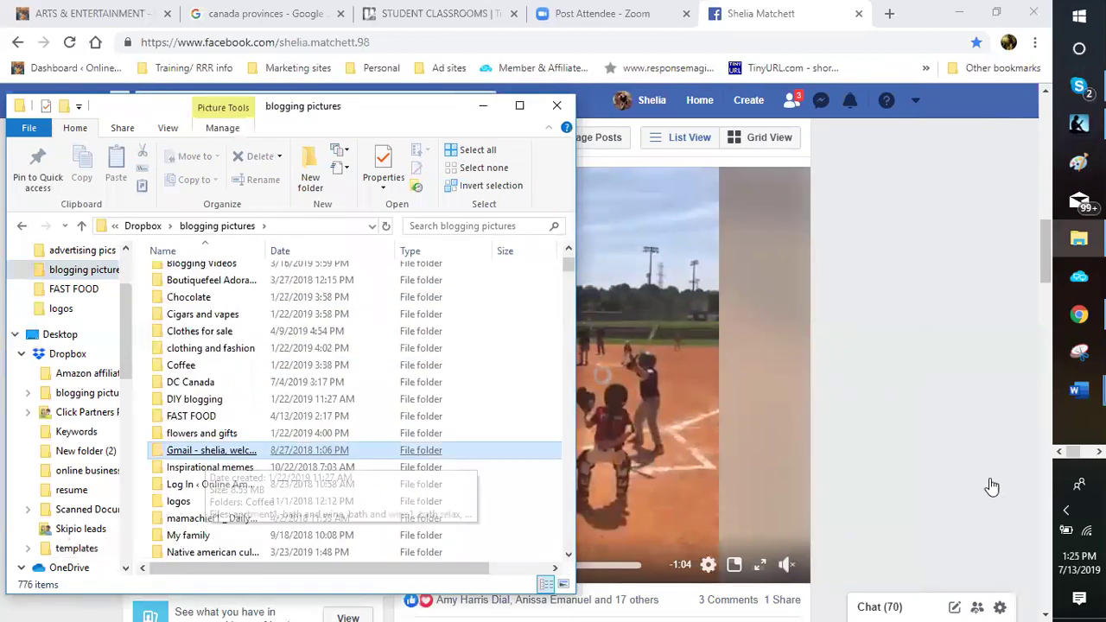
key(Down)
key(Down)
key(Down)
key(Down)
key(Down)
key(Return)
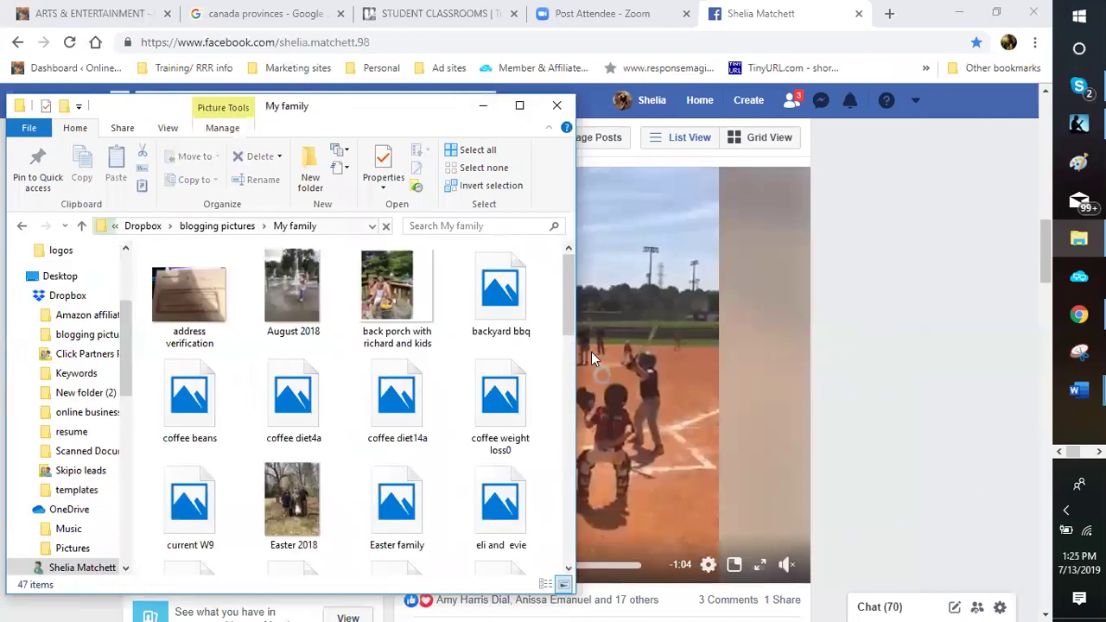
drag(414, 106, 553, 17)
key(Left)
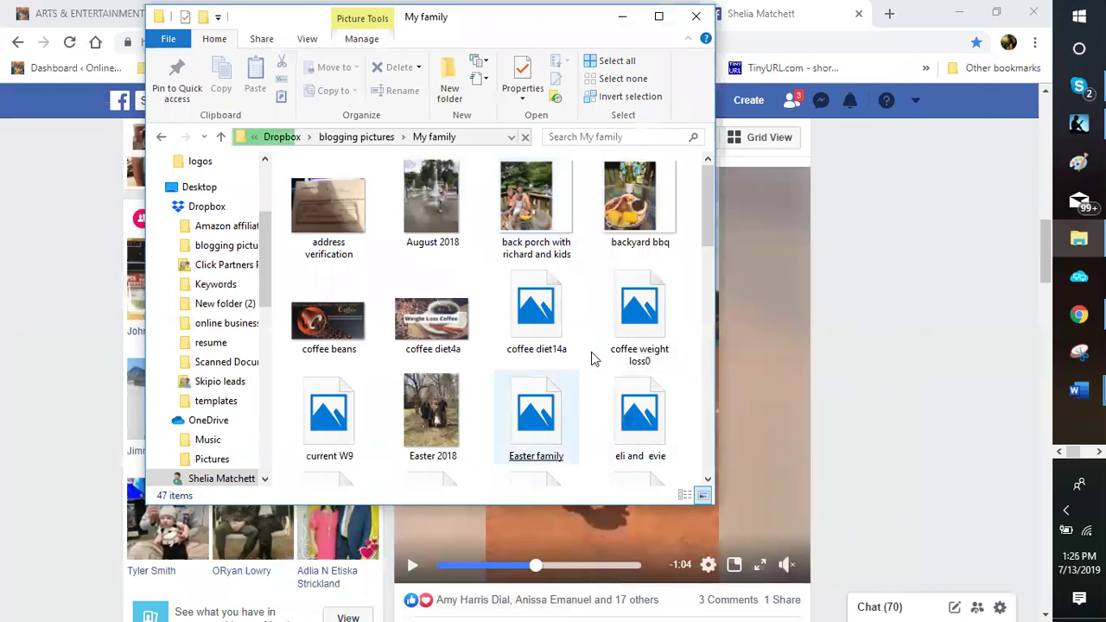
Maximize the My family folder window and look through its picture thumbnails.
scroll(594, 358, down, 1)
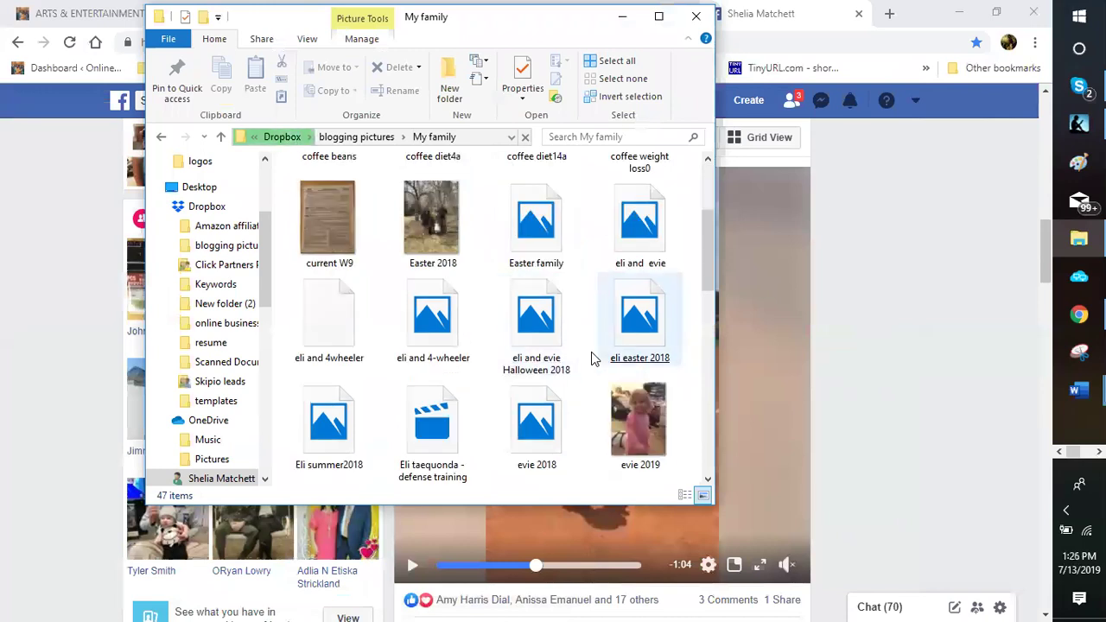
click(677, 343)
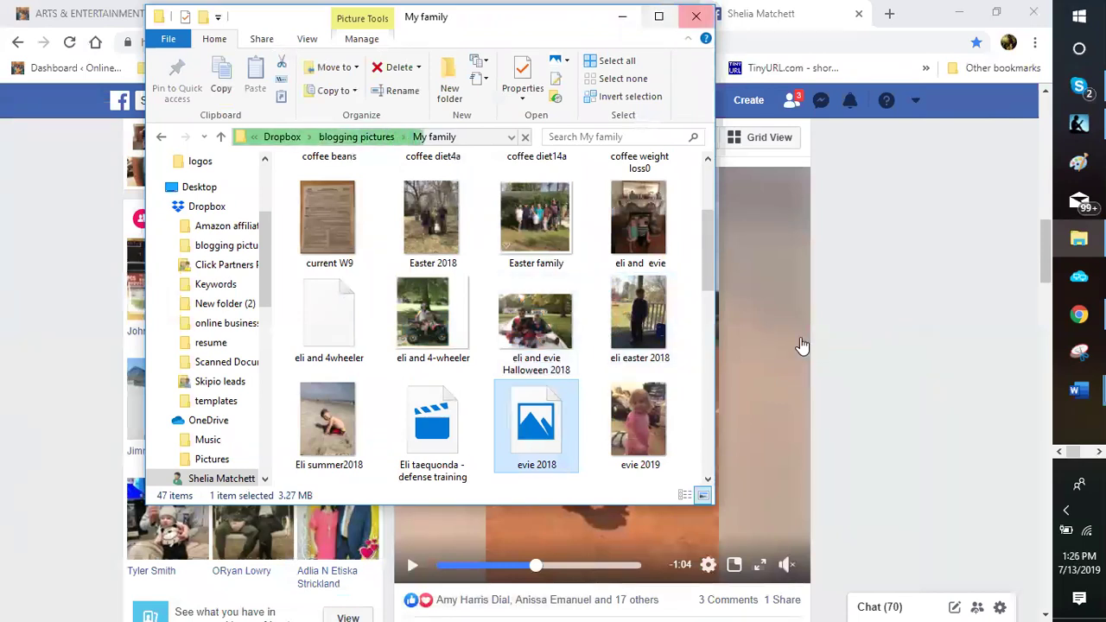
key(super+Up)
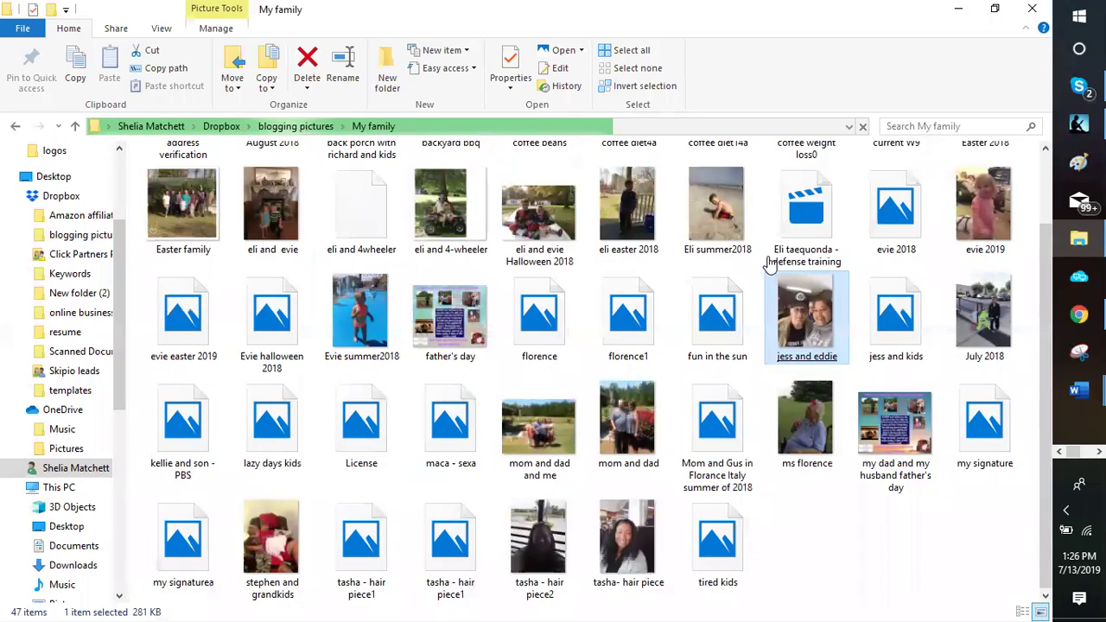
key(Down)
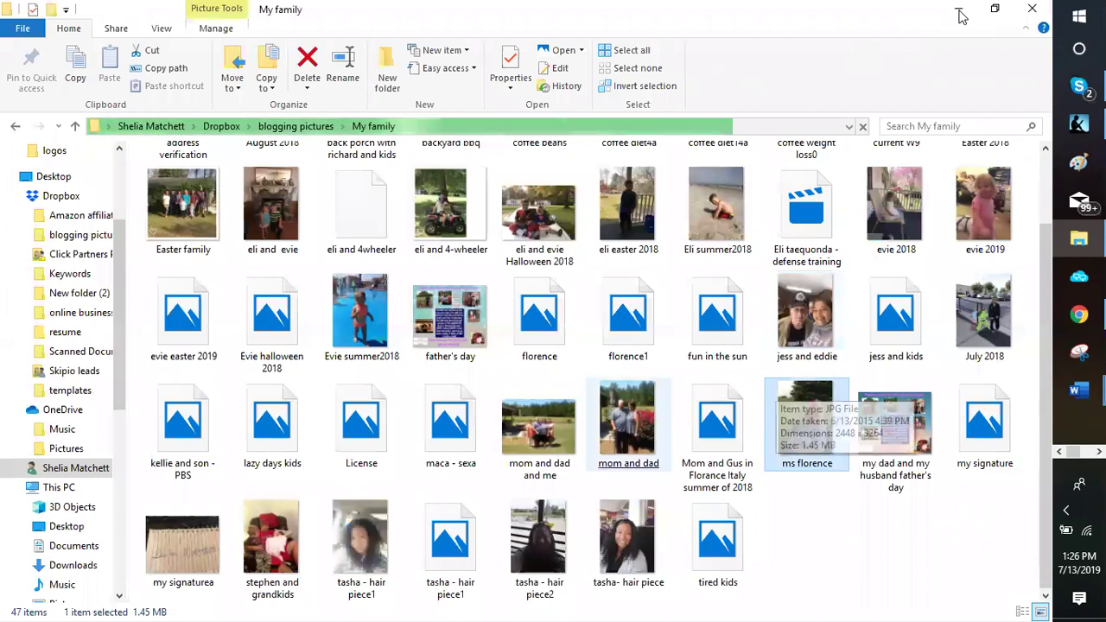
key(Right)
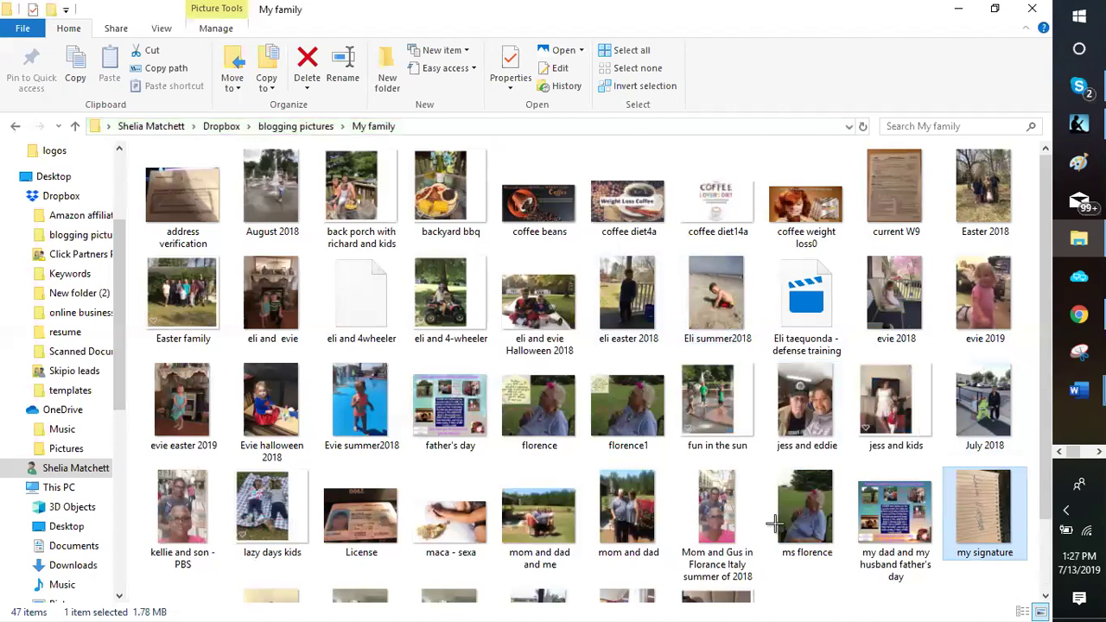
scroll(776, 527, down, 1)
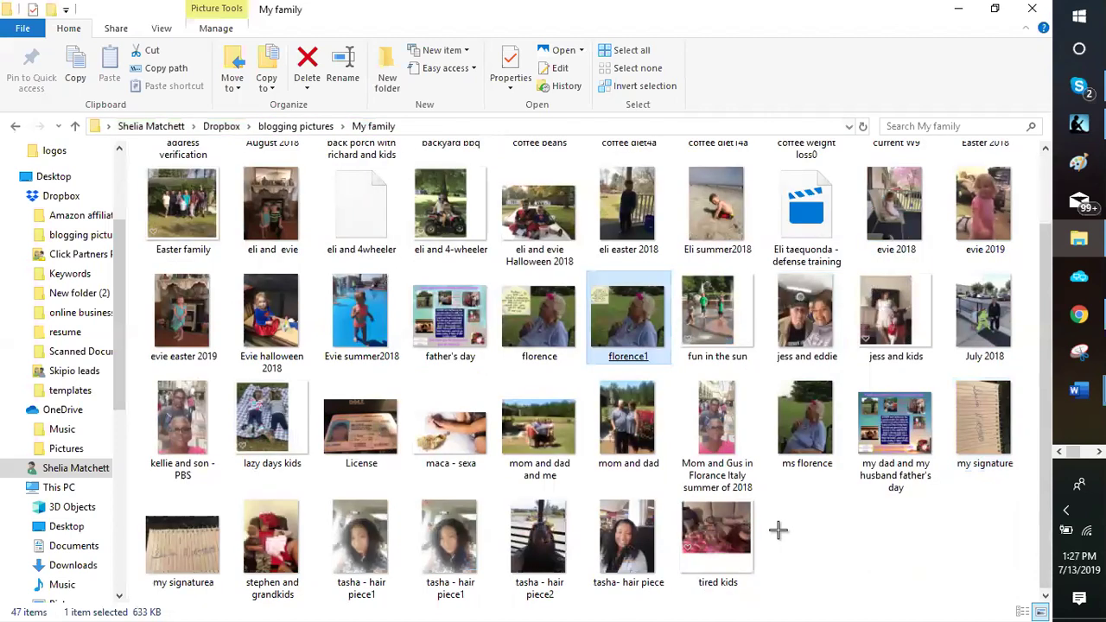
scroll(778, 531, up, 1)
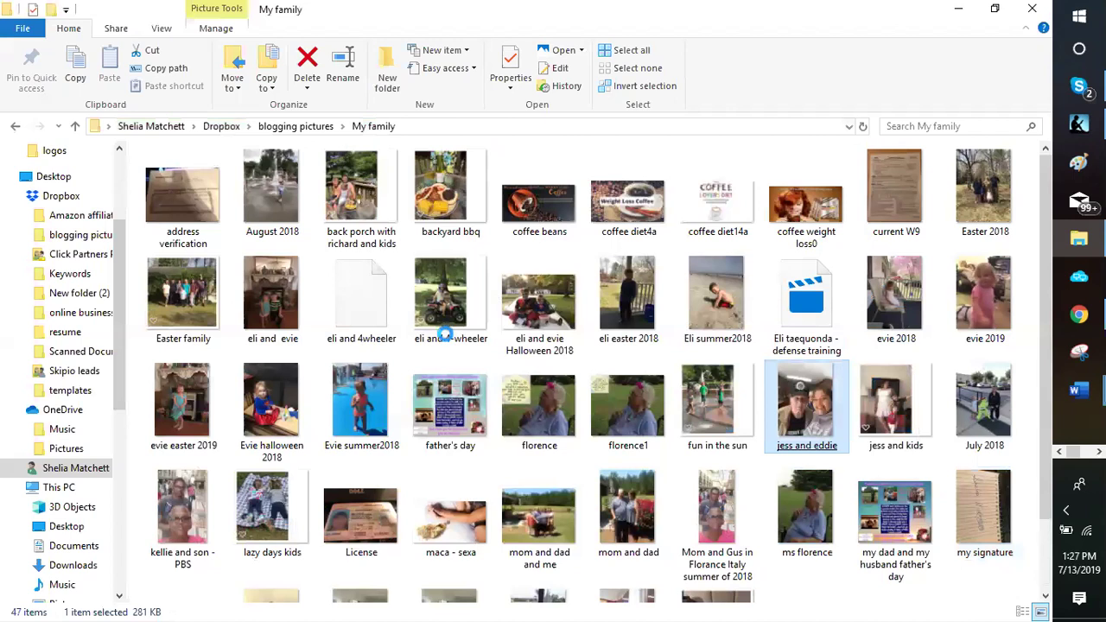
key(Up)
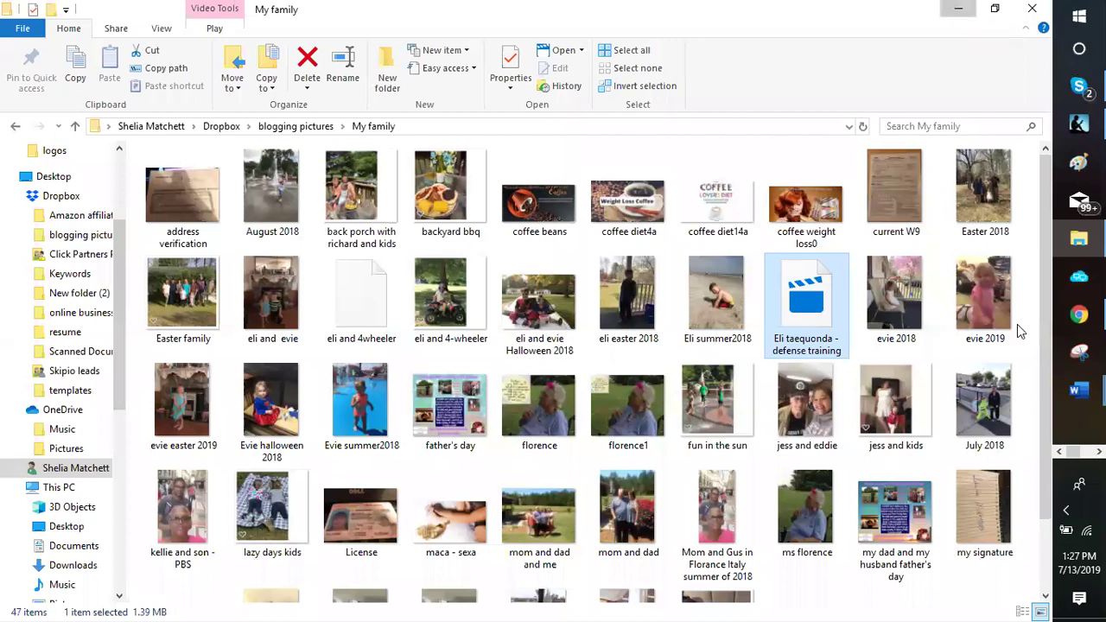
Capture a new rectangular snip of the paused baseball video, from above the tree line to below the catcher.
click(1077, 242)
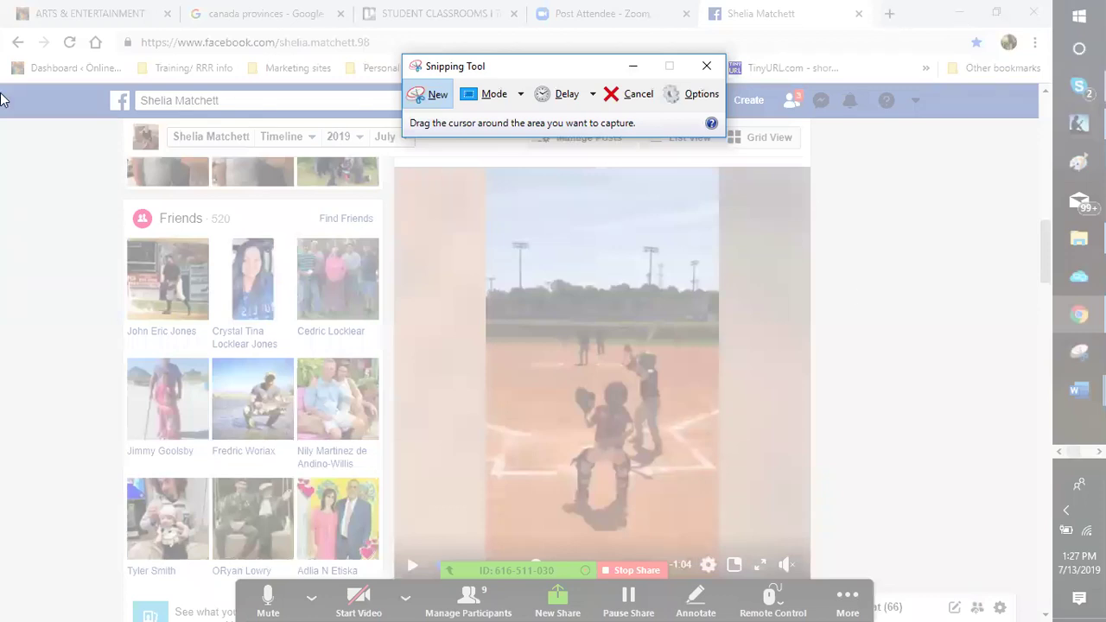
drag(254, 344, 243, 342)
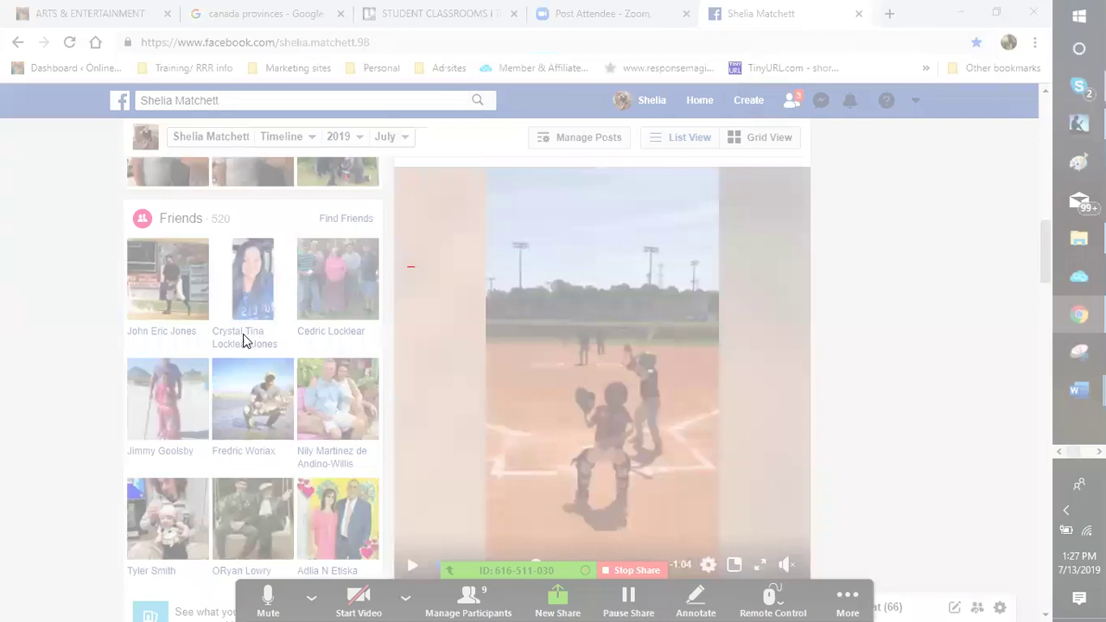
drag(411, 267, 777, 529)
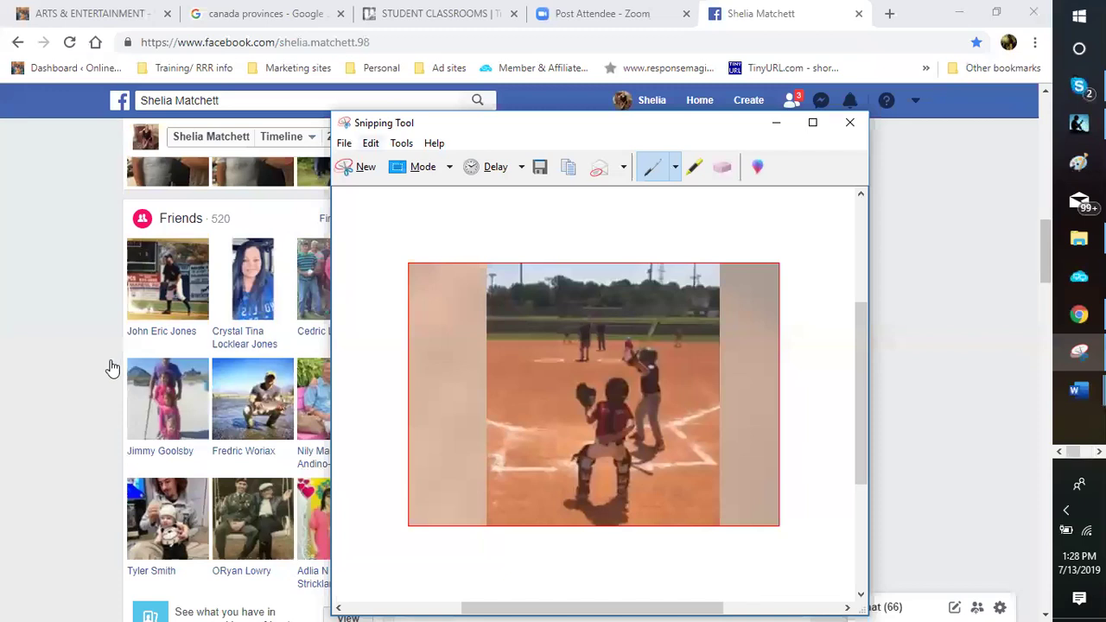
Save the snip as a PNG in blogging pictures, named with the child's first name followed by "at bat".
key(alt+f)
key(Down)
key(Return)
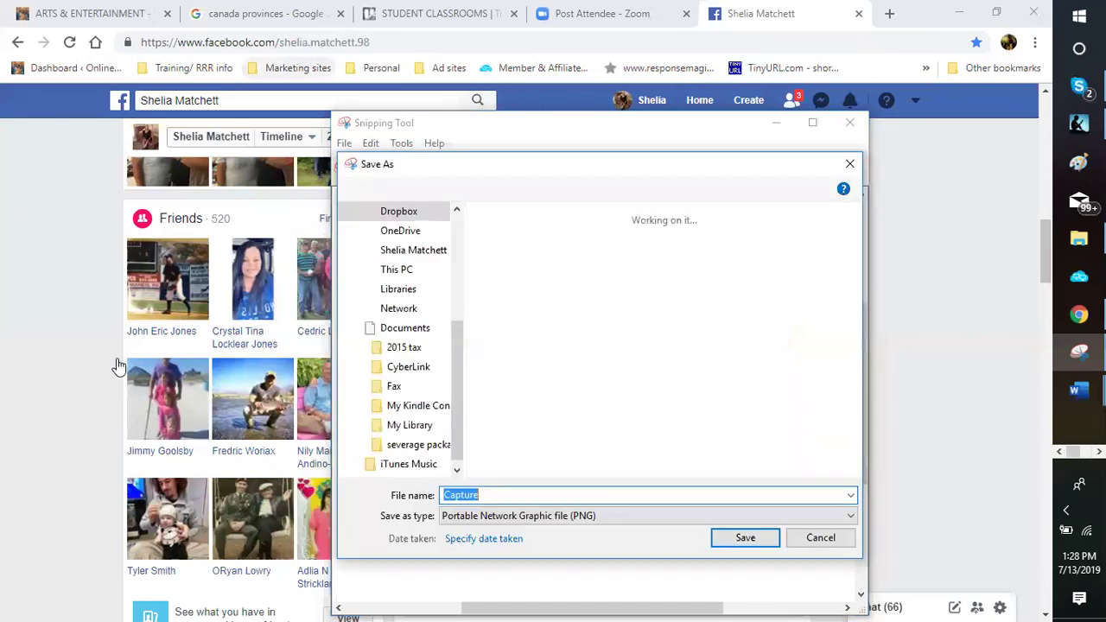
text(eli at bat)
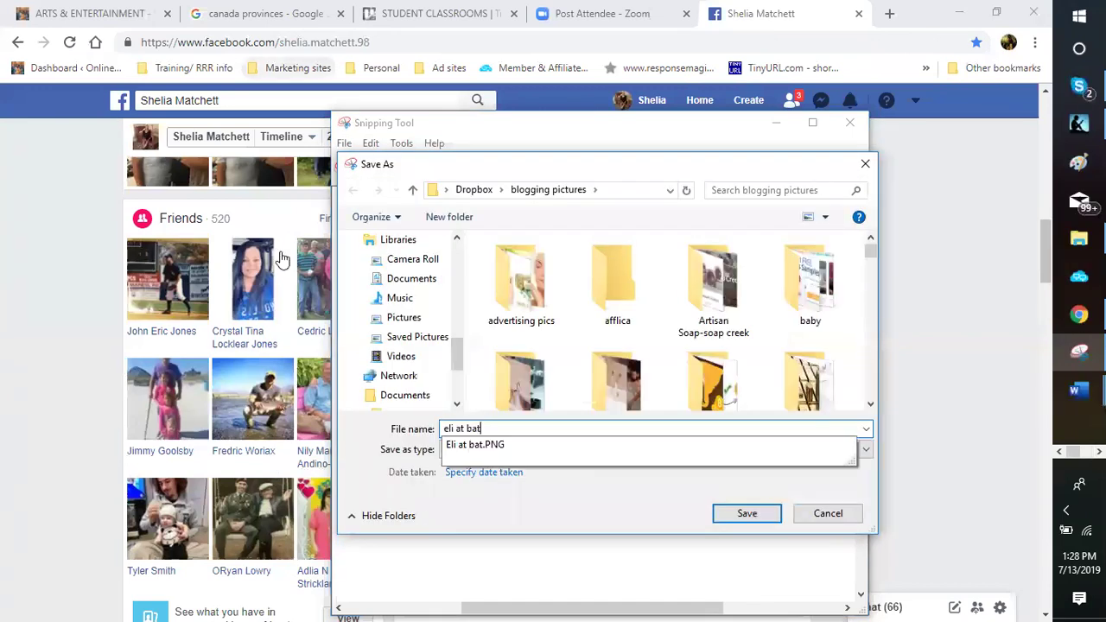
key(Return)
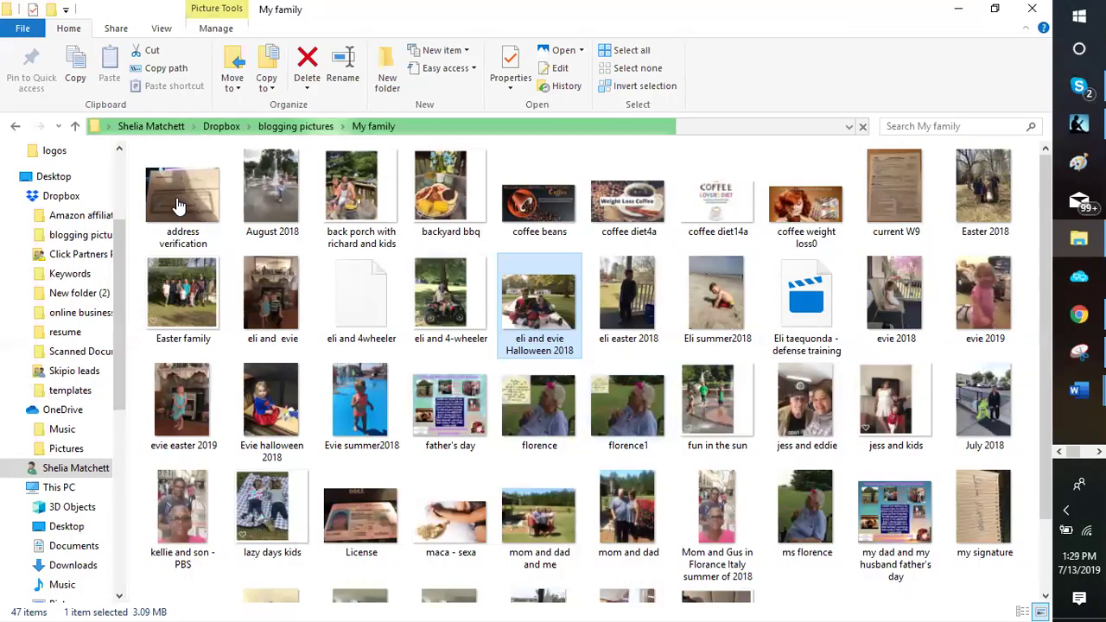
Switch to the browser's Arts & Entertainment page and examine how images are placed beside its text.
key(Right)
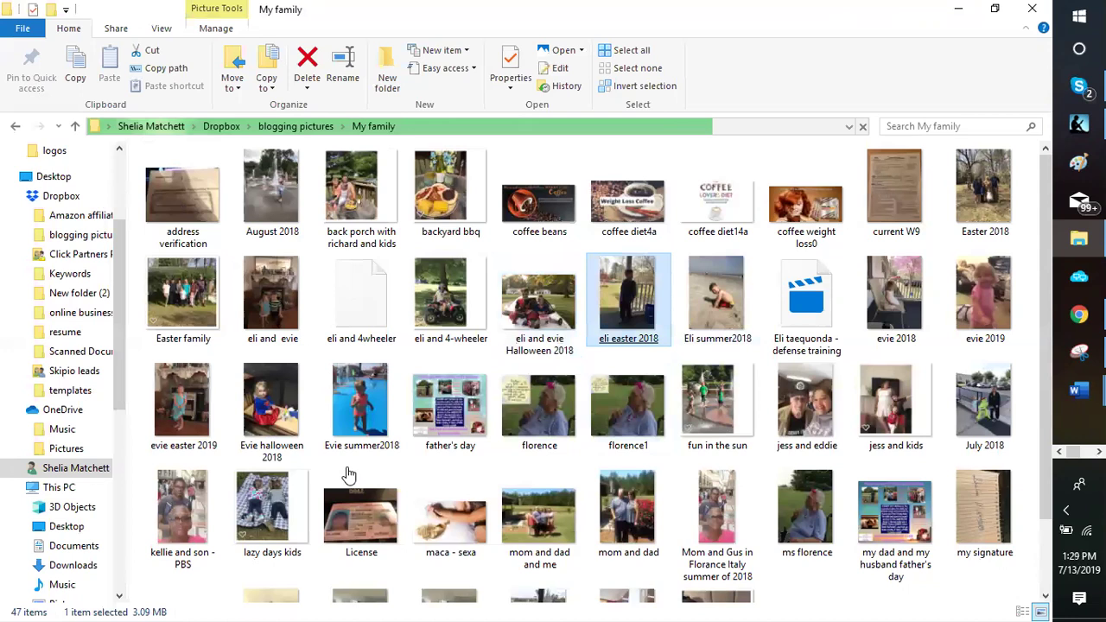
key(alt+Tab)
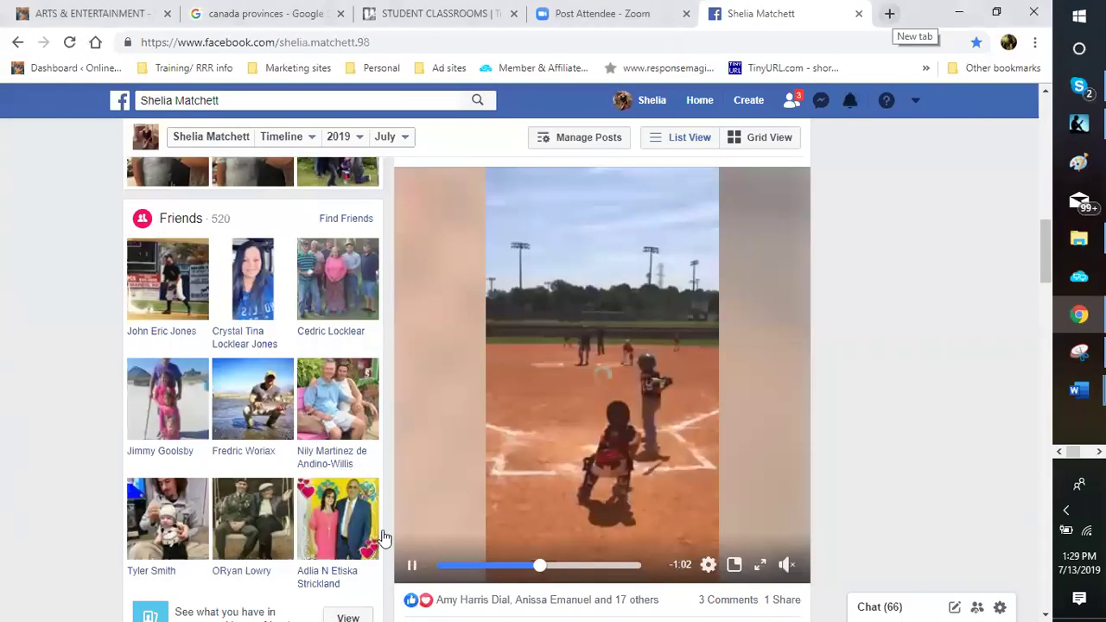
key(ctrl+Tab)
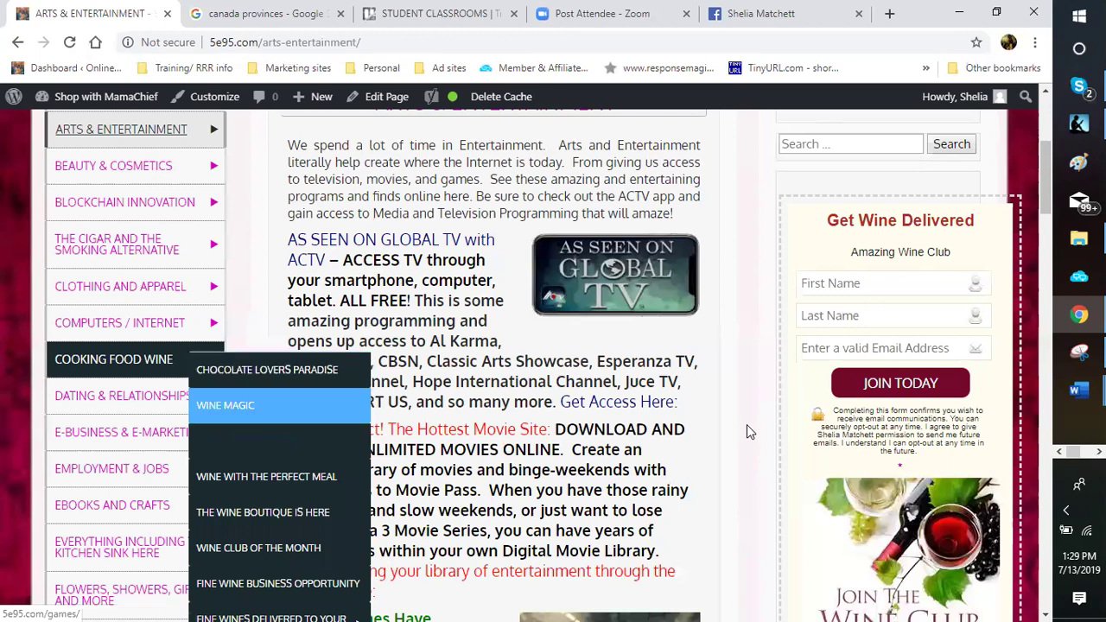
scroll(747, 424, down, 4)
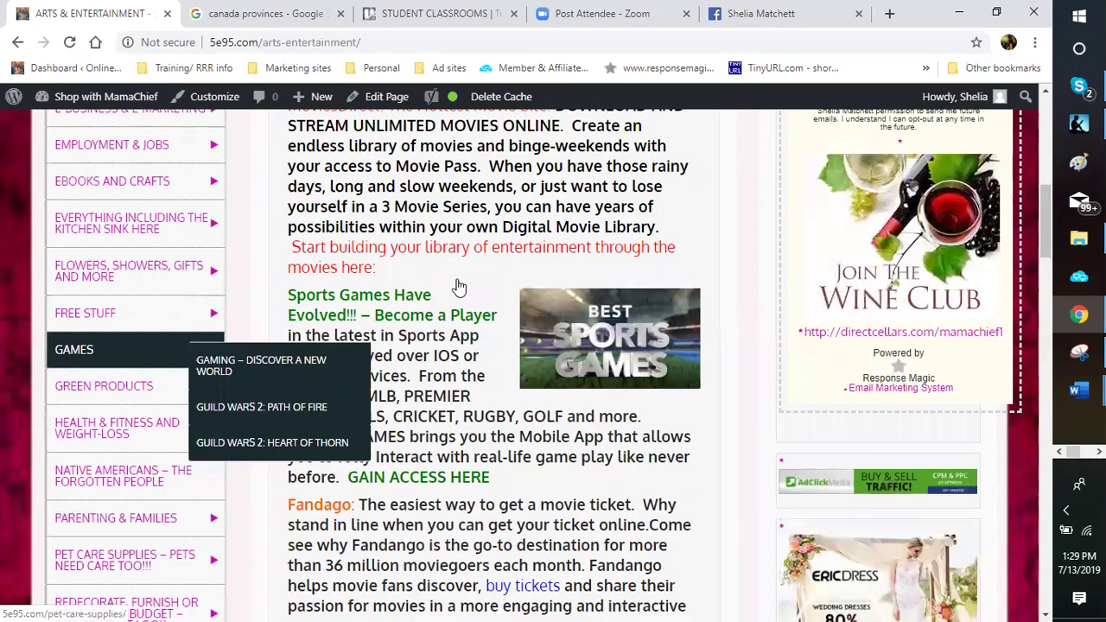
scroll(561, 157, down, 3)
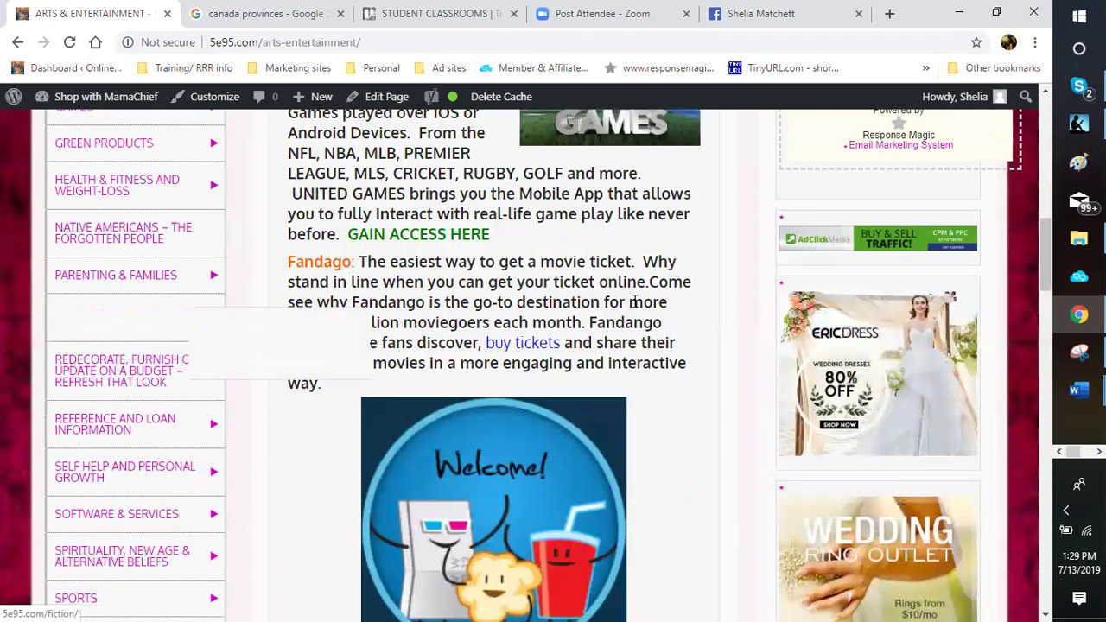
scroll(765, 343, up, 3)
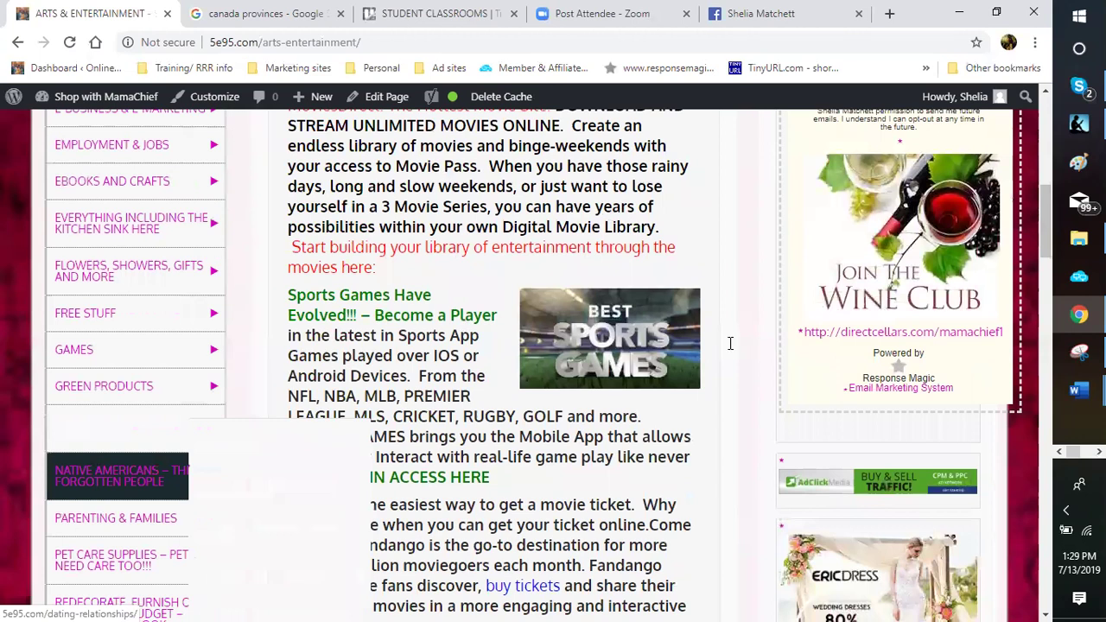
scroll(731, 346, up, 2)
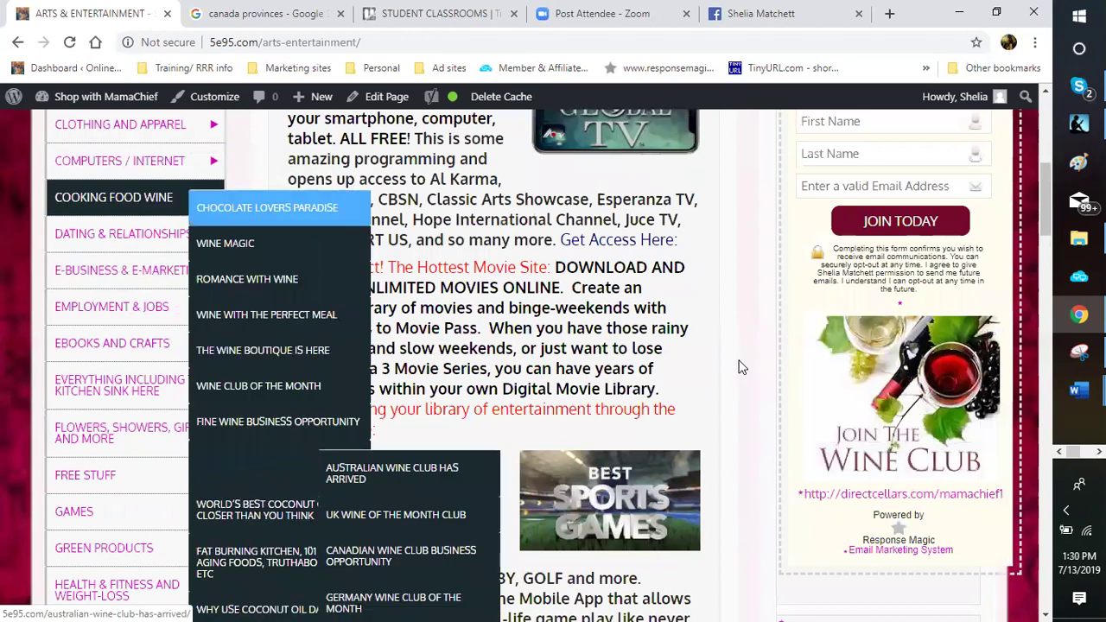
Open the Canadian Wine Club Business Opportunity page from the Fine Wines Delivered to Your Door entries under Cooking Food Wine.
key(Tab)
key(Tab)
key(Return)
key(shift+F10)
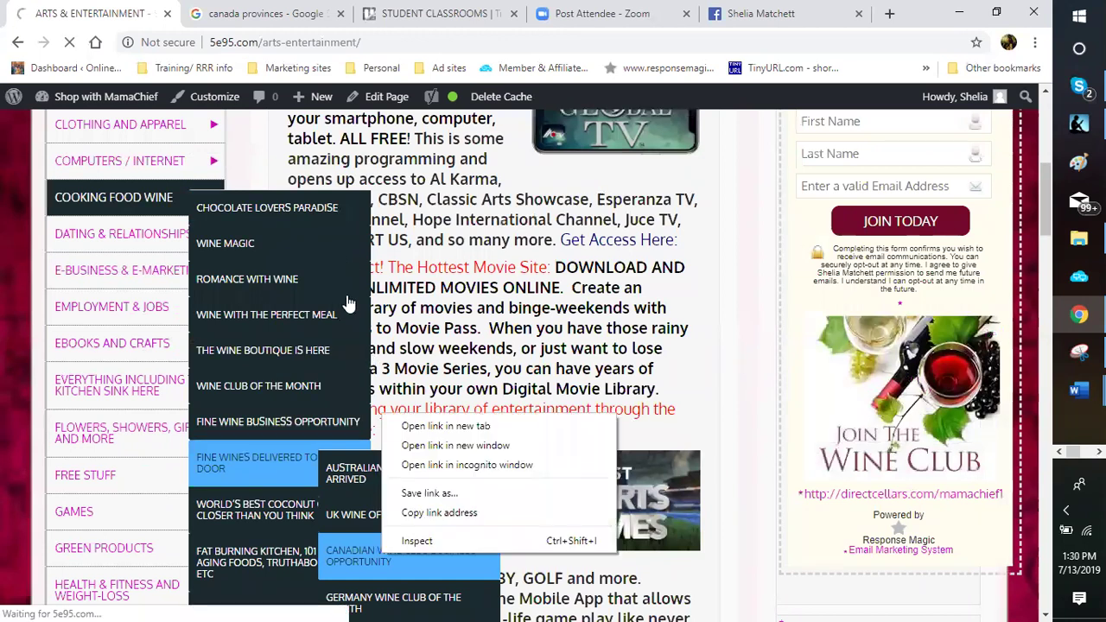
key(Escape)
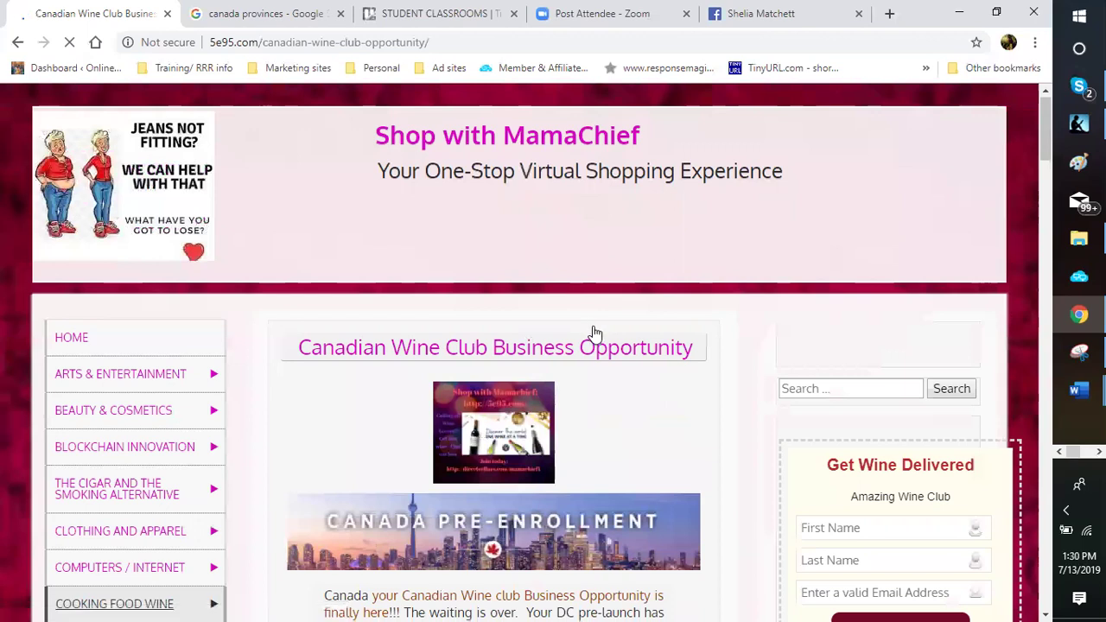
Examine the Canadian wine club page's pre-enrollment banners, pre-launch price chart and Elite Wine Lover package image.
scroll(594, 330, down, 4)
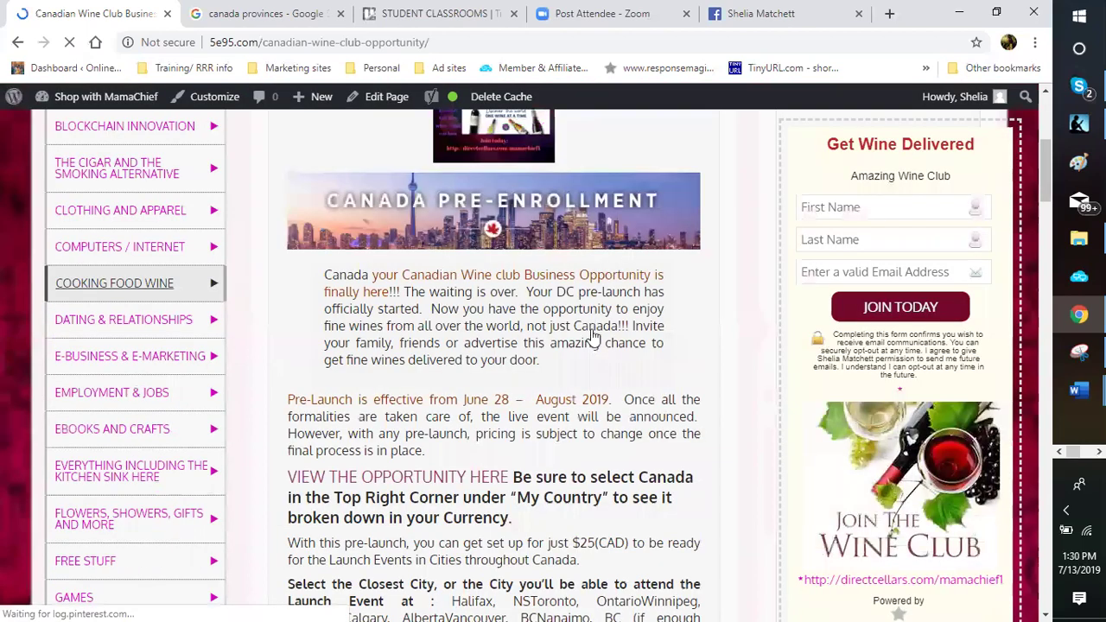
scroll(593, 337, down, 5)
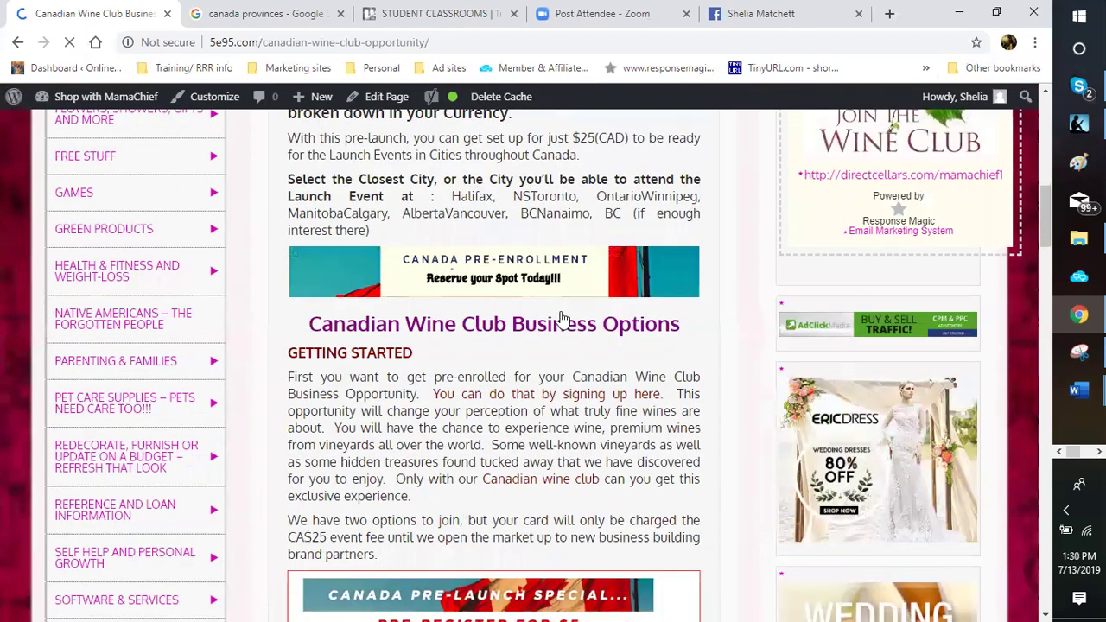
scroll(622, 304, down, 2)
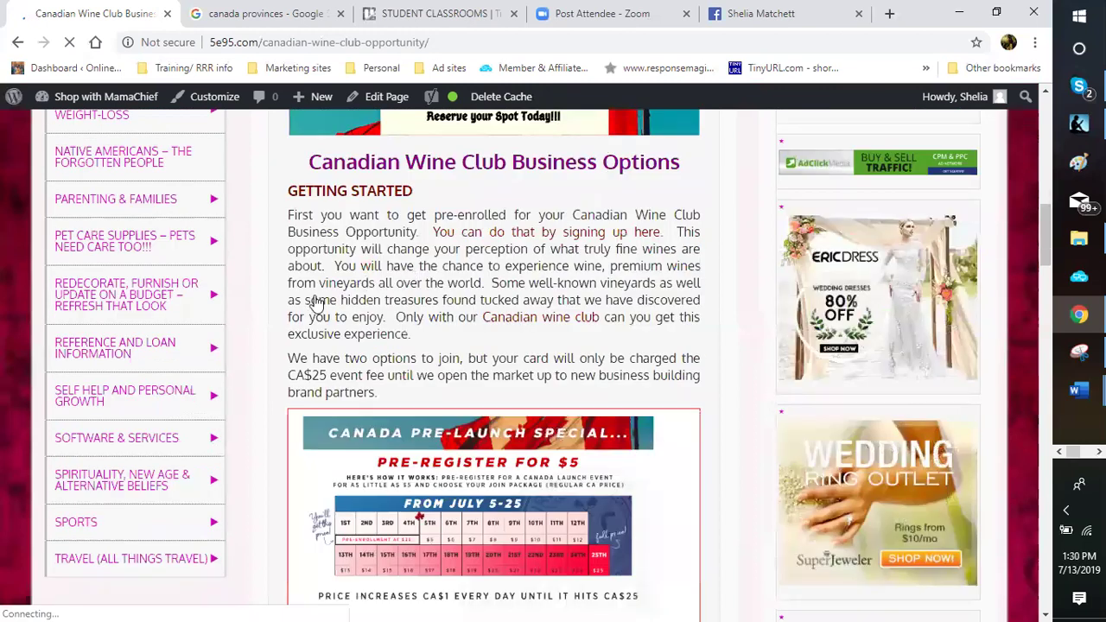
scroll(374, 251, down, 4)
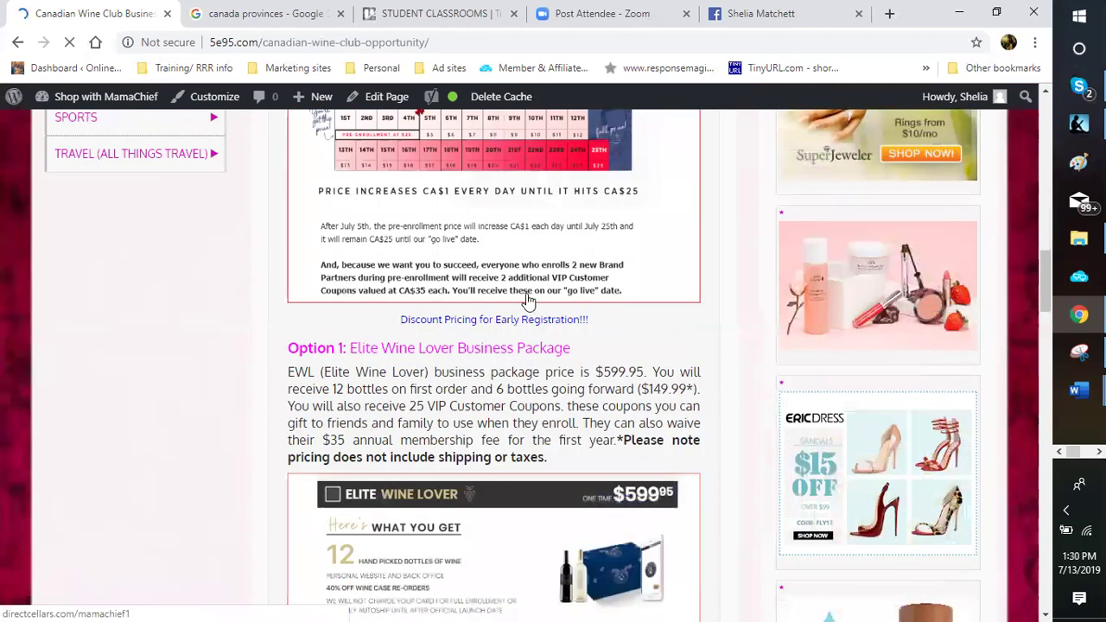
scroll(529, 299, up, 3)
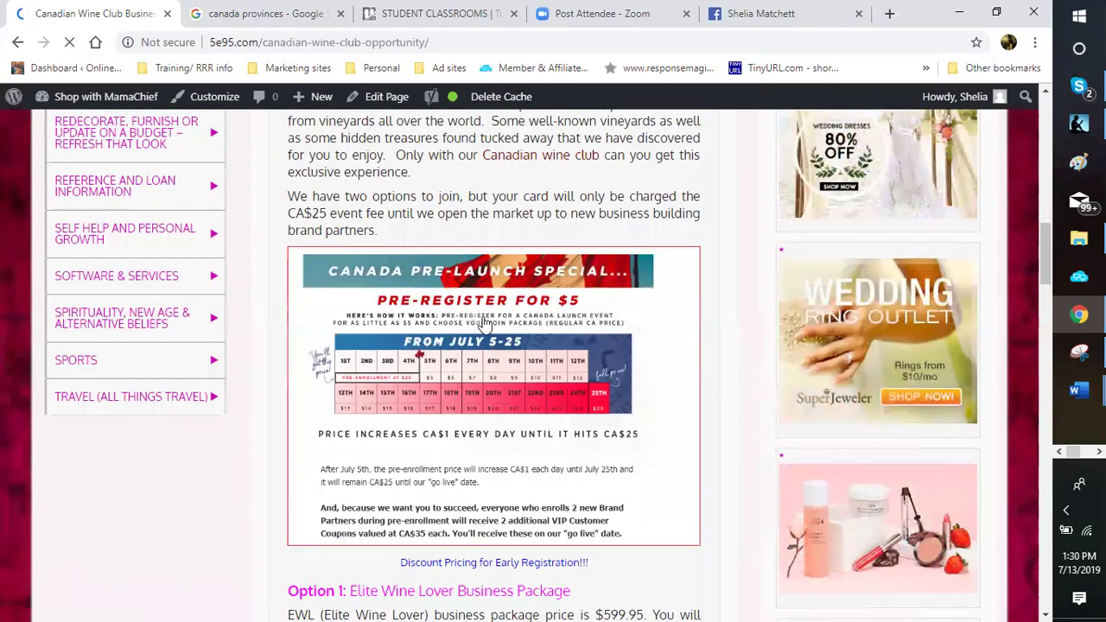
scroll(450, 327, up, 1)
scroll(289, 262, up, 3)
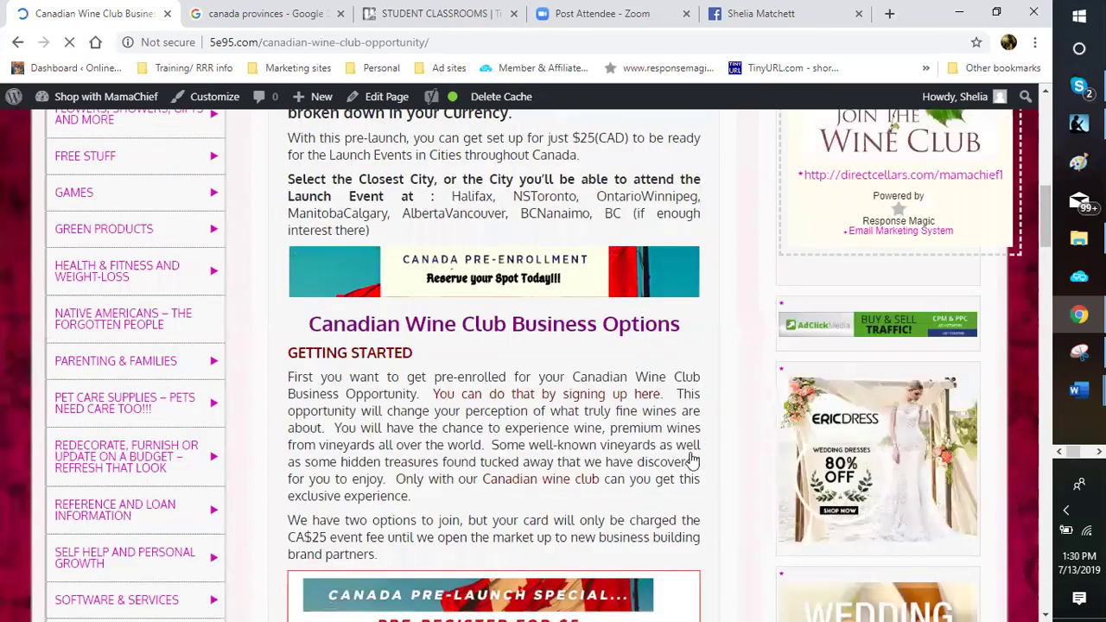
scroll(540, 333, down, 2)
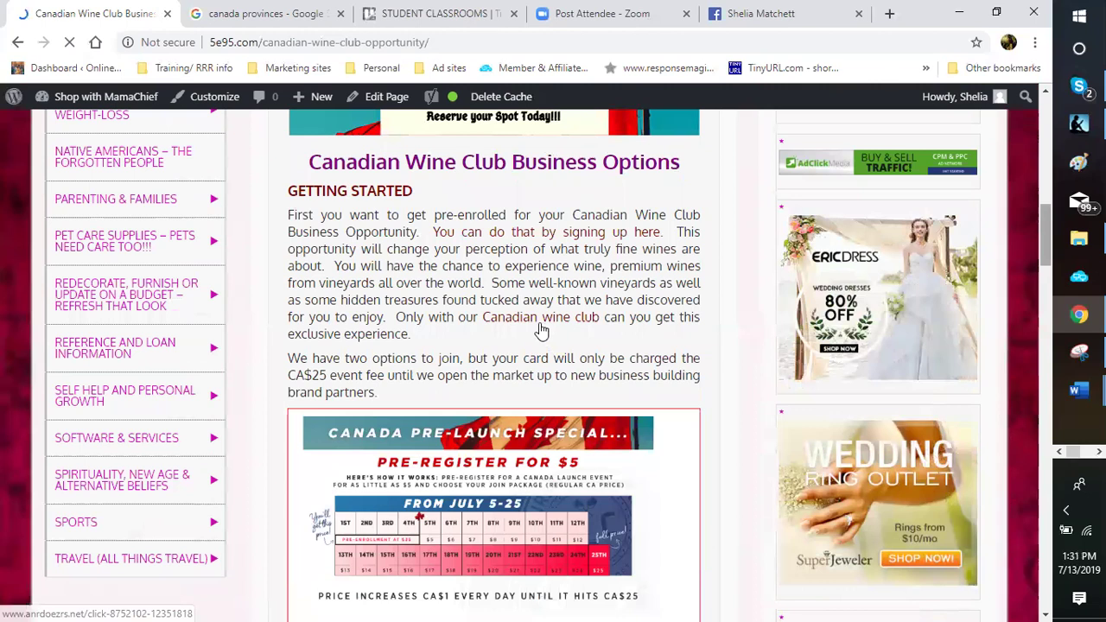
scroll(537, 332, down, 1)
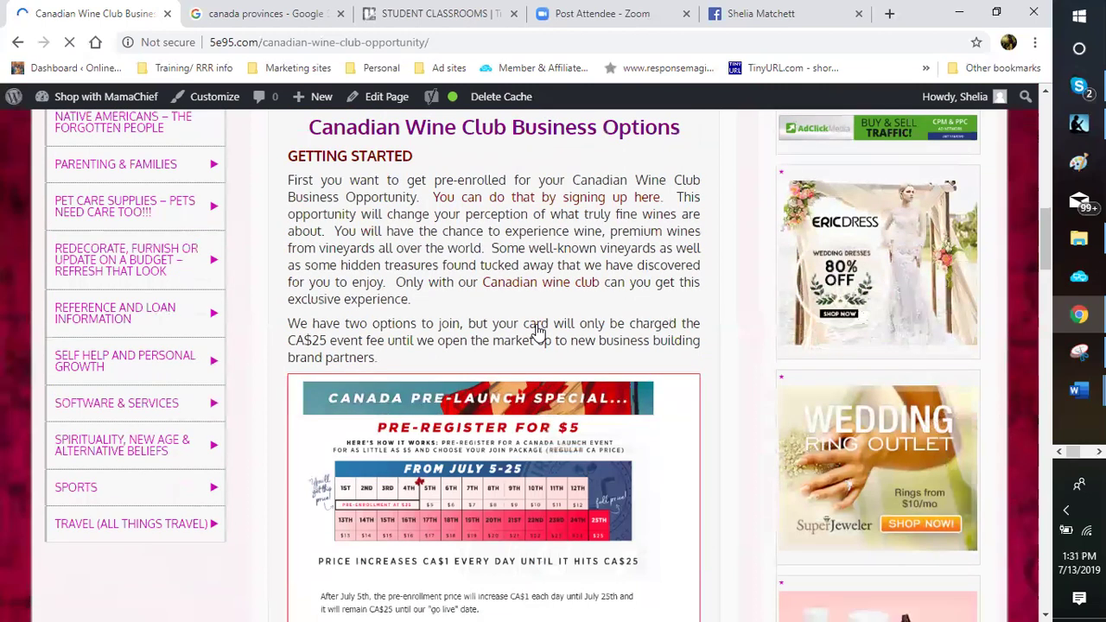
scroll(538, 332, down, 2)
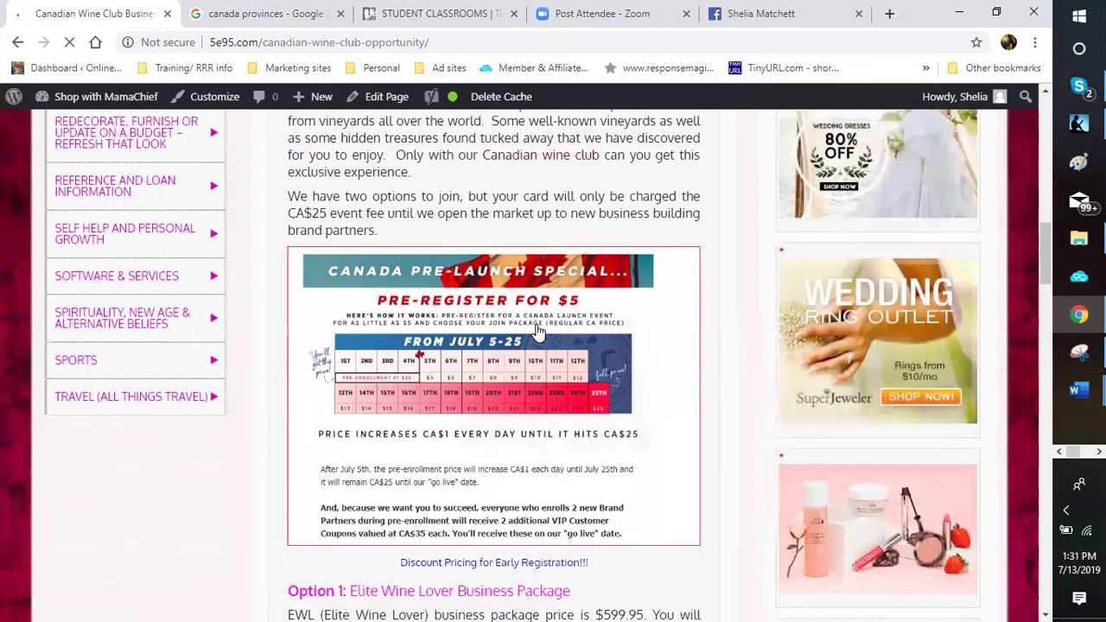
scroll(520, 313, down, 1)
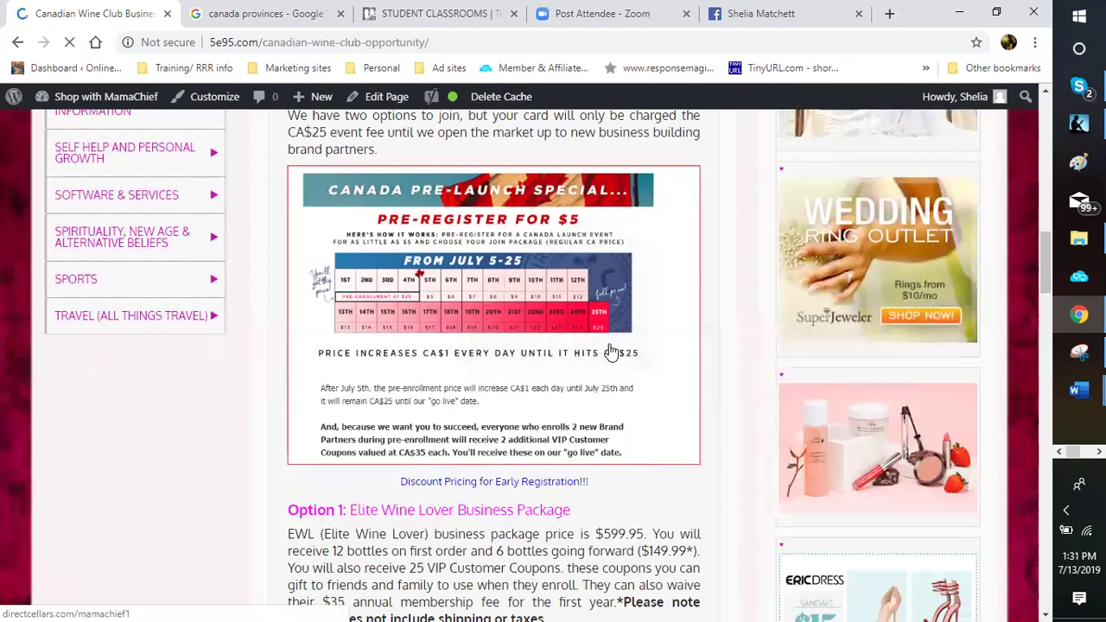
scroll(650, 298, down, 1)
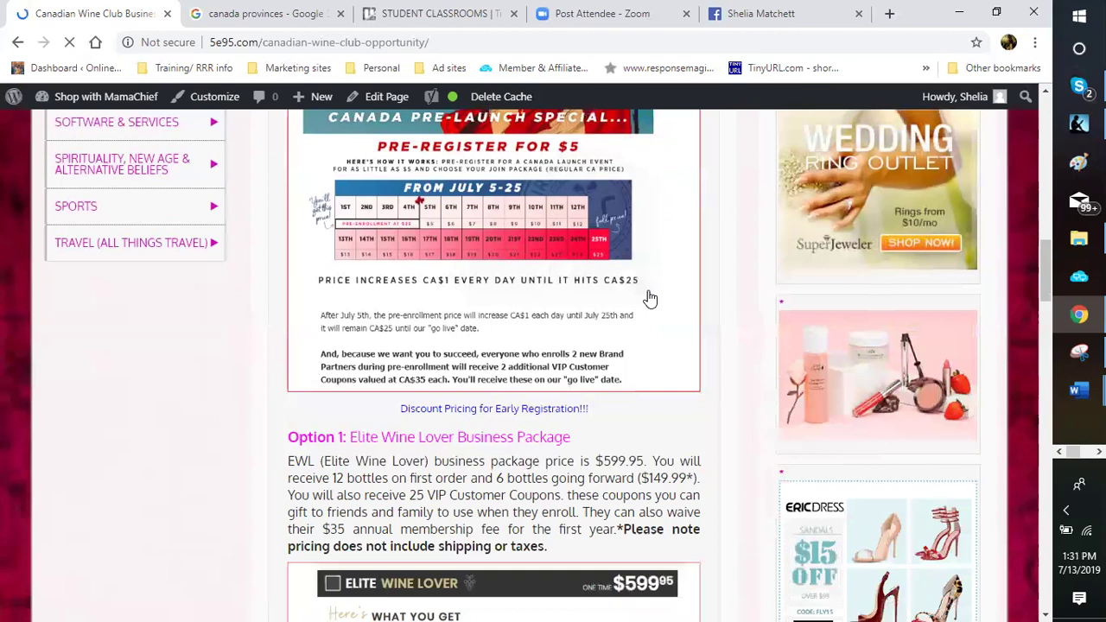
scroll(718, 298, down, 1)
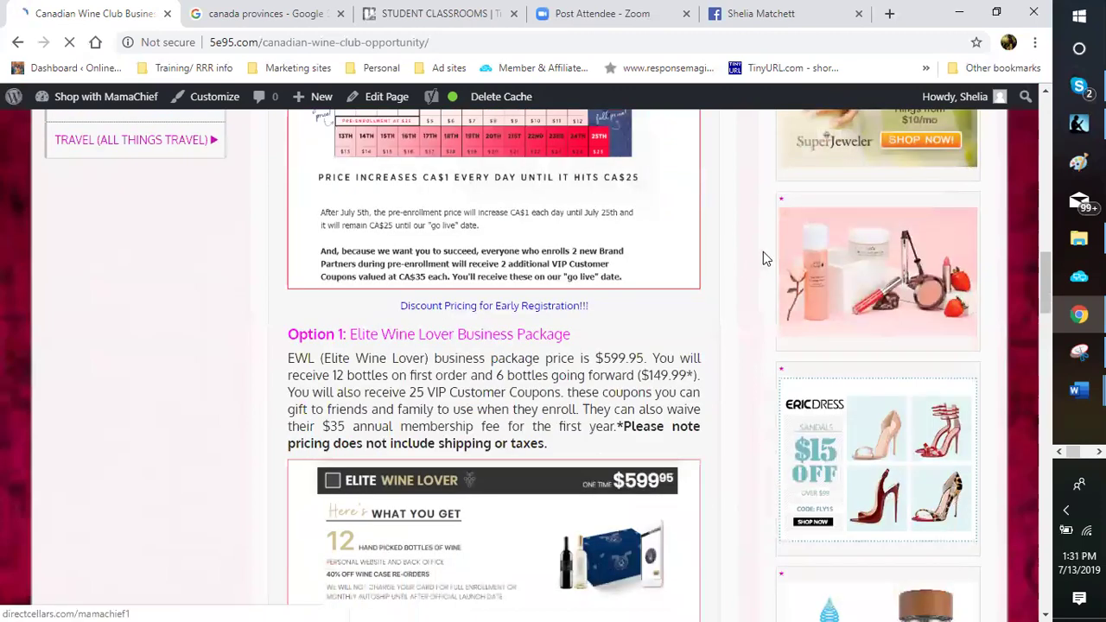
Examine the wine club page's Premium Wine Lover package image, comp plan photo gallery and embedded video.
scroll(763, 257, down, 3)
scroll(763, 257, down, 4)
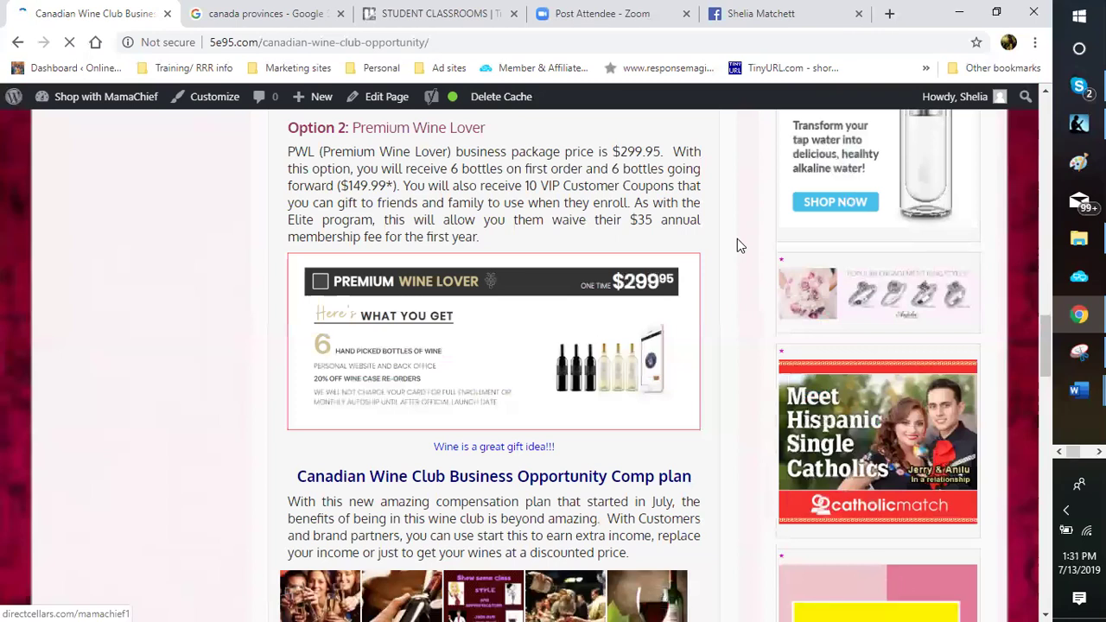
scroll(734, 229, up, 1)
scroll(735, 229, up, 3)
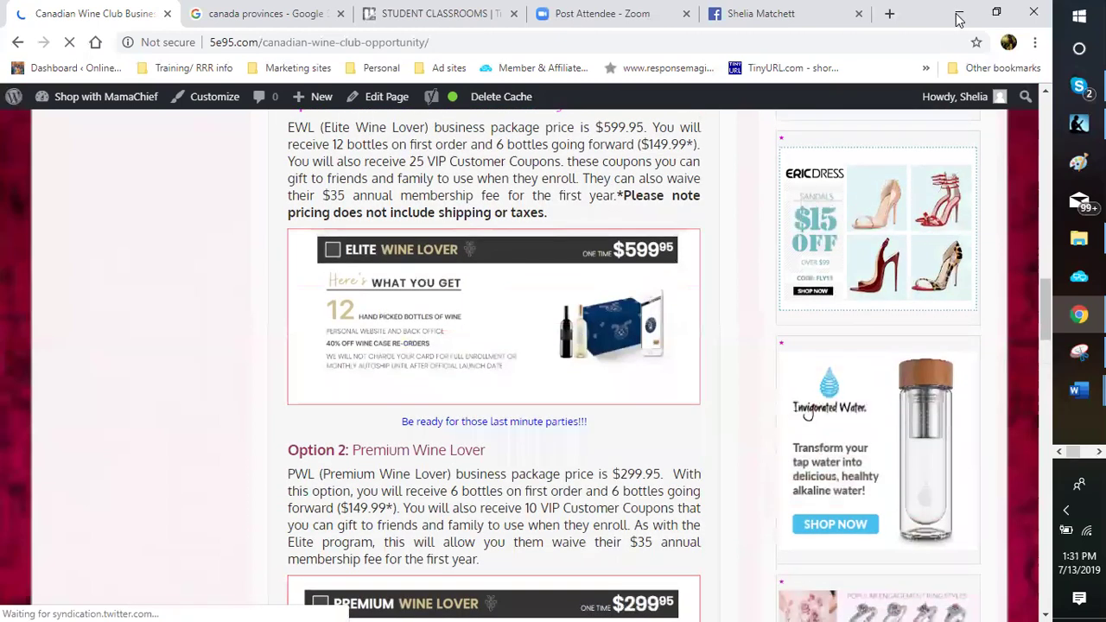
scroll(957, 16, down, 2)
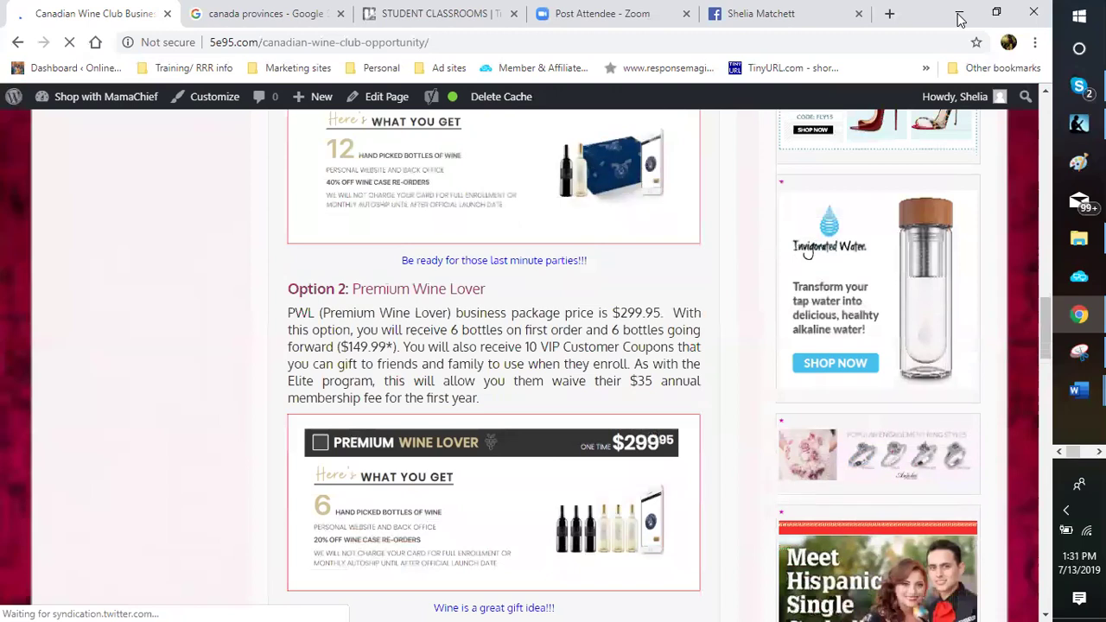
scroll(957, 17, down, 2)
scroll(958, 17, down, 2)
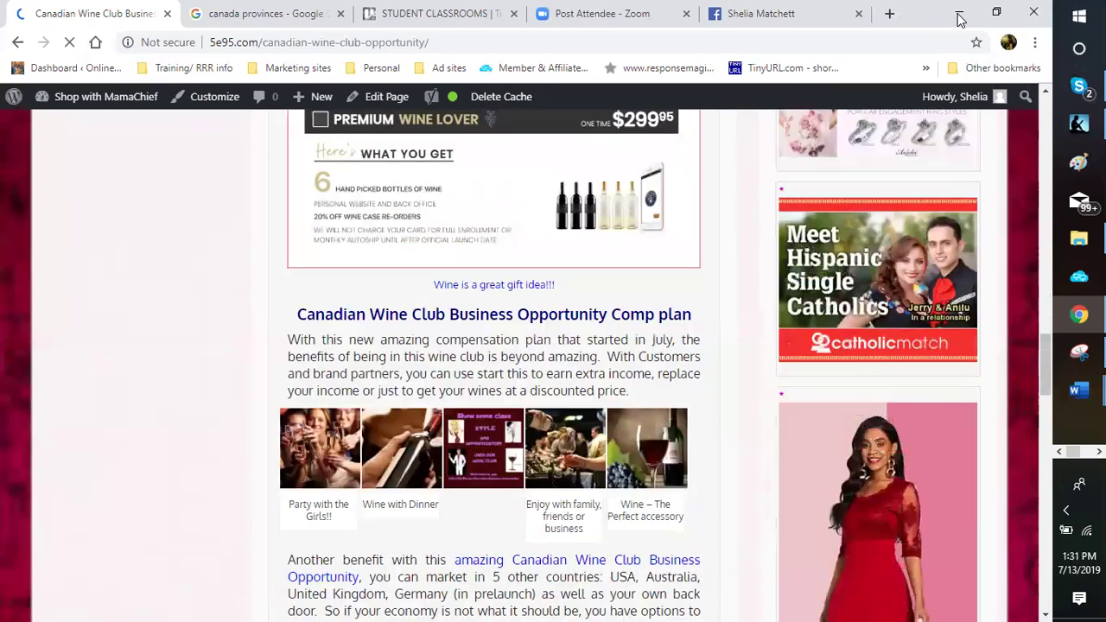
scroll(958, 18, down, 5)
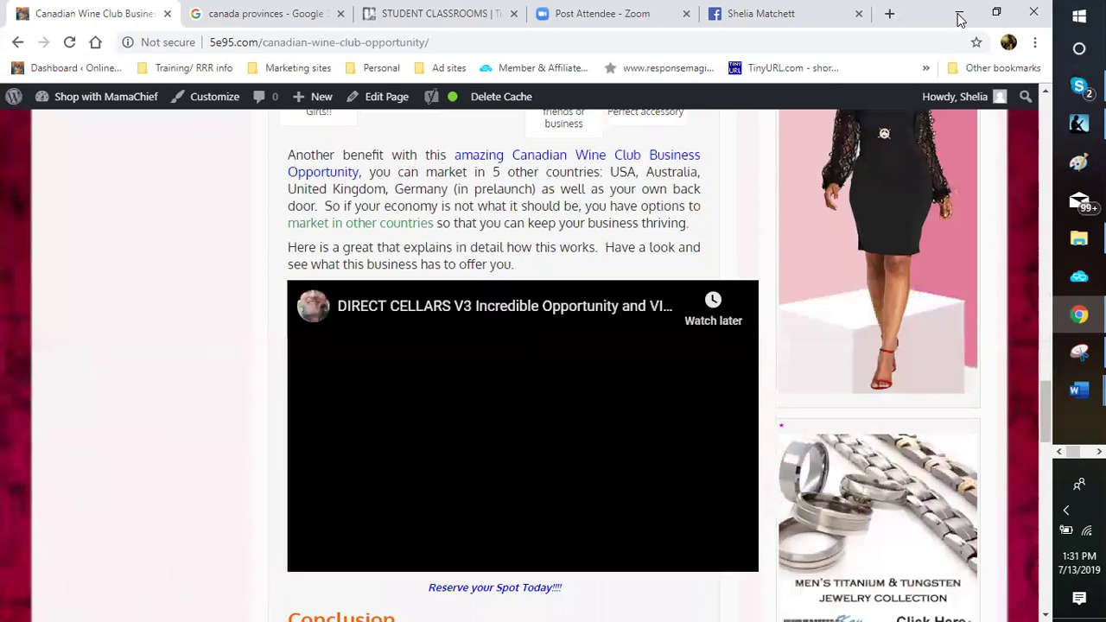
scroll(957, 17, down, 1)
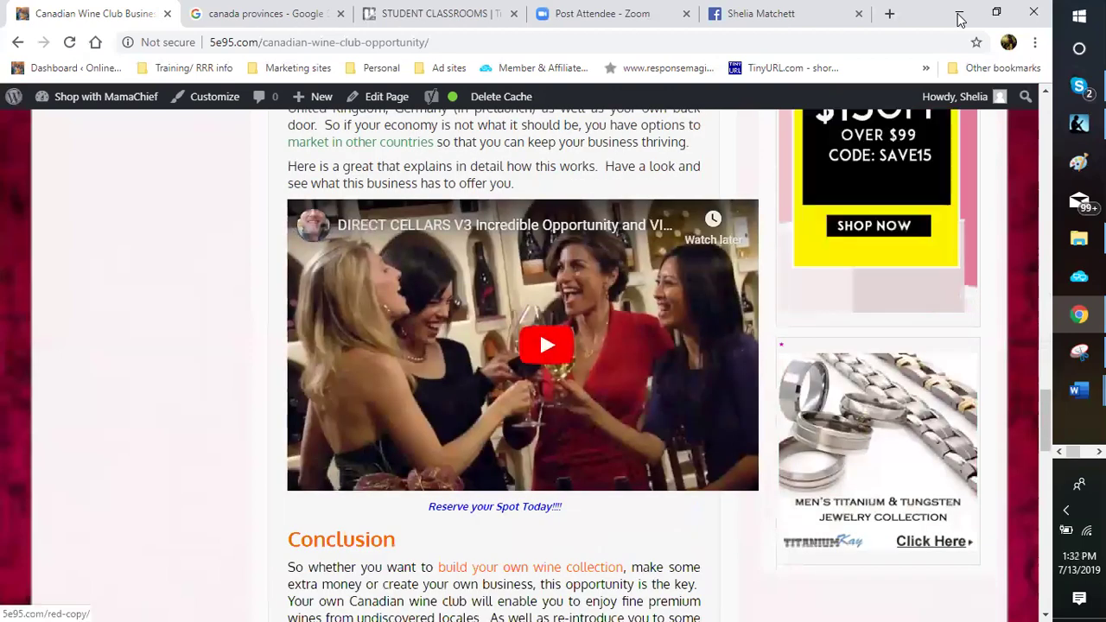
Review how the video, captioned gallery photos and package images are arranged around the text, going back up the page.
scroll(957, 18, up, 4)
scroll(957, 17, down, 2)
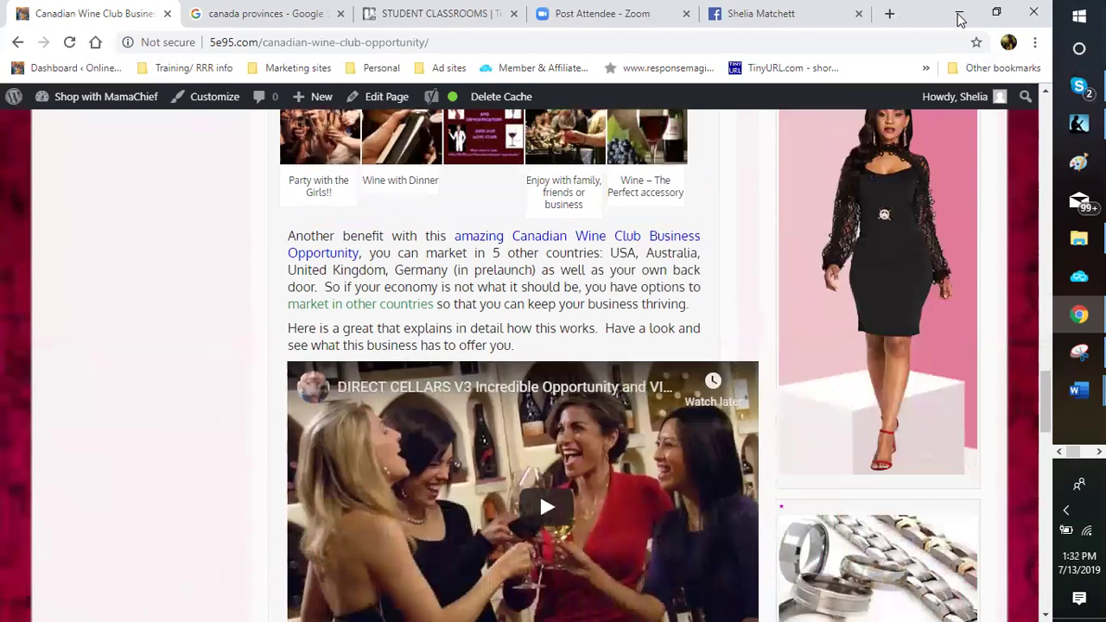
scroll(957, 17, down, 3)
scroll(957, 18, up, 3)
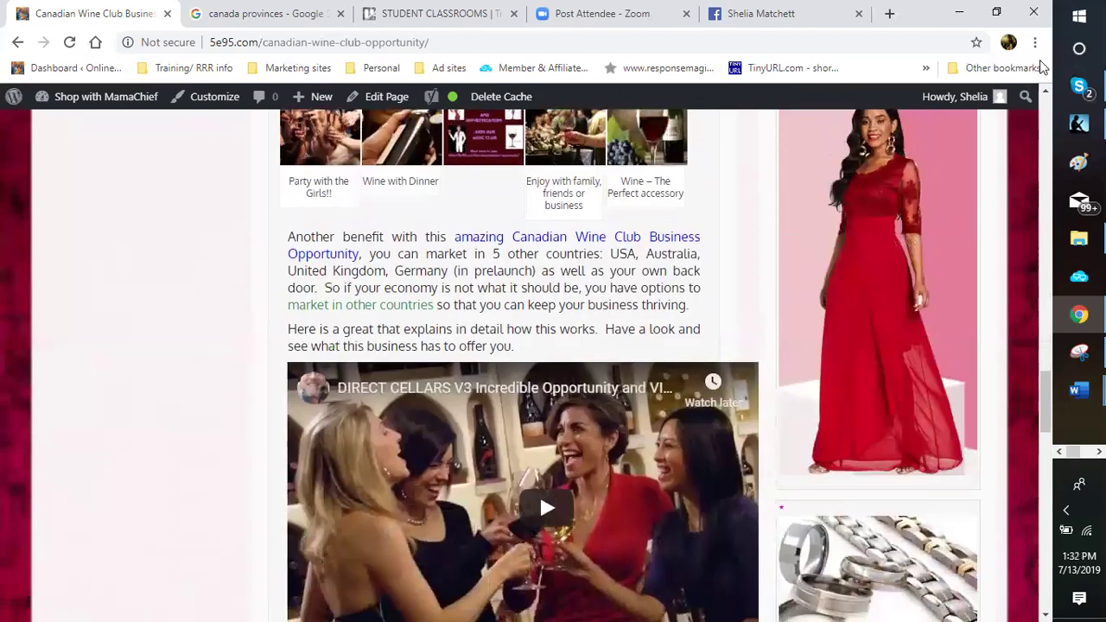
scroll(1042, 67, up, 1)
scroll(1076, 22, up, 2)
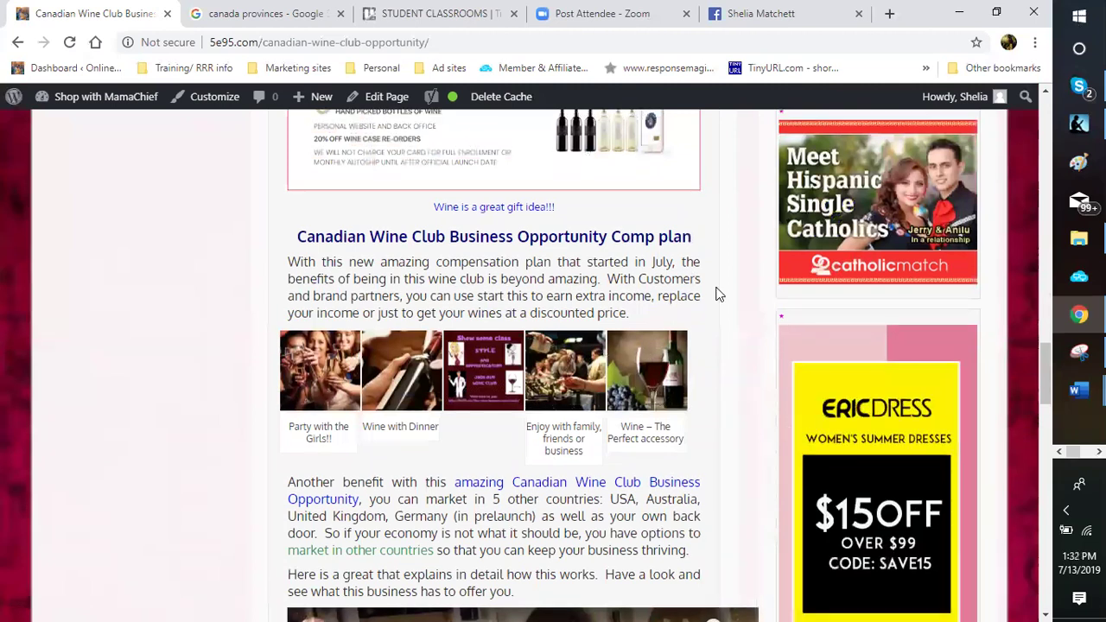
scroll(683, 211, up, 3)
scroll(808, 337, up, 3)
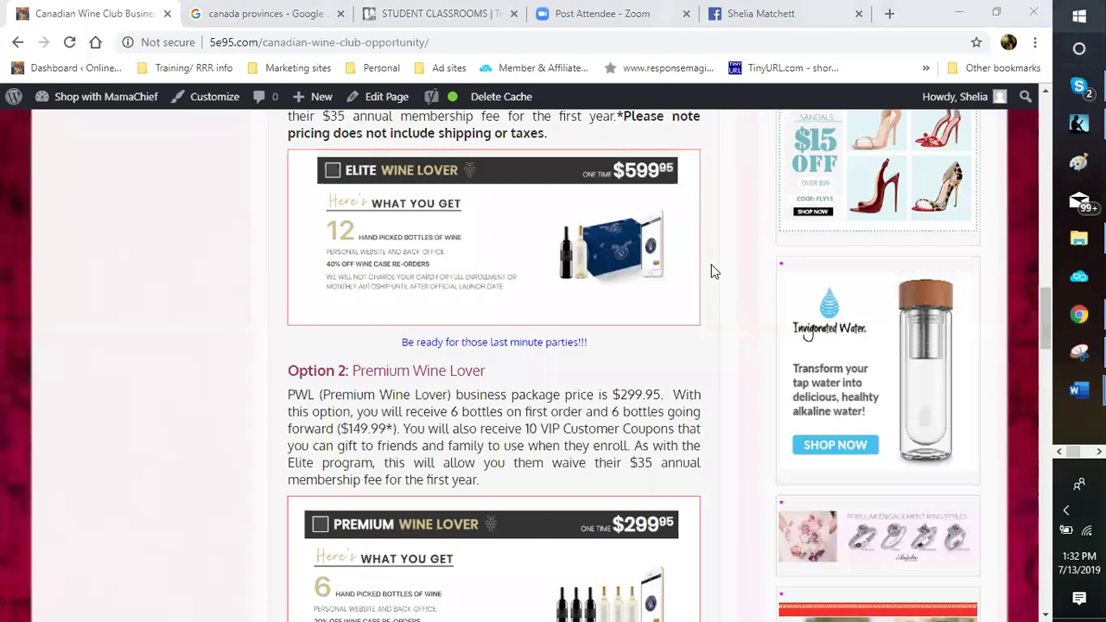
key(super)
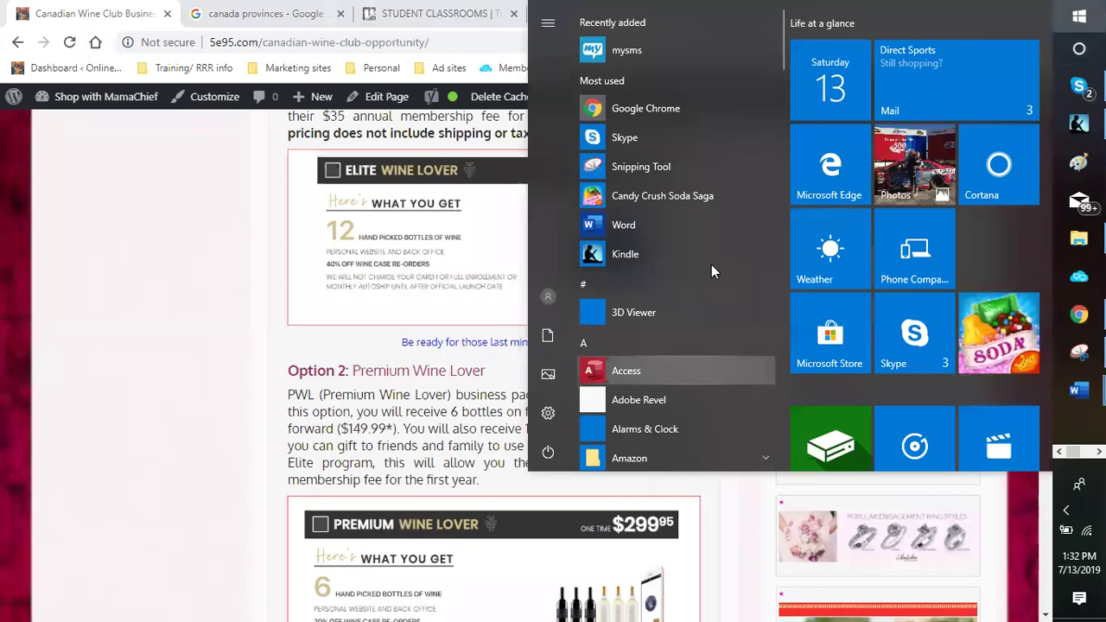
scroll(743, 292, down, 3)
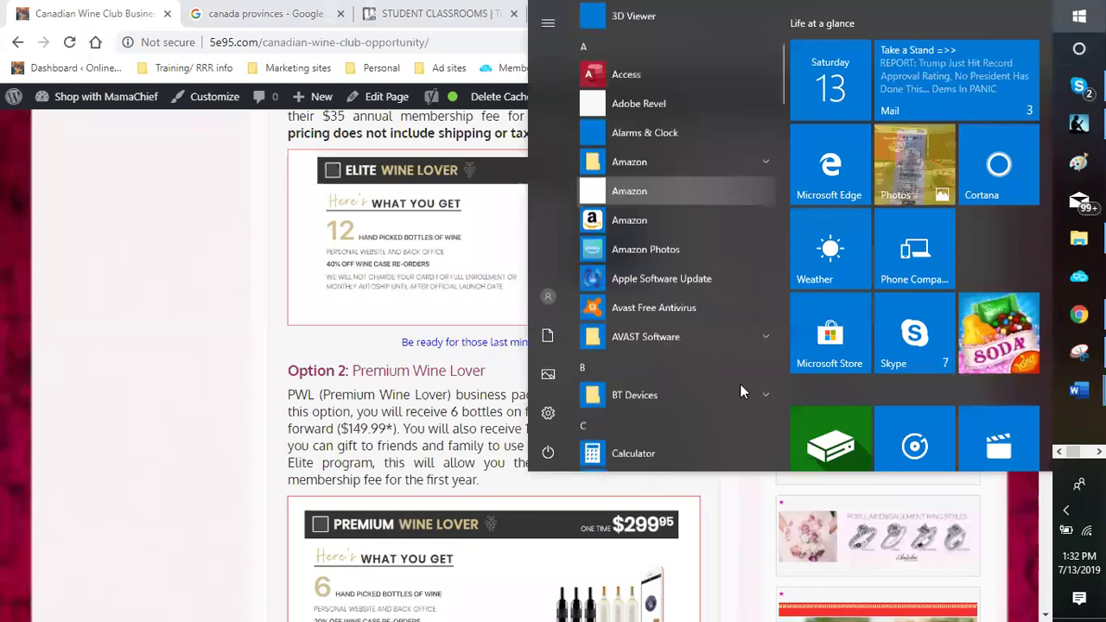
scroll(739, 386, down, 3)
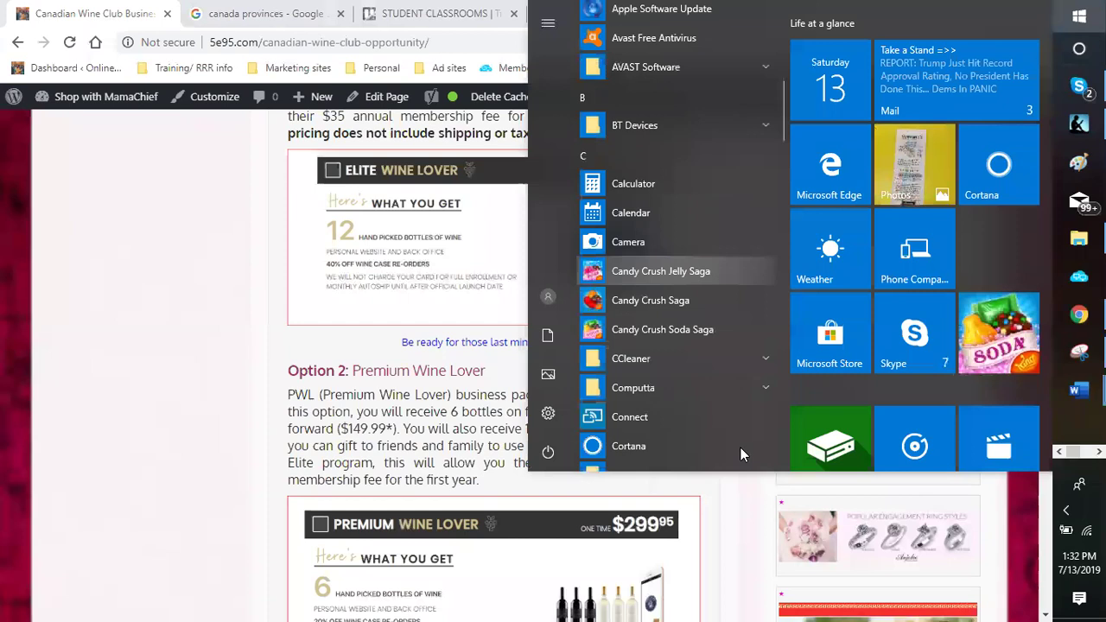
scroll(740, 448, down, 1)
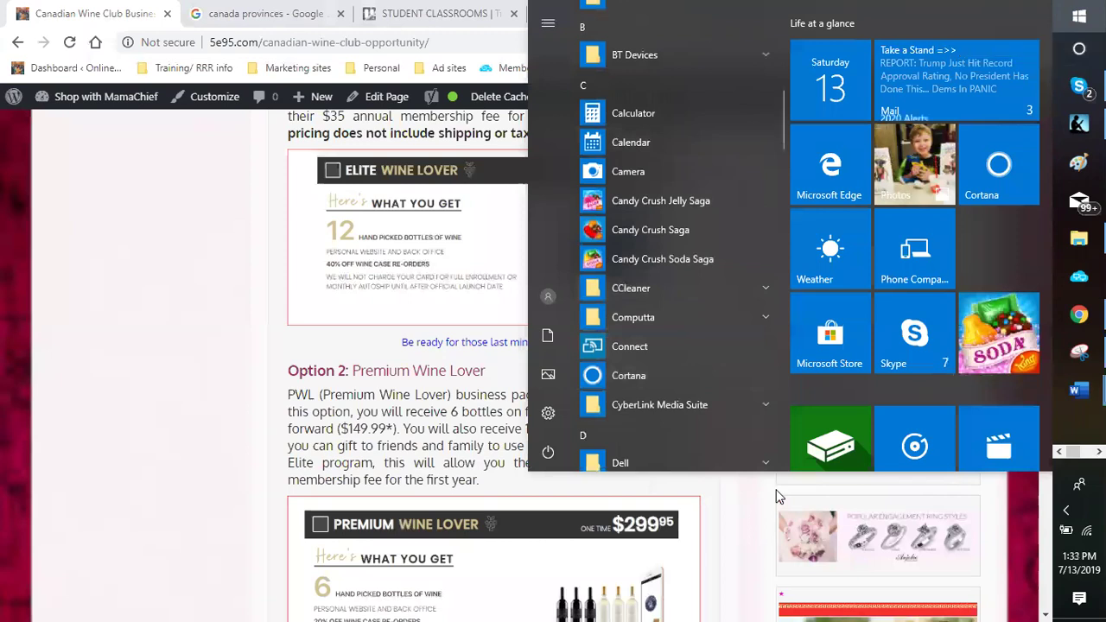
click(776, 497)
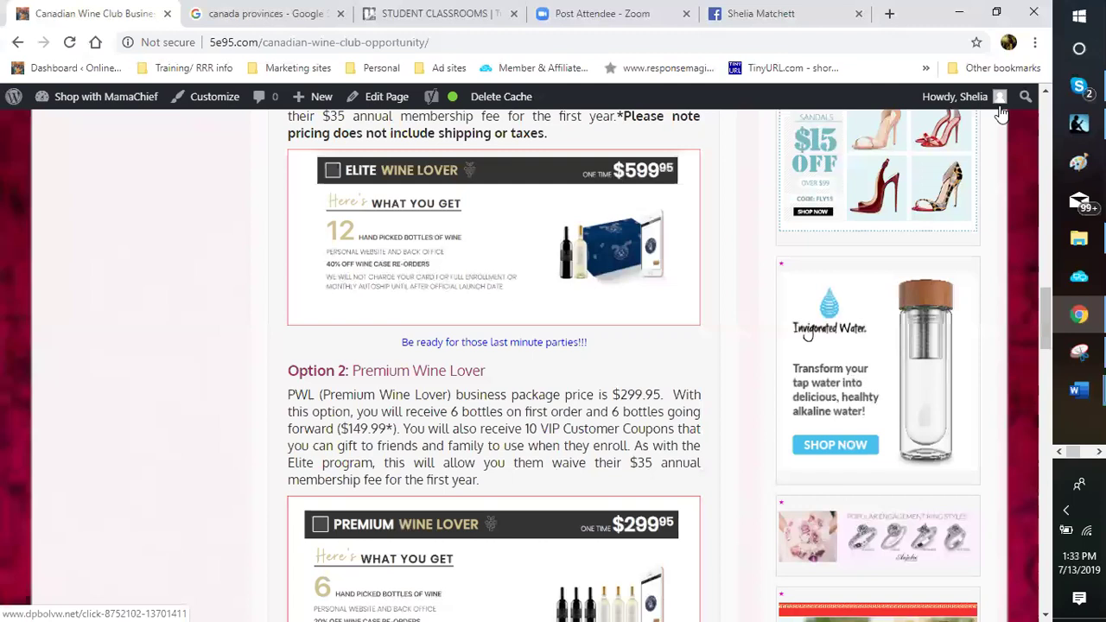
Check the unread messages of the RRR PBS Evolution group in Skype and return to the browser's wine club page.
mouse_move(1078, 98)
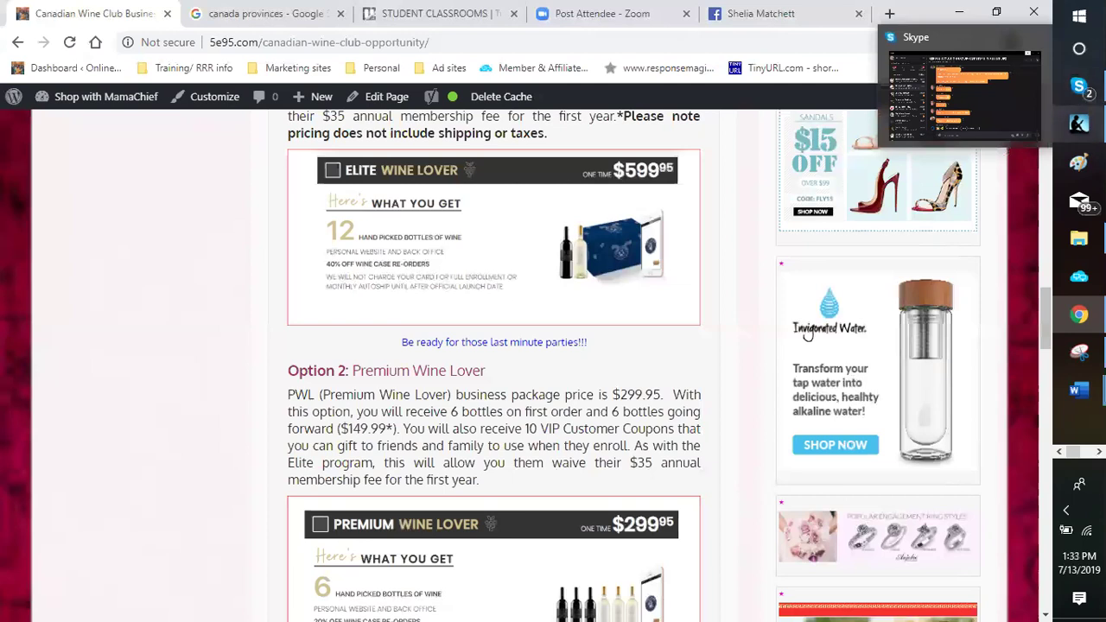
mouse_move(1078, 124)
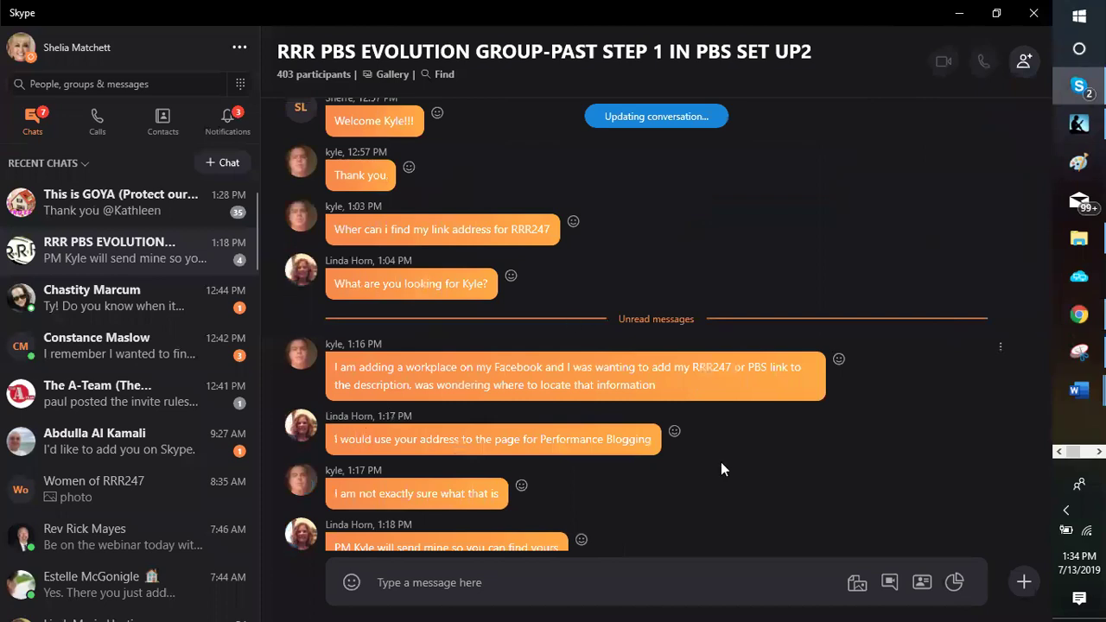
right_click(768, 387)
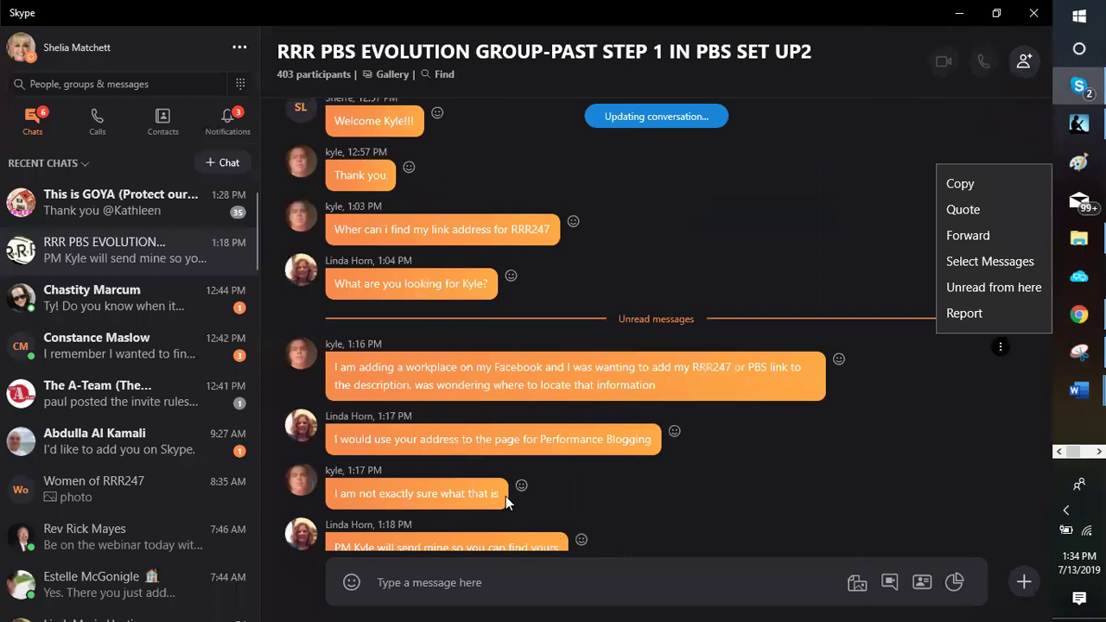
click(819, 480)
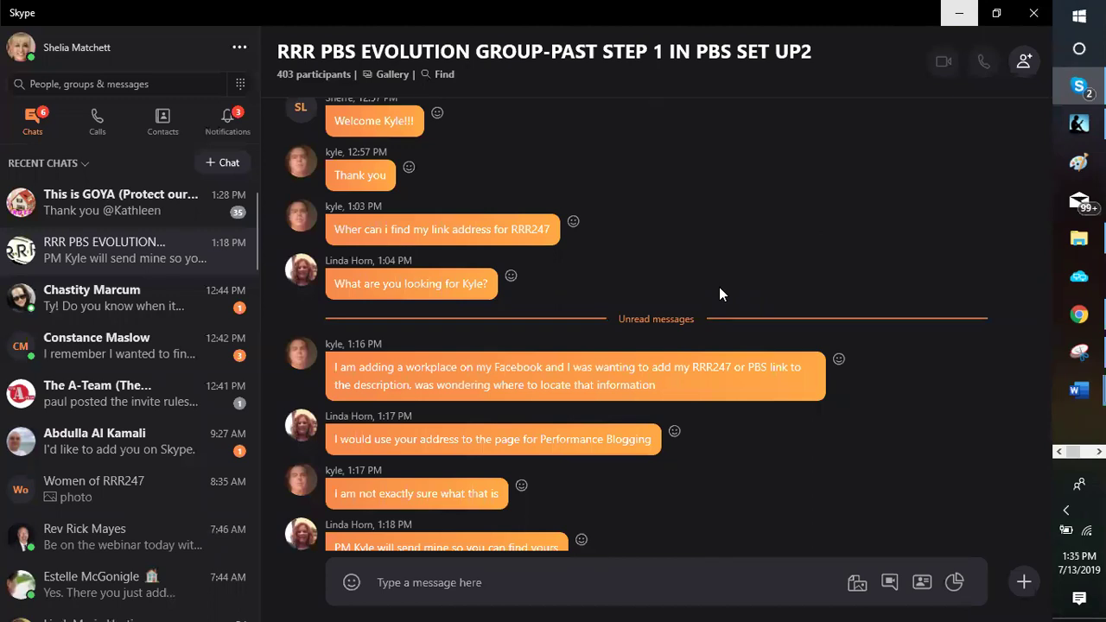
click(959, 12)
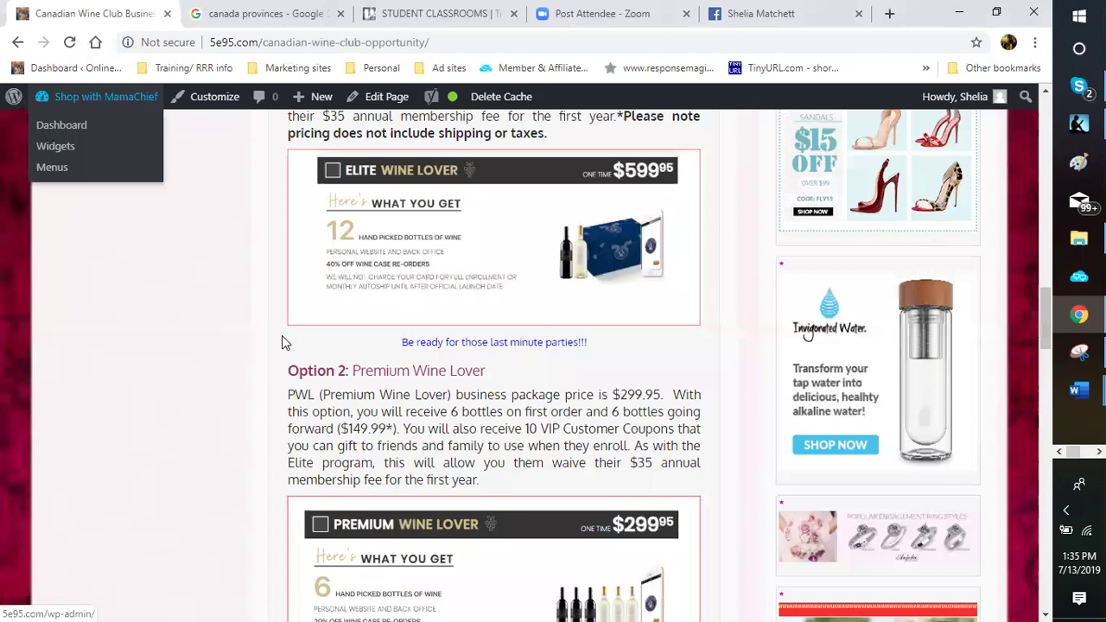
Open the Menus editor of the Shop with MamaChief site.
key(Tab)
key(Return)
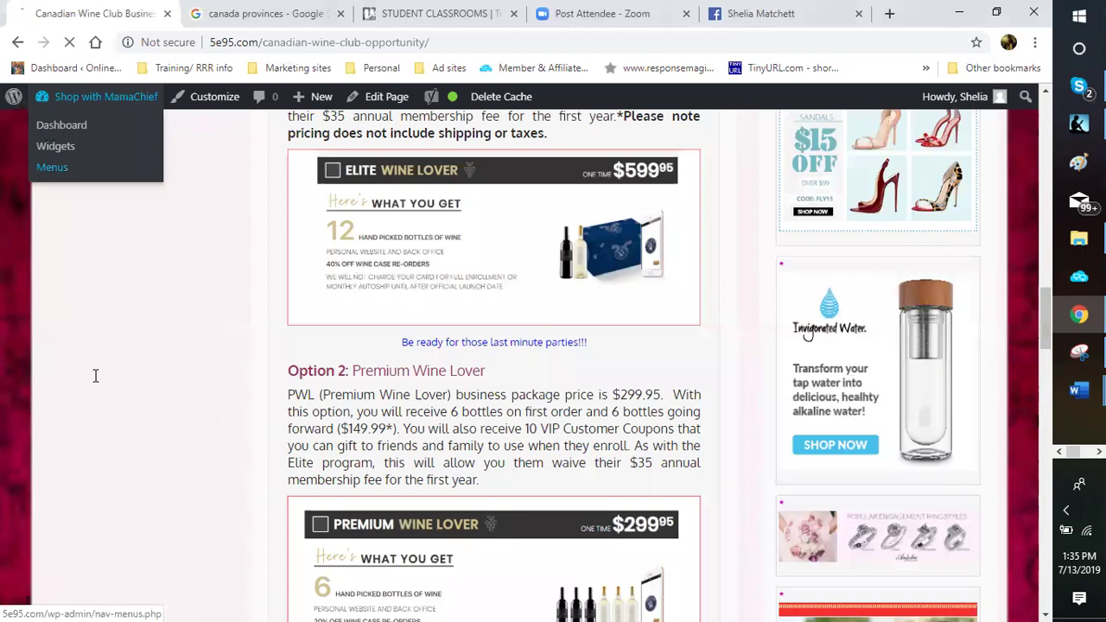
key(shift+F10)
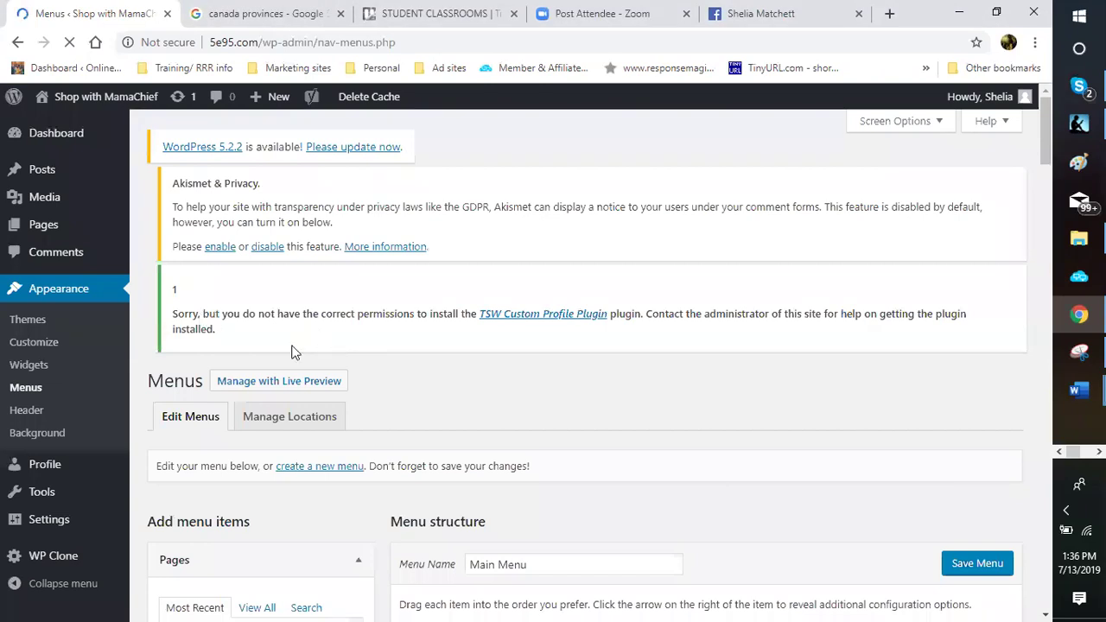
Add the Canadian Wine Club Business Opportunity page to the Main Menu from the most recent pages.
scroll(291, 352, down, 2)
scroll(203, 314, down, 1)
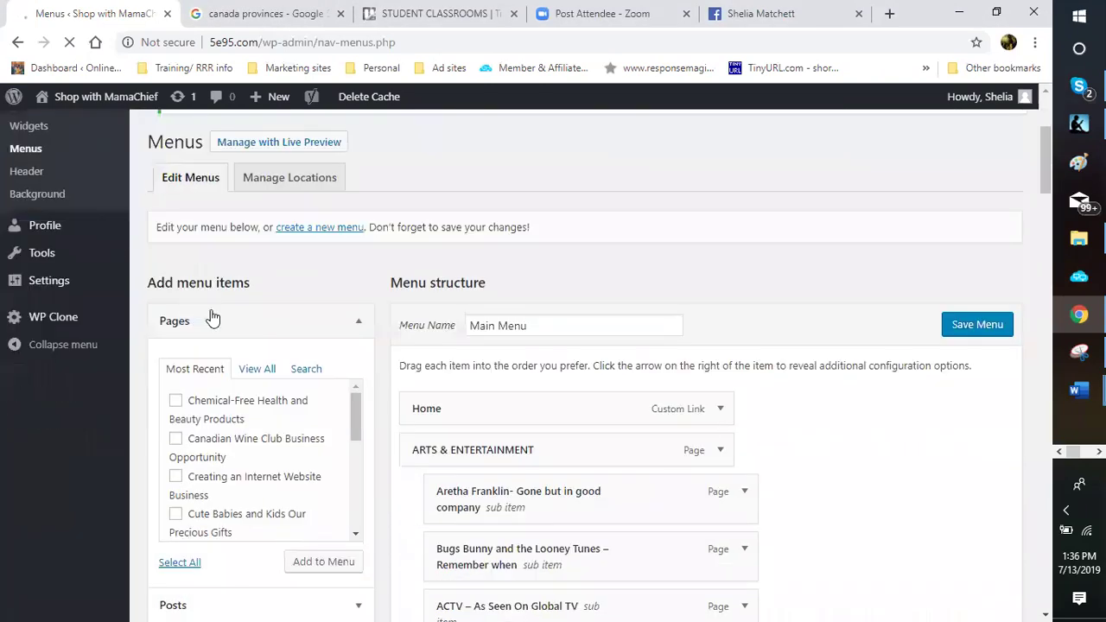
scroll(214, 315, up, 2)
scroll(173, 320, up, 1)
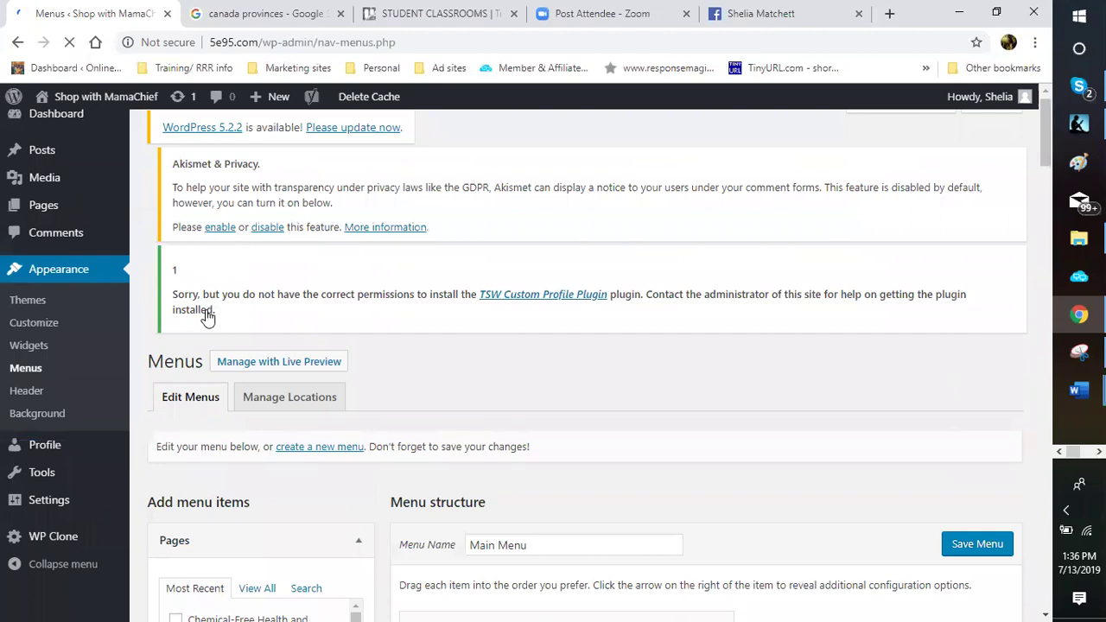
scroll(207, 316, up, 1)
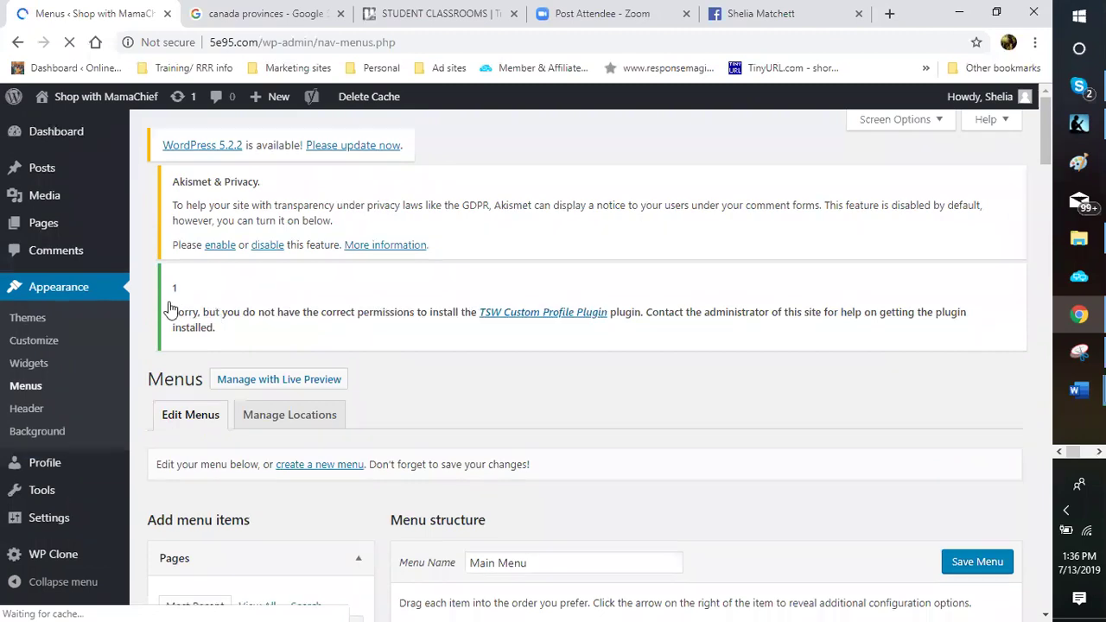
scroll(181, 311, down, 3)
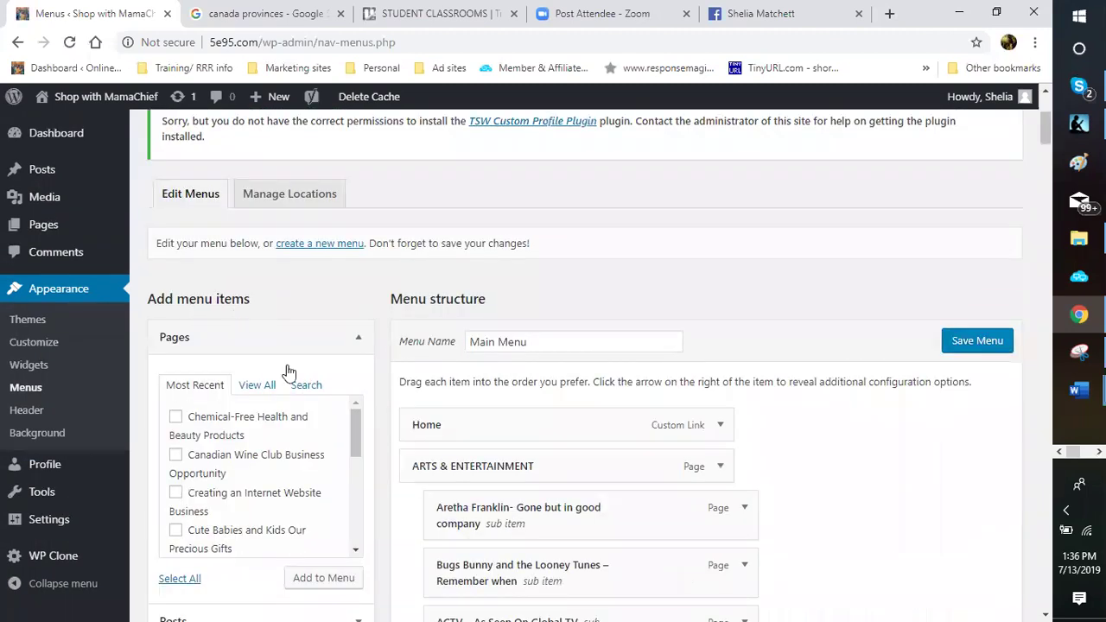
scroll(302, 451, down, 1)
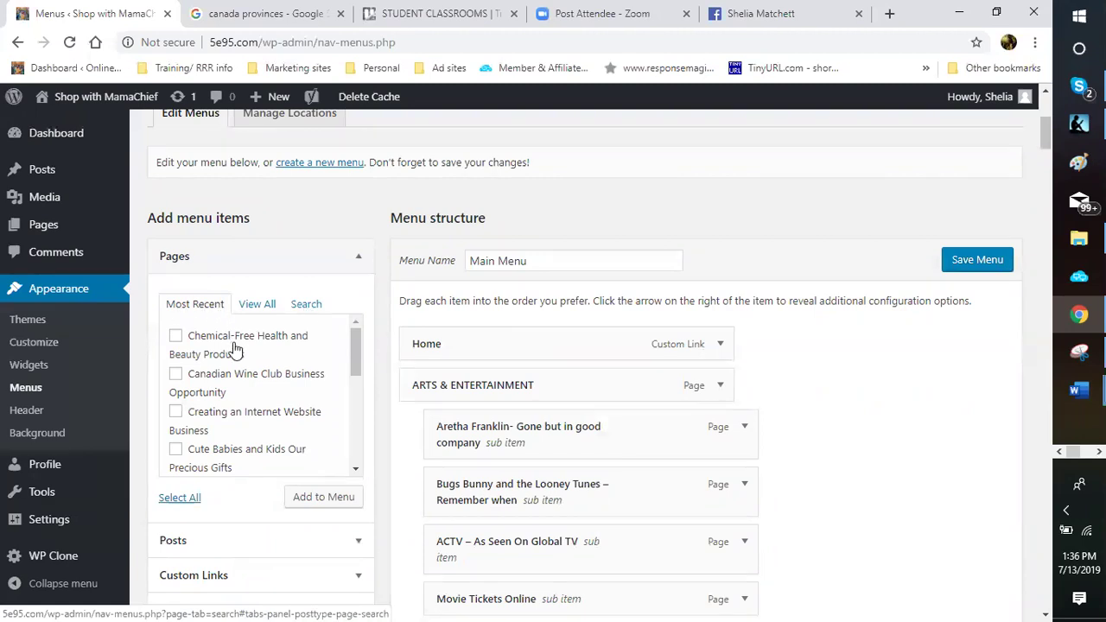
click(175, 375)
scroll(292, 454, down, 2)
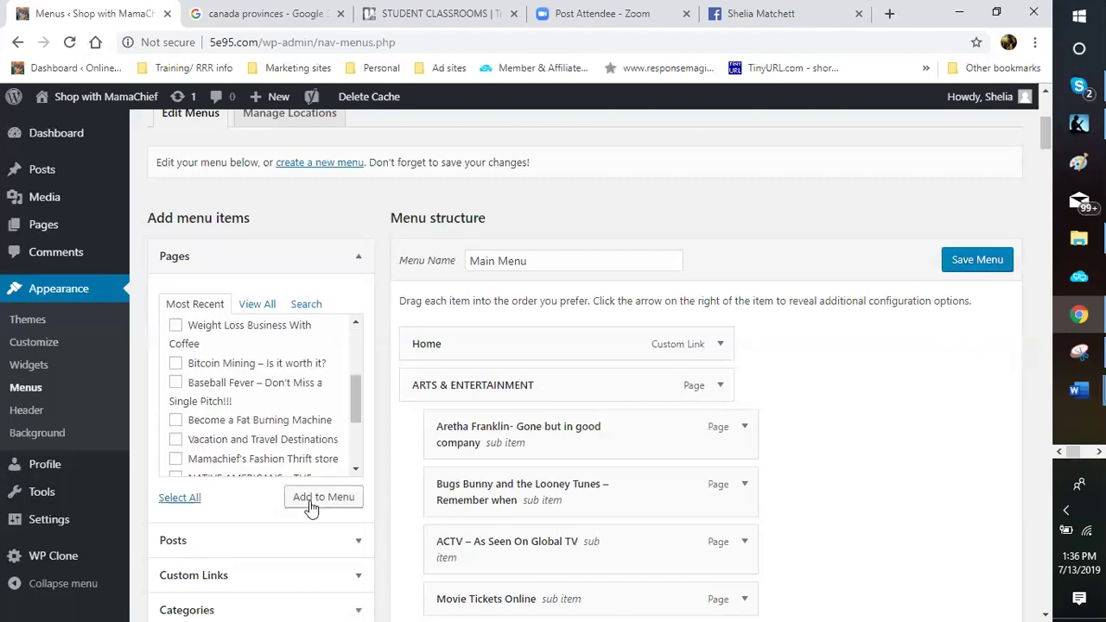
click(313, 505)
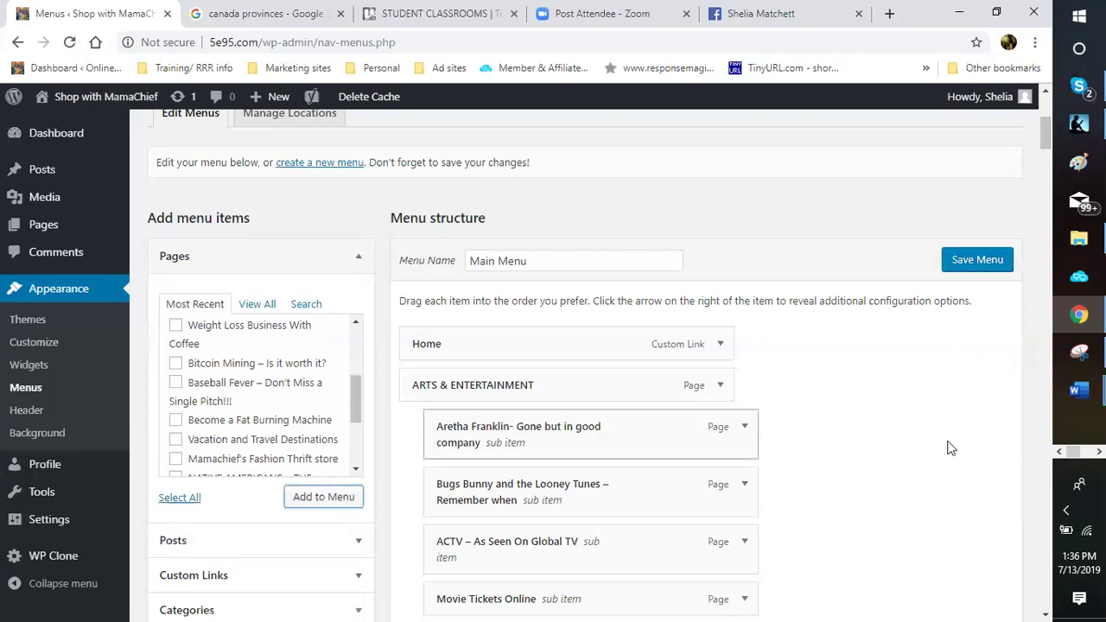
Expand the settings of the Canadian Wine Club Business Opportunity item at the end of the menu structure.
scroll(950, 453, down, 9)
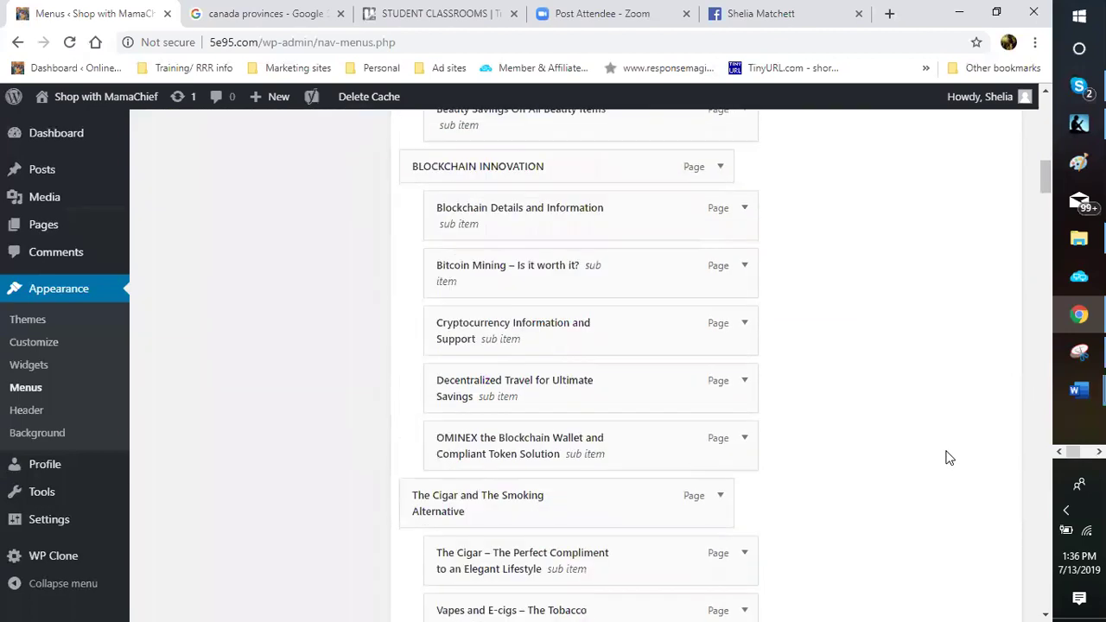
scroll(950, 458, down, 18)
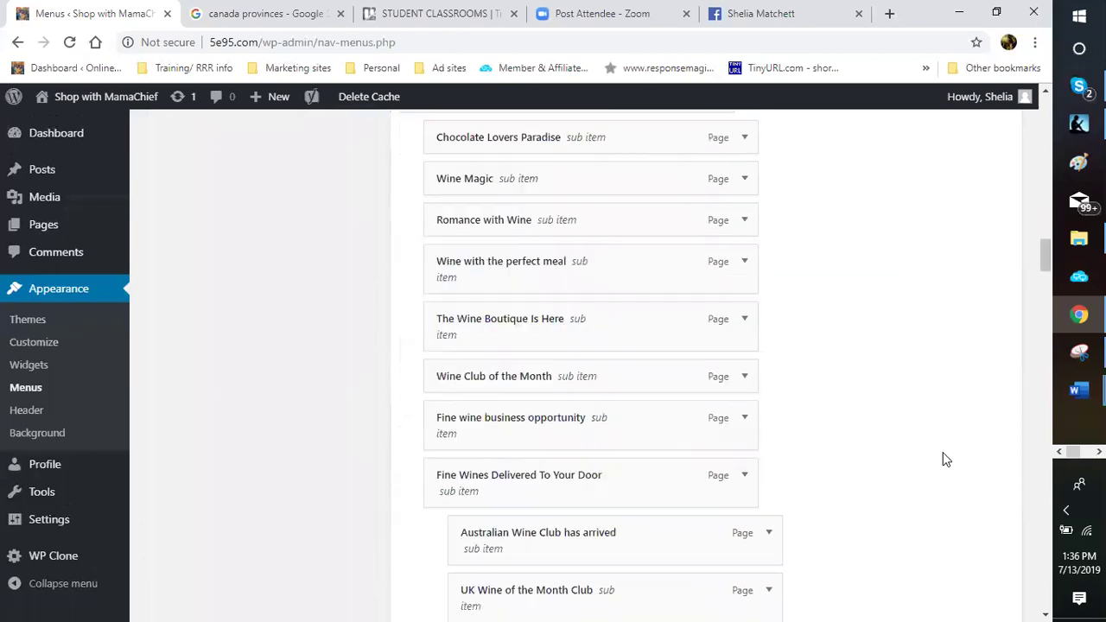
scroll(946, 459, down, 15)
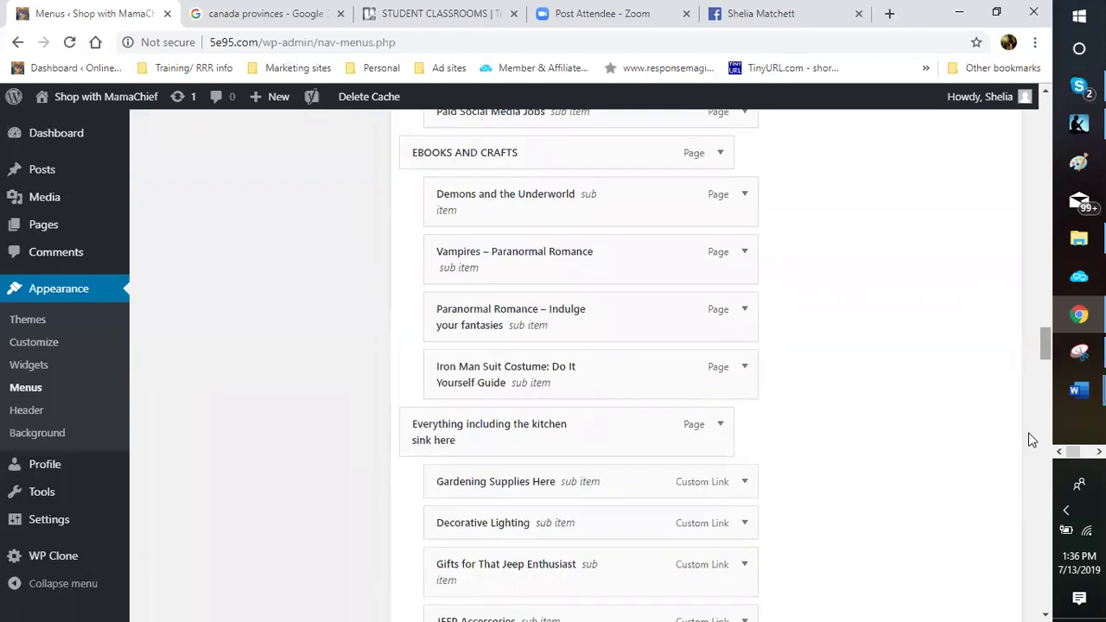
scroll(975, 484, down, 10)
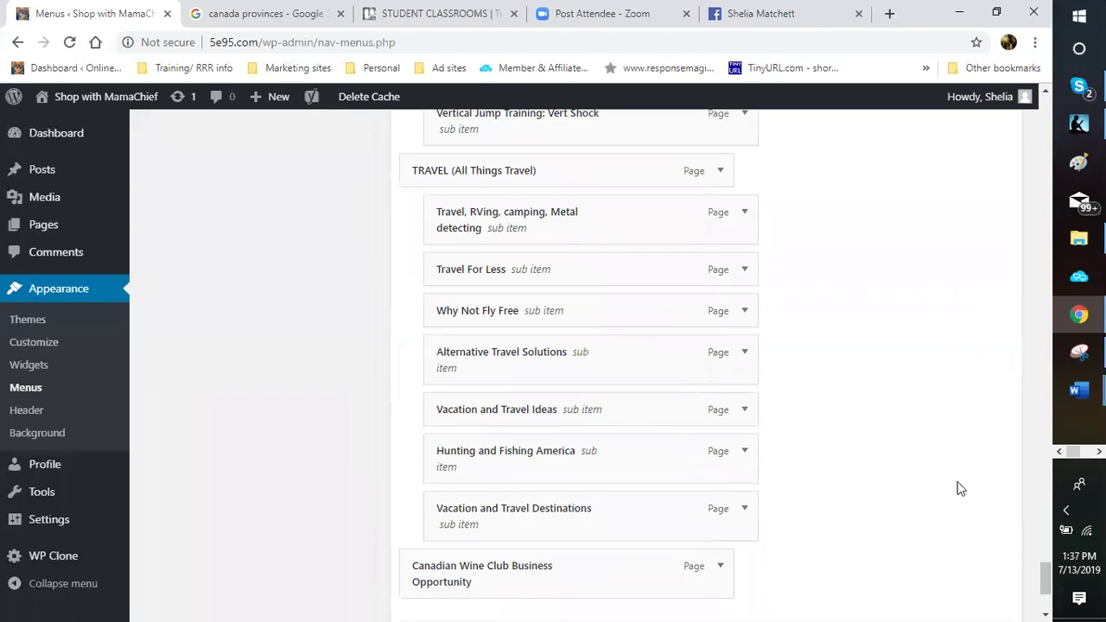
scroll(960, 488, down, 3)
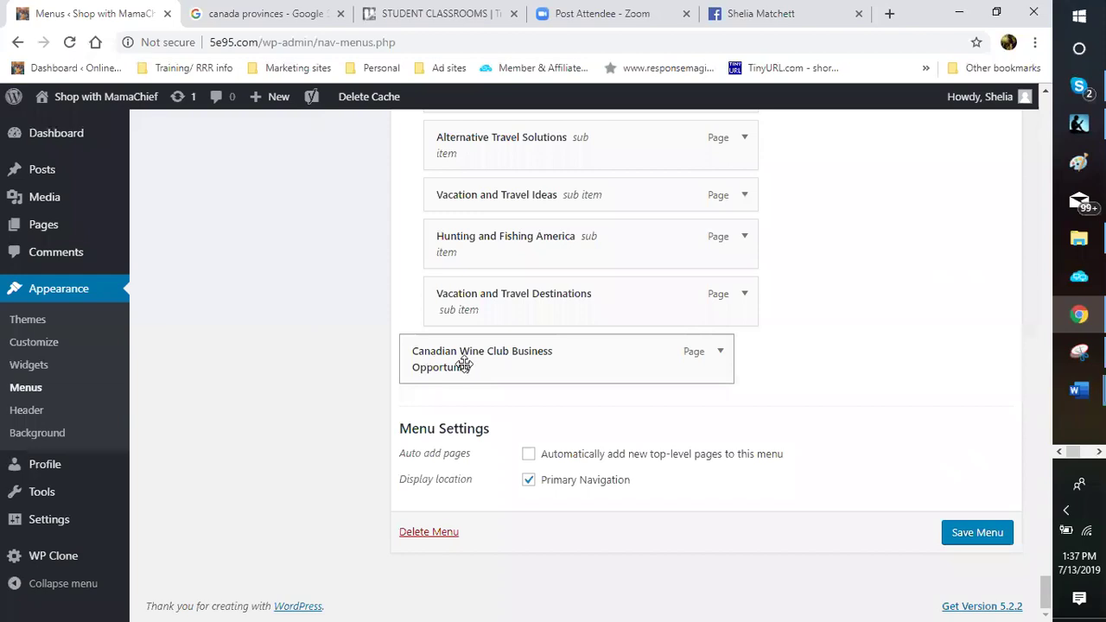
click(722, 353)
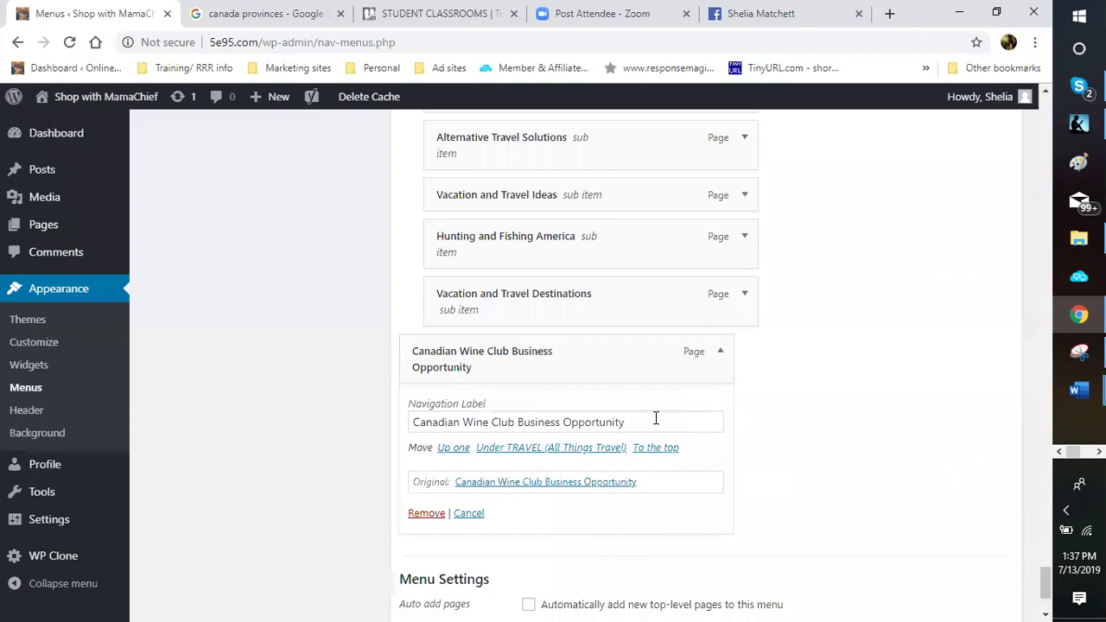
Collapse the Canadian Wine Club Business Opportunity item and place it as a sub item between Hunting and Fishing America and Vacation and Travel Destinations.
click(722, 354)
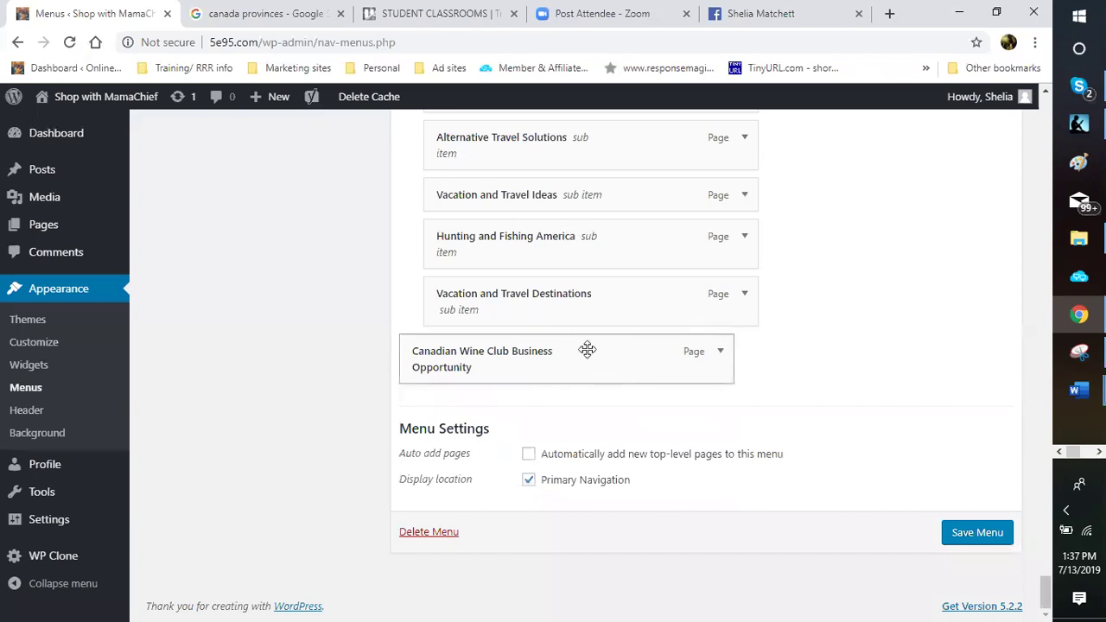
drag(587, 349, 420, 343)
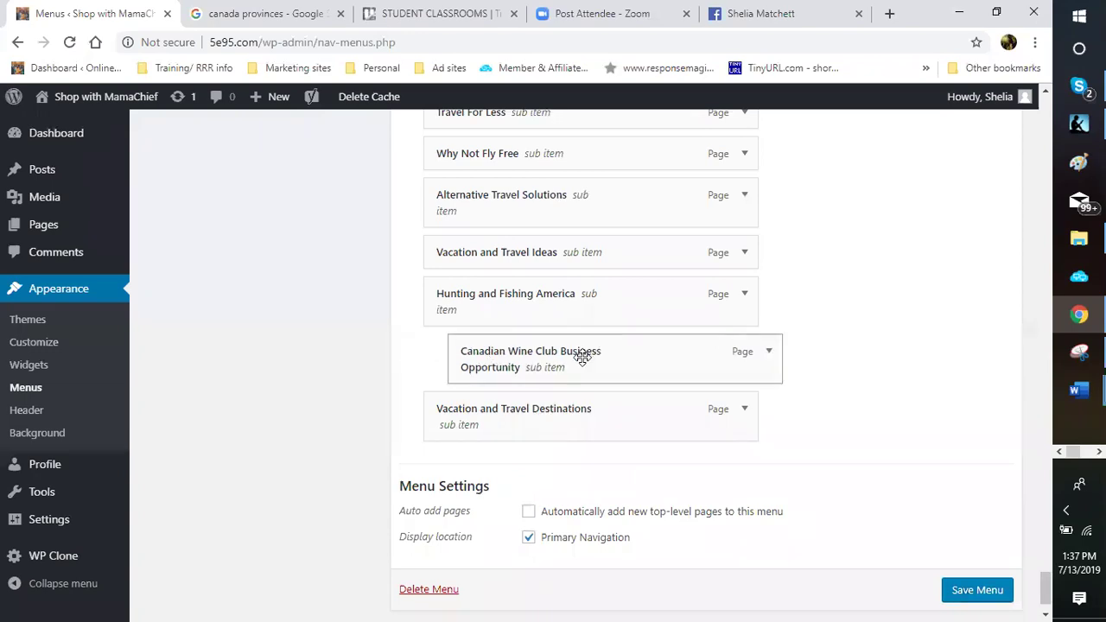
drag(556, 350, 550, 351)
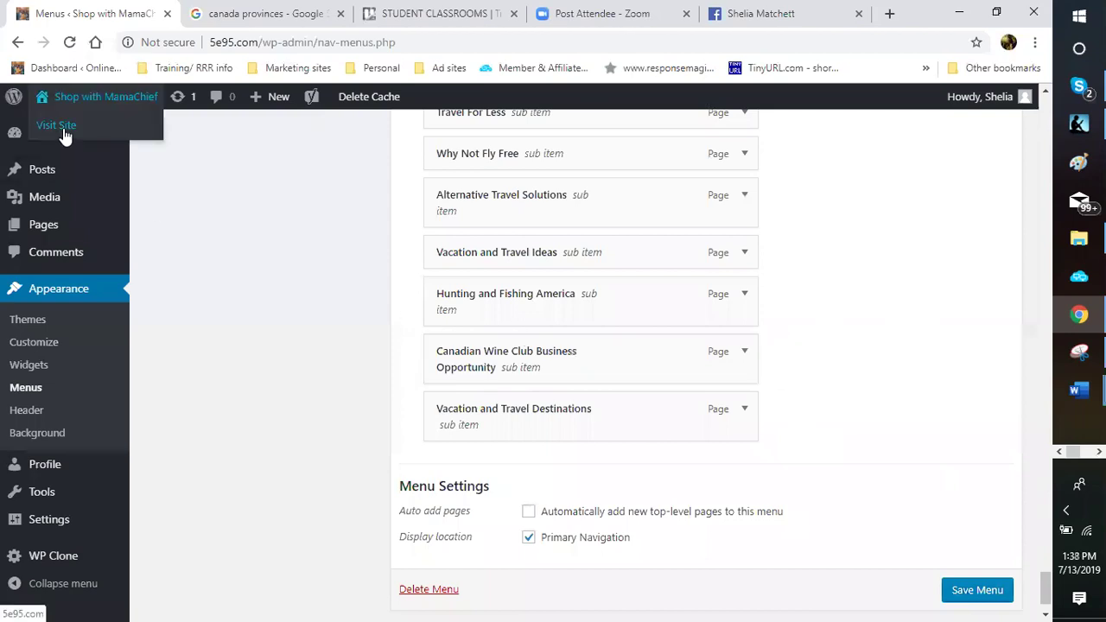
Leave the Menus editor without saving and view the live Shop with MamaChief home page with its category menu.
click(63, 128)
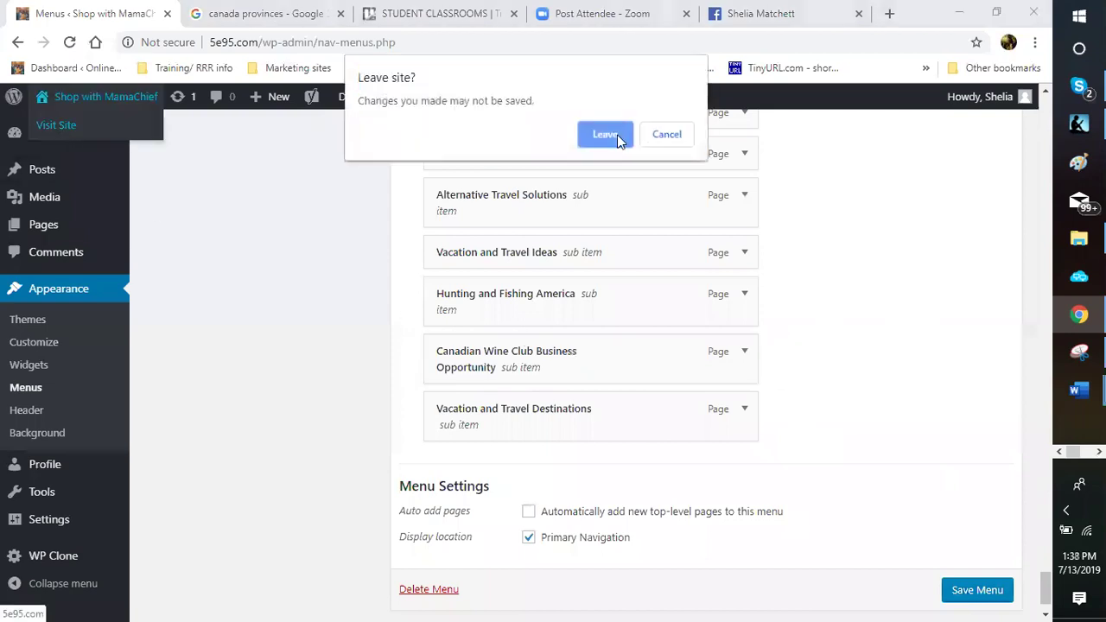
key(Return)
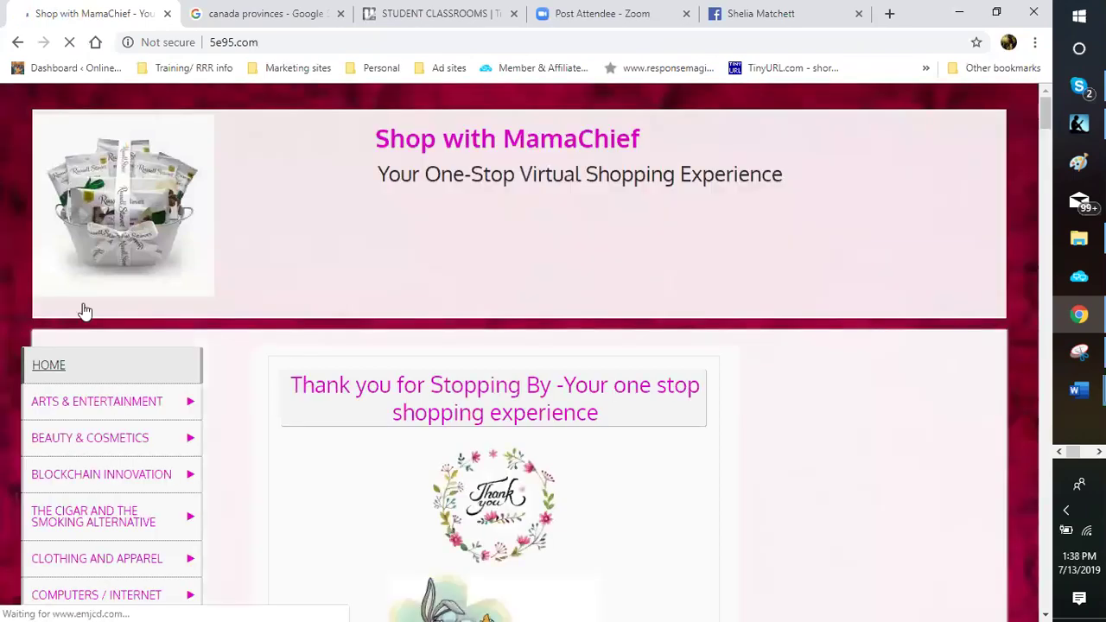
click(67, 399)
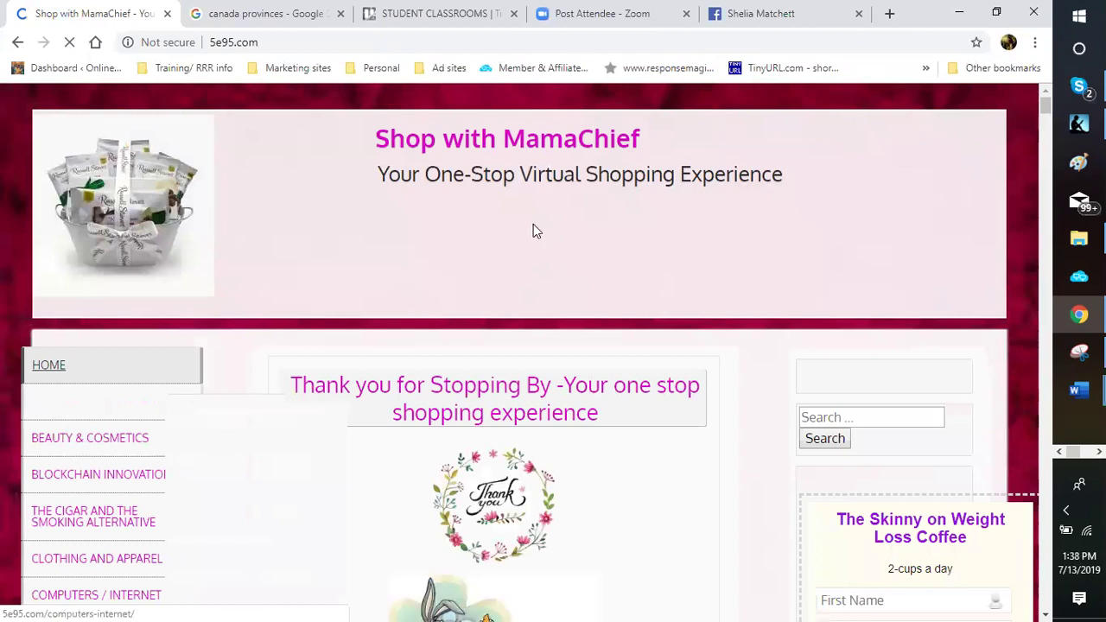
scroll(600, 266, down, 2)
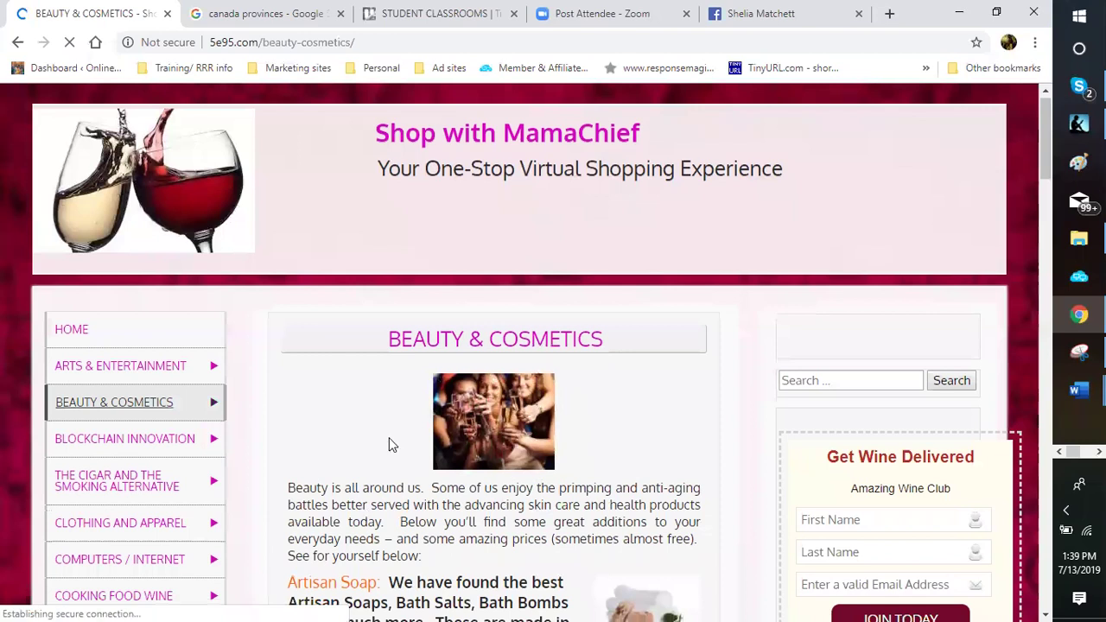
Review the Beauty & Cosmetics page's text, product banners and images from start to end and back.
scroll(411, 426, down, 4)
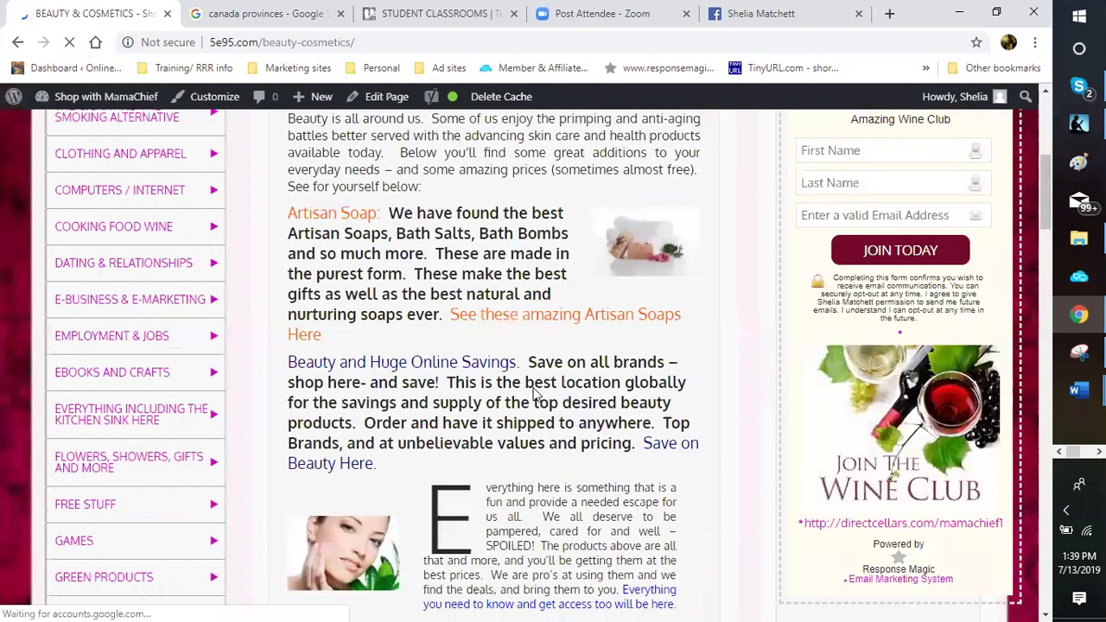
scroll(458, 377, down, 10)
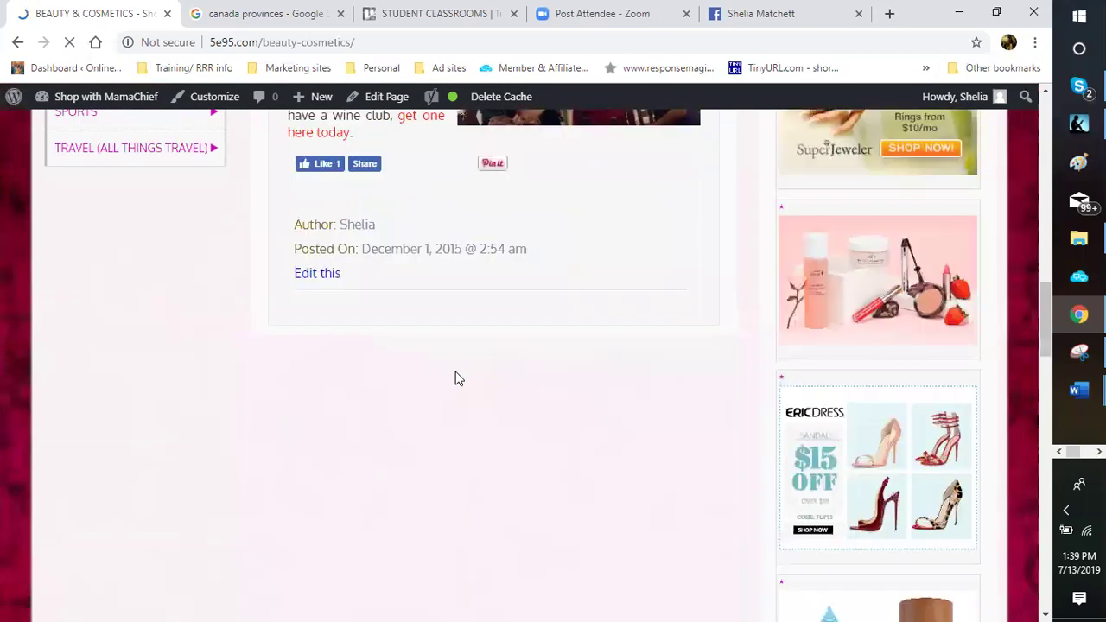
scroll(458, 379, down, 1)
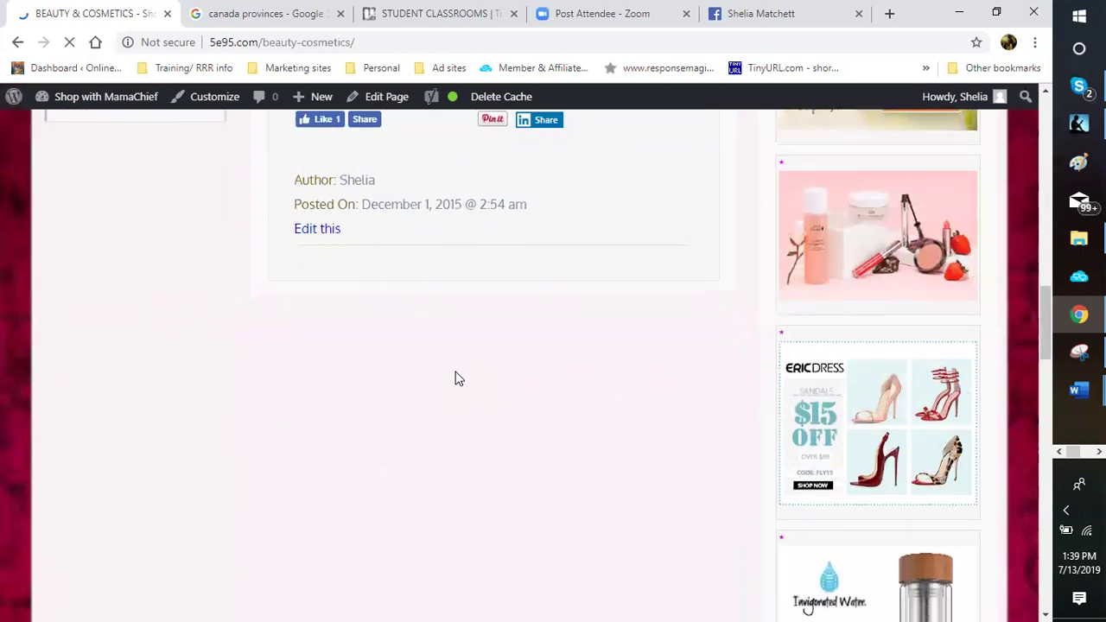
scroll(458, 379, down, 5)
scroll(458, 379, down, 4)
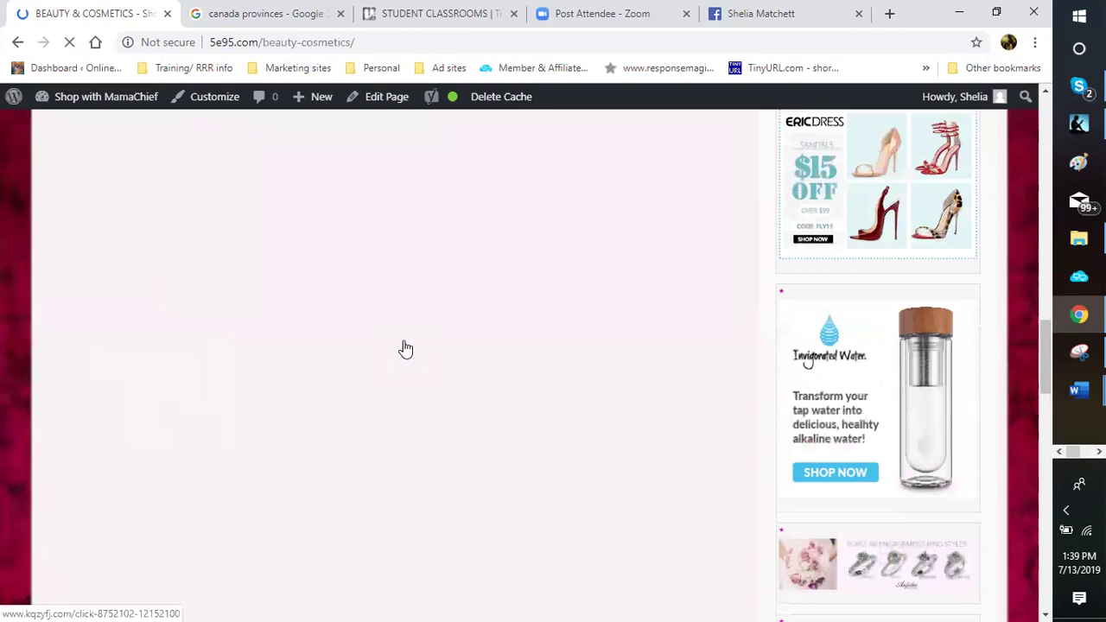
scroll(406, 348, up, 3)
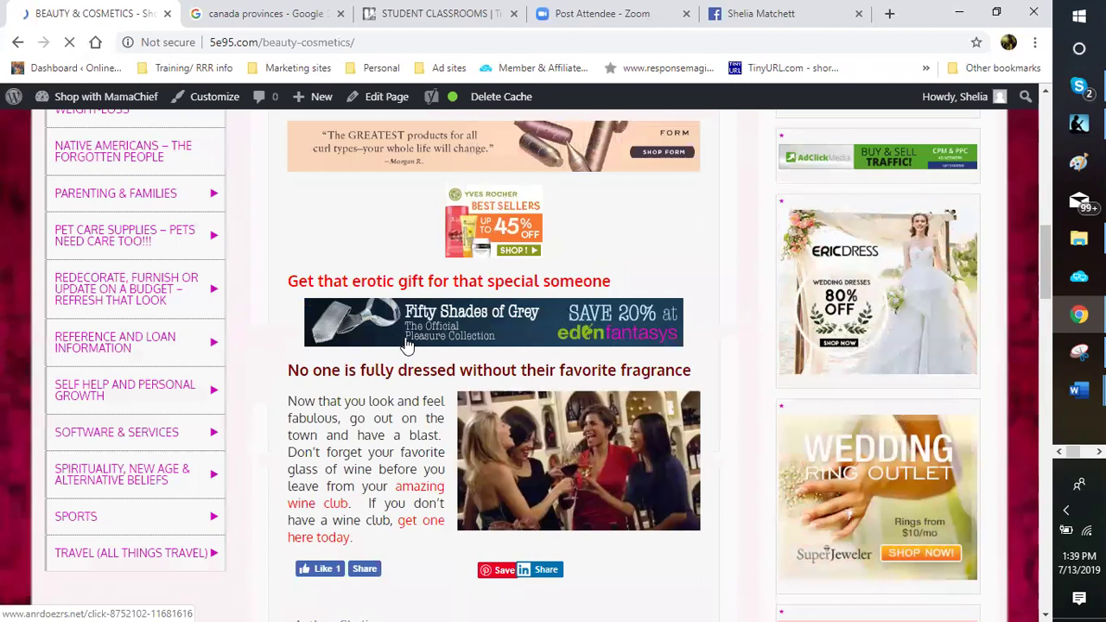
scroll(399, 344, up, 1)
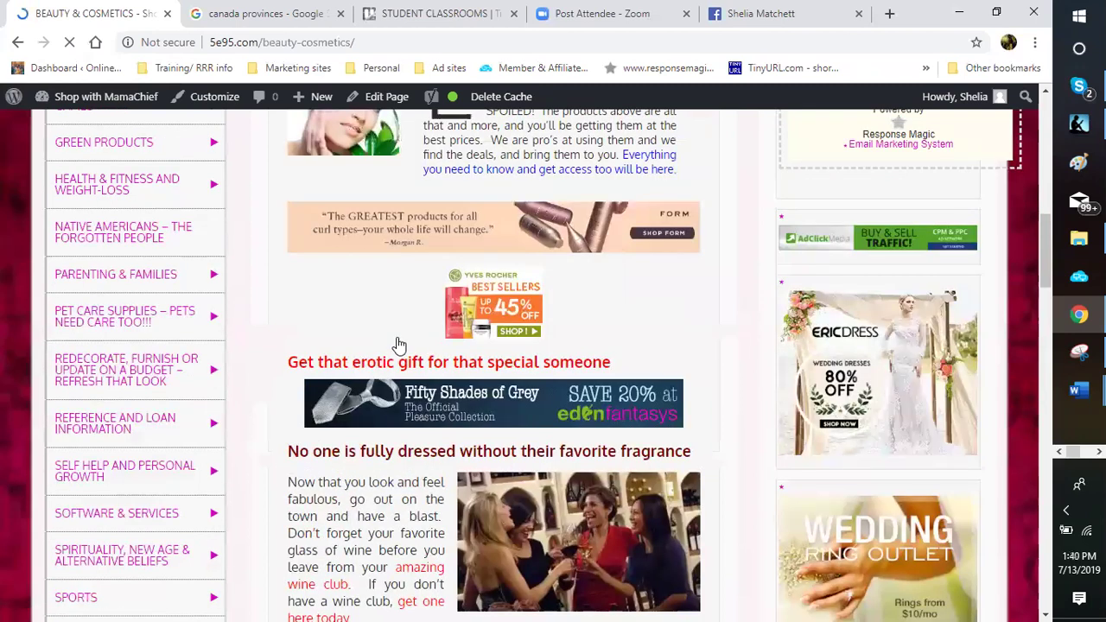
scroll(399, 344, up, 5)
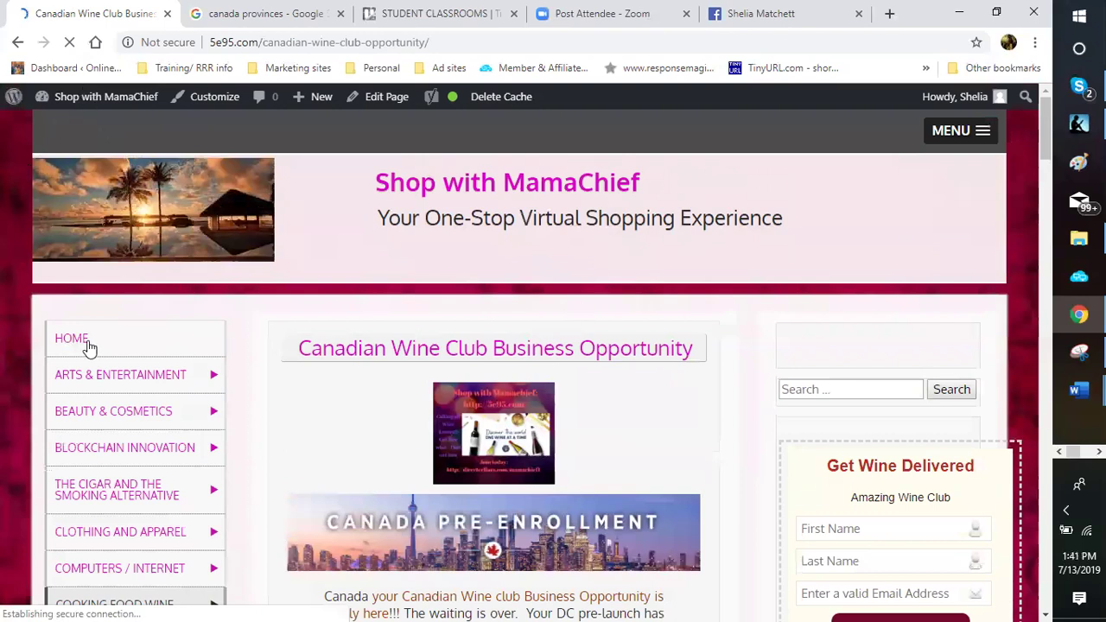
Review the Canadian Wine Club Business Opportunity page alongside the site's category menu.
scroll(49, 353, down, 3)
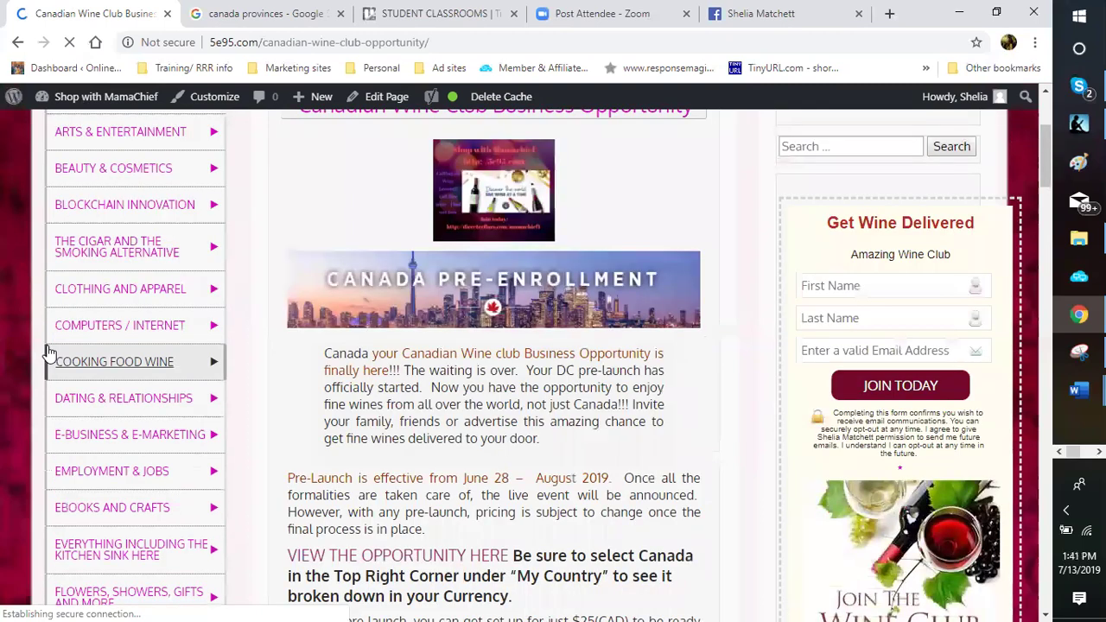
scroll(48, 352, down, 1)
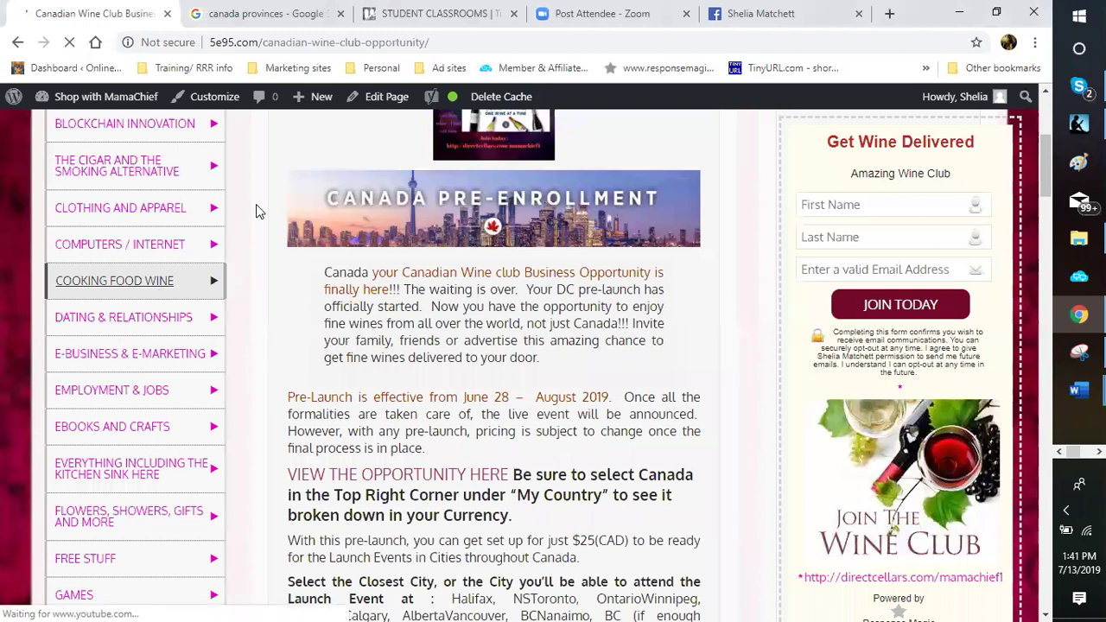
scroll(257, 204, up, 4)
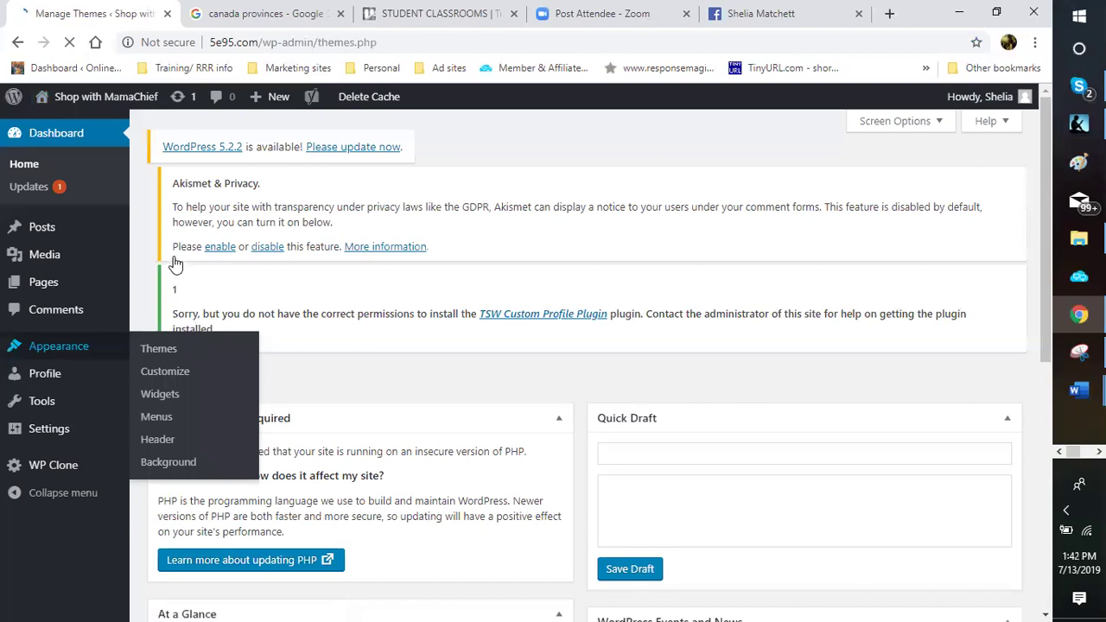
Reopen the Menus editor and add the Canadian Wine Club Business Opportunity page to the Main Menu.
scroll(175, 300, down, 5)
key(Return)
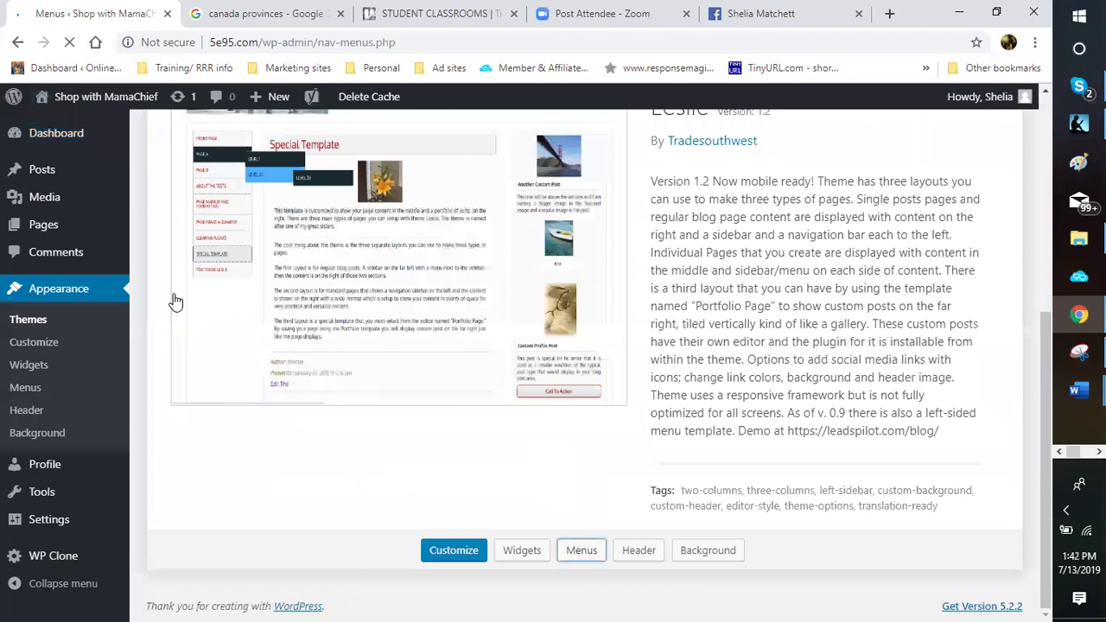
key(shift+F10)
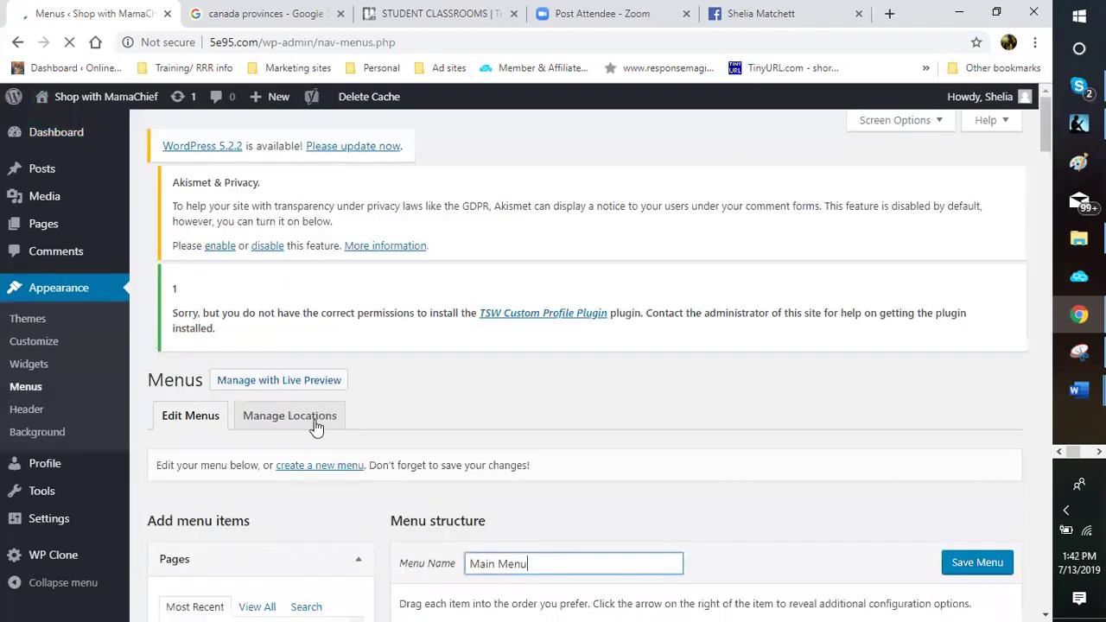
scroll(317, 427, down, 3)
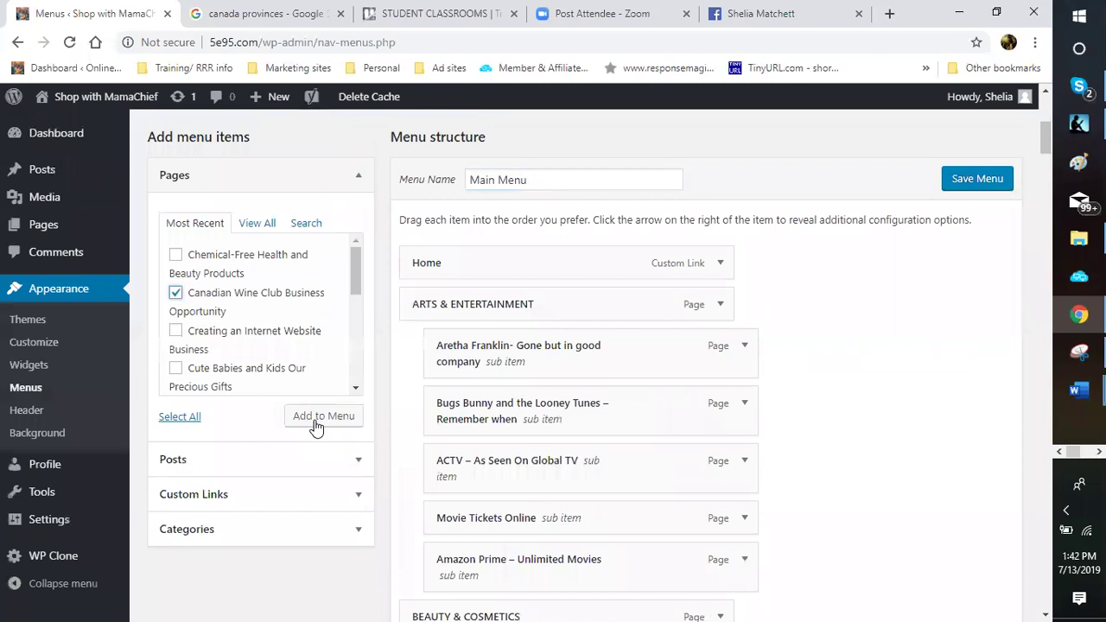
click(316, 421)
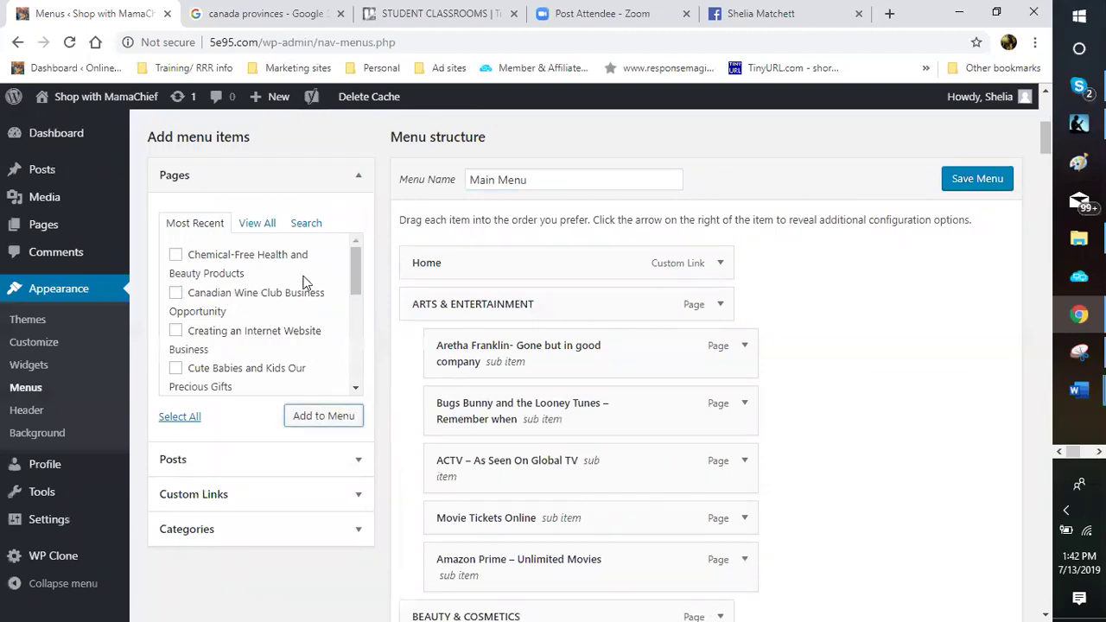
Leave the Menus editor for the site's list of pages and start a new page.
right_click(265, 298)
key(Escape)
click(37, 225)
key(Return)
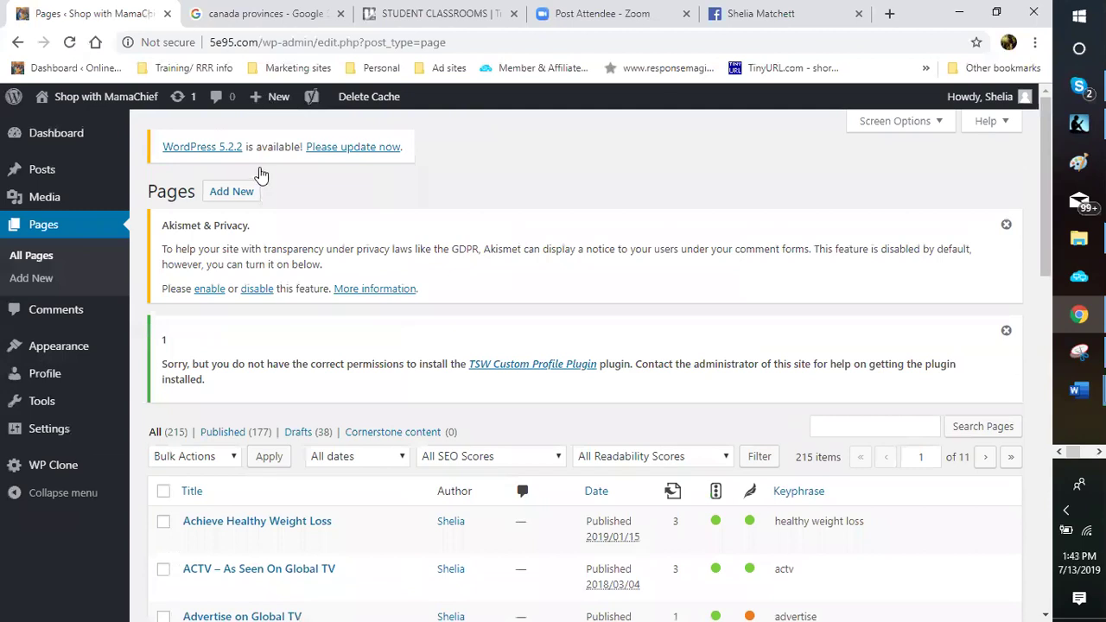
scroll(261, 174, down, 2)
mouse_move(260, 96)
click(258, 128)
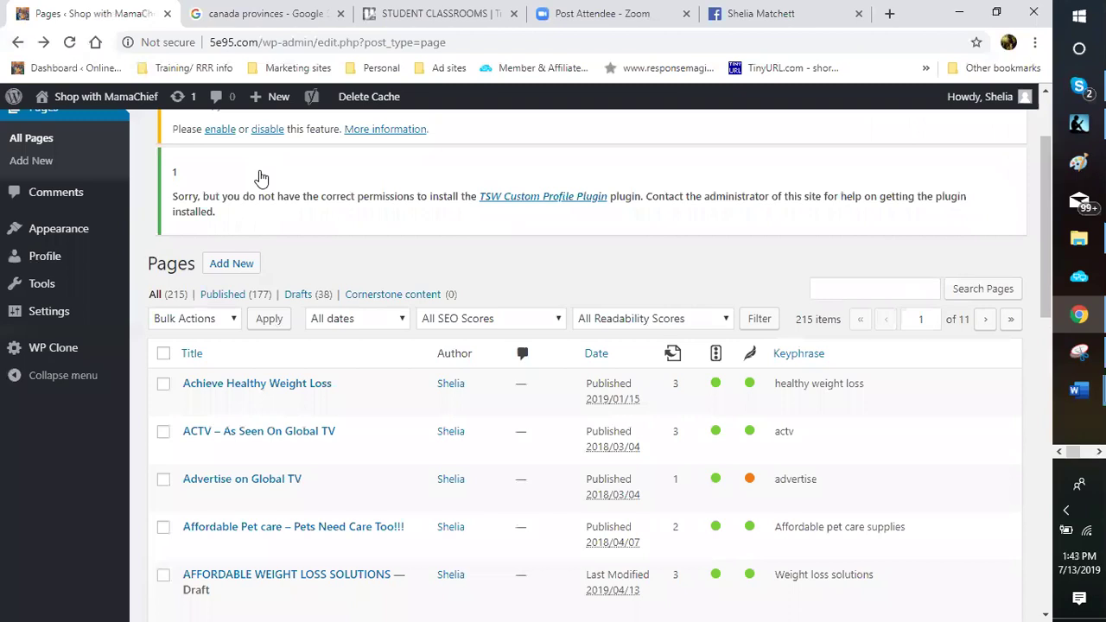
click(260, 168)
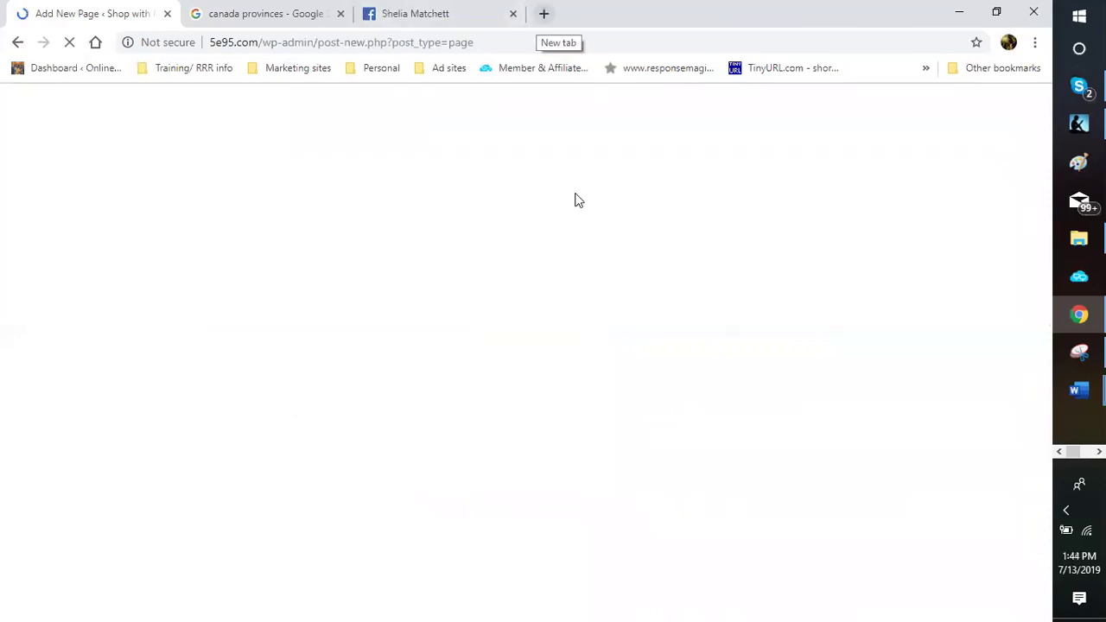
Load the site dashboard at 5e95.com/wp-admin/ in a new browser tab and return to the new page's tab.
key(ctrl+t)
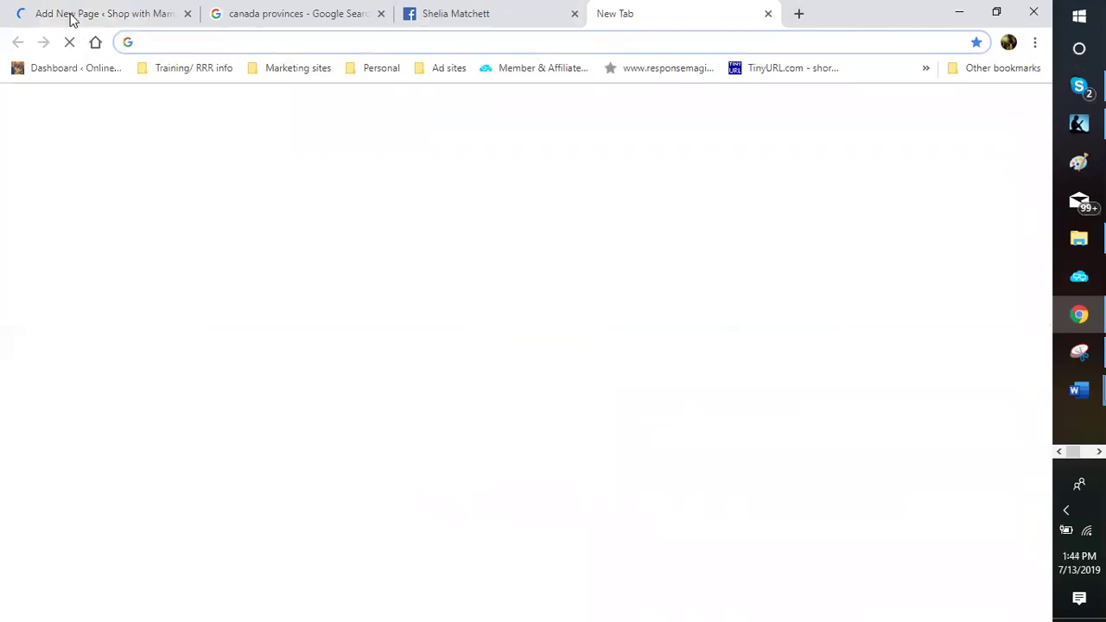
text(5e95.com/wp-admin/)
key(Return)
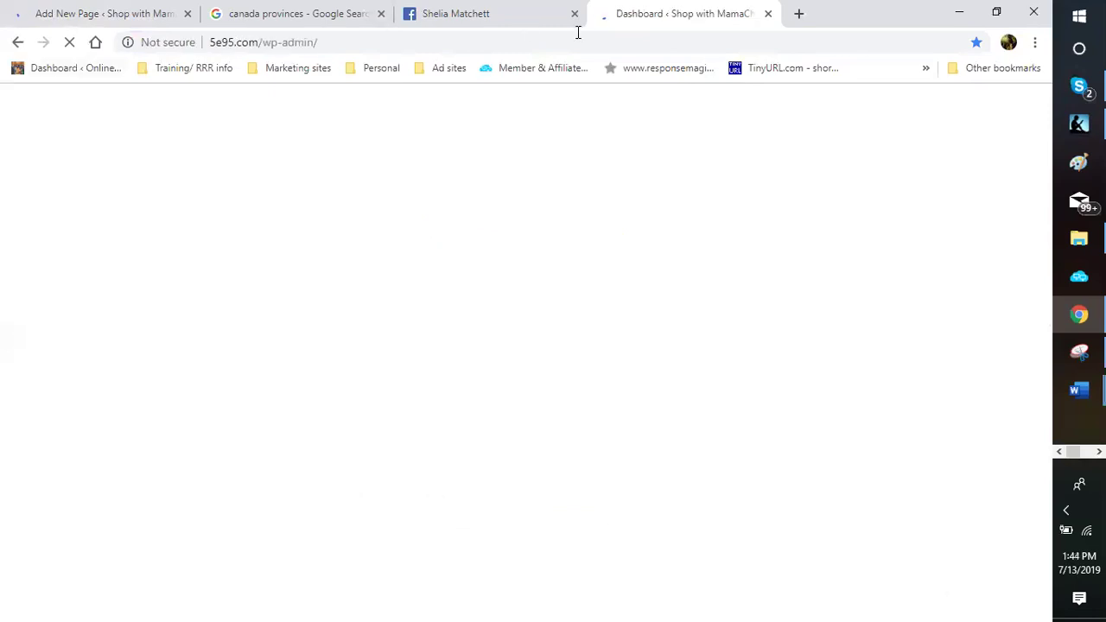
key(ctrl+1)
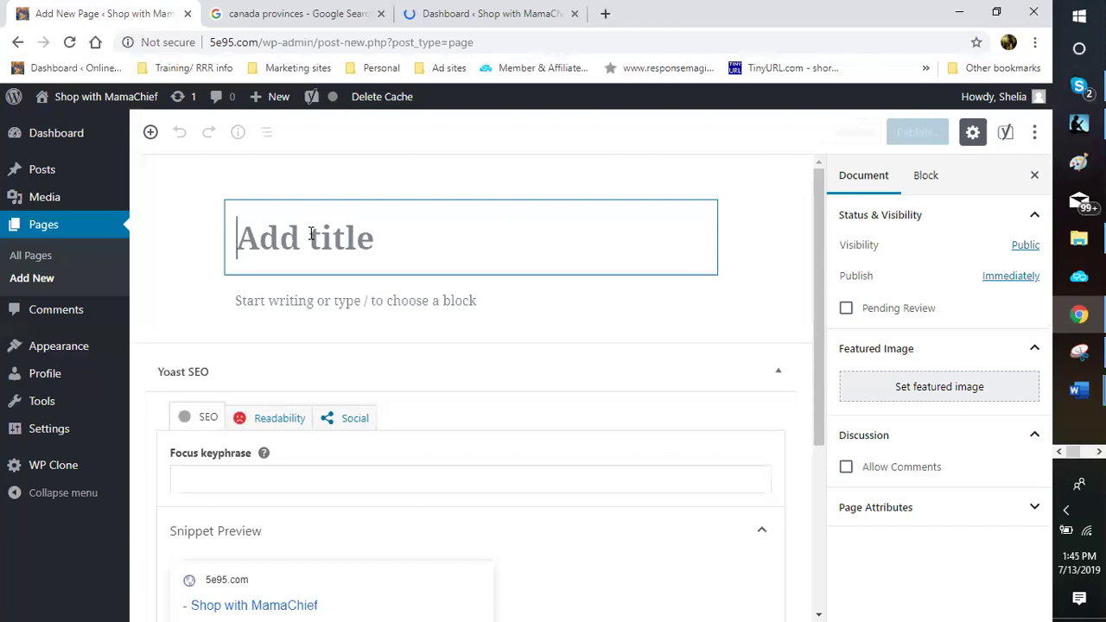
Title the new page "Canada's own Fine wines Club" and place the cursor in its first content block.
text(Canda)
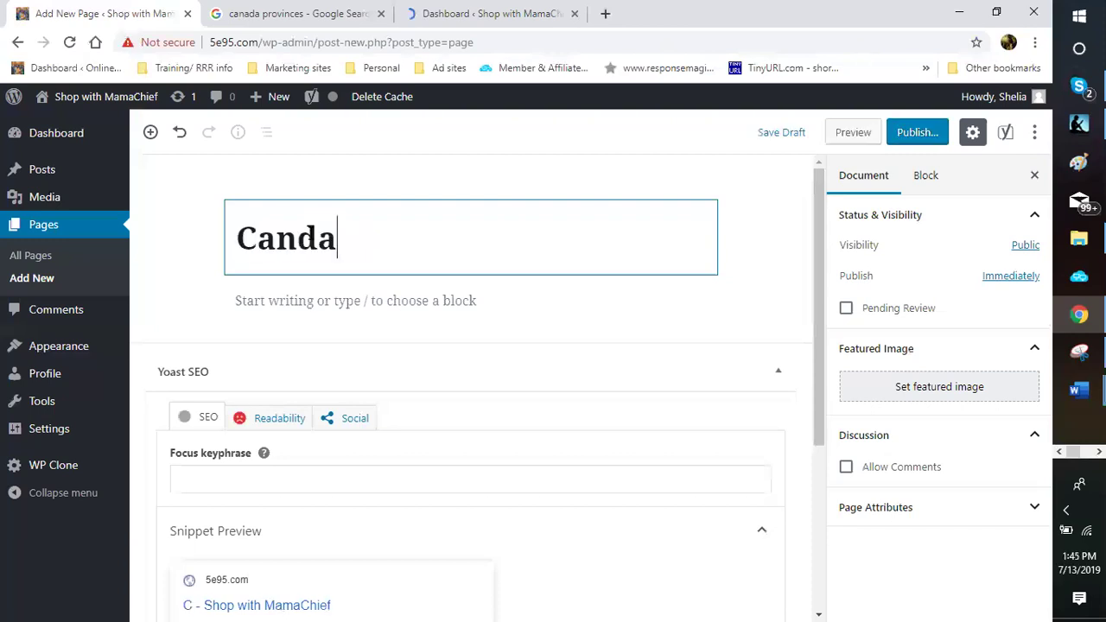
key(BackSpace)
key(BackSpace)
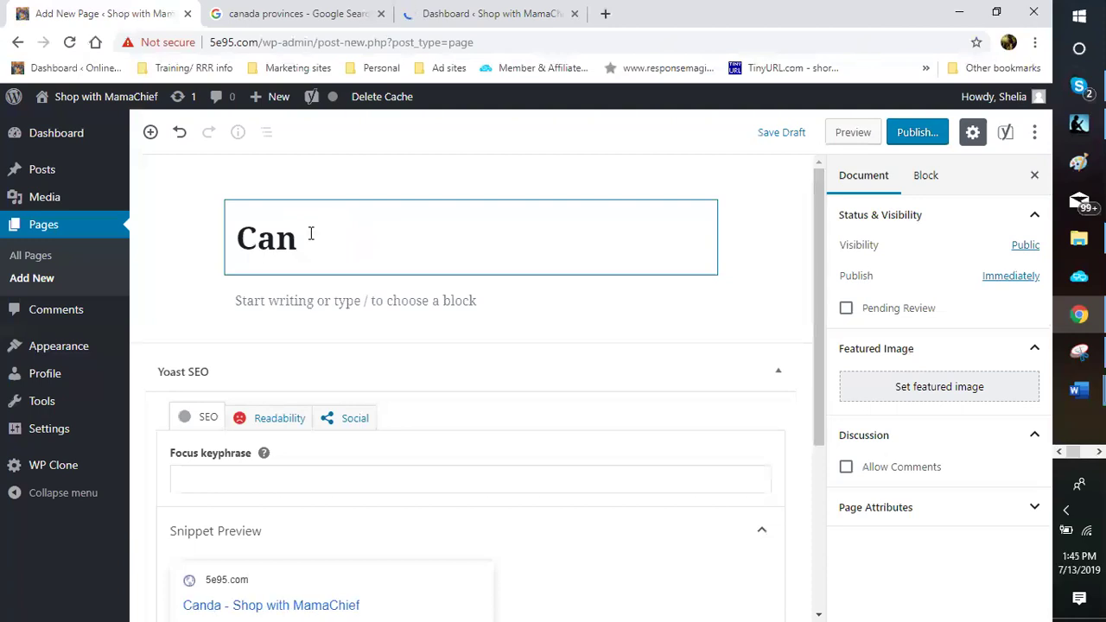
text(a)
text(da)
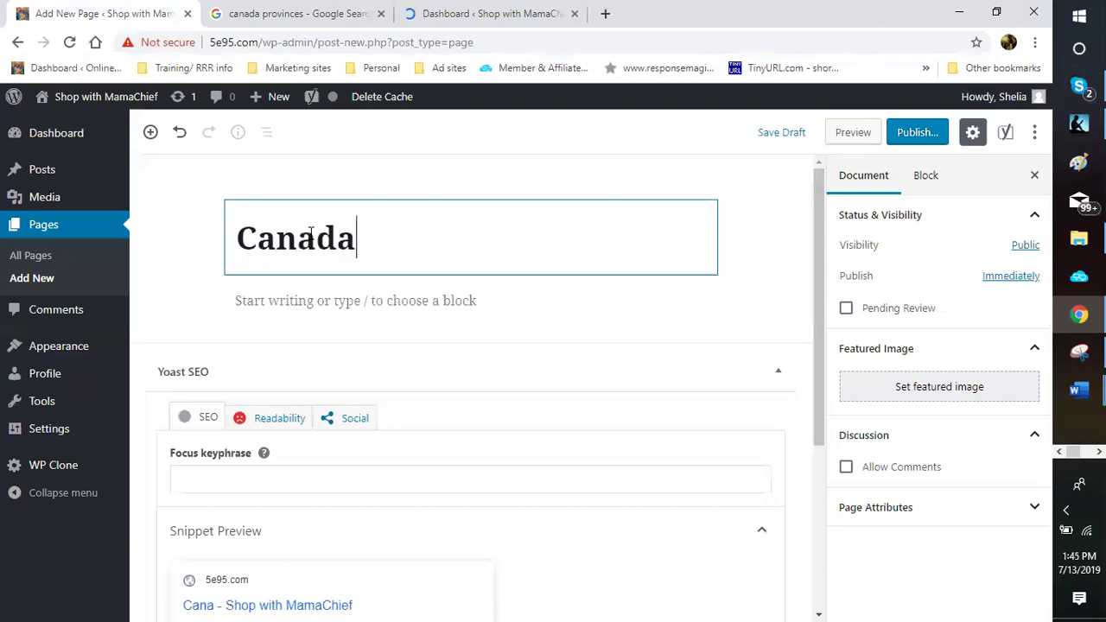
text('s o)
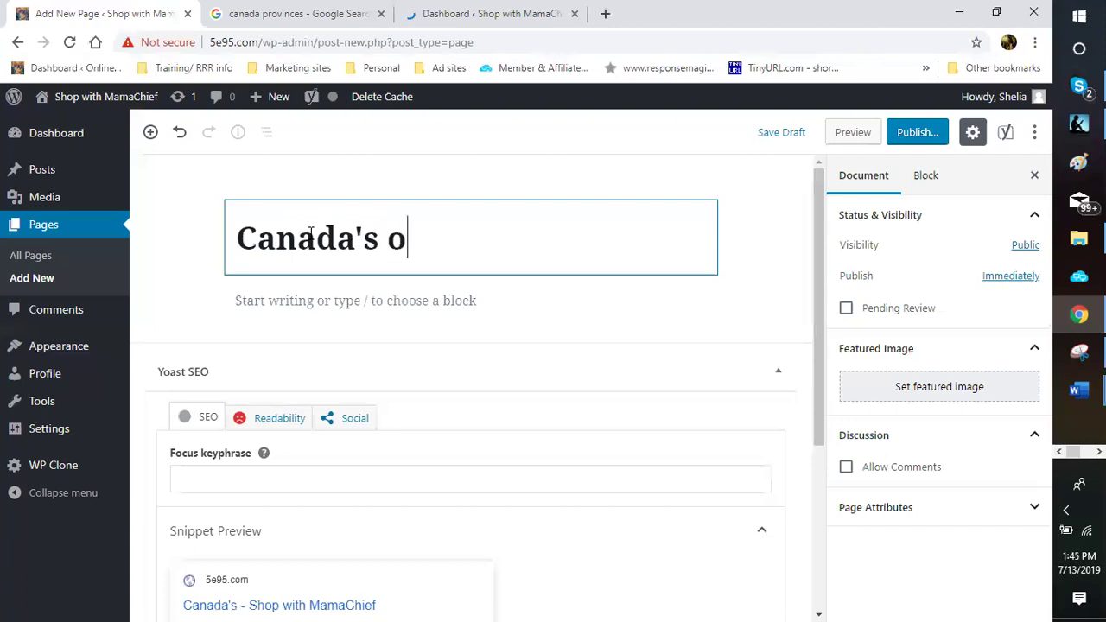
text(wn)
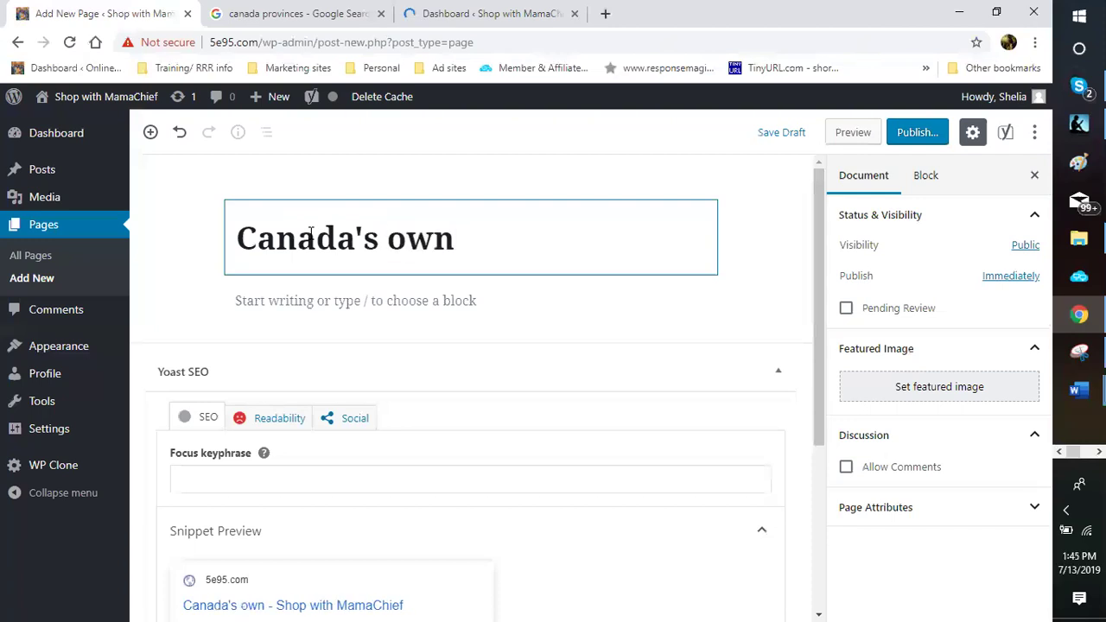
text( Fine wine)
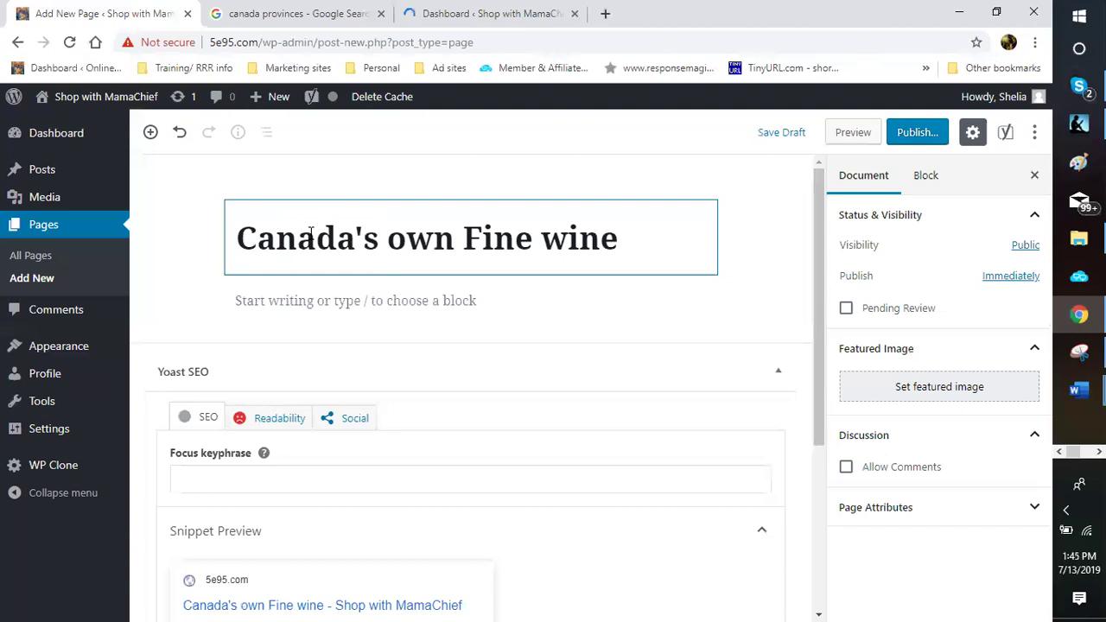
text(Bl)
key(BackSpace)
key(BackSpace)
key(BackSpace)
text(s )
text(Bl)
key(BackSpace)
key(BackSpace)
text(Club)
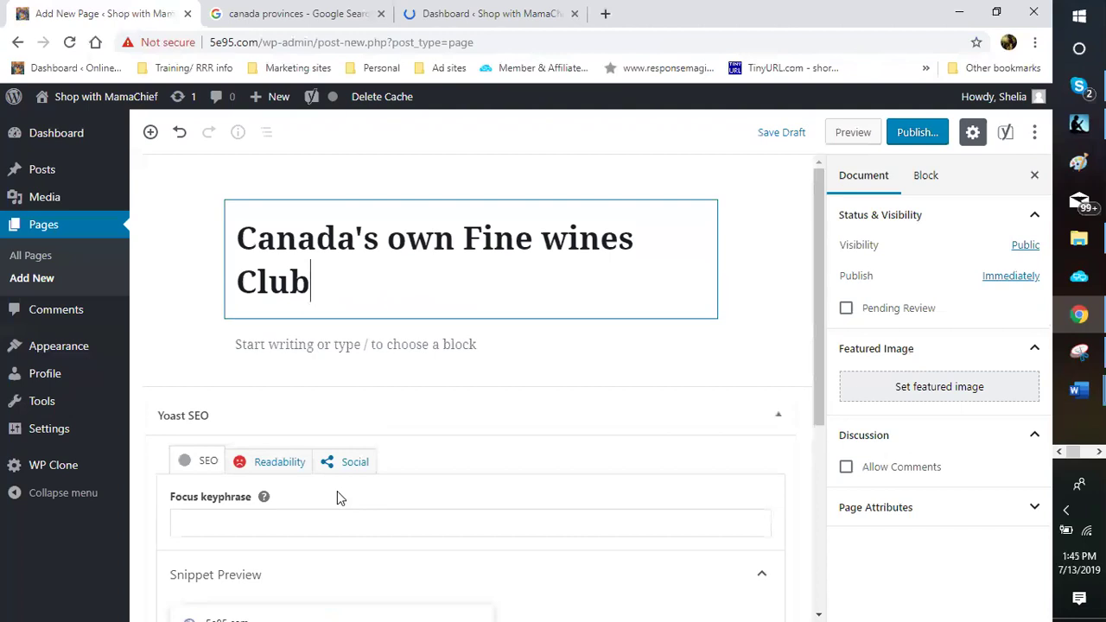
click(295, 345)
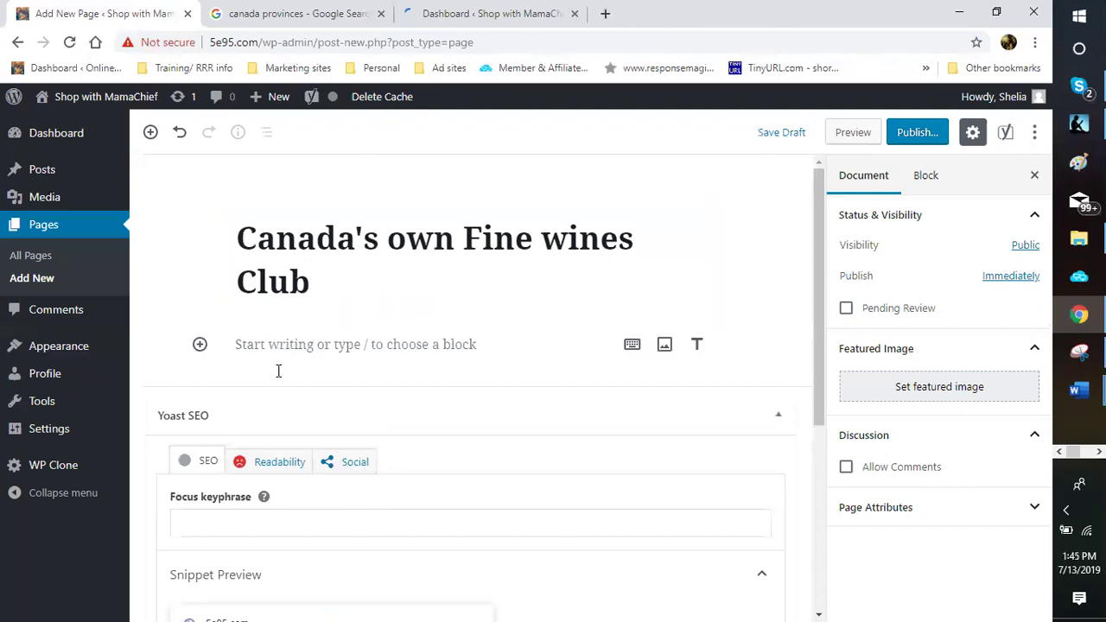
Insert a Classic block as the first content block below the page title.
click(279, 378)
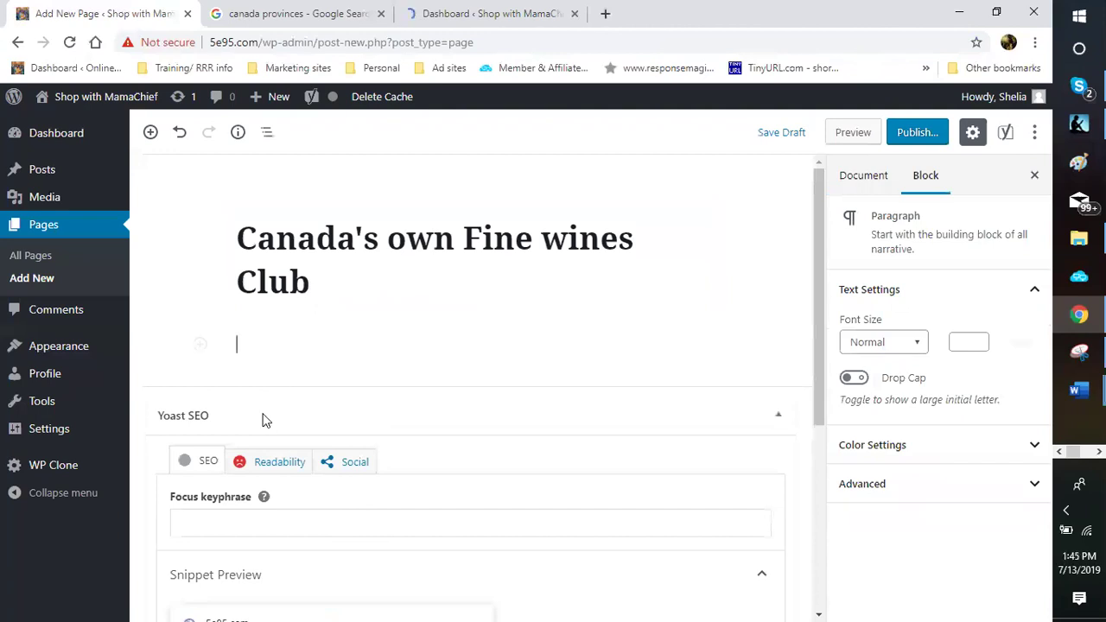
click(199, 344)
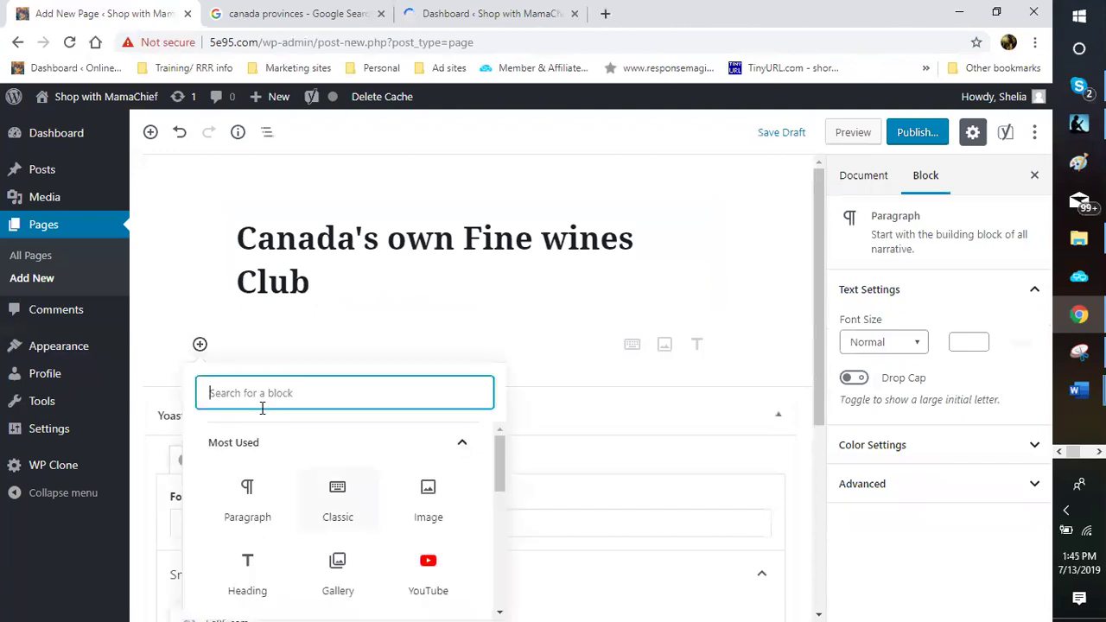
key(Return)
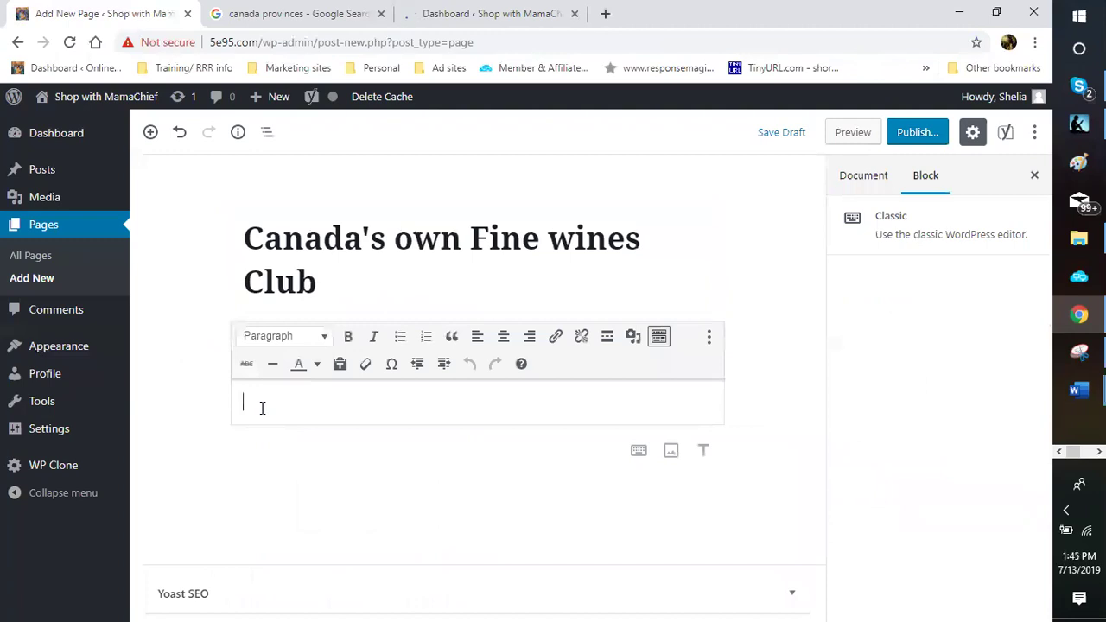
Write the opening paragraph "Canada's own fines wines club is finally here!! No time like the present to get your own fine wines club started.".
text(Cana)
key(BackSpace)
key(BackSpace)
text(nada's own fines w)
key(BackSpace)
text(wiwnes)
key(BackSpace)
key(BackSpace)
key(BackSpace)
key(BackSpace)
key(BackSpace)
text(nes blub)
key(BackSpace)
key(BackSpace)
key(BackSpace)
key(BackSpace)
key(BackSpace)
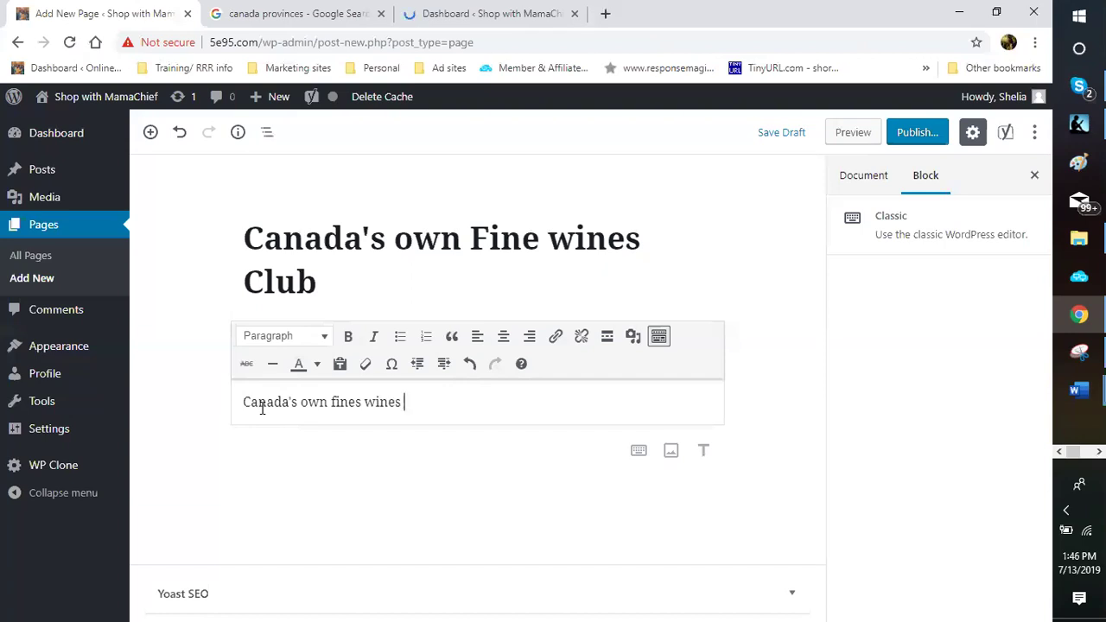
text(club is finall)
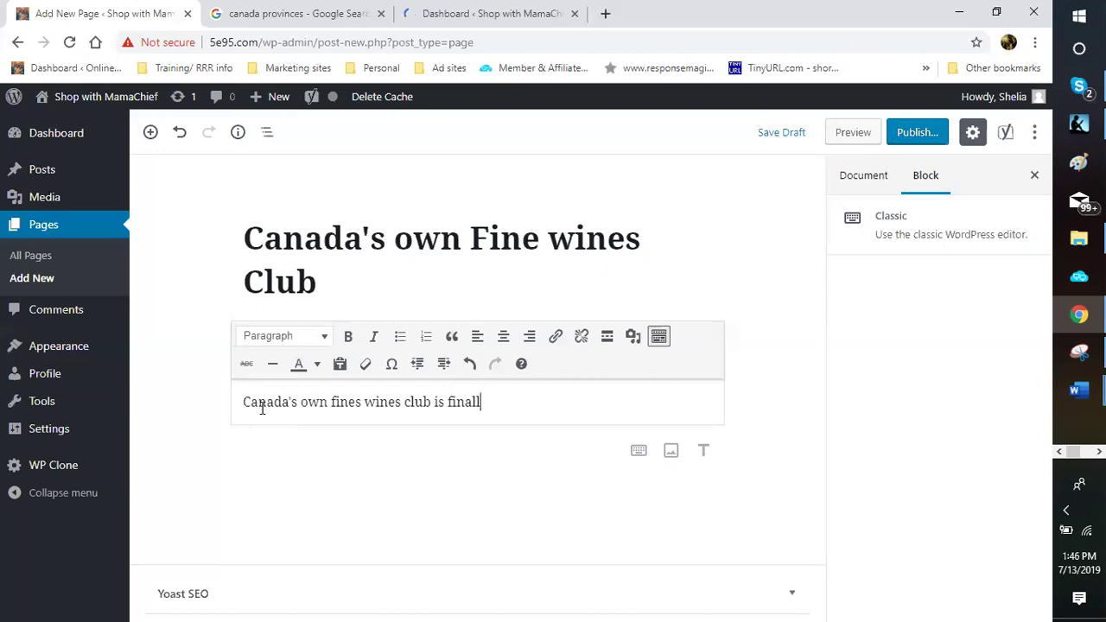
text(y here!!  No time like)
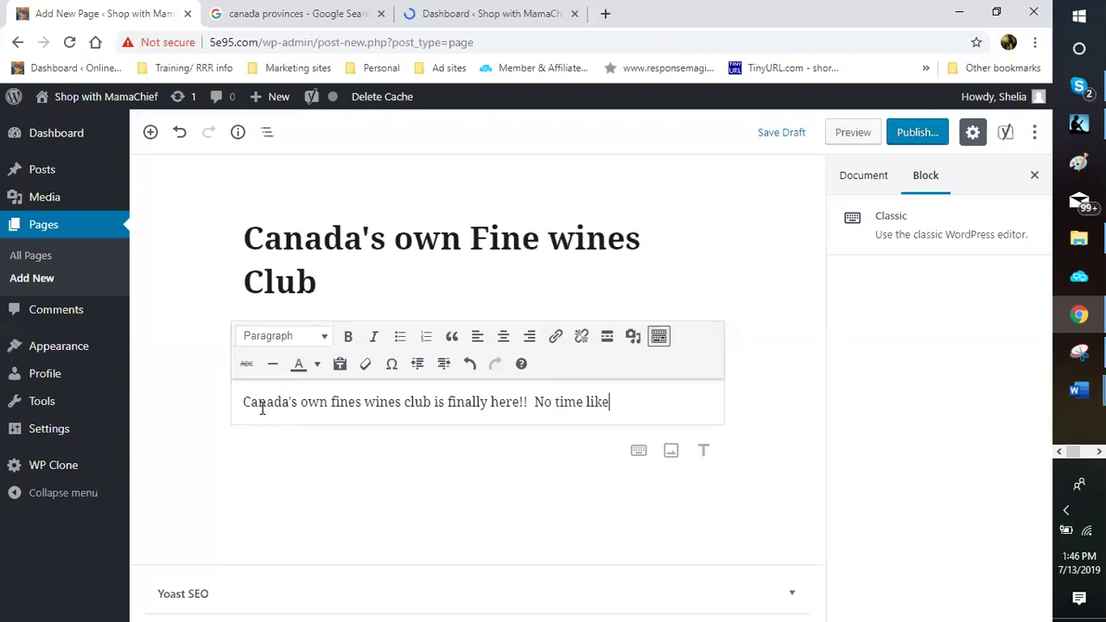
text( the present to get your own)
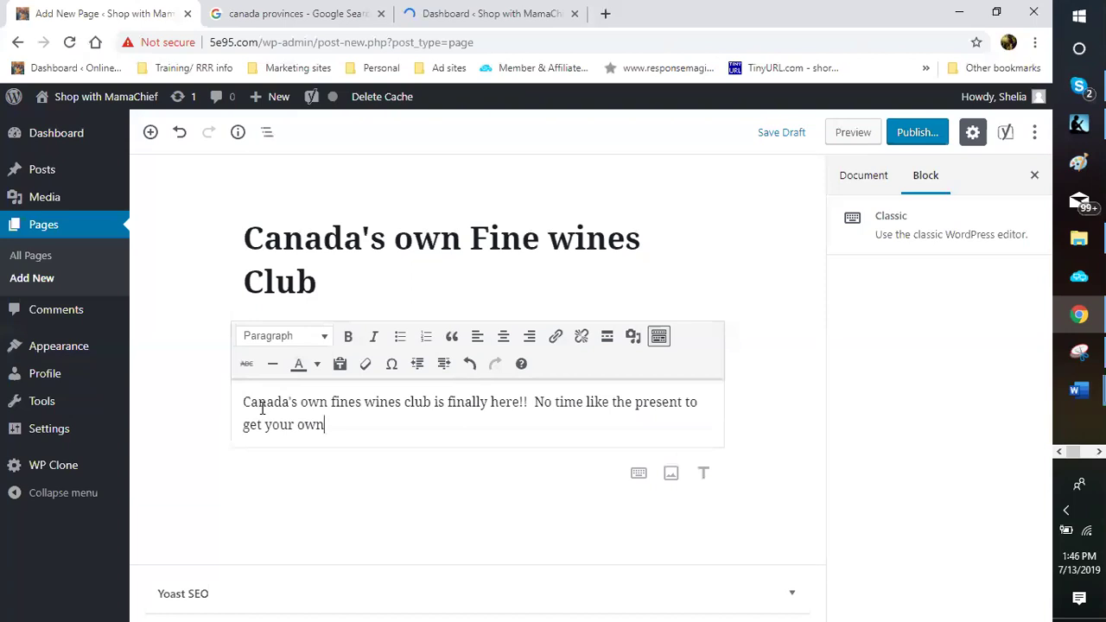
text( fine wines club started.)
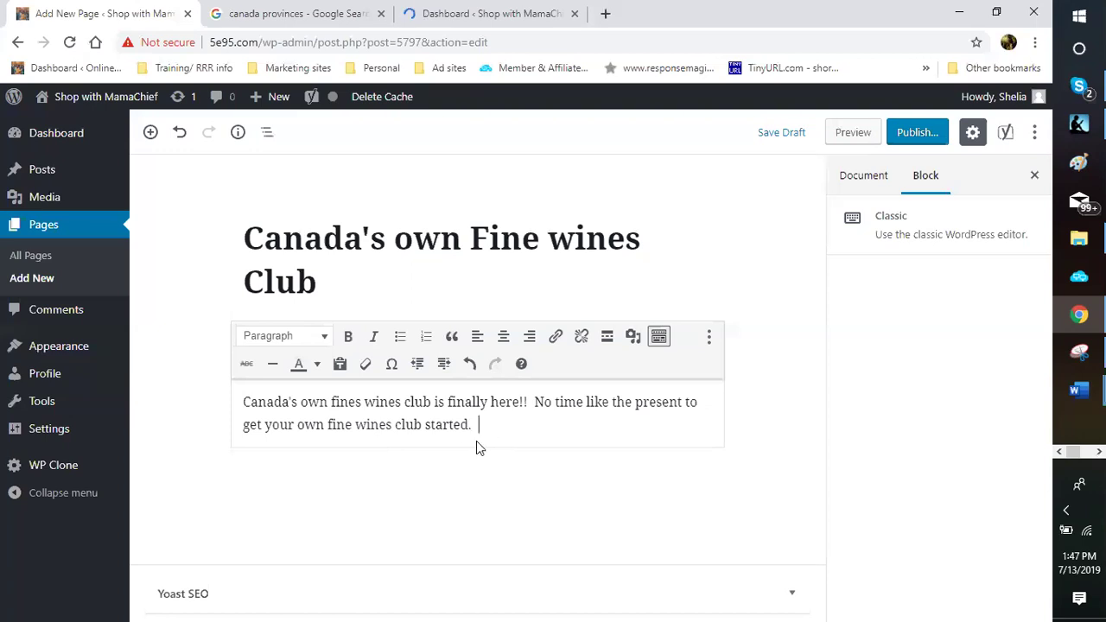
Start a new line below the opening paragraph and format it as a bold Heading 2.
key(Return)
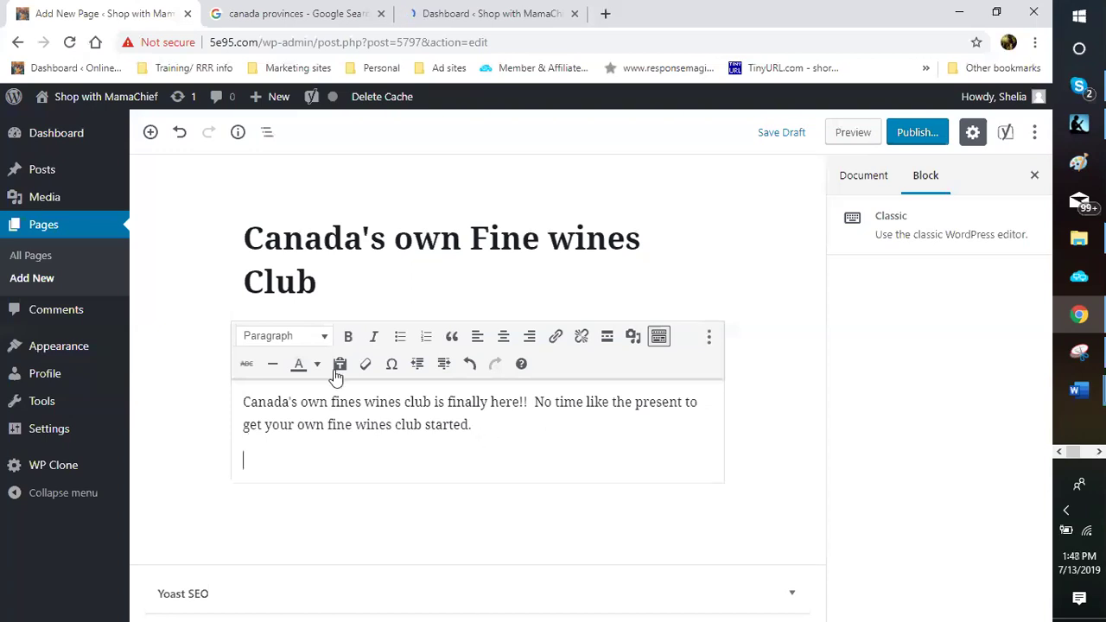
click(348, 339)
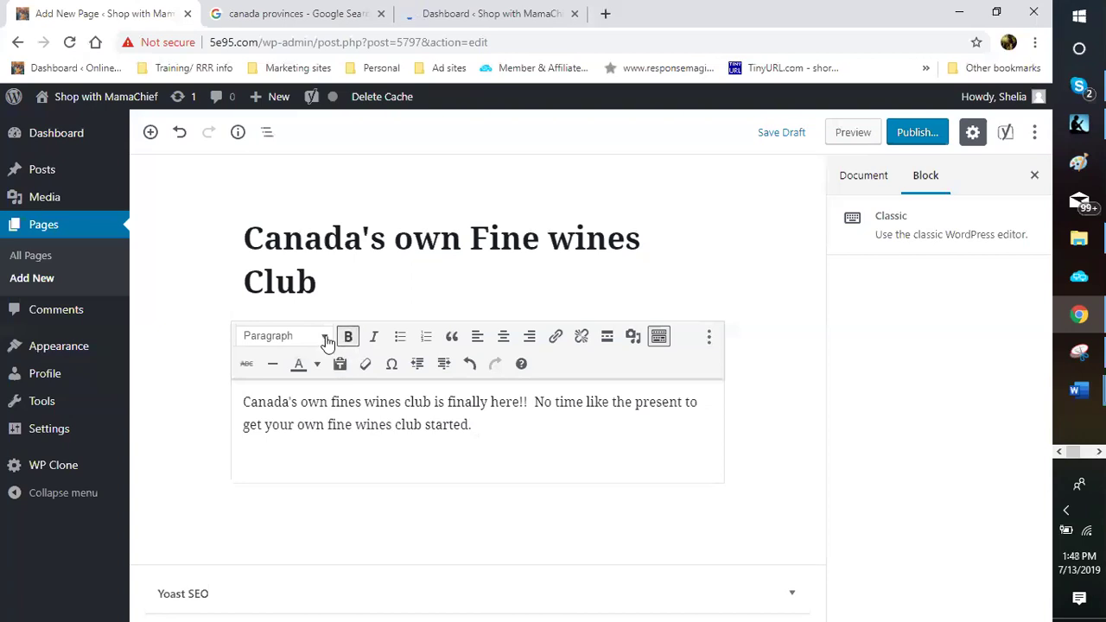
click(326, 342)
click(322, 344)
click(324, 338)
click(327, 341)
click(324, 339)
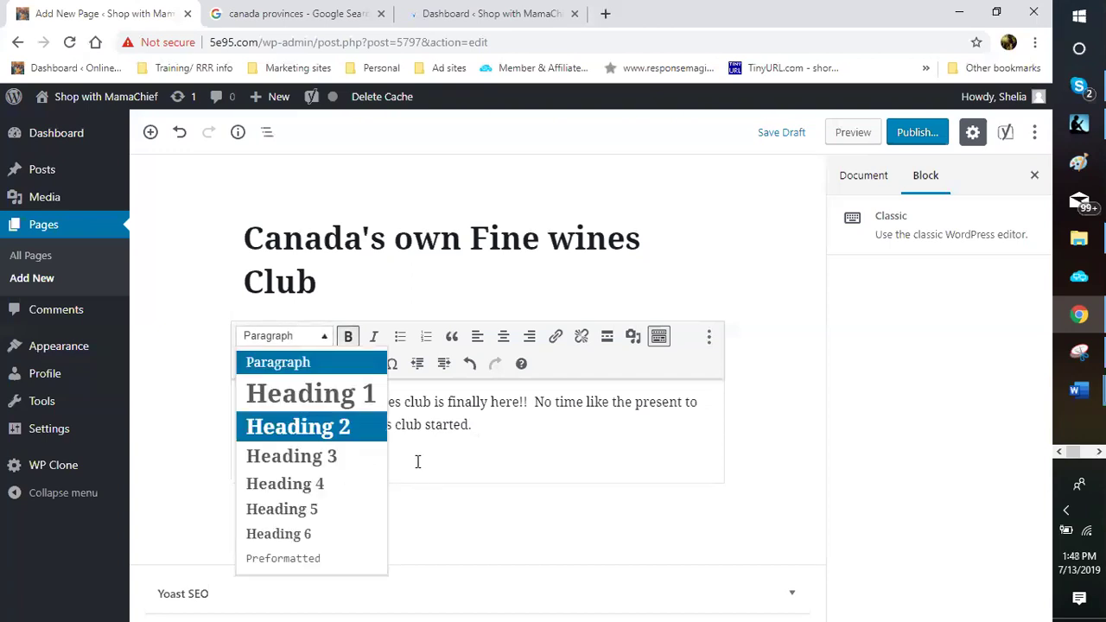
key(Return)
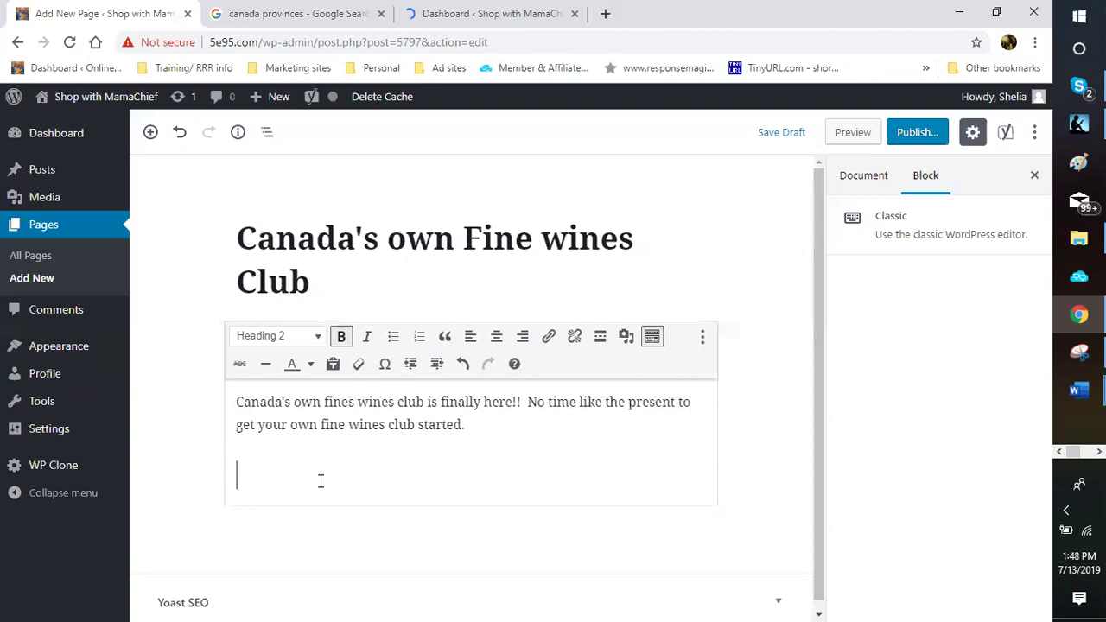
Set the heading's text colour to Maroon, write "No time to waste" and start a new line below it.
click(277, 476)
click(311, 368)
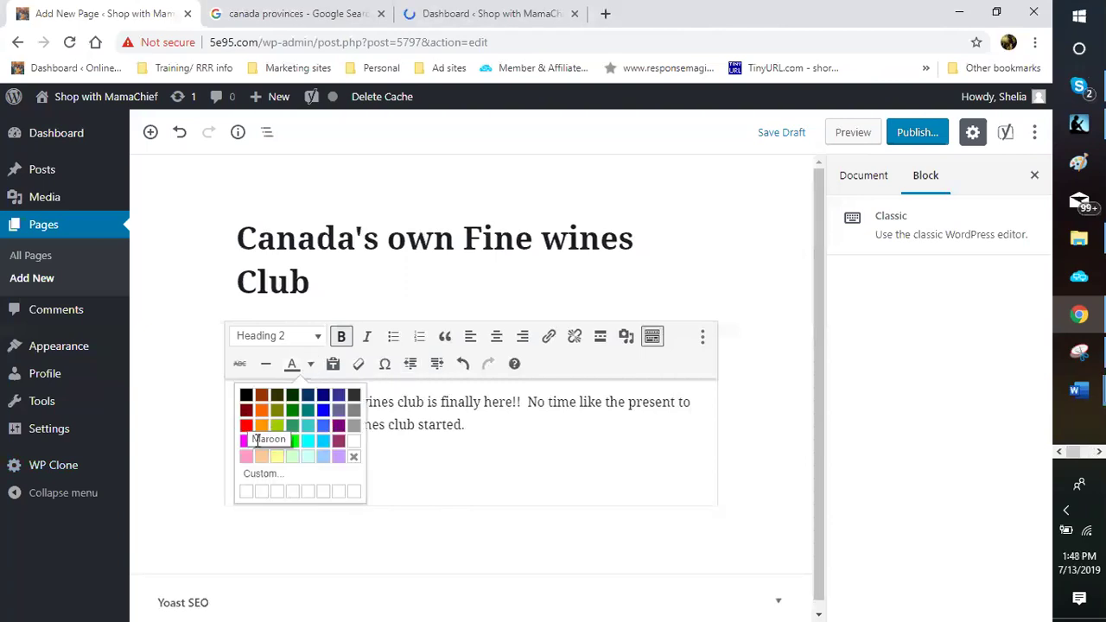
click(298, 491)
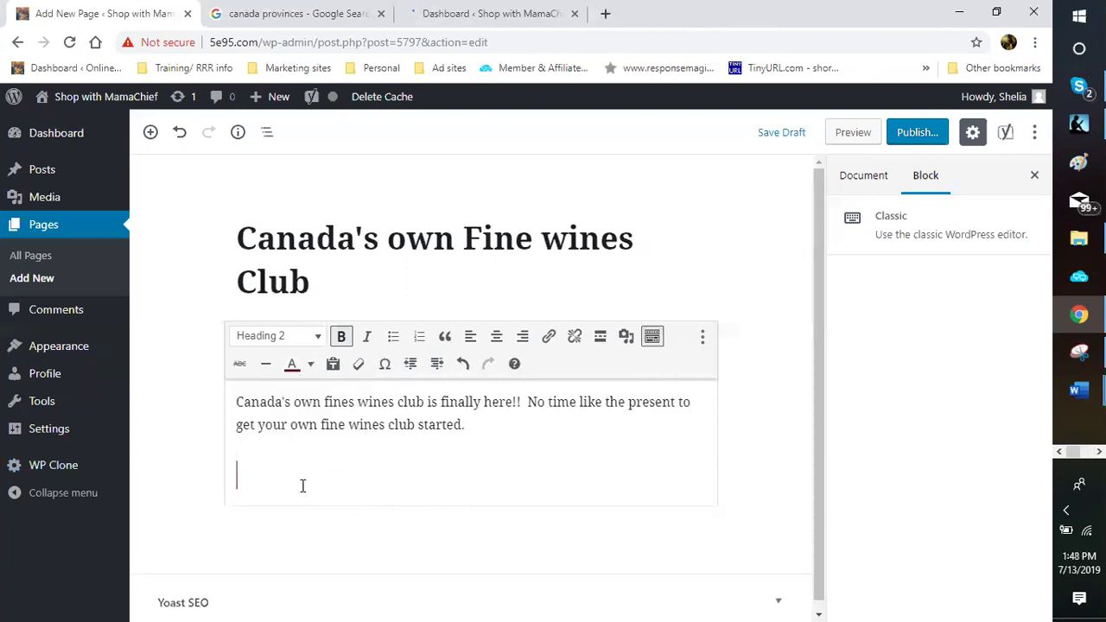
text(No time)
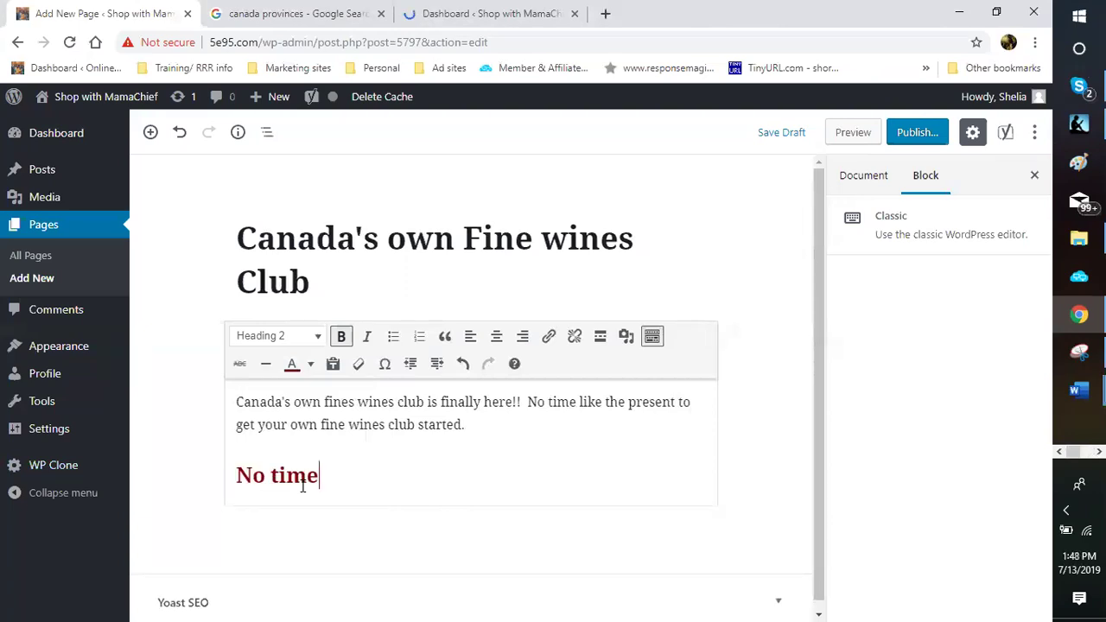
text( to wastat)
key(BackSpace)
key(BackSpace)
text(e)
key(Return)
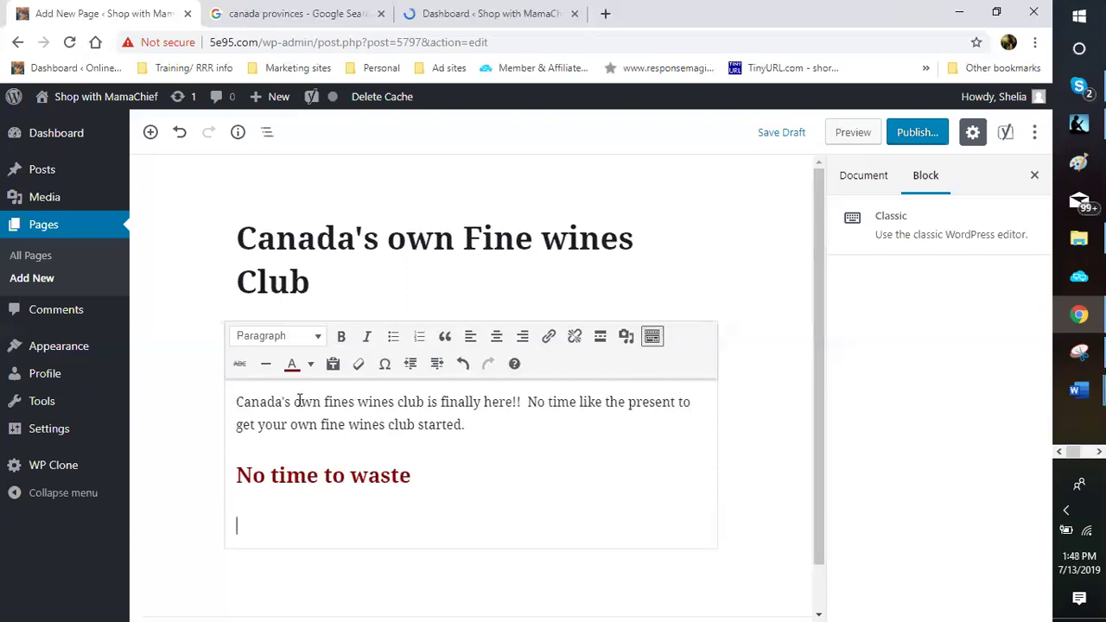
Set the text colour below the heading to black and start a plain paragraph line directly under the heading.
click(311, 370)
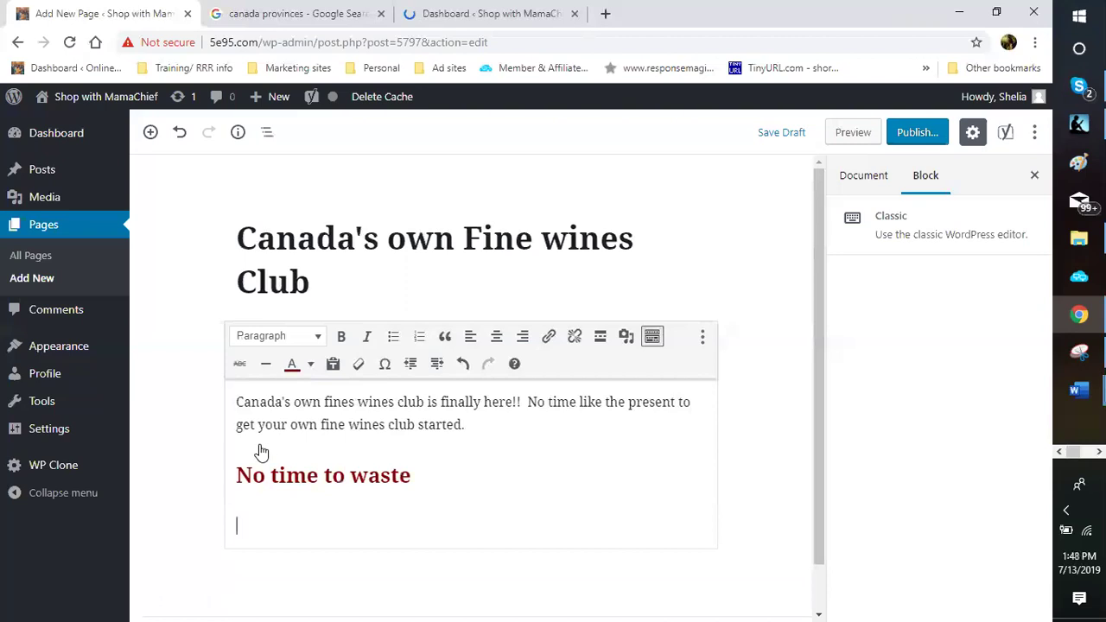
click(273, 531)
click(318, 339)
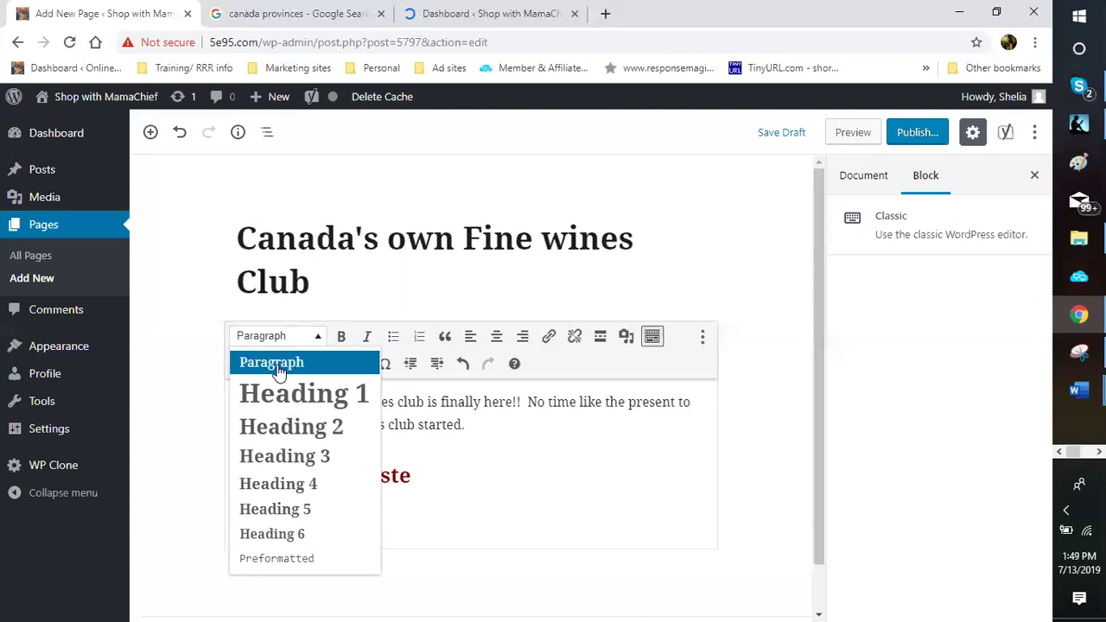
key(Escape)
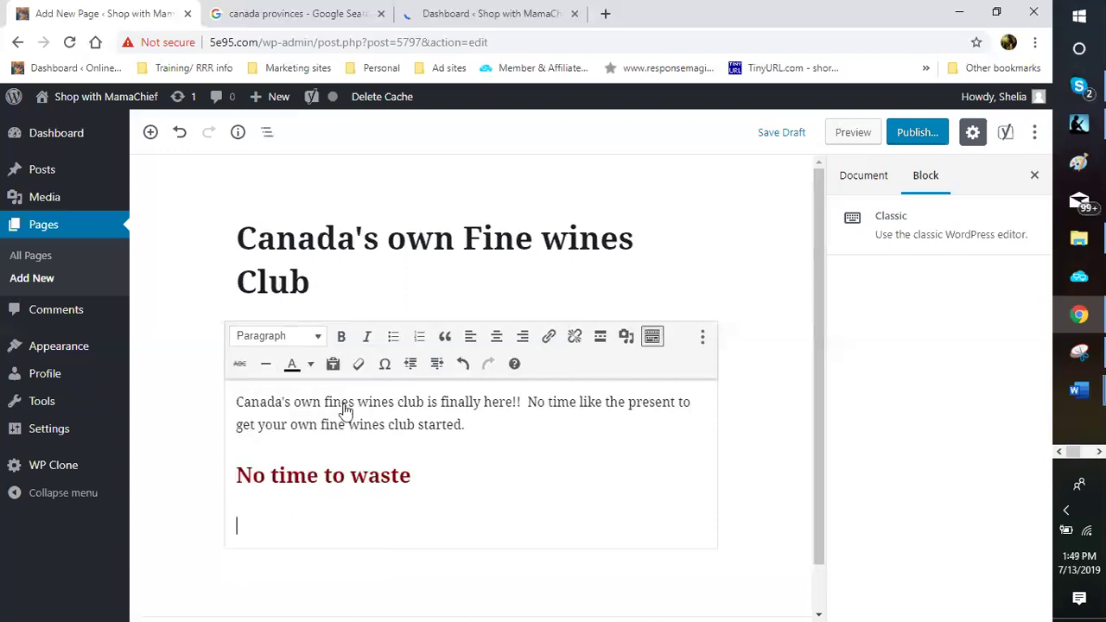
key(alt+F10)
key(Down)
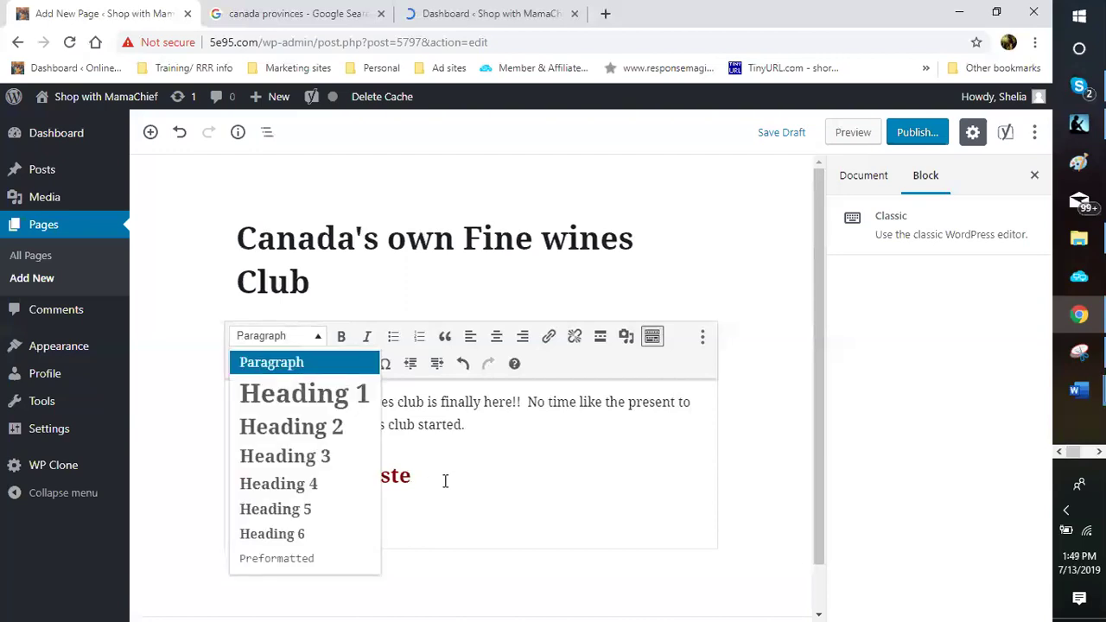
click(445, 481)
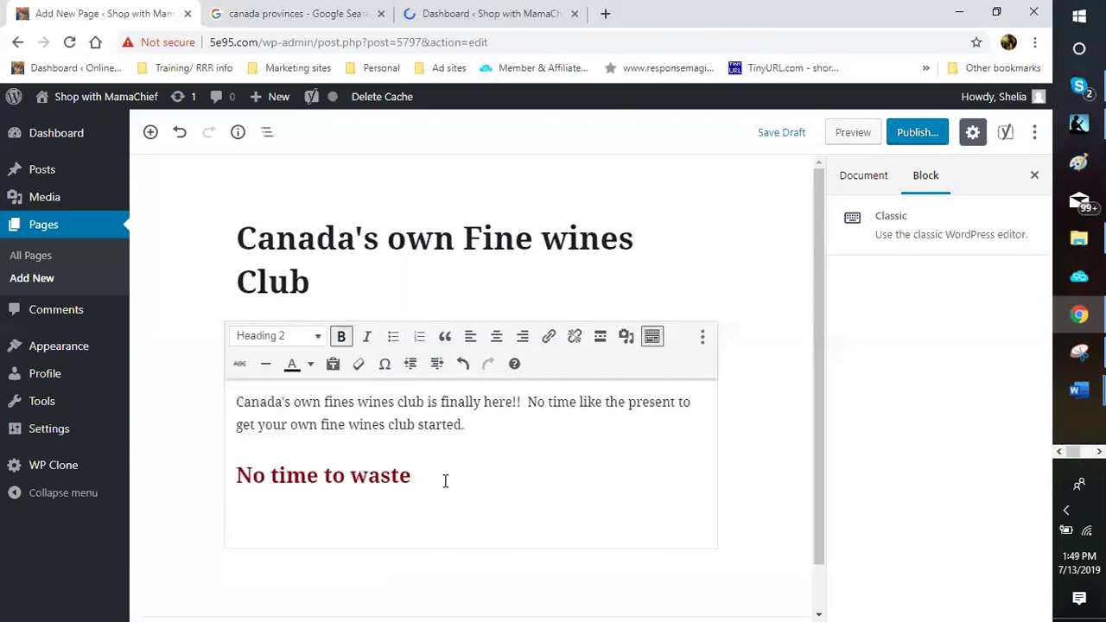
key(Return)
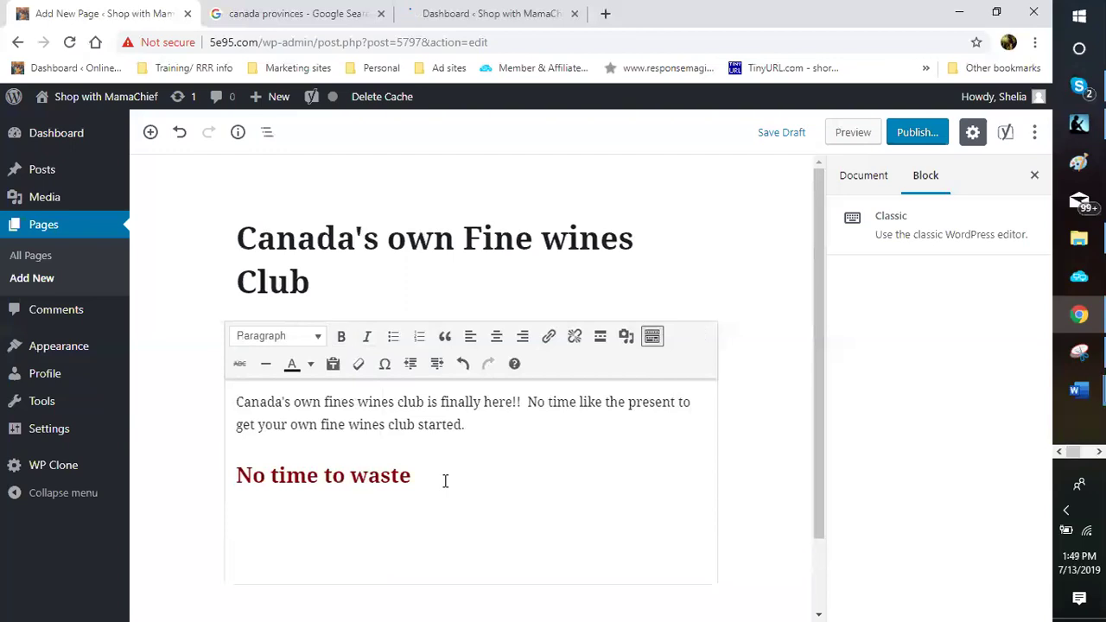
Write under the heading "As the time grows short for the pre-launch, get your tickets sooner rather than later. Each day it goes up a day".
text(As the time grows short)
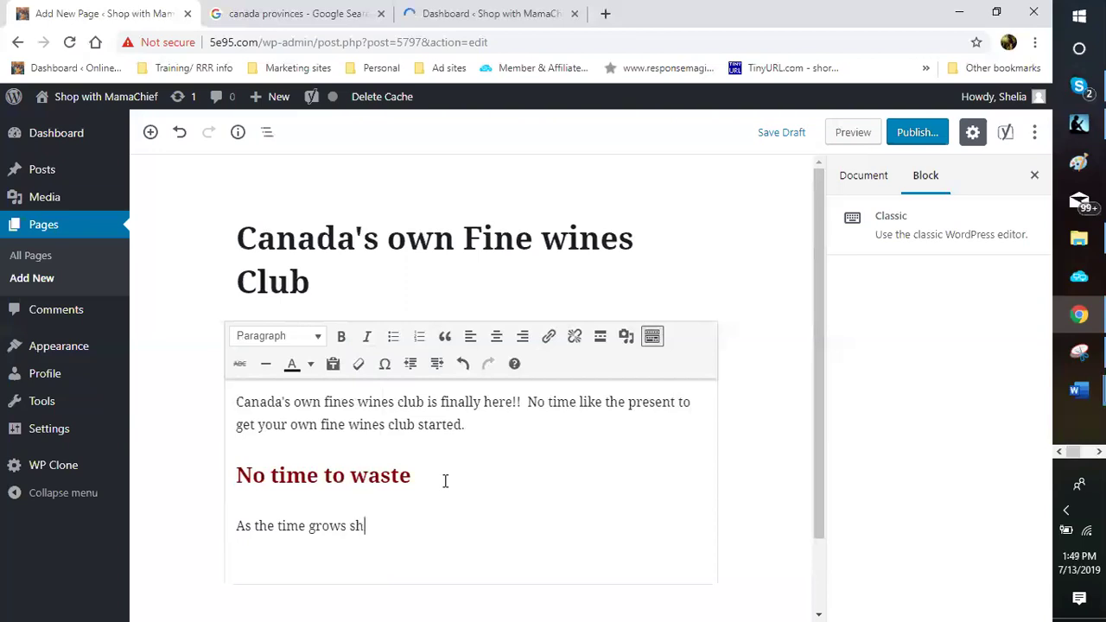
text(for the pre-lau)
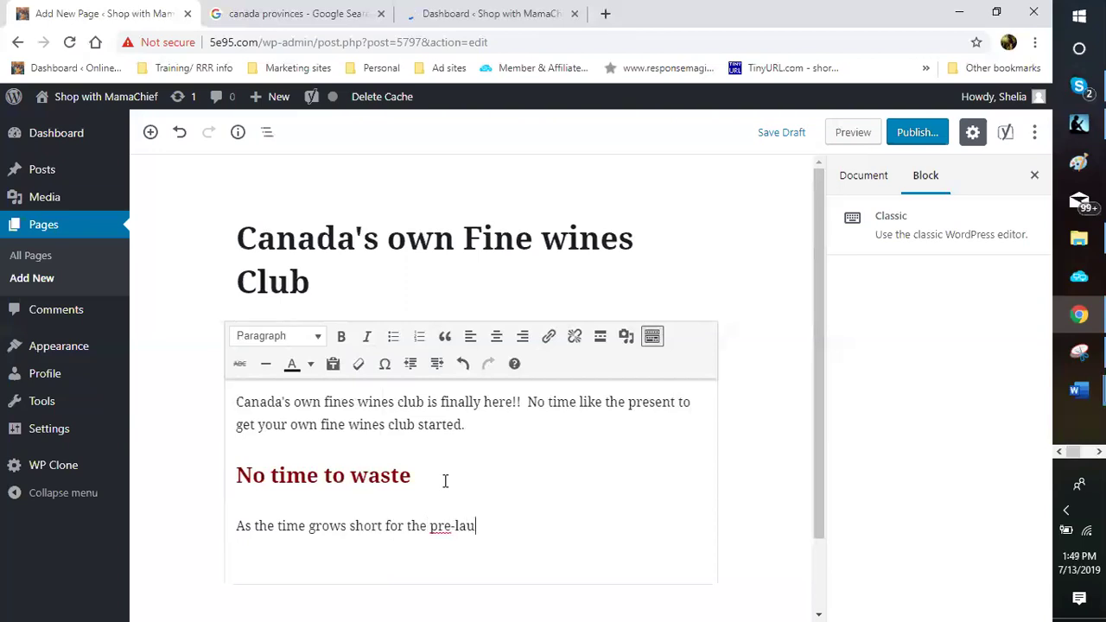
text(nch, get your tickes)
key(BackSpace)
text(ts )
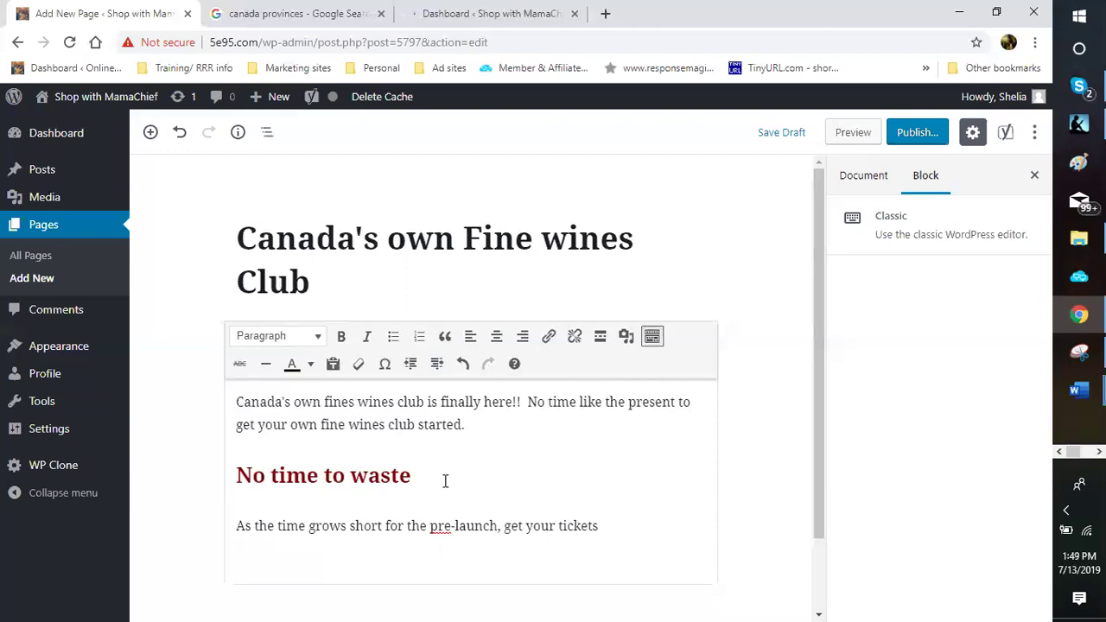
text(sooner rather than later.  )
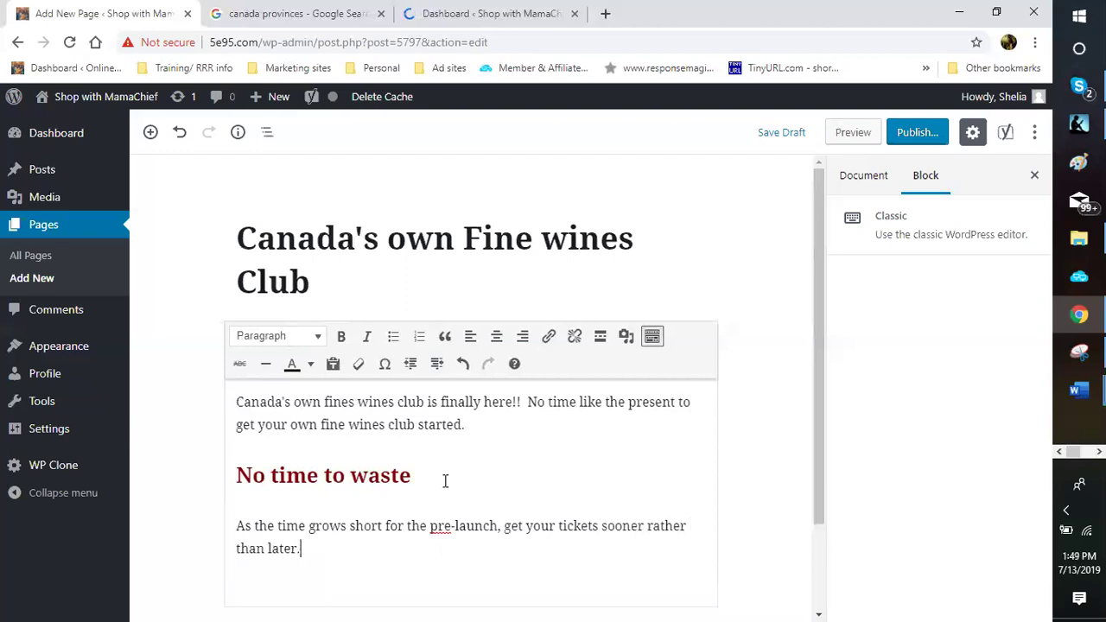
text(Each day it goes)
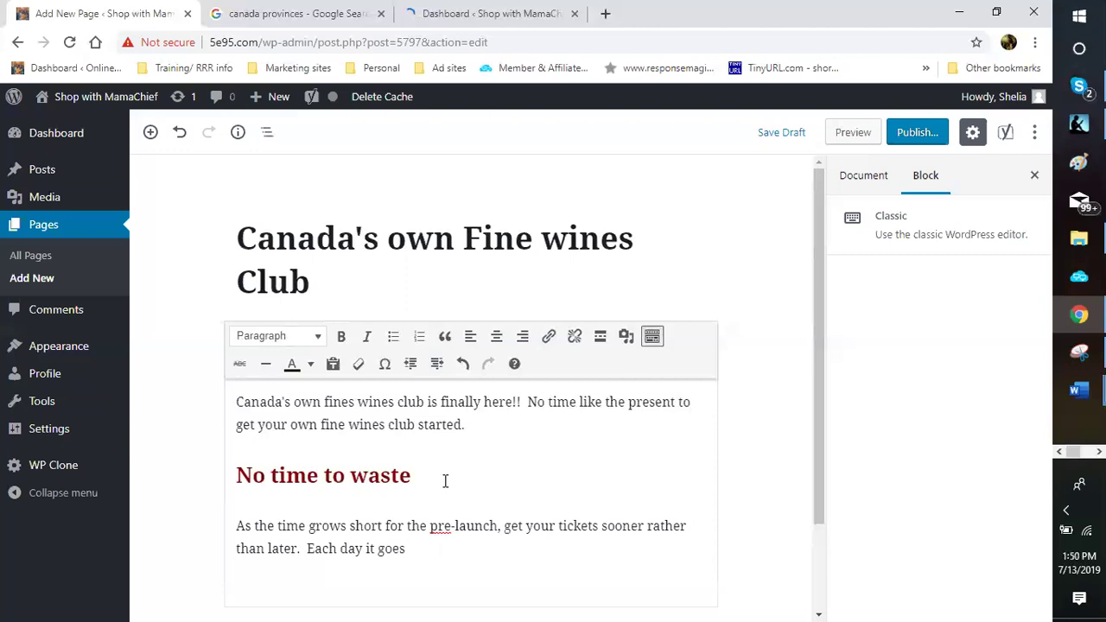
text(up a day)
click(277, 336)
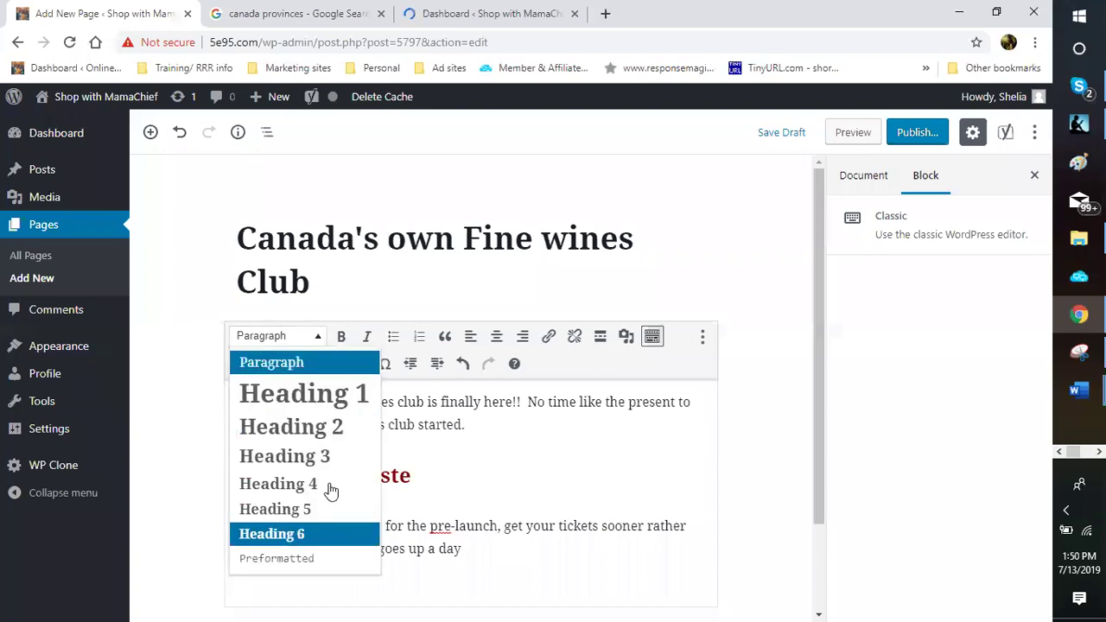
click(436, 474)
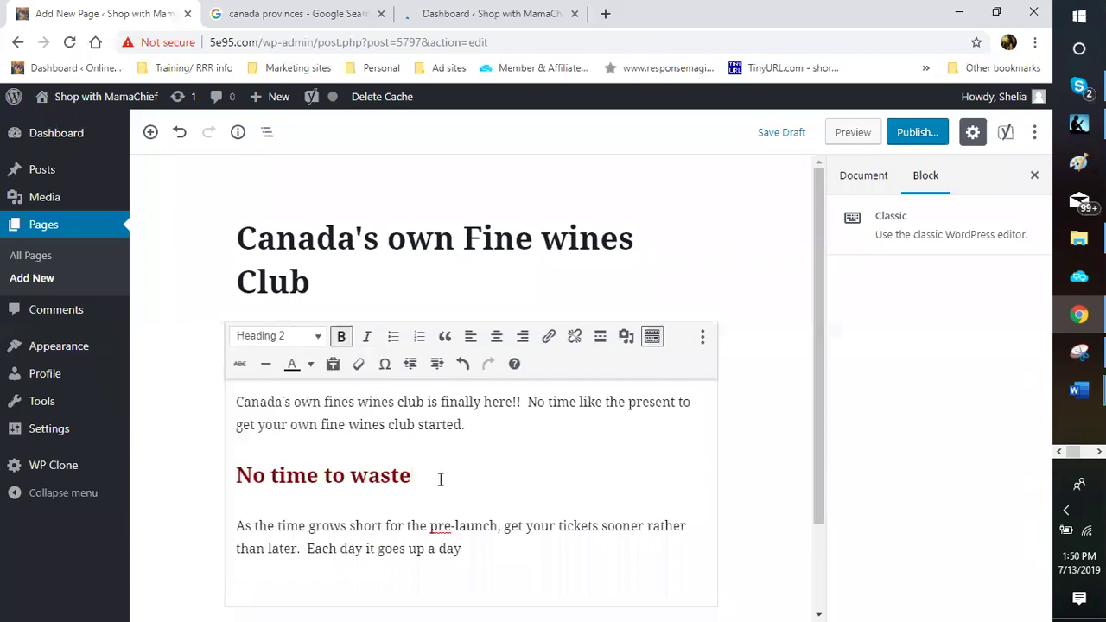
click(312, 339)
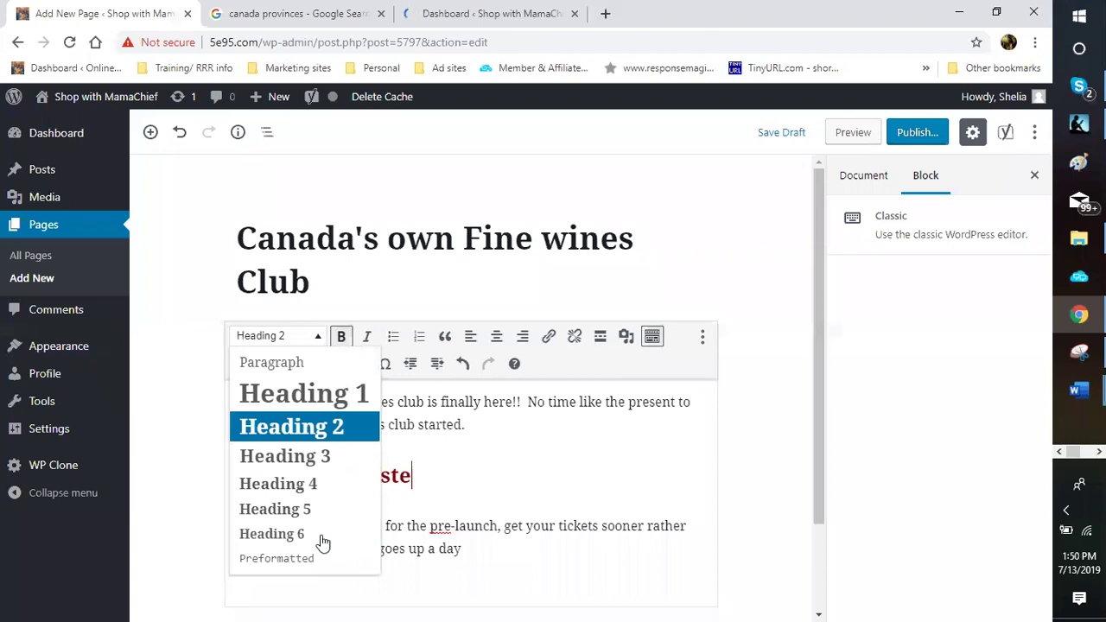
Correct the last sentence to "Each day it goes up a $1 a day." and add "So get your ticket before the end of the month.".
click(481, 550)
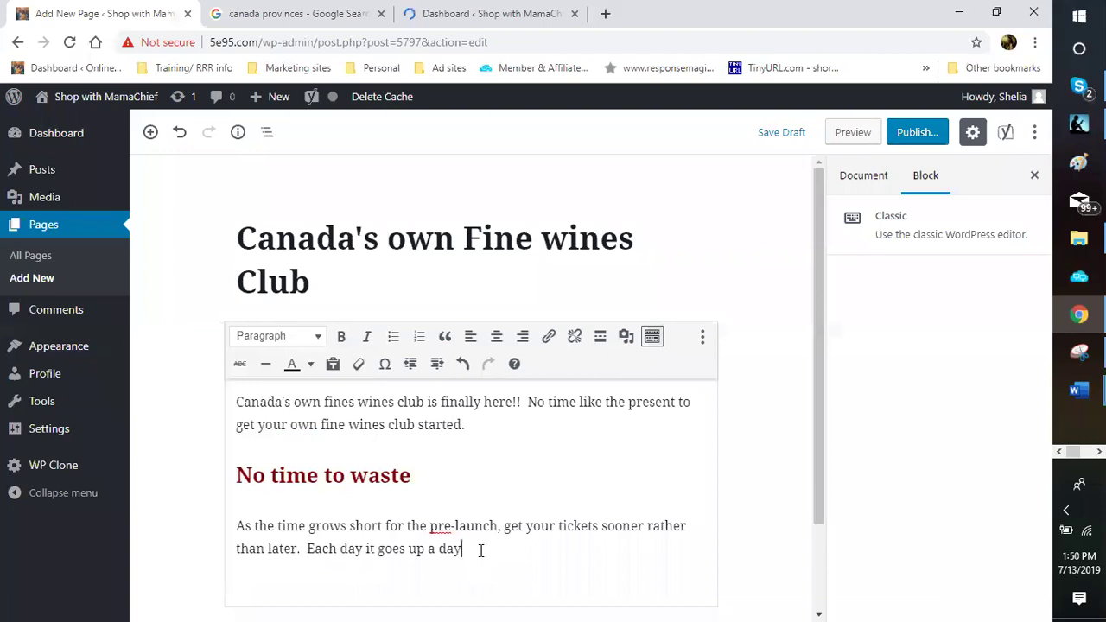
key(BackSpace)
key(BackSpace)
key(BackSpace)
text($1 a day. so)
key(BackSpace)
key(BackSpace)
text(So get your ticket)
key(BackSpace)
key(BackSpace)
text(d)
key(BackSpace)
text(e)
text(t before the )
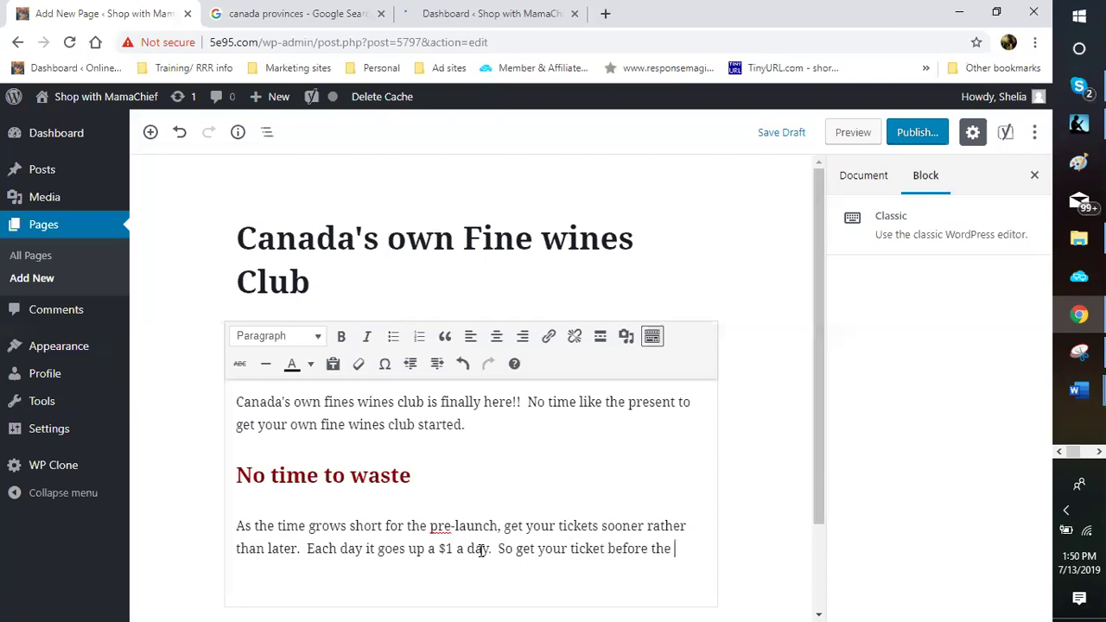
text(end of the month.)
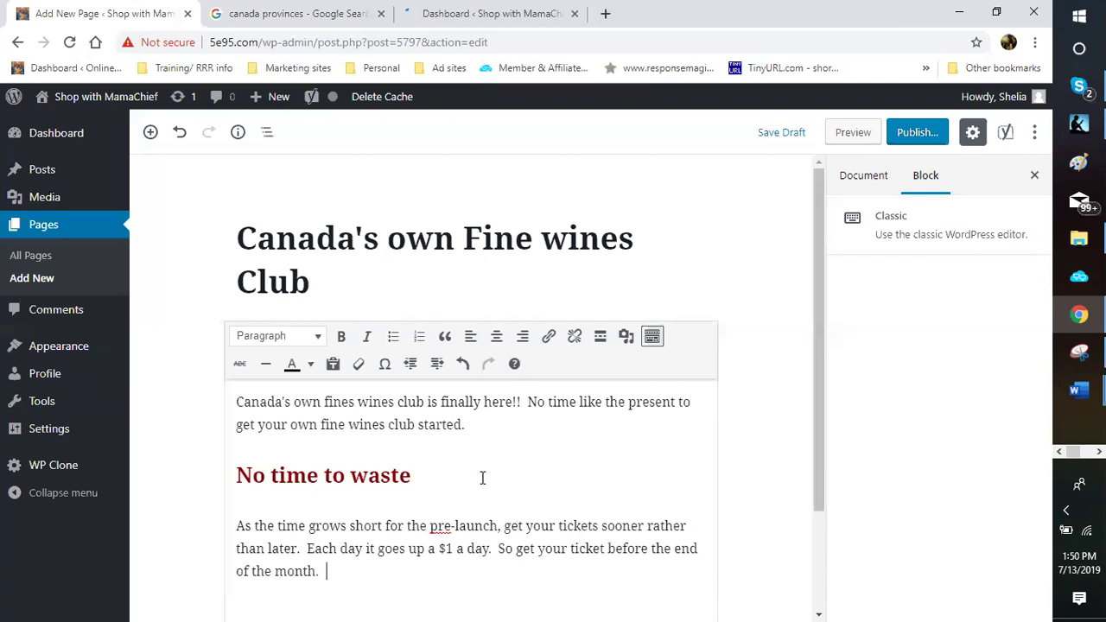
scroll(378, 507, down, 1)
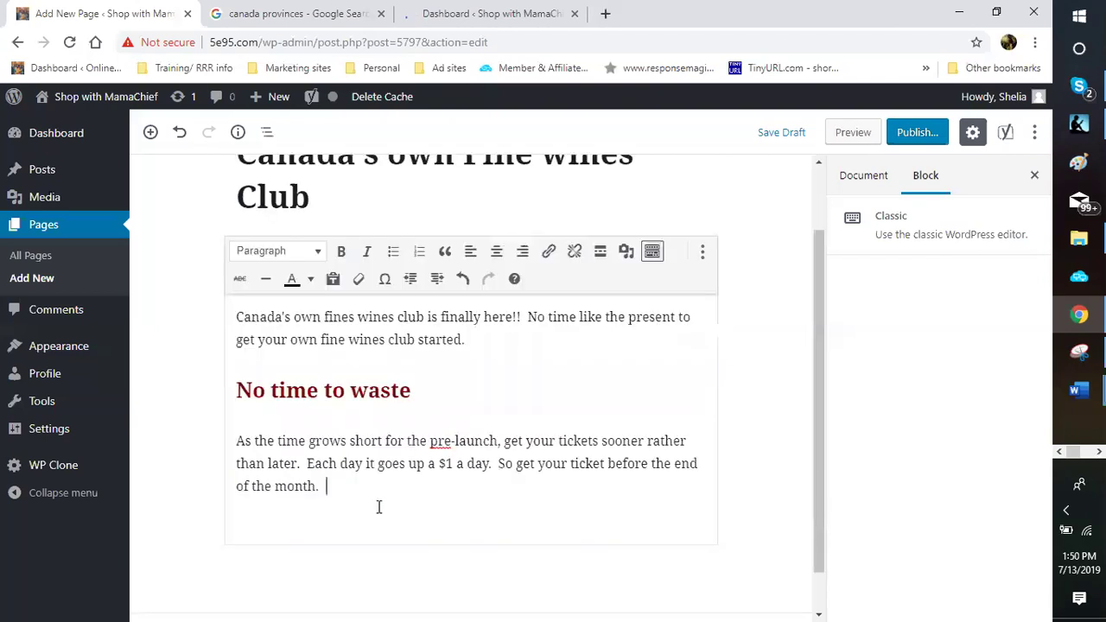
key(Return)
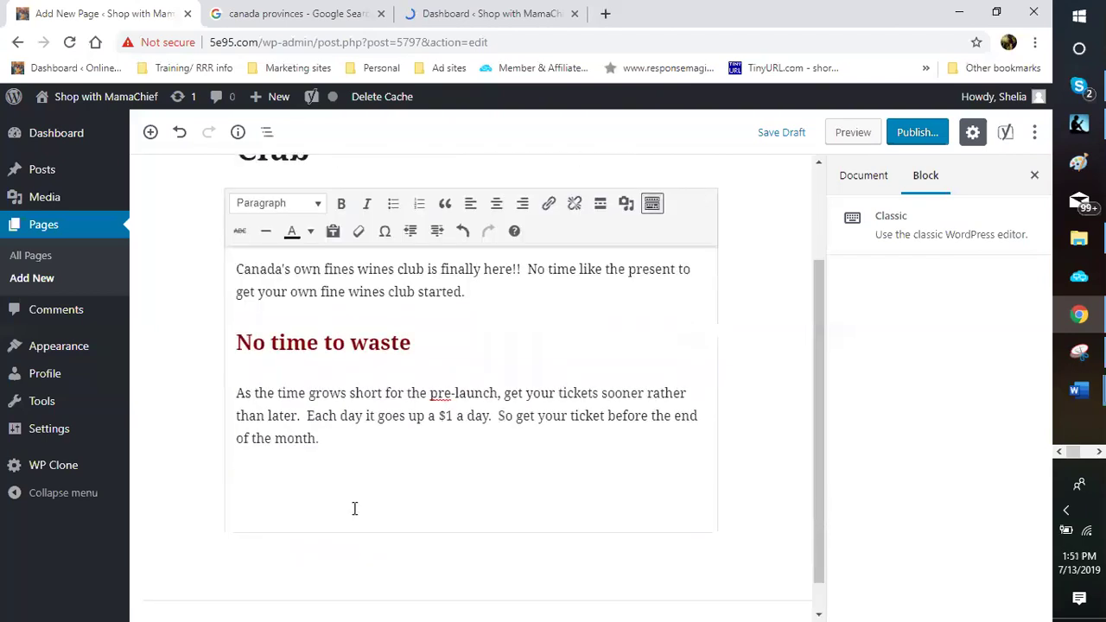
Add an image block below the "No time to waste" paragraph and open the media library for it.
scroll(320, 456, down, 1)
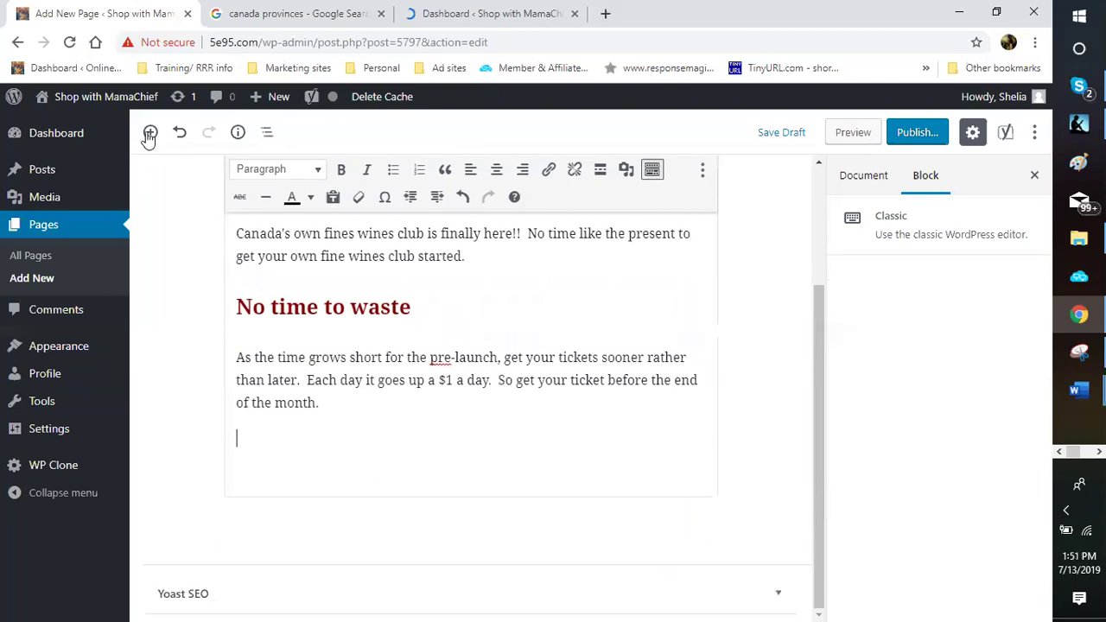
click(291, 306)
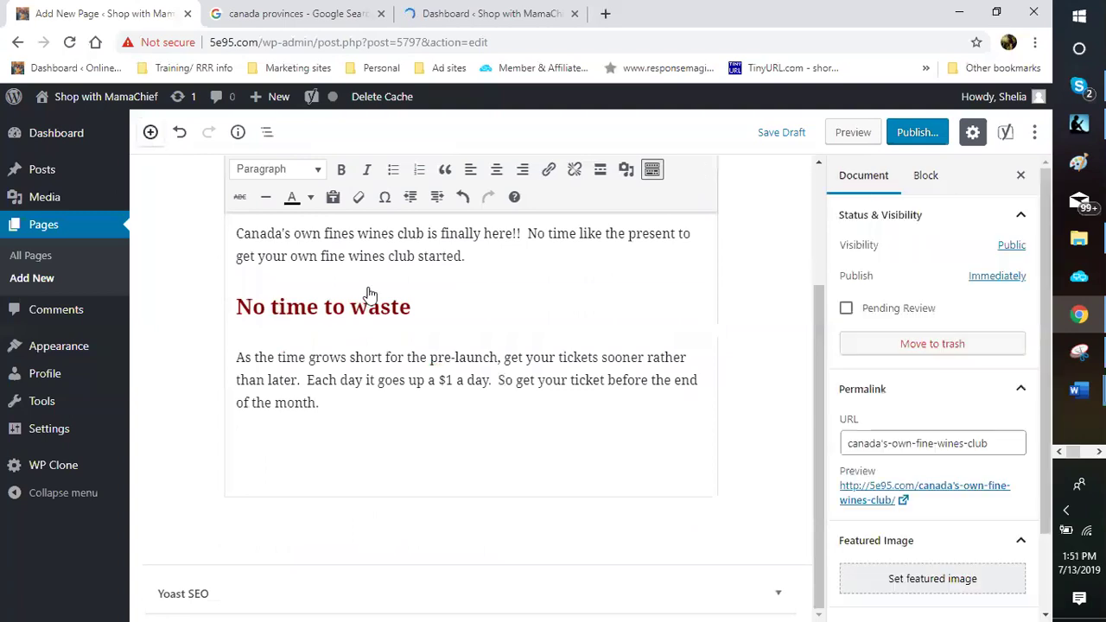
click(377, 288)
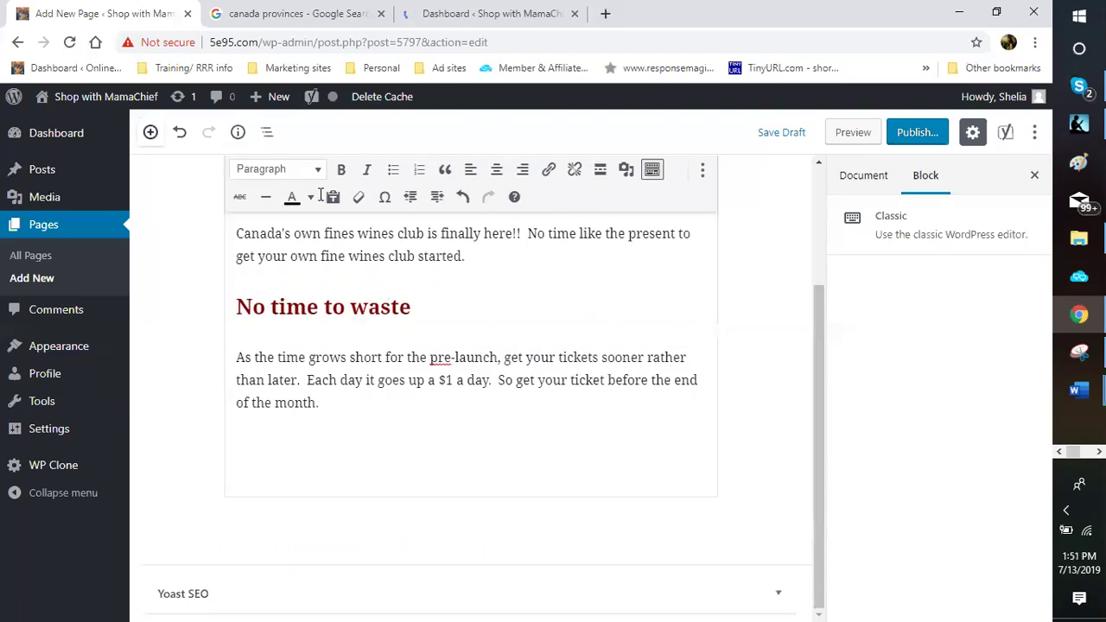
click(150, 131)
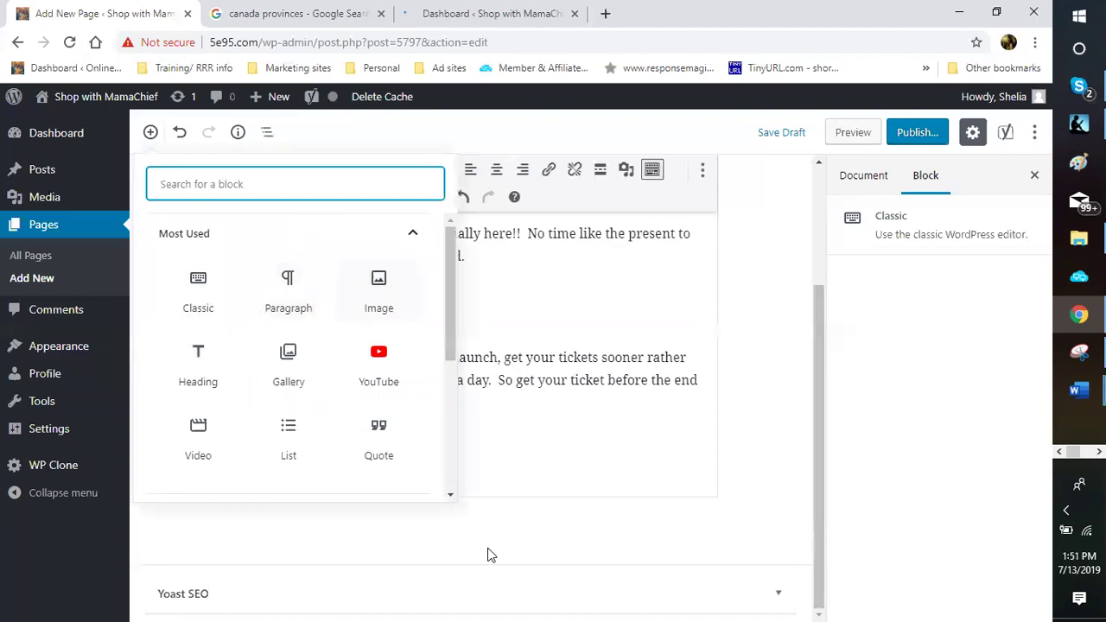
key(Tab)
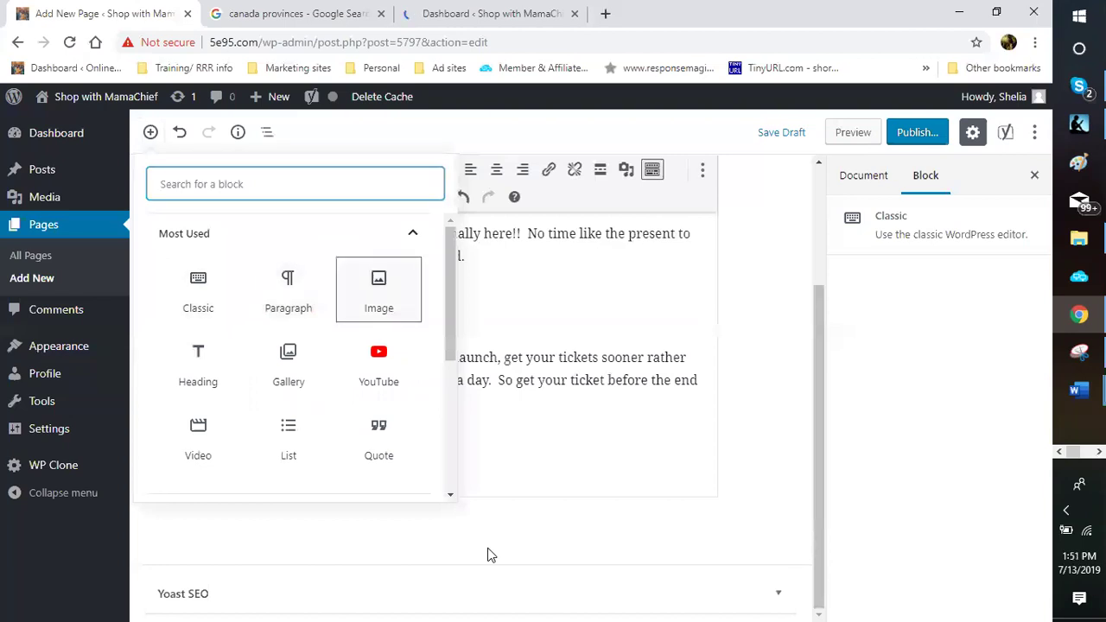
key(Return)
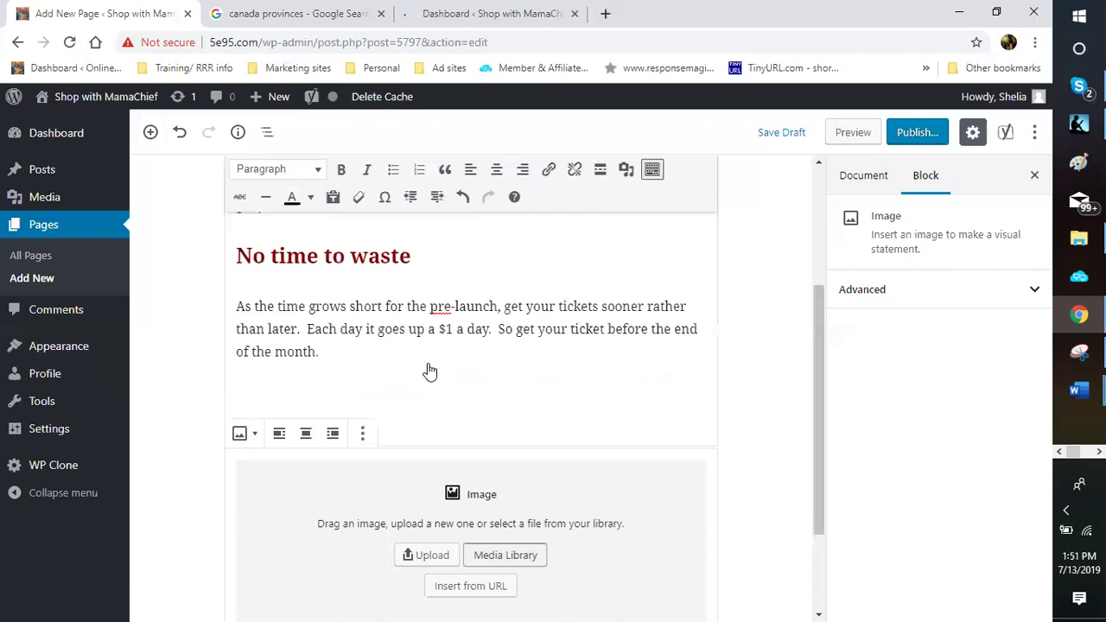
key(Return)
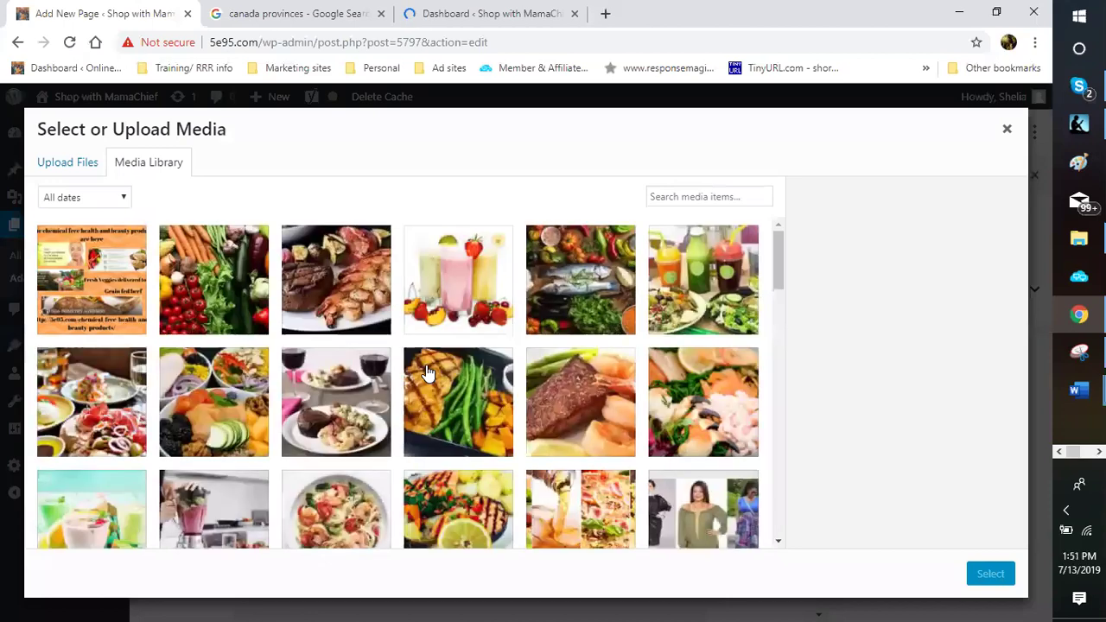
Find the DC-Canada-promo.png image among the library's existing media and insert it into the image block.
scroll(427, 371, down, 2)
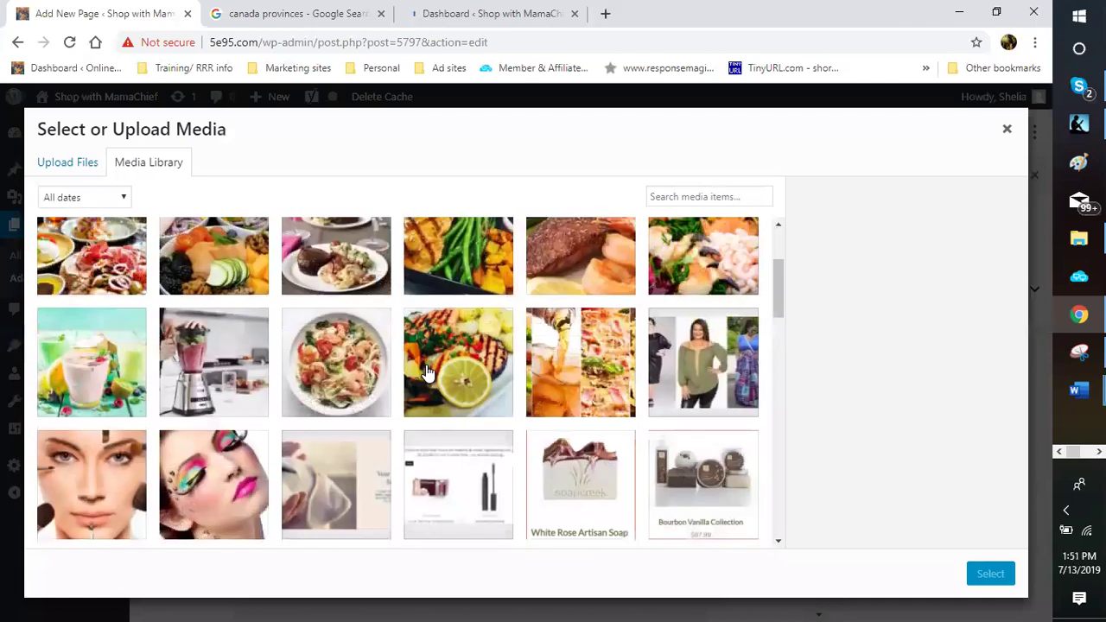
scroll(651, 424, down, 6)
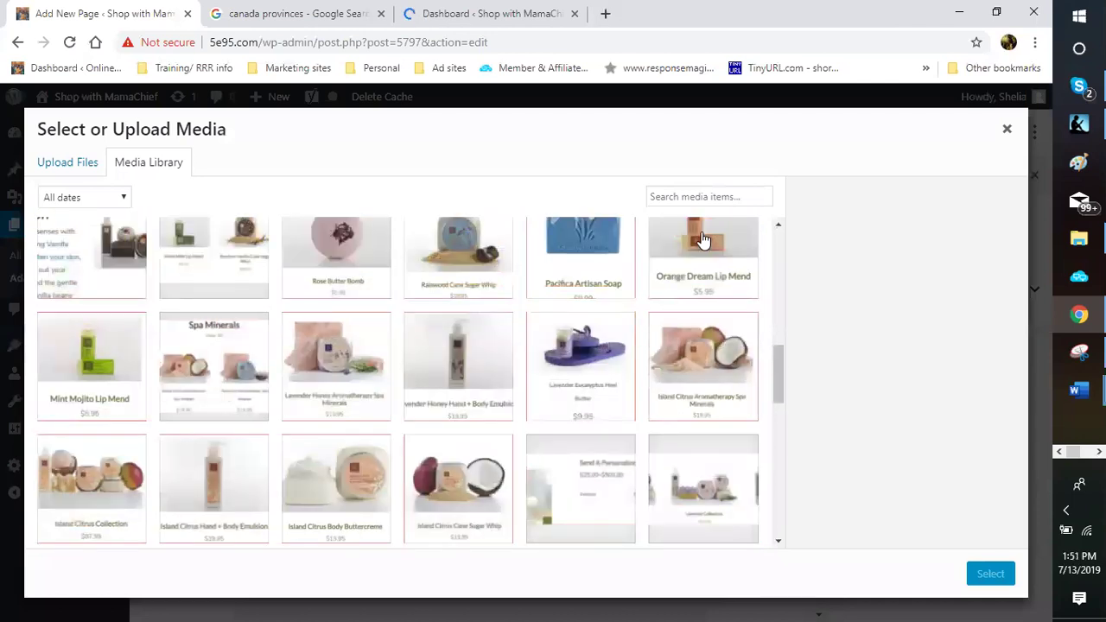
scroll(703, 240, down, 3)
scroll(703, 239, down, 3)
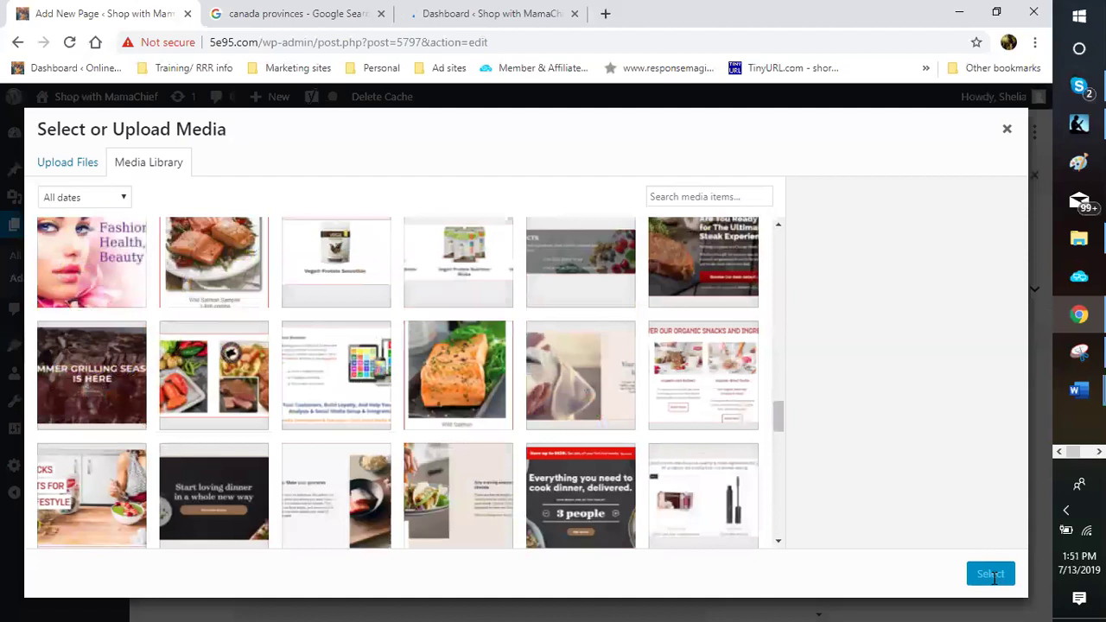
scroll(524, 393, down, 2)
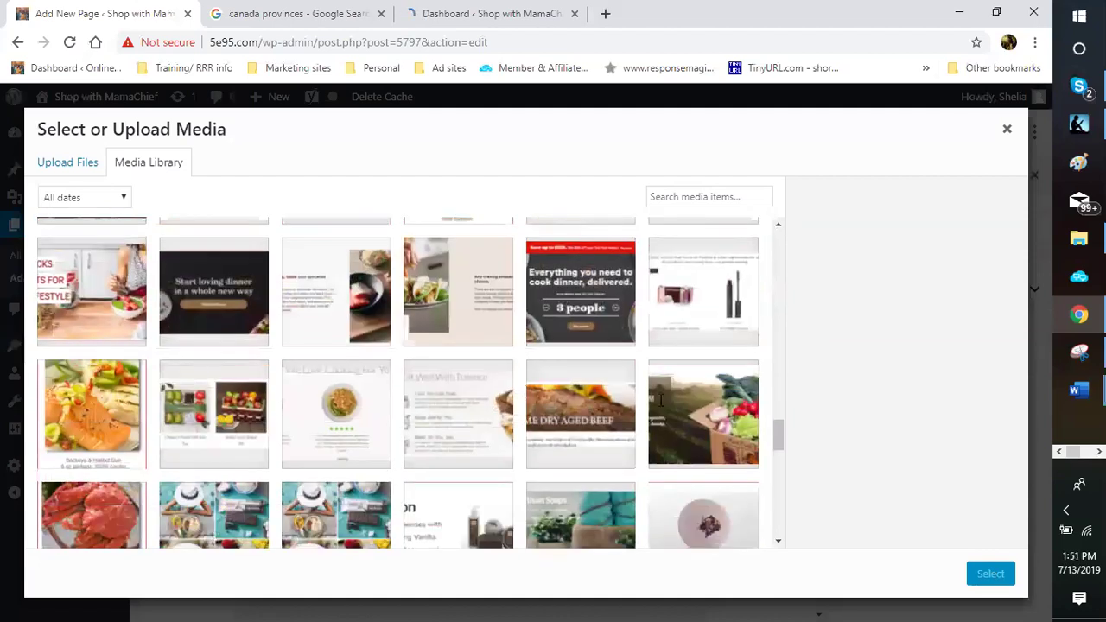
scroll(661, 400, down, 5)
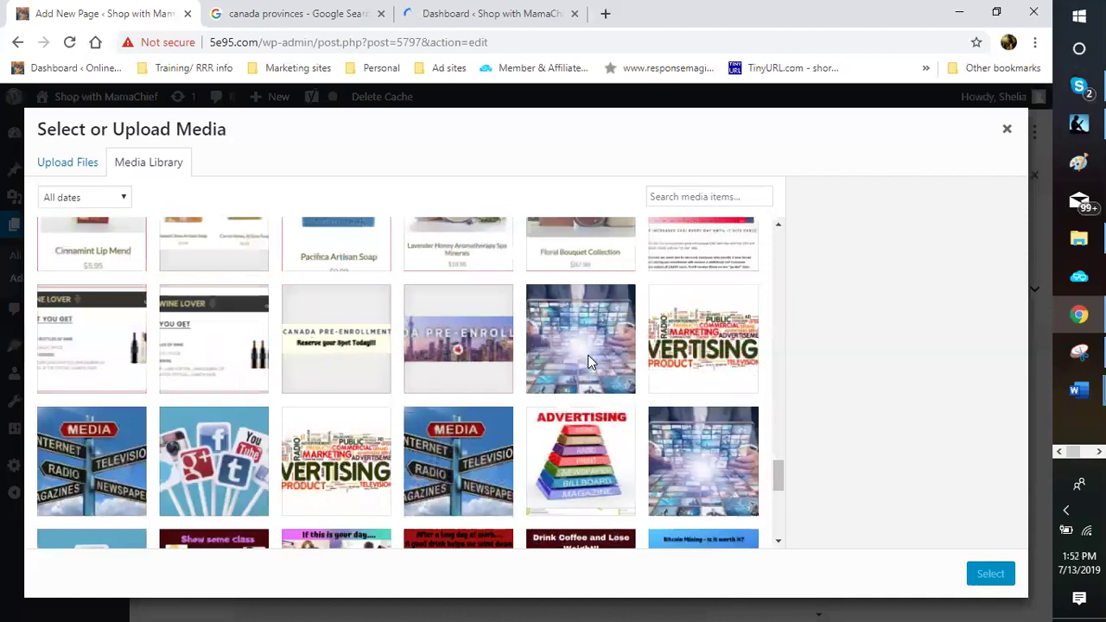
click(703, 243)
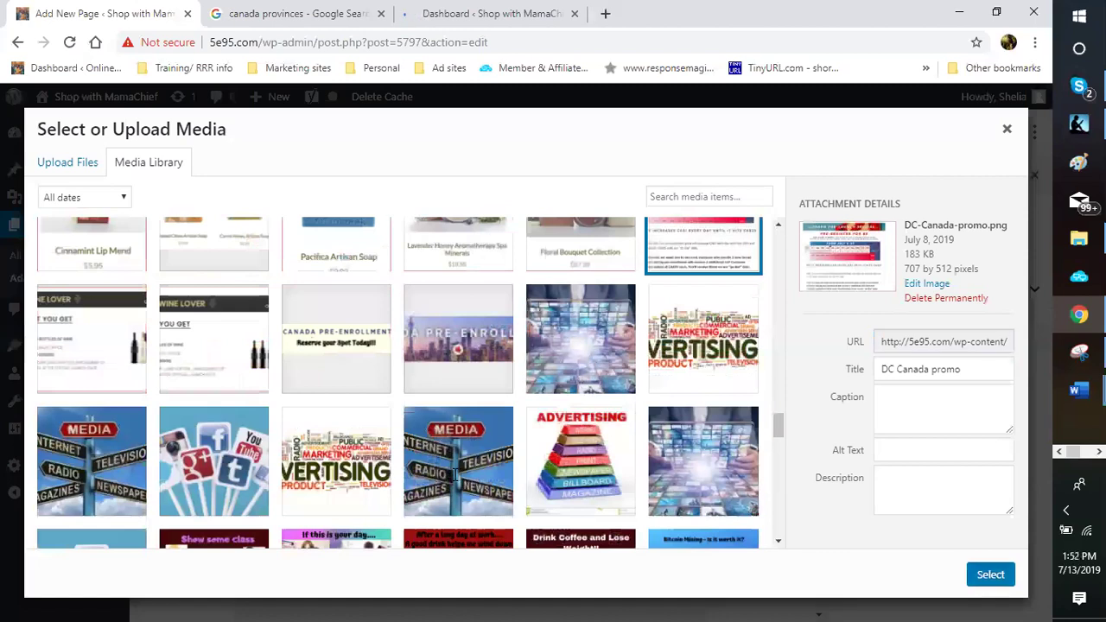
key(Return)
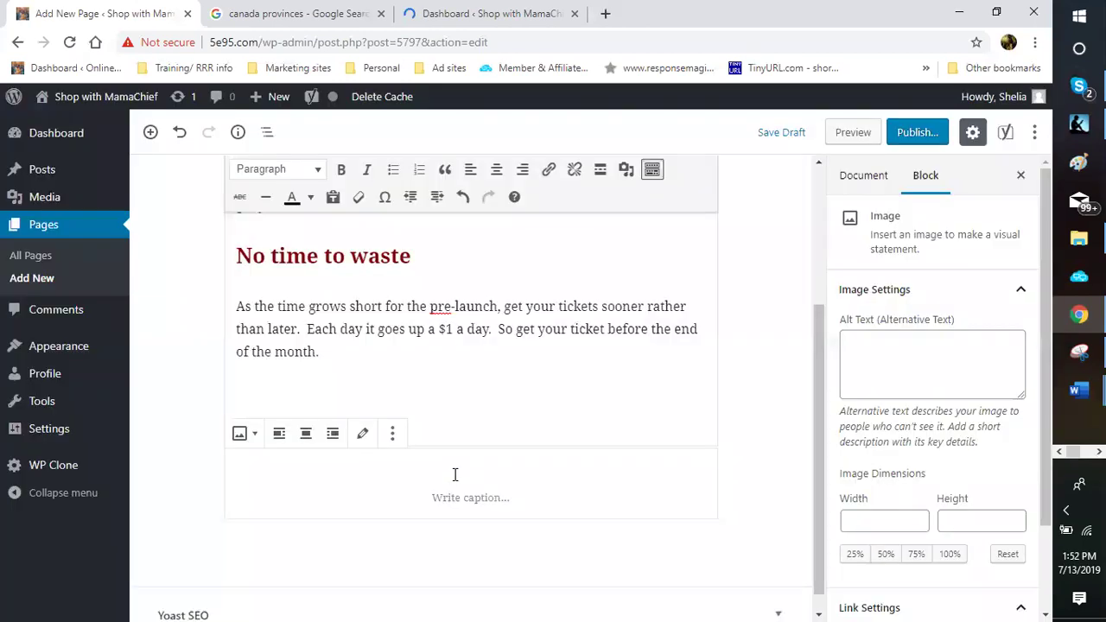
Caption the Canada pre-launch image "What day are you joining?".
scroll(509, 482, down, 4)
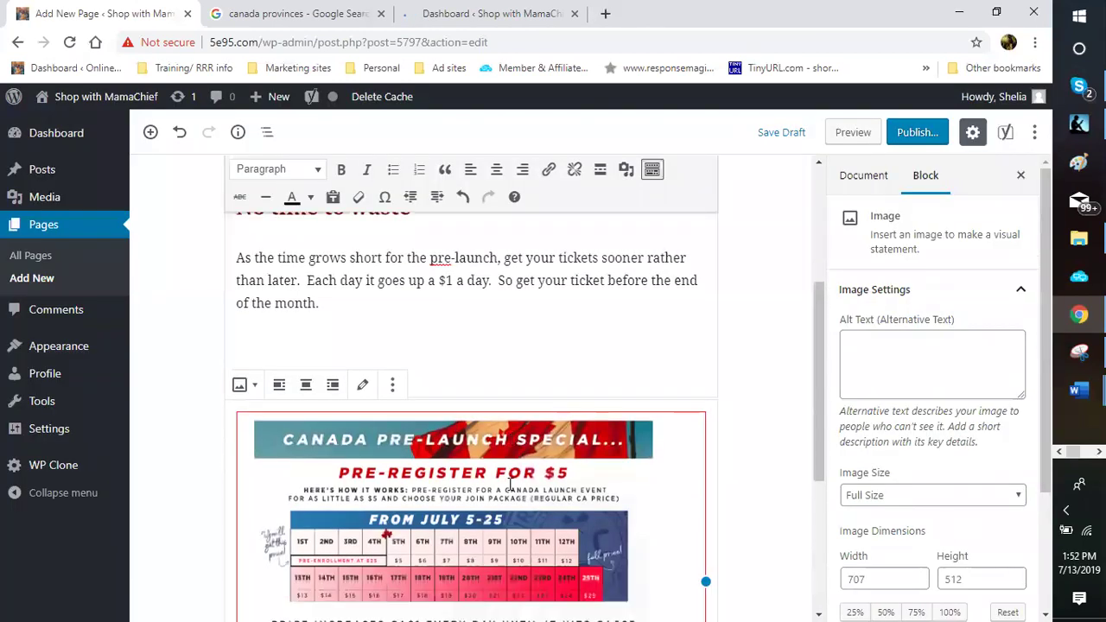
scroll(573, 489, up, 2)
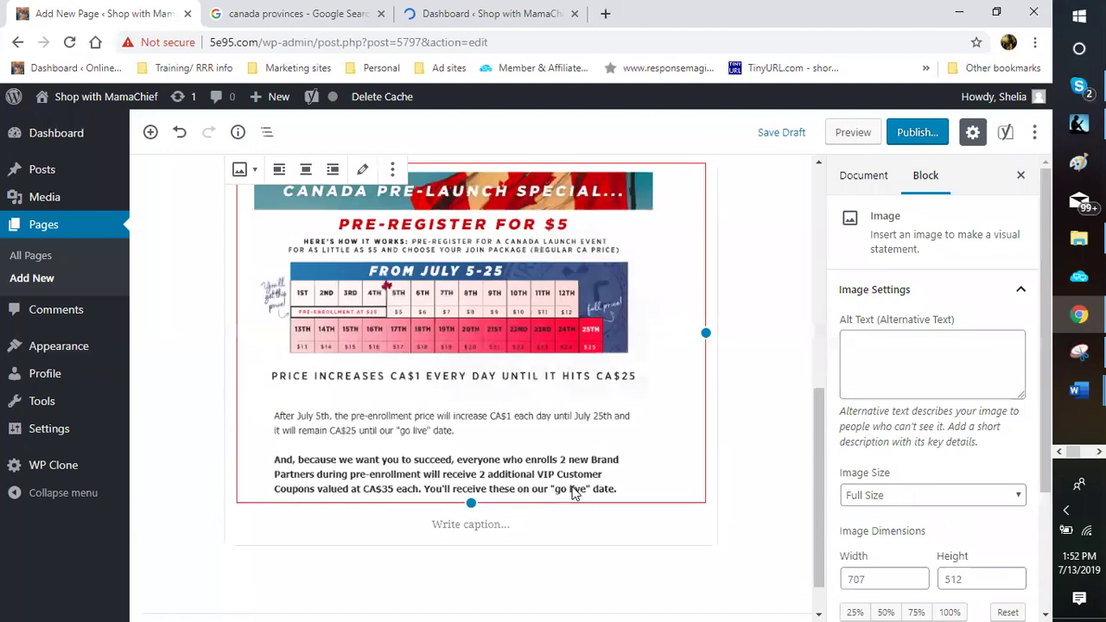
scroll(572, 491, down, 2)
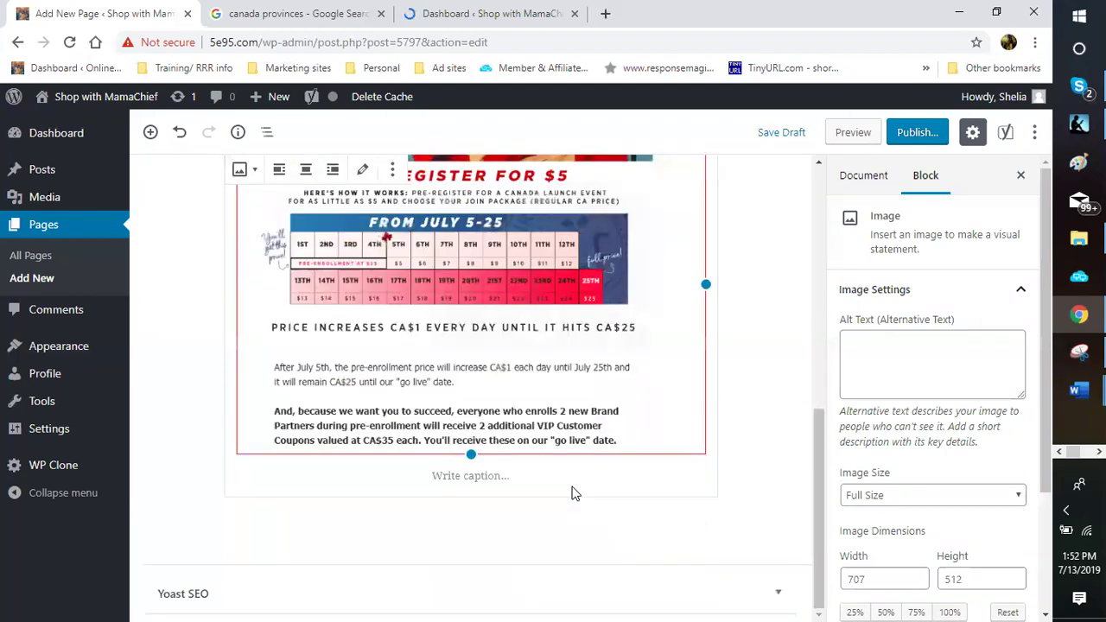
click(571, 493)
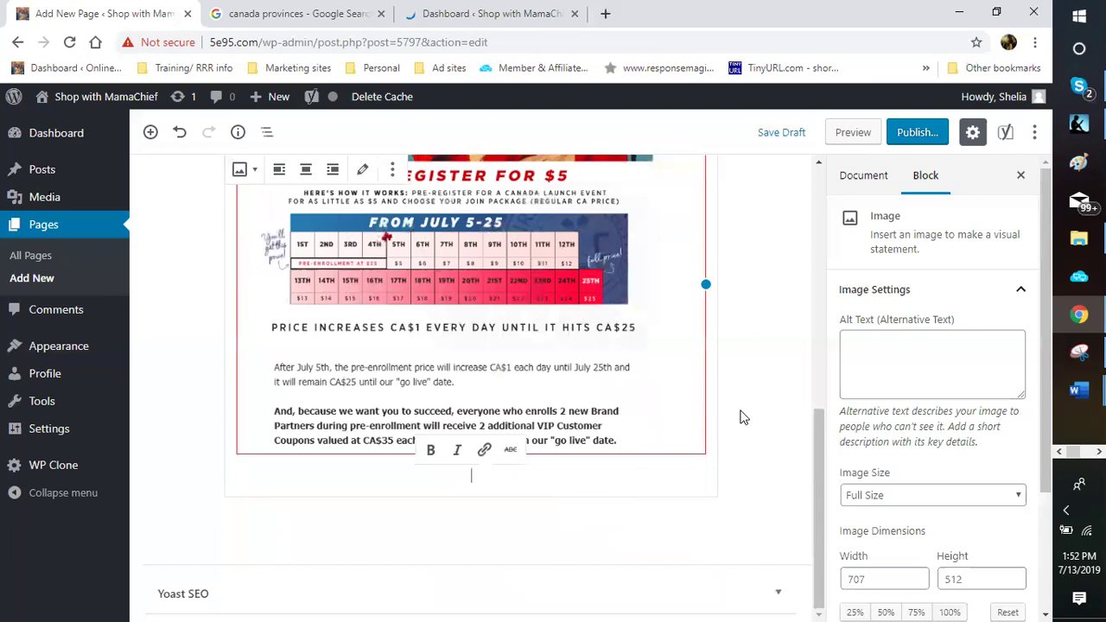
text(What day are you joioning)
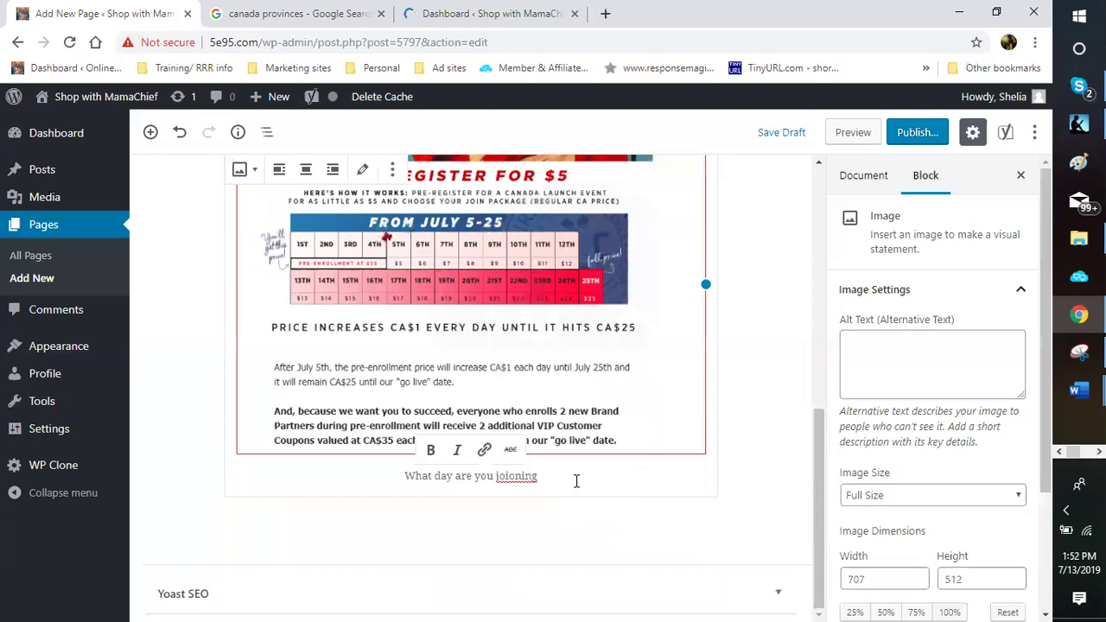
key(BackSpace)
key(BackSpace)
key(BackSpace)
key(BackSpace)
key(BackSpace)
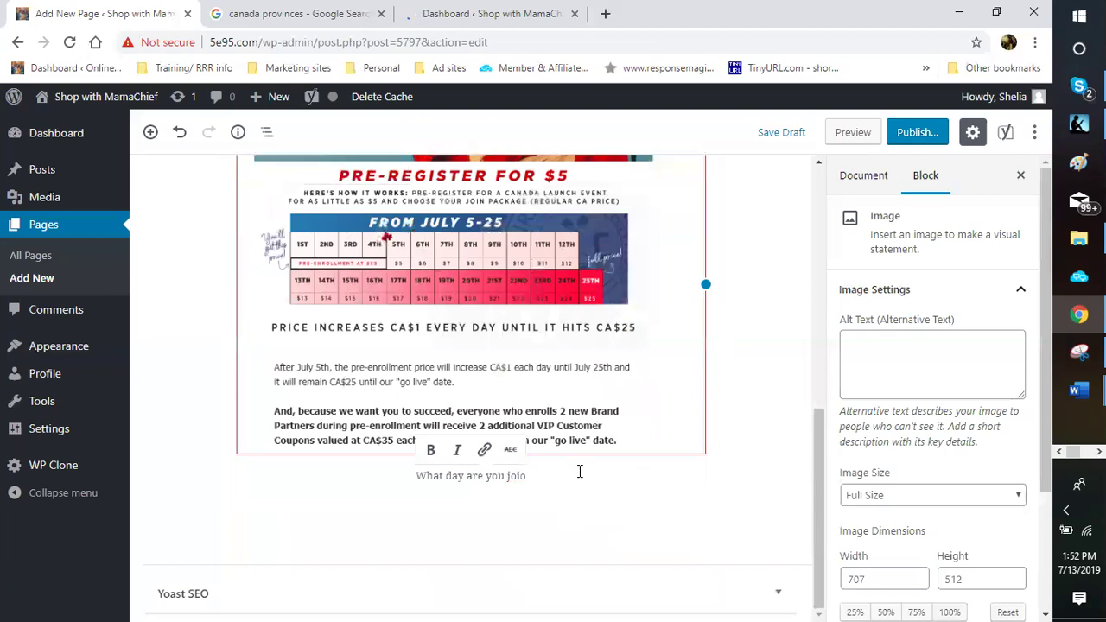
text(ning)
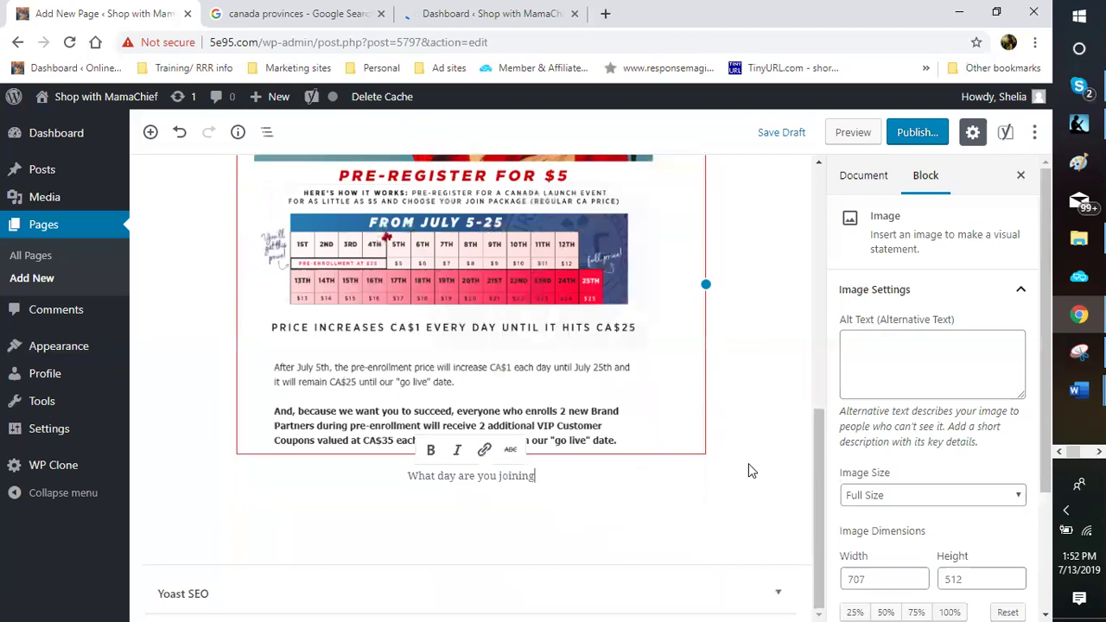
text(?)
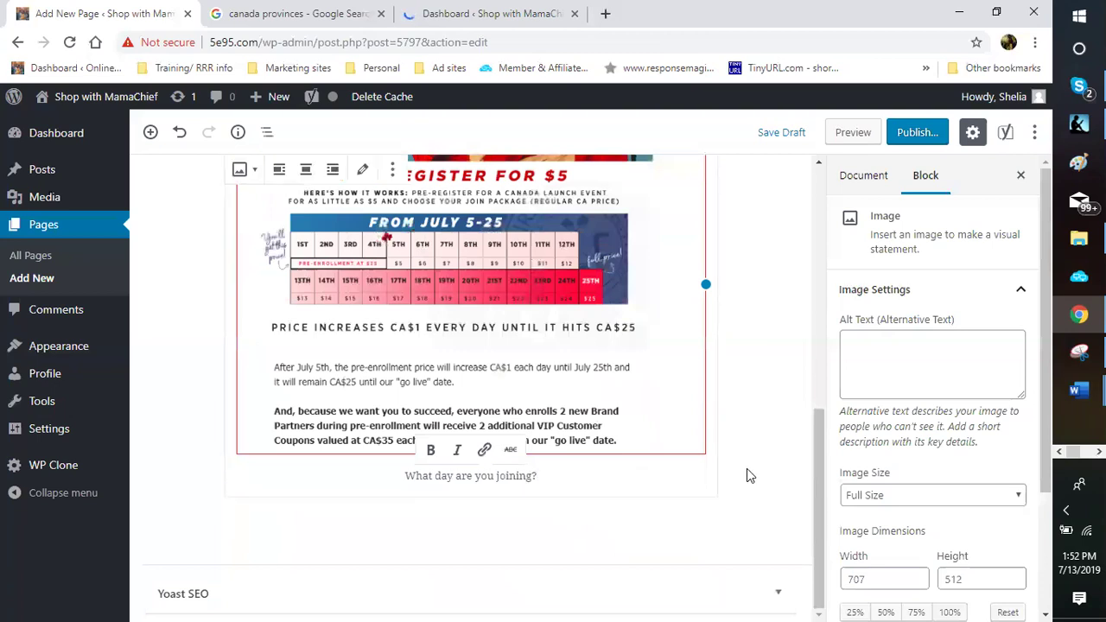
Review the page from the "No time to waste" section down to the captioned promo image.
scroll(631, 506, up, 1)
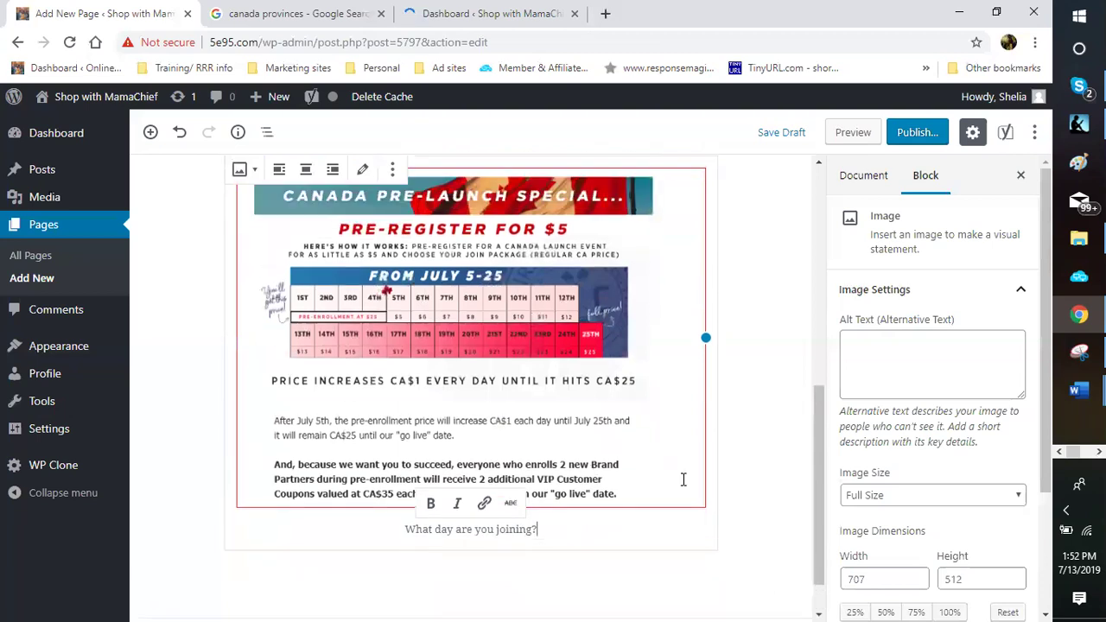
scroll(683, 480, up, 5)
scroll(681, 480, down, 3)
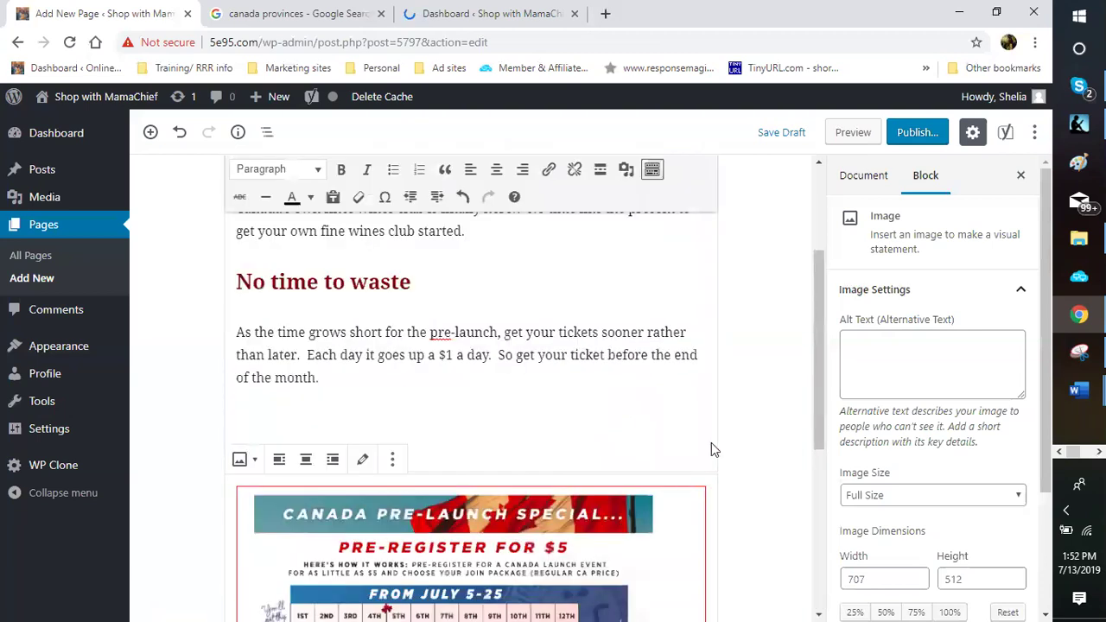
scroll(726, 423, down, 5)
scroll(730, 405, down, 1)
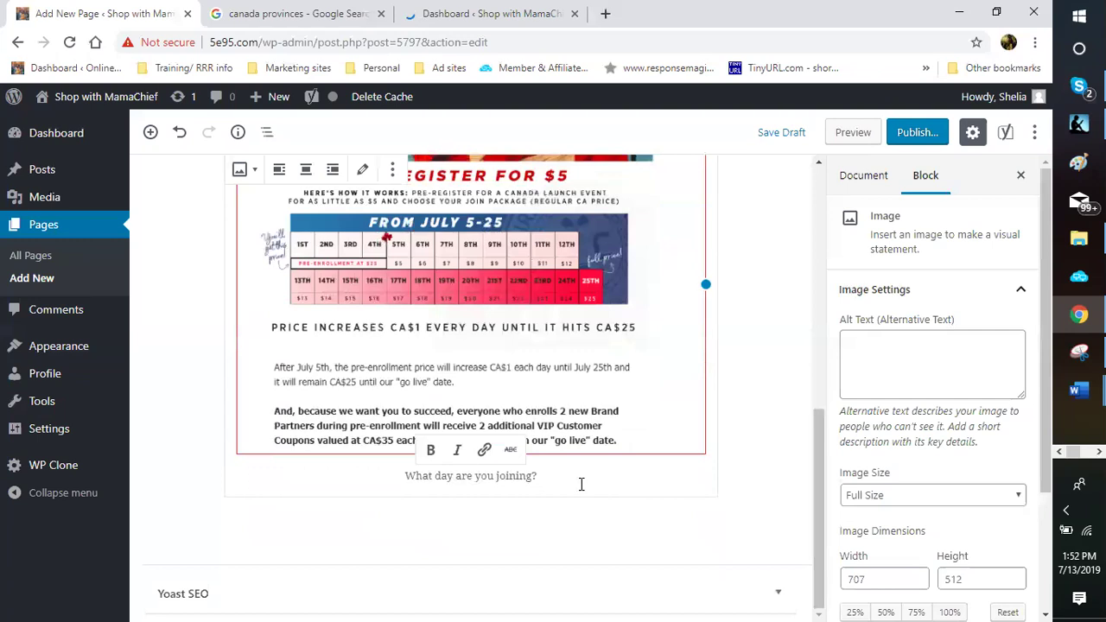
scroll(582, 484, up, 4)
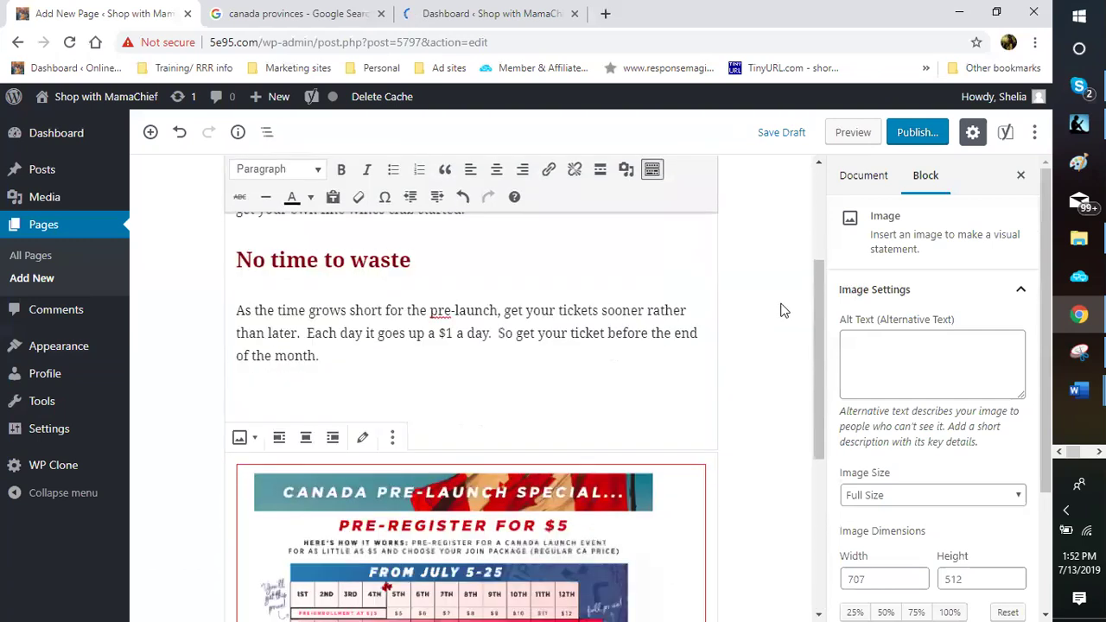
scroll(782, 310, down, 4)
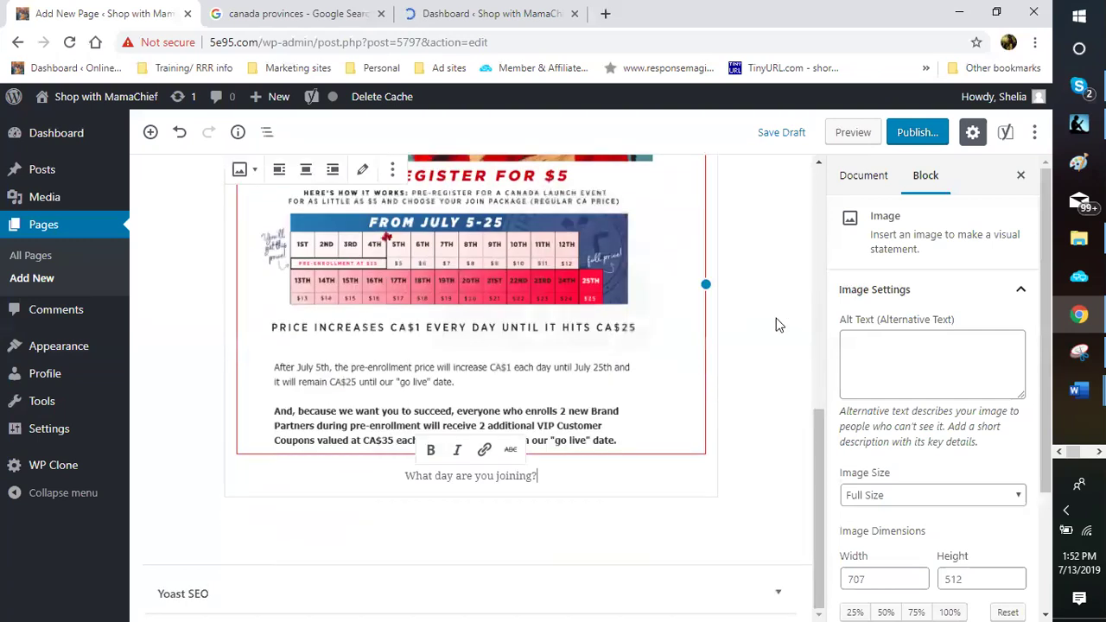
scroll(778, 323, up, 3)
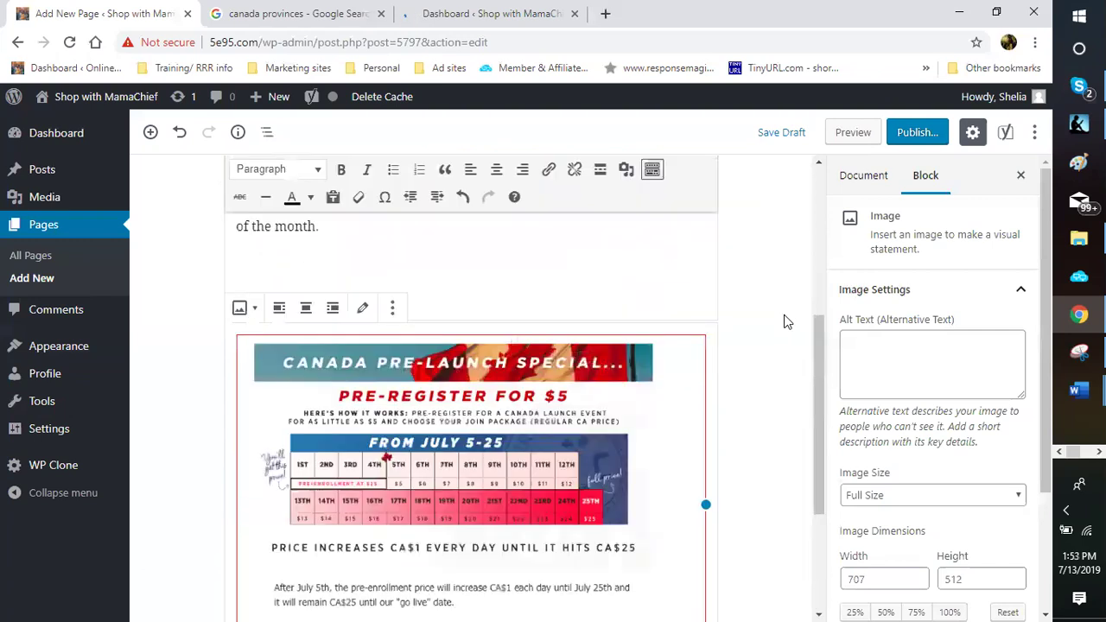
scroll(760, 324, up, 2)
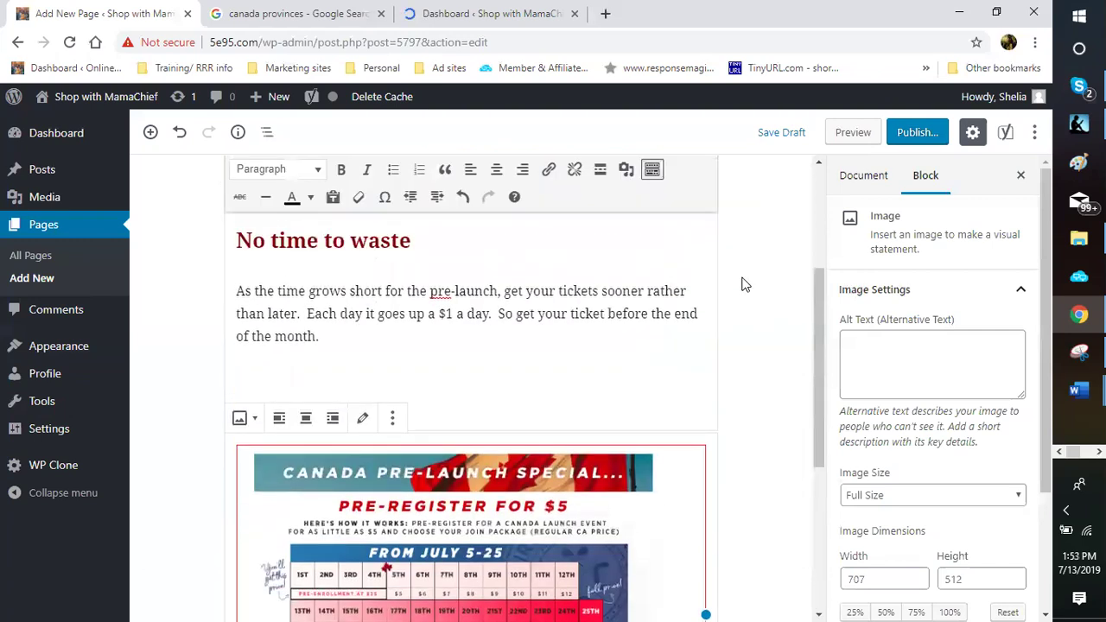
scroll(744, 284, up, 3)
scroll(745, 284, down, 6)
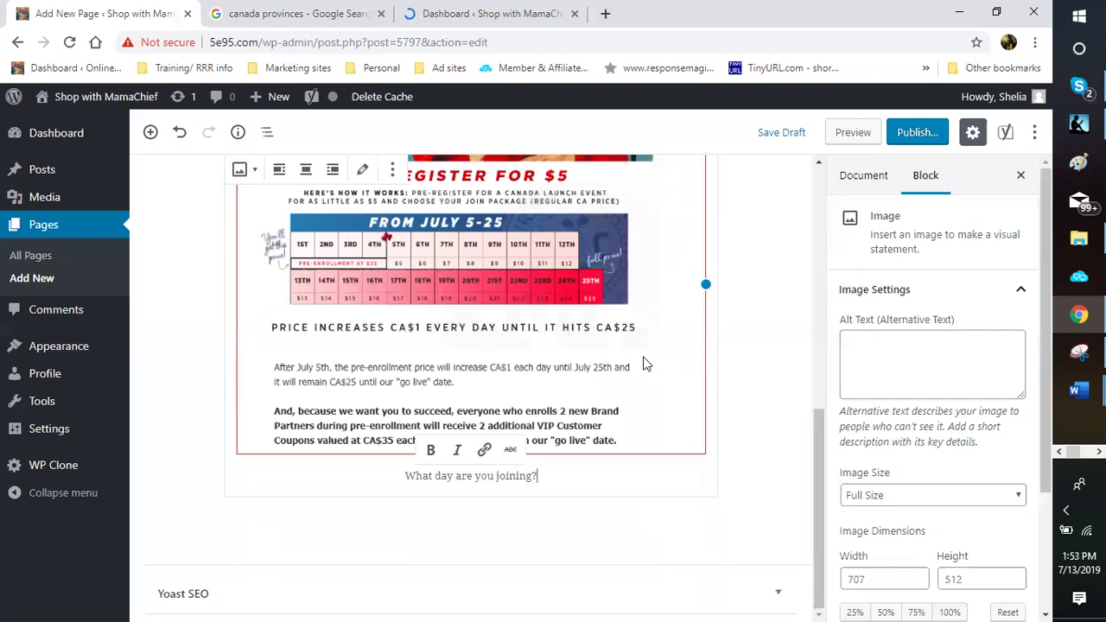
Add a Classic block below the promo image captioned "What day are you joining?".
click(798, 302)
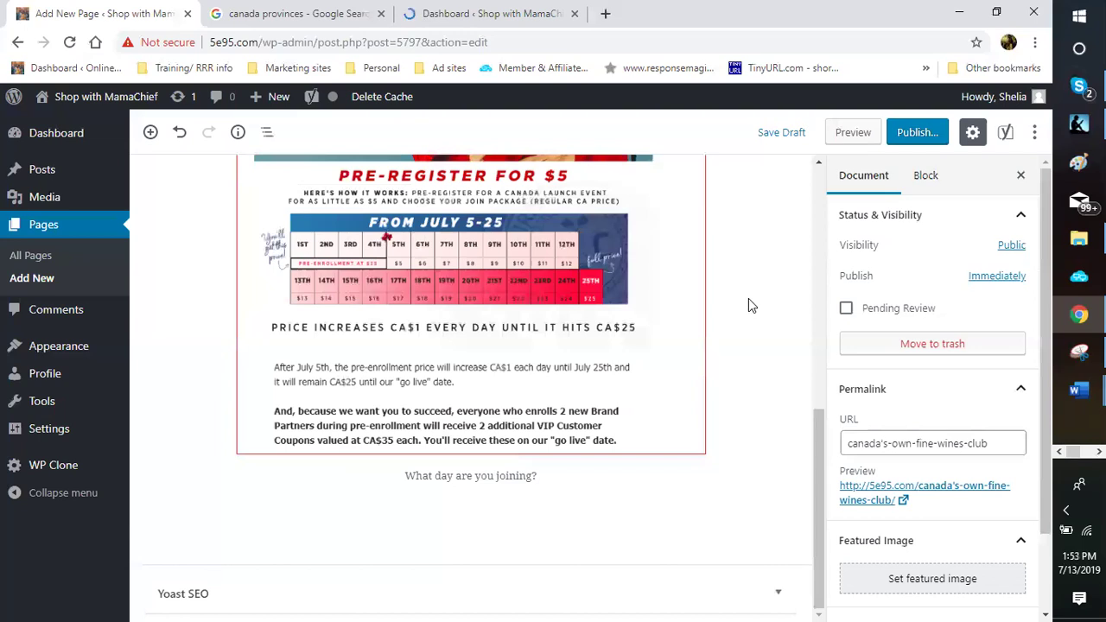
click(198, 536)
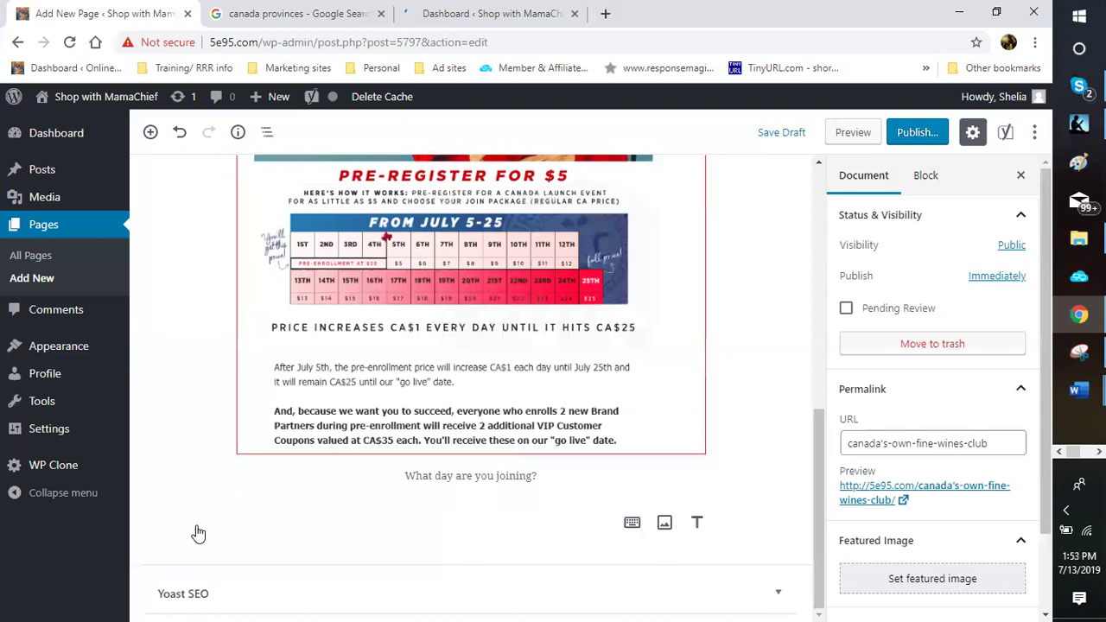
click(311, 501)
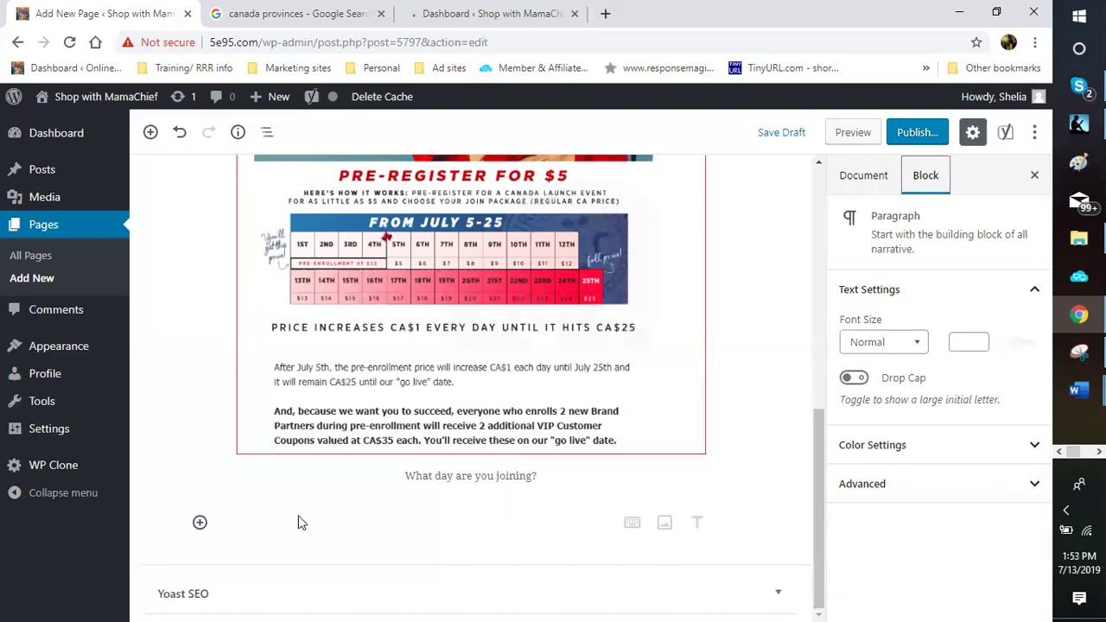
click(763, 402)
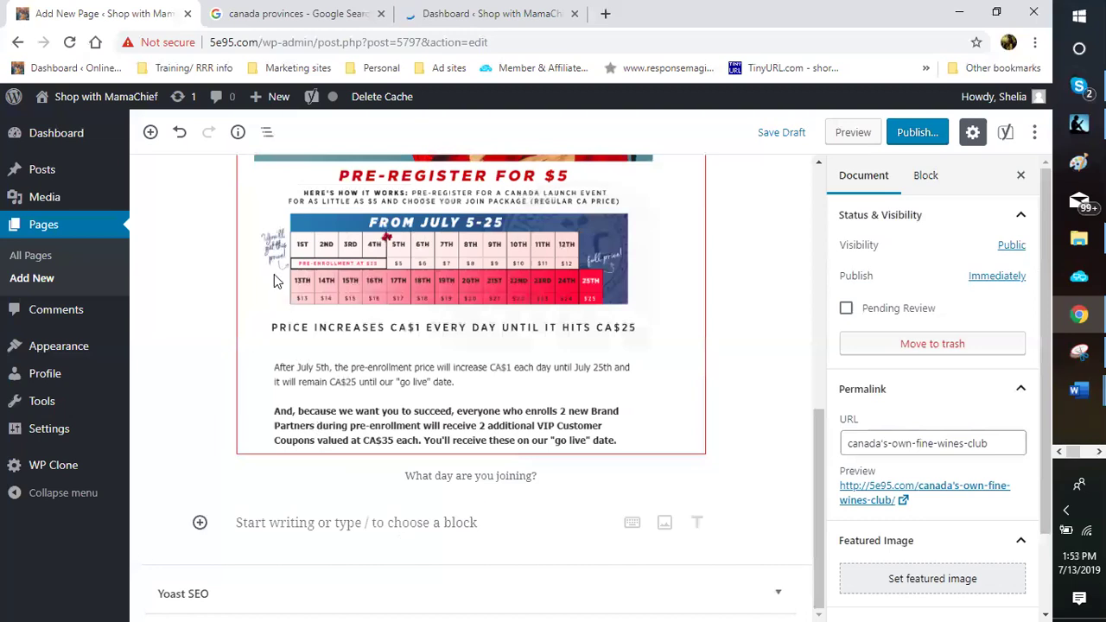
key(Tab)
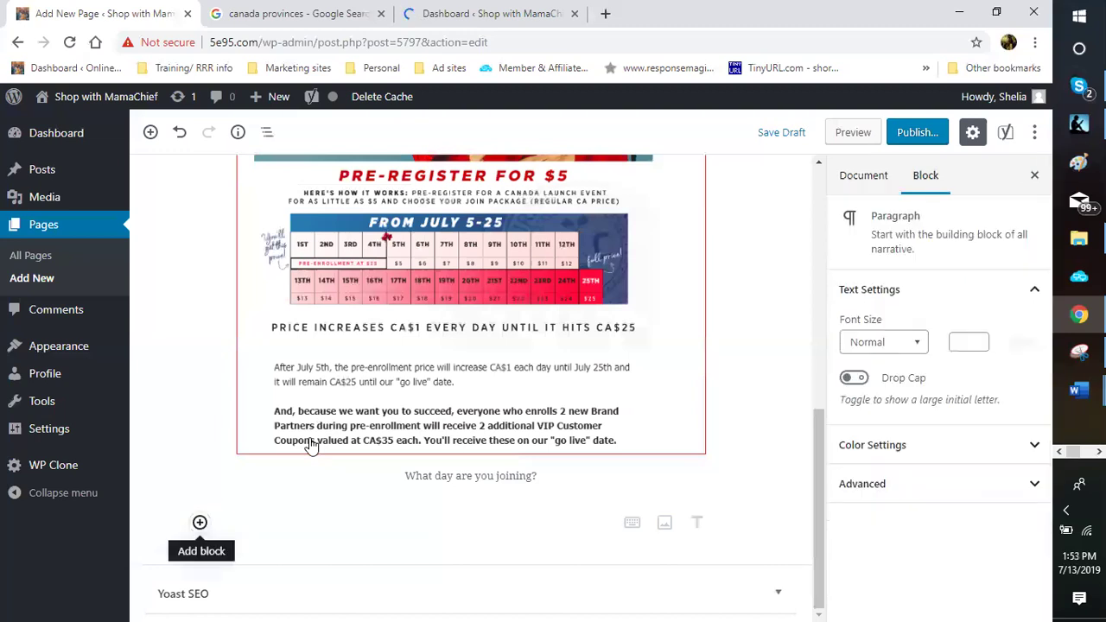
key(Return)
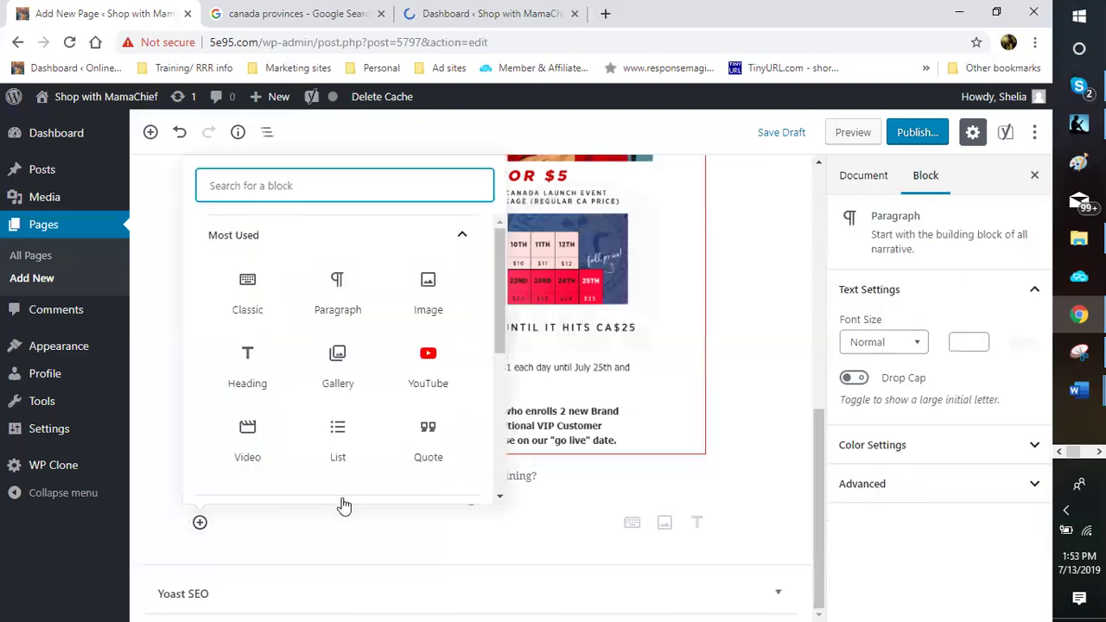
key(Tab)
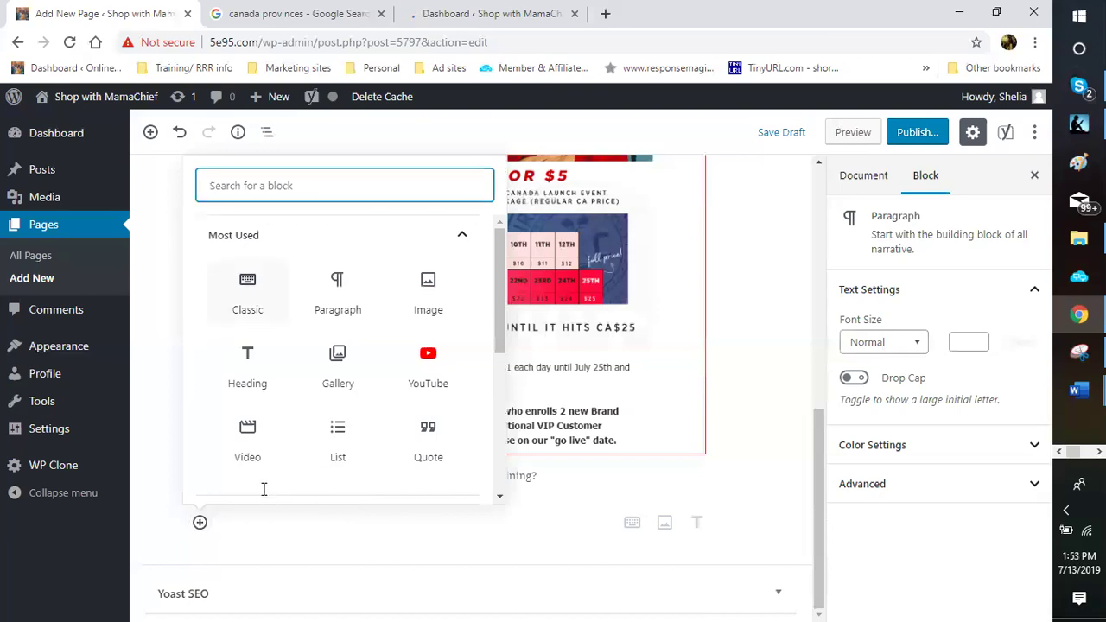
key(Return)
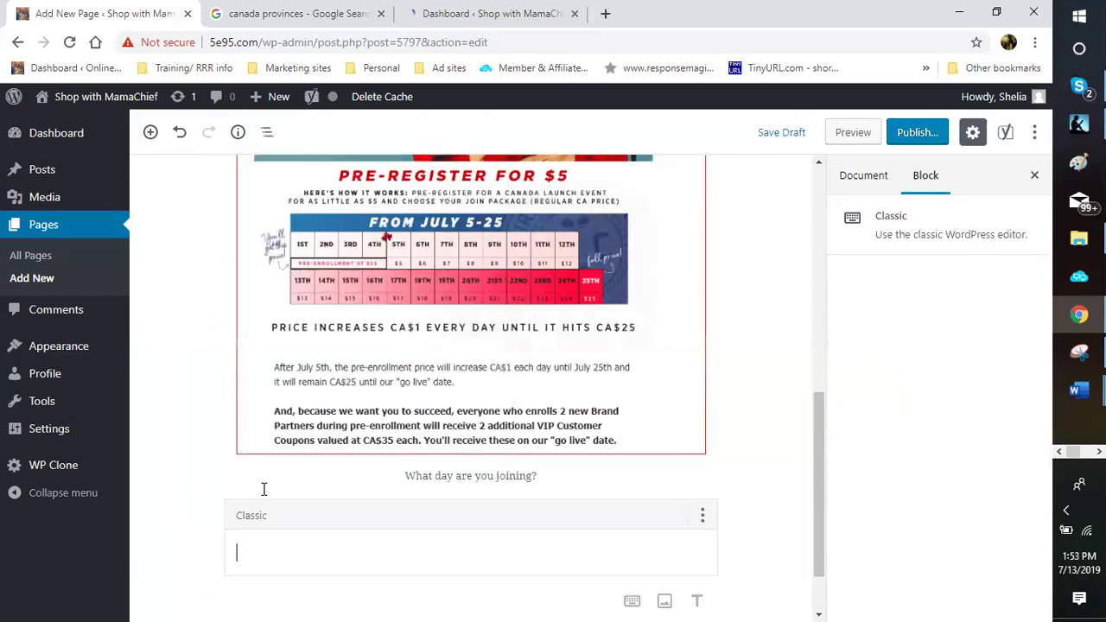
Format the first line of the empty Classic block as Heading 3.
scroll(264, 489, down, 2)
click(263, 489)
key(alt+F10)
key(Down)
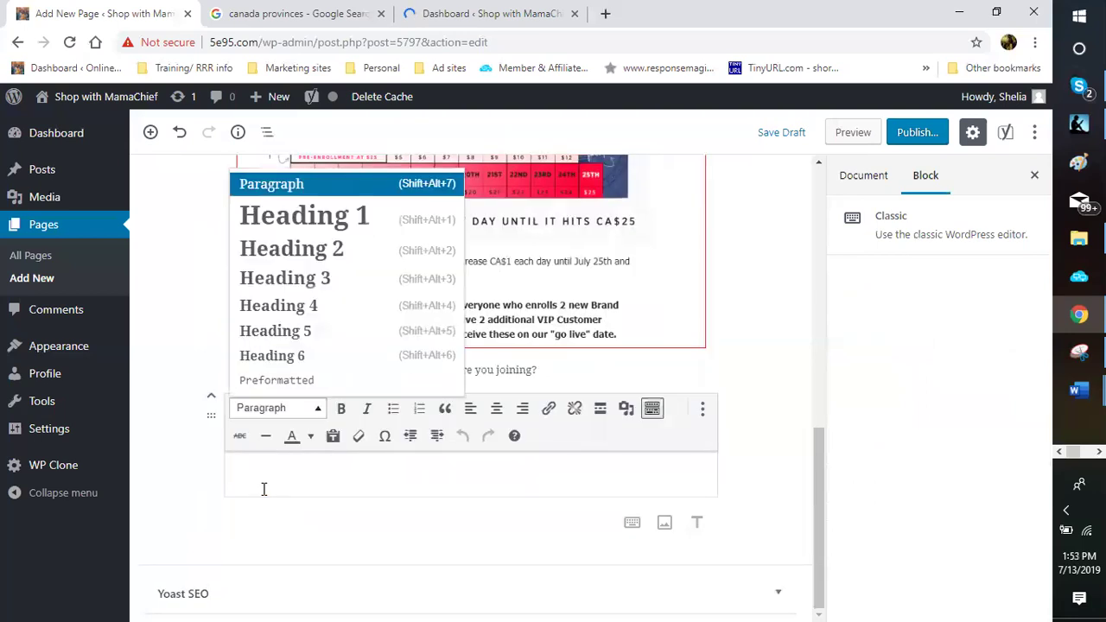
key(Down)
key(Down)
key(Down)
key(Return)
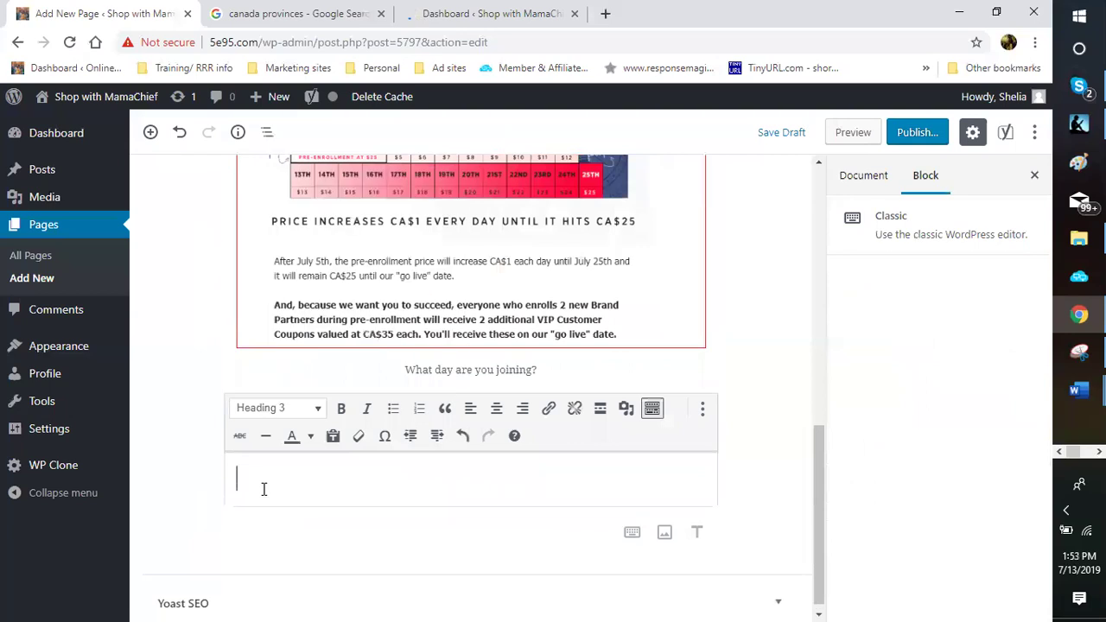
Set the text colour to purple and write the heading "Starting your wine club", with a new paragraph started below it.
click(310, 435)
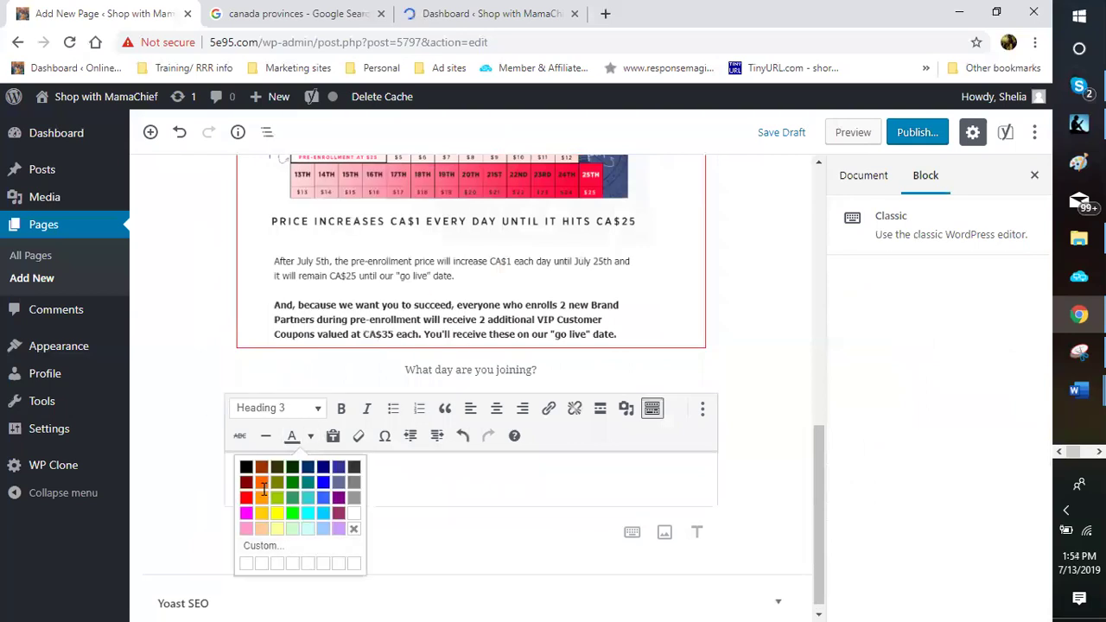
click(263, 489)
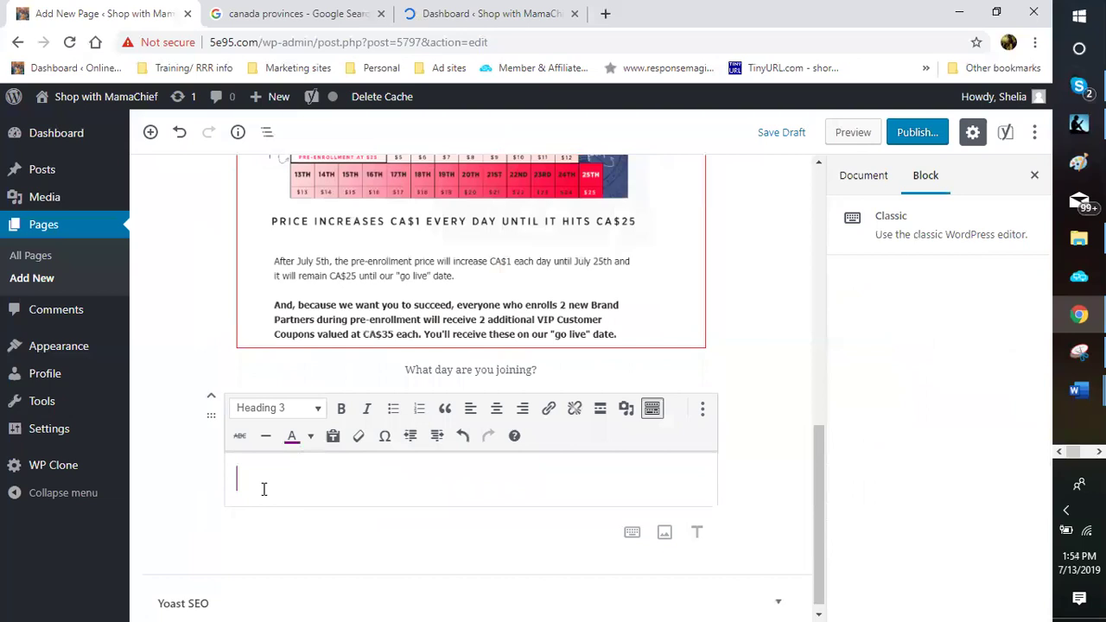
text(Starting)
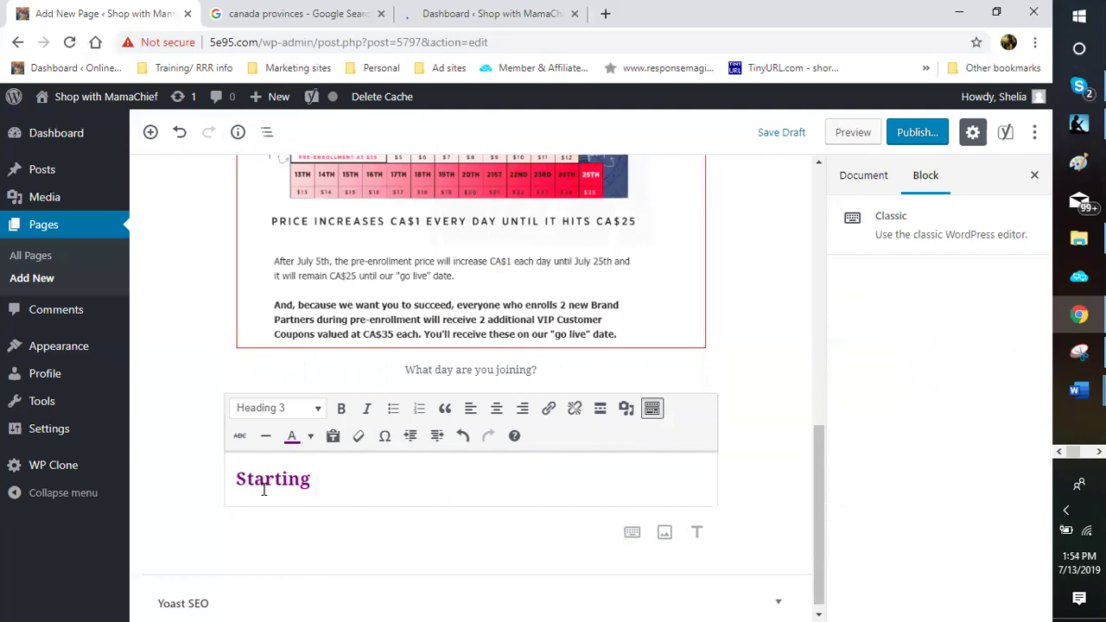
text(your wine c)
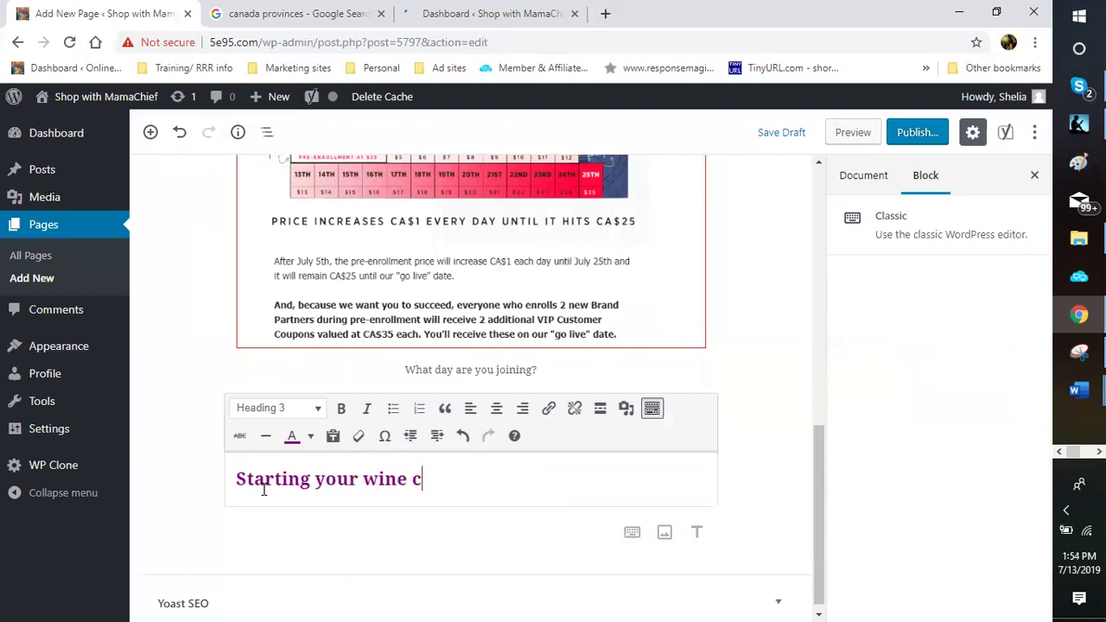
text(lub)
key(Return)
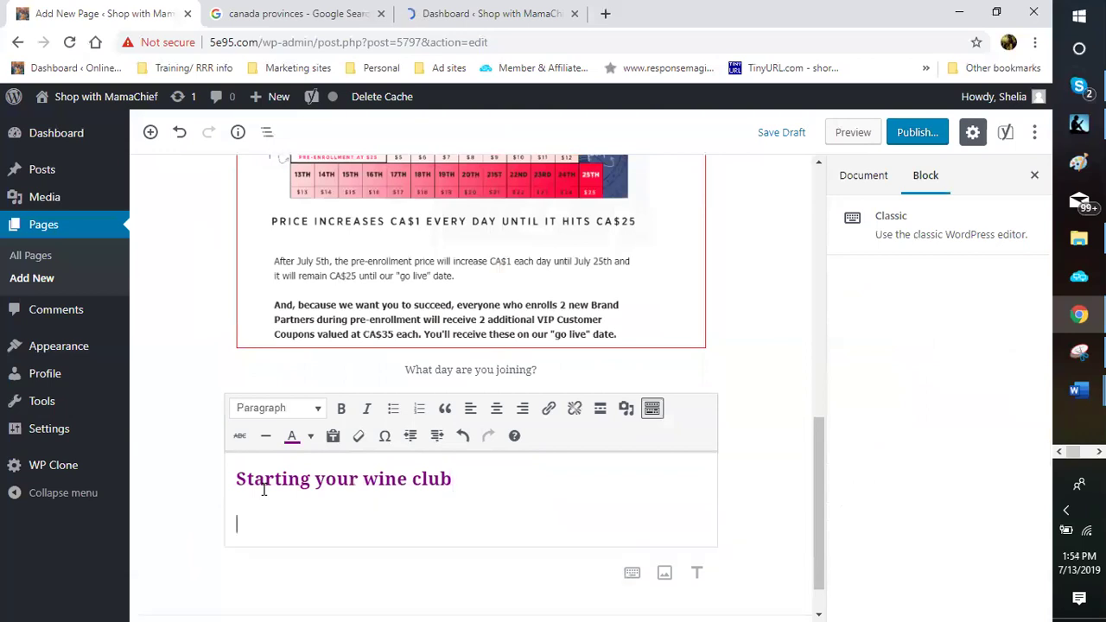
Write the paragraph's first sentence under the heading: "It is quite simple to start your own wine club.".
text(It is quite simople)
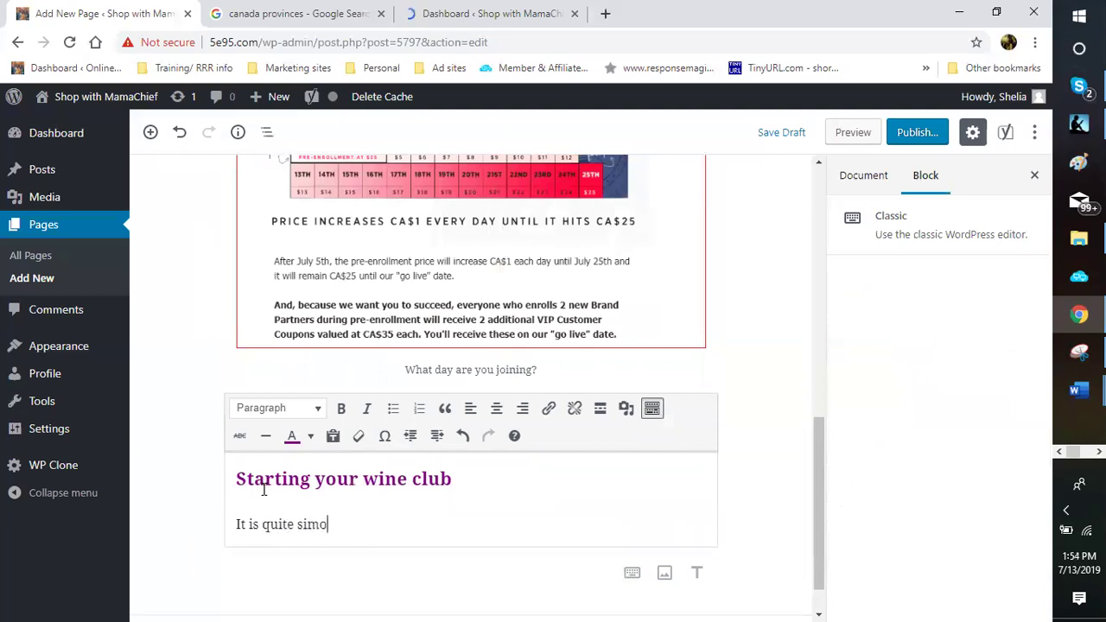
key(BackSpace)
key(BackSpace)
key(BackSpace)
key(BackSpace)
text(ple to s)
text(trt your wou)
key(BackSpace)
key(BackSpace)
key(BackSpace)
key(BackSpace)
key(BackSpace)
key(BackSpace)
key(BackSpace)
key(BackSpace)
key(BackSpace)
key(BackSpace)
key(BackSpace)
key(BackSpace)
key(BackSpace)
key(BackSpace)
key(BackSpace)
text(o start your ow)
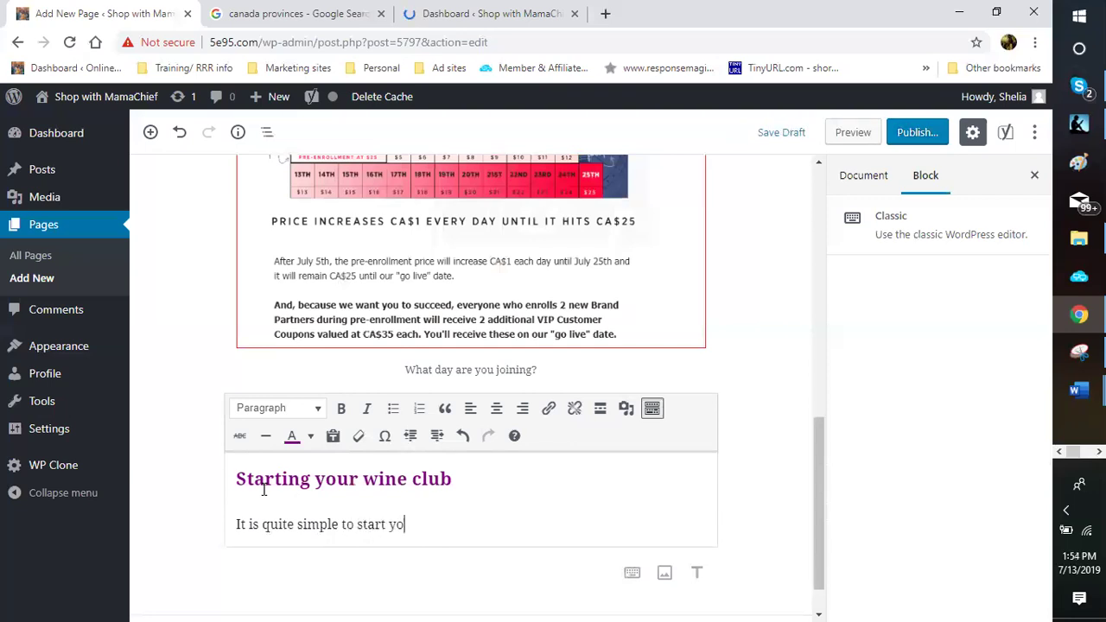
text(n wine clu)
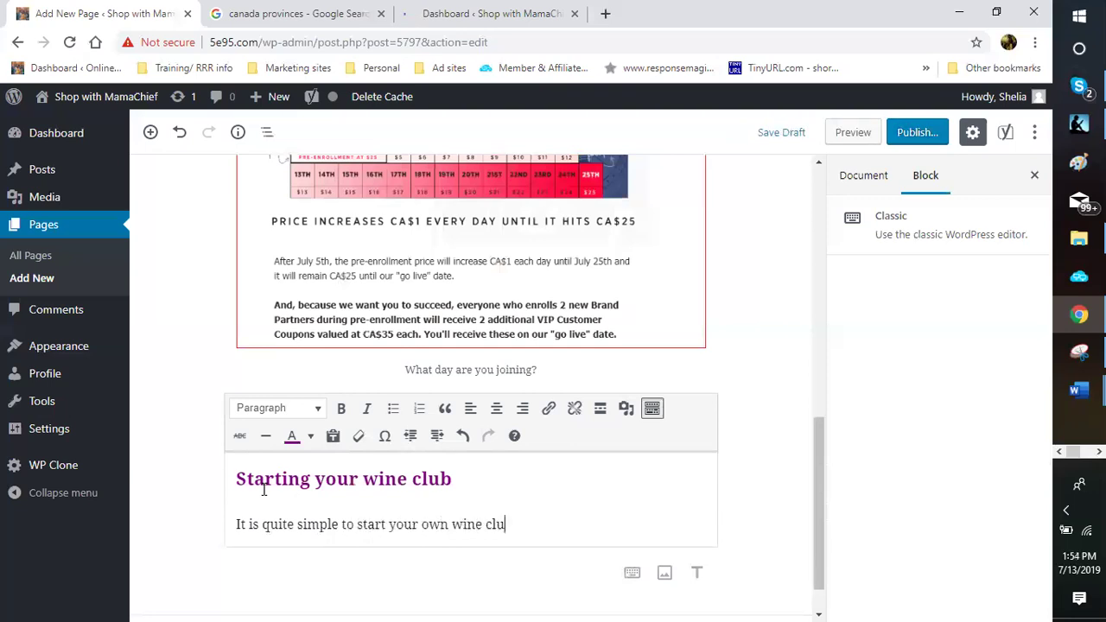
Add the sentence "Not only can you market in your own back yard, but five other countries as well." to the paragraph.
text(b. Not only can )
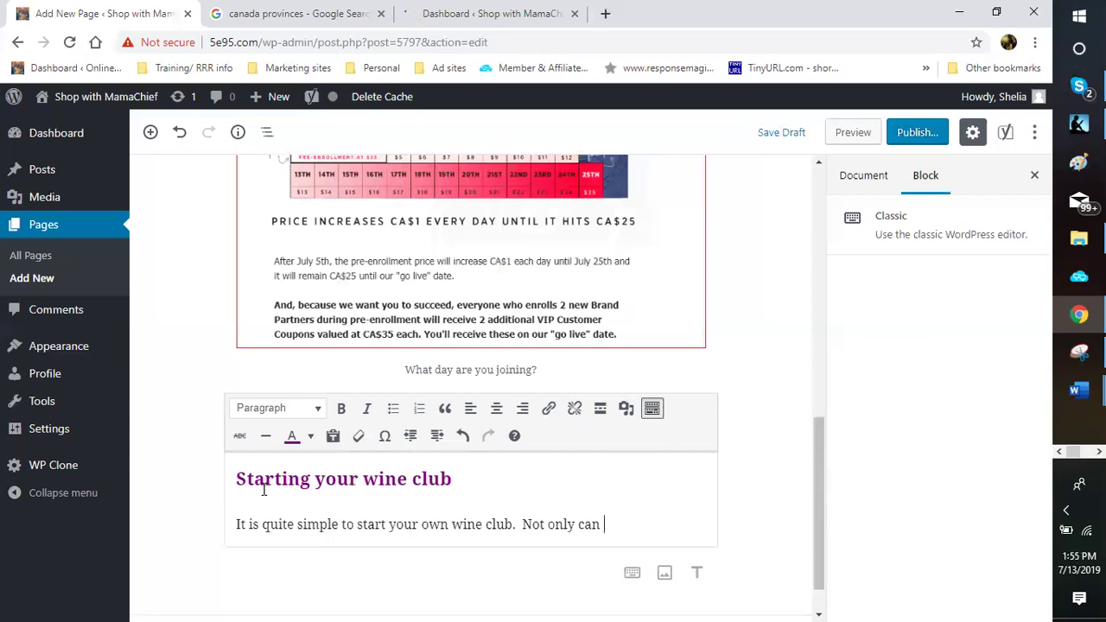
text(you market in )
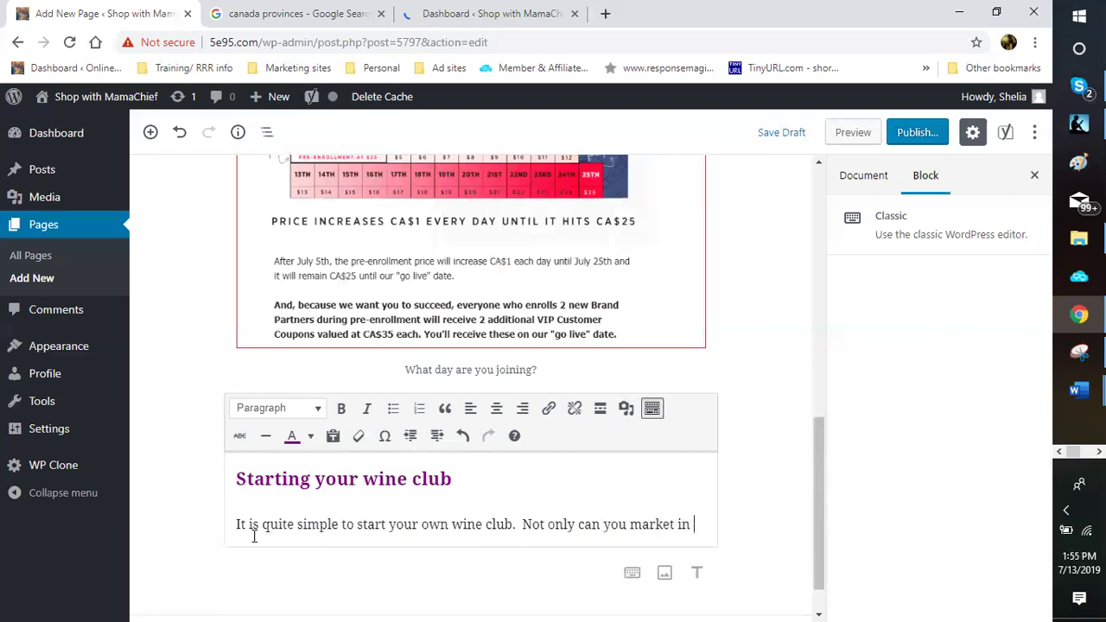
text(your own back your)
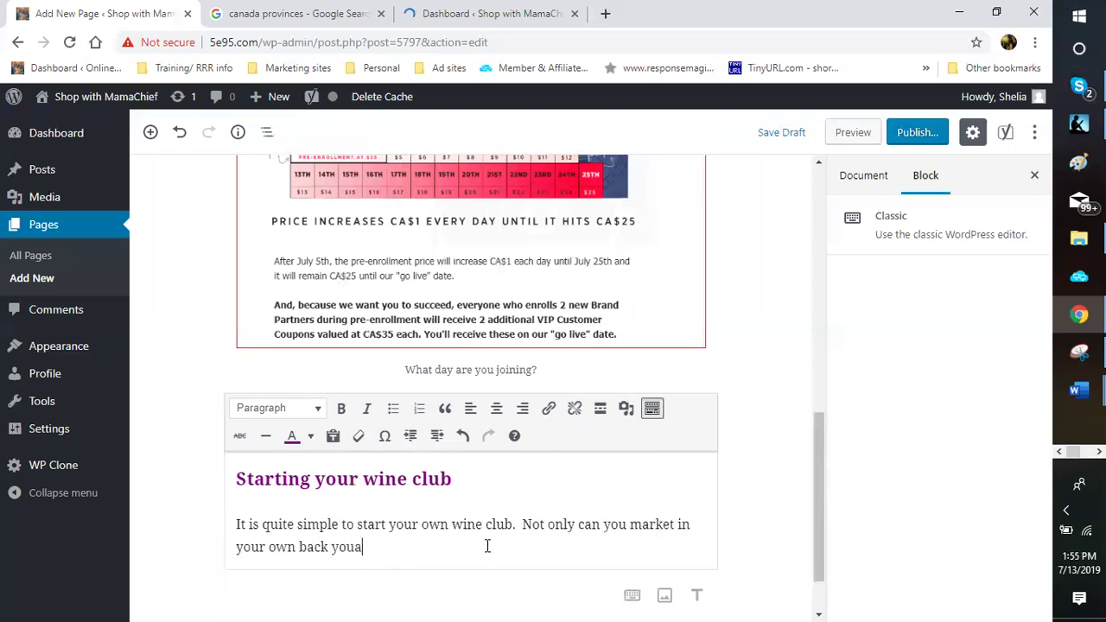
key(BackSpace)
key(BackSpace)
key(BackSpace)
text(ard, but fice other coun)
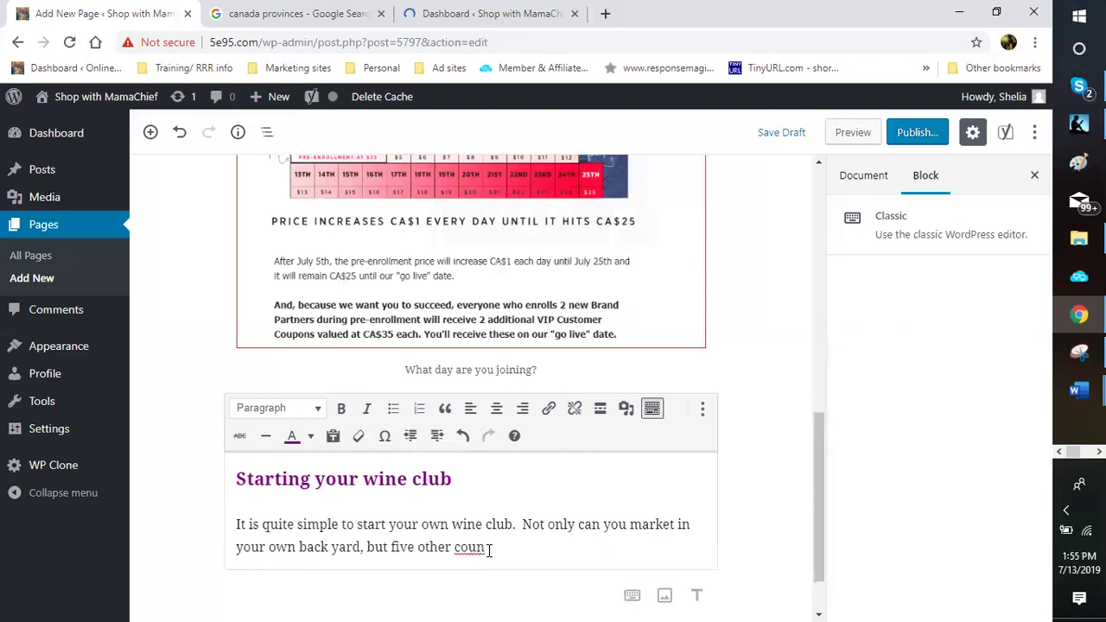
text(trie)
text(s as w)
text(ell.  Dependin)
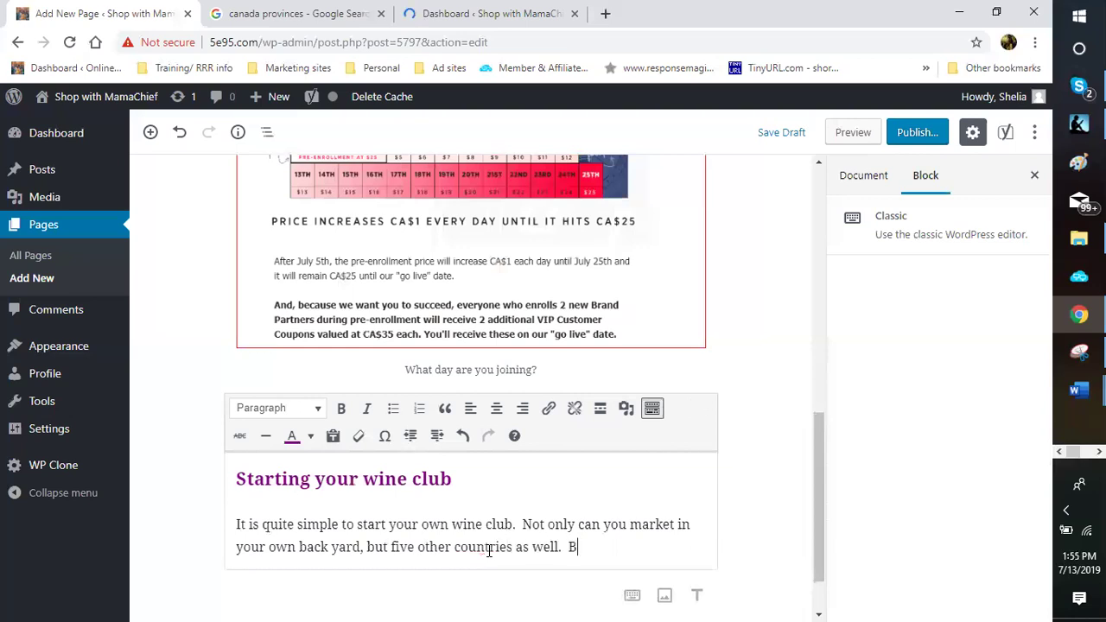
Begin the paragraph's third sentence with "Depending on your business preference,".
text(g on your)
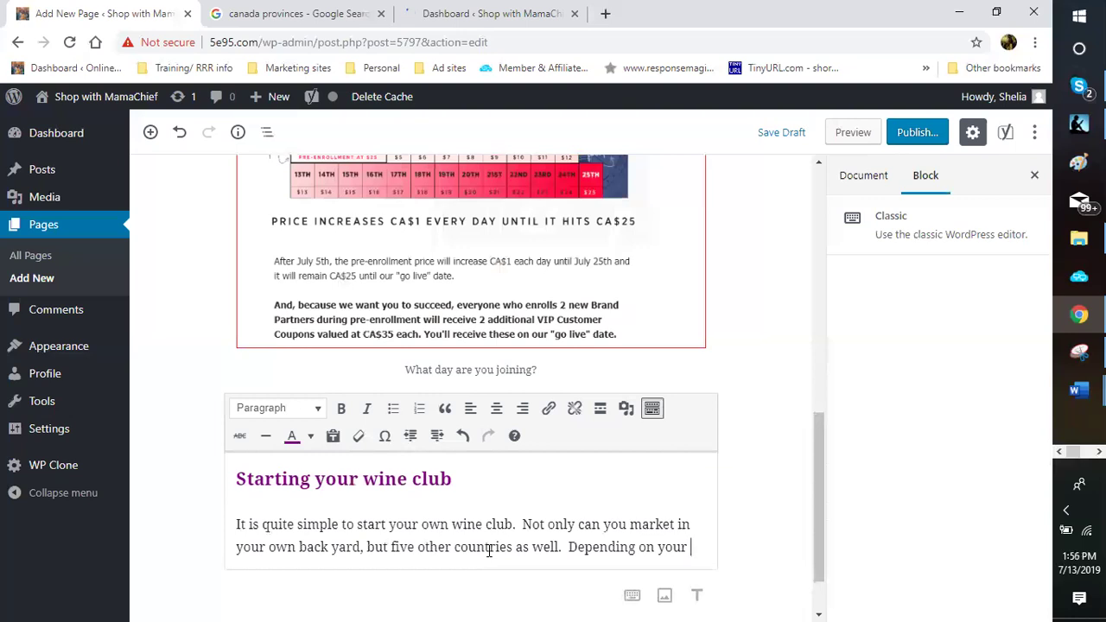
text(business)
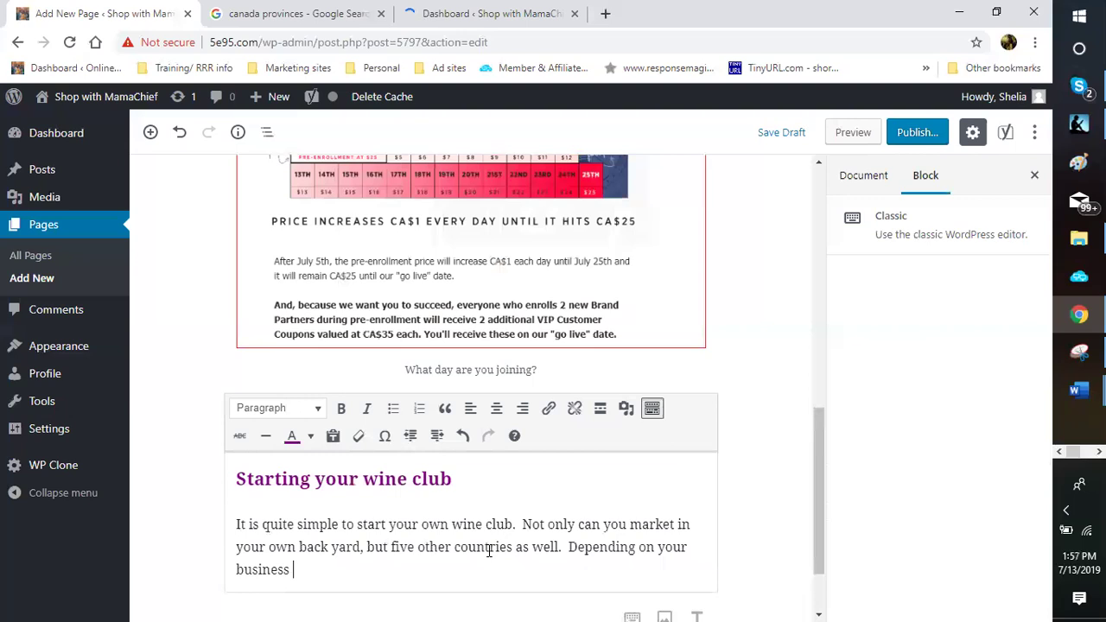
text(bu)
key(BackSpace)
key(BackSpace)
text(preference,)
scroll(406, 552, down, 2)
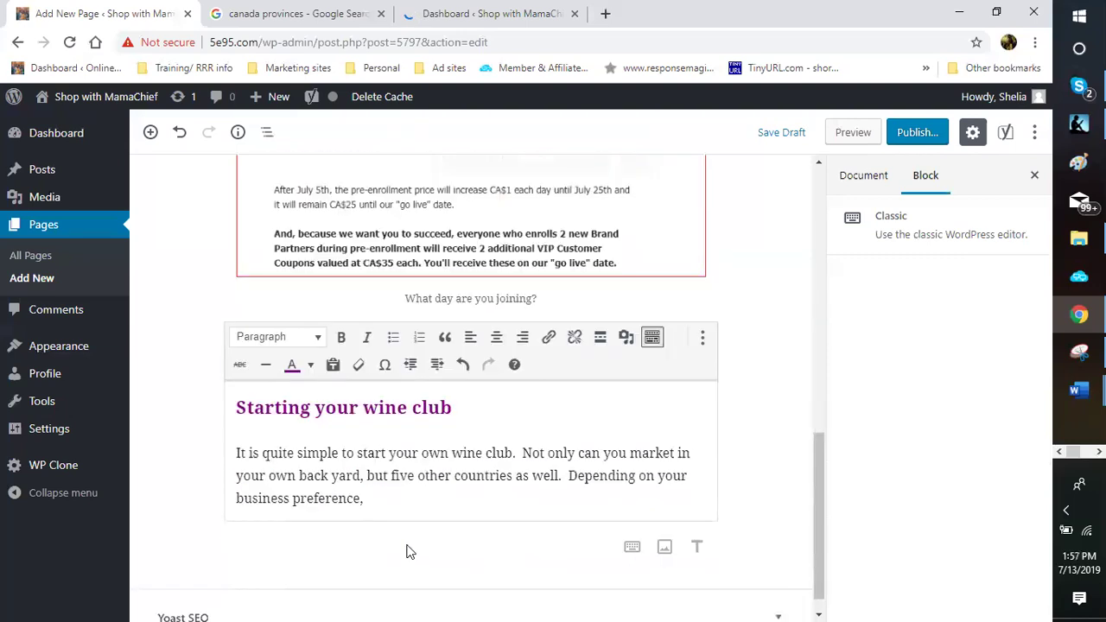
Finish the third sentence with "you have a couple of options.", leaving no blank line after it.
text(you have a coule)
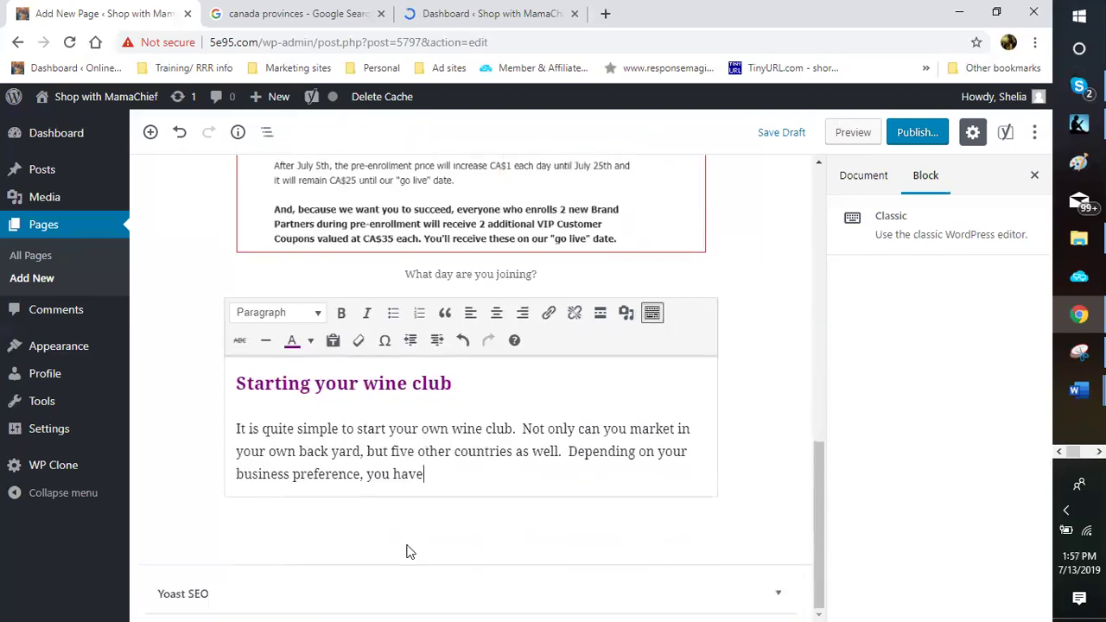
key(BackSpace)
key(BackSpace)
key(BackSpace)
text(l)
key(BackSpace)
click(508, 496)
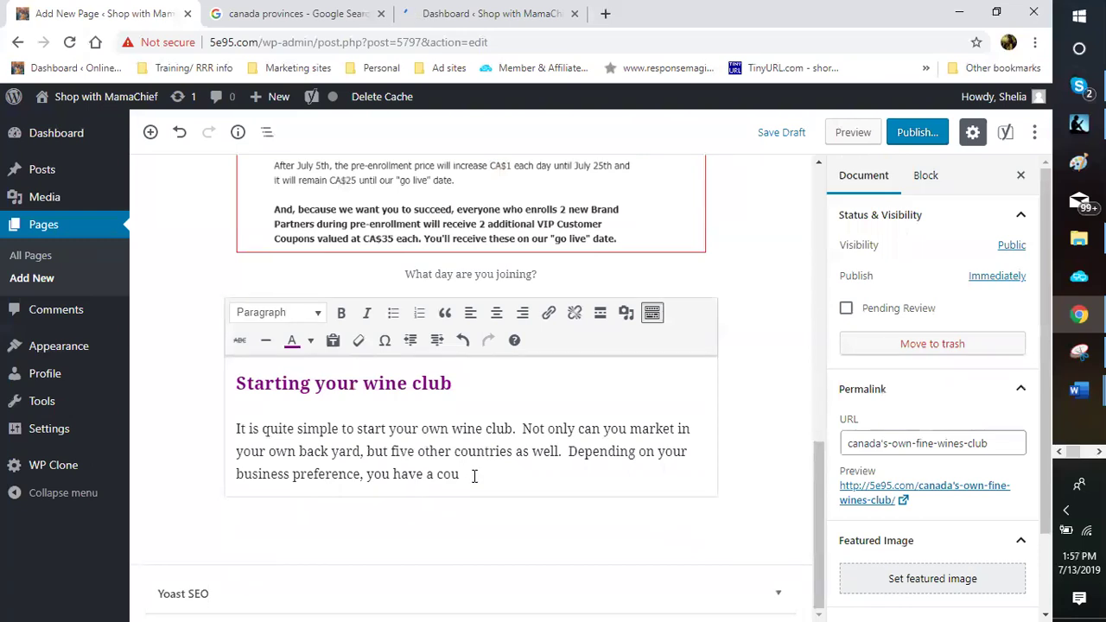
click(473, 475)
text(ple of p)
key(BackSpace)
text(option.)
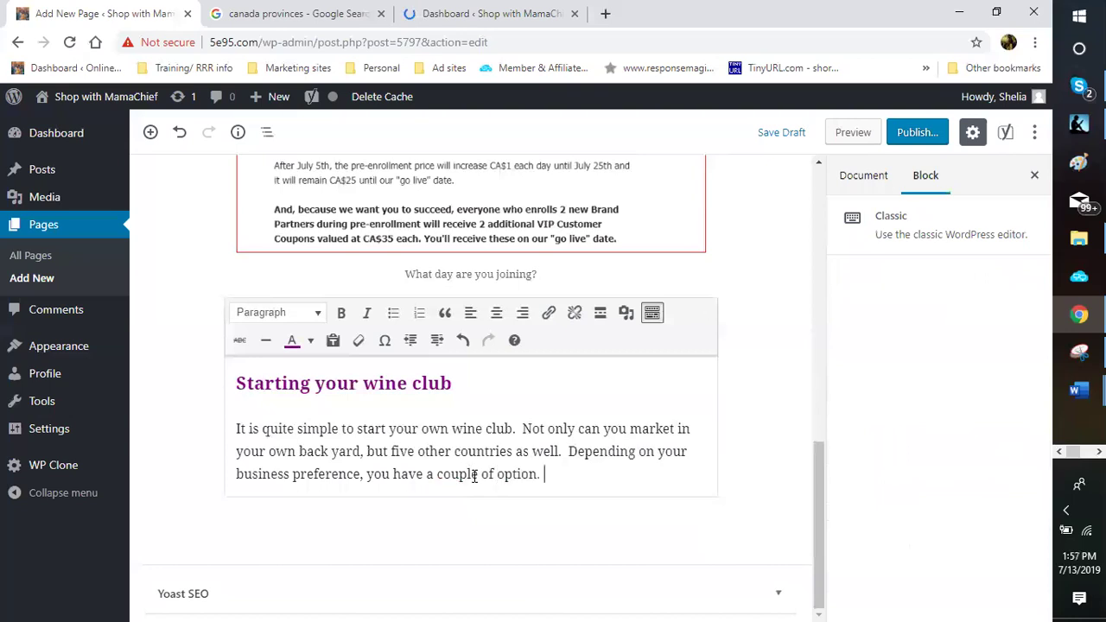
key(BackSpace)
key(BackSpace)
key(BackSpace)
text(ns.)
key(BackSpace)
key(BackSpace)
text(s.)
key(Return)
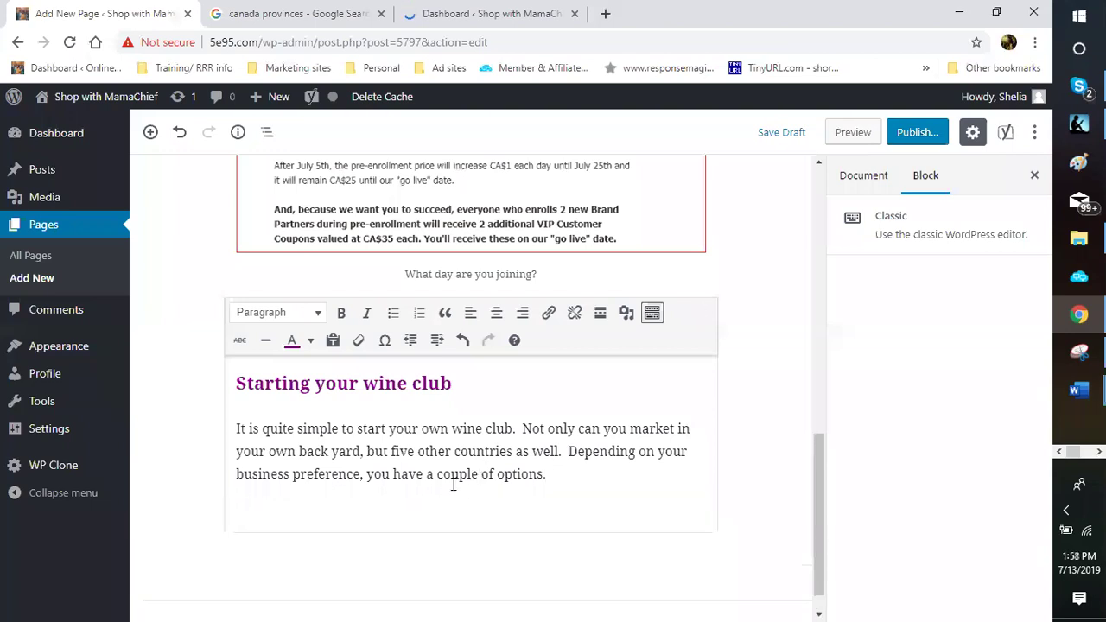
scroll(453, 484, down, 1)
key(BackSpace)
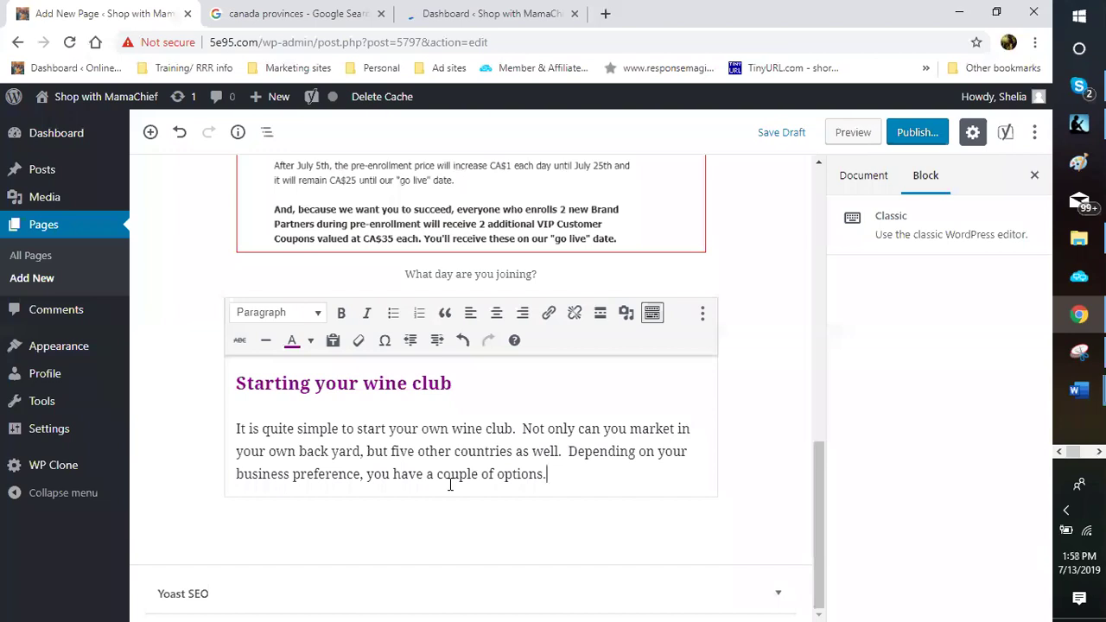
Add an image block below the "Starting your wine club" text and open the media library for it.
mouse_move(363, 512)
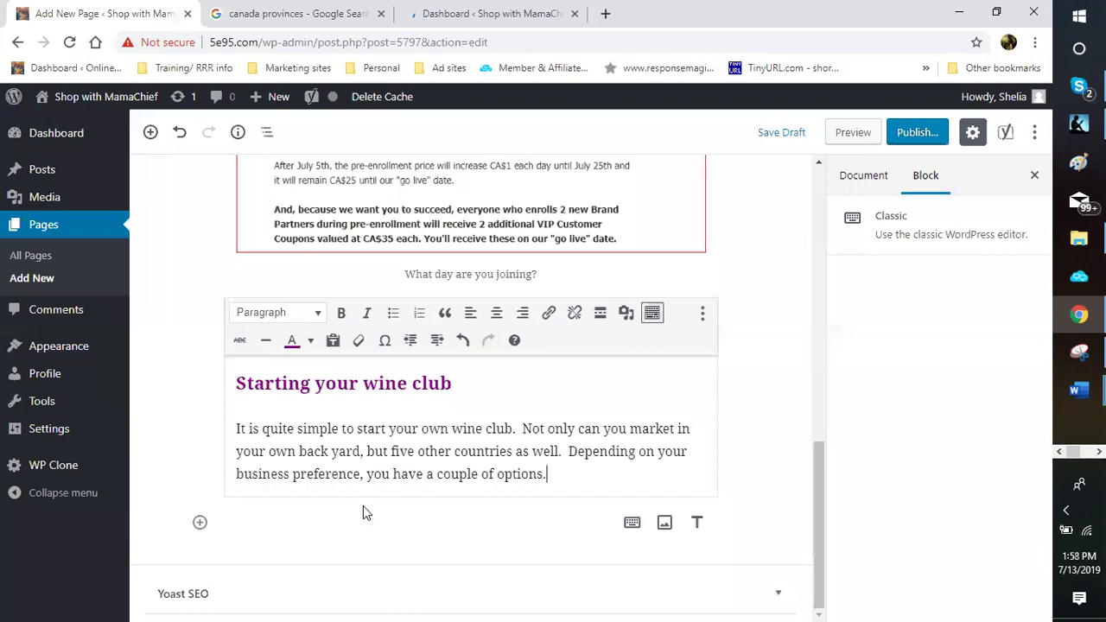
click(200, 525)
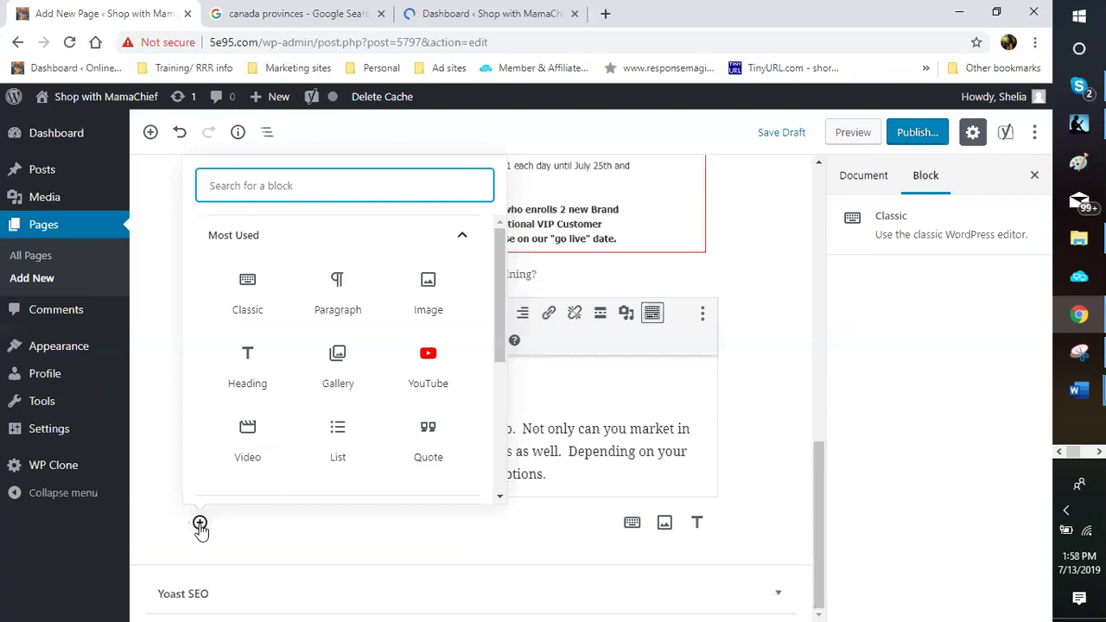
click(428, 292)
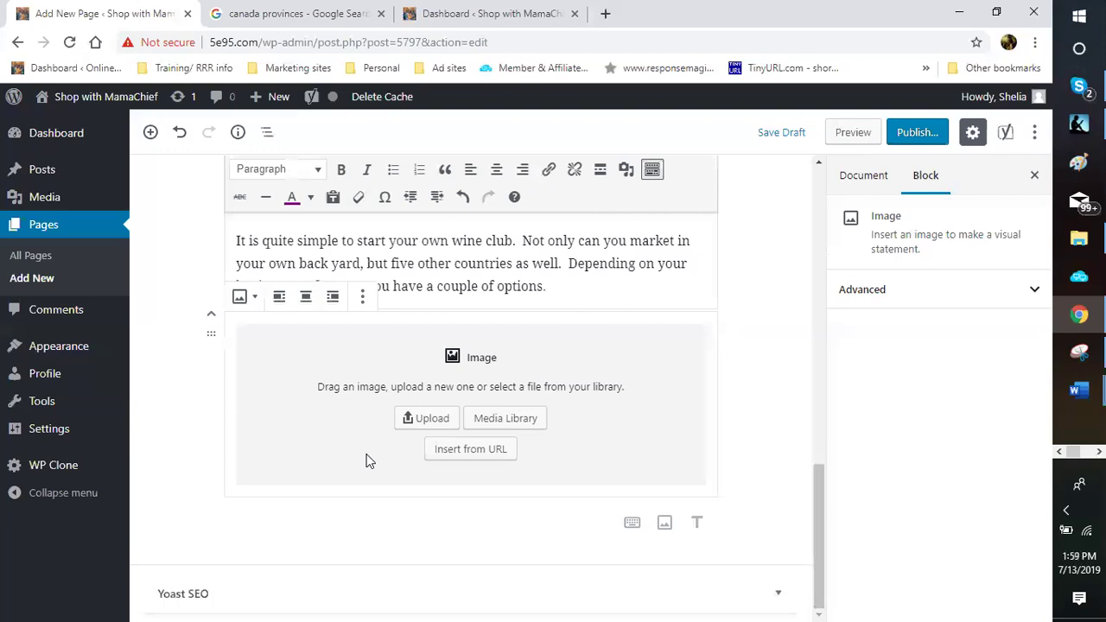
click(513, 418)
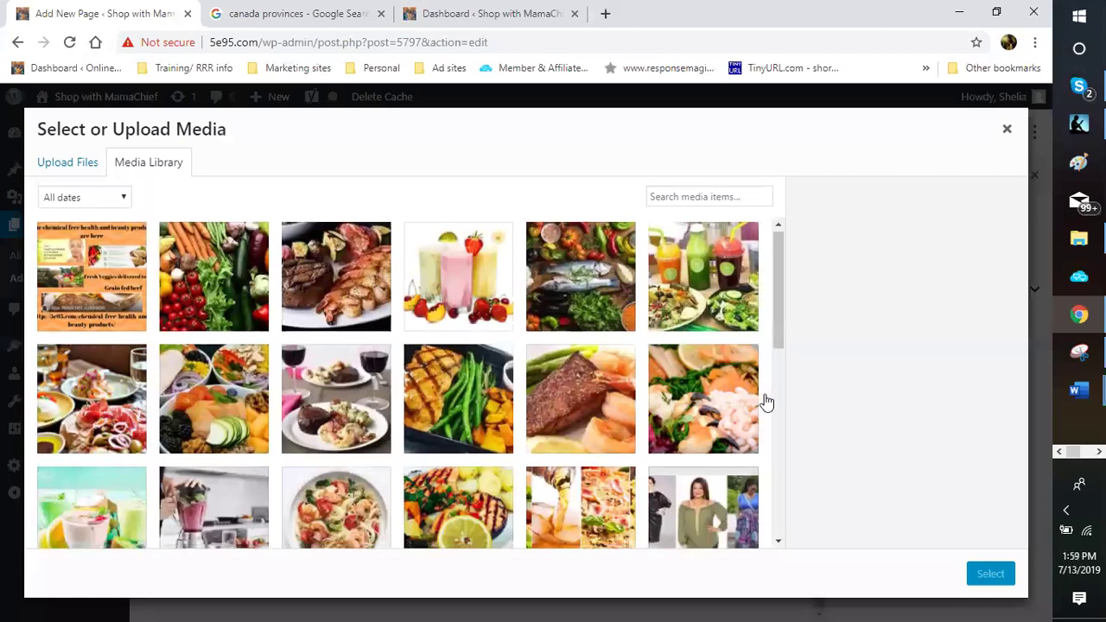
Find the Elite Wine Lover image dc-canada-price2.png in the media library and insert it into the image block.
scroll(765, 402, down, 3)
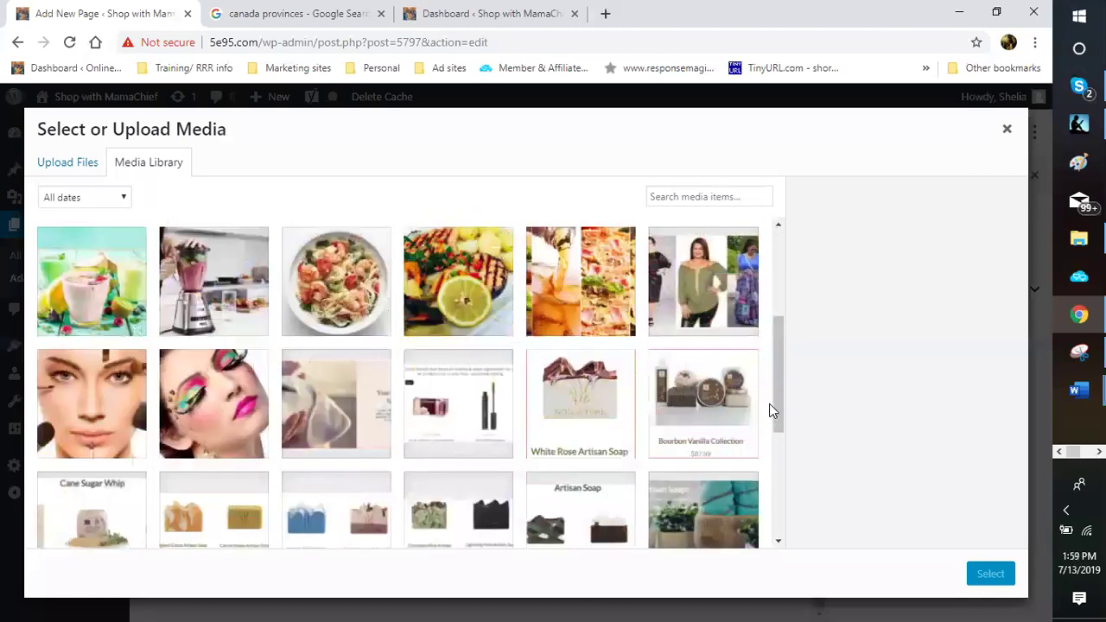
scroll(769, 404, down, 10)
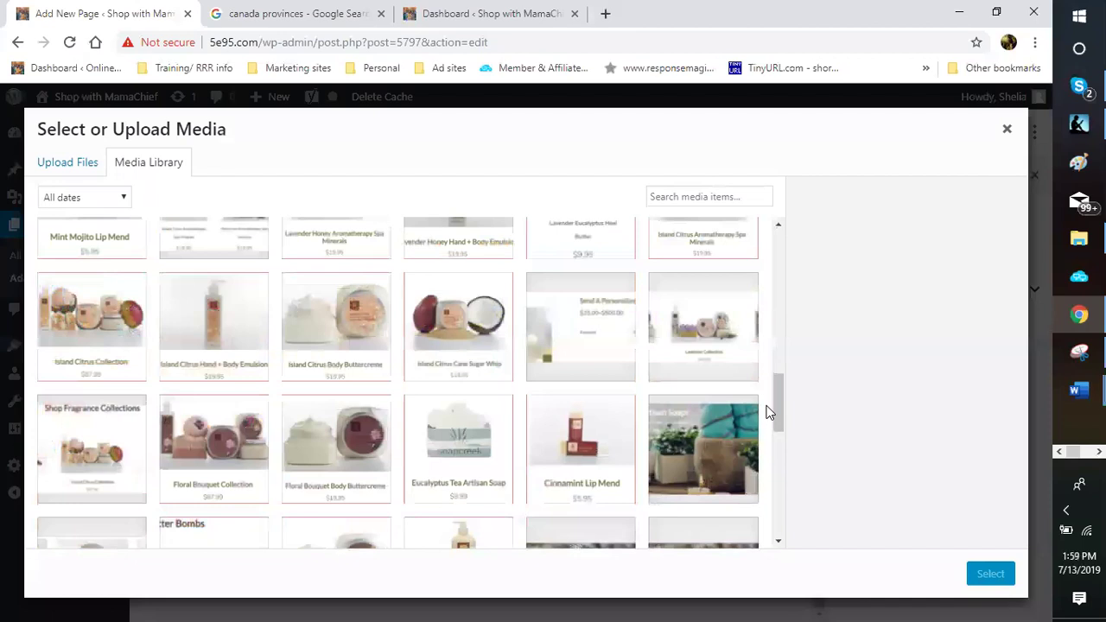
scroll(769, 413, down, 1)
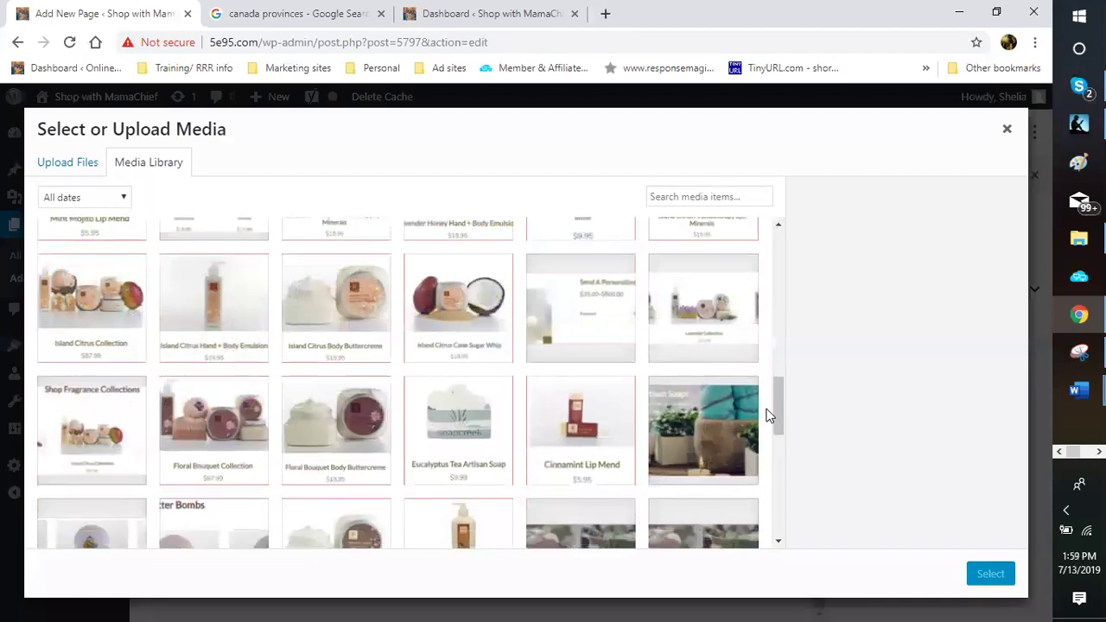
scroll(768, 415, down, 4)
scroll(765, 415, down, 2)
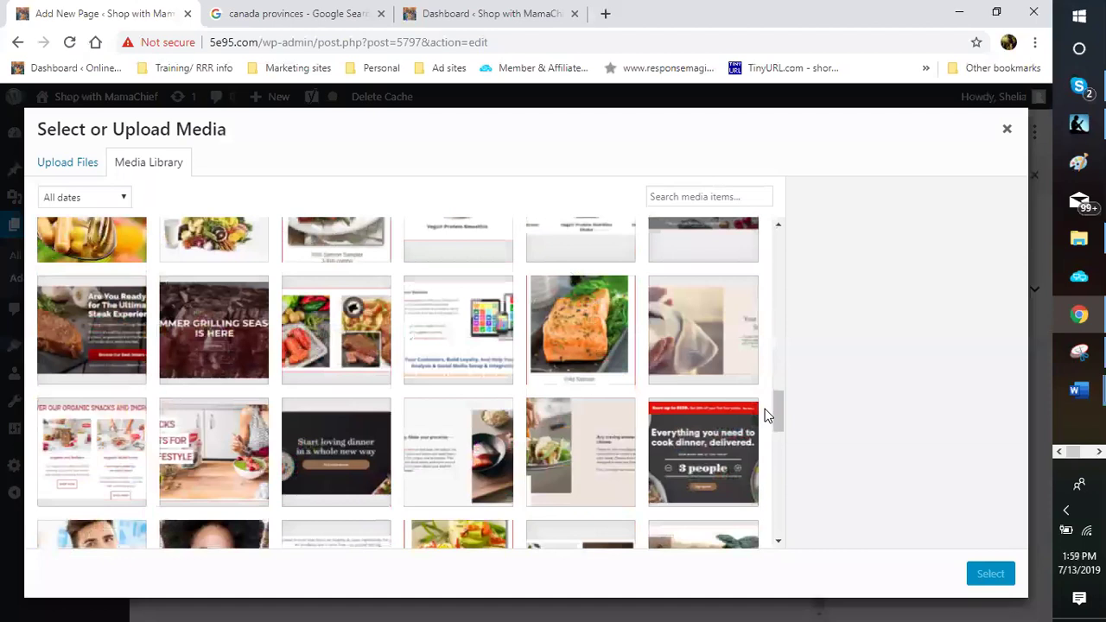
scroll(767, 413, down, 3)
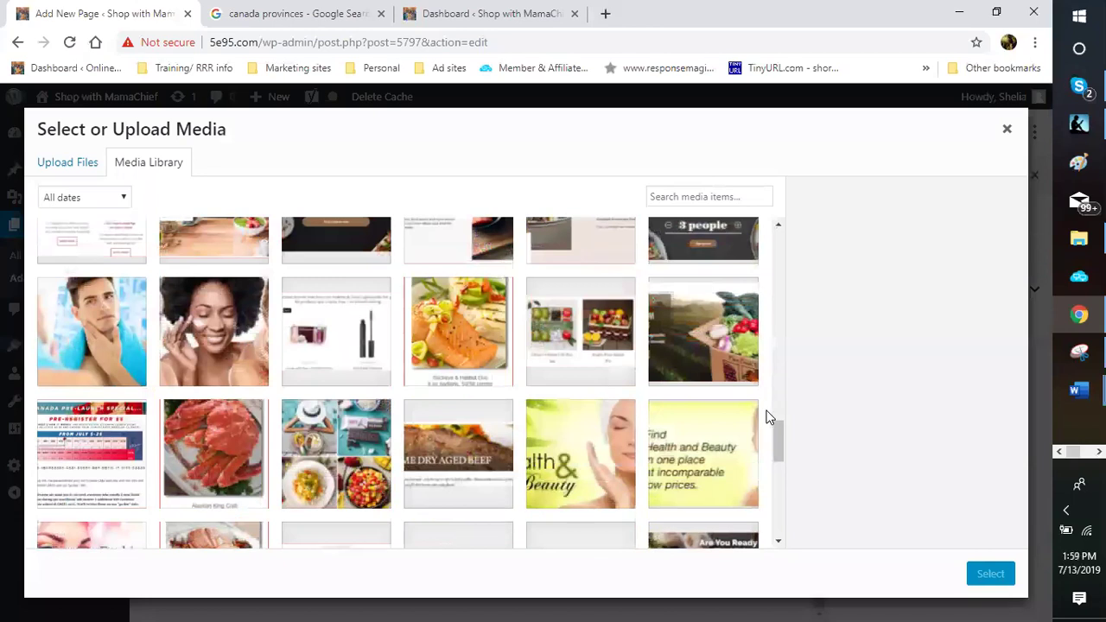
scroll(768, 416, down, 3)
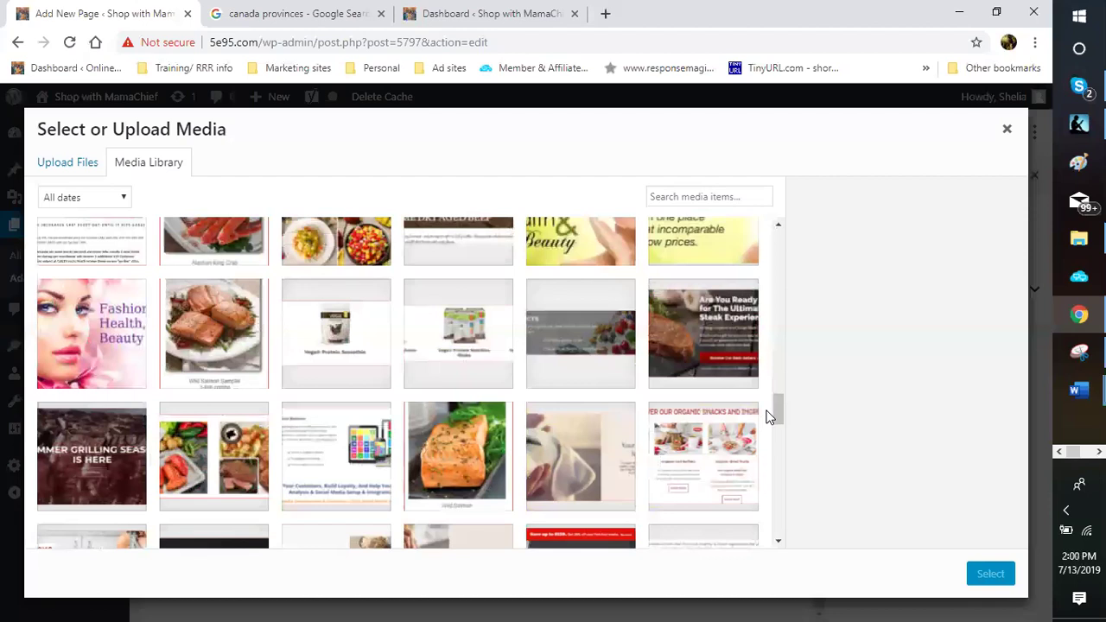
scroll(769, 417, down, 1)
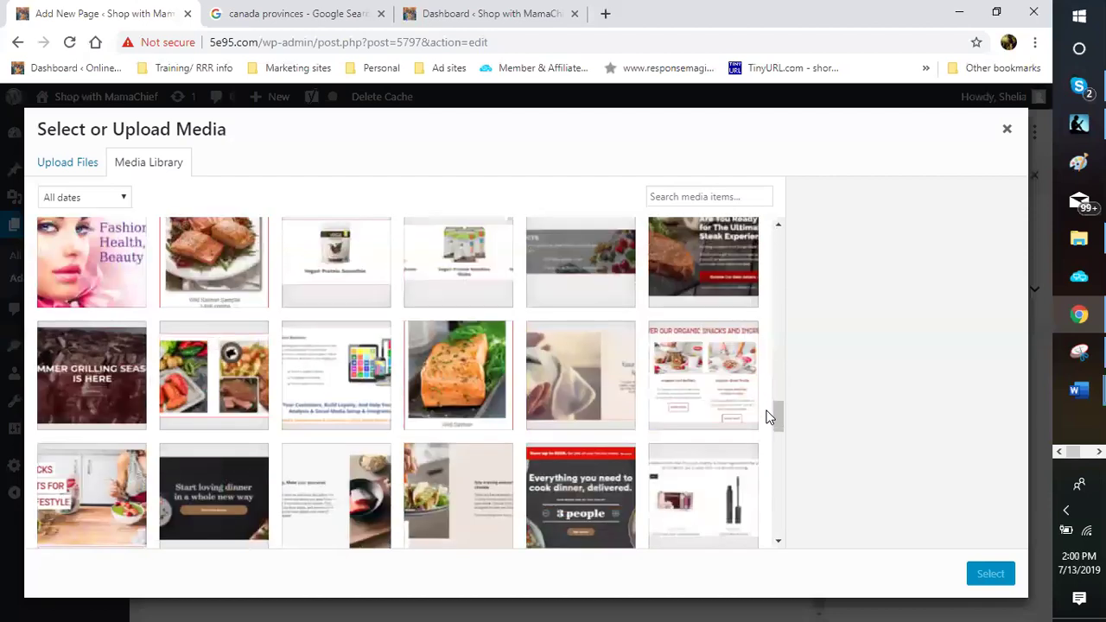
scroll(769, 418, down, 2)
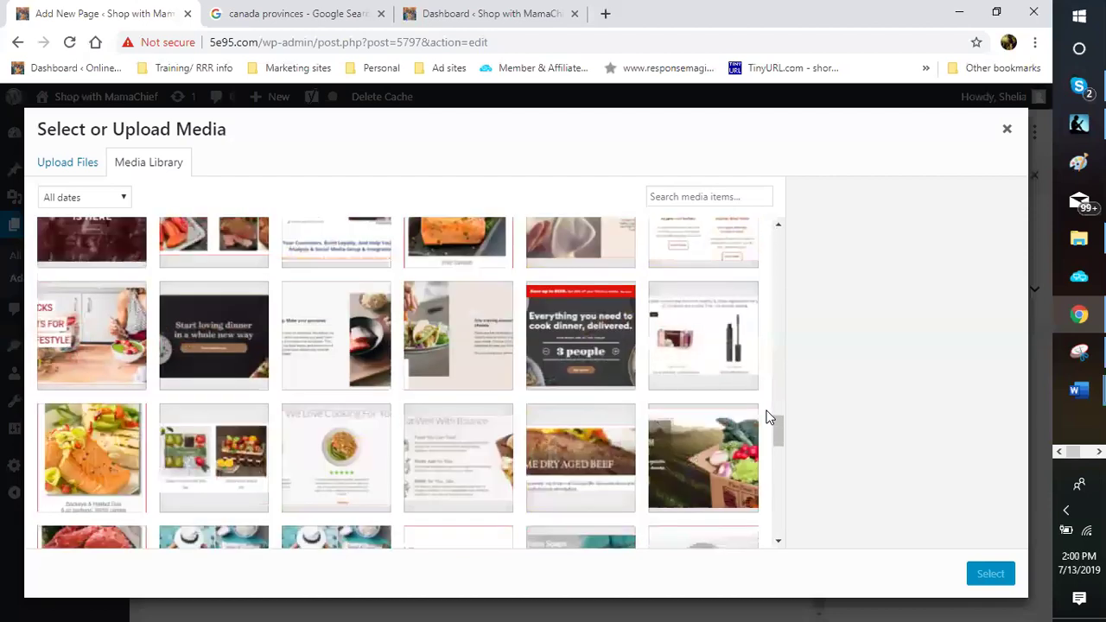
scroll(769, 419, down, 2)
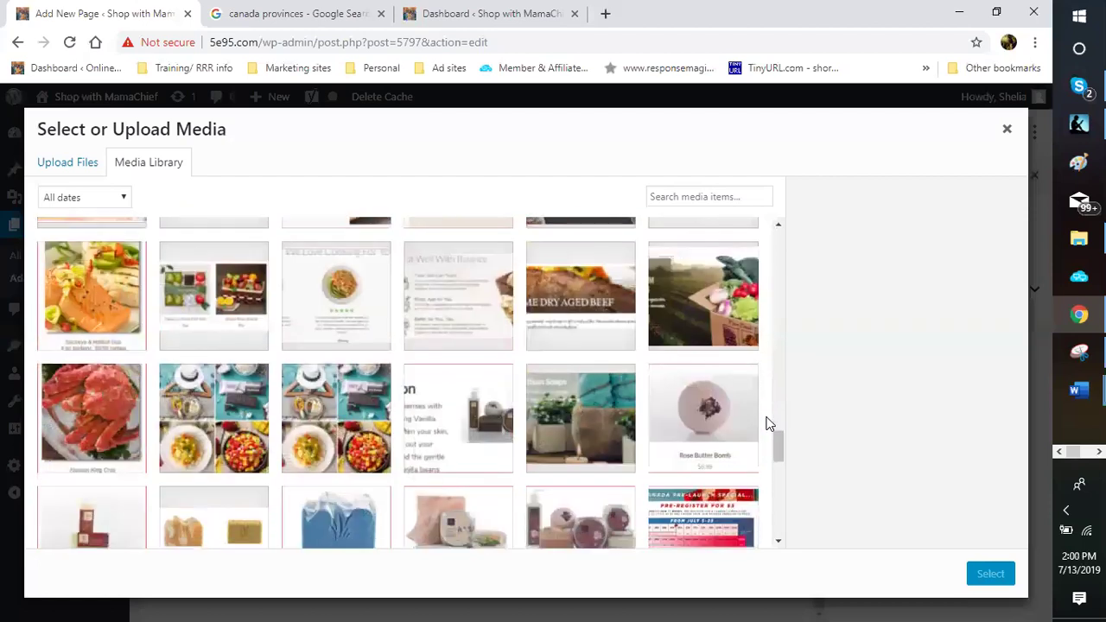
scroll(769, 424, down, 3)
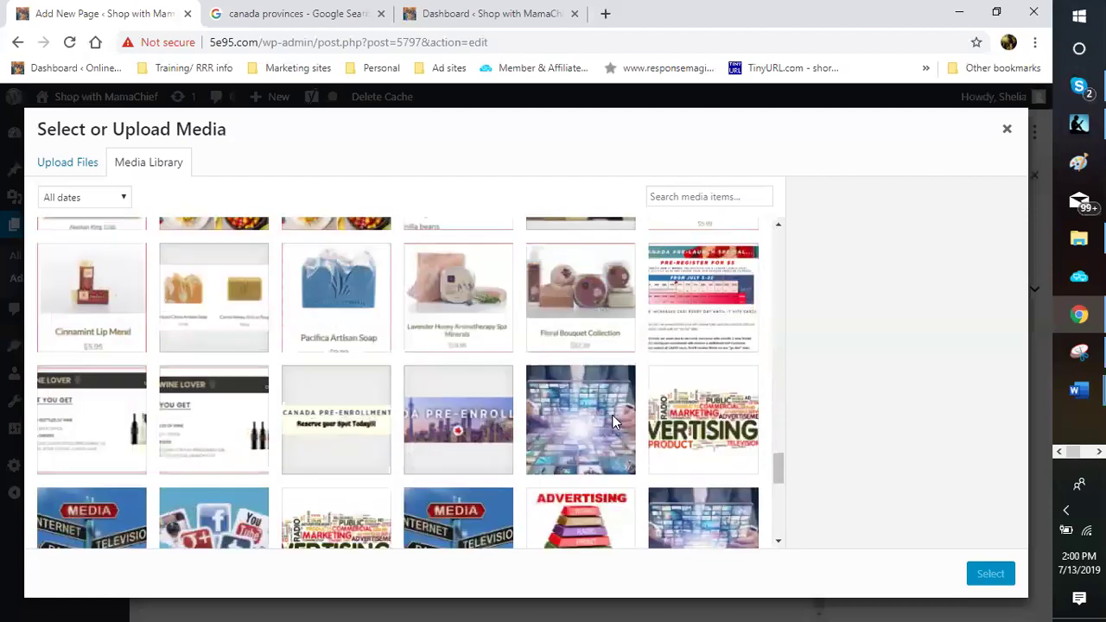
click(68, 443)
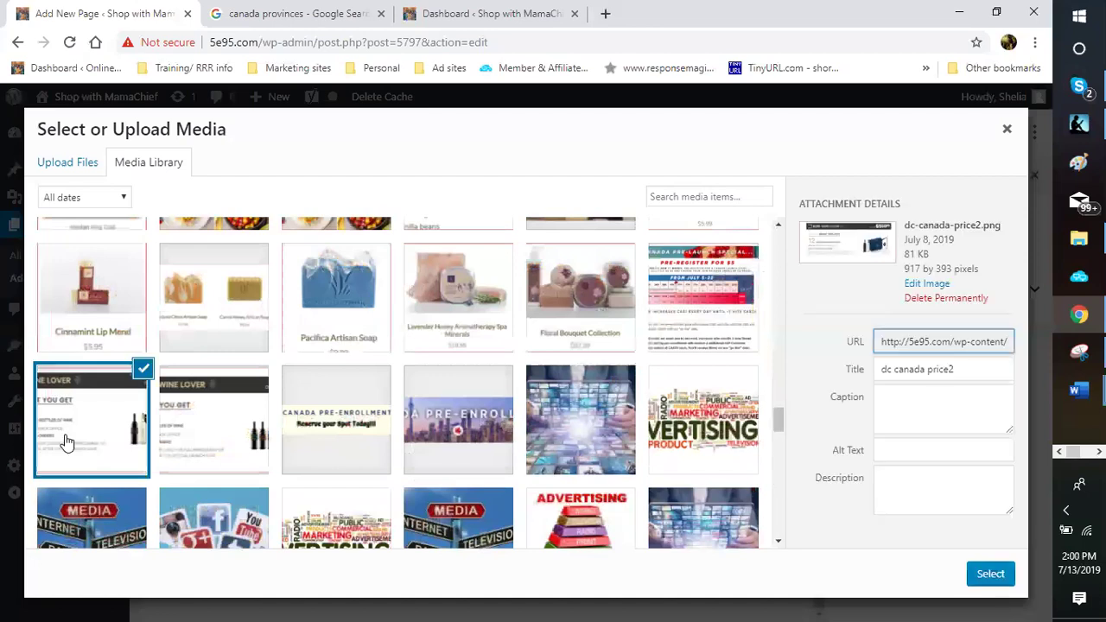
click(996, 582)
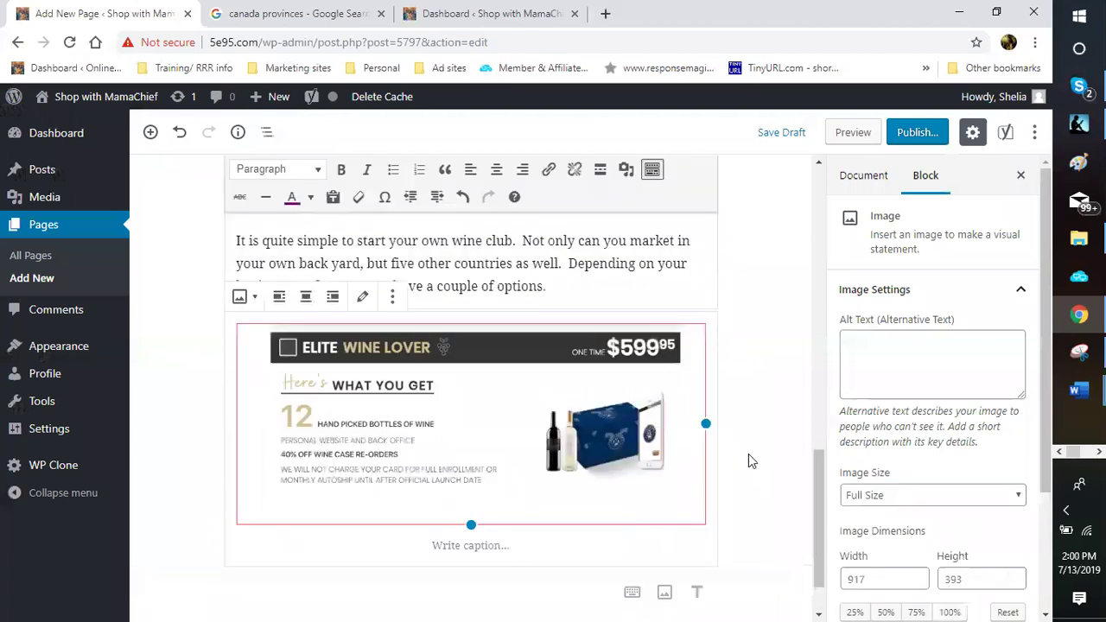
Add another image block below the Elite Wine Lover image and insert dc-canada-price1.png from the media library.
scroll(698, 506, down, 1)
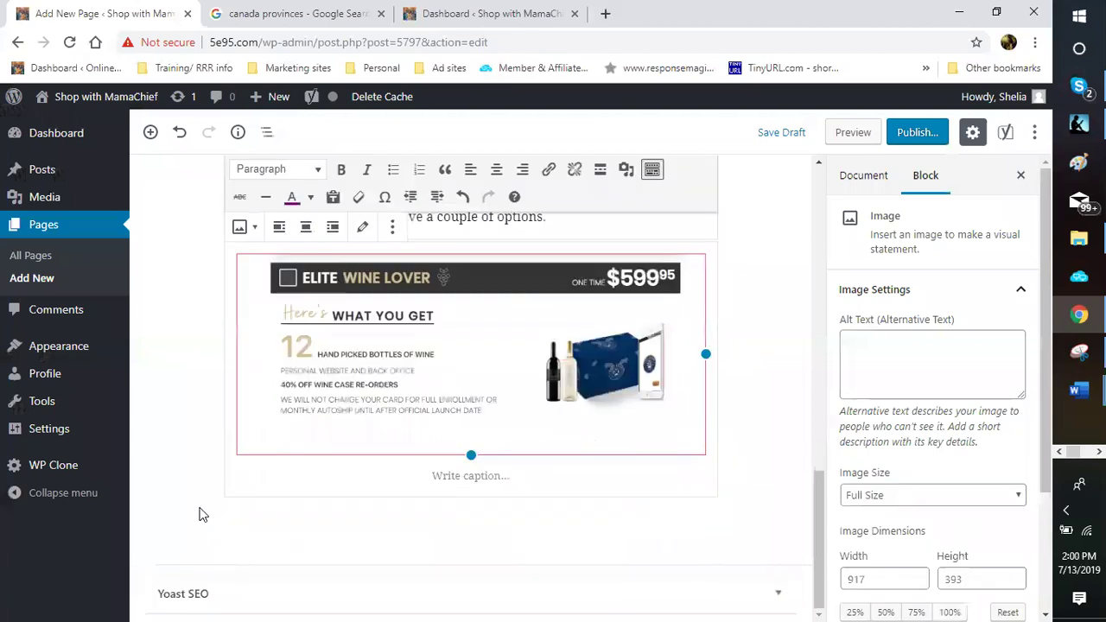
mouse_move(197, 541)
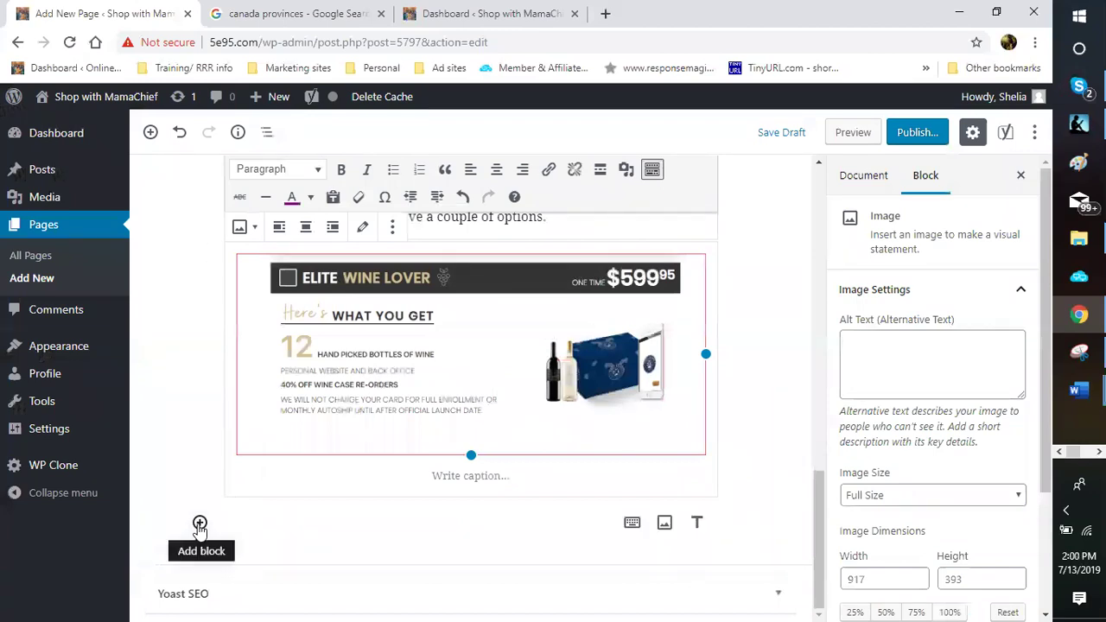
click(200, 524)
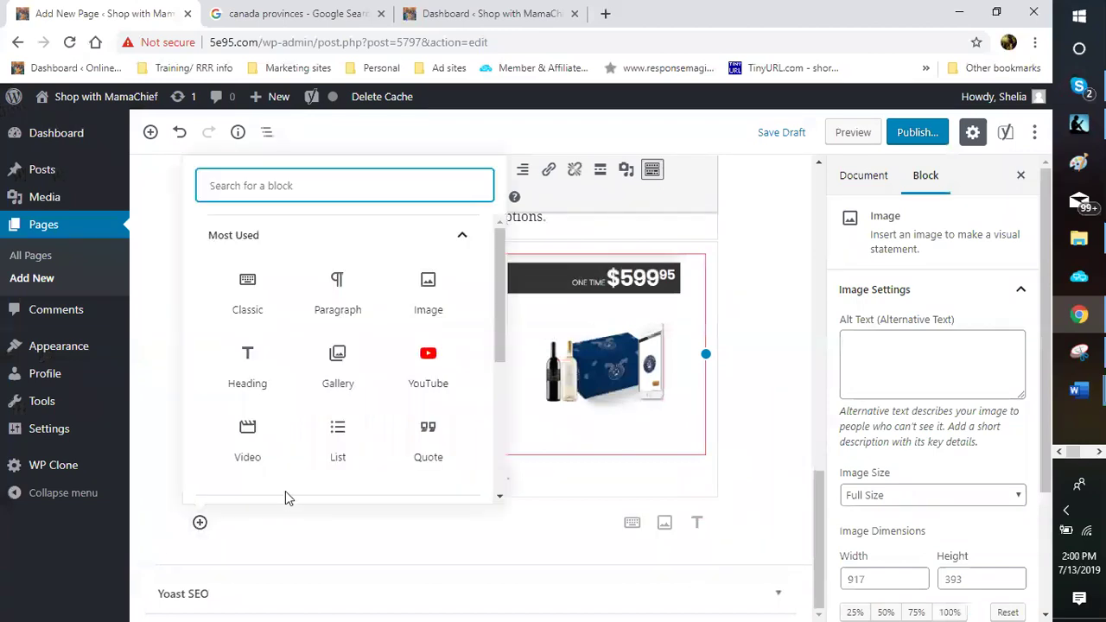
click(427, 292)
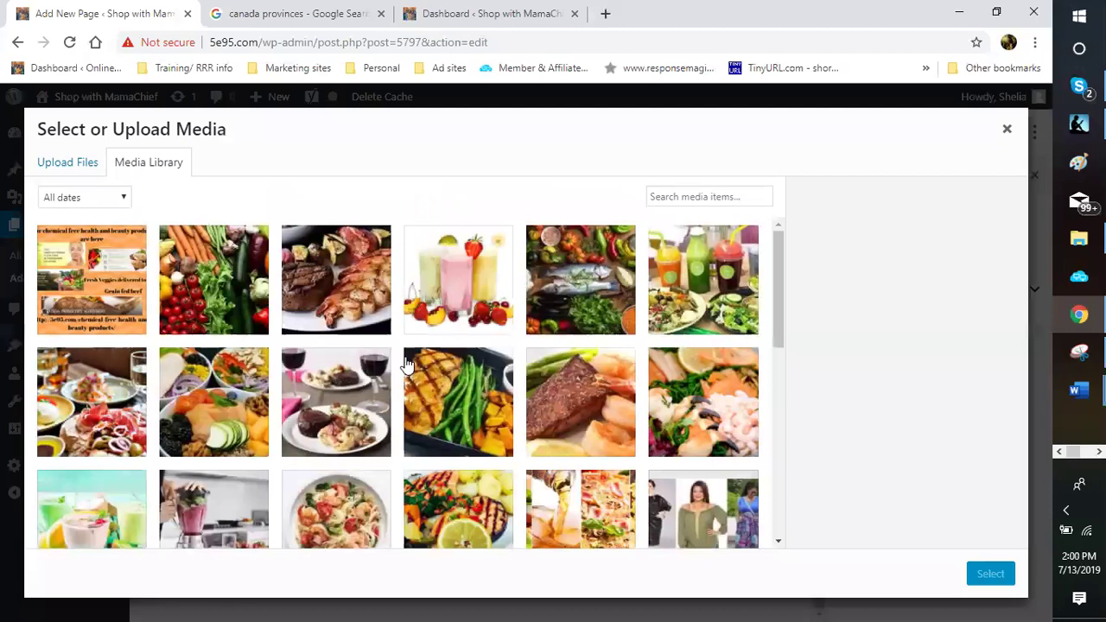
scroll(384, 384, down, 10)
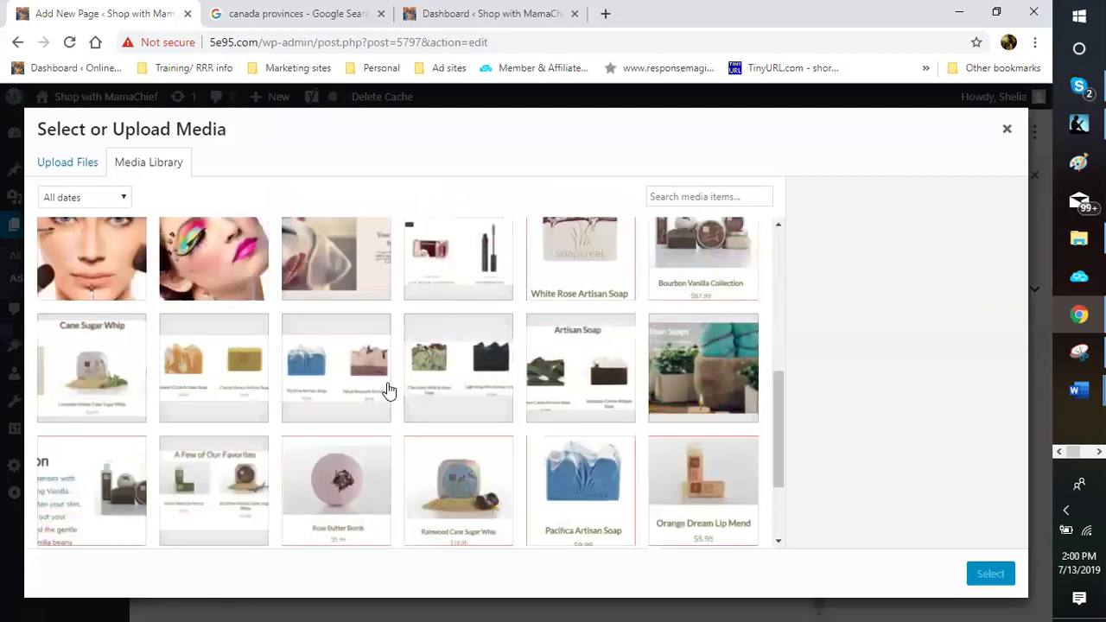
scroll(384, 396, down, 5)
scroll(384, 395, down, 3)
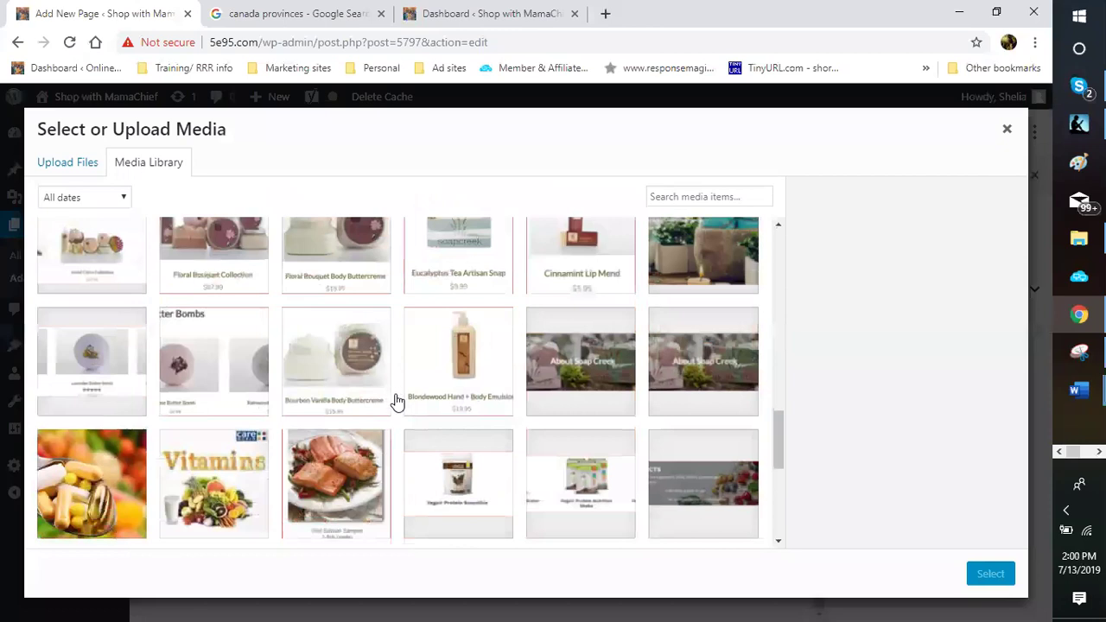
scroll(394, 399, down, 8)
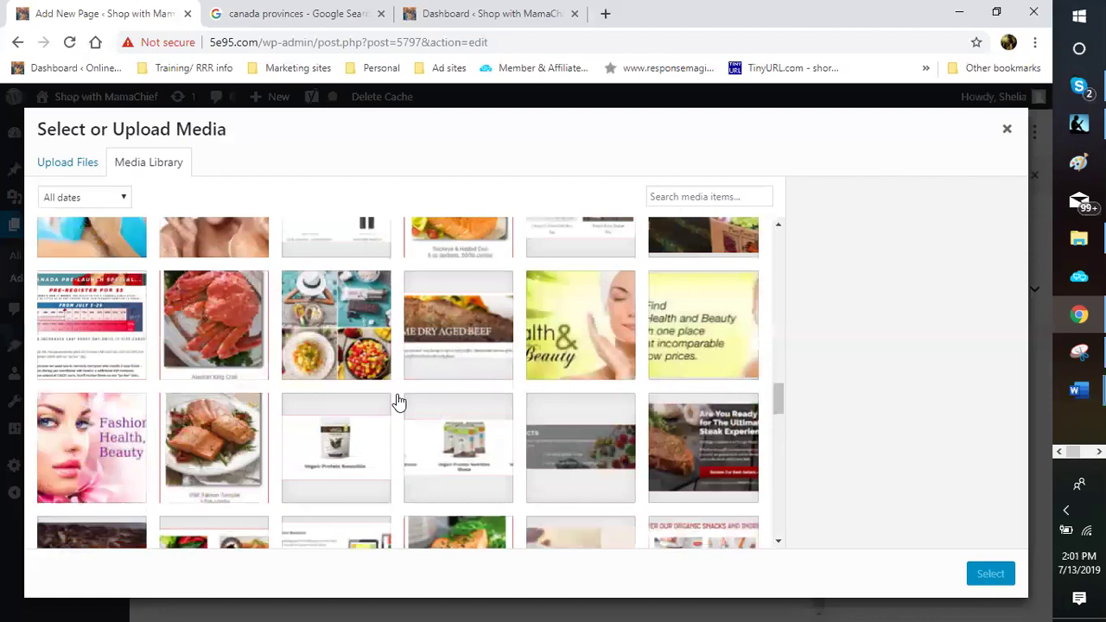
scroll(396, 401, down, 10)
scroll(393, 402, down, 5)
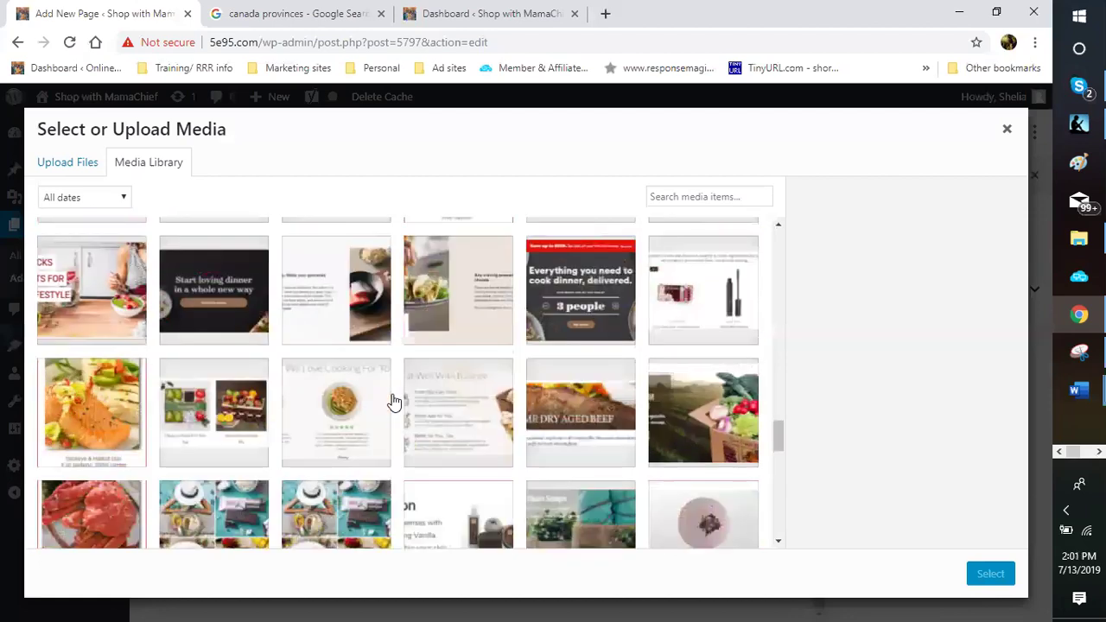
scroll(170, 429, down, 10)
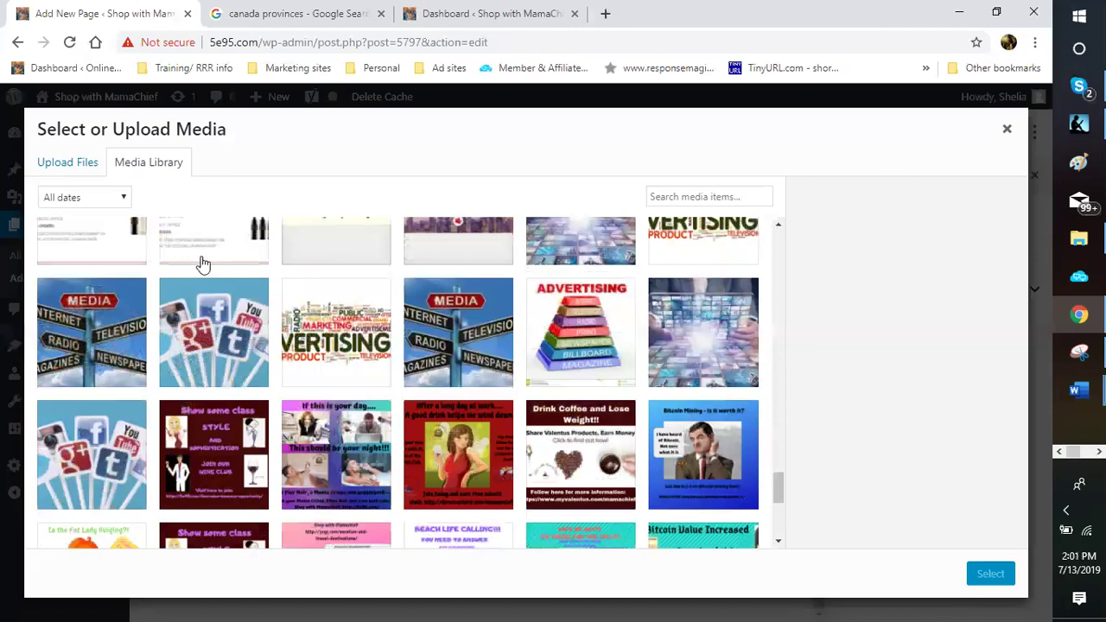
click(204, 259)
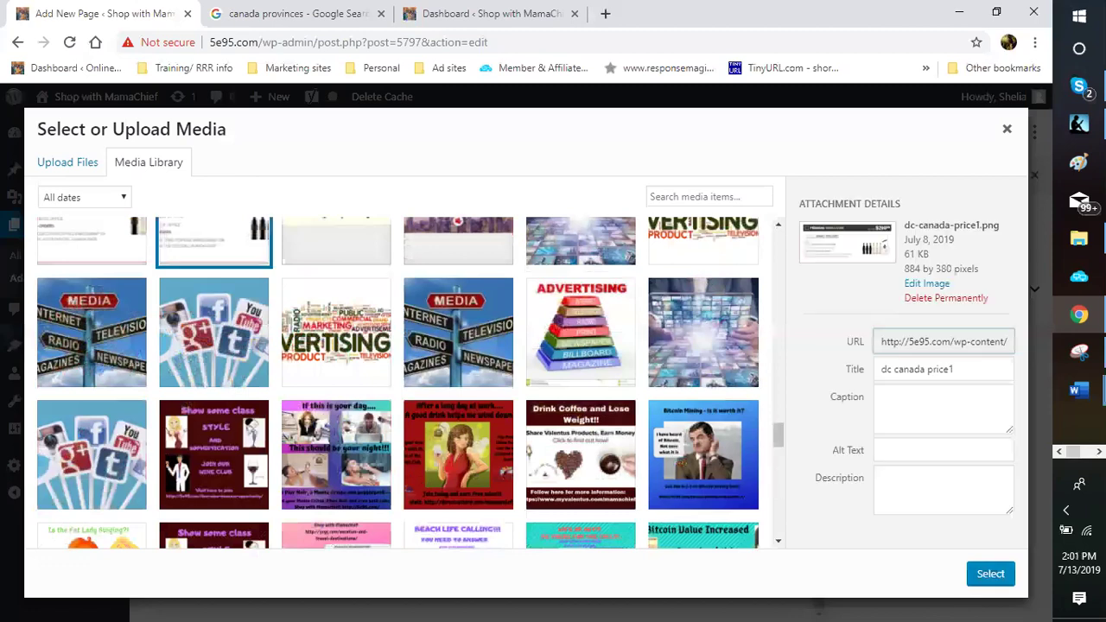
click(992, 574)
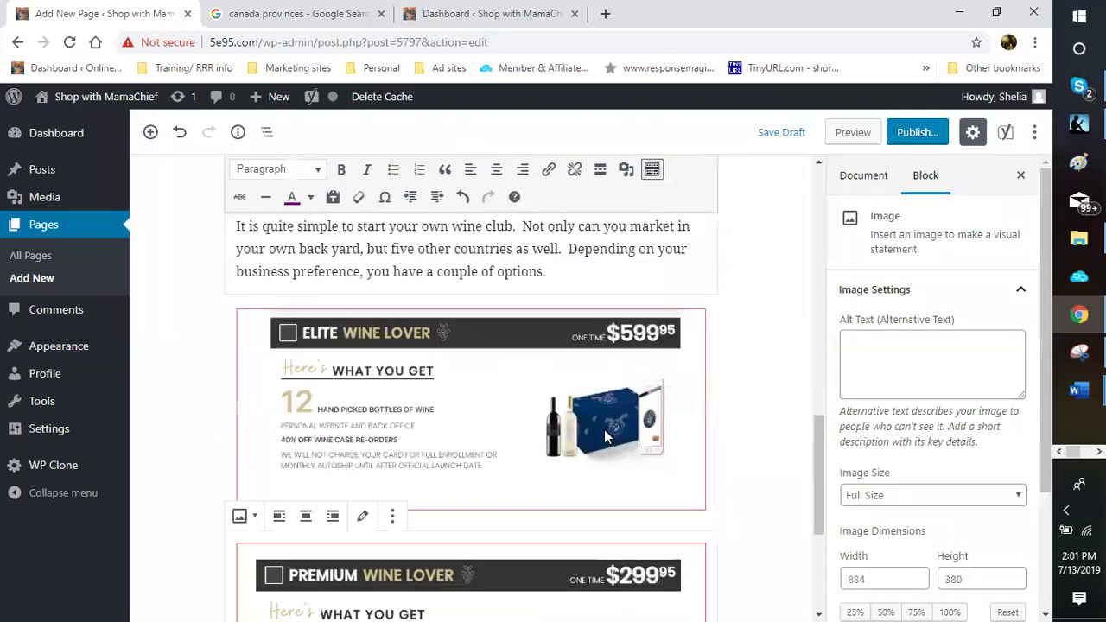
Add a Classic block below the Premium Wine Lover image and place the cursor in its text area.
scroll(599, 449, down, 2)
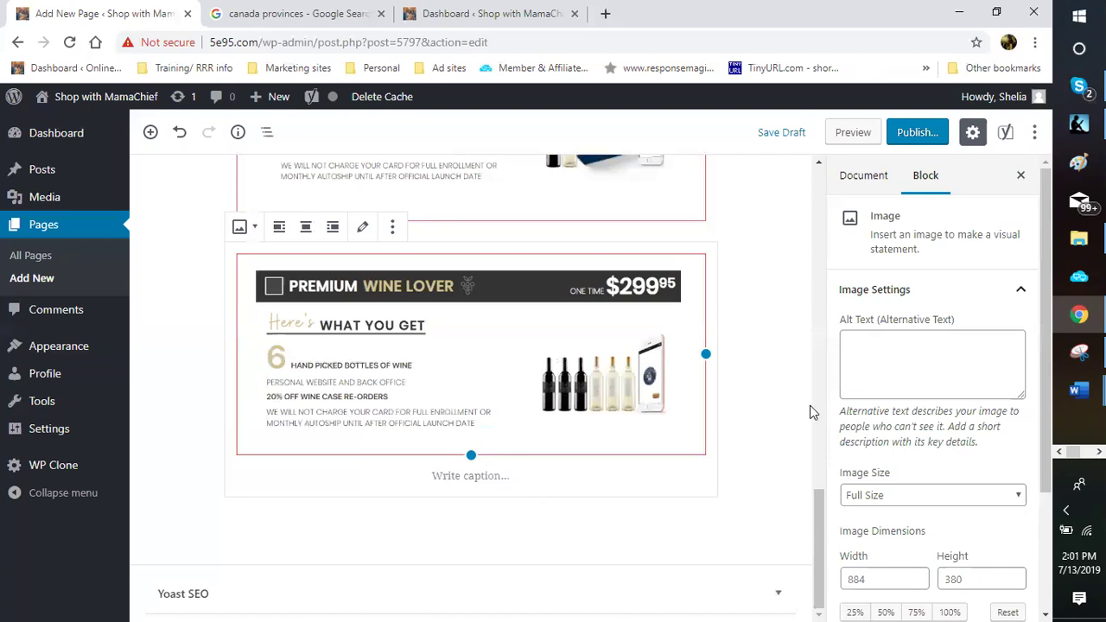
scroll(776, 404, up, 1)
scroll(775, 406, up, 7)
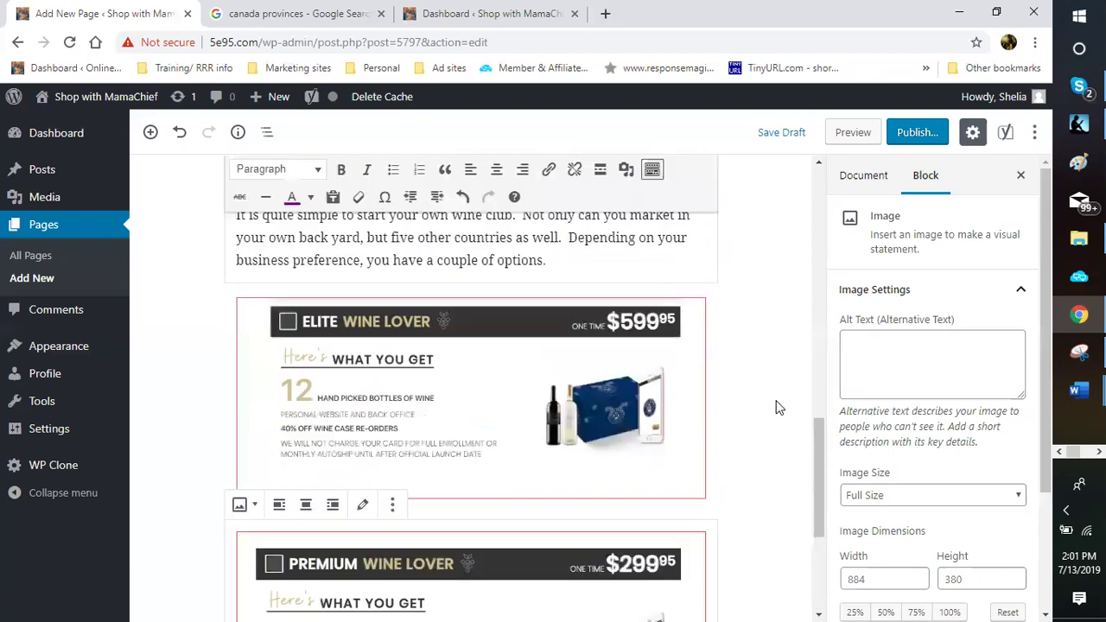
scroll(775, 410, down, 4)
scroll(774, 413, down, 4)
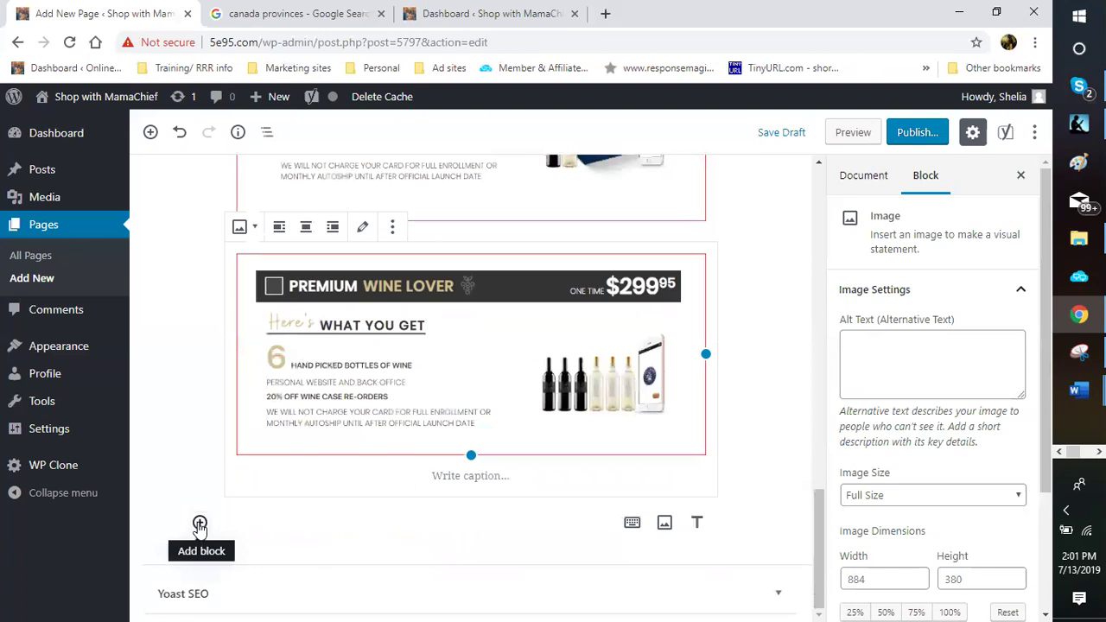
click(199, 525)
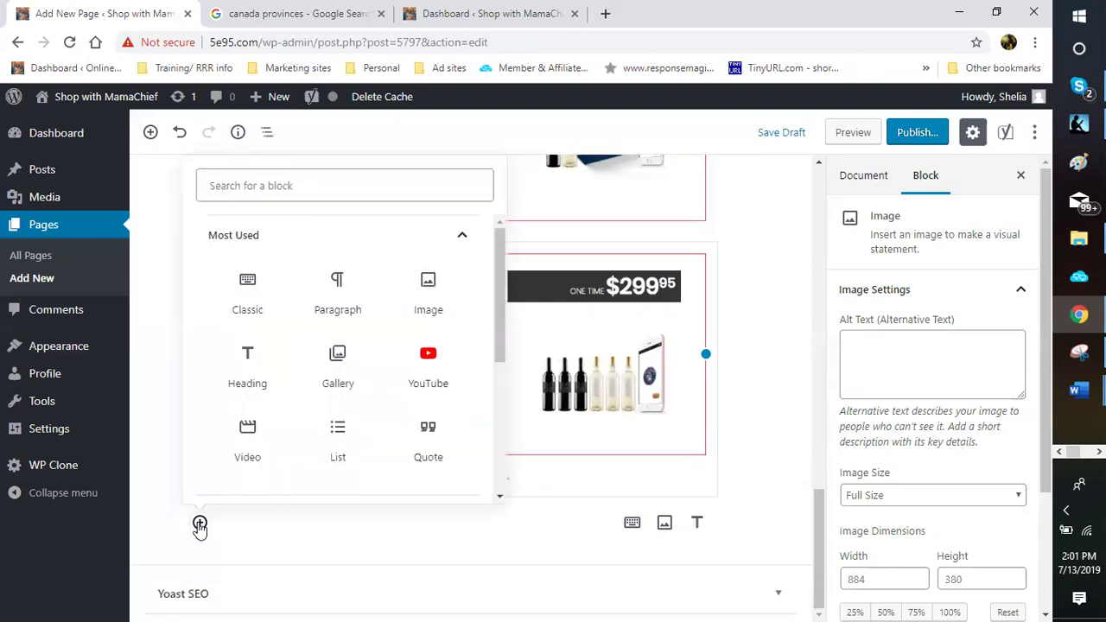
click(247, 294)
click(291, 543)
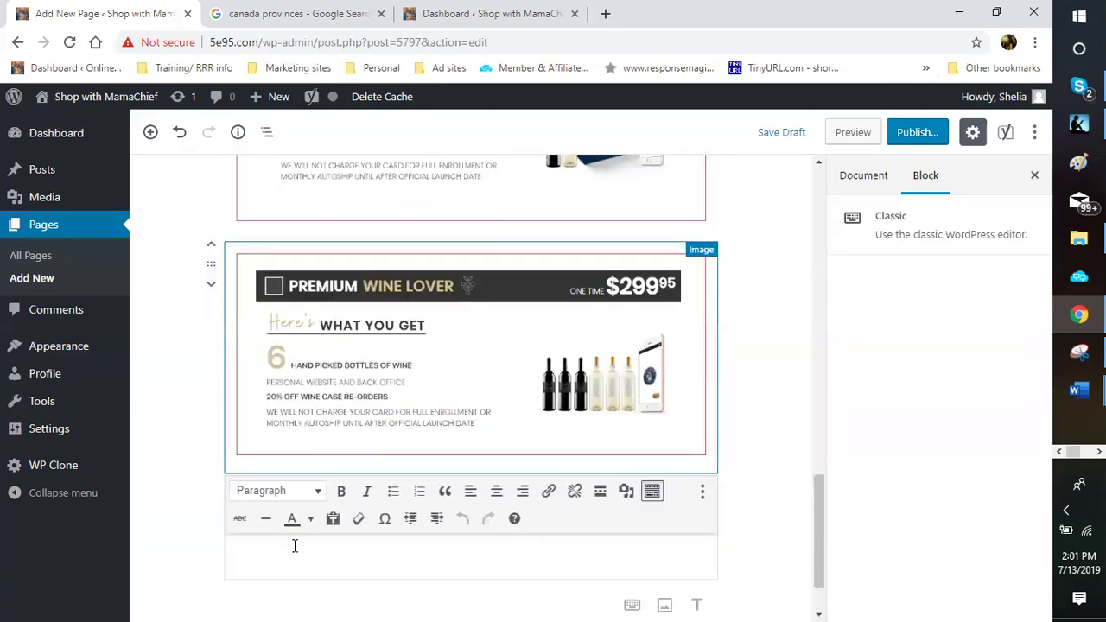
click(296, 544)
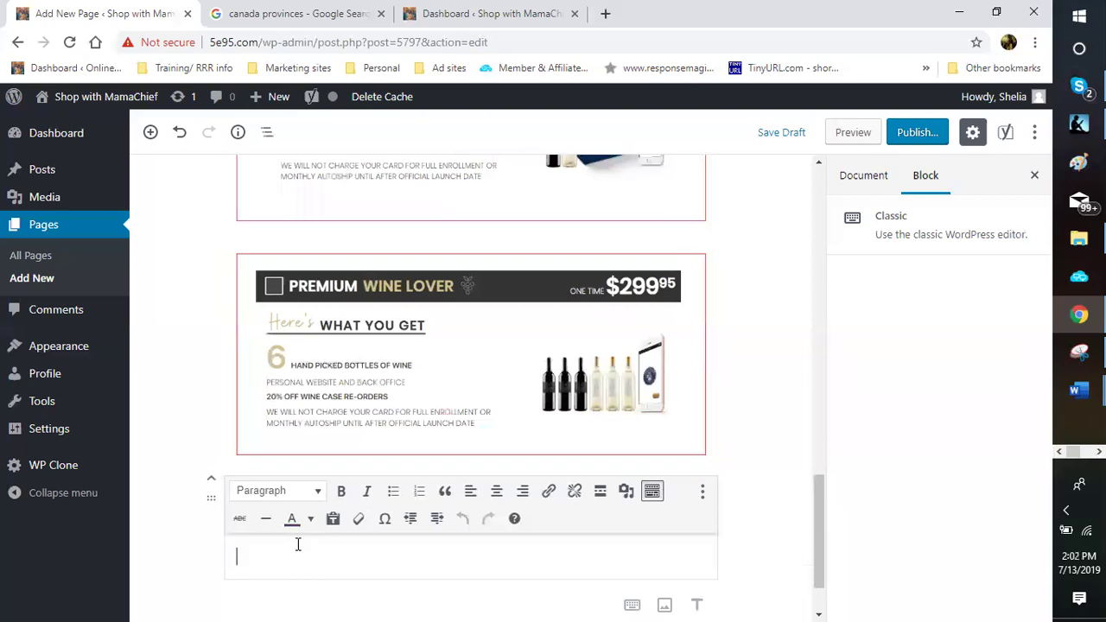
Set the empty Classic block's text format to Heading 3 and its text color to green.
click(317, 499)
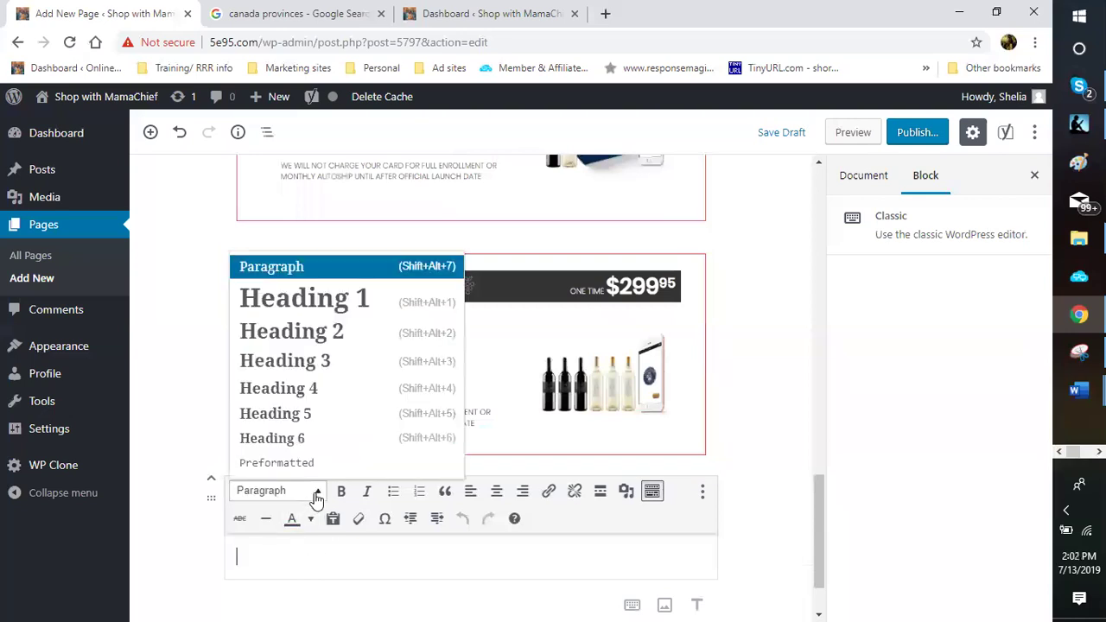
click(291, 362)
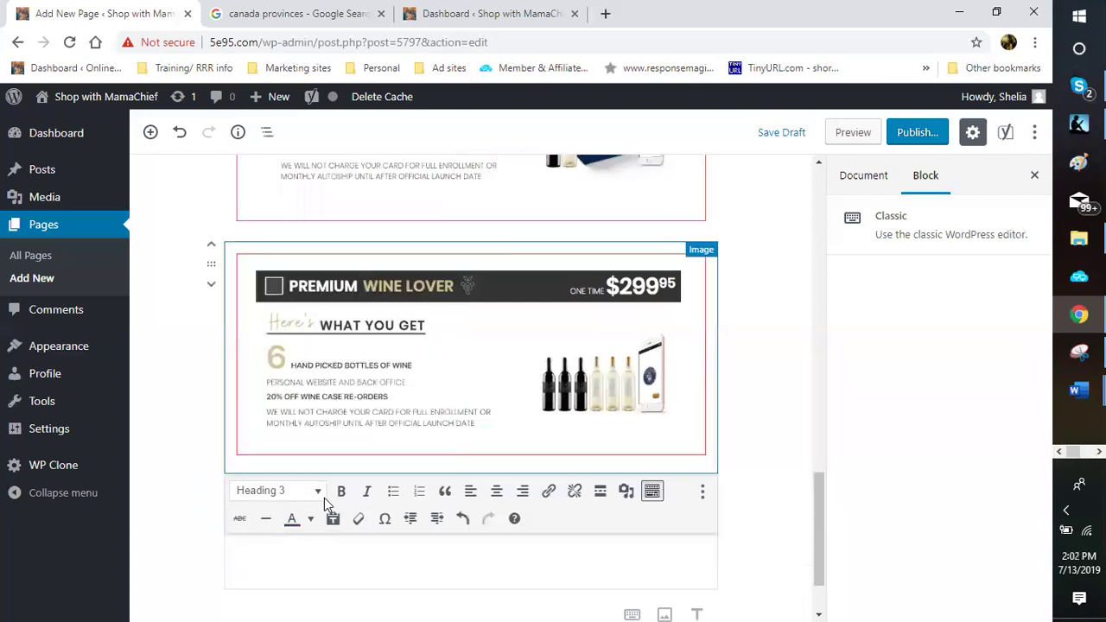
click(307, 541)
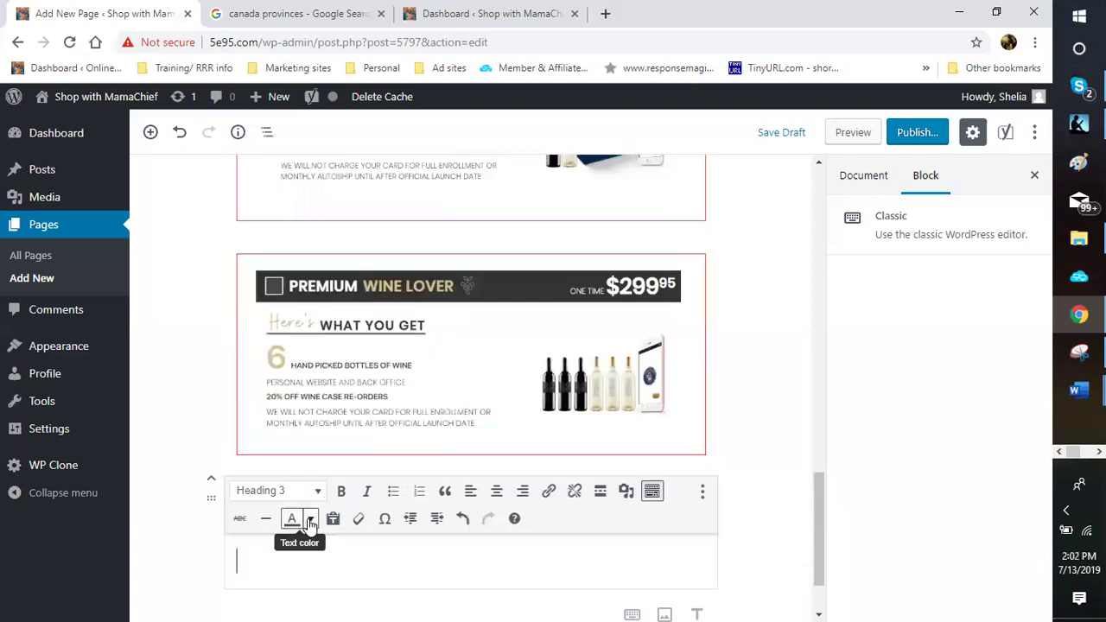
scroll(310, 523, down, 1)
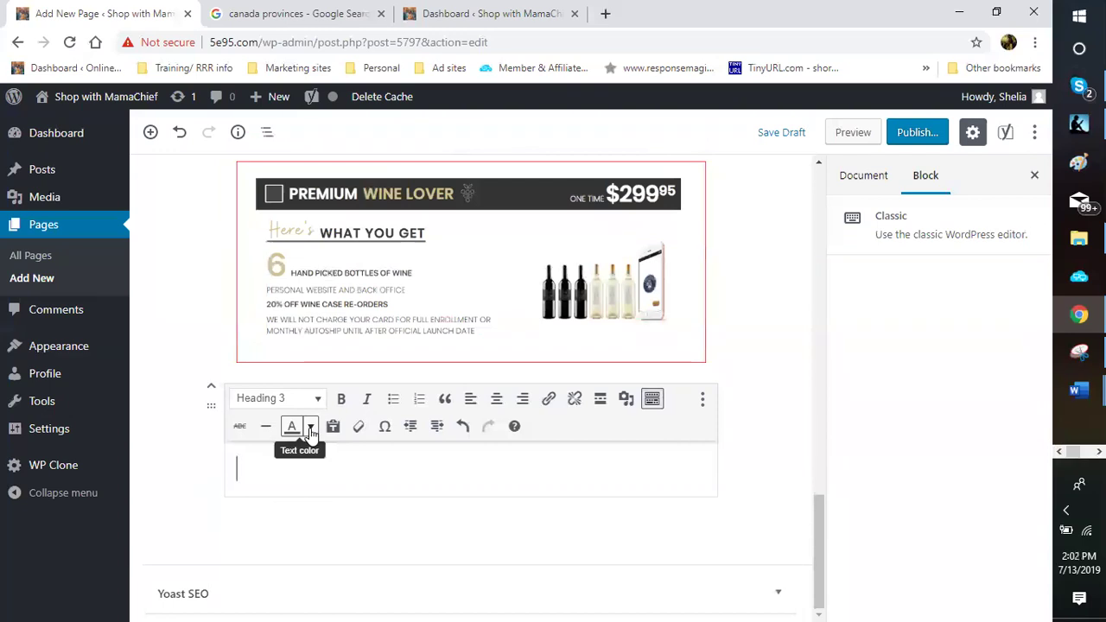
click(310, 428)
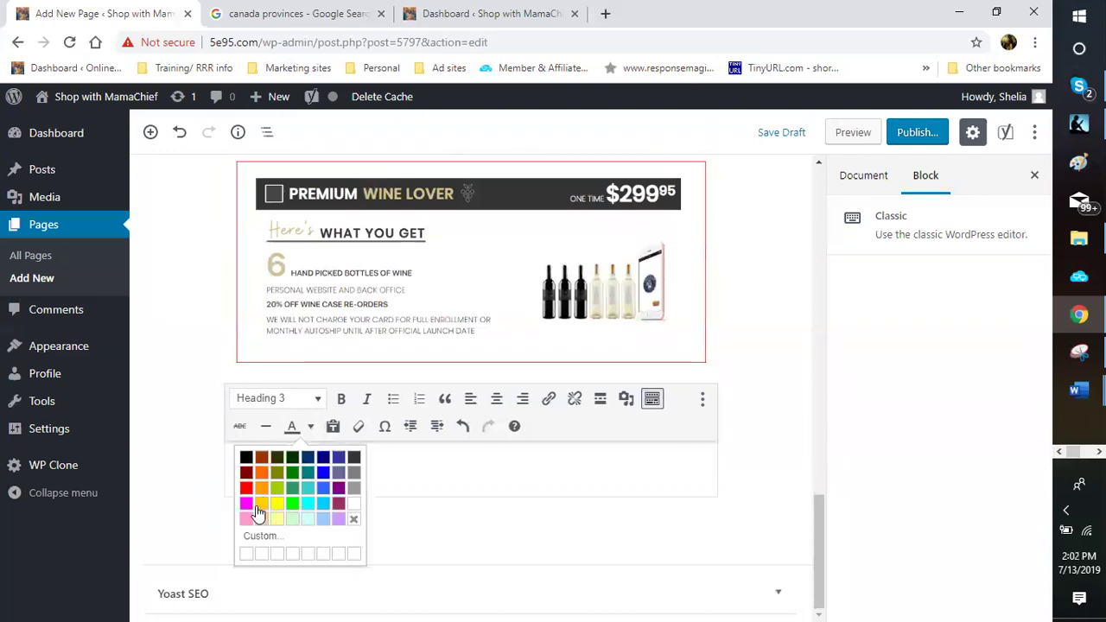
click(293, 472)
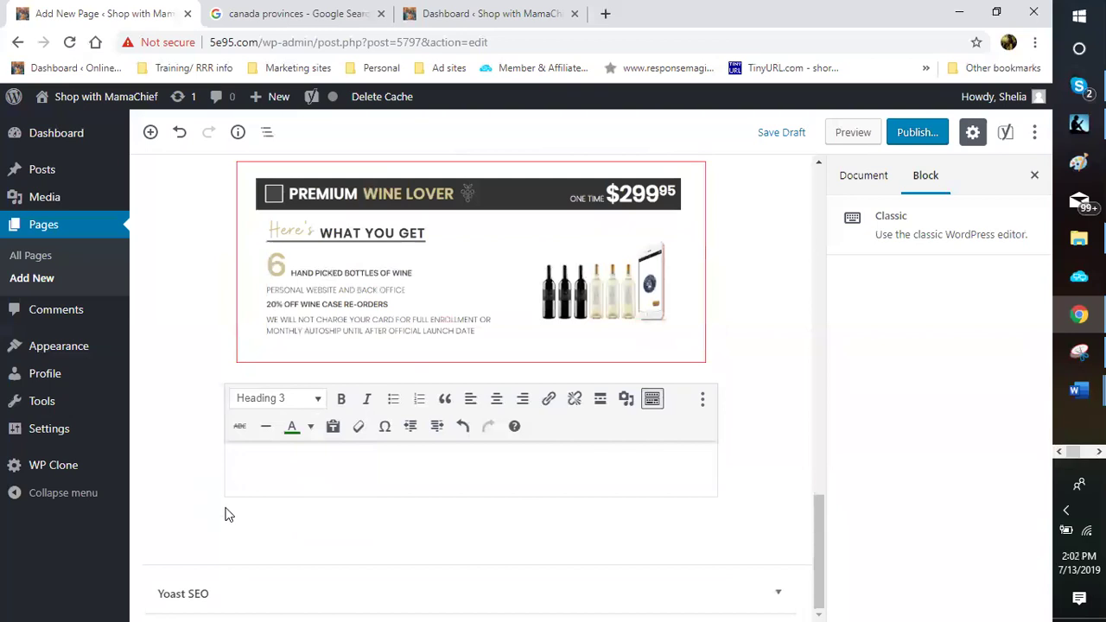
Enter the heading "What will be your choice!!" in the Classic block and start a new paragraph below it.
text(S)
key(BackSpace)
text(What will be your choice!!)
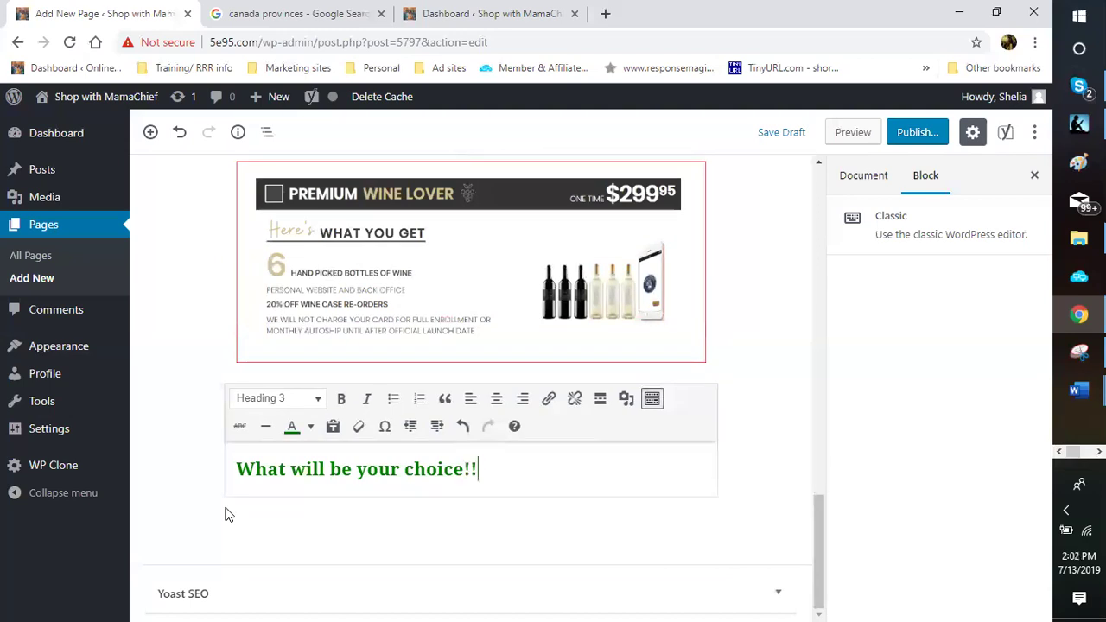
key(Return)
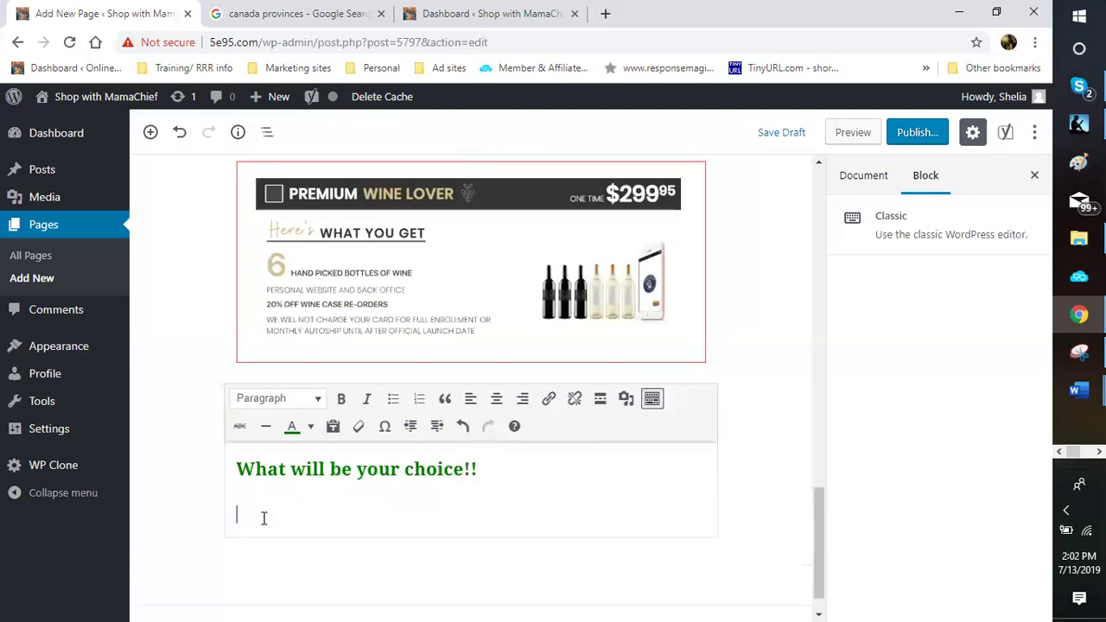
Write "So now that you know your options, what will be your choice. Getting your wine club going" below the heading.
text(So now that you)
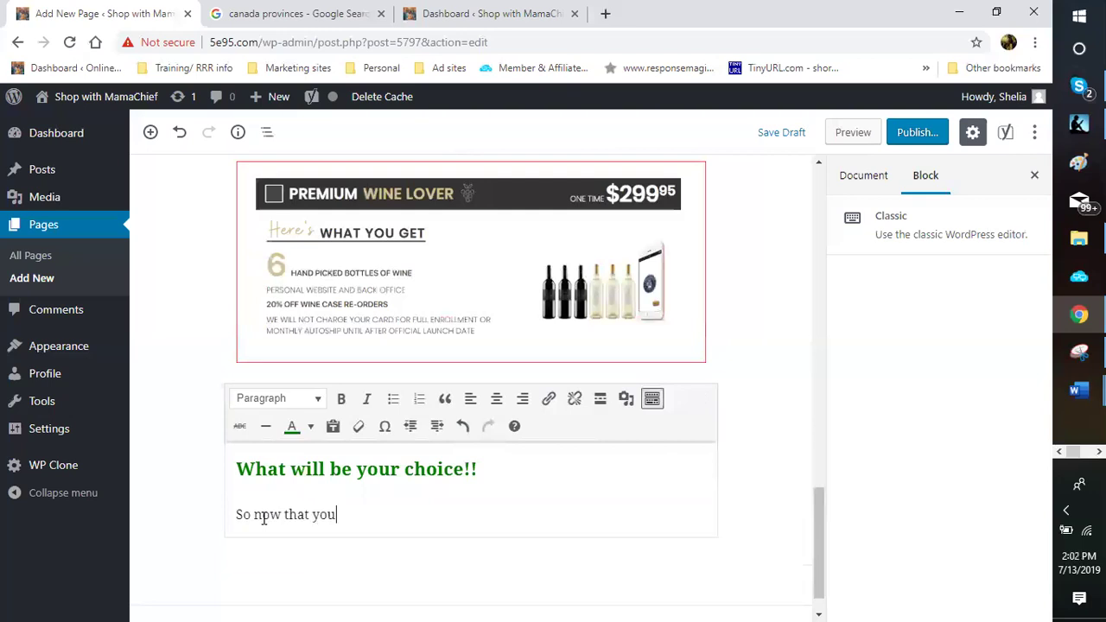
text( know your options, what will be your choice.)
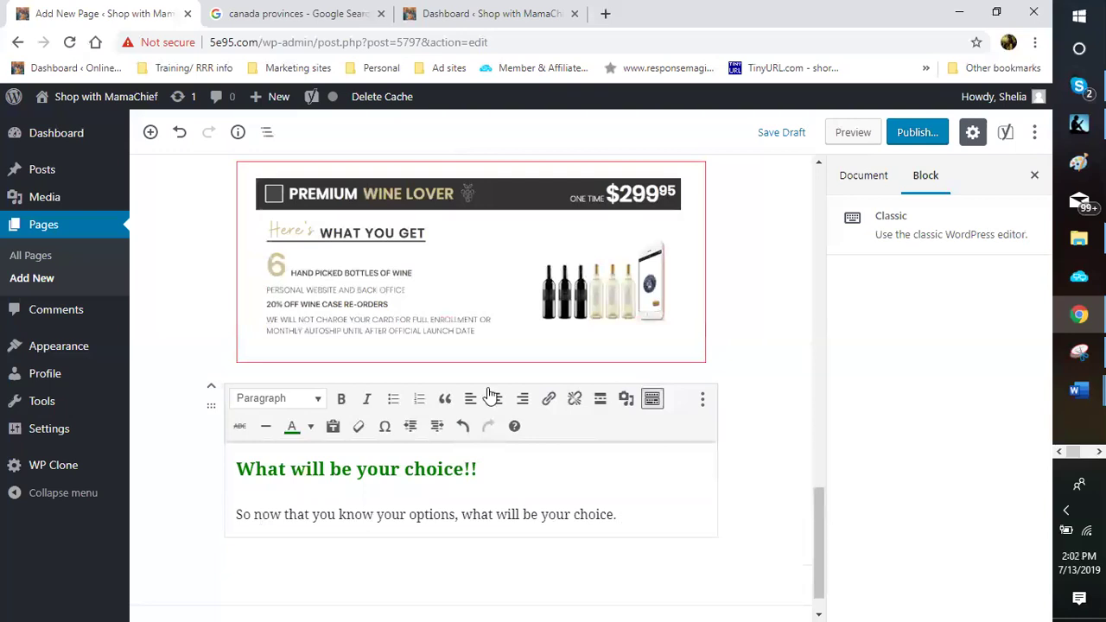
click(621, 517)
key(BackSpace)
text(Getting your)
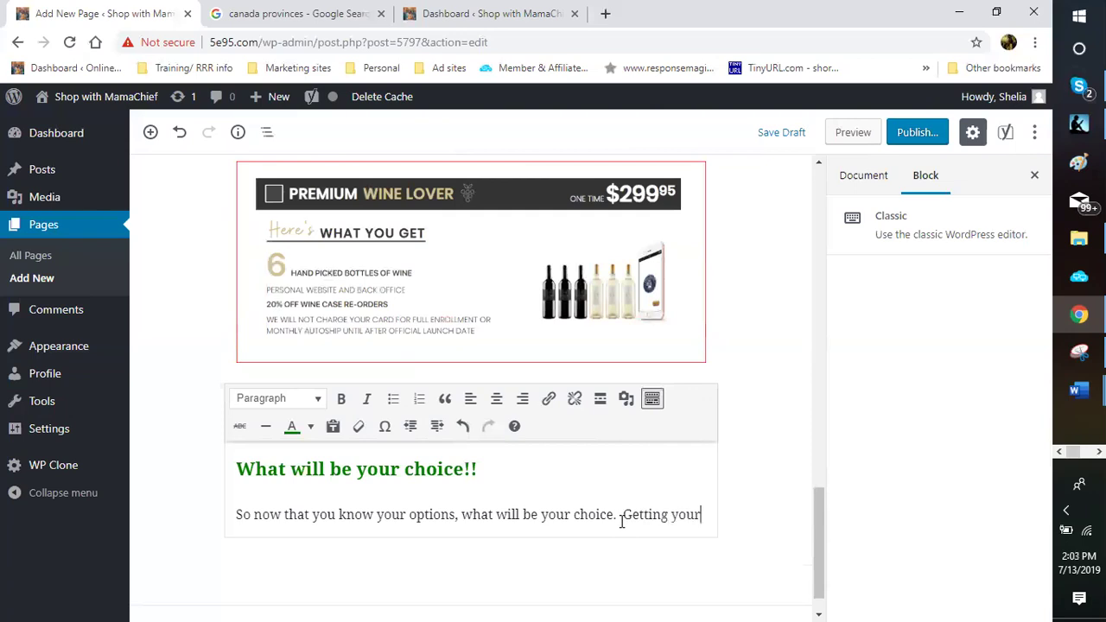
text( wine club oin)
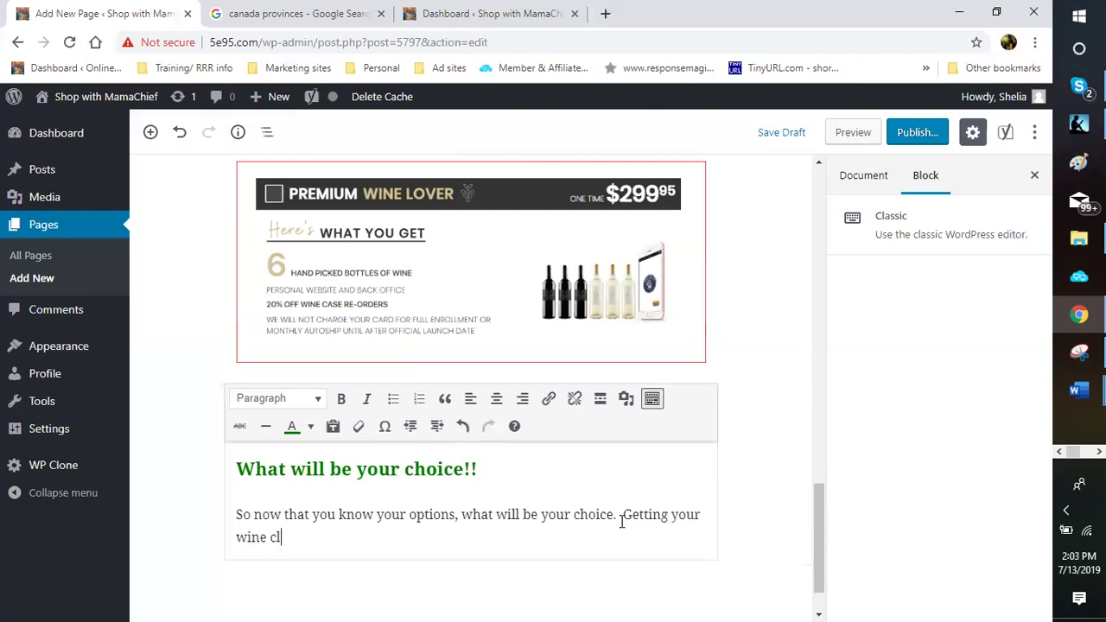
key(BackSpace)
key(BackSpace)
key(BackSpace)
text(going)
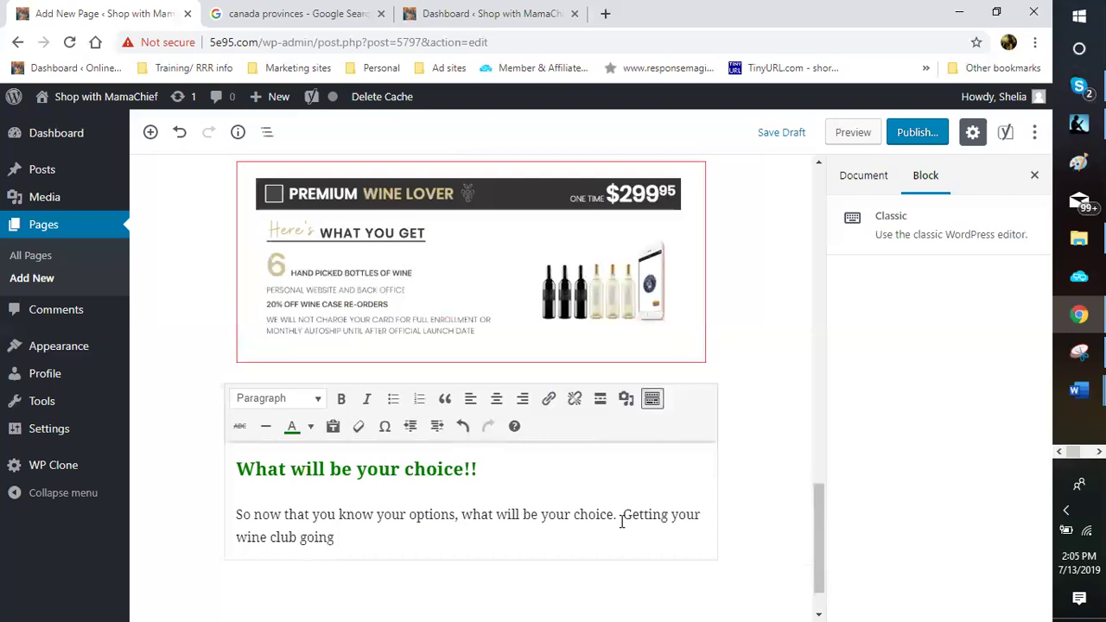
Complete the paragraph with "is just around the corner. So get started today!!!".
text(,)
scroll(374, 535, down, 1)
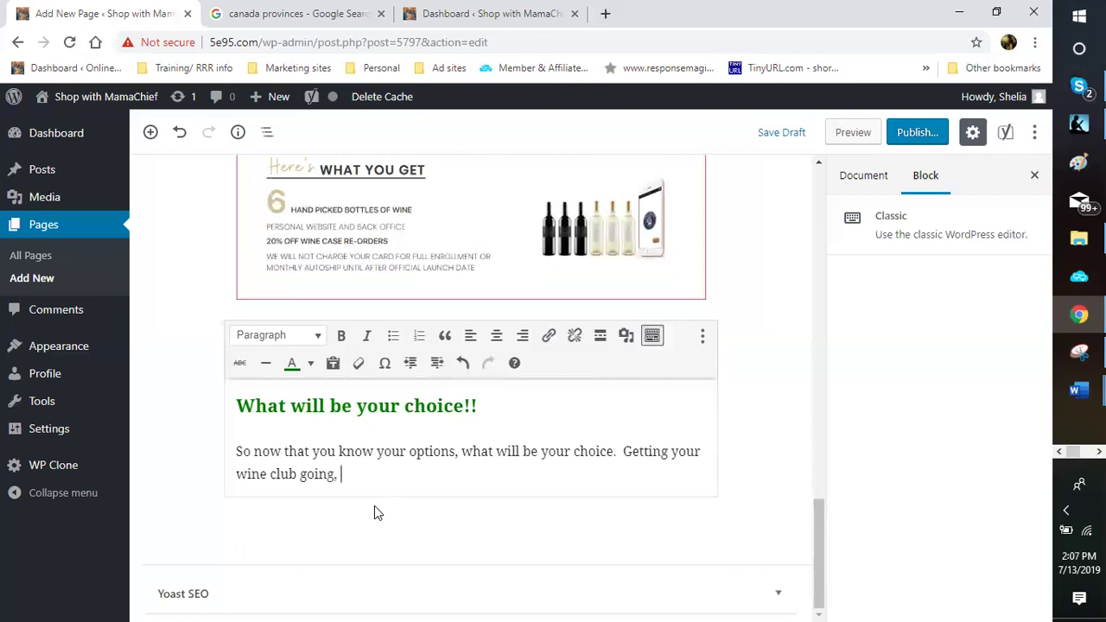
click(377, 484)
key(BackSpace)
text(.)
text(is just around )
text(the corn)
text(er.  s)
key(BackSpace)
text(So )
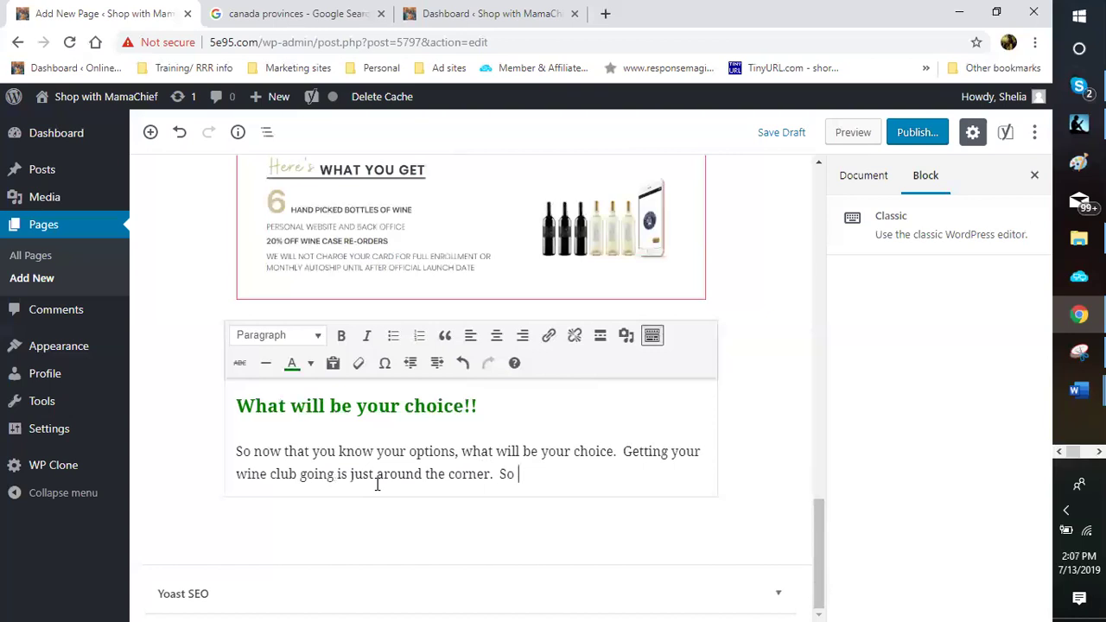
text(get started today)
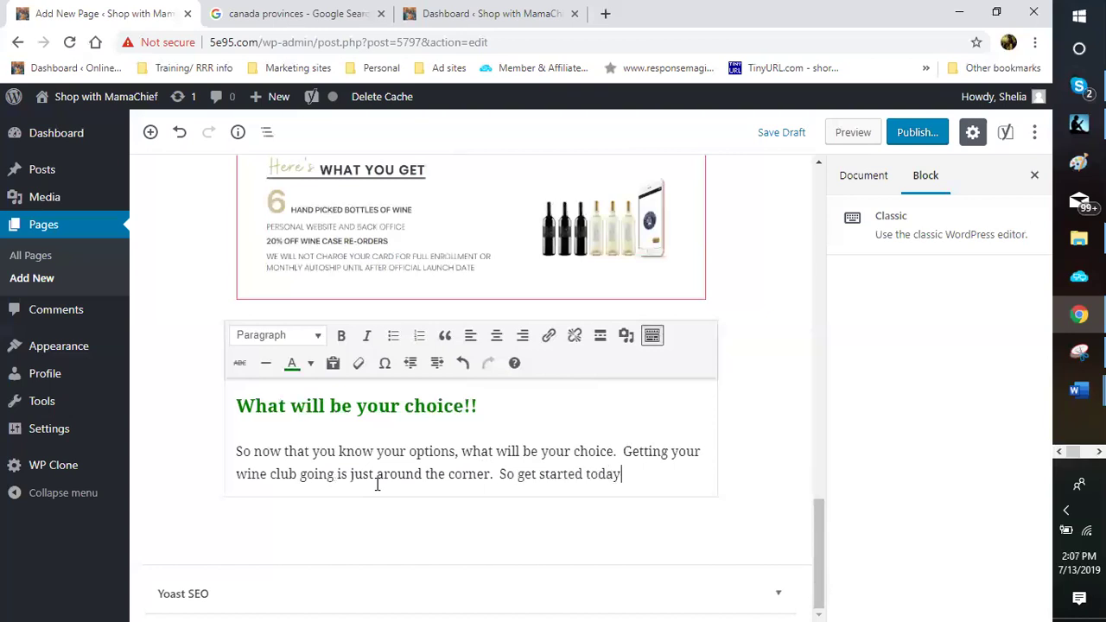
text(!!!)
Expand the Yoast SEO section below the page content and set the focus keyphrase to "canada's own fine wine club".
click(773, 597)
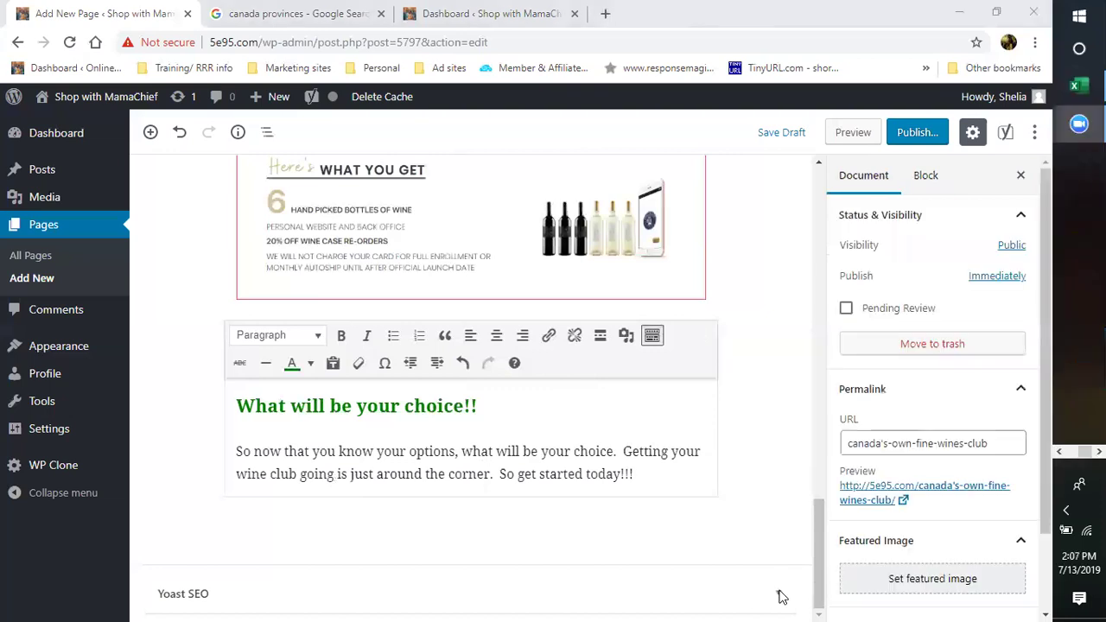
scroll(752, 519, up, 1)
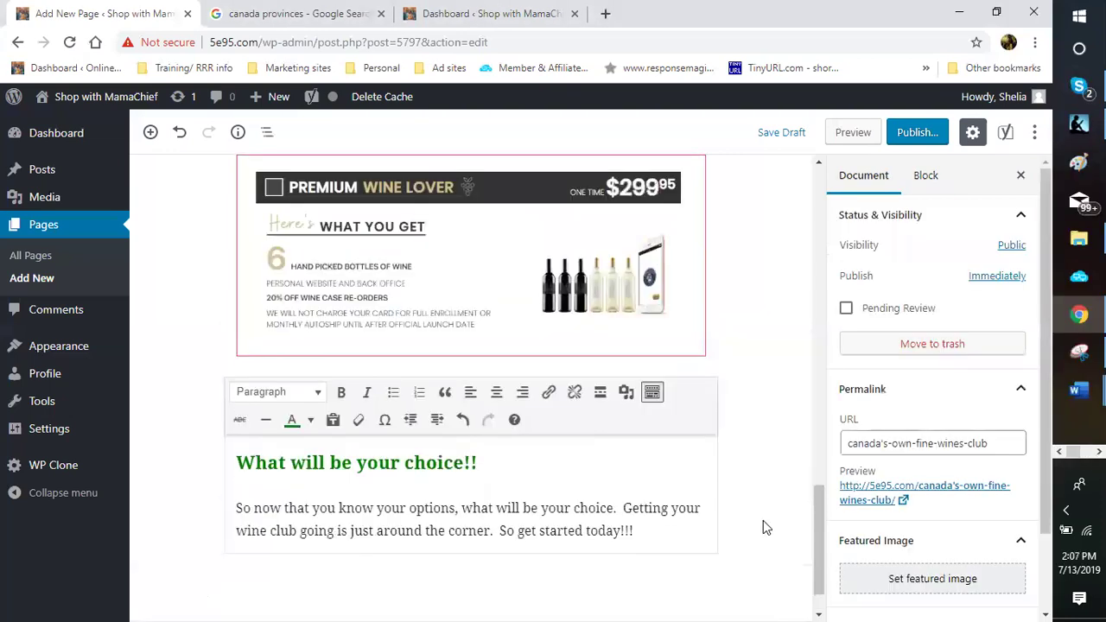
scroll(762, 520, up, 3)
scroll(771, 516, down, 4)
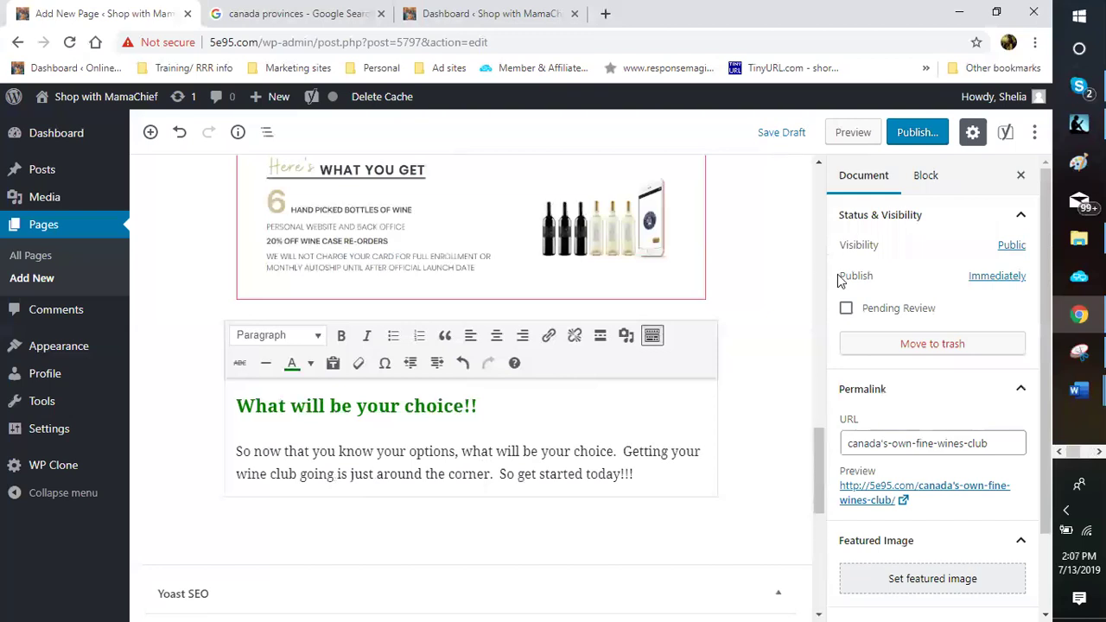
key(ctrl+s)
scroll(777, 594, down, 5)
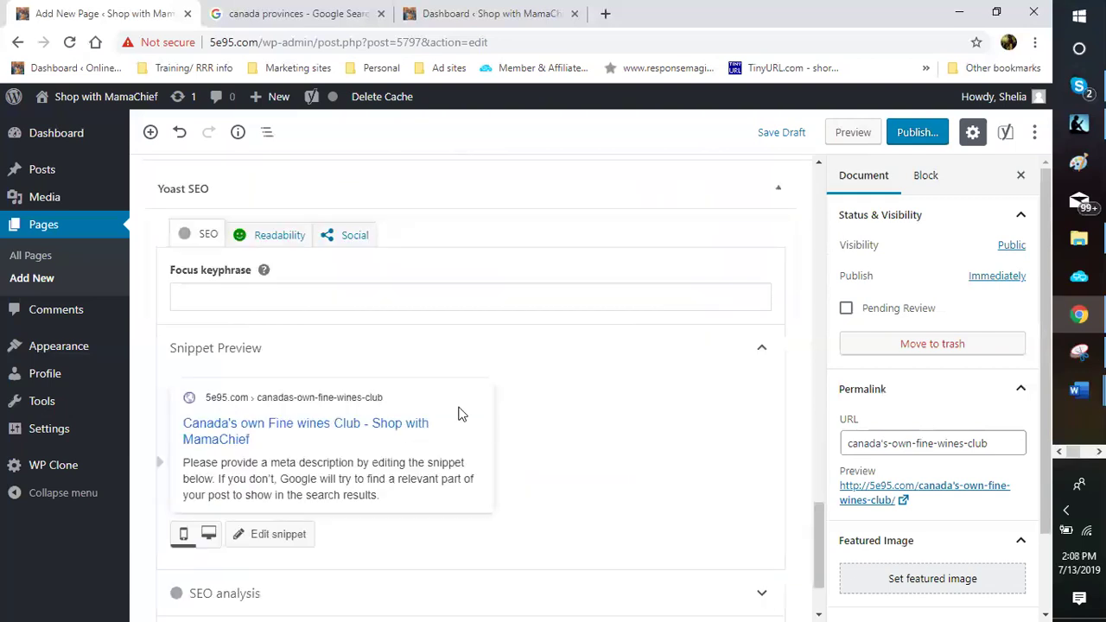
scroll(287, 406, up, 2)
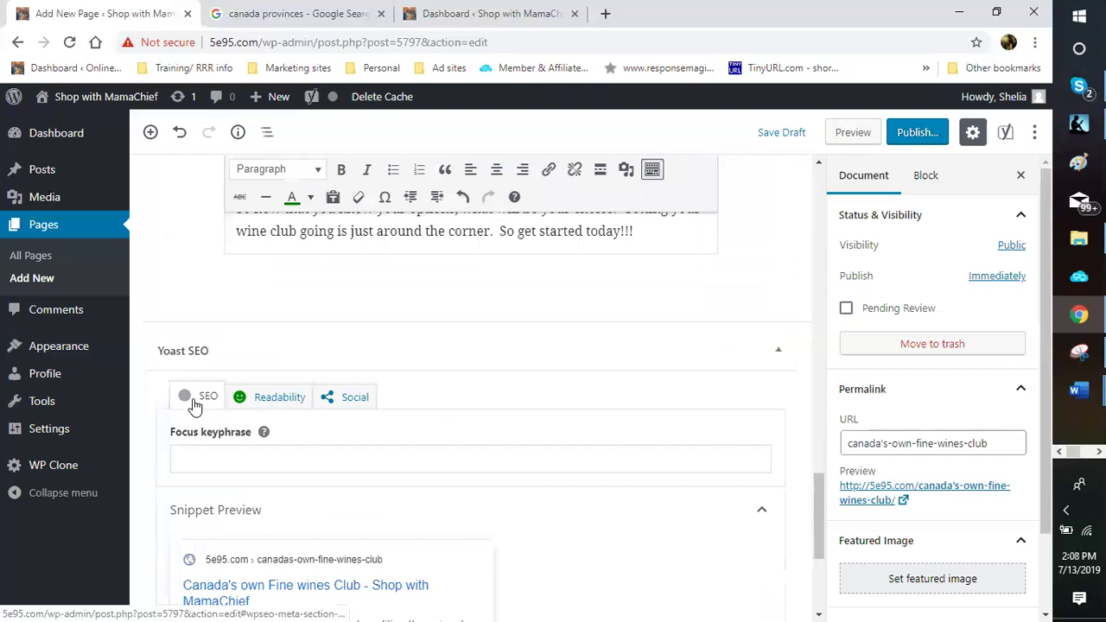
click(226, 456)
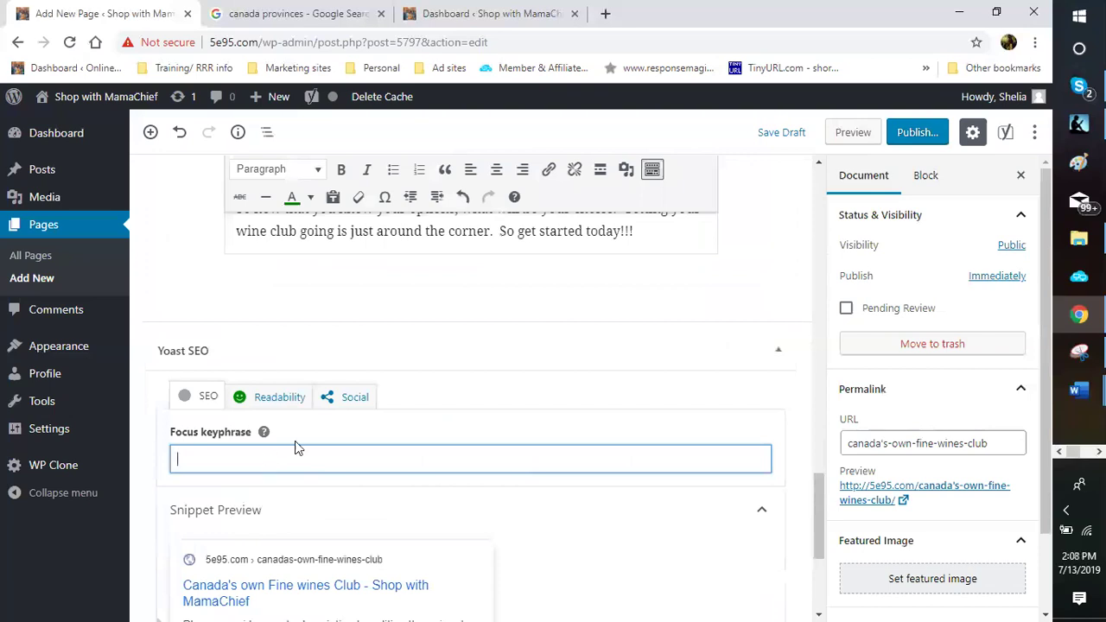
text(Ca)
key(BackSpace)
key(BackSpace)
text(canada's)
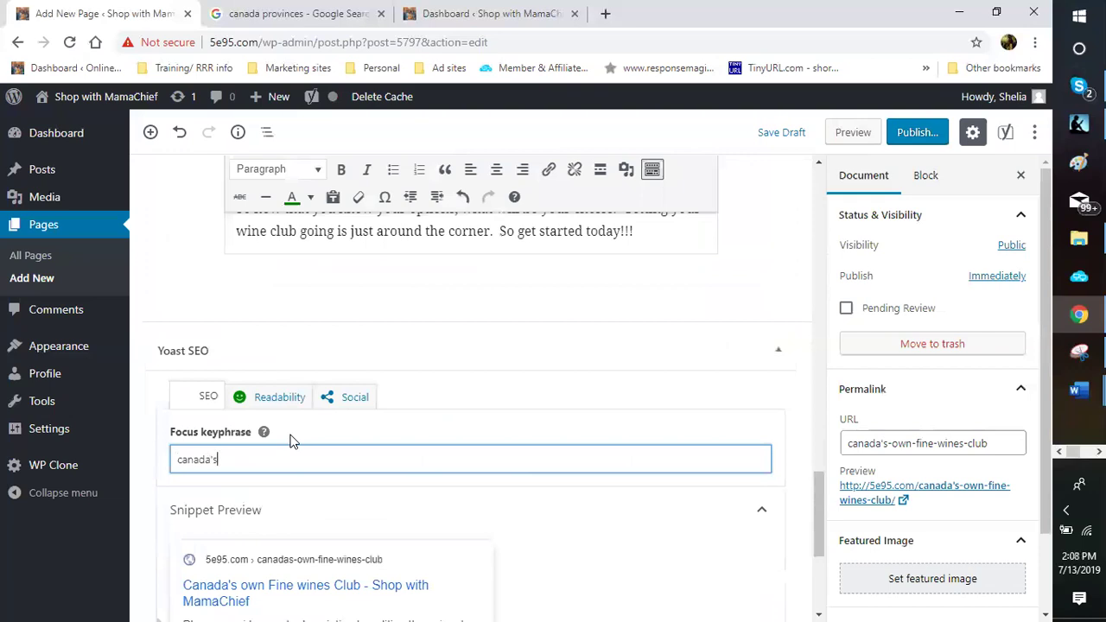
text( own fine)
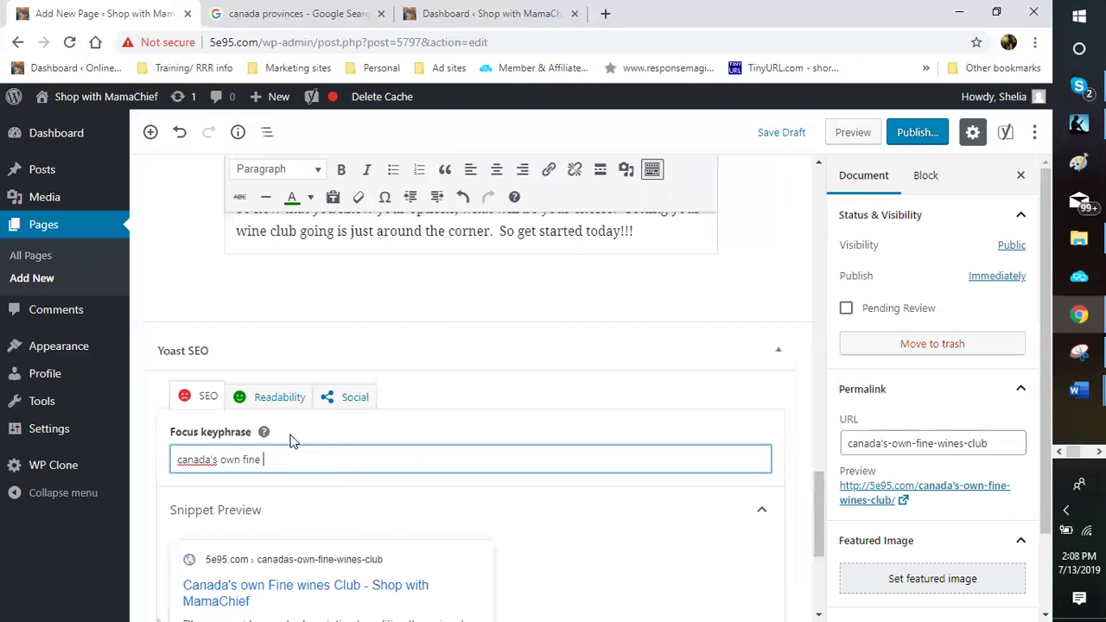
text(wine club)
Expand the SEO analysis for the focus keyphrase and examine the listed problems, improvements and good results.
scroll(473, 470, down, 3)
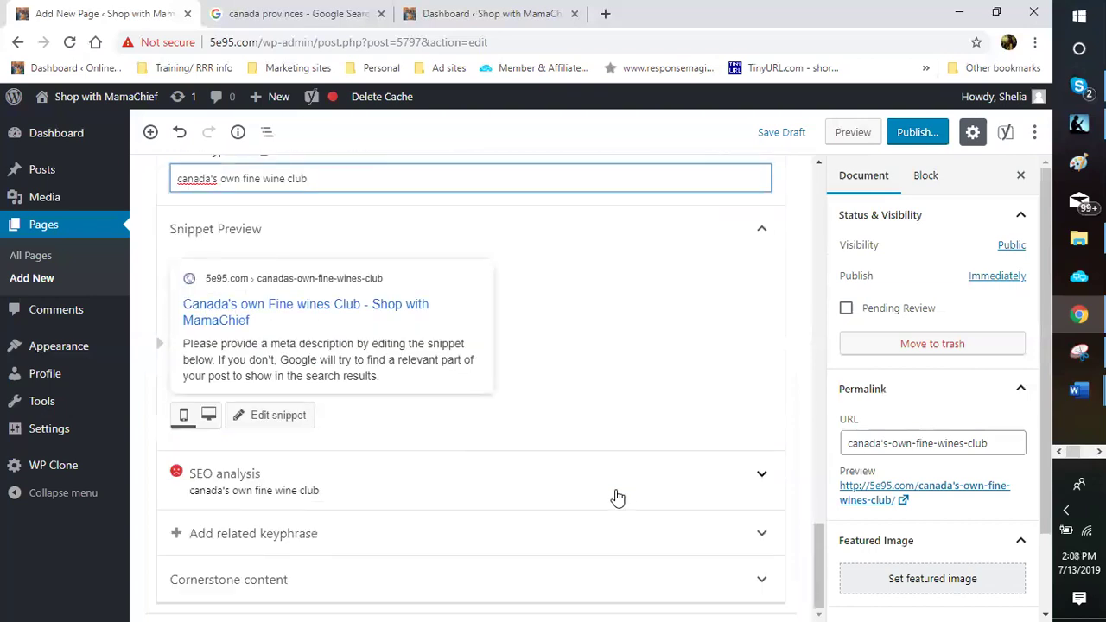
click(760, 479)
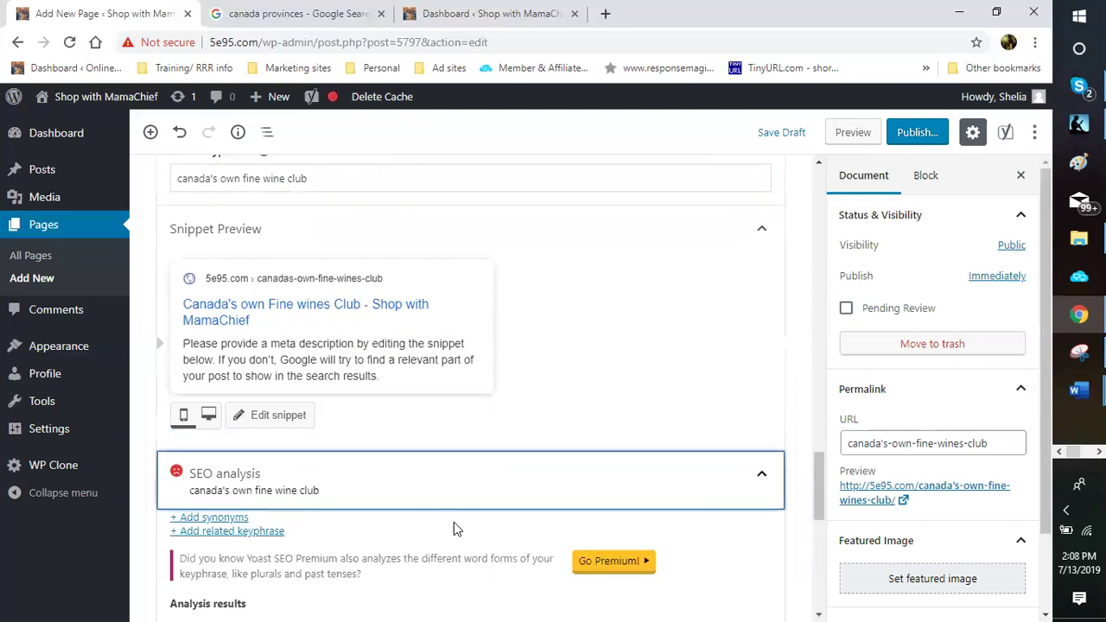
scroll(458, 510, down, 3)
scroll(459, 510, down, 5)
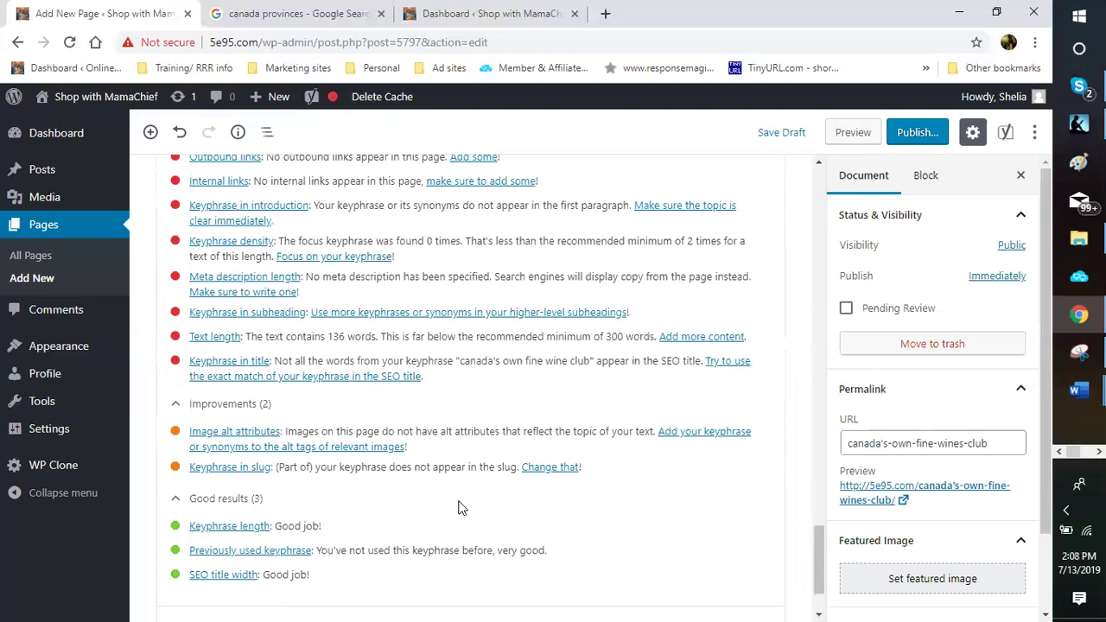
scroll(564, 439, up, 3)
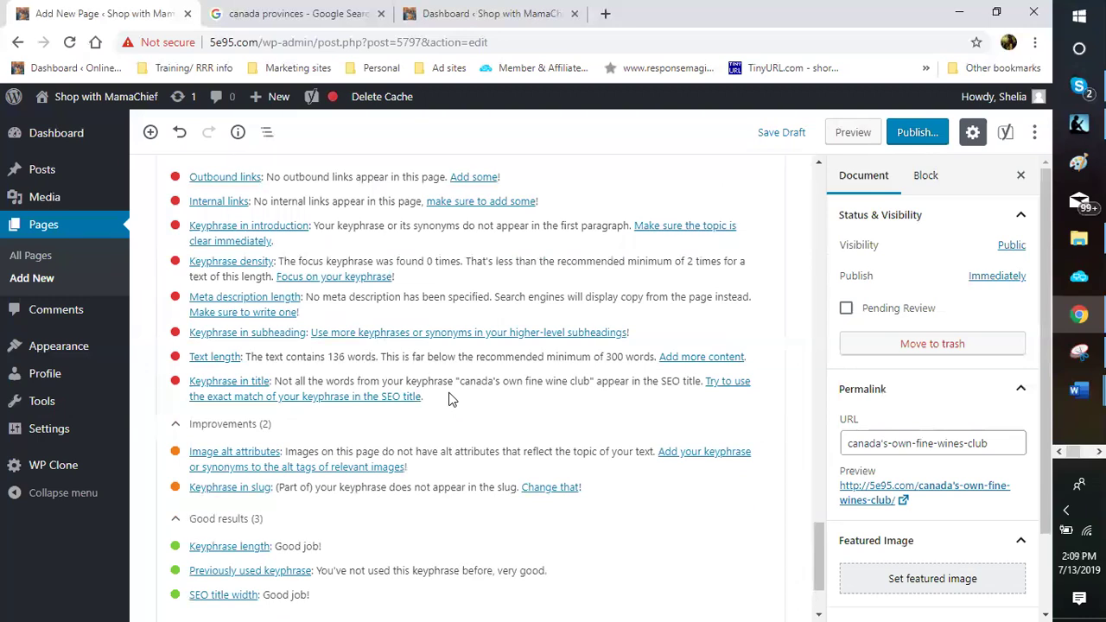
scroll(311, 337, up, 1)
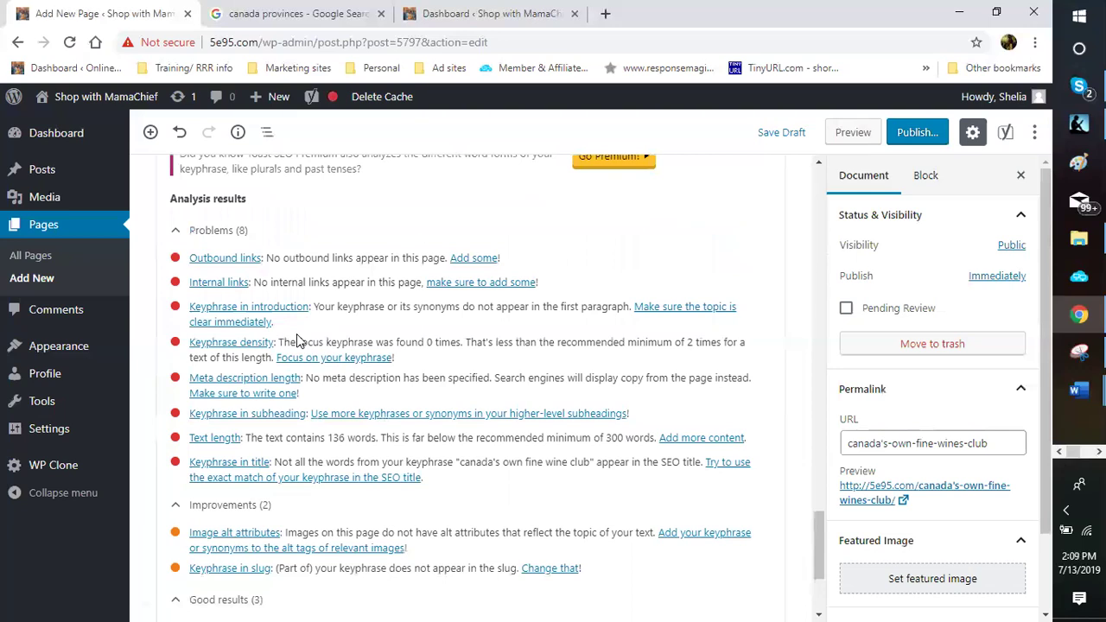
scroll(295, 341, up, 1)
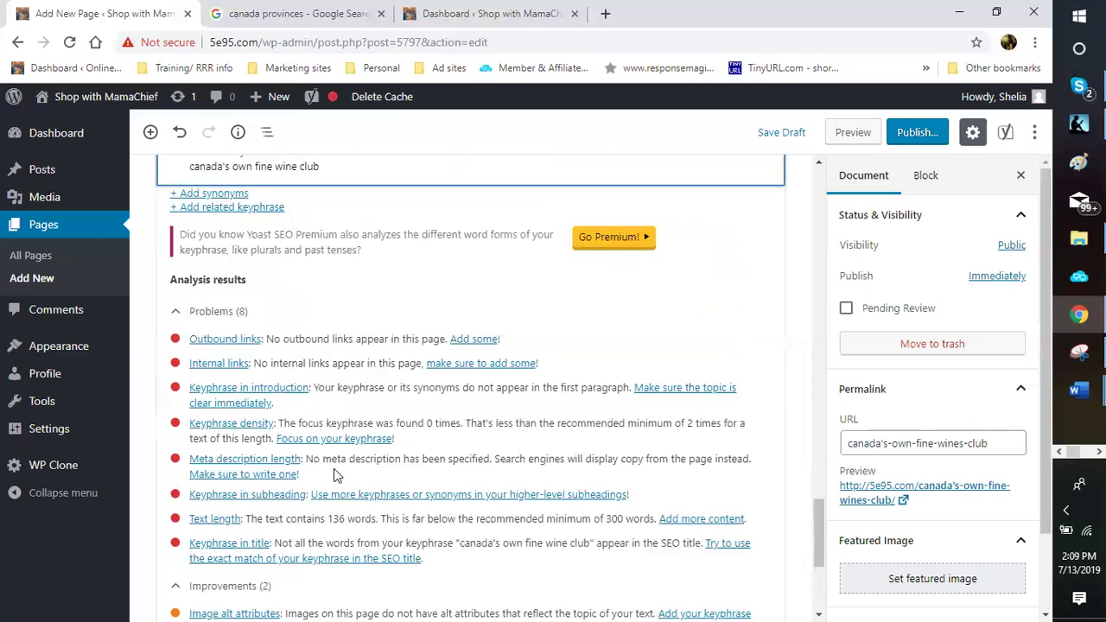
Publish the "Canada's own Fine wines Club" page immediately with public visibility and close the publishing confirmation.
scroll(321, 452, up, 5)
scroll(373, 456, up, 3)
scroll(425, 565, down, 1)
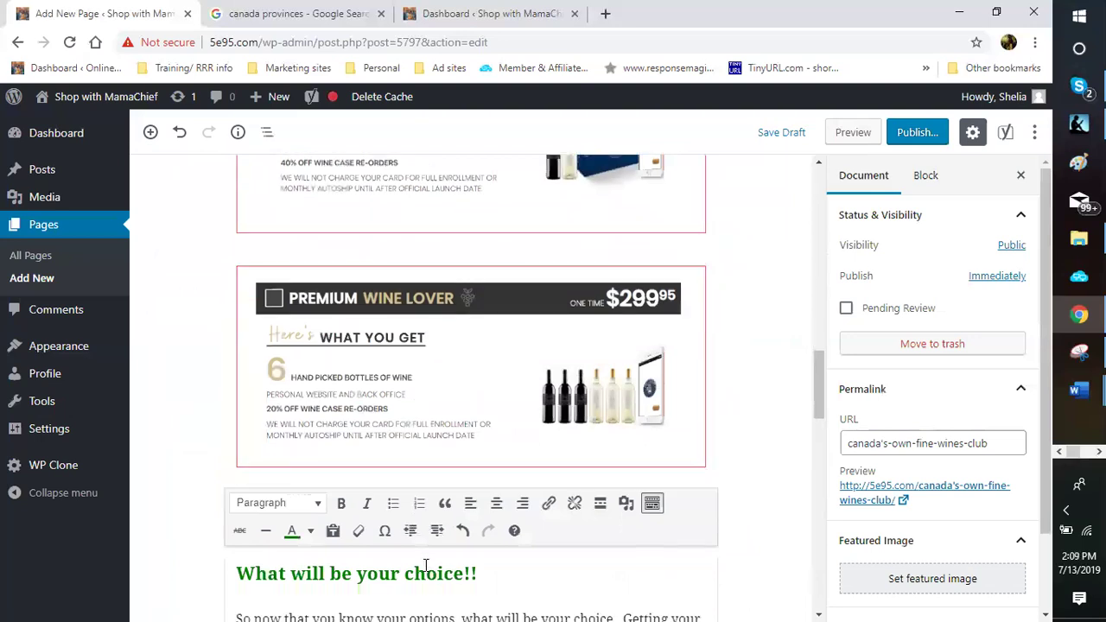
scroll(425, 566, down, 2)
scroll(400, 504, down, 1)
scroll(390, 466, down, 2)
scroll(385, 432, up, 3)
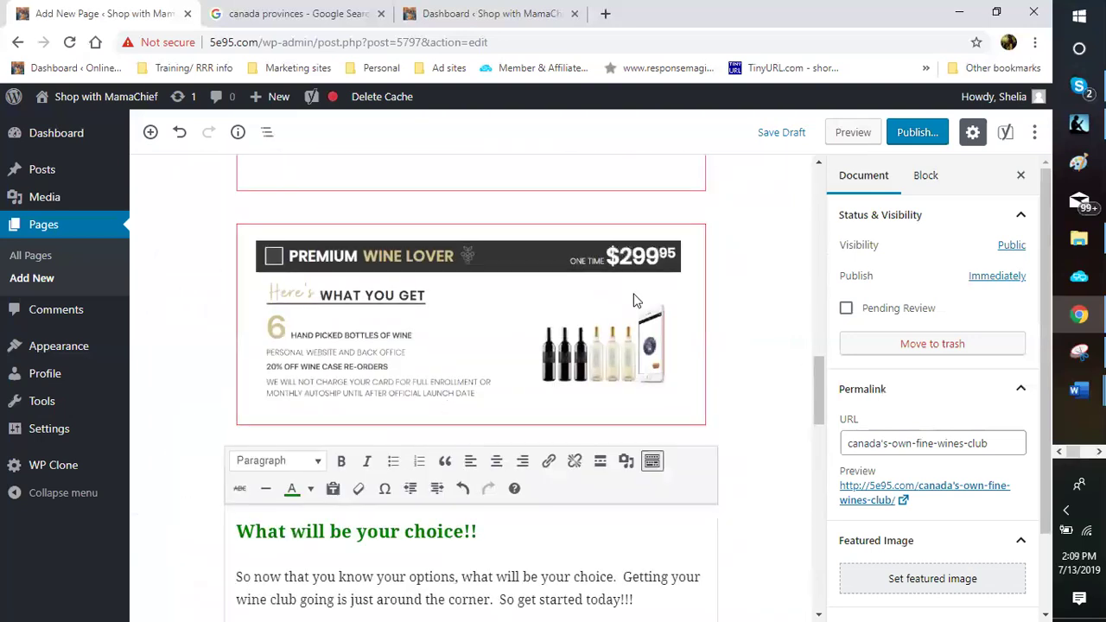
scroll(640, 285, up, 1)
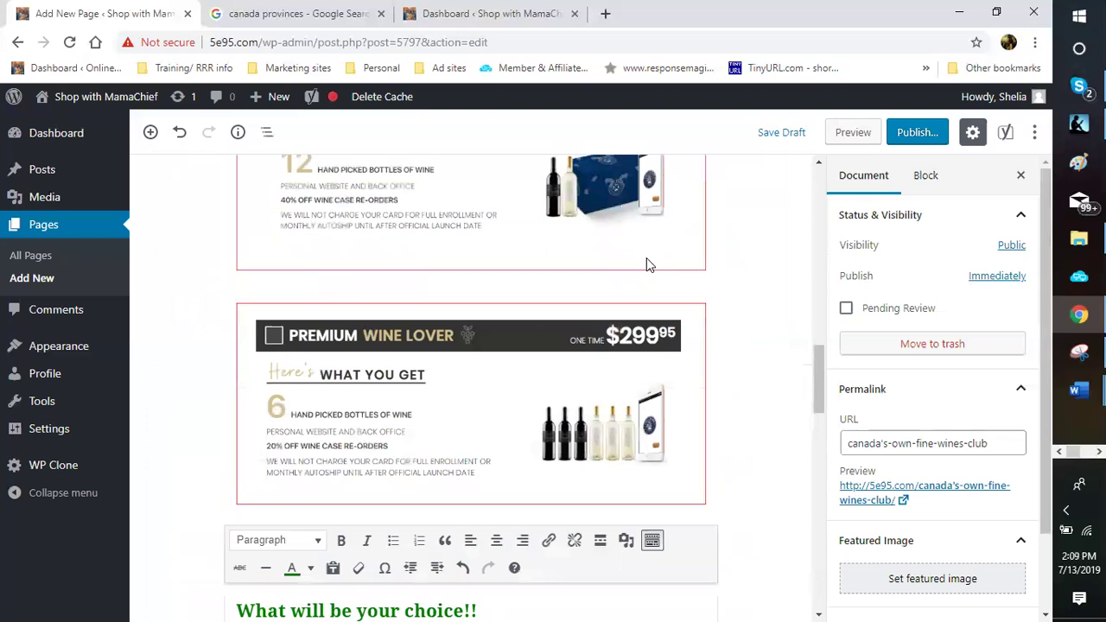
click(911, 137)
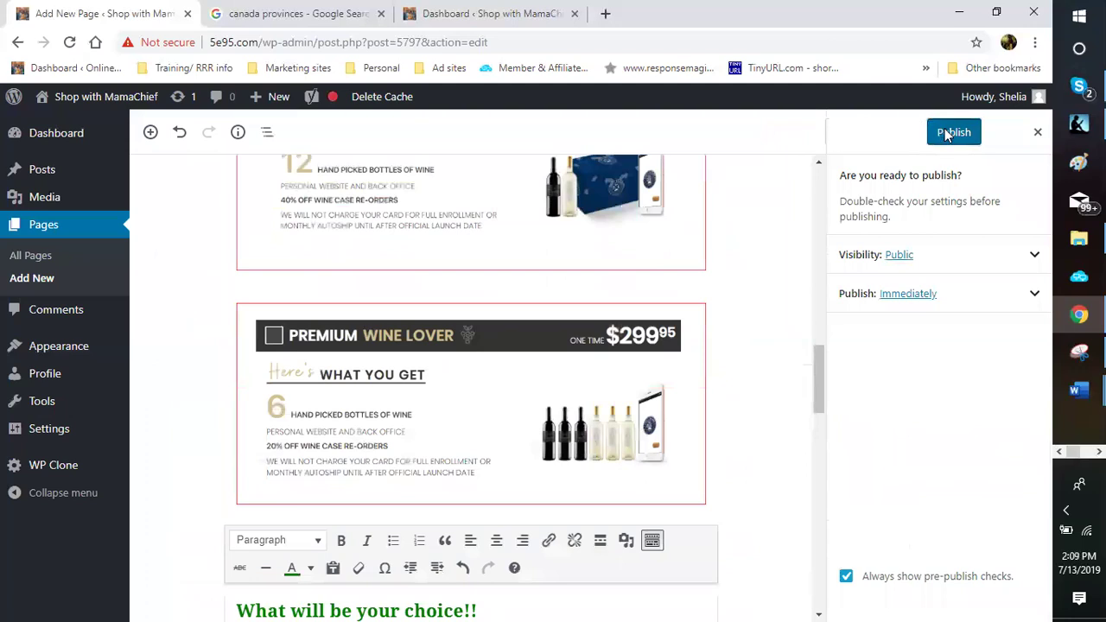
click(948, 135)
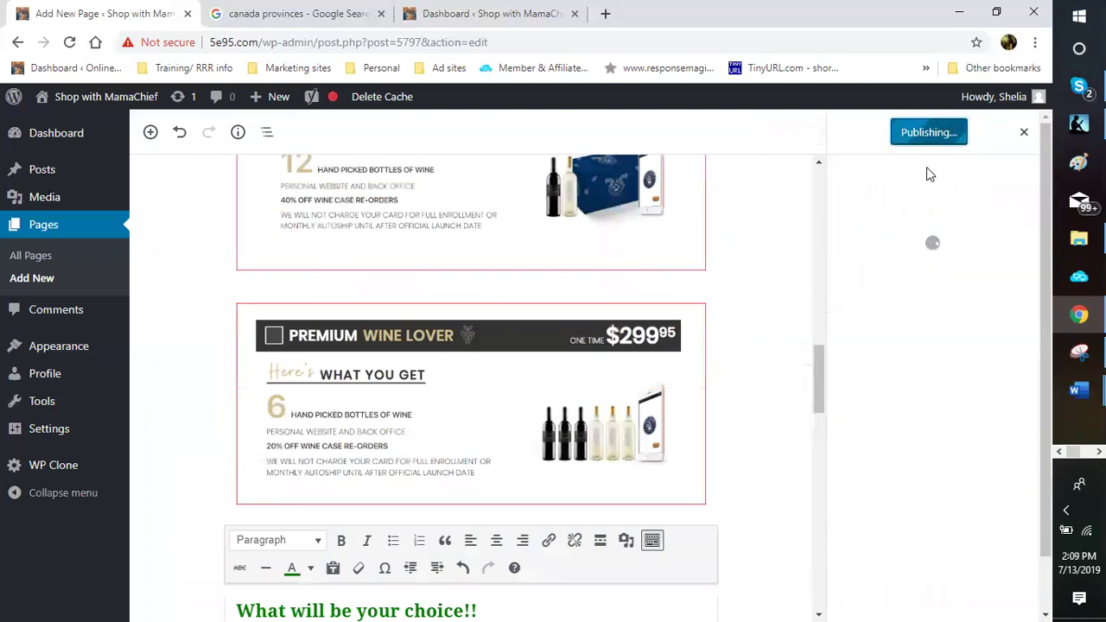
click(1037, 140)
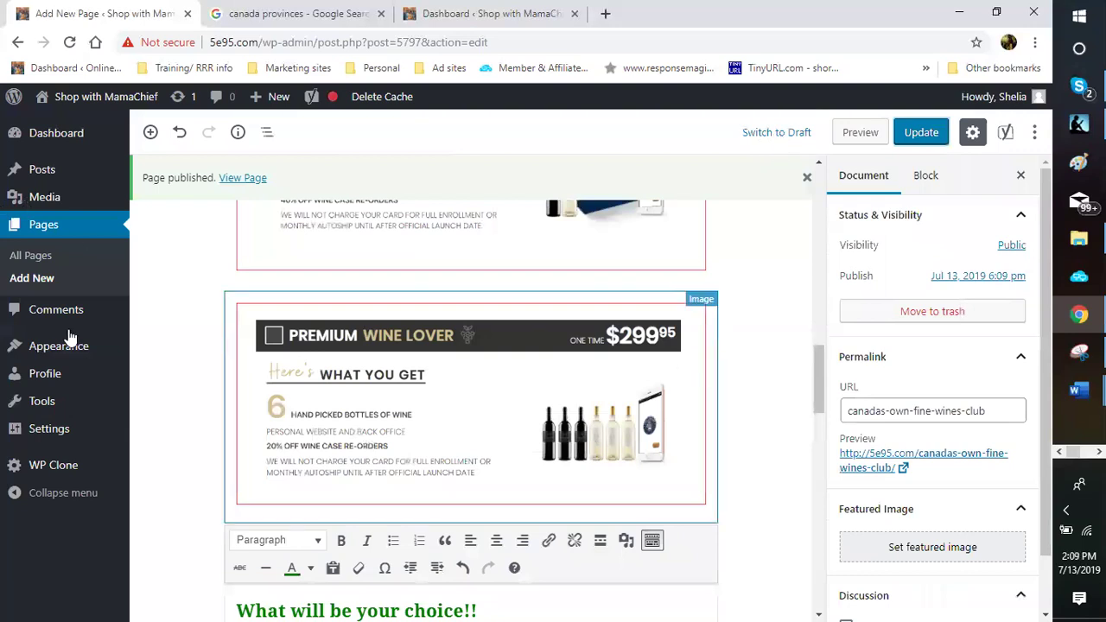
Open the site's menu settings and add the "Canada's own Fine wines Club" page to the Main Menu.
mouse_move(59, 349)
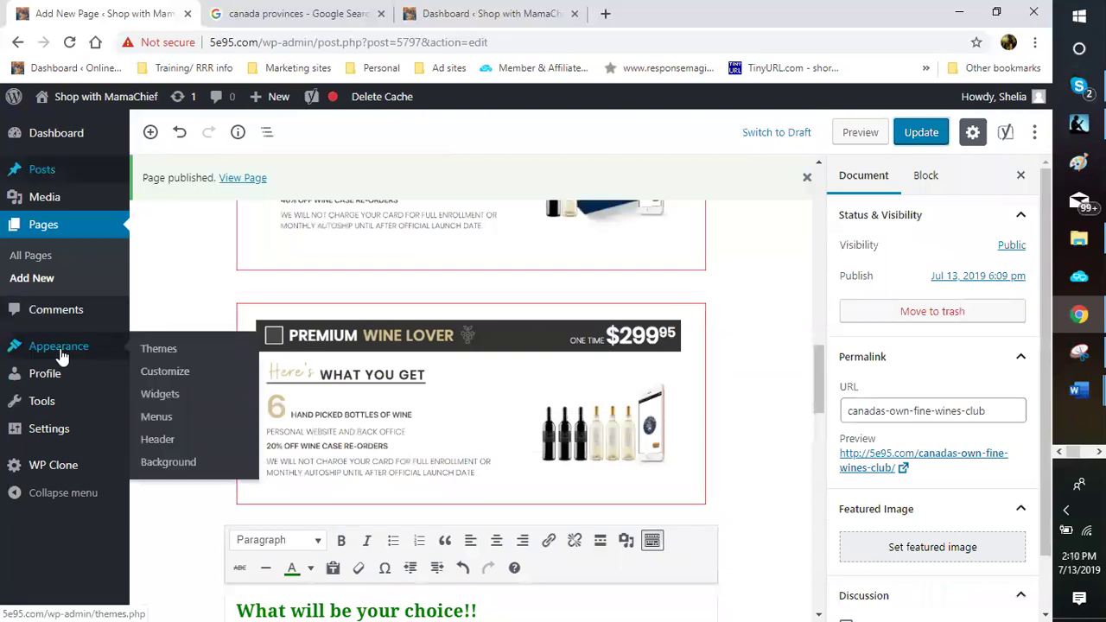
click(158, 422)
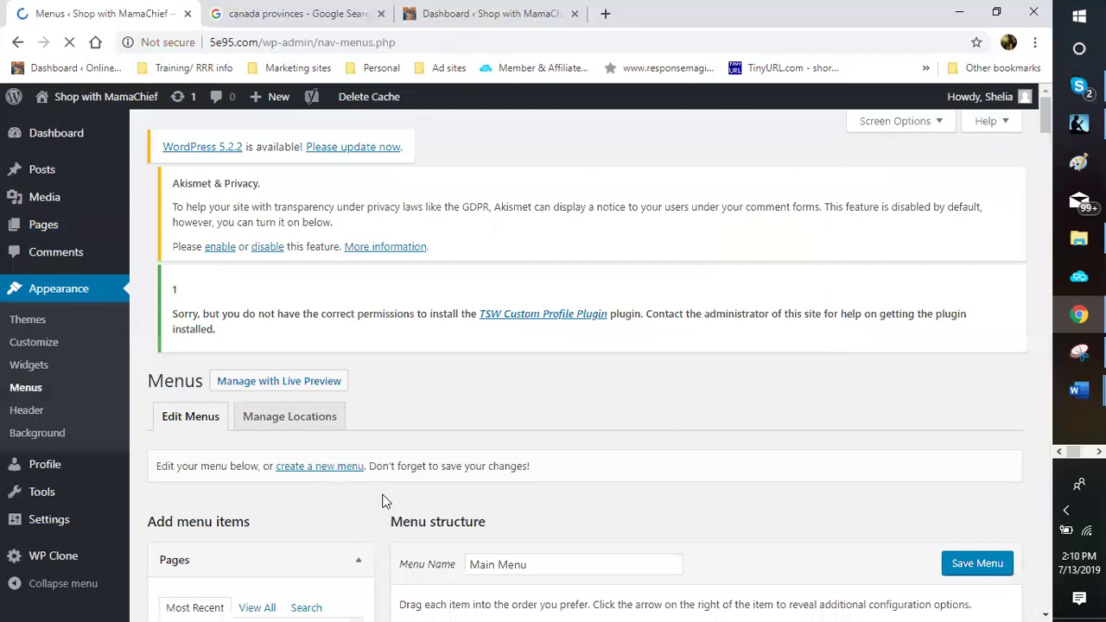
scroll(218, 322, down, 2)
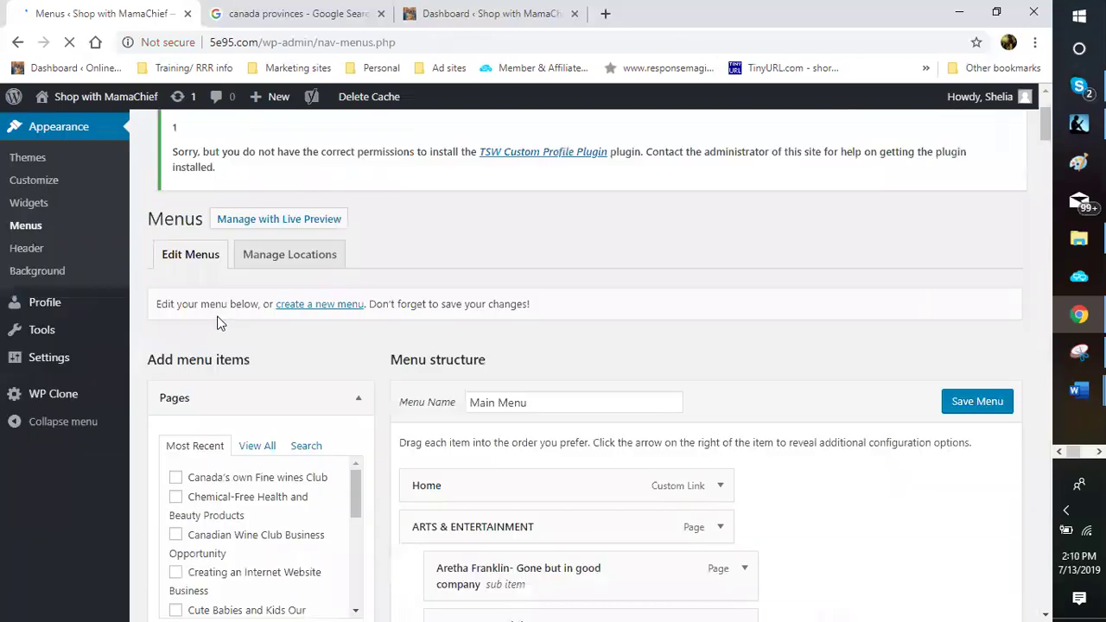
scroll(219, 322, down, 2)
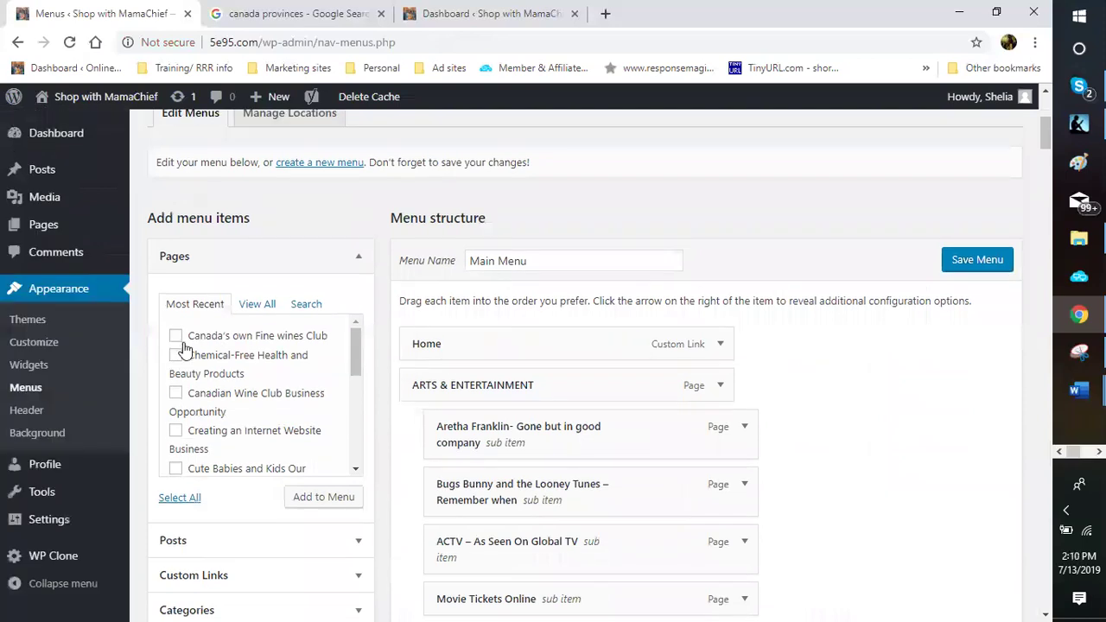
click(177, 339)
click(332, 508)
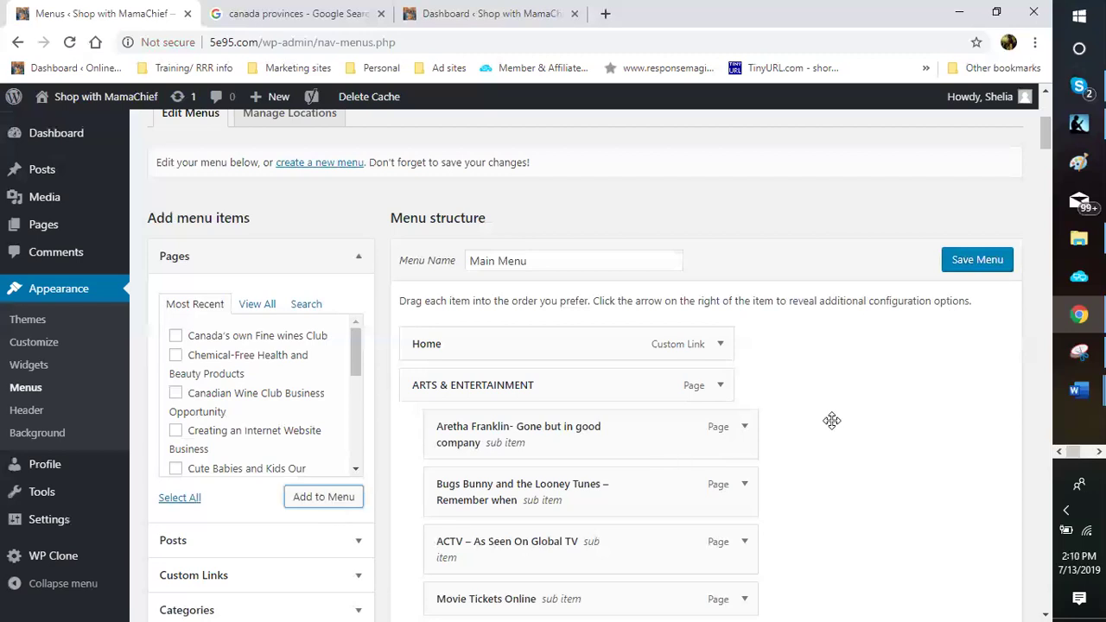
Find the "Canada's own Fine wines Club" item at the end of the Main Menu and move it up beneath "Travel For Less" in the TRAVEL section.
scroll(954, 371, down, 1)
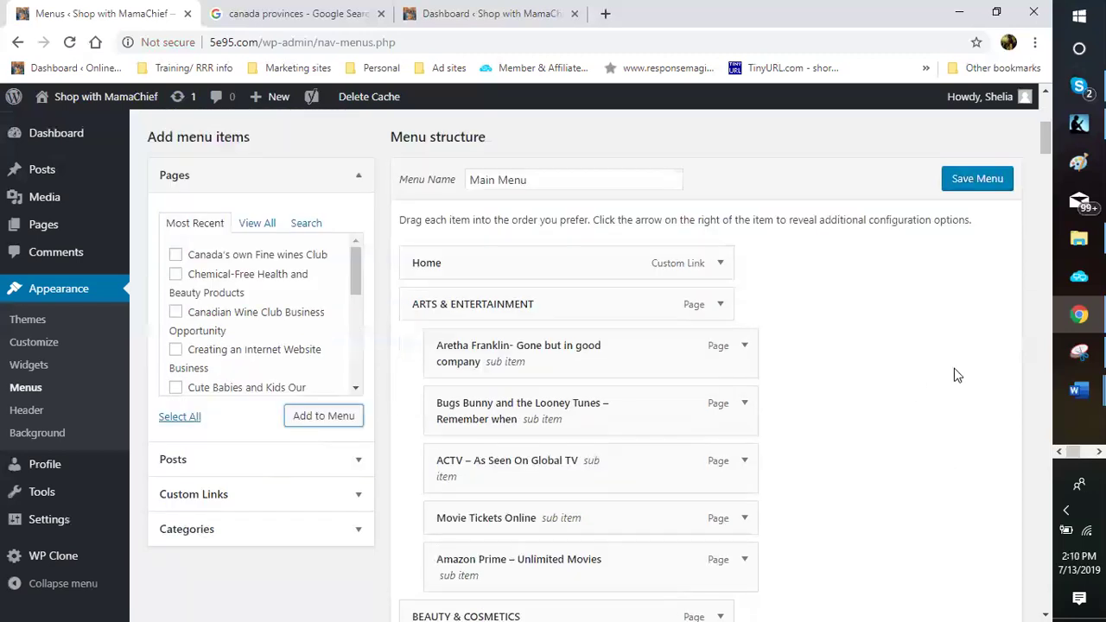
scroll(1028, 173, down, 3)
drag(1045, 152, 1044, 596)
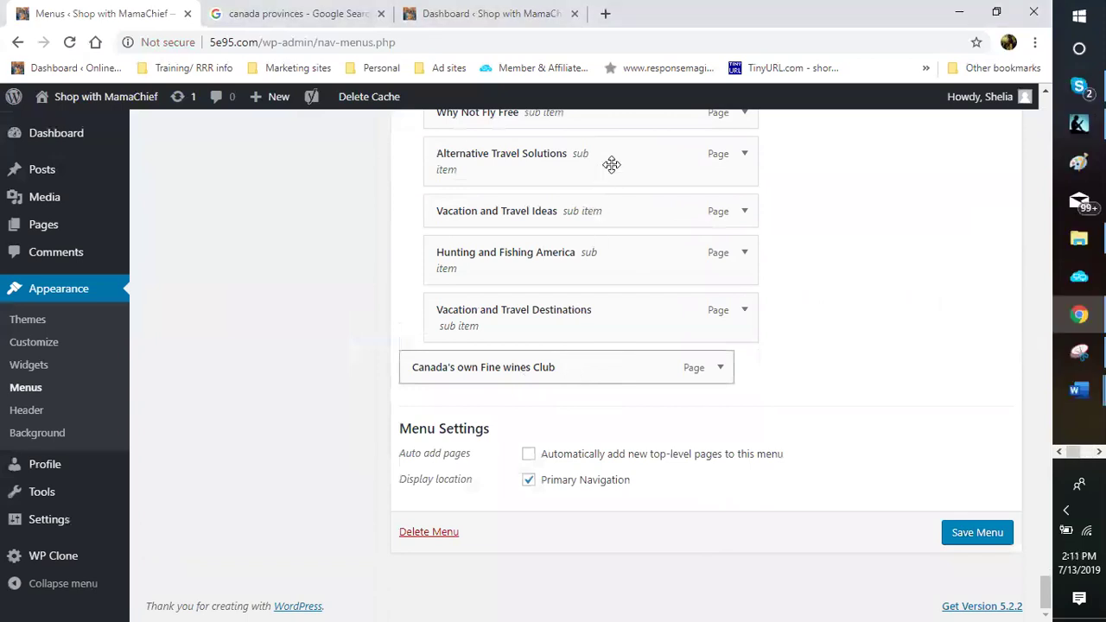
drag(514, 369, 784, 380)
scroll(884, 338, up, 5)
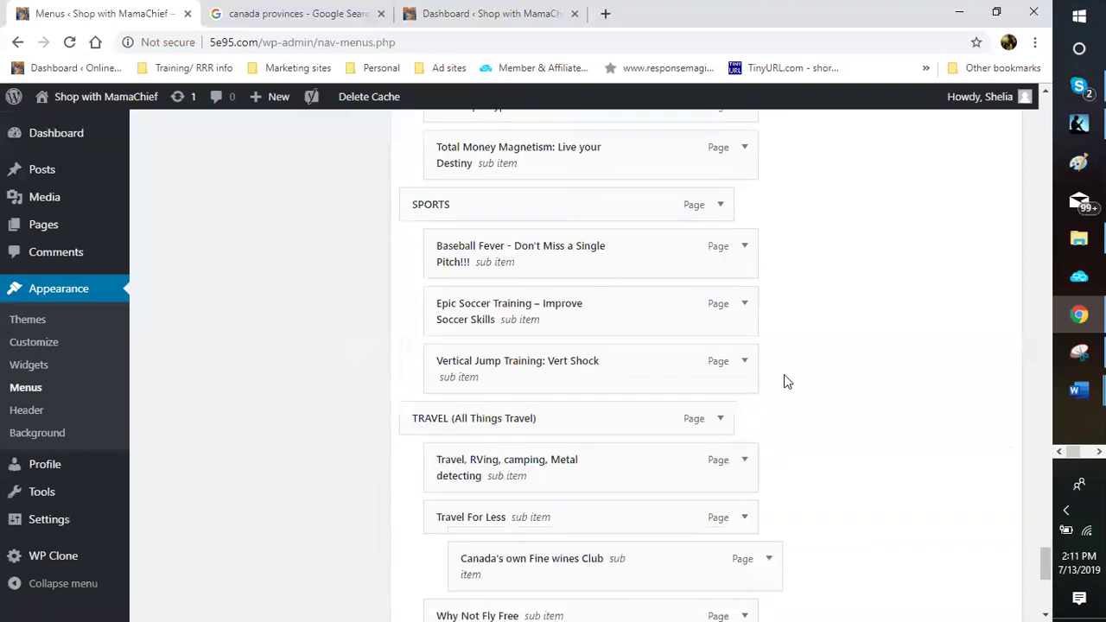
scroll(599, 400, down, 2)
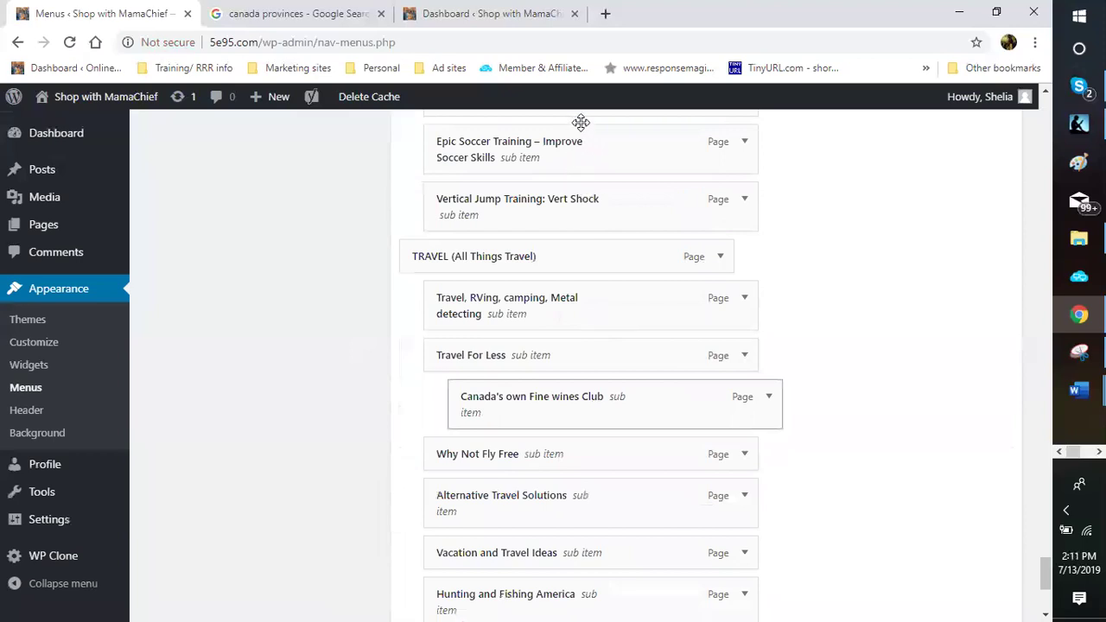
Move the "Canada's own Fine wines Club" item up into the SPORTS section, beneath "Vertical Jump Training: Vert Shock".
drag(549, 239, 834, 421)
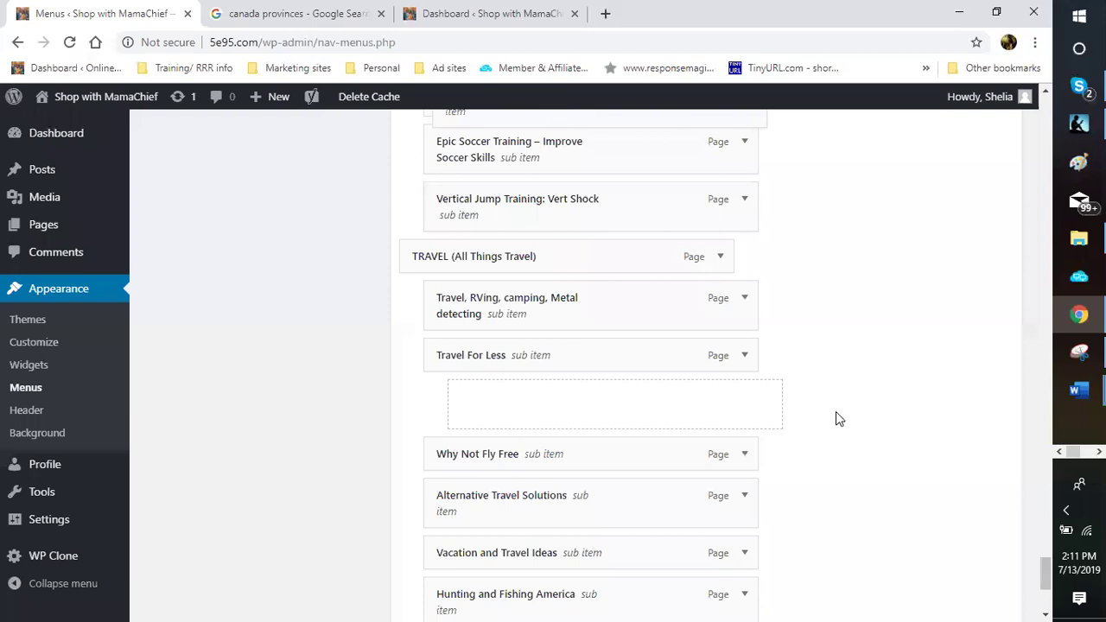
drag(835, 412, 487, 315)
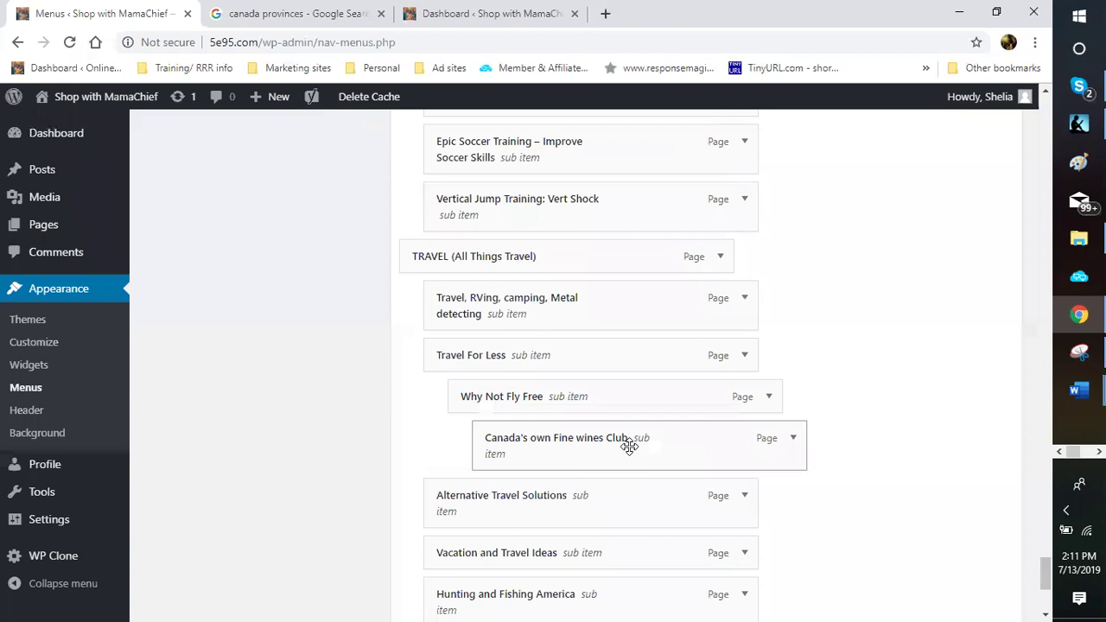
drag(628, 446, 605, 444)
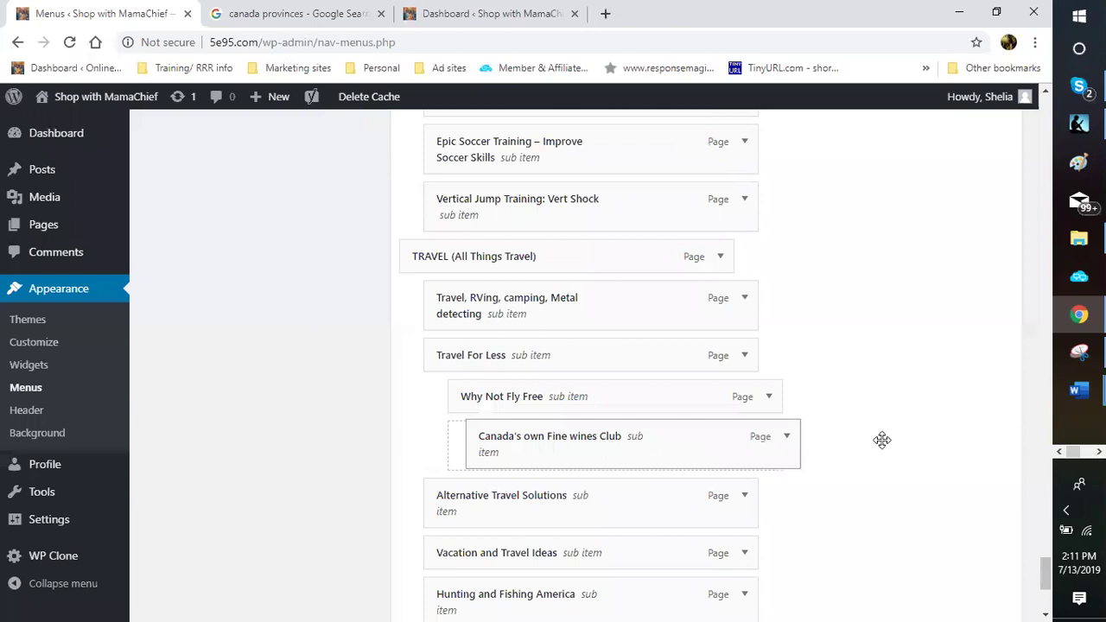
drag(869, 459, 642, 415)
scroll(864, 462, up, 4)
scroll(642, 424, down, 1)
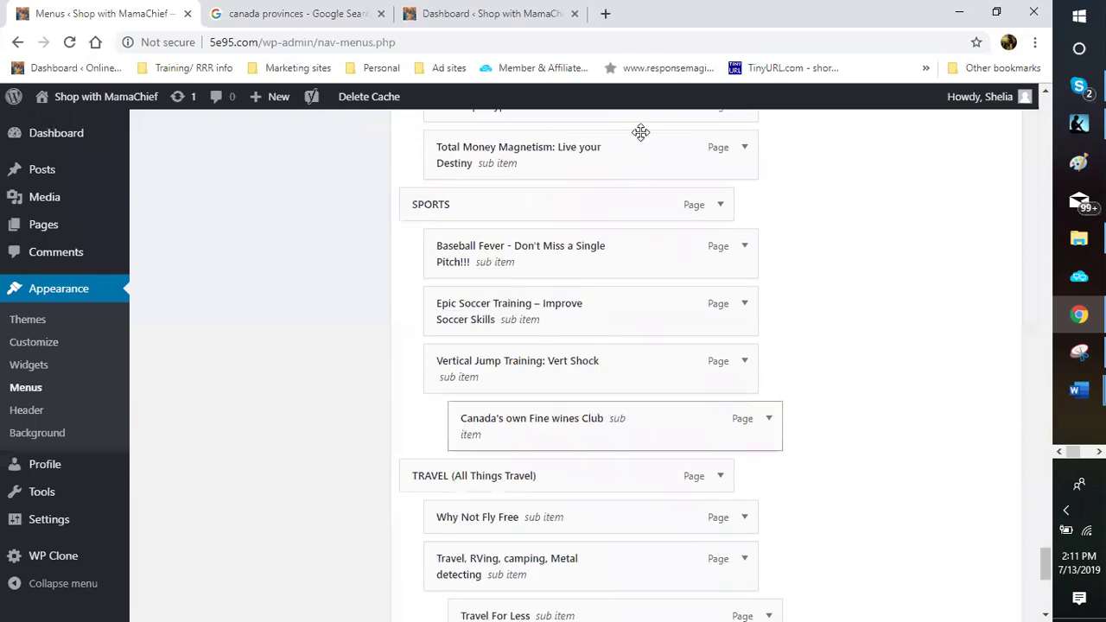
Move the "Canada's own Fine wines Club" item further up the menu, beneath "Keto and Ketosis – Fat Burning System".
drag(644, 95, 627, 138)
mouse_move(637, 83)
mouse_down()
mouse_move(637, 110)
mouse_move(645, 90)
mouse_move(632, 135)
mouse_move(633, 94)
mouse_move(641, 83)
mouse_move(627, 143)
mouse_move(650, 100)
mouse_up()
drag(639, 138, 639, 63)
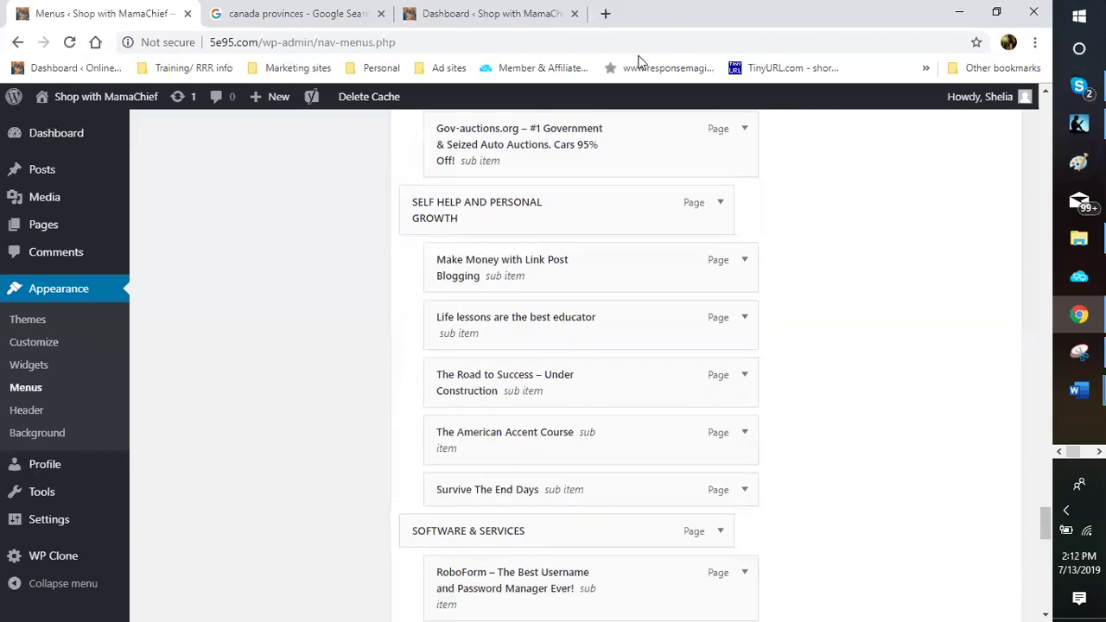
drag(618, 118, 602, 34)
drag(581, 127, 534, 56)
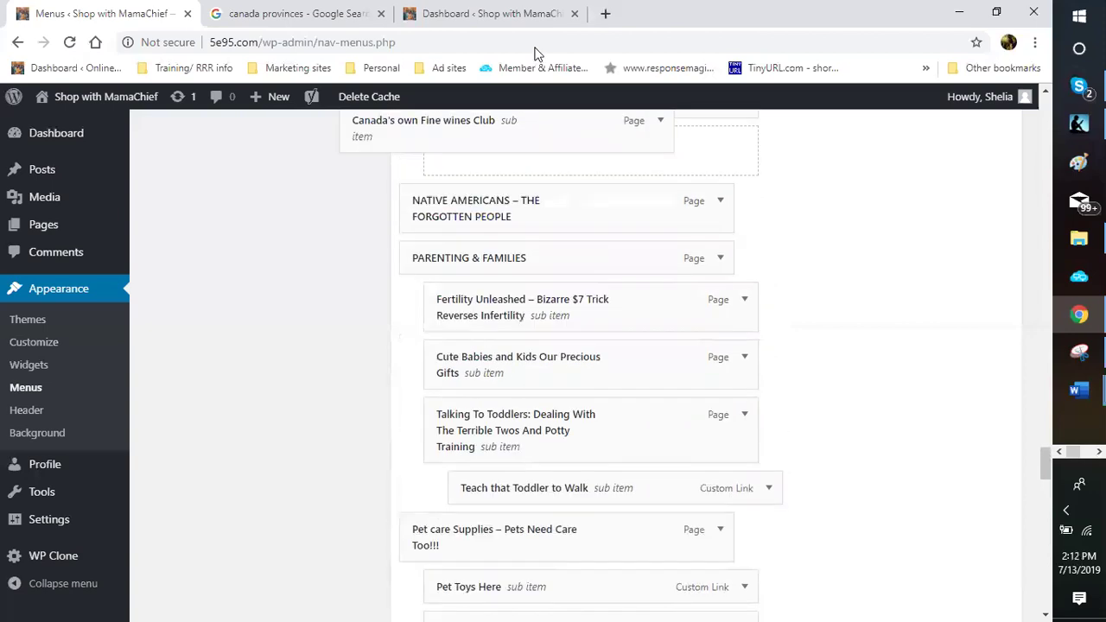
drag(508, 104, 429, 259)
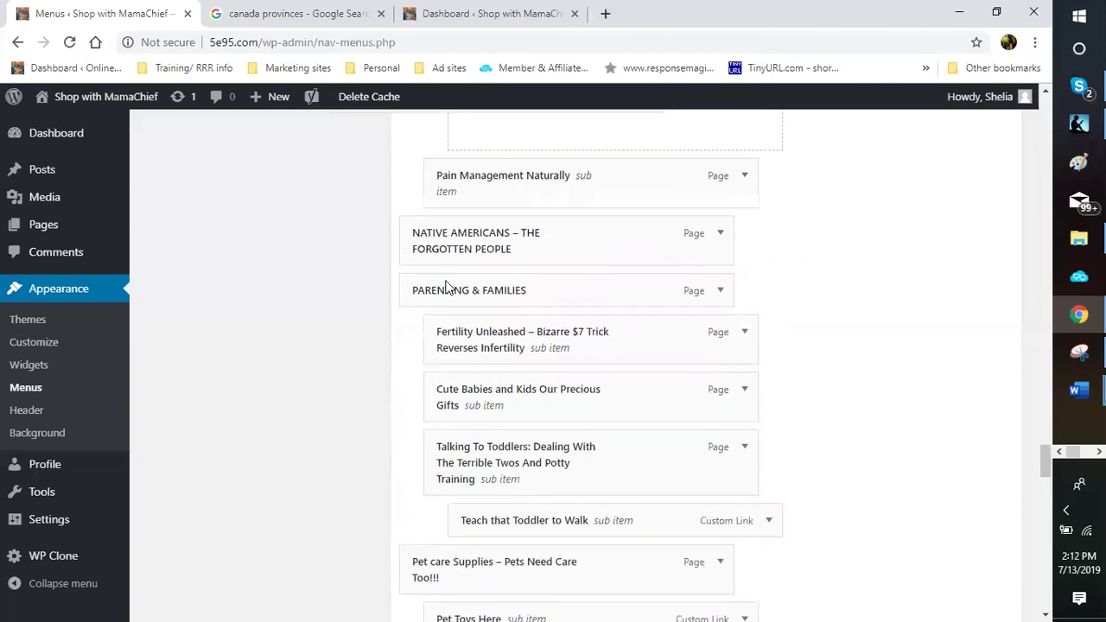
drag(502, 283, 545, 459)
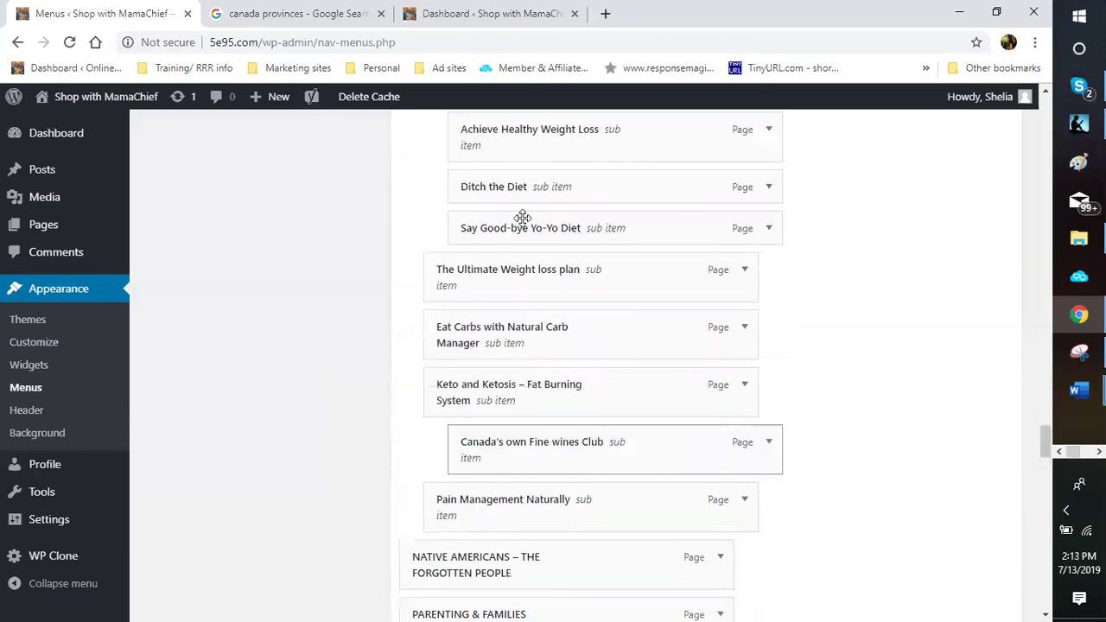
Move the "Canada's own Fine wines Club" item up beneath "JEEP Accessories" in the "Everything including the kitchen sink here" section.
mouse_move(531, 119)
mouse_down()
mouse_move(511, 106)
mouse_move(524, 82)
mouse_move(496, 170)
mouse_move(517, 69)
mouse_move(474, 118)
mouse_move(498, 96)
mouse_move(501, 124)
mouse_move(518, 83)
mouse_move(498, 135)
mouse_move(511, 89)
mouse_move(519, 97)
mouse_move(531, 70)
mouse_move(528, 84)
mouse_move(537, 80)
mouse_move(543, 54)
mouse_move(455, 185)
mouse_move(476, 90)
mouse_move(496, 50)
mouse_move(527, 22)
mouse_move(513, 148)
mouse_move(449, 215)
mouse_move(420, 274)
mouse_move(484, 275)
mouse_move(502, 479)
mouse_move(483, 503)
mouse_up()
scroll(480, 311, up, 4)
scroll(484, 504, down, 1)
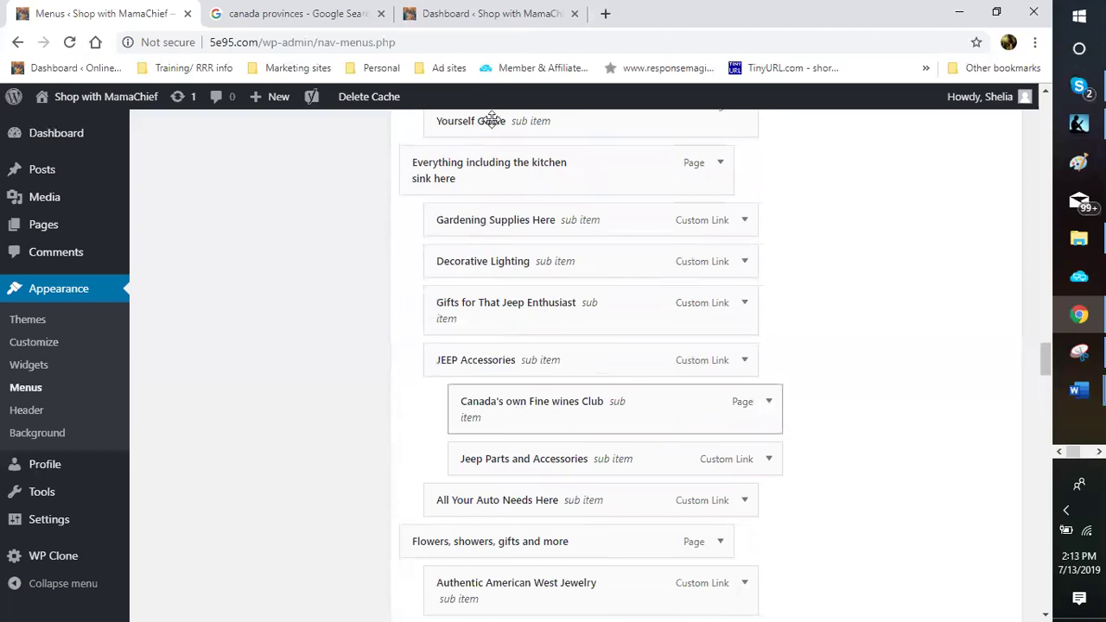
Move the "Canada's own Fine wines Club" item up into Dating & Relationships, beneath "Your bedroom fantasy comes to life".
drag(511, 386, 515, 65)
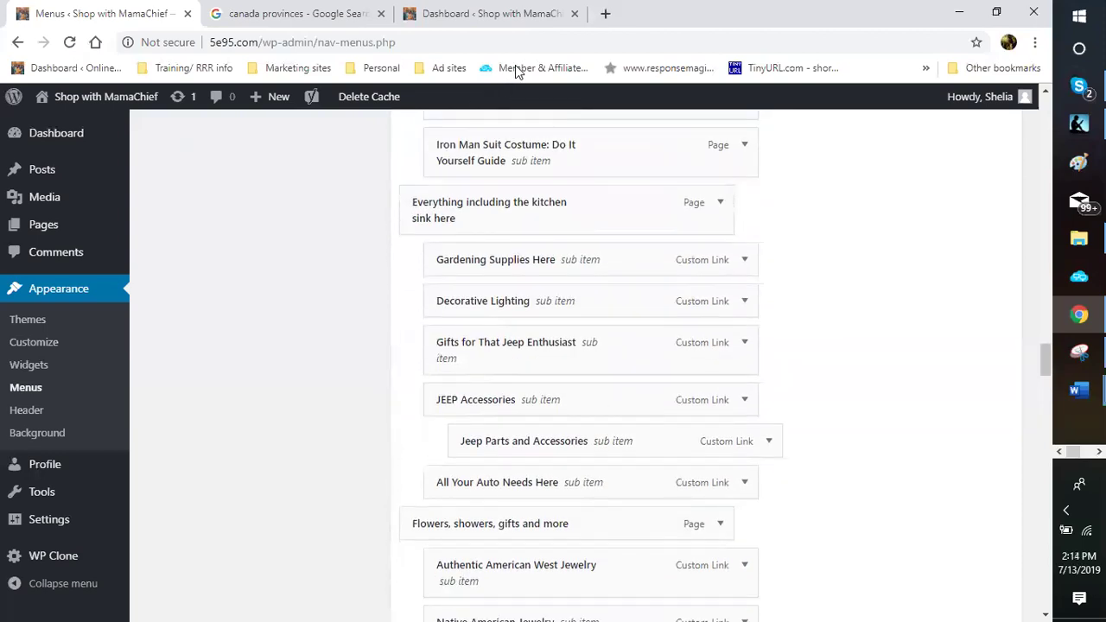
drag(462, 147, 507, 52)
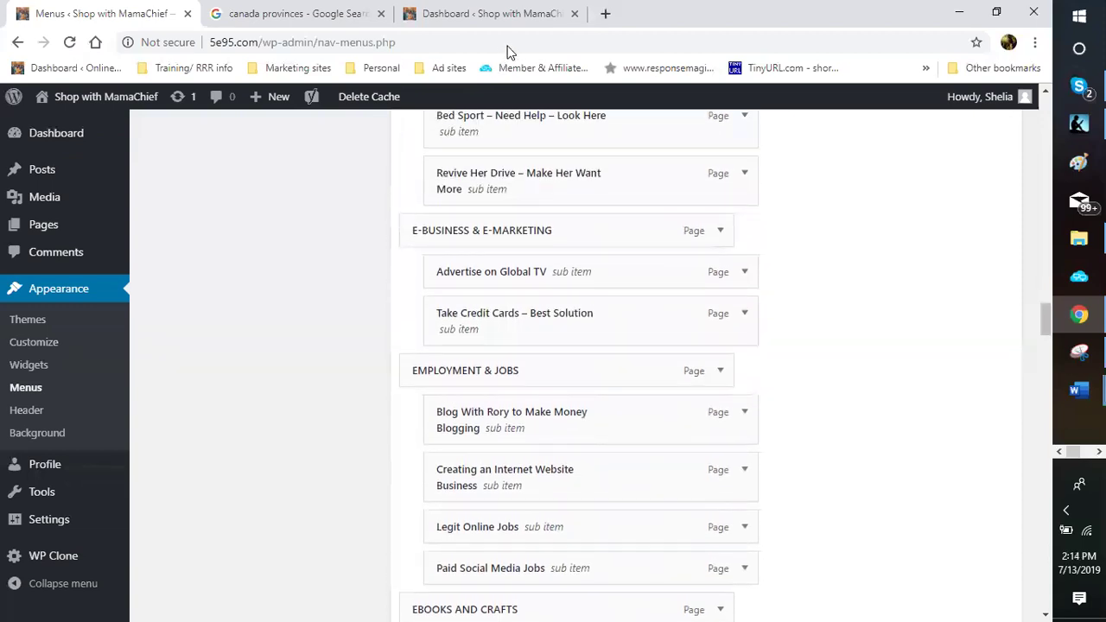
drag(507, 45, 506, 31)
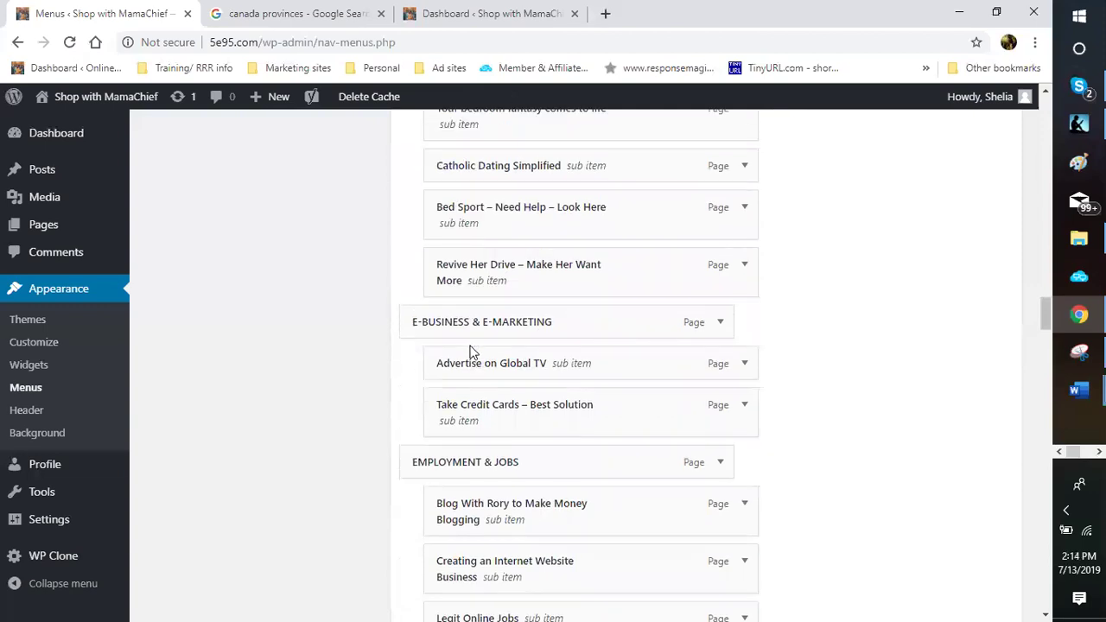
scroll(484, 362, up, 4)
right_click(519, 453)
drag(518, 447, 516, 445)
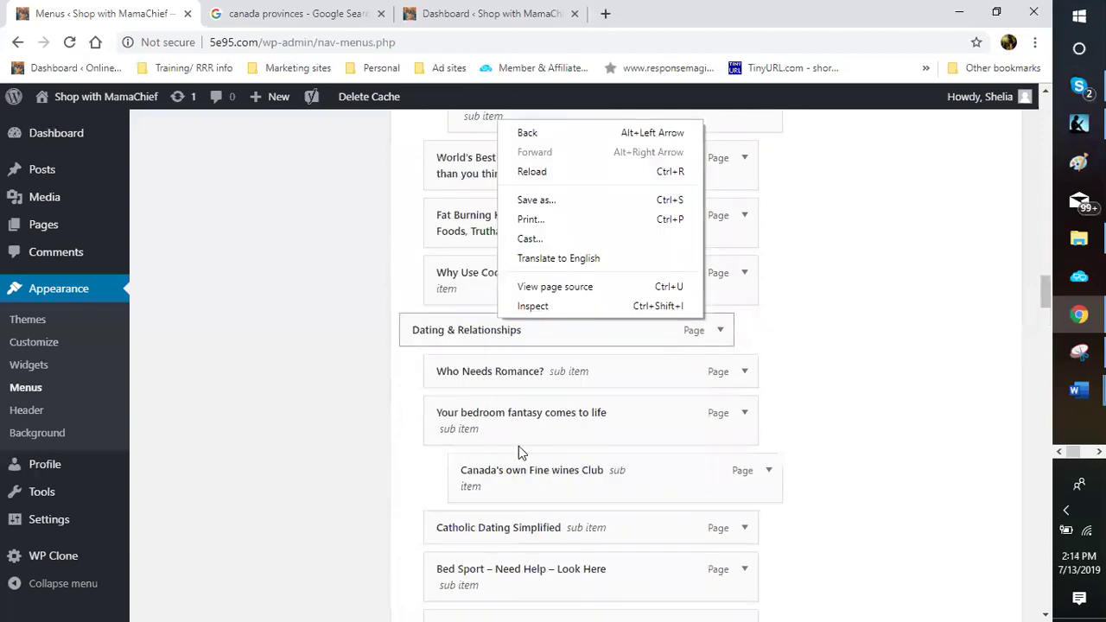
click(508, 475)
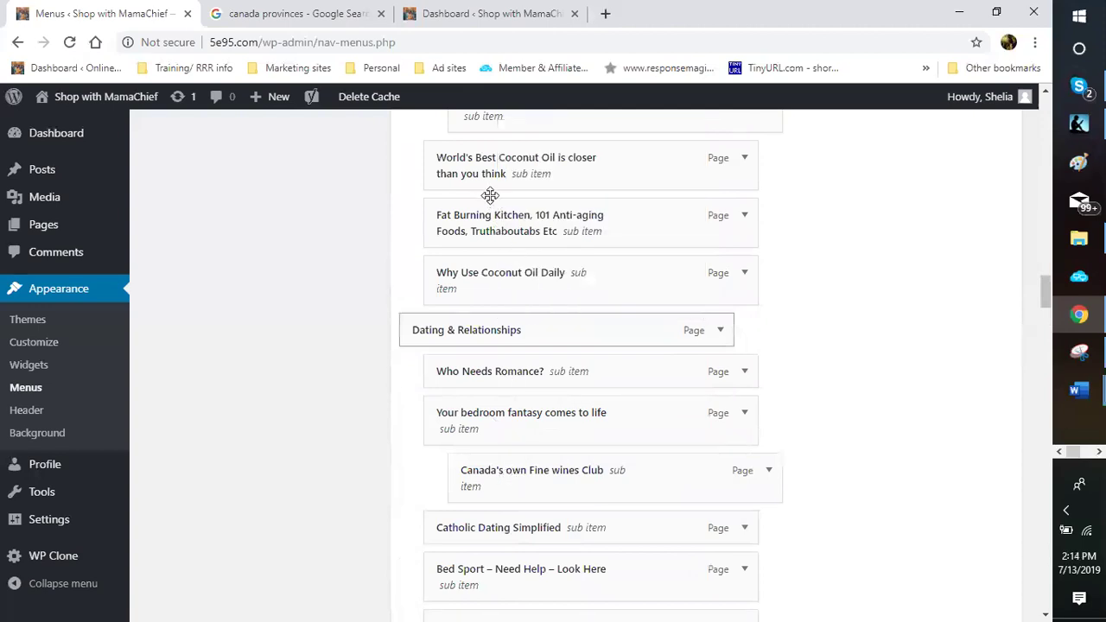
Move the "Canada's own Fine wines Club" item up into the wine pages, directly beneath "Germany Wine Club of the Month".
drag(488, 183, 532, 83)
drag(508, 157, 719, 263)
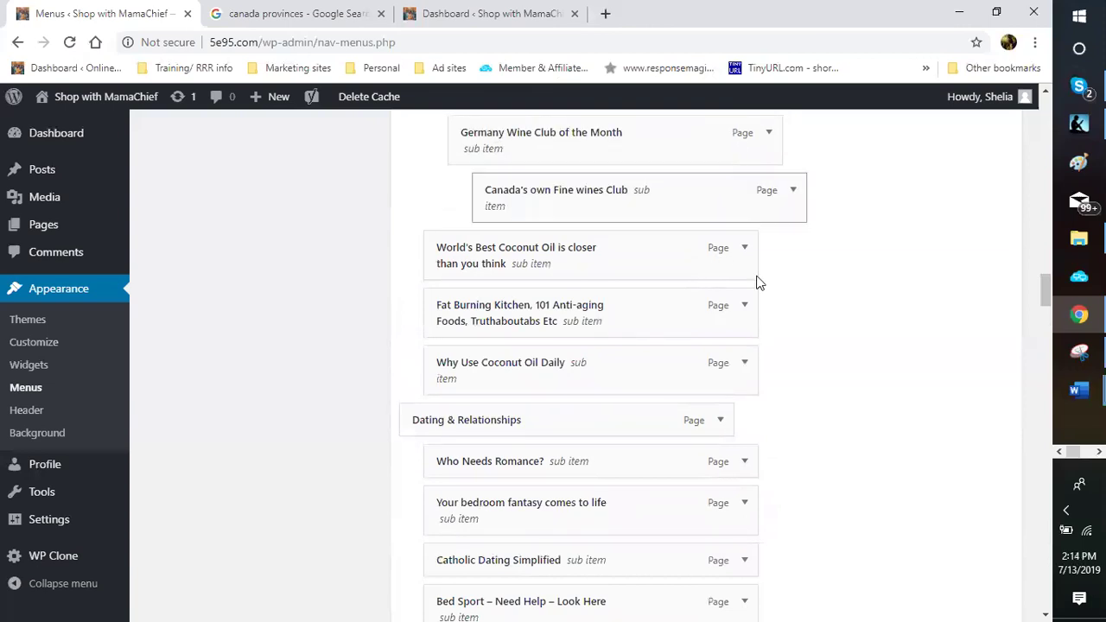
scroll(657, 436, up, 3)
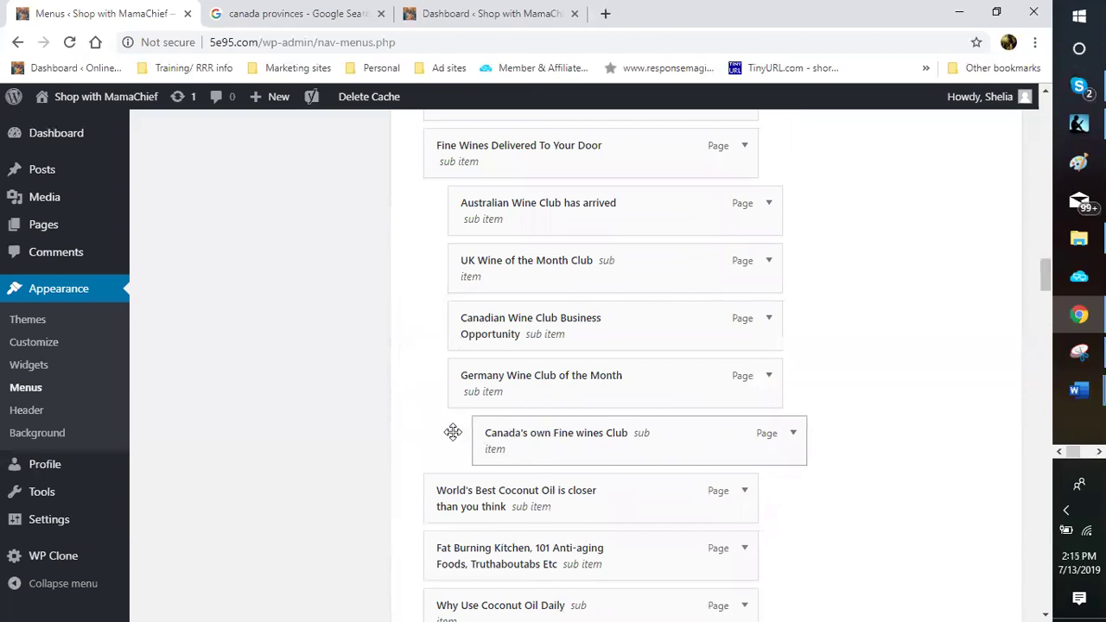
Try to align the "Canada's own Fine wines Club" item's indentation with the other wine club sub items.
mouse_move(501, 435)
mouse_down()
mouse_move(614, 435)
mouse_move(505, 425)
mouse_move(567, 439)
mouse_move(539, 441)
mouse_move(499, 423)
mouse_move(499, 443)
mouse_move(463, 436)
mouse_move(543, 466)
mouse_move(492, 436)
mouse_up()
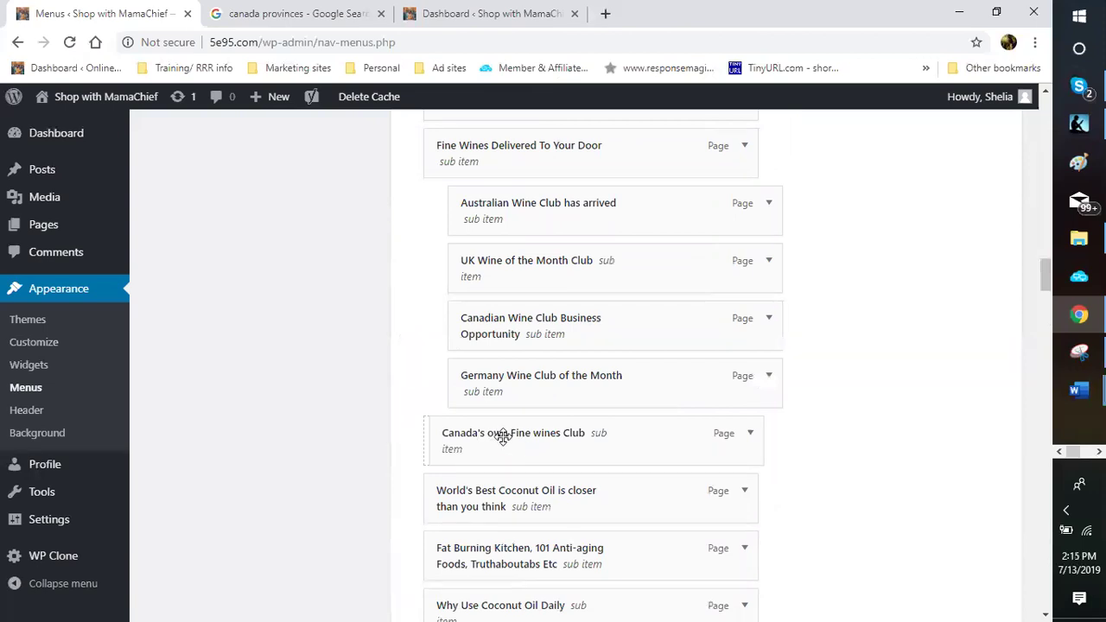
drag(497, 432, 499, 444)
right_click(498, 444)
click(499, 444)
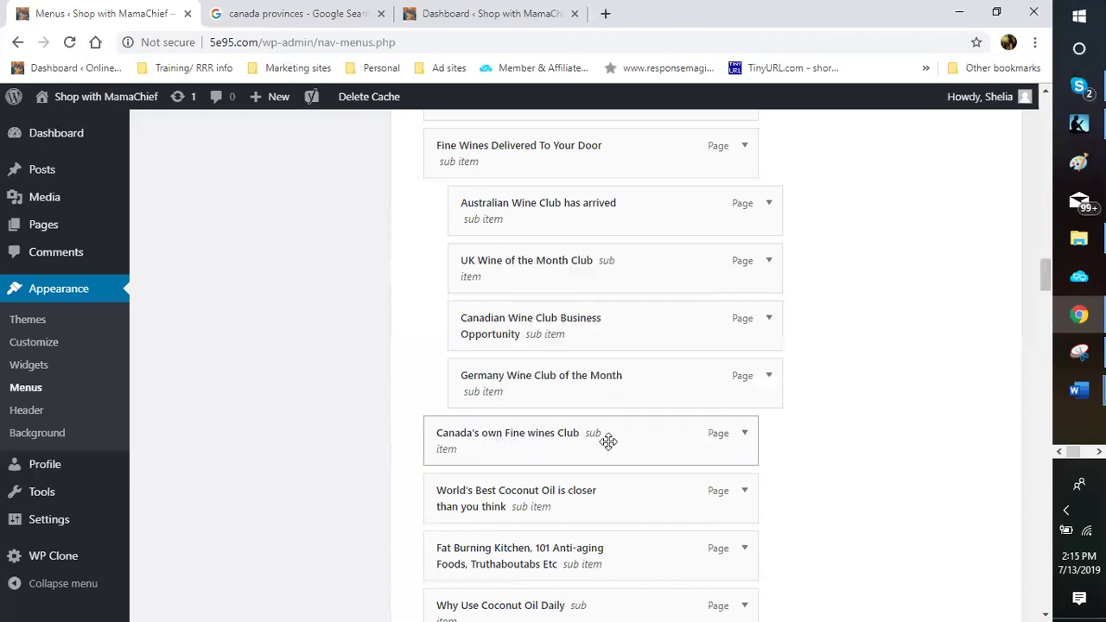
drag(473, 437, 581, 436)
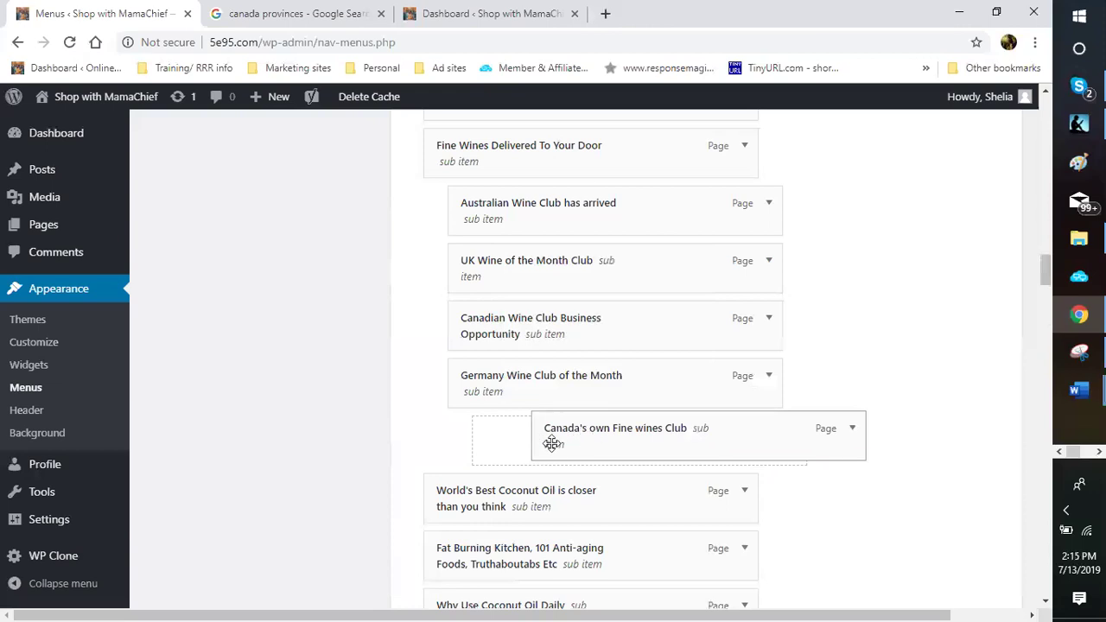
click(630, 428)
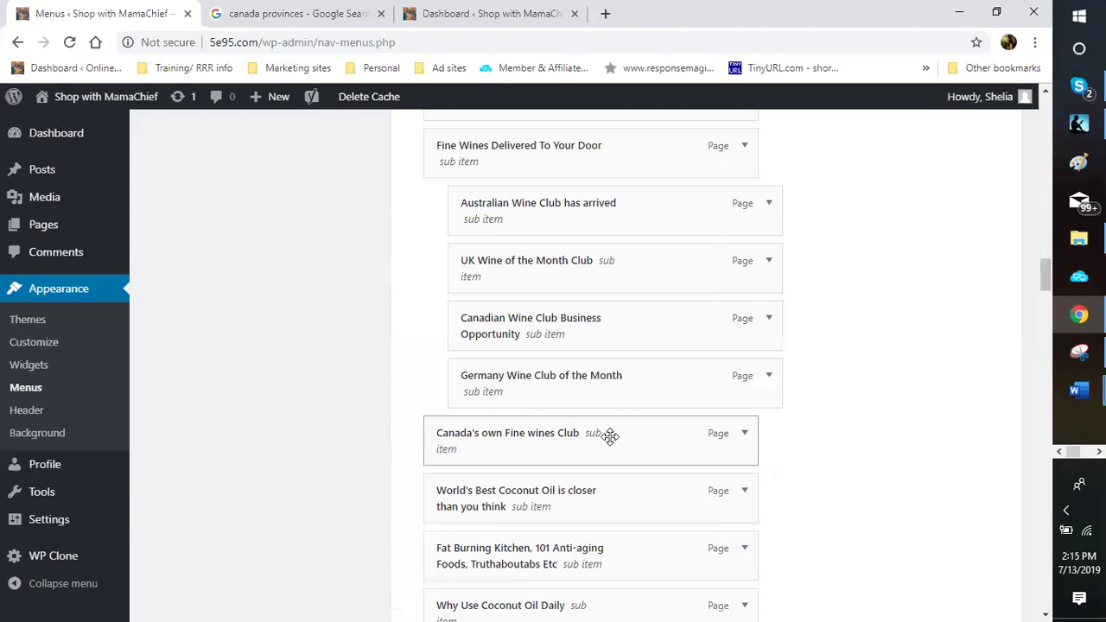
Nest "Canada's own Fine wines Club" under "Fine Wines Delivered To Your Door", at the same level as "Germany Wine Club of the Month".
drag(634, 435, 528, 427)
right_click(536, 424)
click(423, 377)
drag(597, 434, 493, 434)
drag(587, 437, 510, 438)
right_click(512, 439)
click(484, 434)
drag(476, 430, 815, 459)
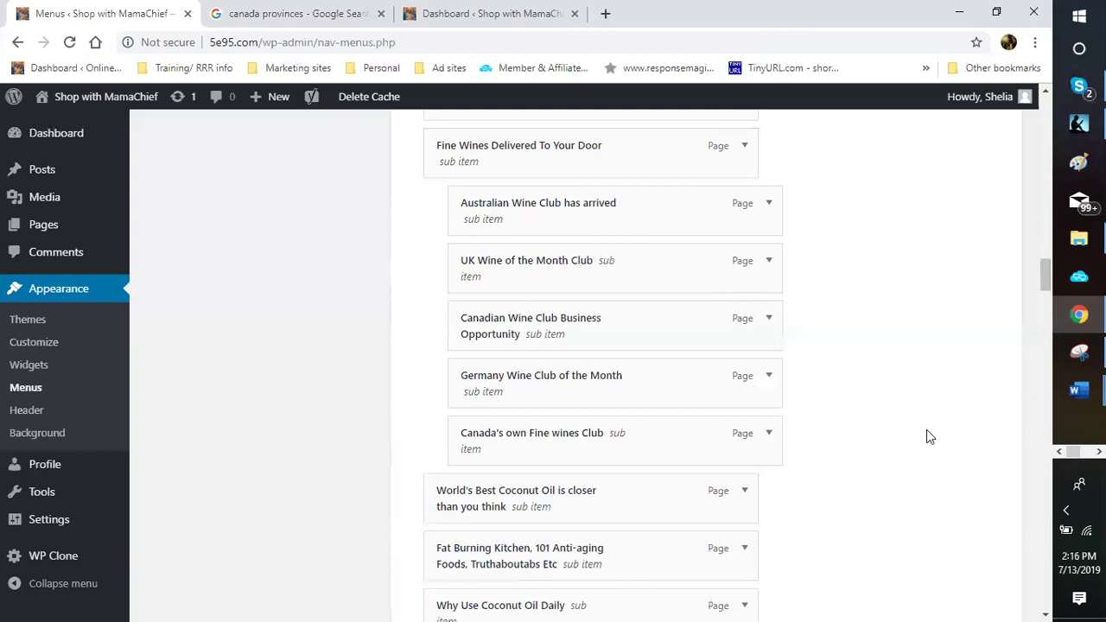
Save the changes to the Main Menu.
scroll(940, 363, up, 10)
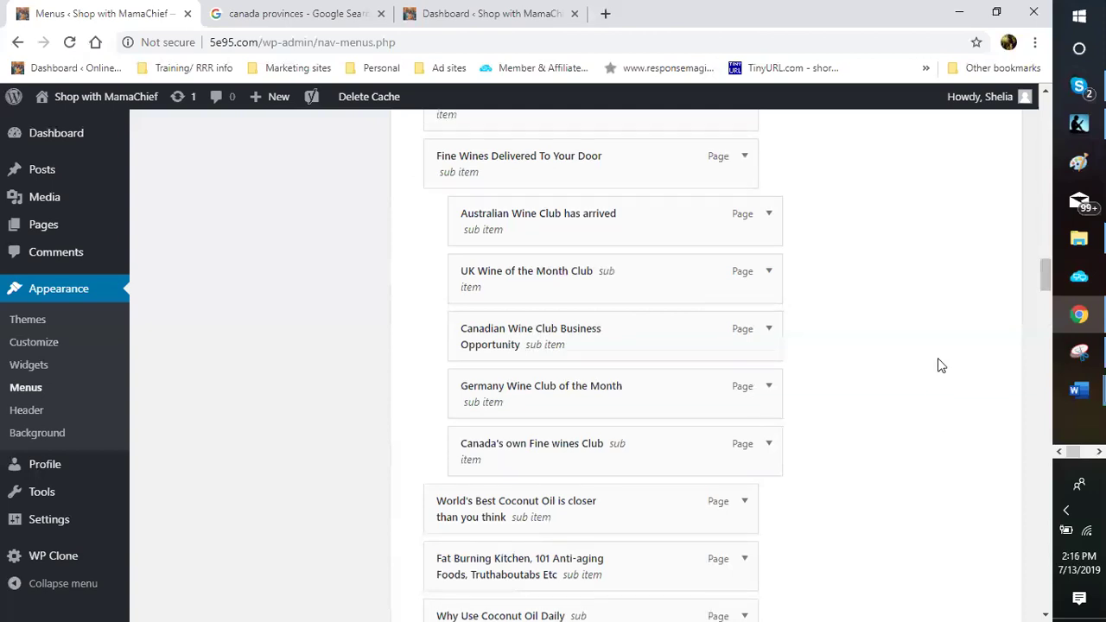
scroll(942, 351, up, 5)
scroll(954, 332, up, 1)
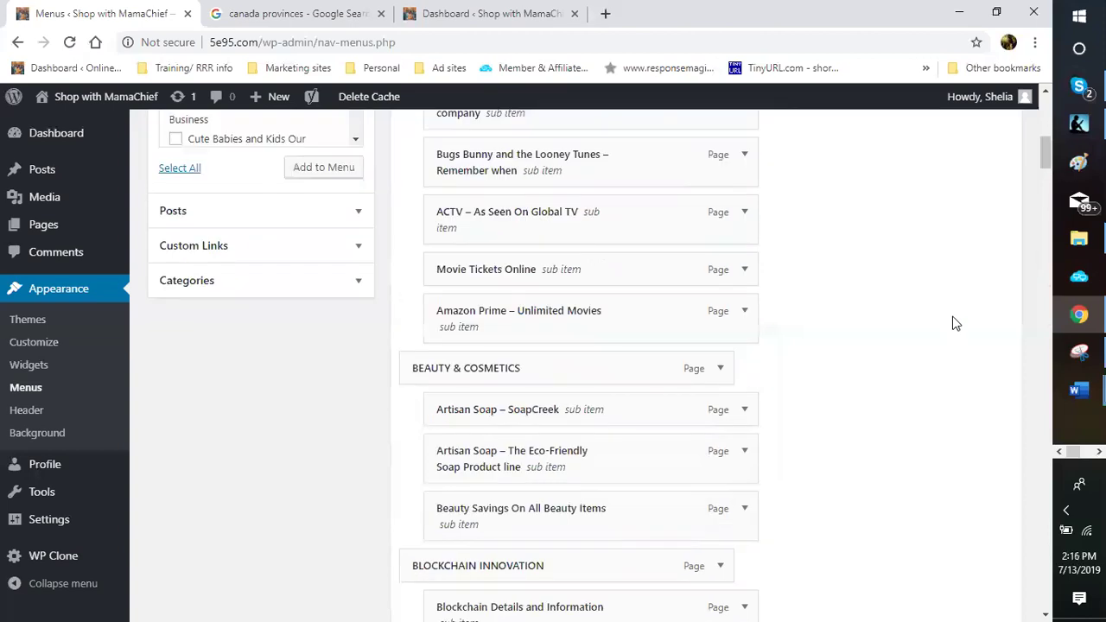
scroll(989, 591, up, 10)
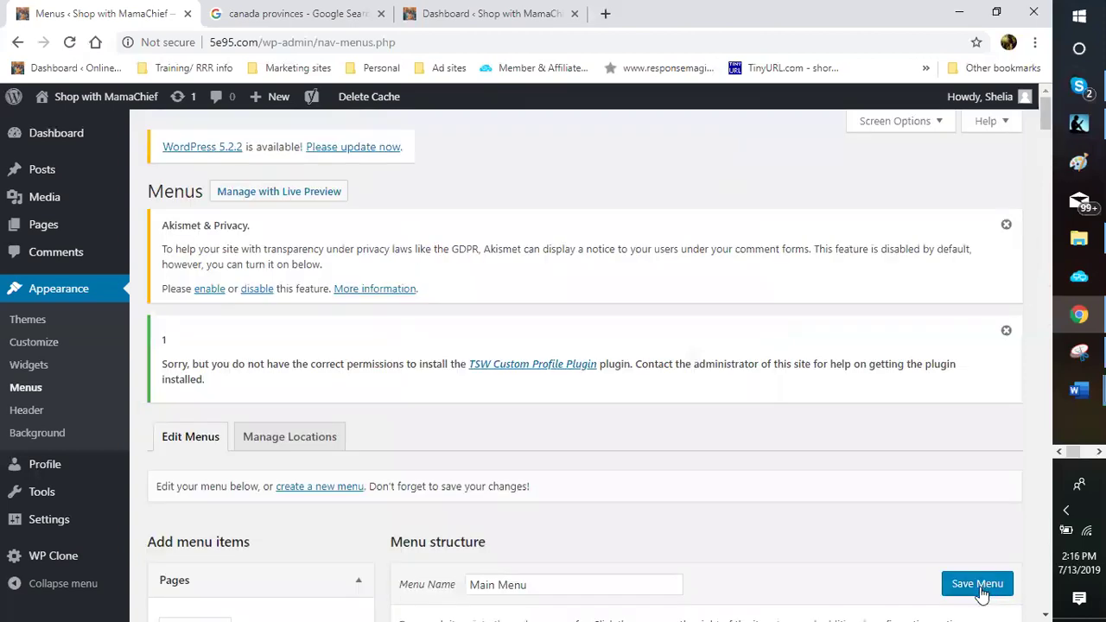
click(977, 587)
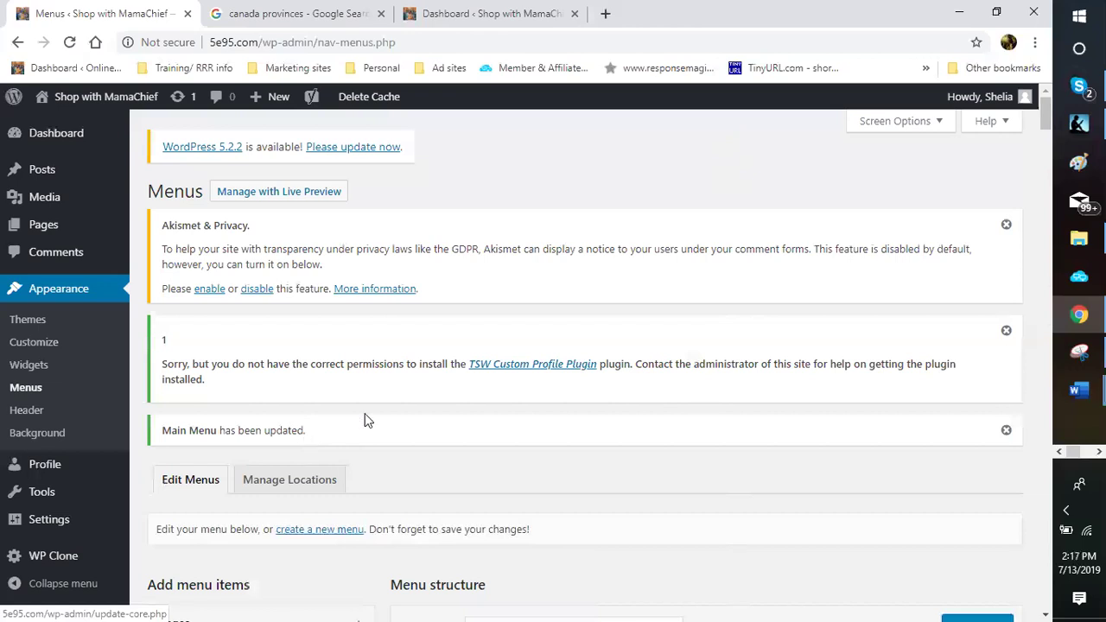
Visit the live Shop with MamaChief site and examine the category navigation and its submenus for the wine pages.
mouse_move(76, 104)
click(58, 130)
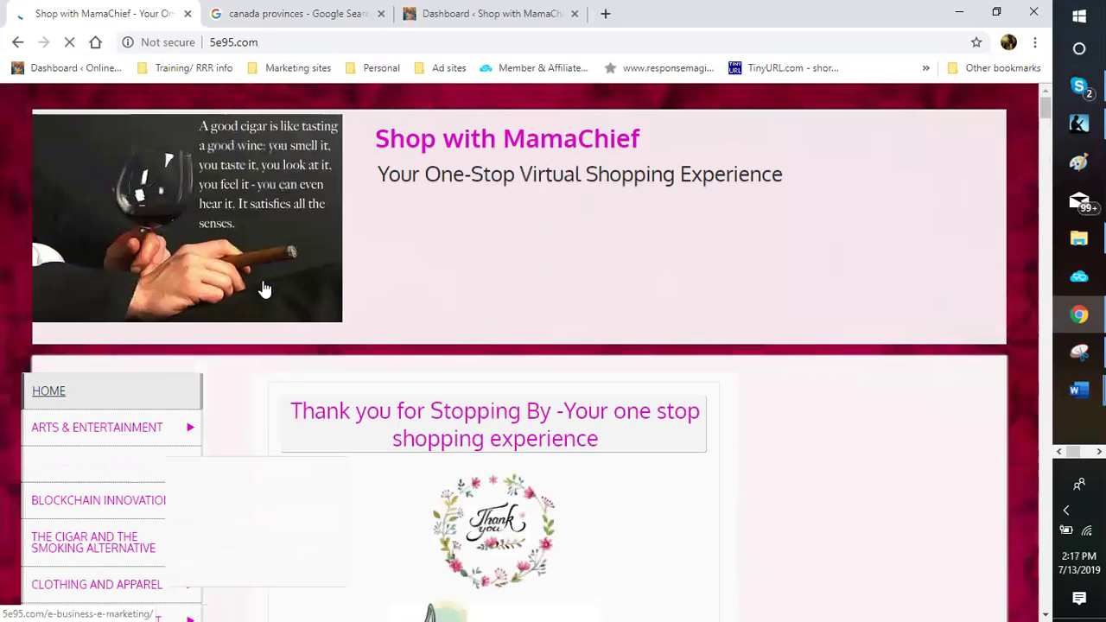
mouse_move(285, 526)
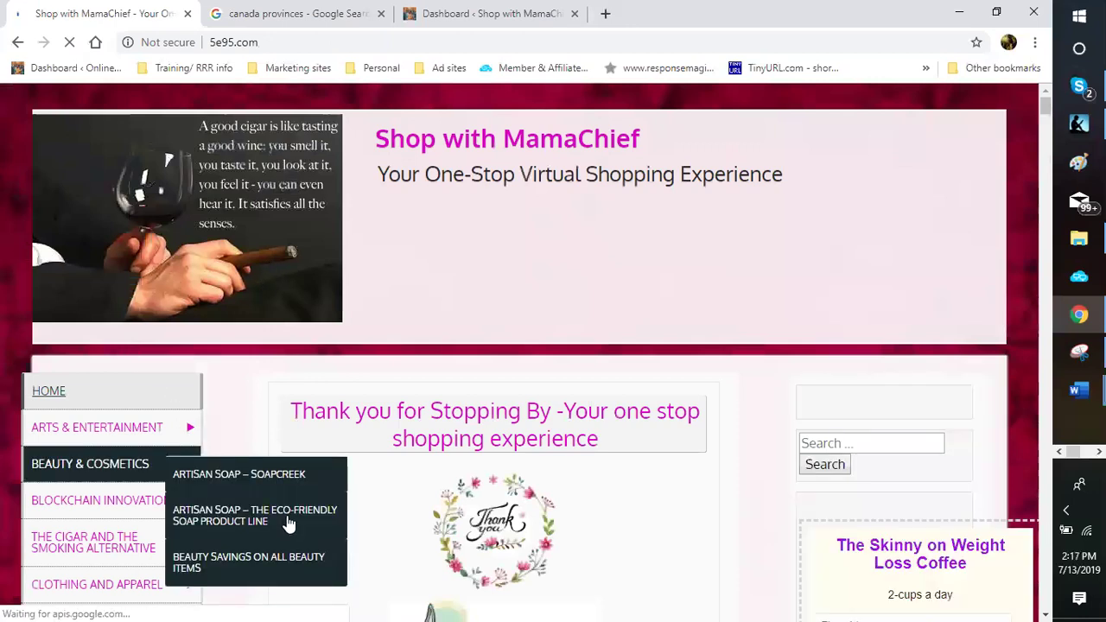
scroll(693, 373, down, 3)
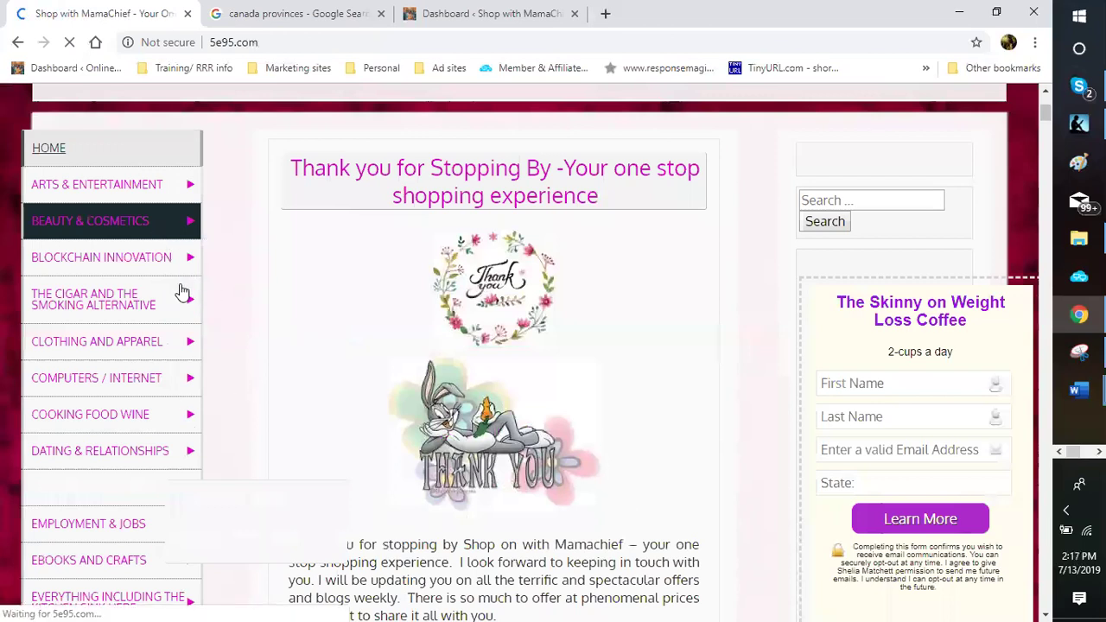
scroll(177, 294, down, 2)
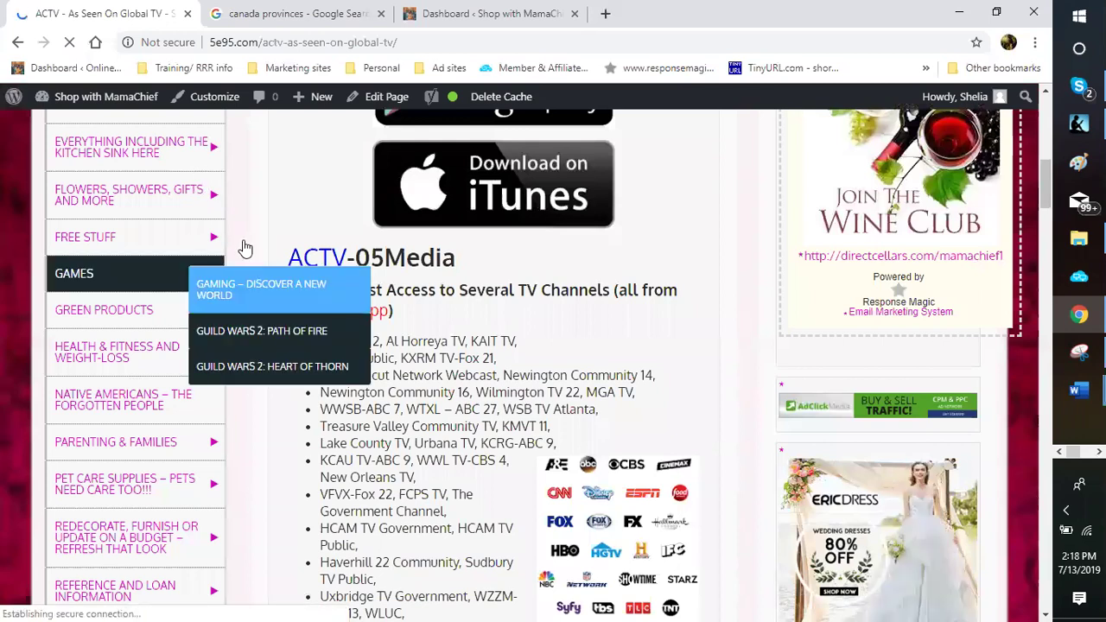
Examine the Cooking Food Wine and Chocolate Lovers Paradise pages, including the category navigation alongside their content.
scroll(247, 246, up, 3)
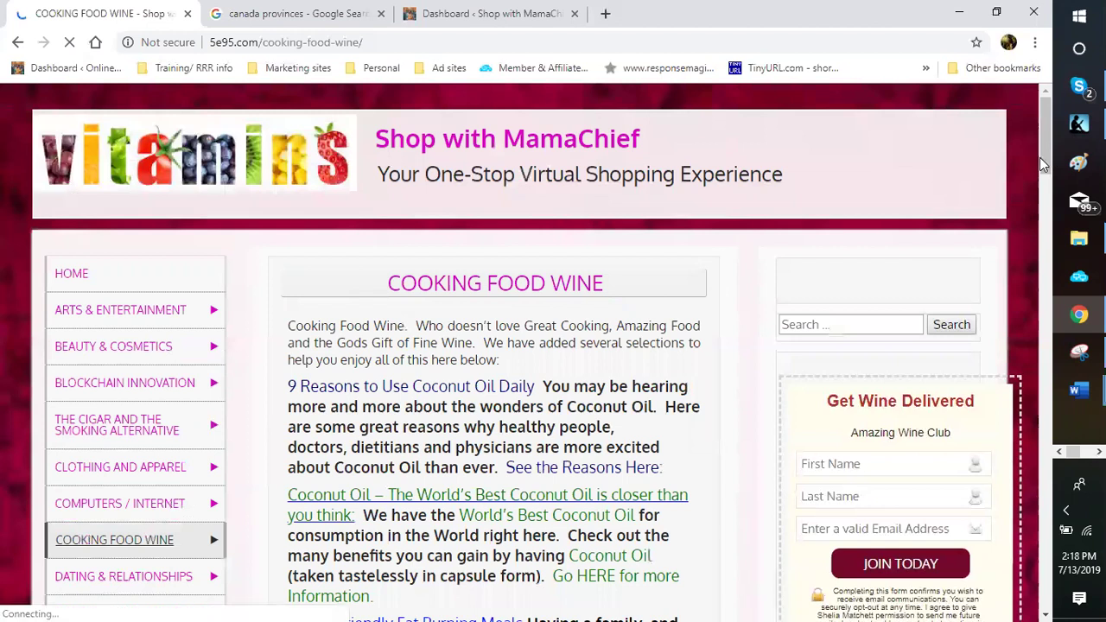
scroll(1039, 150, down, 2)
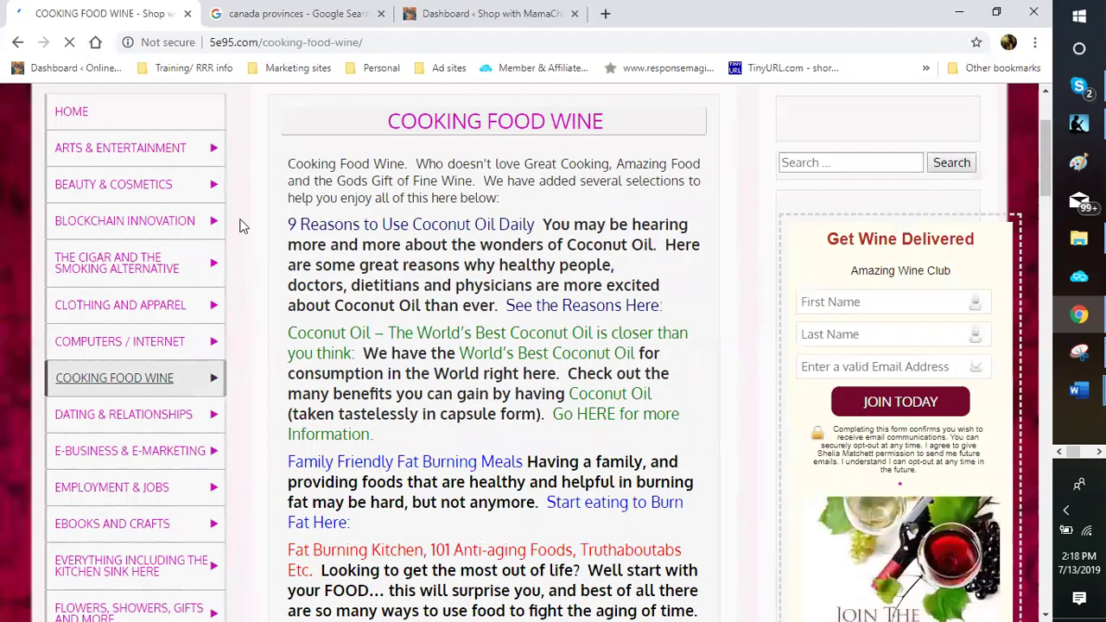
scroll(259, 324, down, 3)
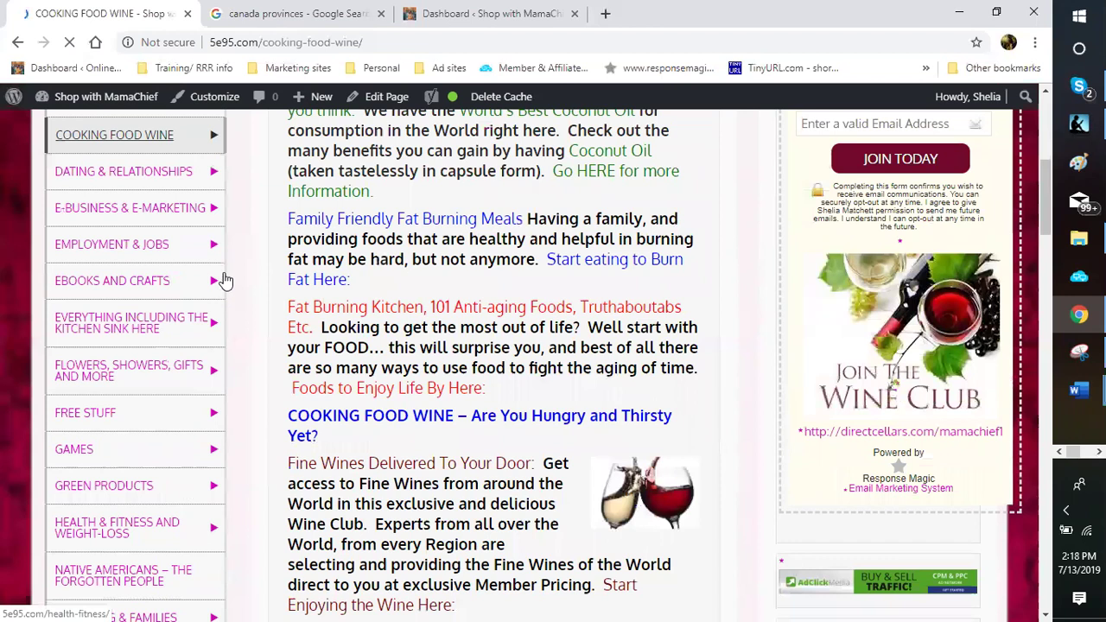
scroll(193, 184, down, 2)
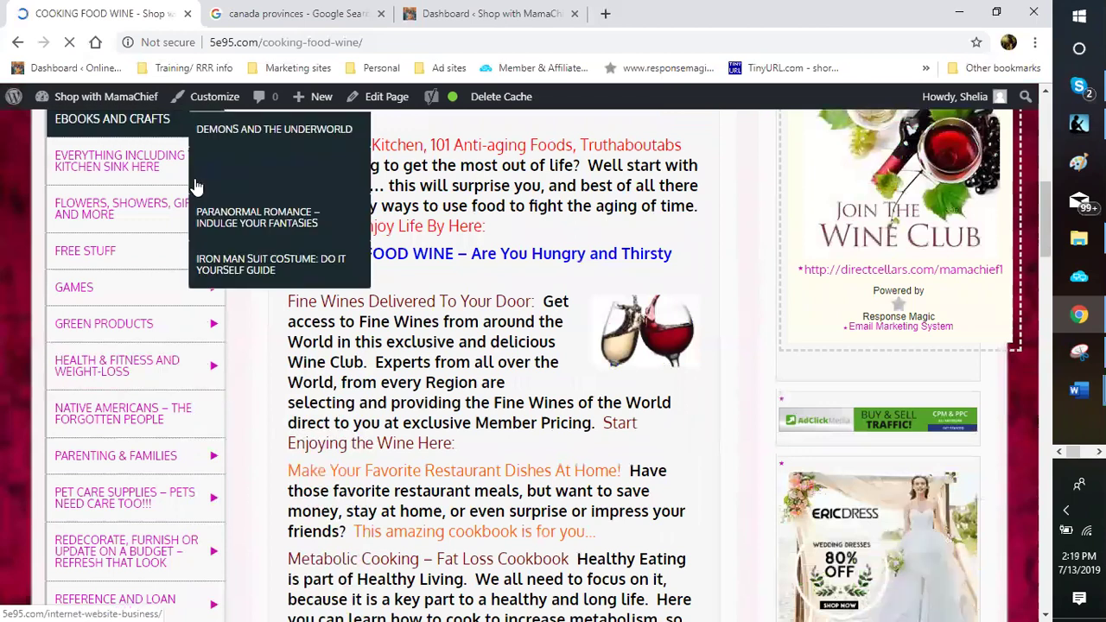
scroll(179, 191, up, 1)
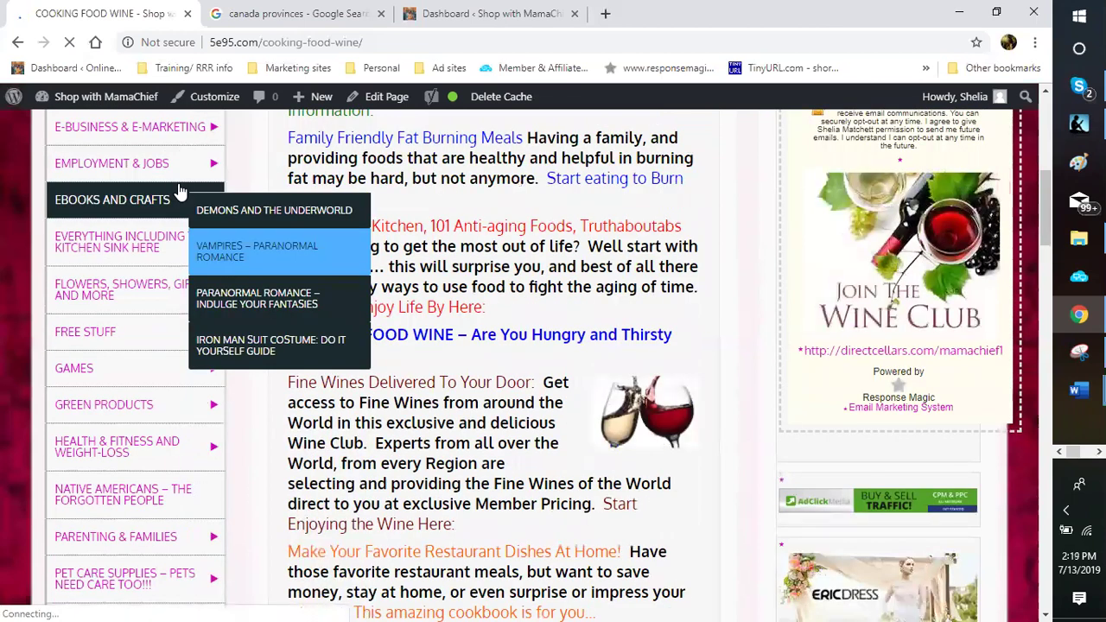
scroll(178, 195, up, 1)
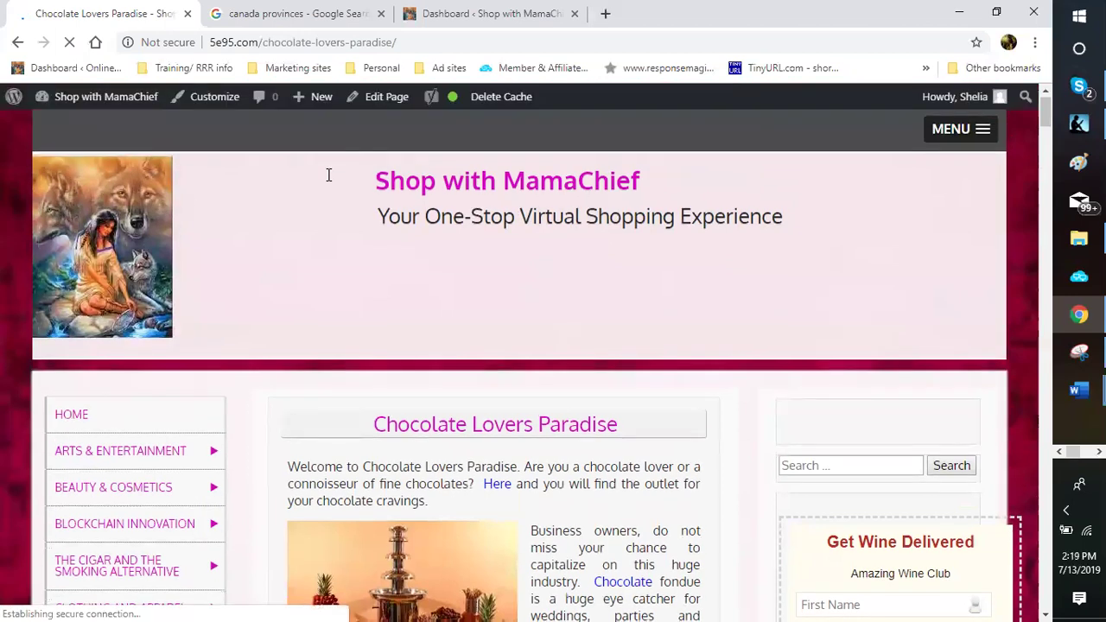
scroll(329, 176, down, 3)
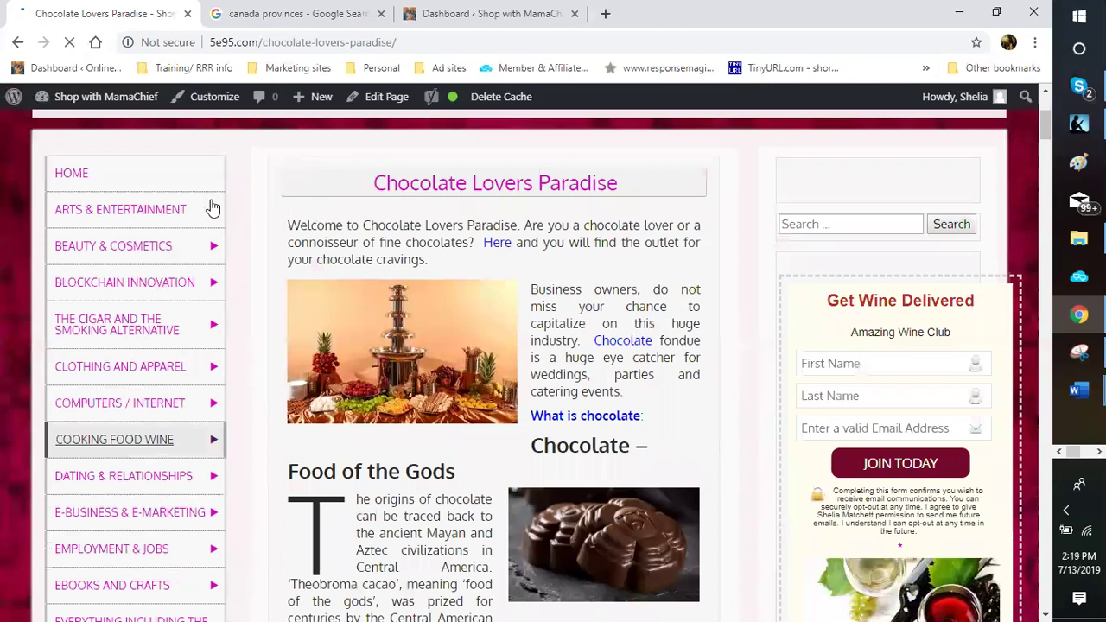
scroll(266, 177, down, 5)
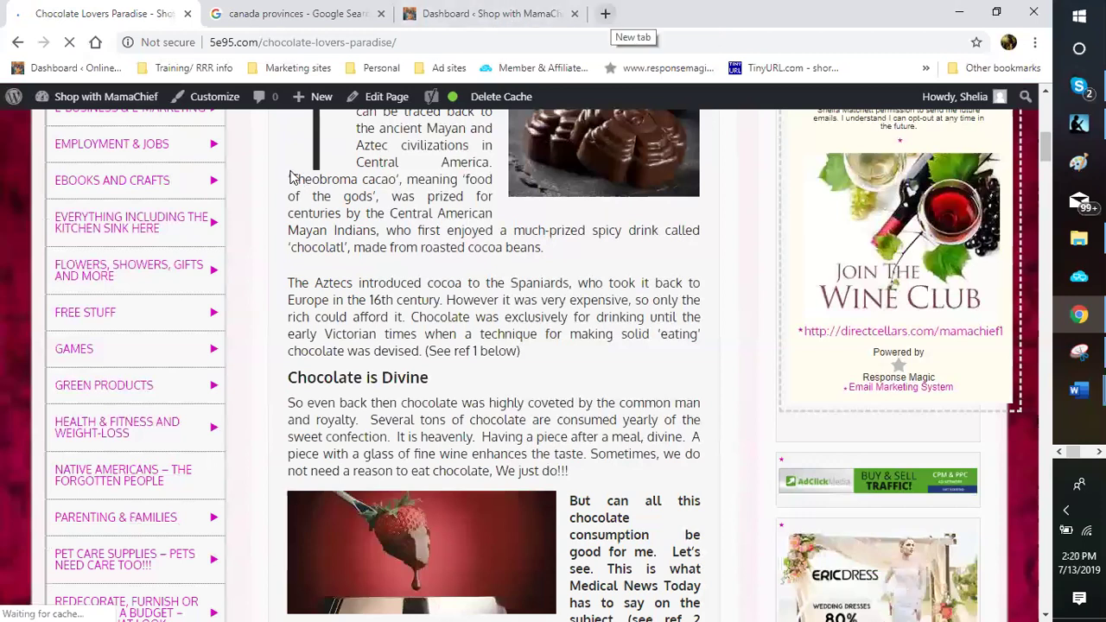
Open a new browser tab and bring up the Marketing sites bookmarks.
key(ctrl+t)
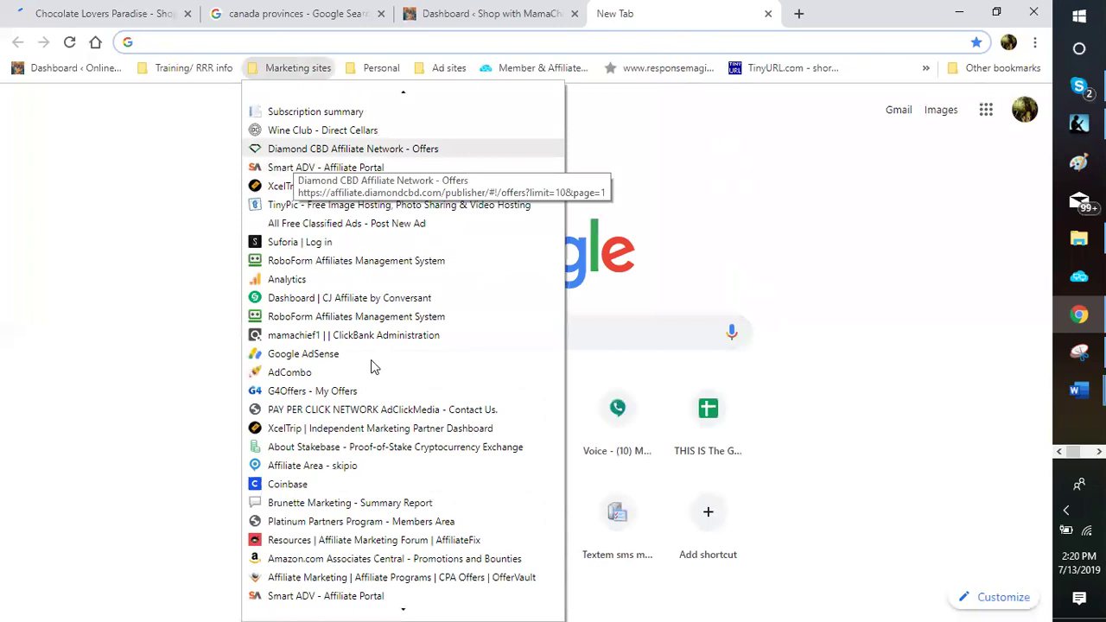
Open the Subscription summary bookmark from the Marketing sites folder.
key(Up)
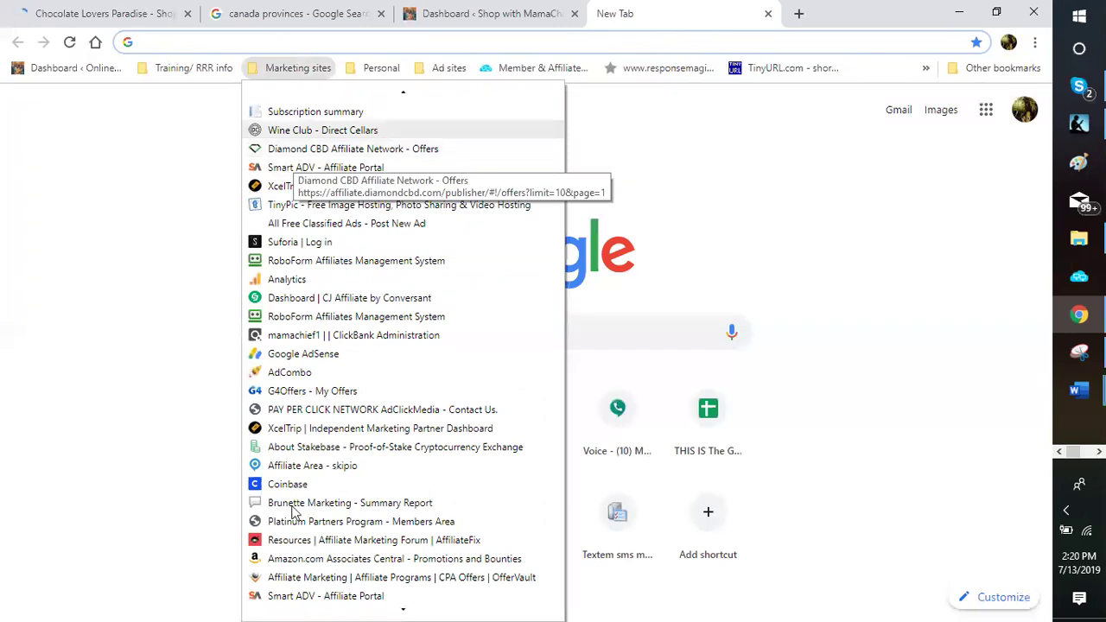
key(Down)
key(Down)
key(Down)
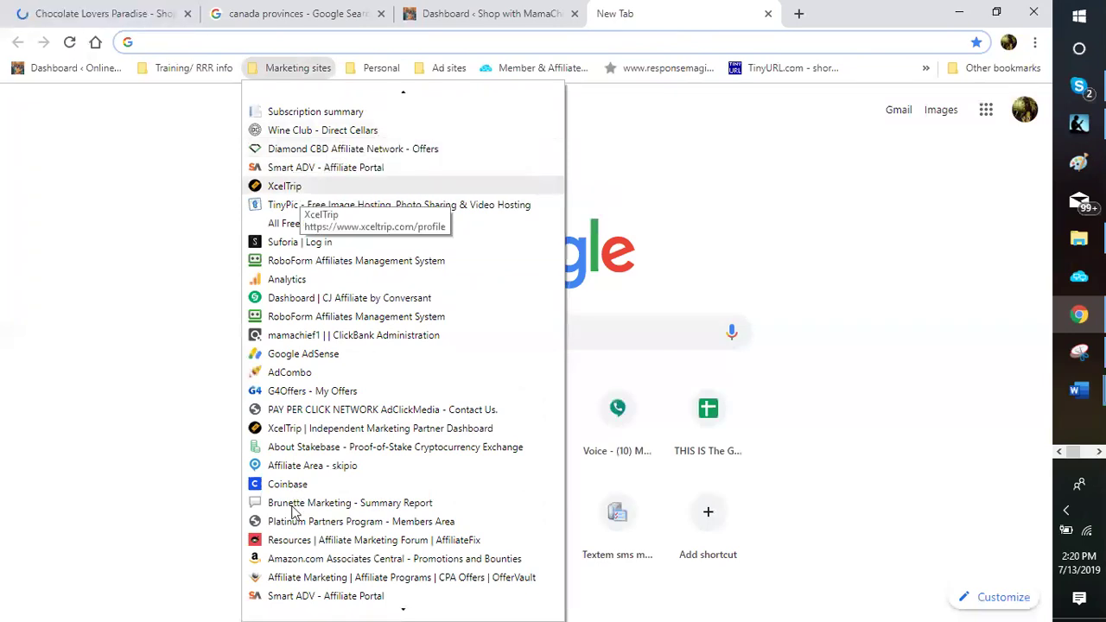
key(Up)
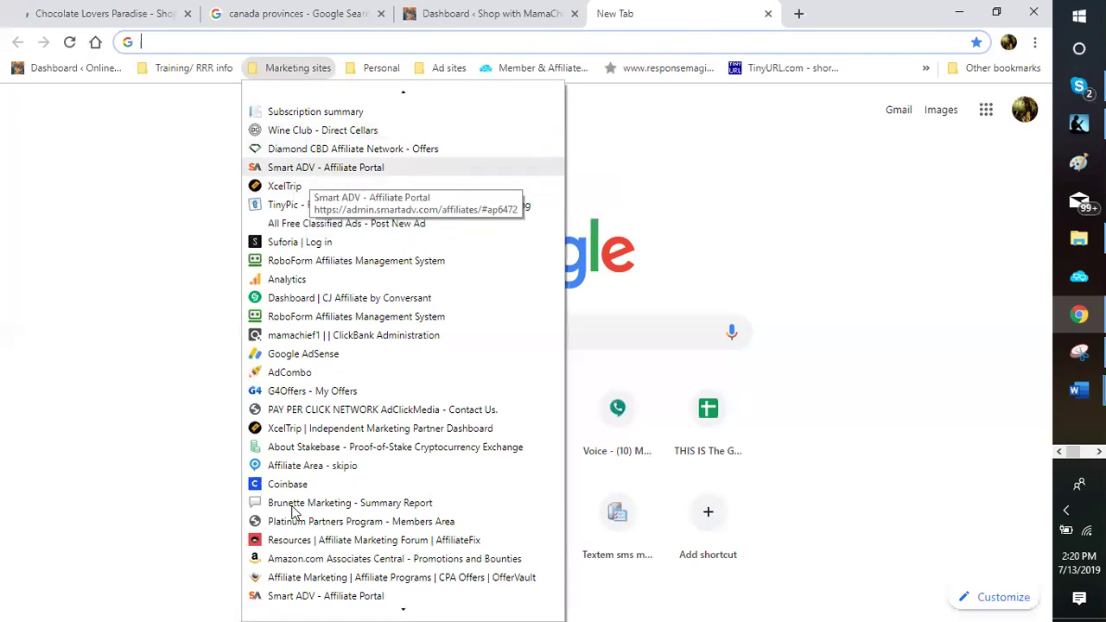
key(shift+F10)
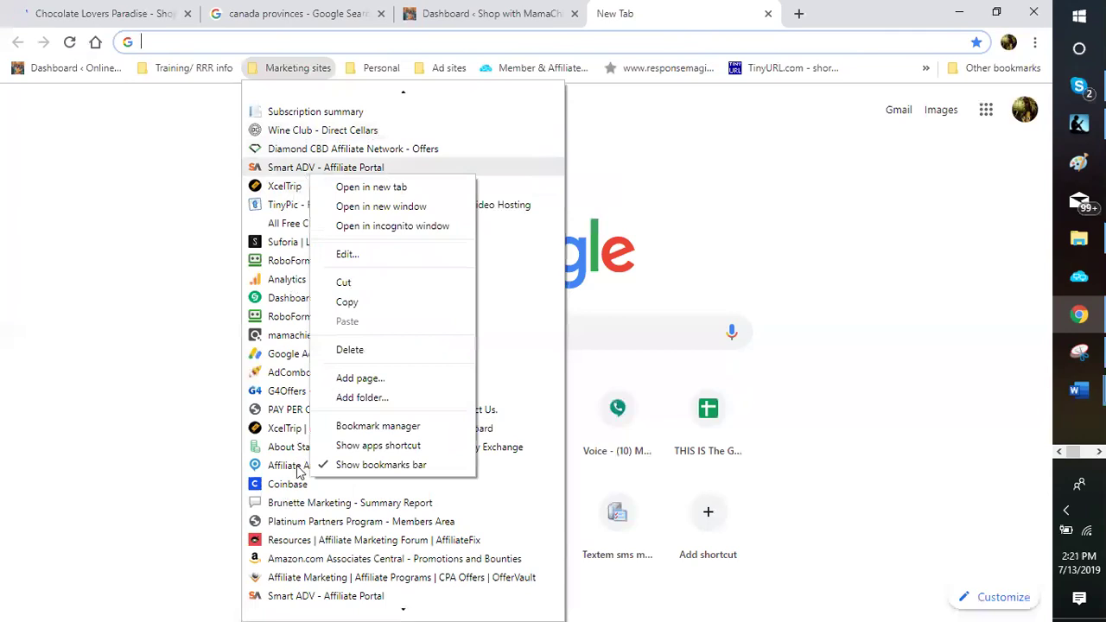
key(Escape)
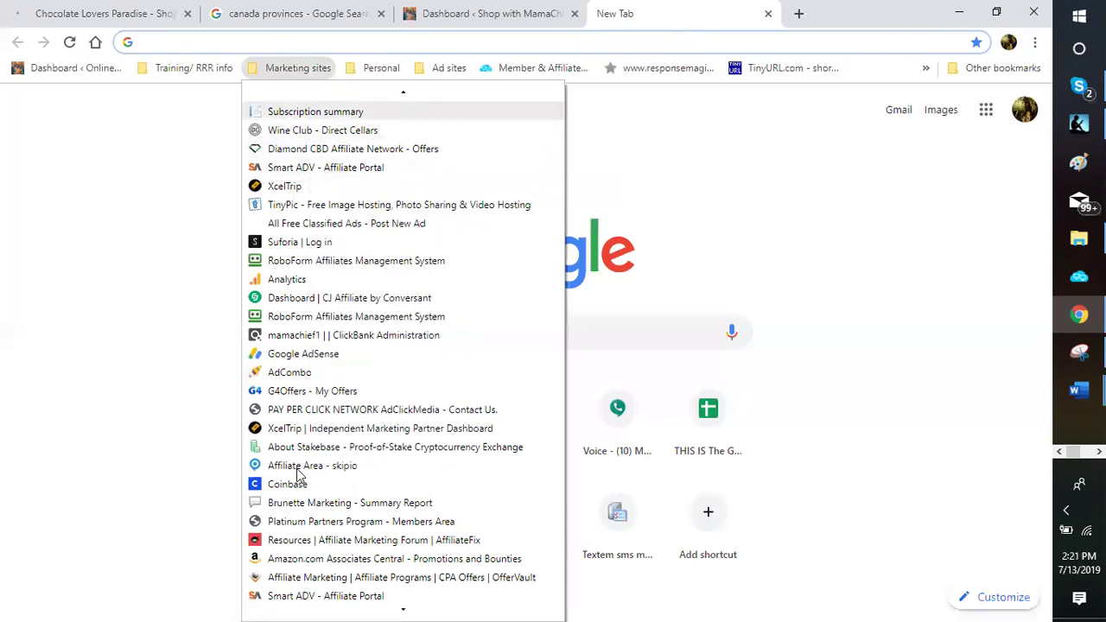
key(Return)
key(Return)
Look through the Marketing sites bookmarks for an affiliate network to open.
key(Down)
key(Down)
key(Down)
key(Down)
key(Down)
key(Down)
key(Down)
key(Down)
key(Down)
key(Up)
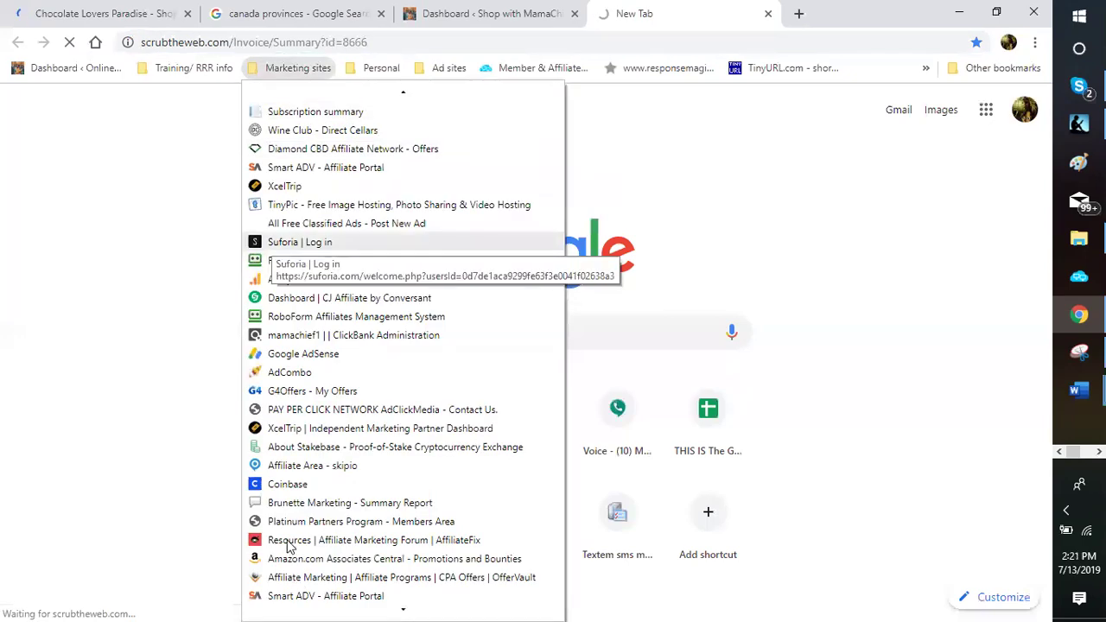
key(Down)
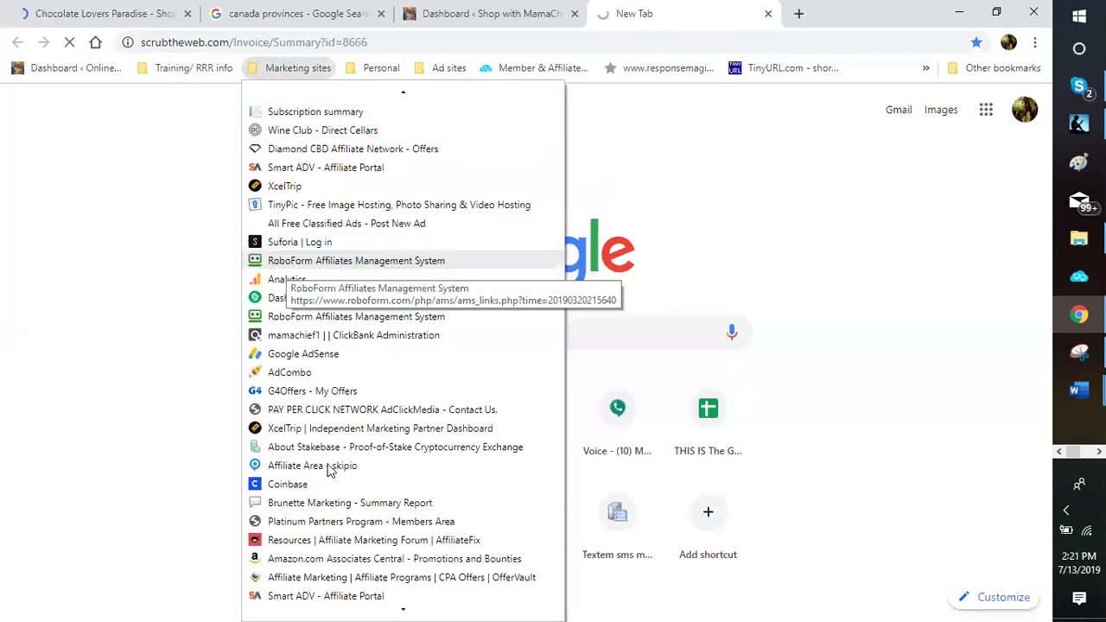
key(Down)
key(Down)
key(Down)
key(Down)
key(Down)
key(Down)
key(Down)
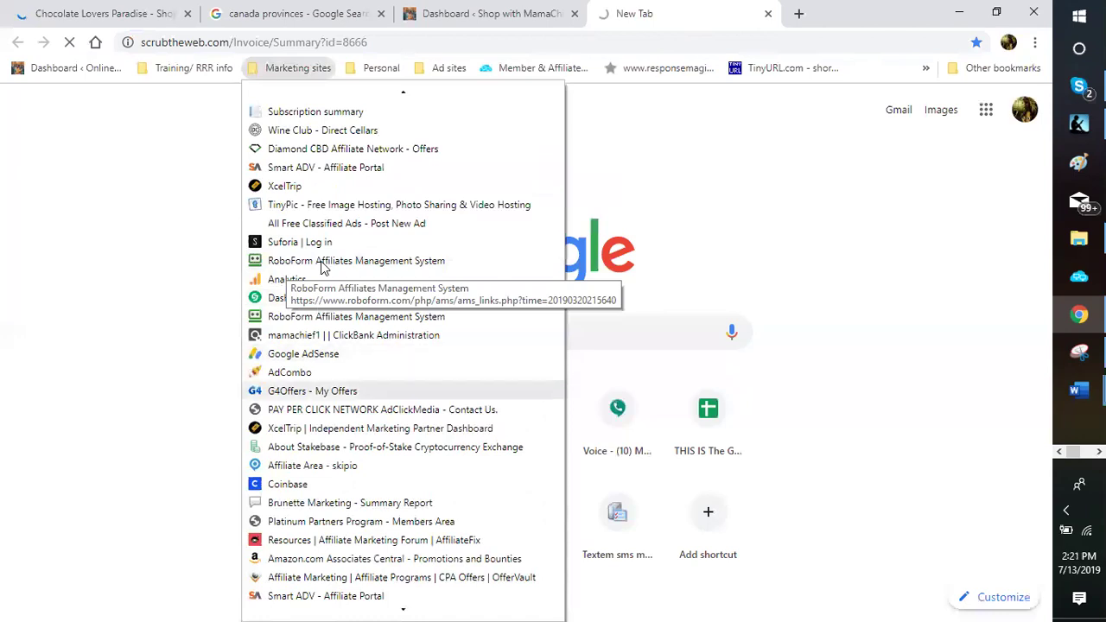
key(Up)
key(Up)
key(Up)
key(Down)
key(Down)
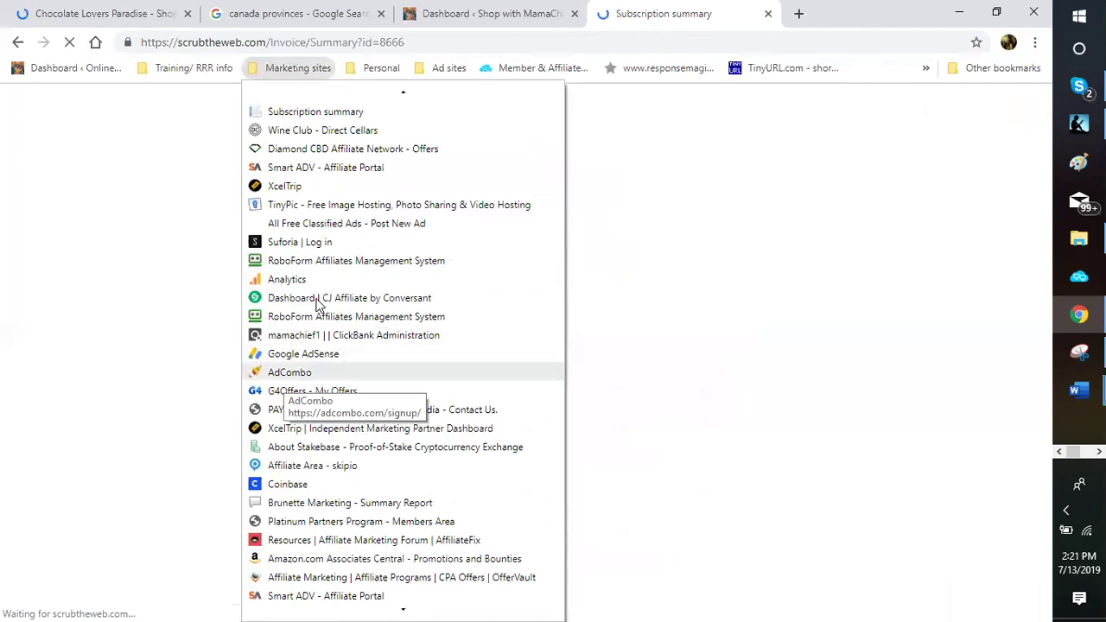
key(Down)
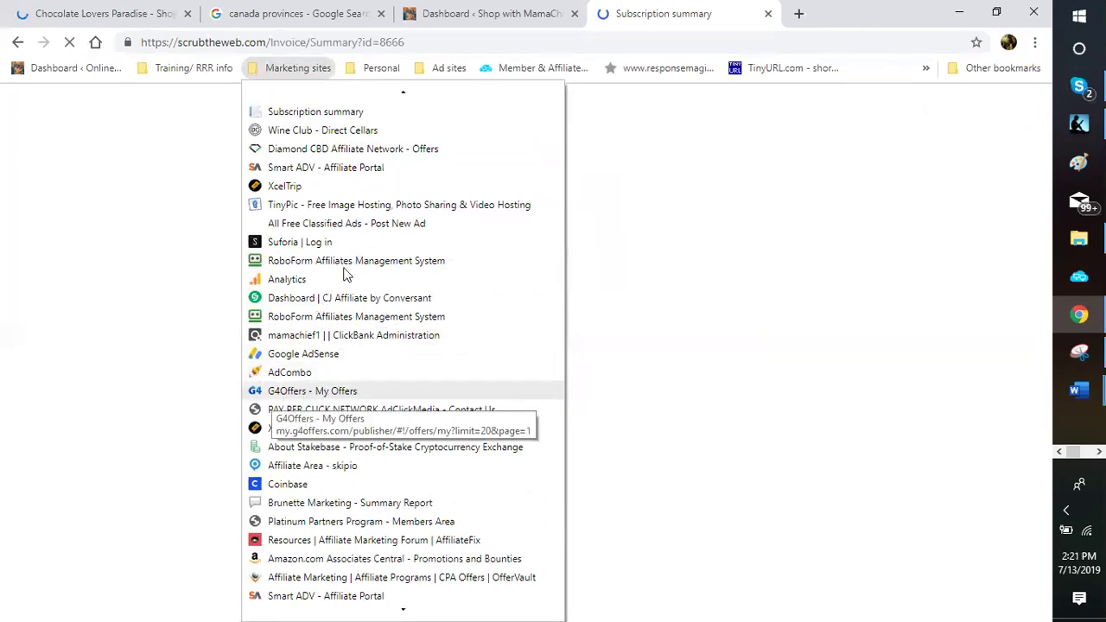
key(Down)
key(Down)
key(Down)
key(Down)
key(Down)
key(Down)
key(Up)
key(Up)
key(Up)
key(Up)
key(Up)
key(Up)
key(Up)
key(Up)
key(Up)
key(Up)
key(Up)
key(Down)
key(Down)
key(Down)
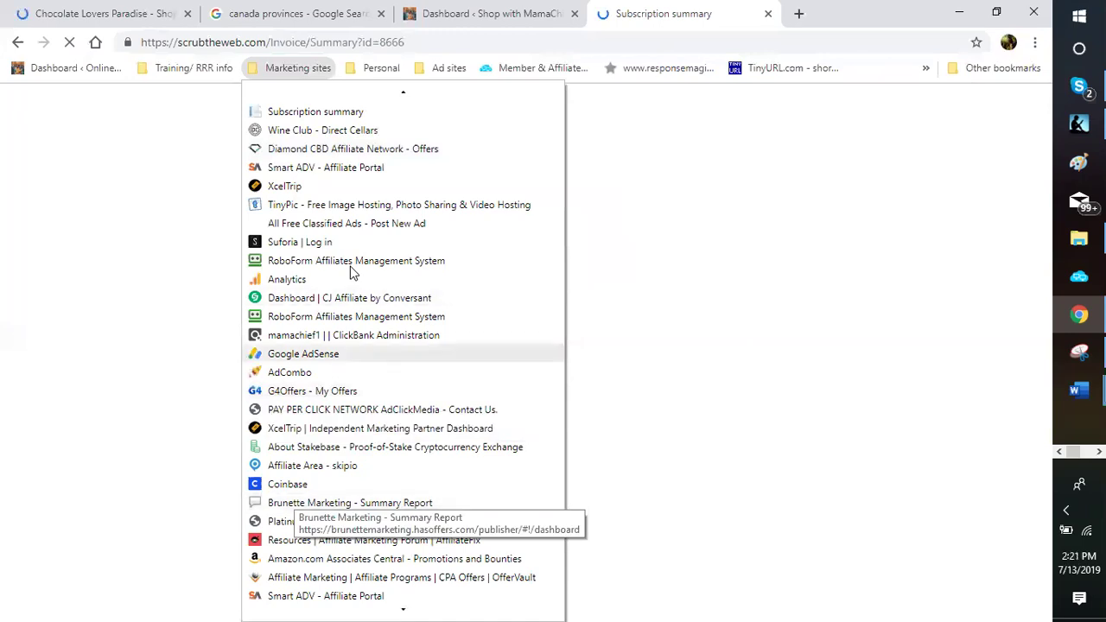
key(Down)
scroll(350, 267, down, 1)
key(Down)
key(Down)
key(Down)
key(Down)
key(Down)
key(Down)
key(Down)
key(Down)
key(Down)
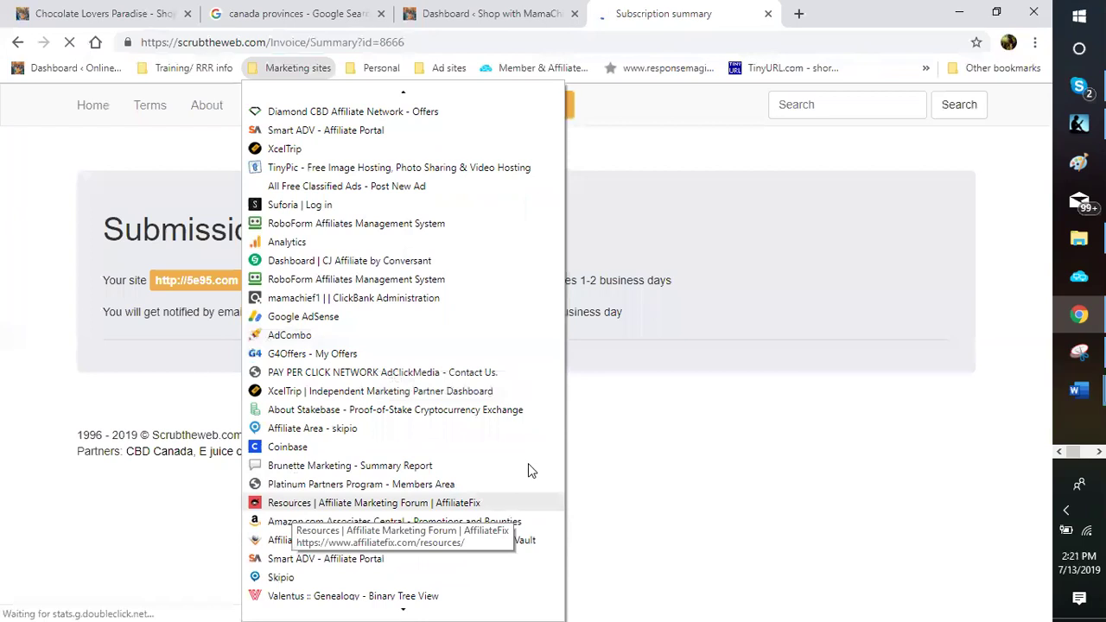
key(Up)
key(Up)
key(Up)
key(Up)
key(Up)
key(Up)
key(Up)
key(Up)
key(Up)
key(Up)
key(Up)
key(Up)
key(Up)
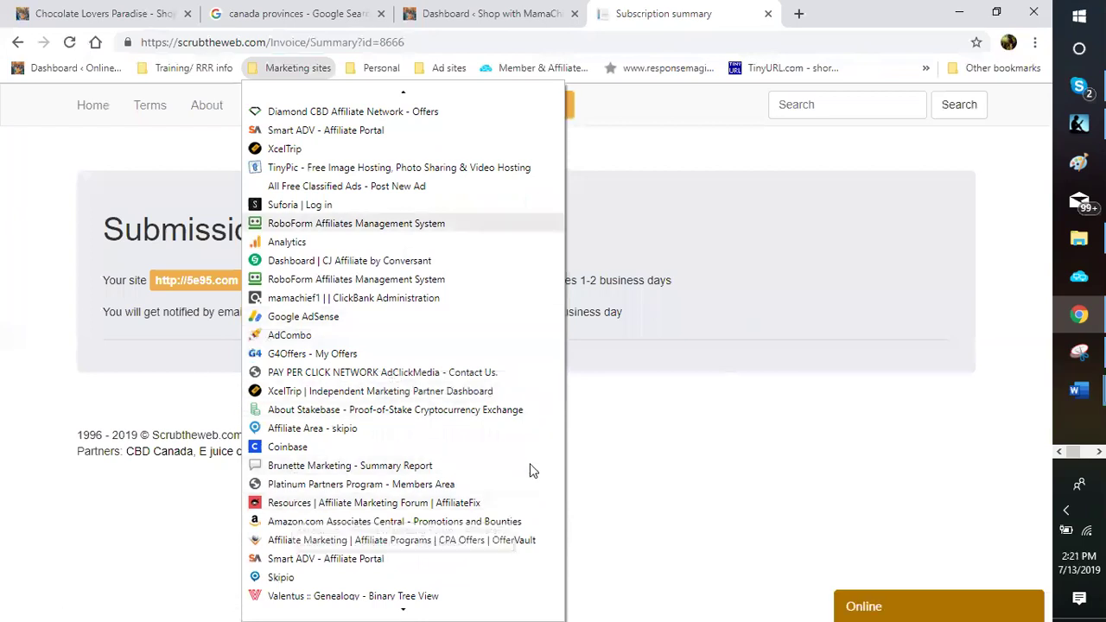
key(Down)
key(Down)
key(Down)
key(Up)
key(Up)
key(Up)
key(Up)
key(Up)
key(Up)
key(Down)
key(Down)
key(Down)
key(Down)
key(Down)
key(Down)
key(Down)
key(Down)
key(Down)
key(Down)
key(Down)
key(Down)
key(Down)
key(Down)
key(Down)
key(Down)
scroll(374, 285, down, 2)
key(Down)
key(Down)
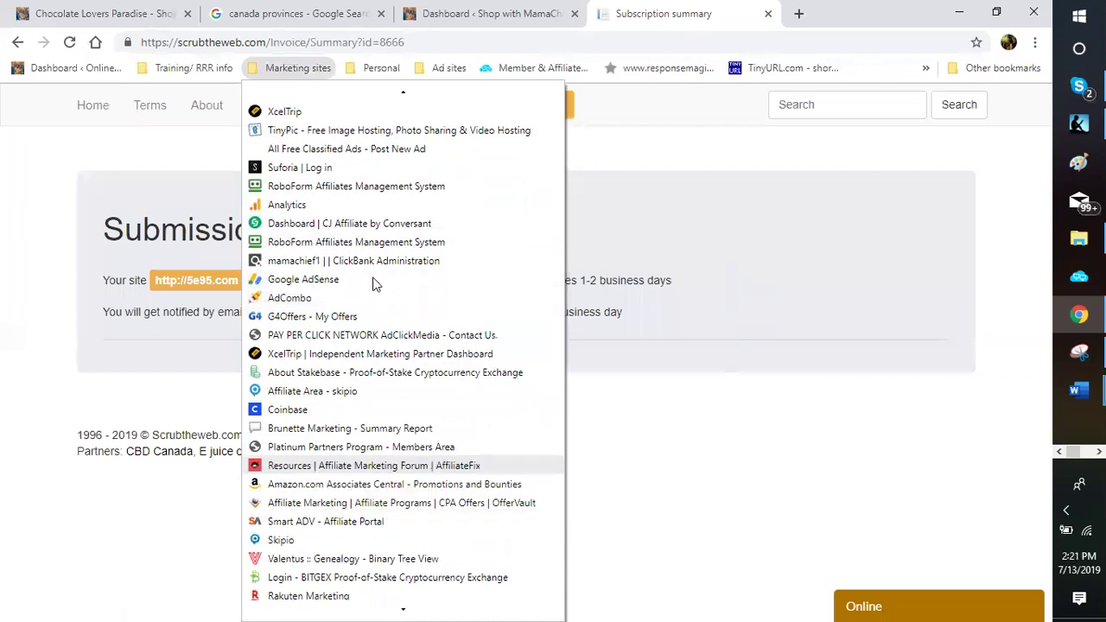
scroll(372, 279, down, 1)
key(Down)
key(Down)
key(Down)
key(Down)
key(Down)
key(Down)
key(Down)
key(Up)
scroll(417, 279, down, 1)
key(Down)
key(Down)
key(Down)
key(Up)
key(Up)
key(Up)
key(Up)
key(Up)
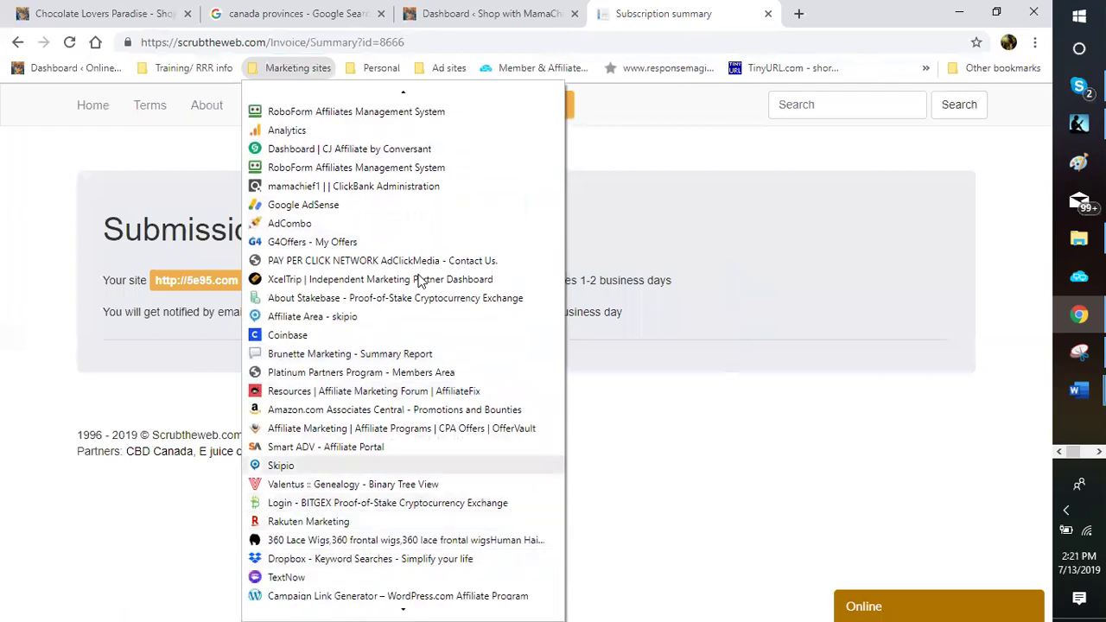
Open the CJ Affiliate by Conversant dashboard bookmark and log in with the prefilled account credentials.
key(Up)
key(Up)
key(Up)
scroll(416, 279, up, 4)
key(Up)
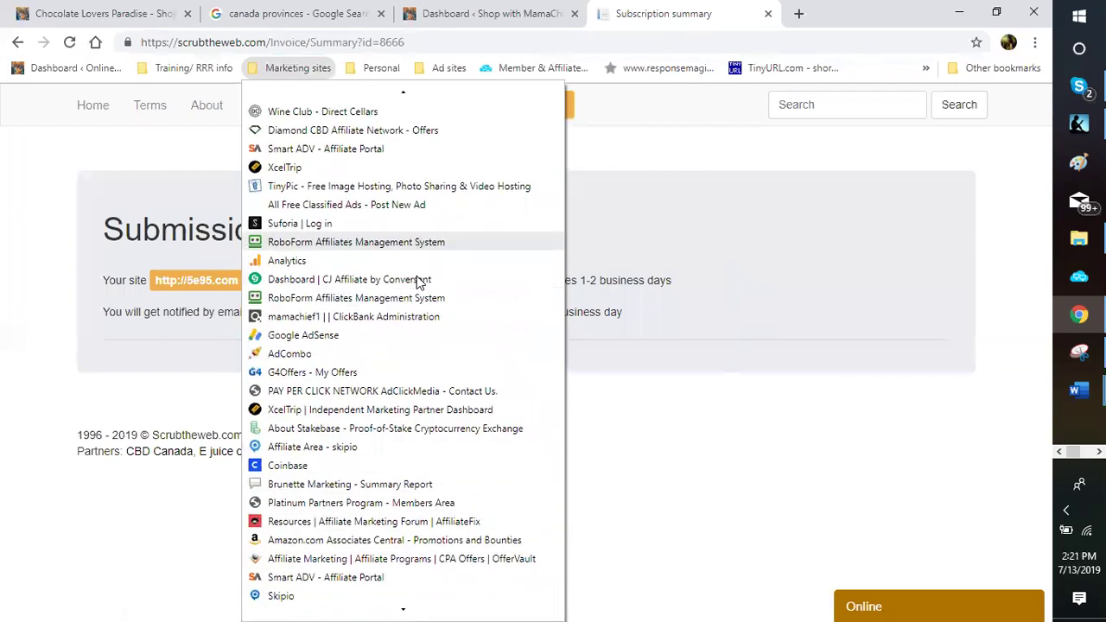
key(Up)
key(Down)
key(Down)
key(Down)
key(Down)
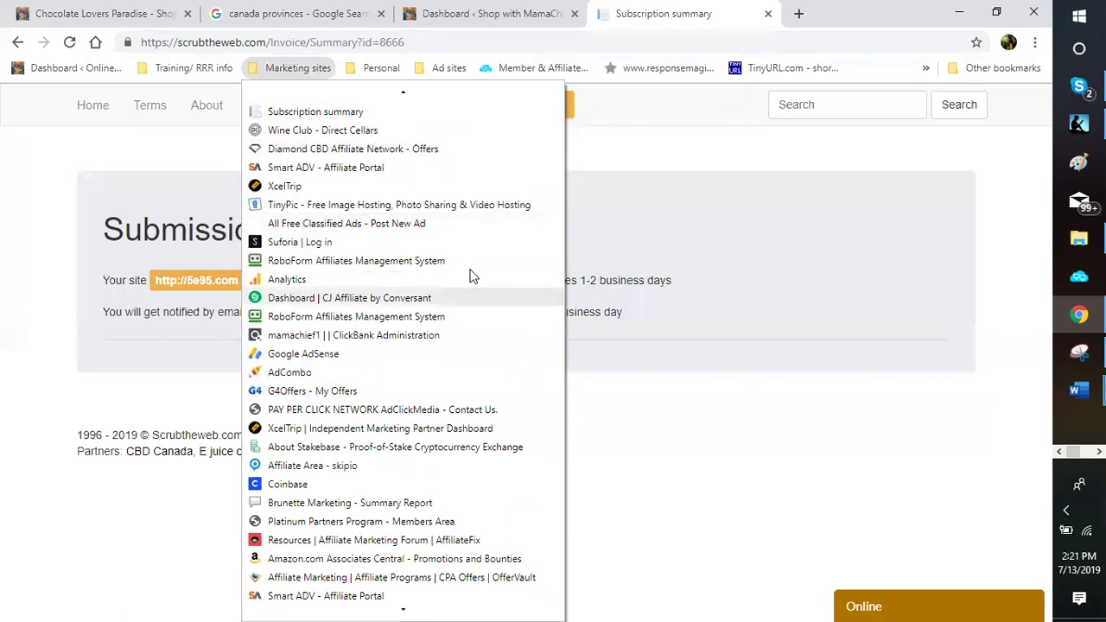
key(Return)
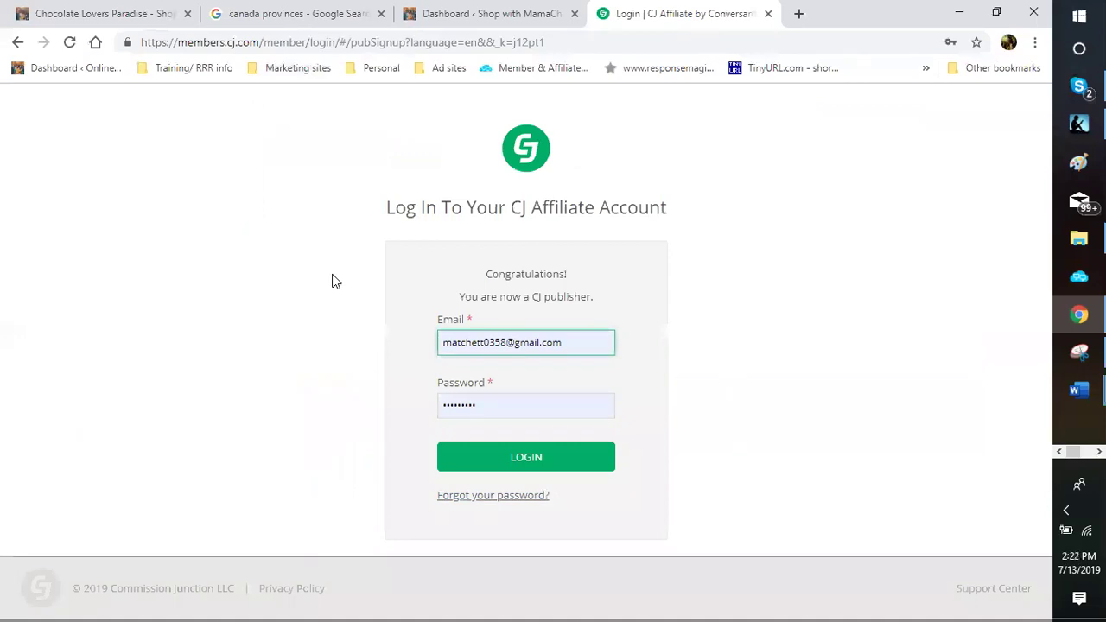
key(Return)
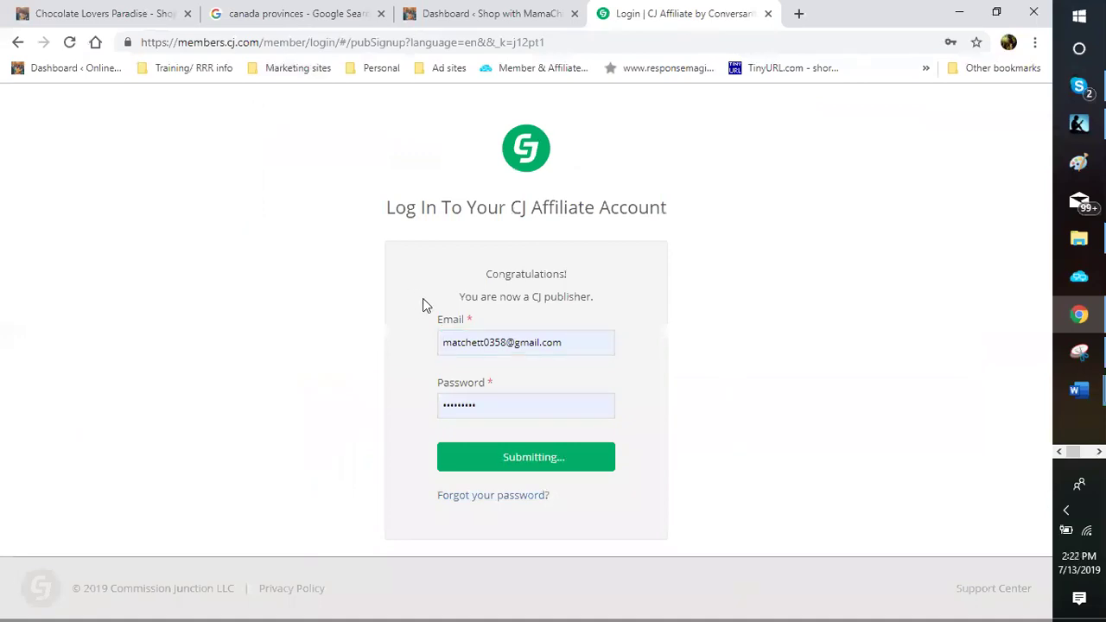
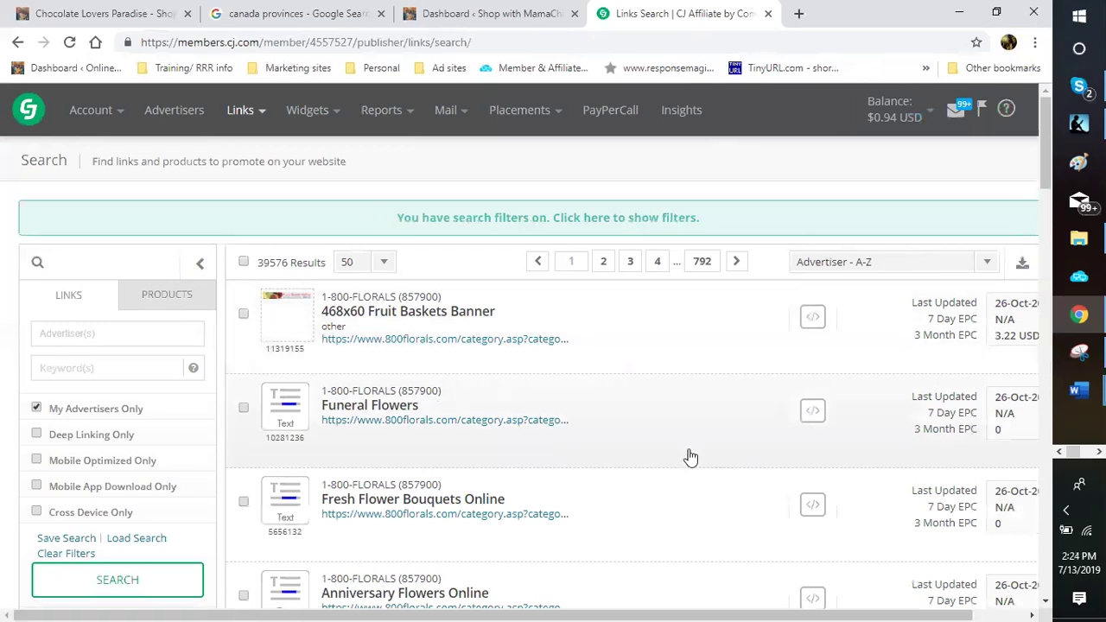
Browse the CJ link search results and open the advertiser website listed for the 300x50 Ranked Weight Gain Pill Man banner.
scroll(694, 455, down, 1)
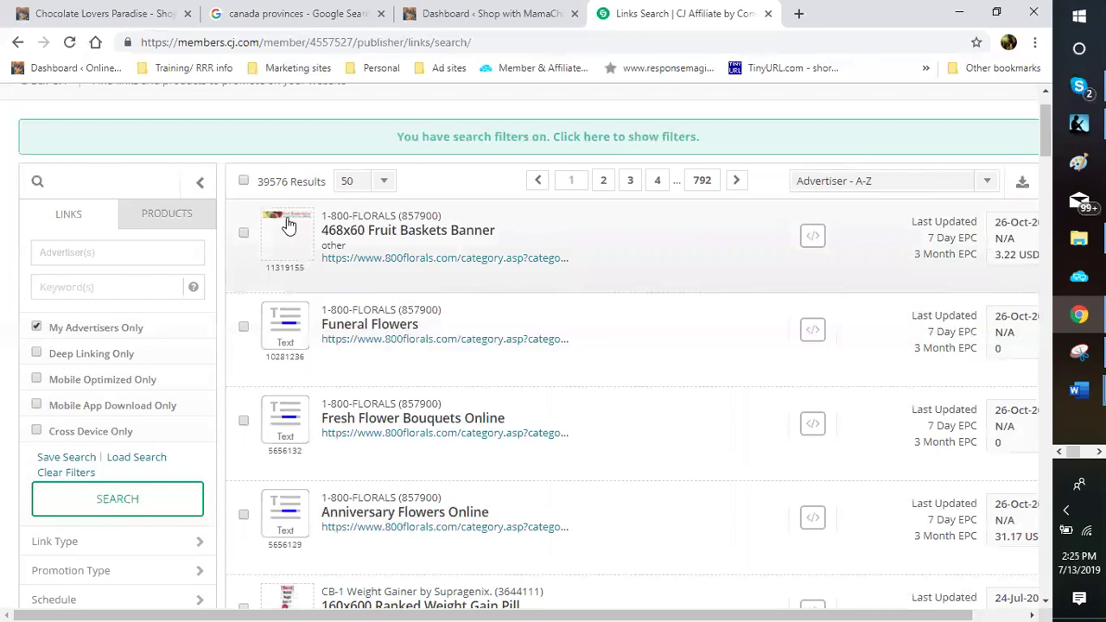
mouse_move(289, 224)
scroll(731, 418, down, 2)
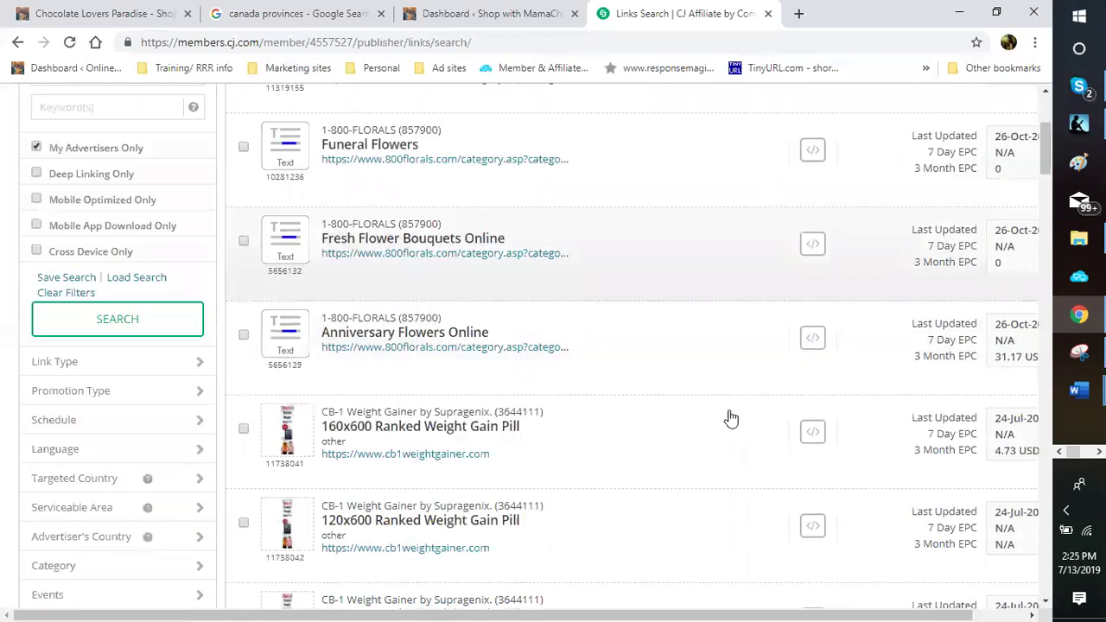
scroll(726, 424, down, 2)
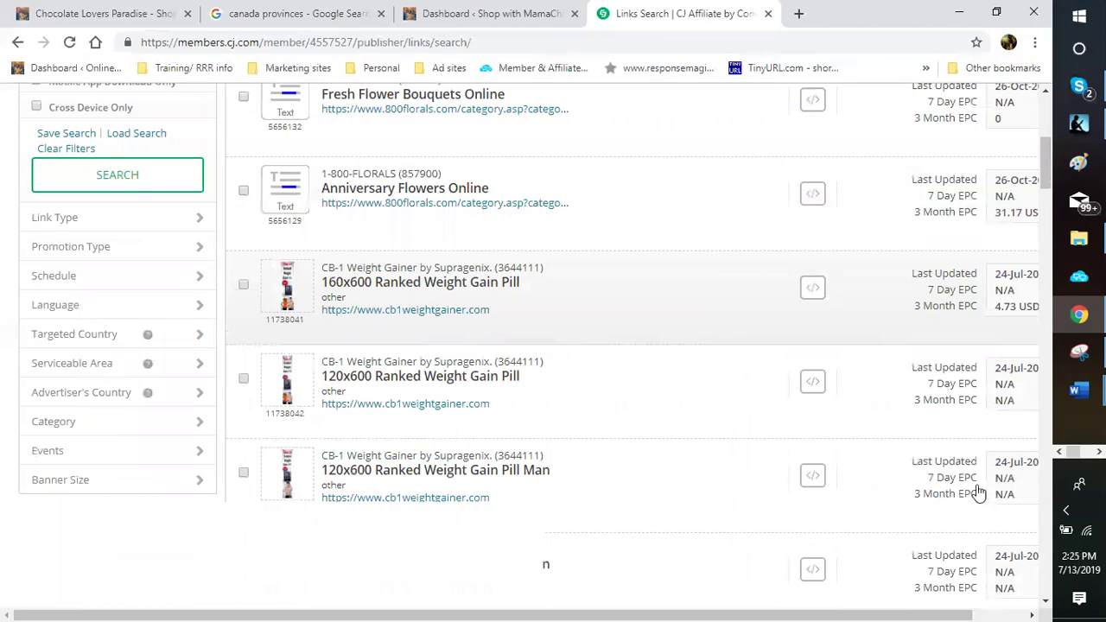
scroll(778, 449, down, 2)
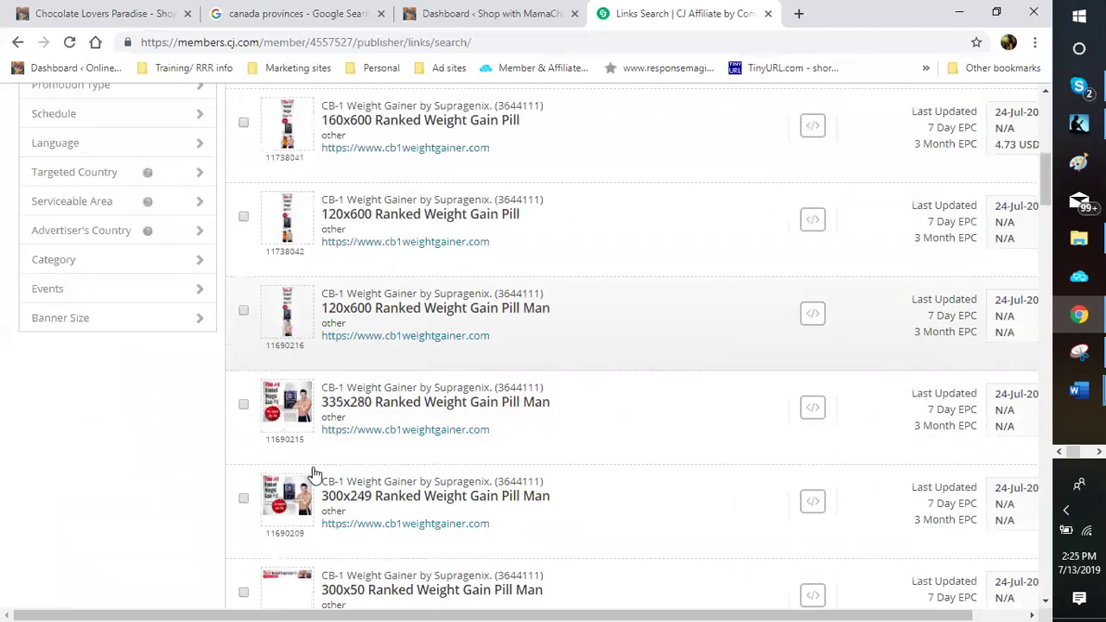
scroll(363, 471, down, 2)
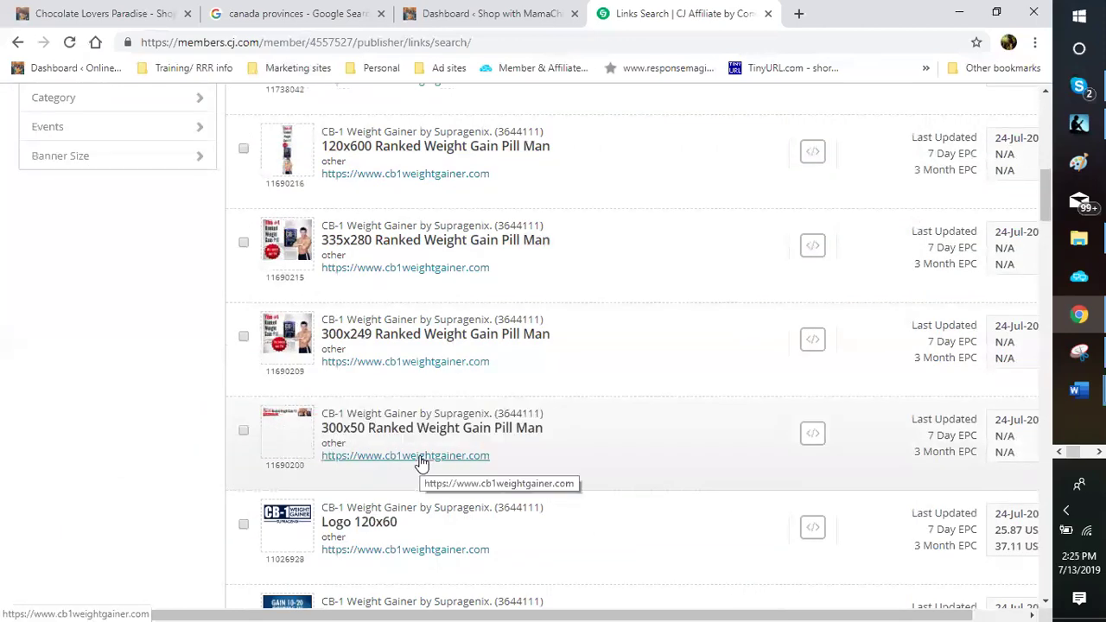
click(421, 461)
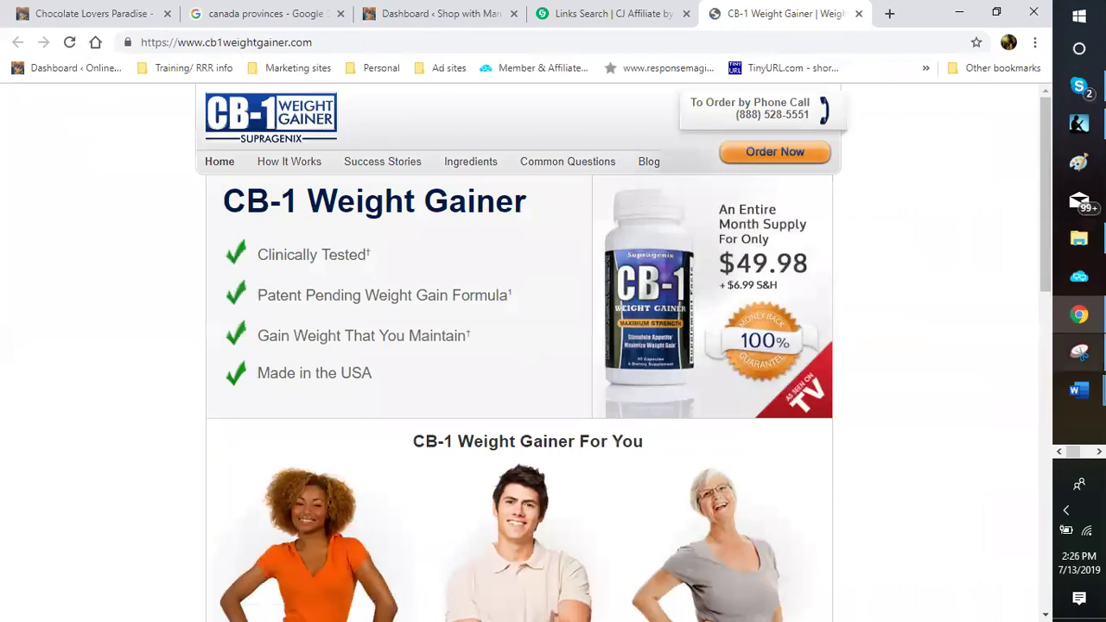
Switch to the Snipping Tool and try to capture a rectangular snip of the CB-1 Weight Gainer product banner.
mouse_move(1078, 351)
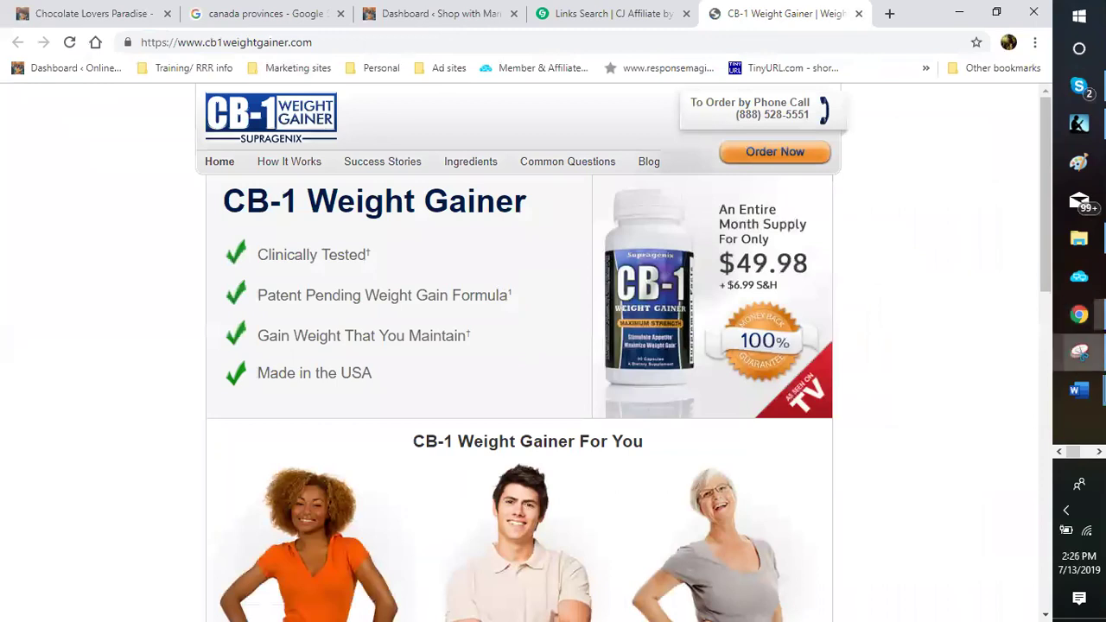
click(1078, 352)
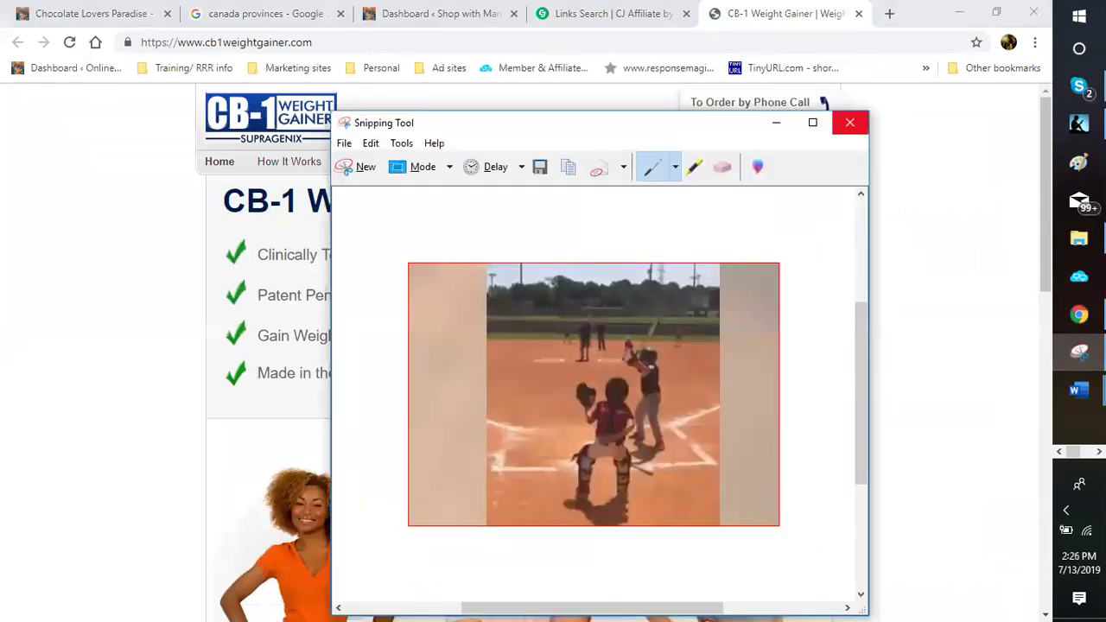
click(426, 95)
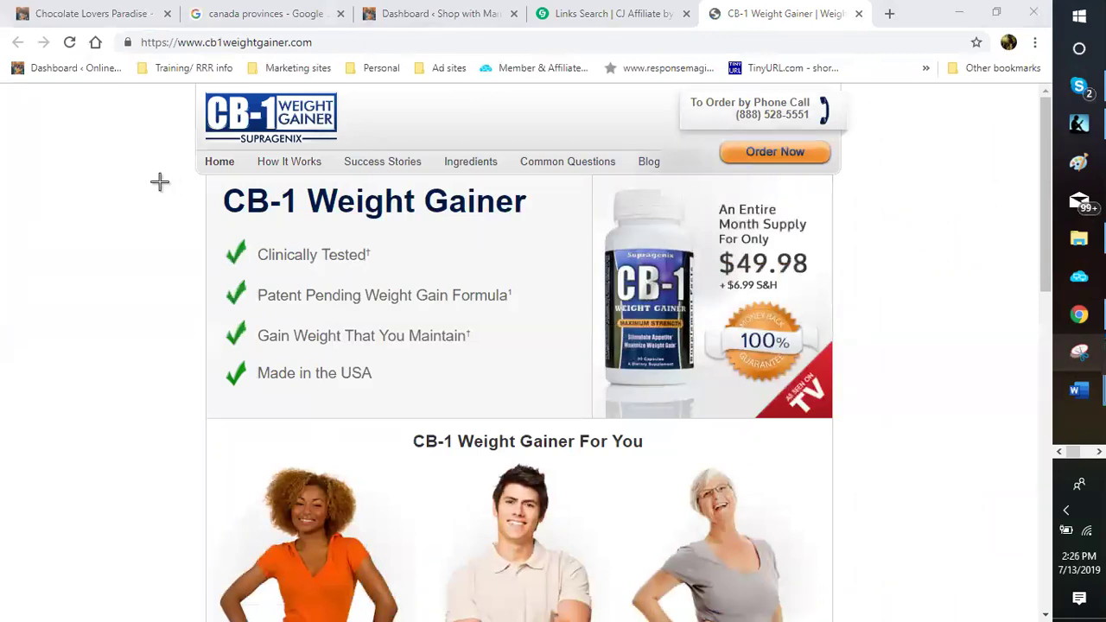
key(Escape)
key(ctrl+n)
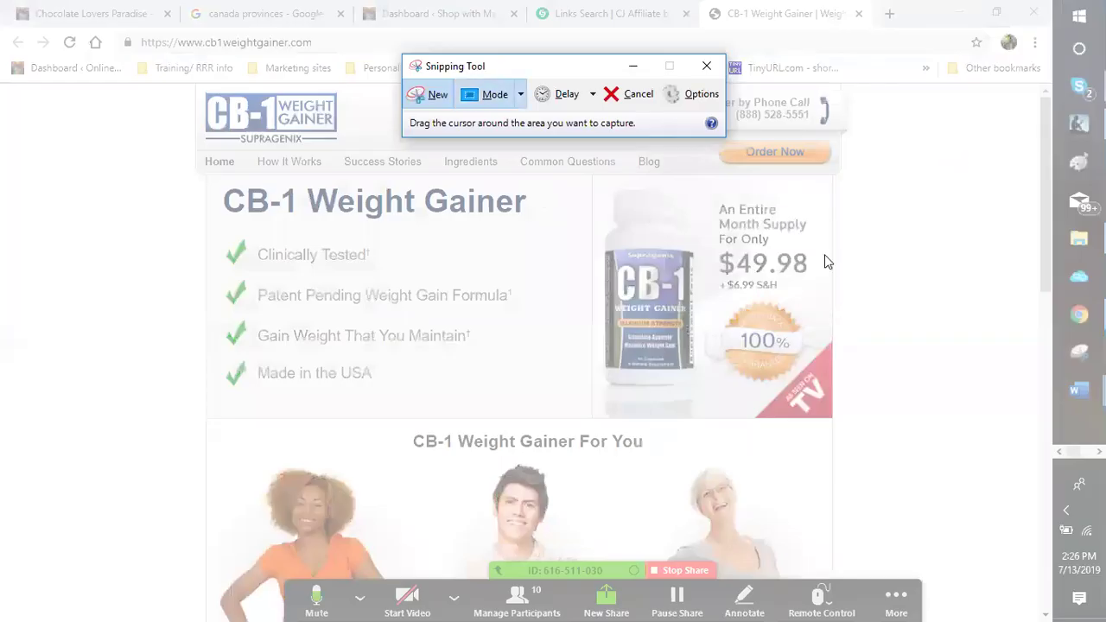
key(alt+m)
key(Return)
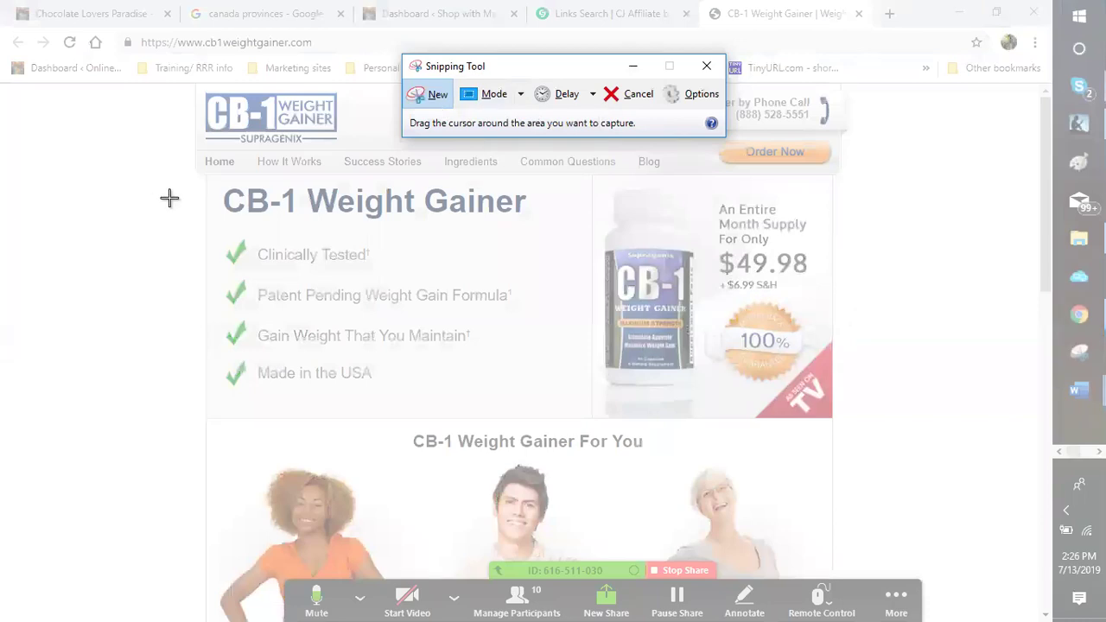
drag(153, 195, 836, 240)
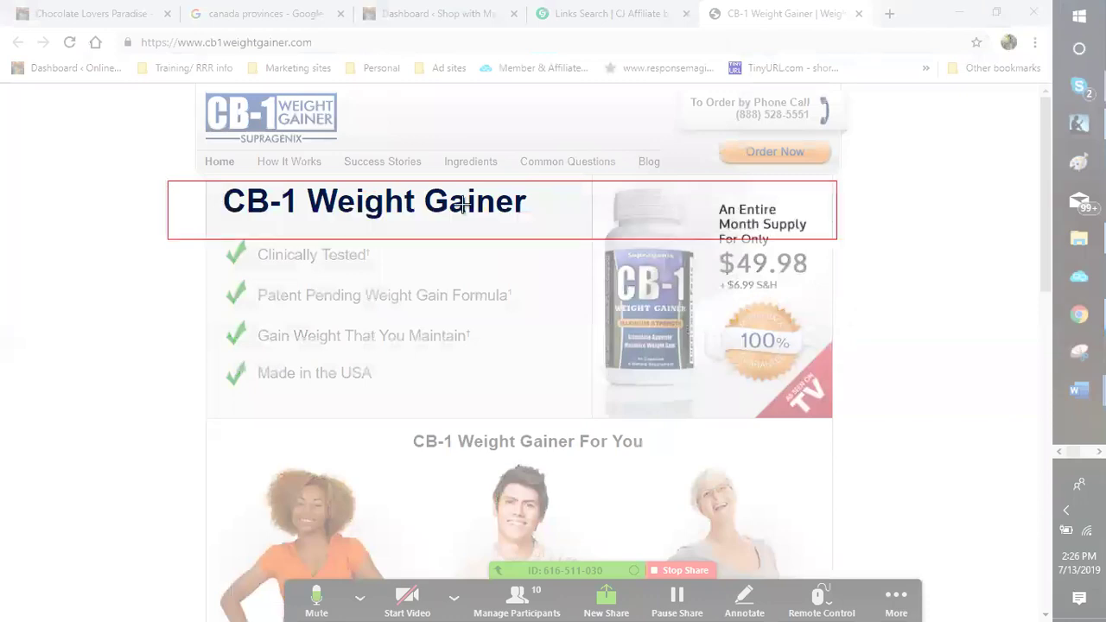
click(849, 386)
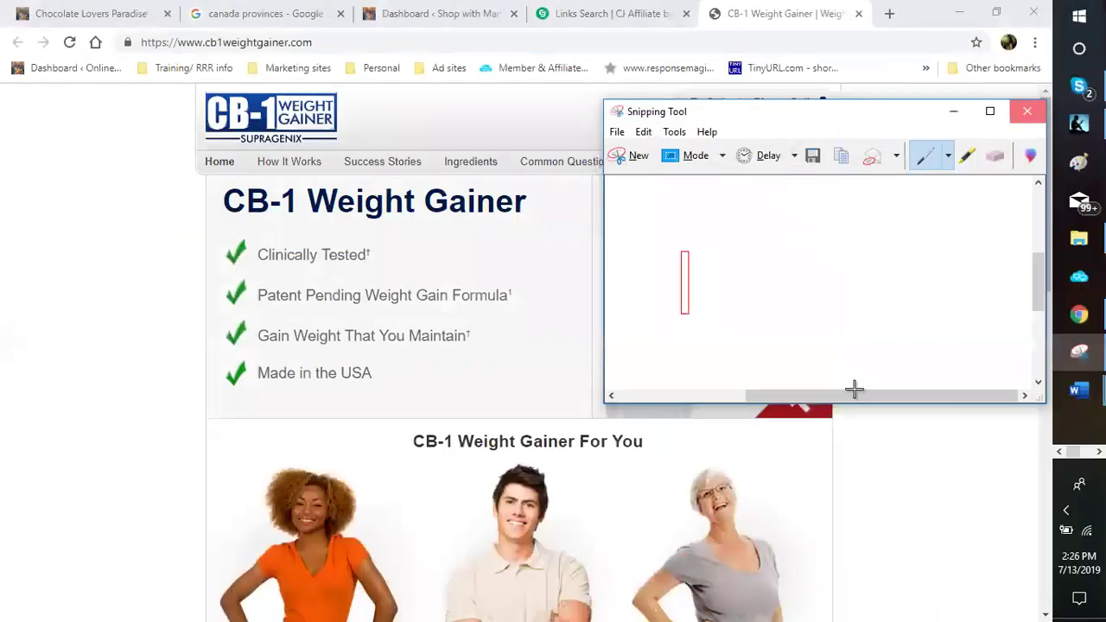
Discard the previous snip and capture a new rectangular snip of the CB-1 Weight Gainer banner with its checklist and product bottle.
key(ctrl+n)
key(Tab)
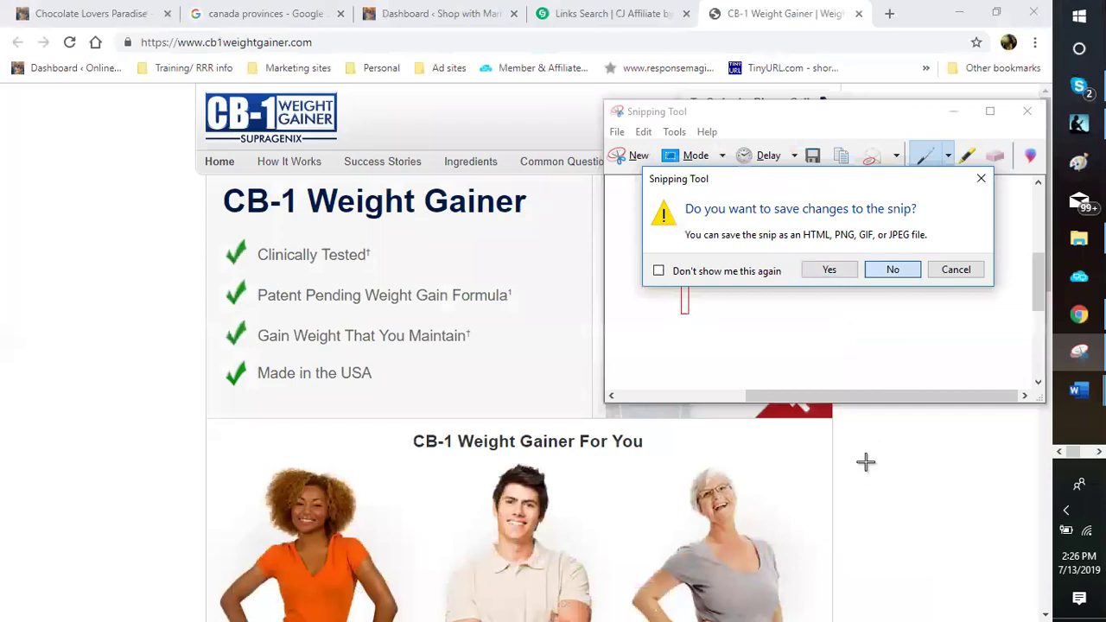
key(Return)
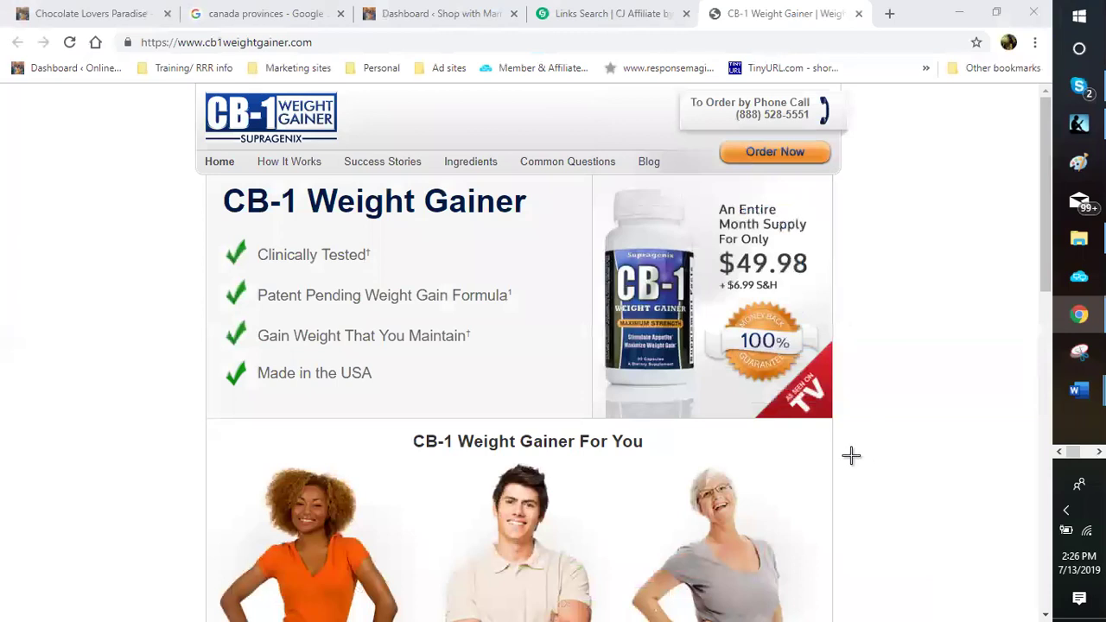
key(Escape)
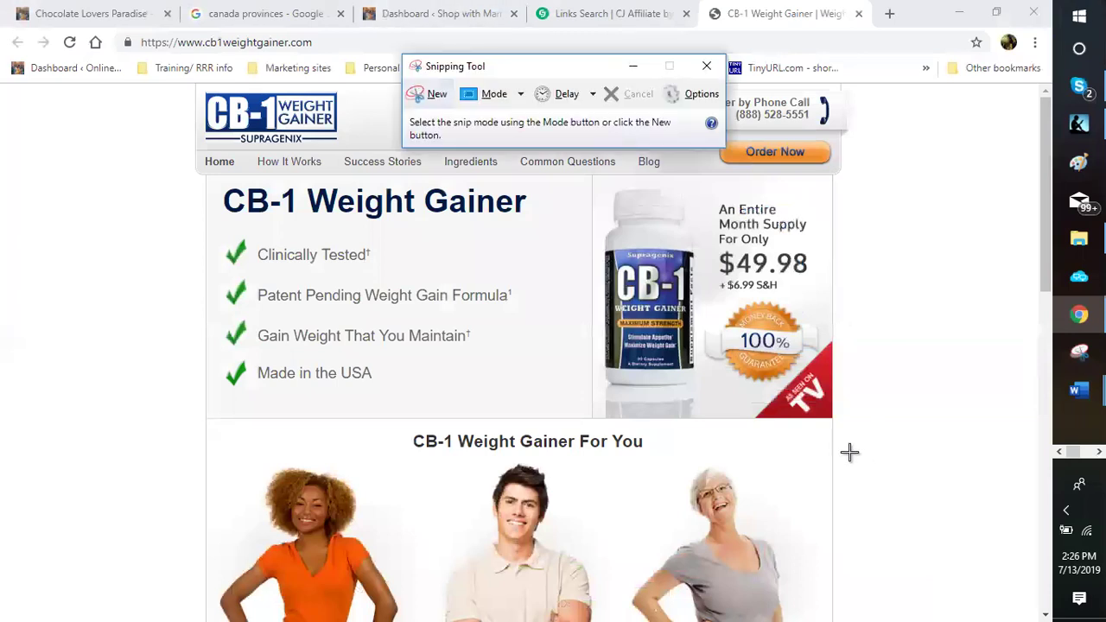
key(ctrl+n)
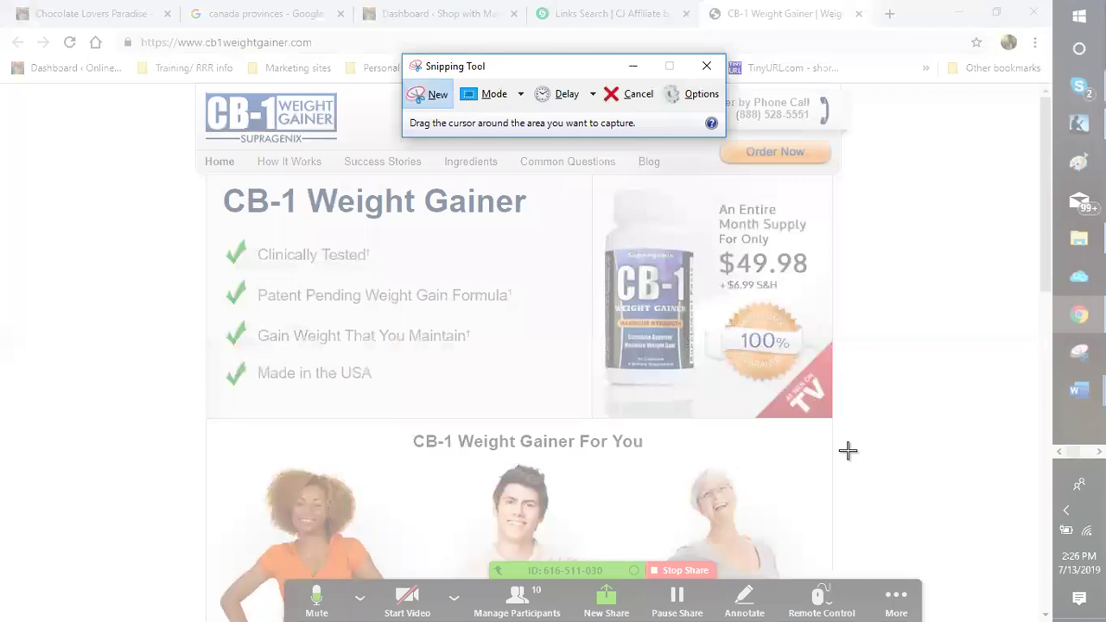
drag(159, 188, 653, 219)
mouse_move(851, 450)
mouse_down()
mouse_move(849, 385)
mouse_move(867, 399)
mouse_move(864, 464)
mouse_move(853, 449)
mouse_up()
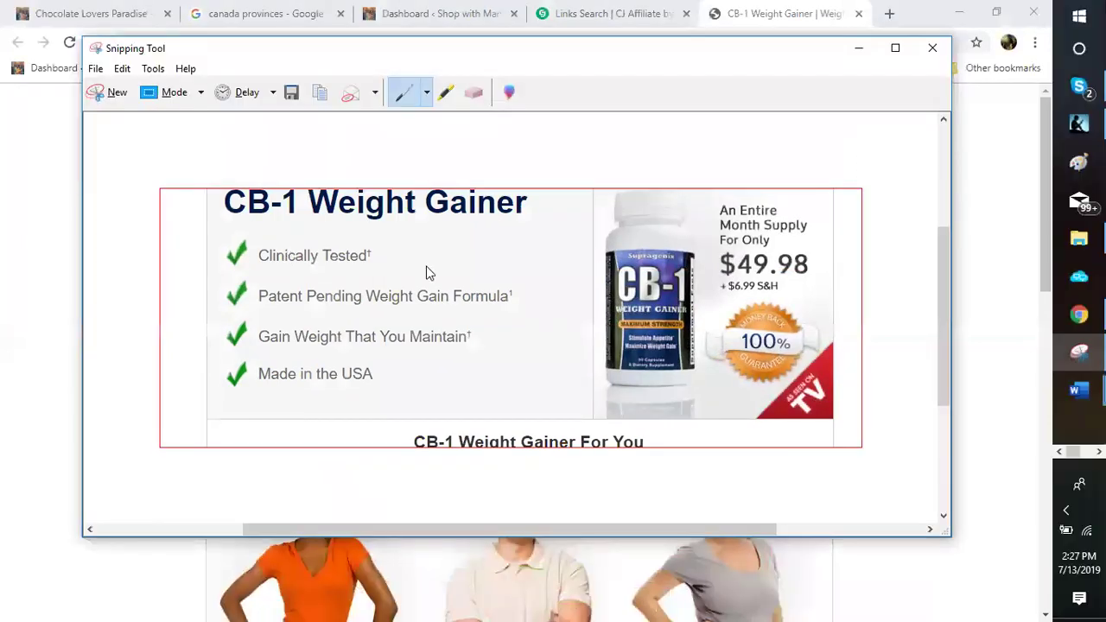
Save the snip as a PNG named "CB1 weight gainer" in Dropbox's blogging pictures > advertising pics folder and close the Snipping Tool.
key(alt+f)
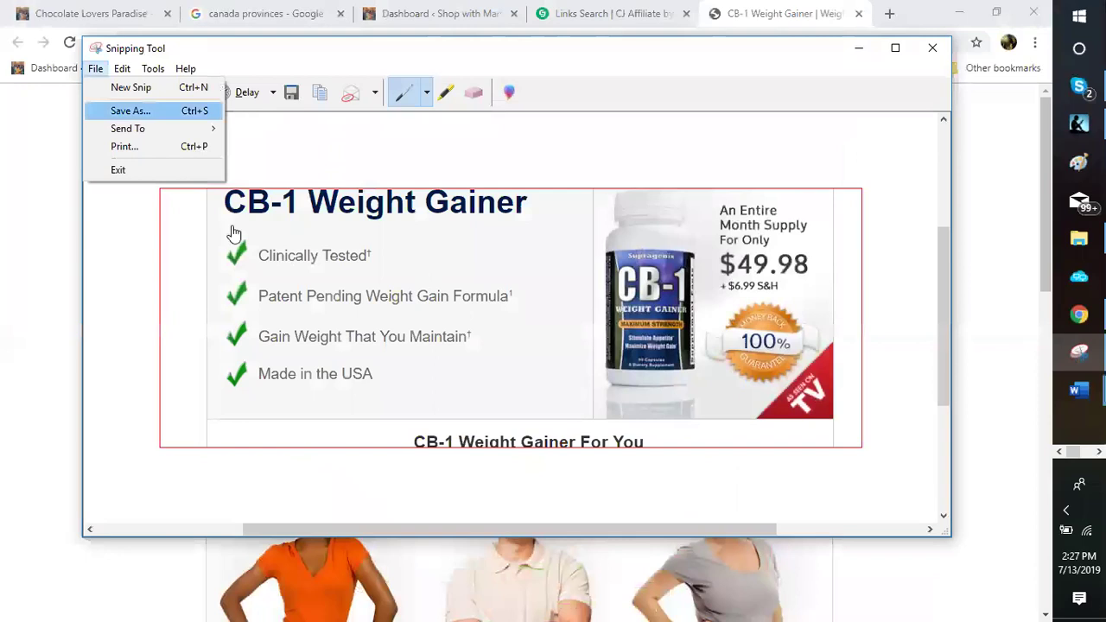
click(196, 263)
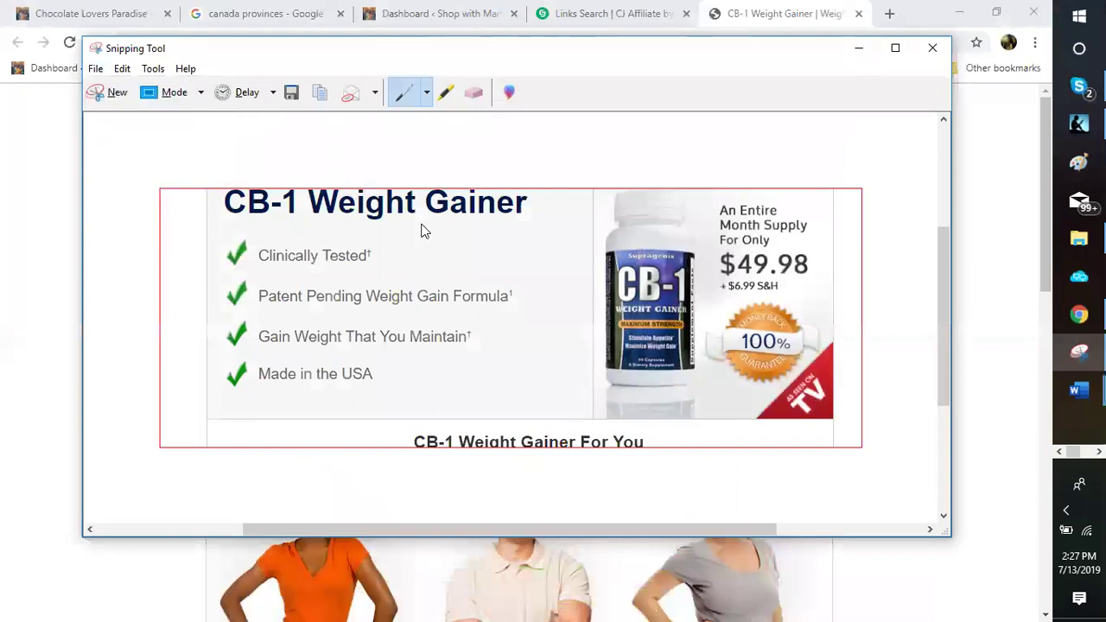
key(ctrl+s)
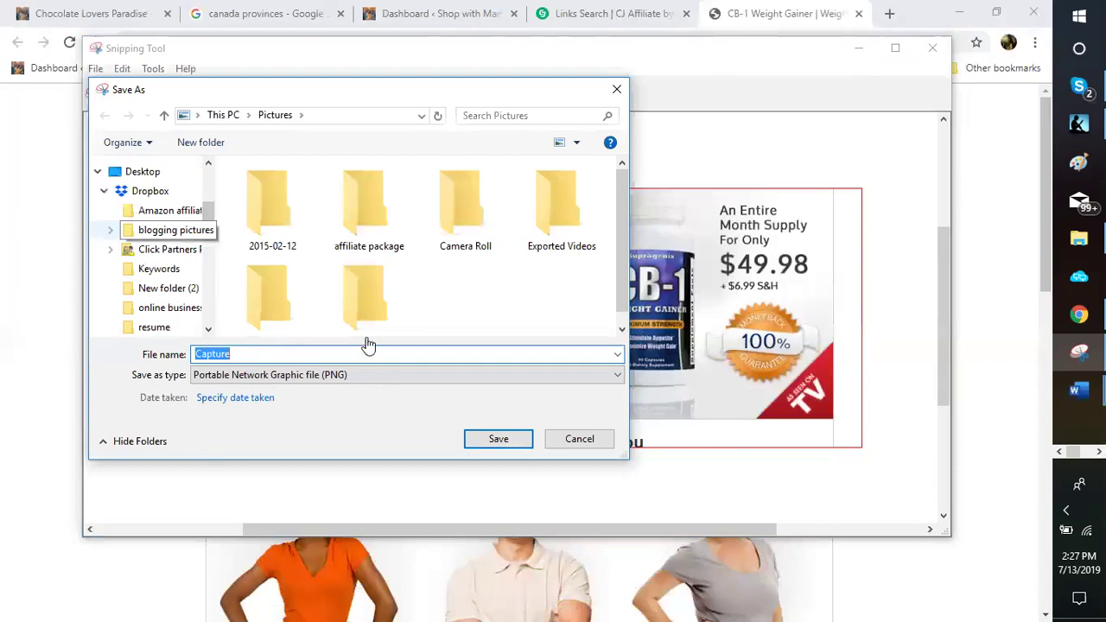
click(173, 230)
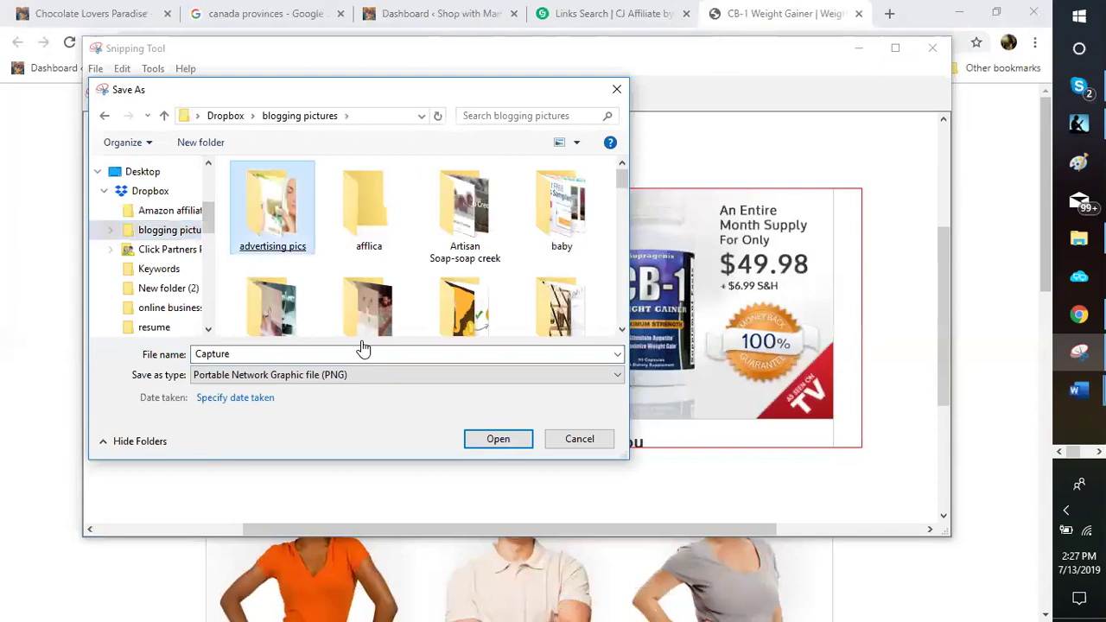
key(Return)
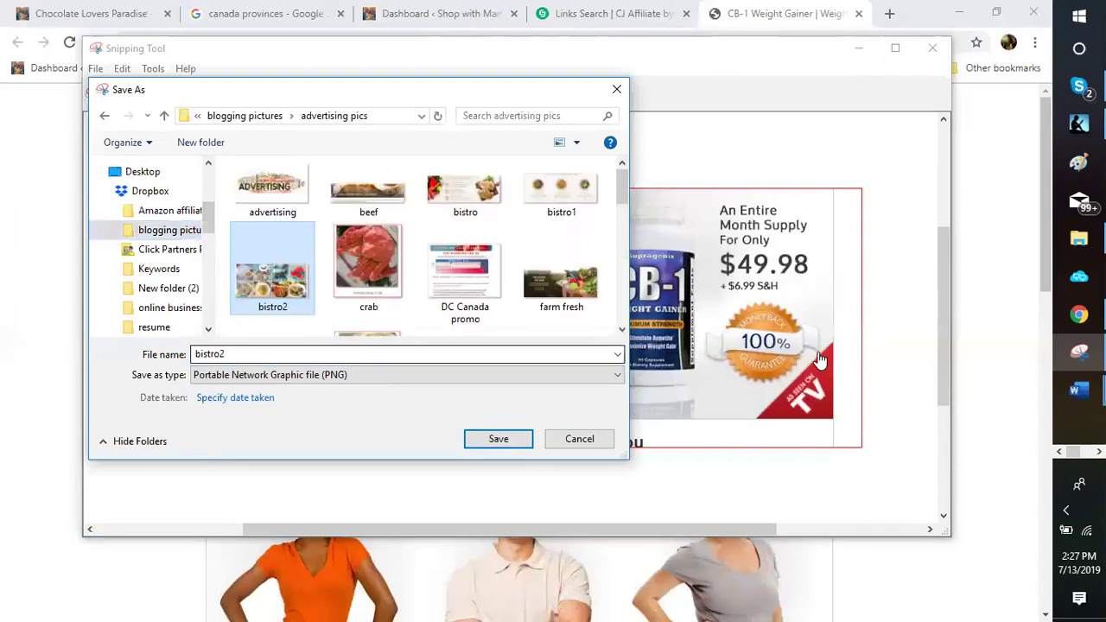
text(CB)
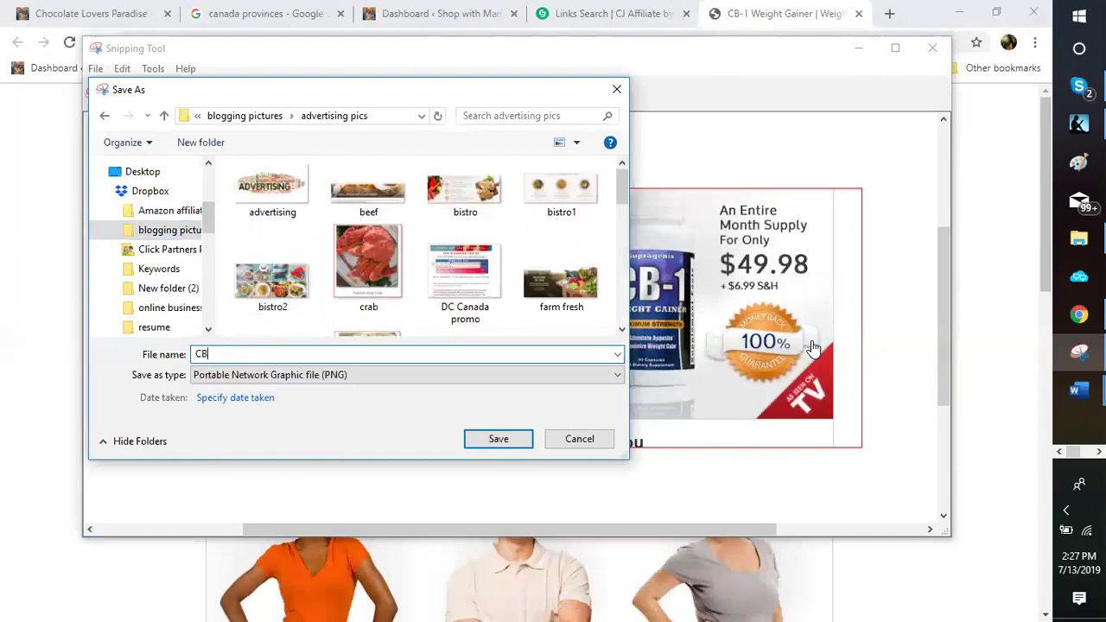
text(1 weight gainer)
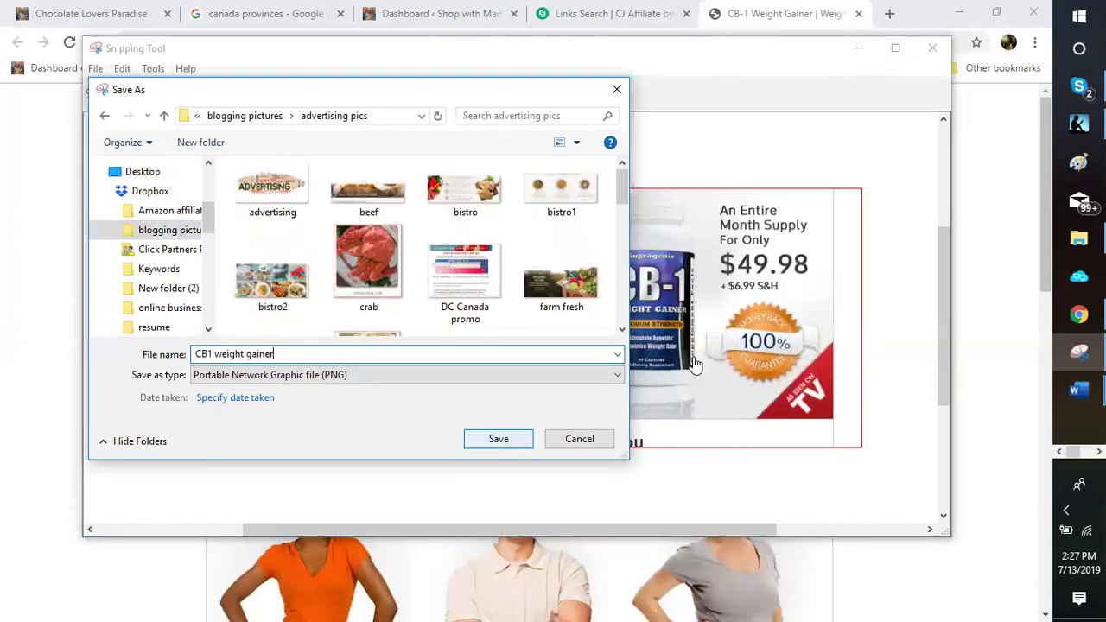
key(Return)
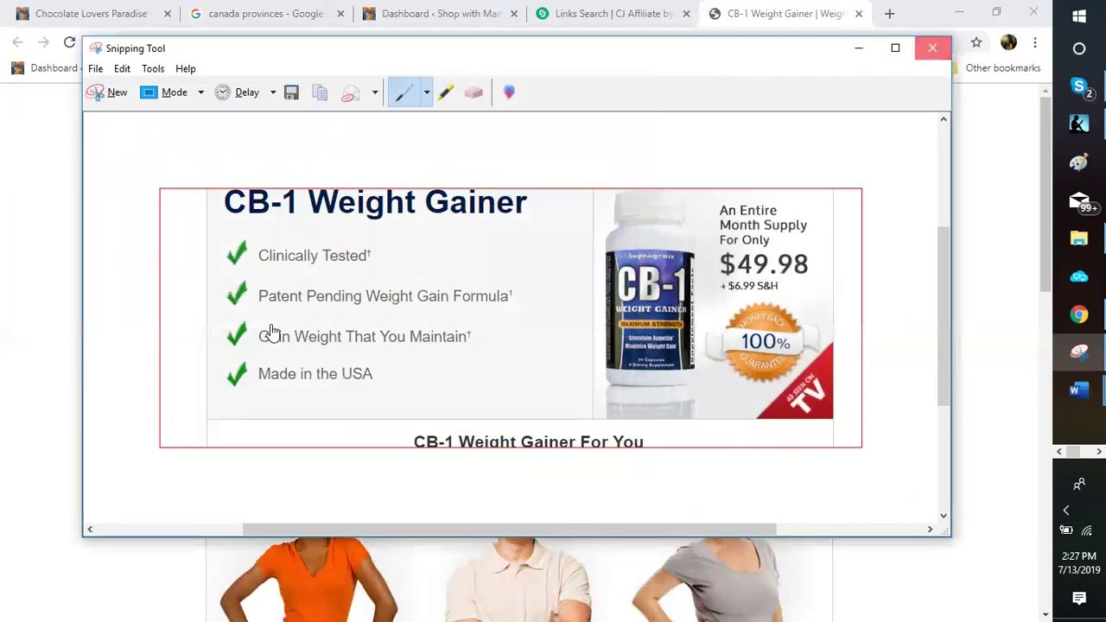
key(alt+F4)
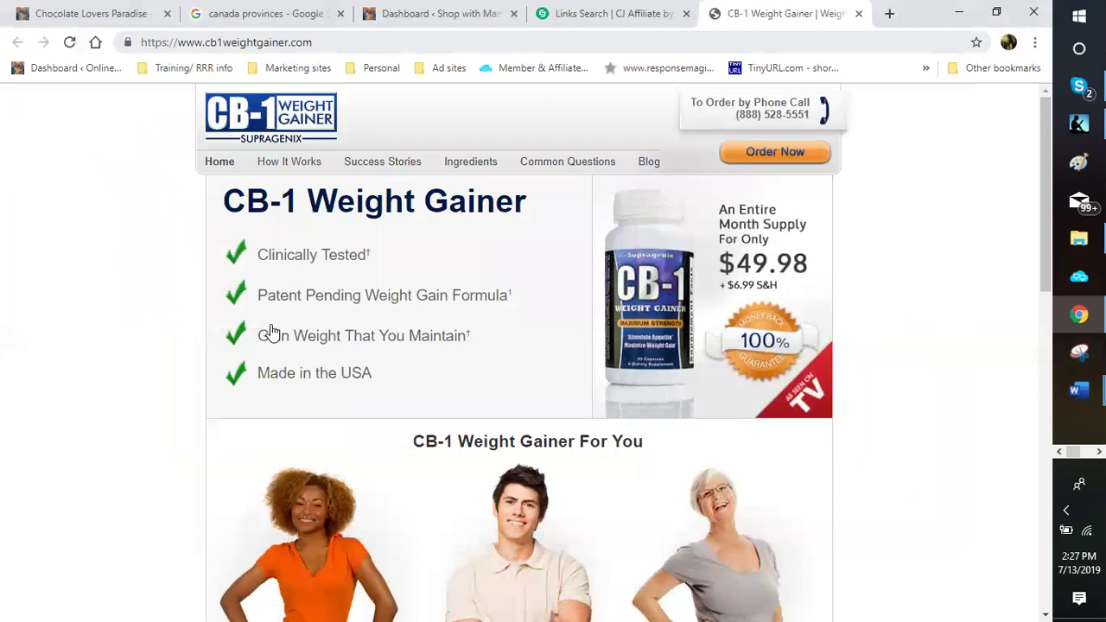
Close the CB-1 Weight Gainer website and review the link code options and details of the 300x249 Ranked Weight Gain Pill Man banner.
key(ctrl+w)
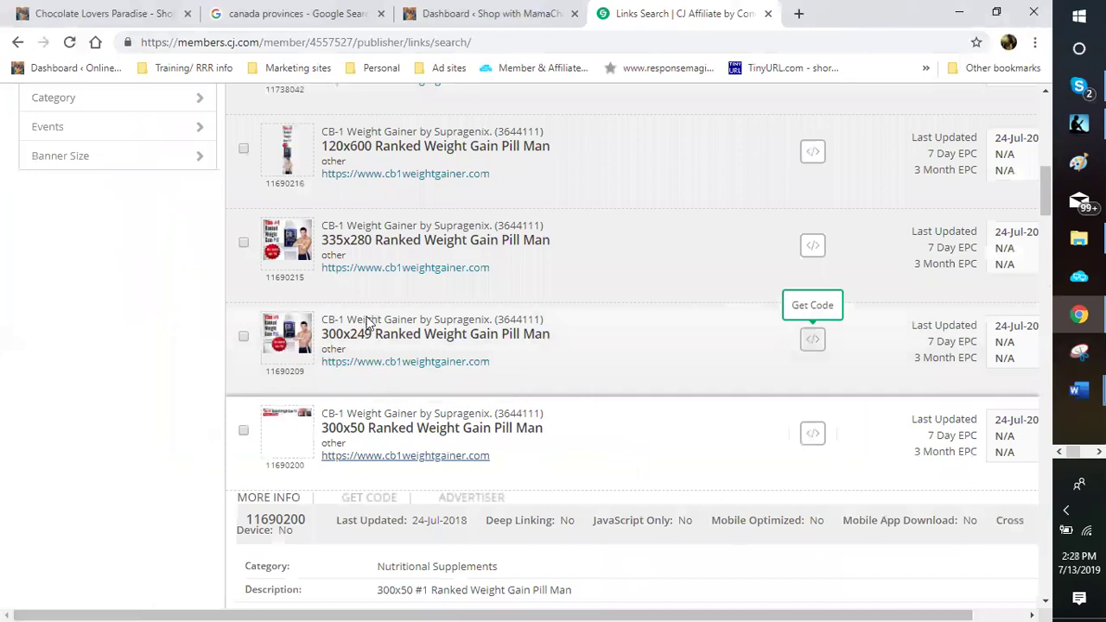
mouse_move(337, 336)
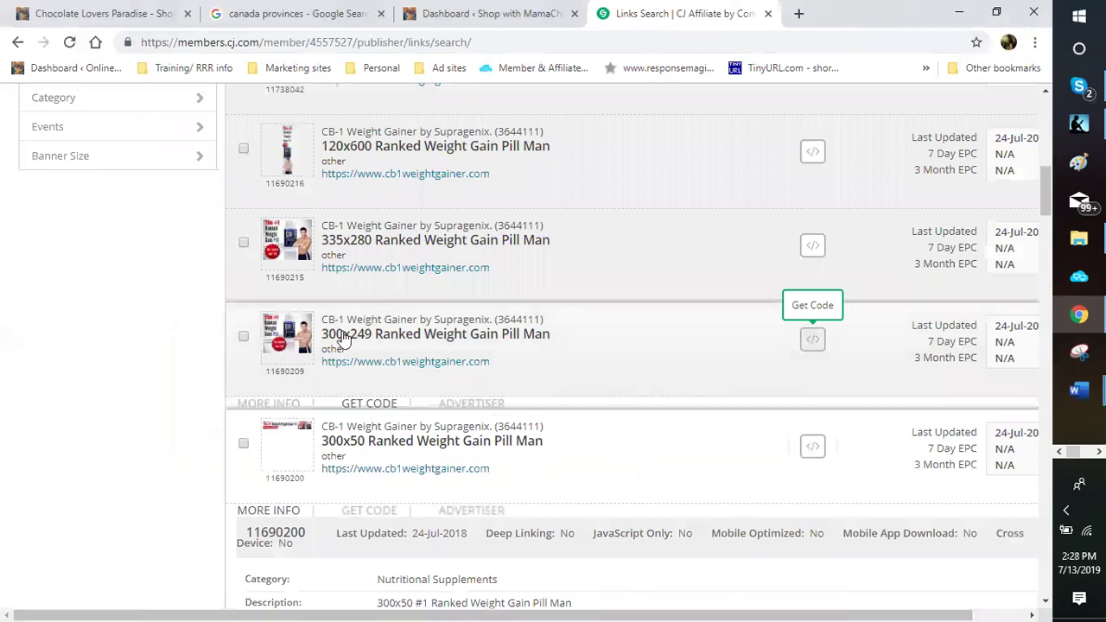
click(369, 404)
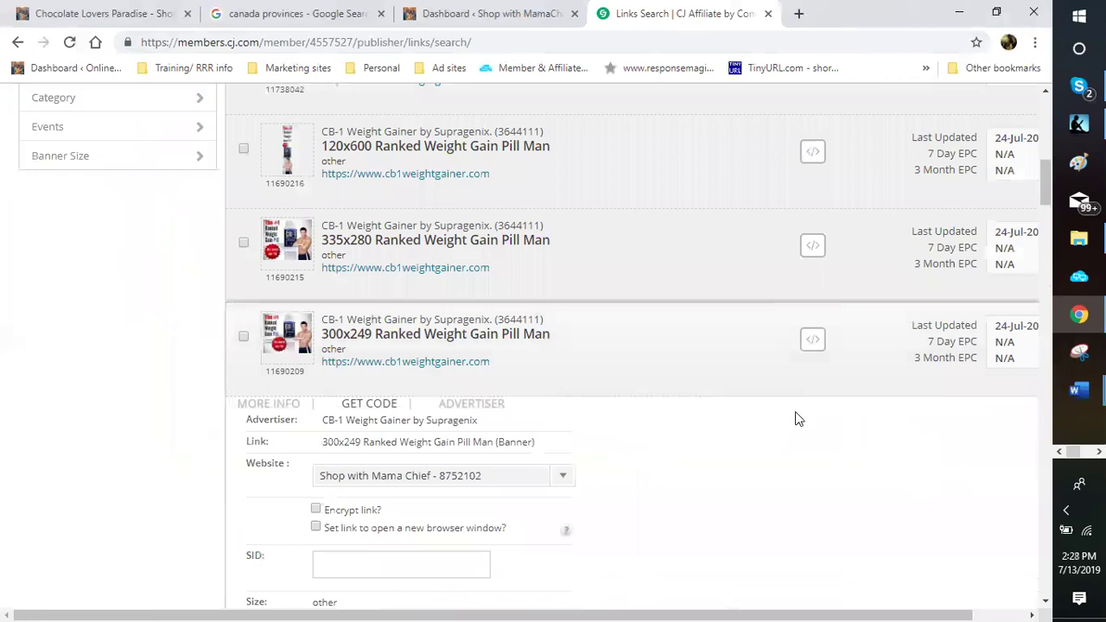
scroll(803, 418, down, 1)
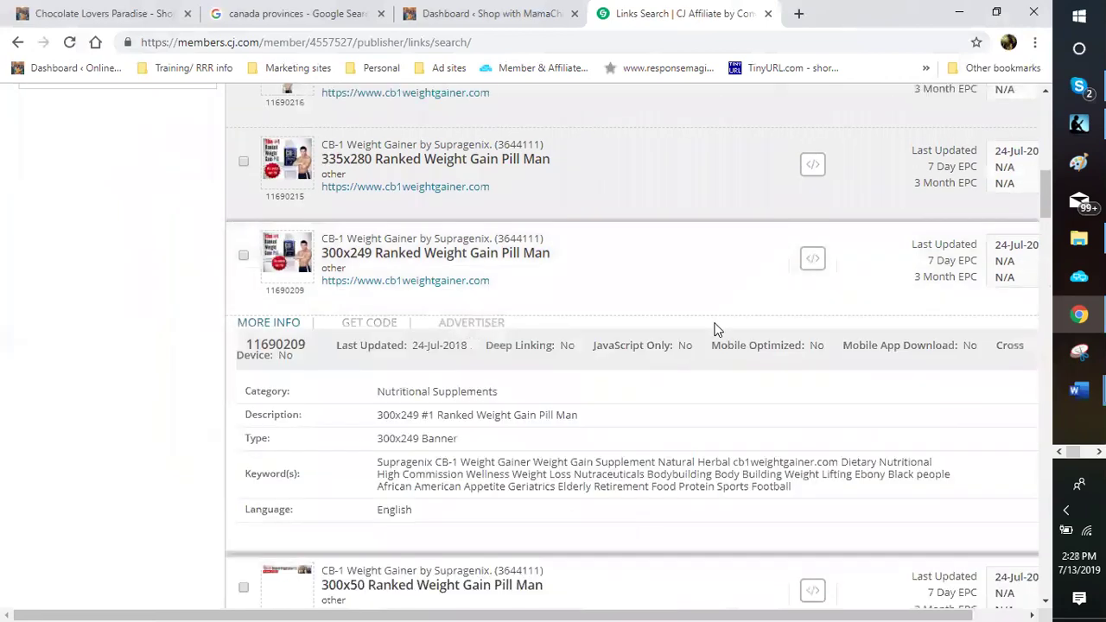
scroll(658, 309, down, 1)
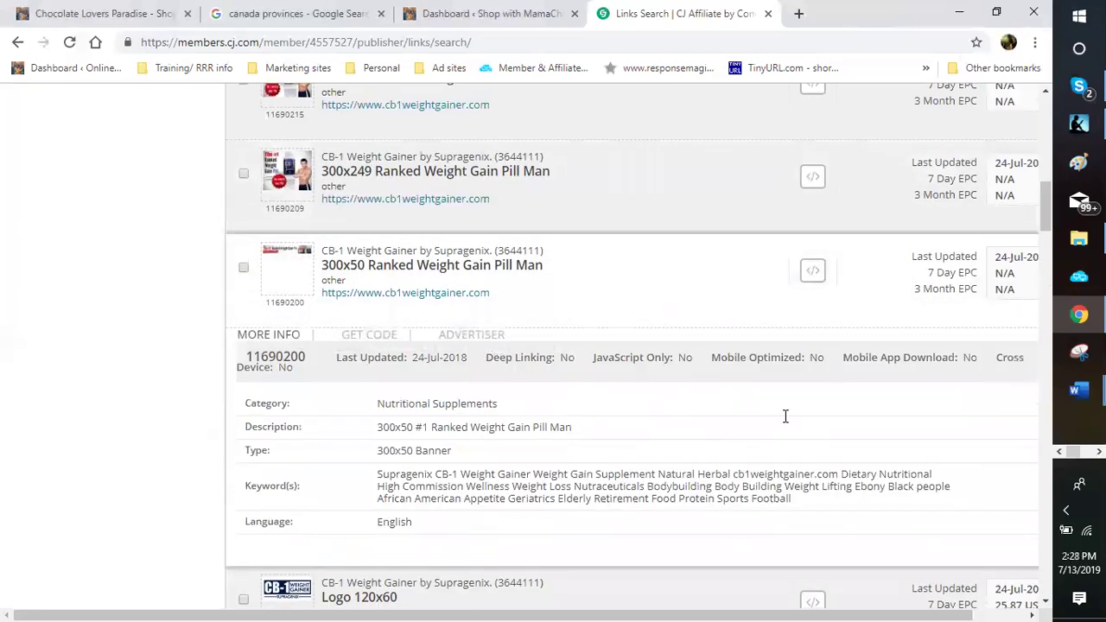
Read the advertiser information for the 300x50 Ranked Weight Gain Pill Man banner, including top countries and program description, and collapse its details.
scroll(778, 413, down, 1)
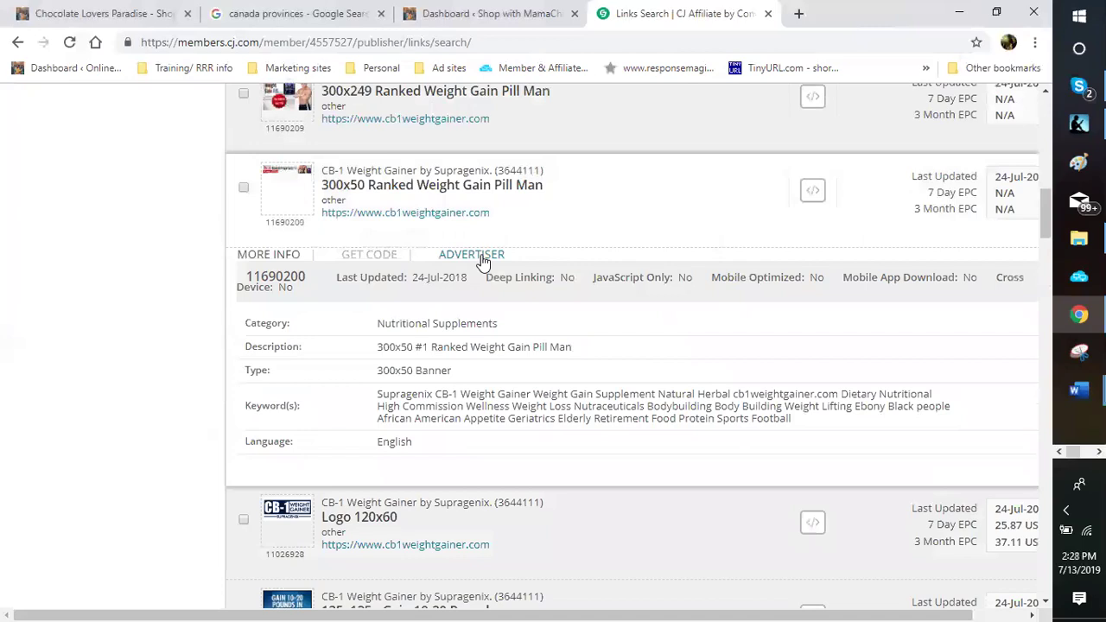
click(482, 259)
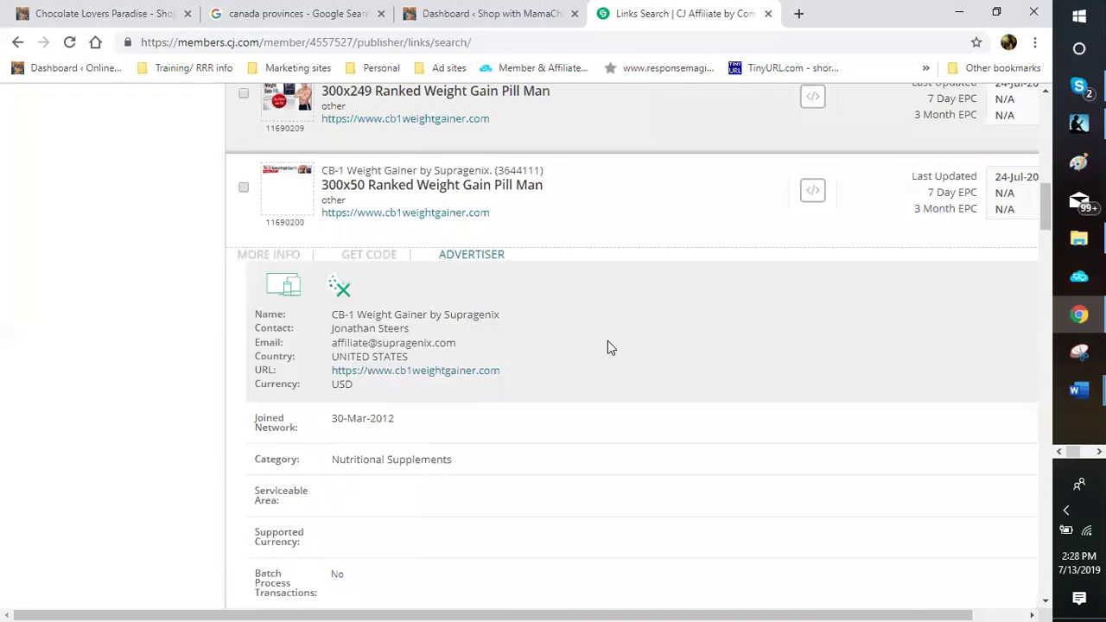
scroll(553, 437, down, 2)
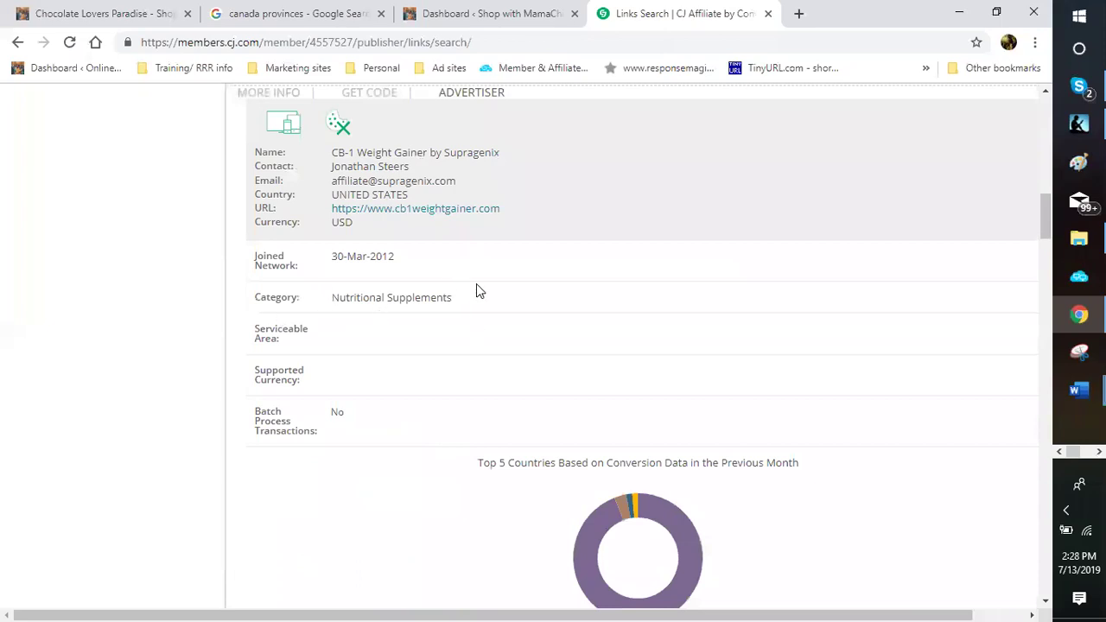
scroll(493, 306, down, 2)
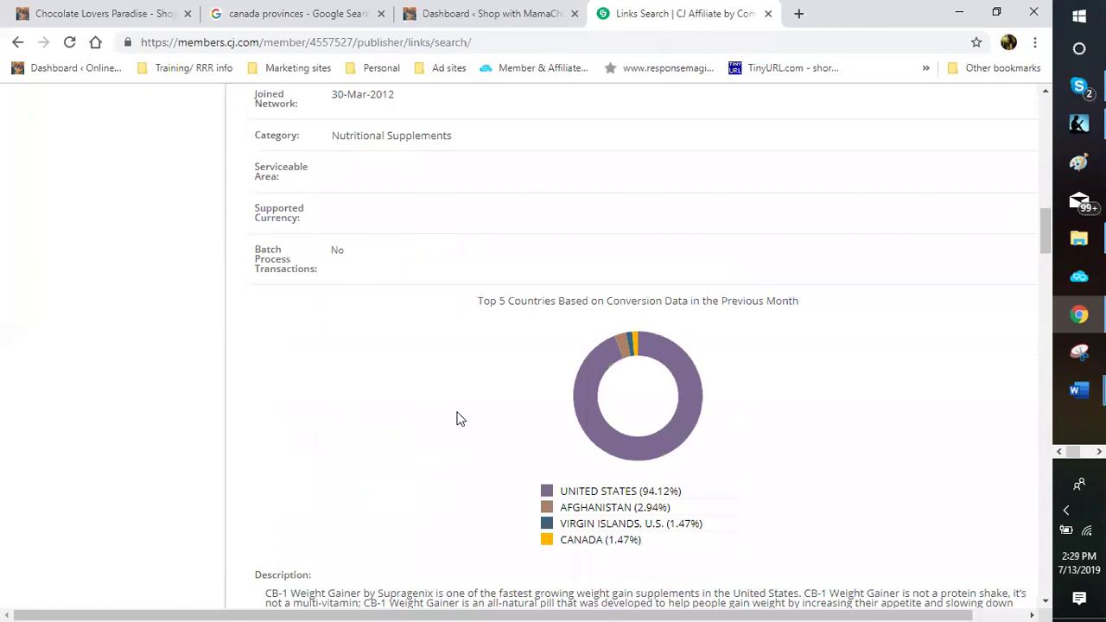
scroll(510, 432, down, 1)
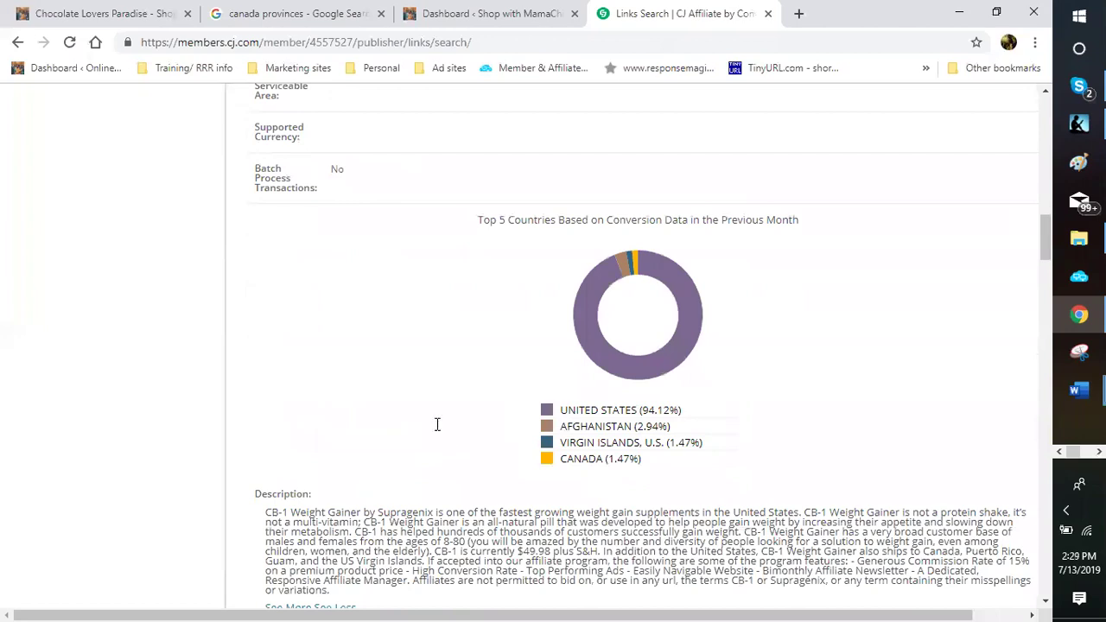
scroll(437, 424, down, 2)
scroll(518, 406, down, 1)
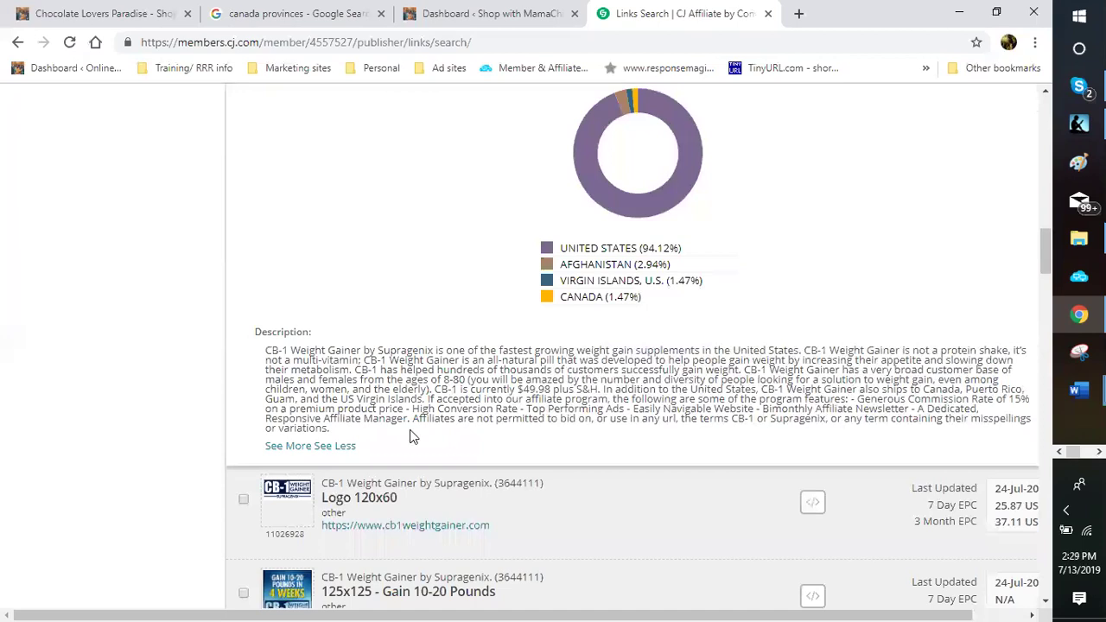
scroll(622, 299, up, 2)
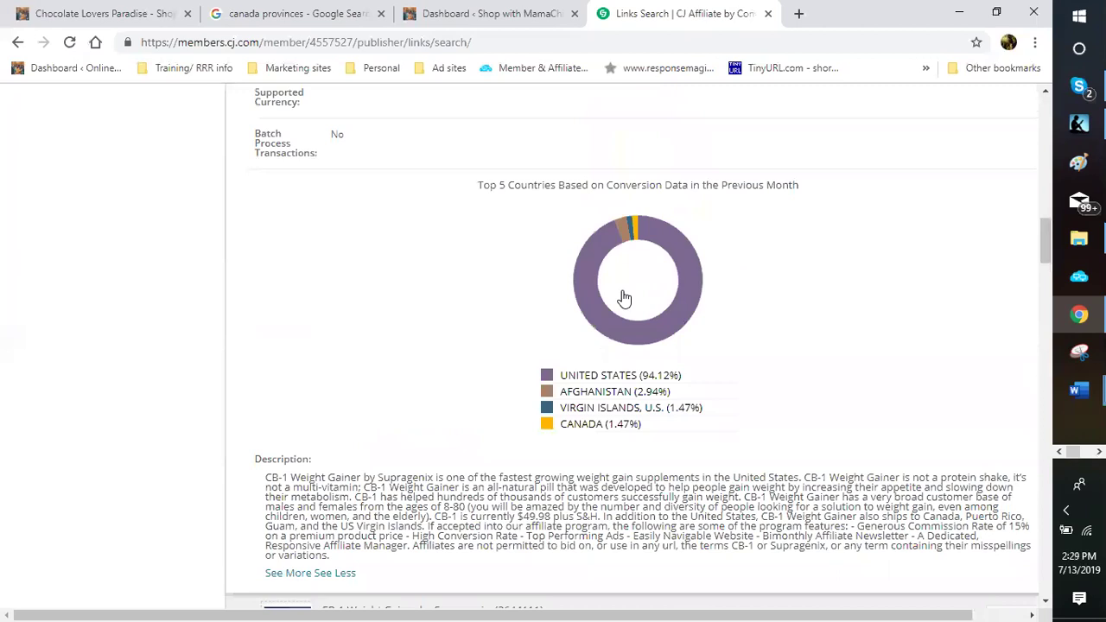
scroll(607, 304, up, 5)
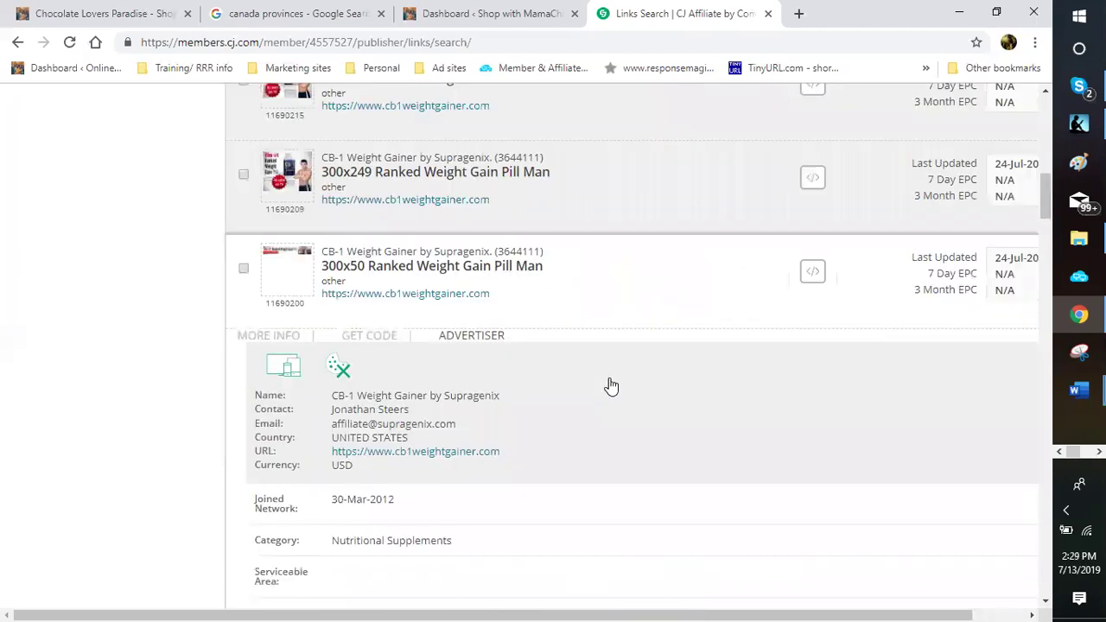
click(610, 386)
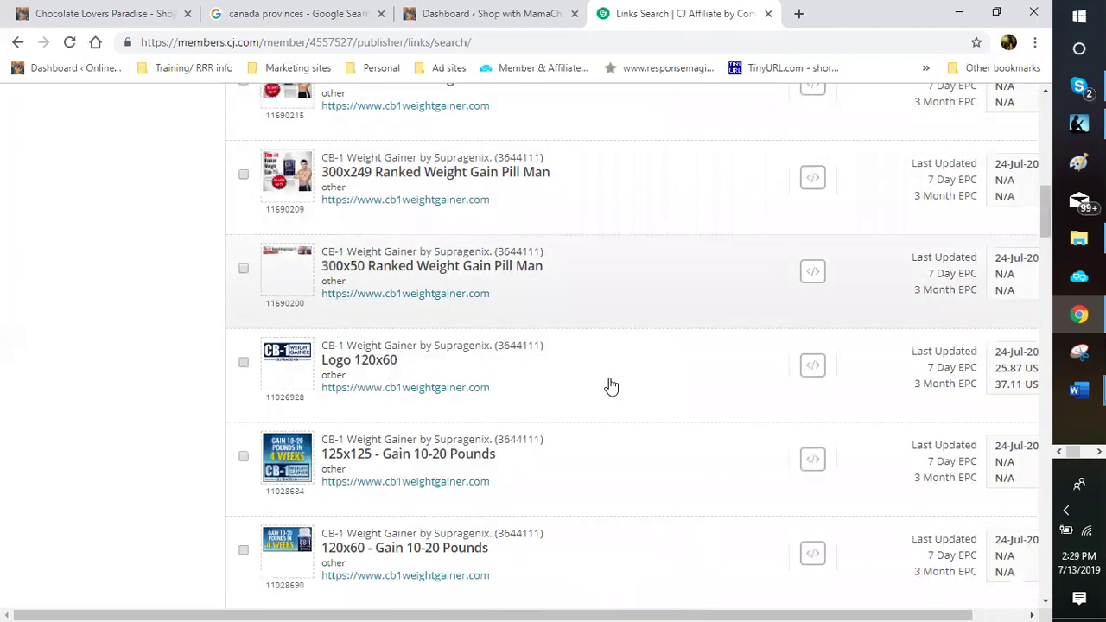
Review the 1-800-inkfarm.com advertiser information for the "Save Over 45% Off Big Box Stores" text link, including top countries and program description.
scroll(812, 279, down, 5)
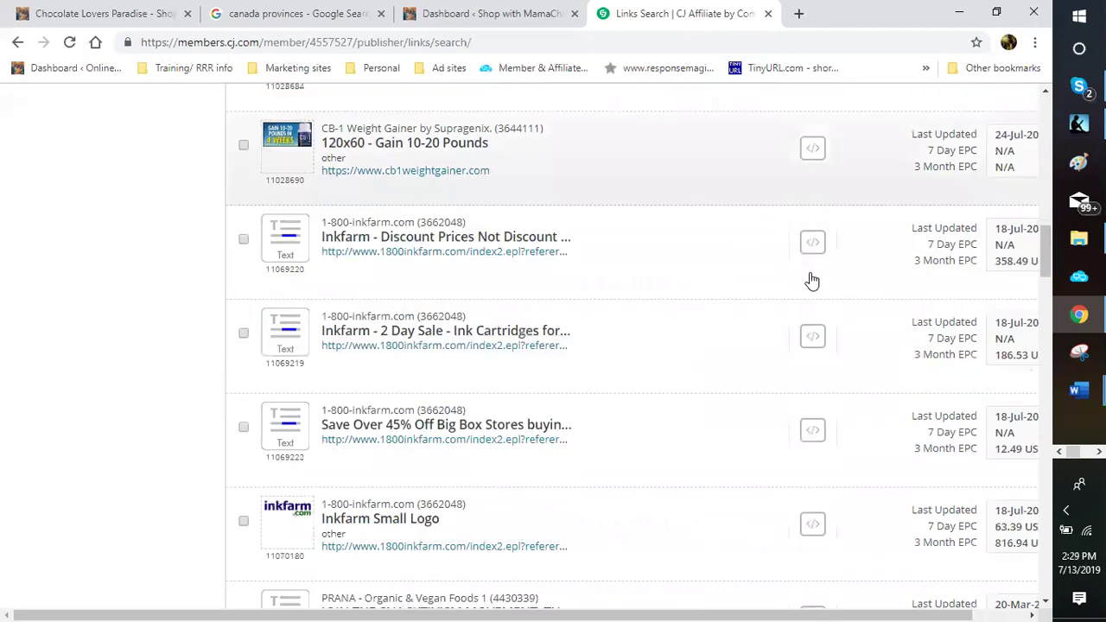
scroll(812, 280, down, 2)
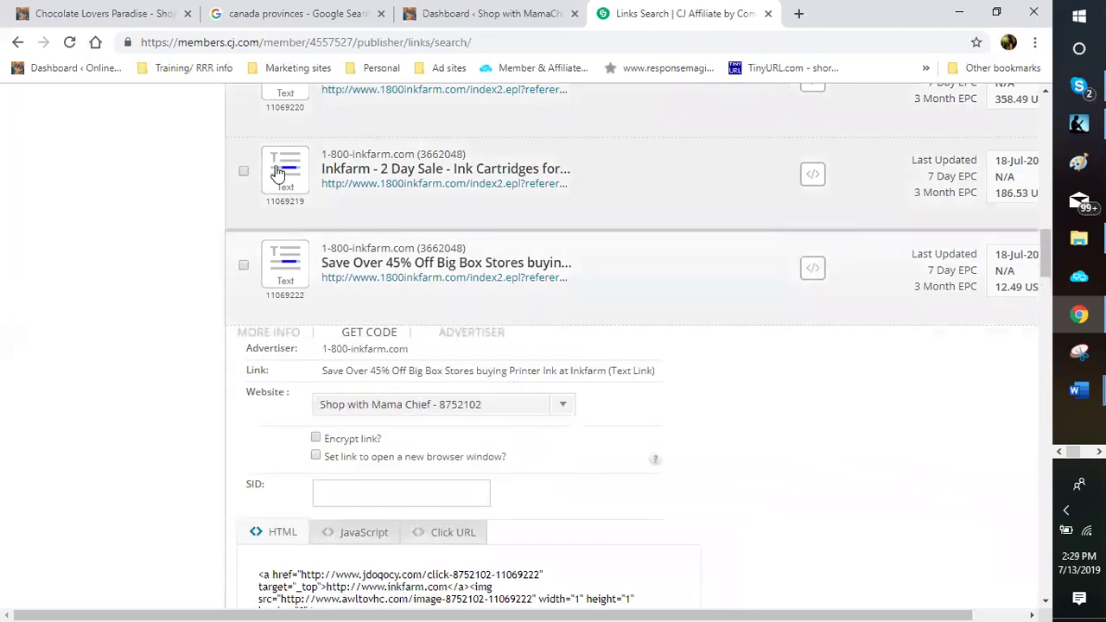
scroll(276, 173, down, 2)
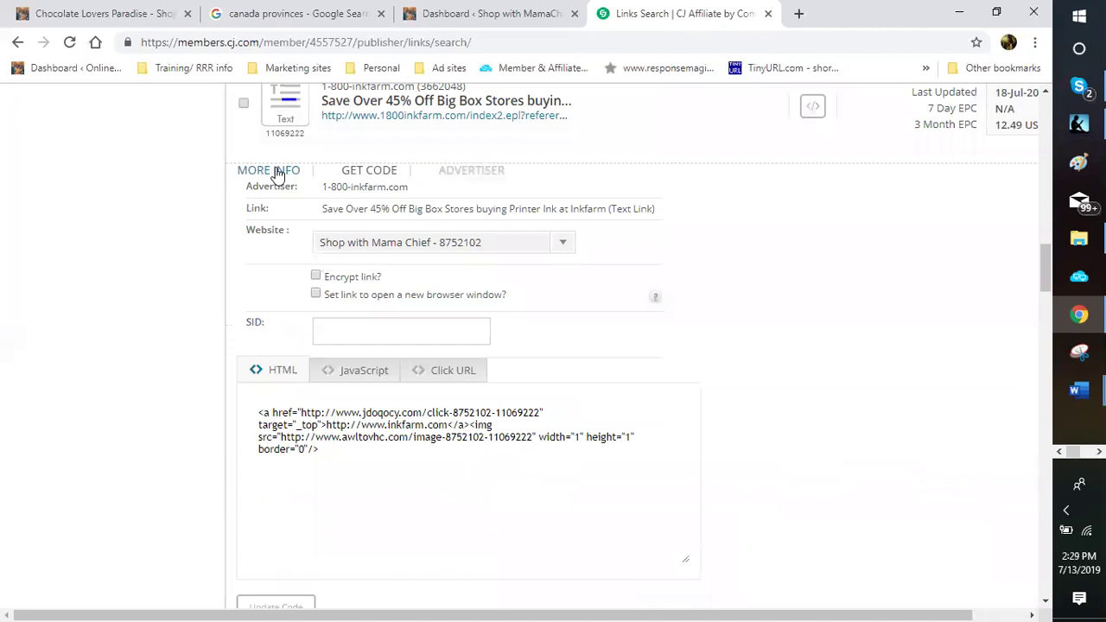
click(276, 172)
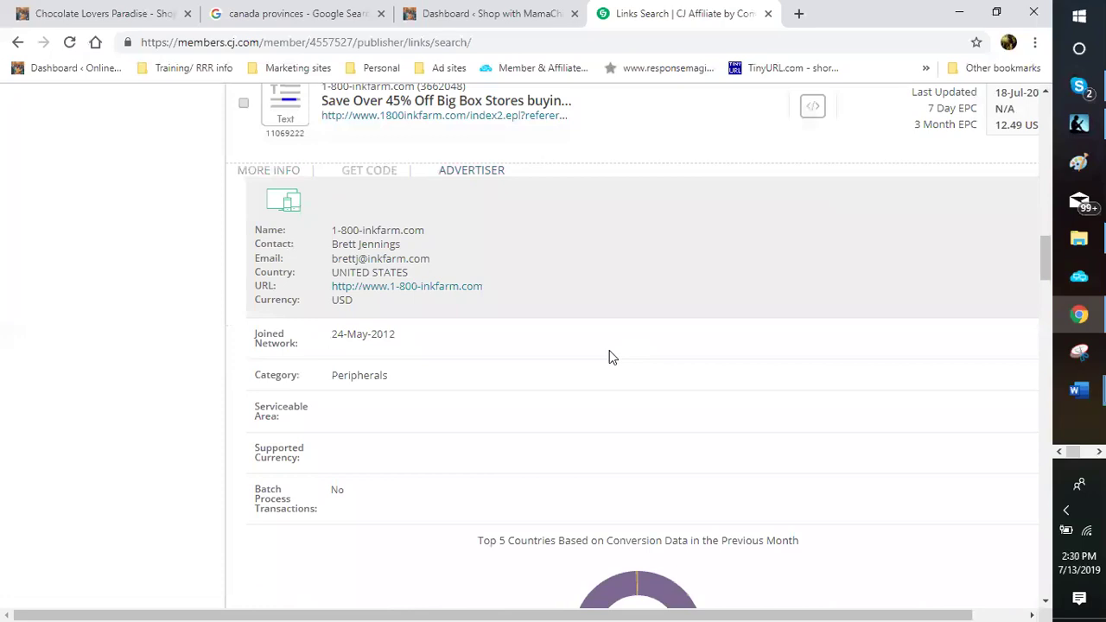
scroll(609, 357, down, 1)
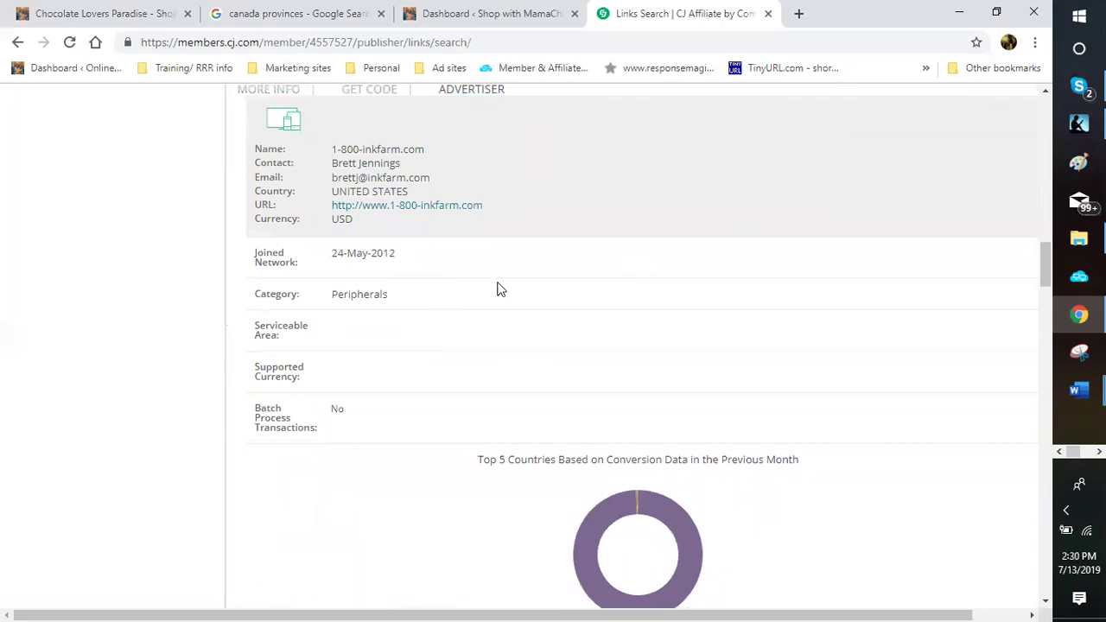
scroll(561, 363, down, 2)
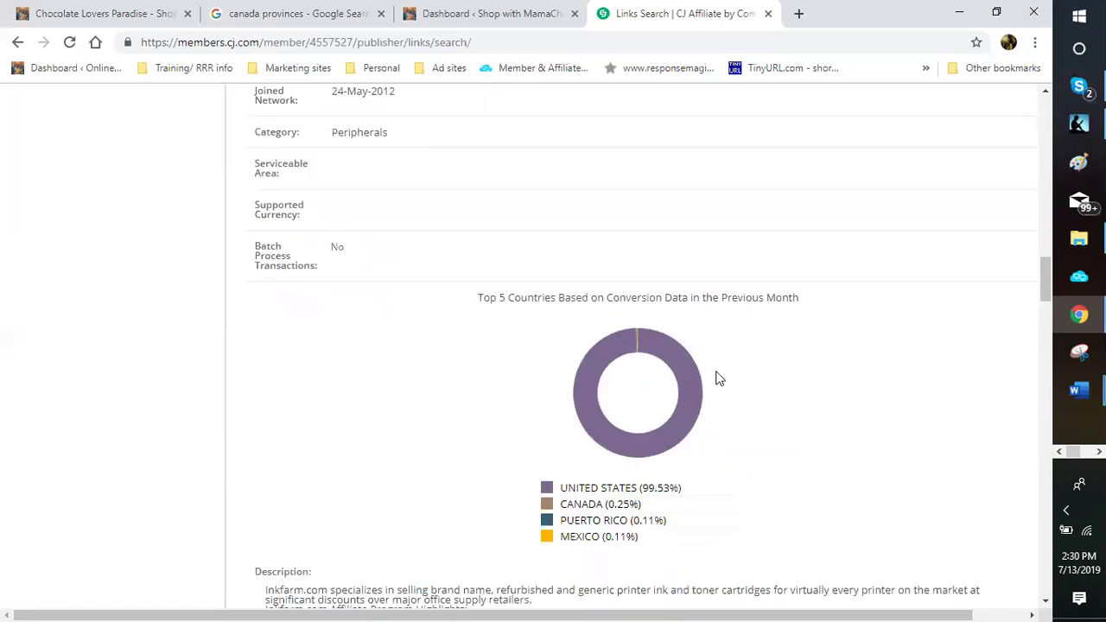
scroll(748, 363, down, 3)
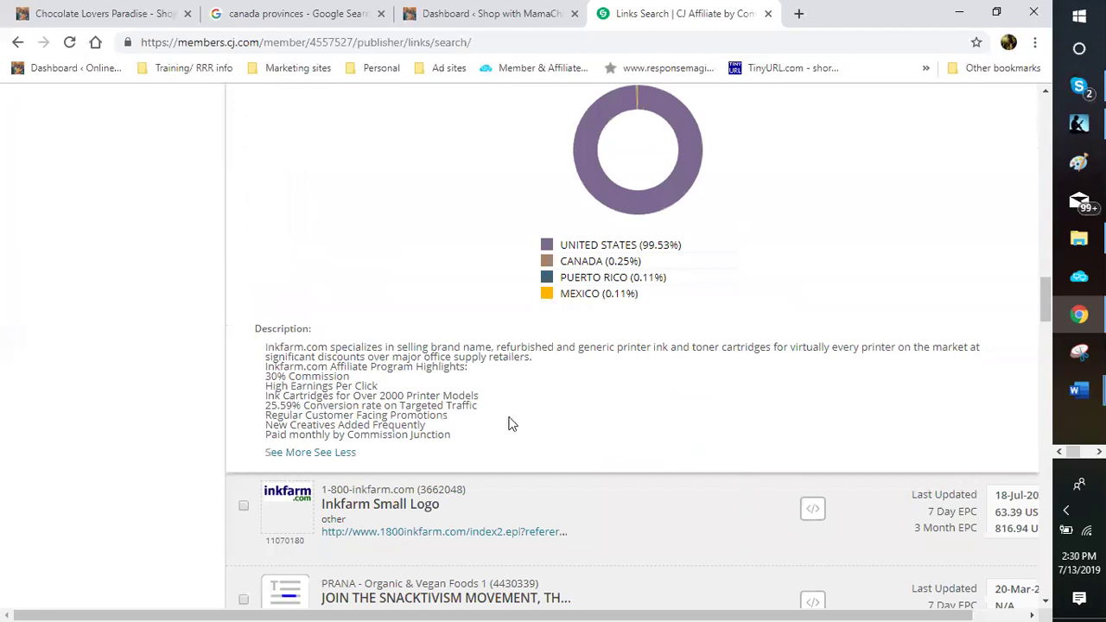
Collapse the 1-800-inkfarm.com advertiser details under the "Save Over 45% Off Big Box Stores" link and look over the neighbouring link listings.
scroll(548, 216, up, 6)
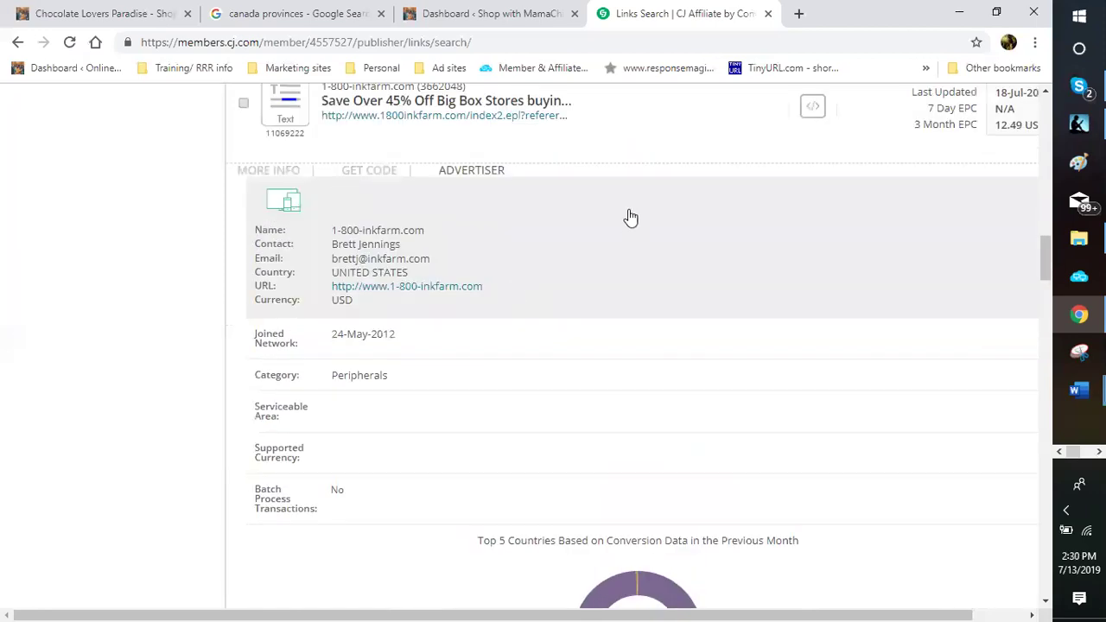
scroll(634, 294, up, 2)
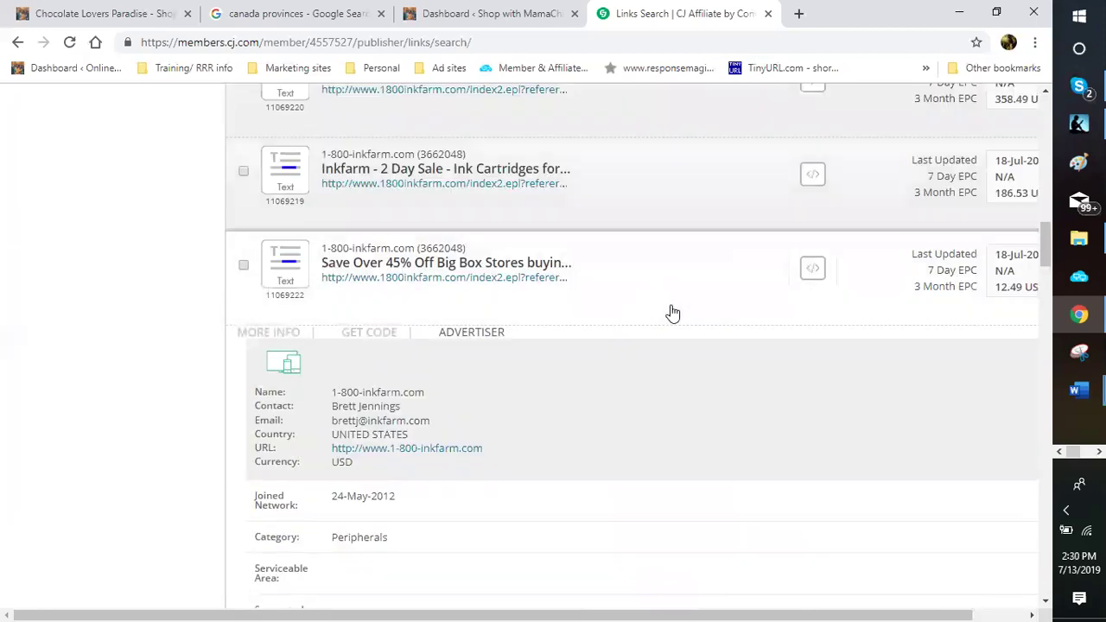
click(652, 301)
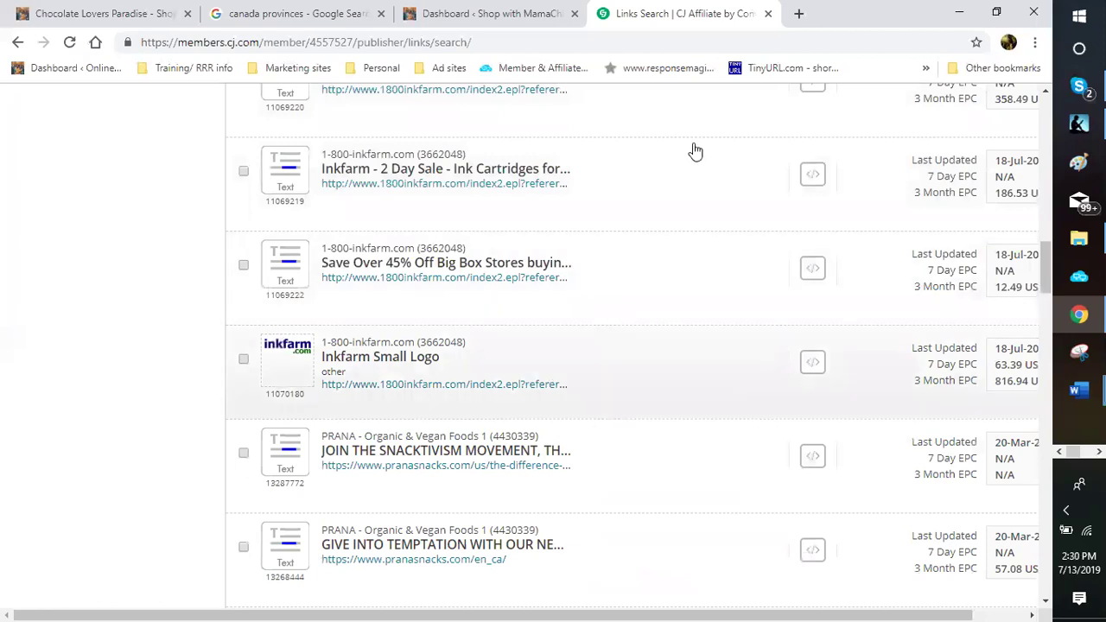
scroll(700, 142, up, 3)
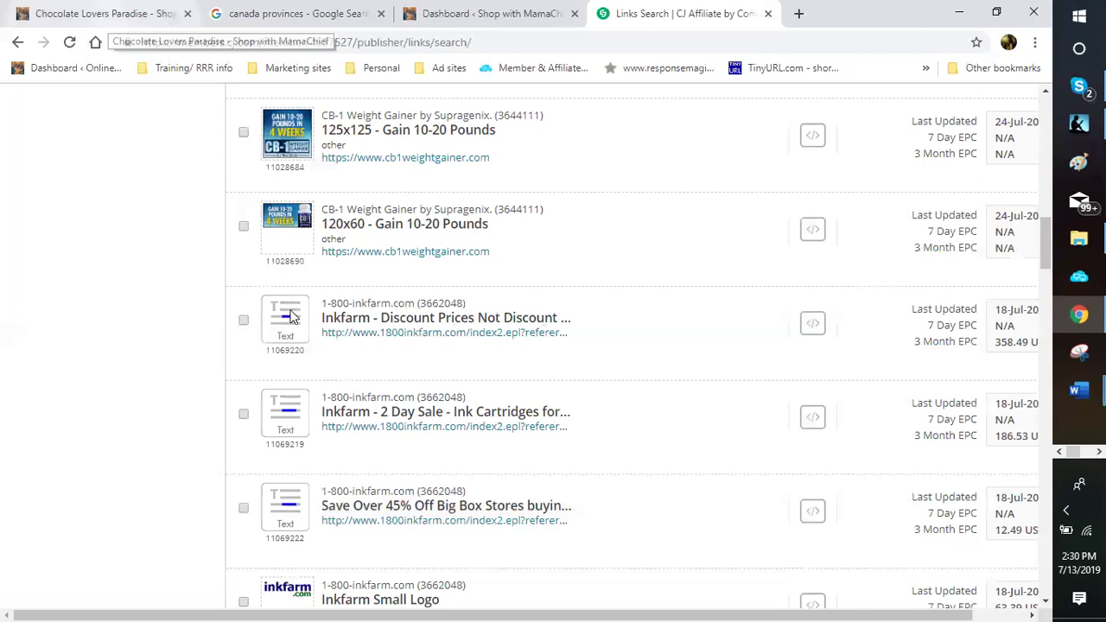
Switch to the Chocolate Lovers Paradise page and review the site's category navigation, from Travel up to The Cigar and the Smoking Alternative.
key(ctrl+1)
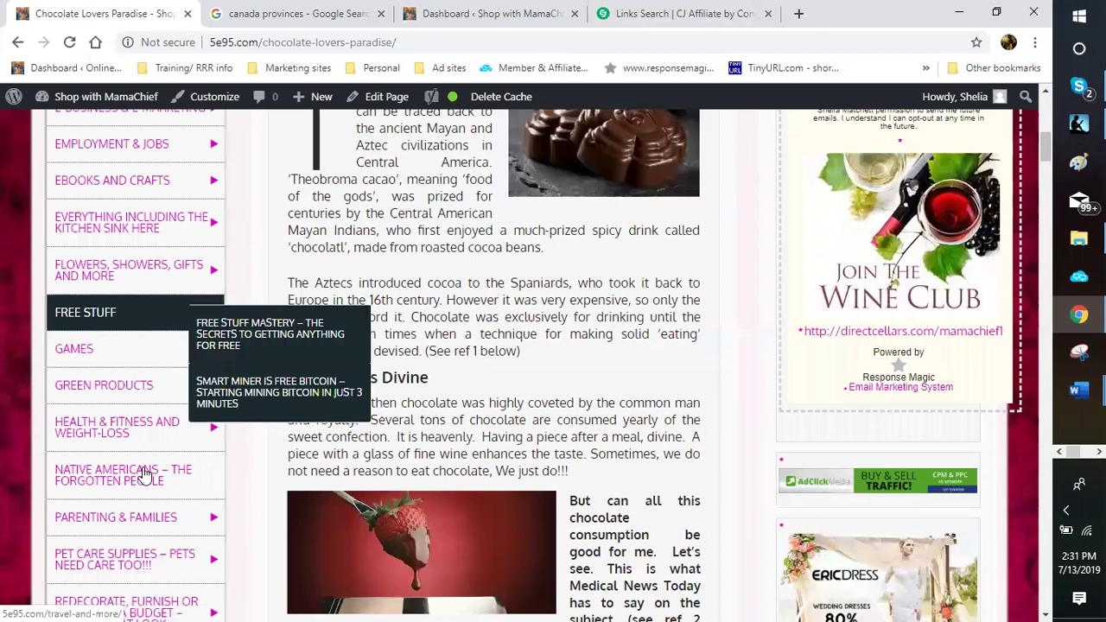
scroll(146, 474, down, 3)
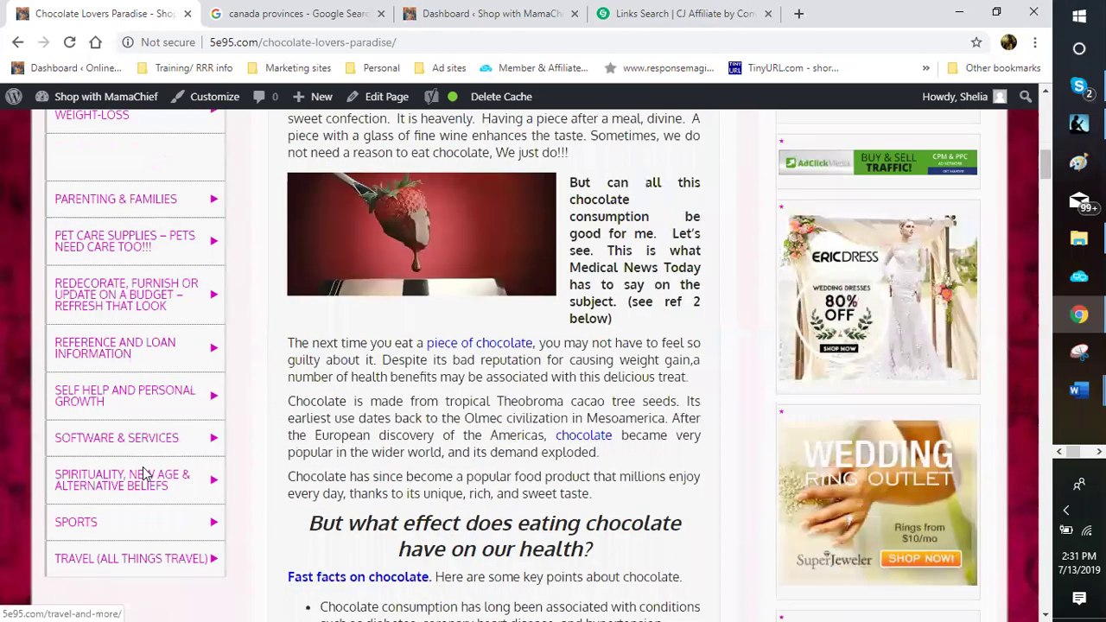
scroll(145, 474, down, 1)
scroll(172, 389, down, 3)
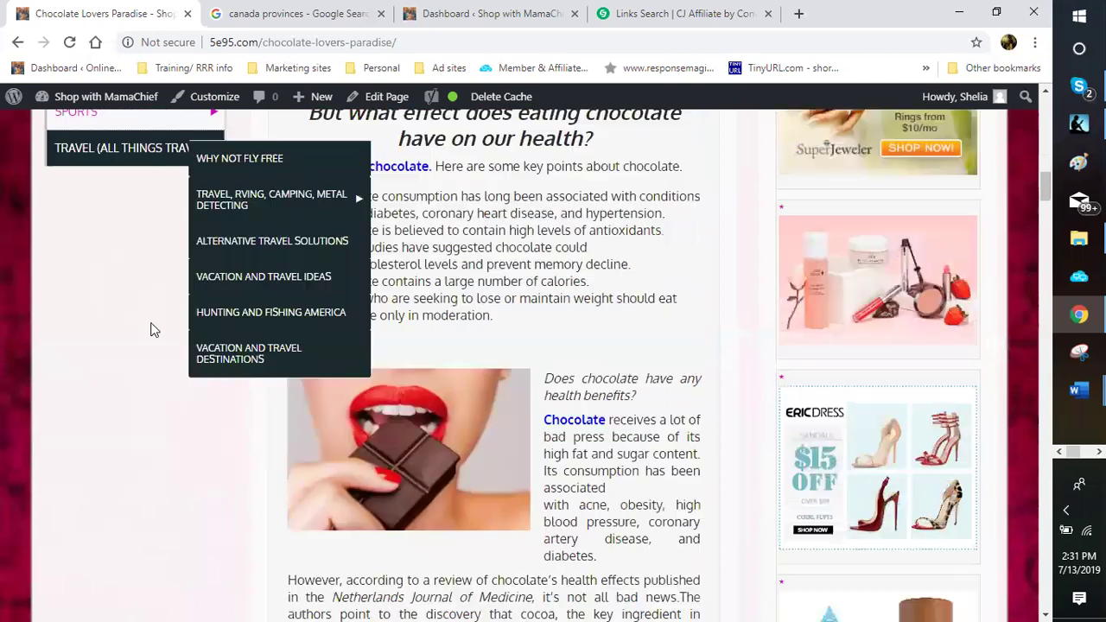
scroll(151, 331, up, 1)
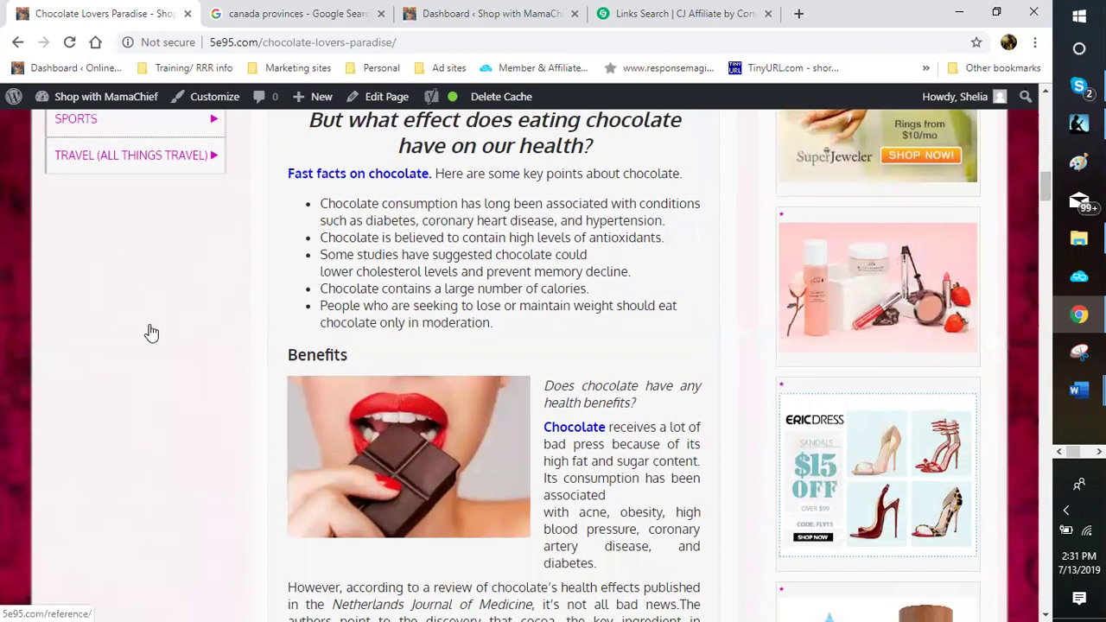
scroll(146, 332, up, 3)
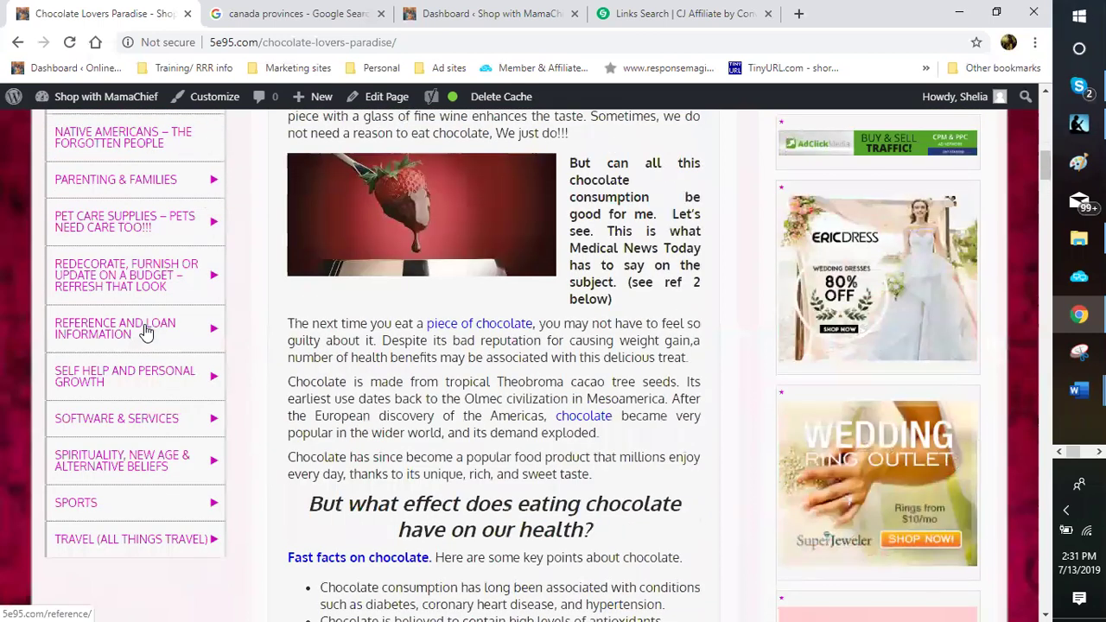
mouse_move(147, 331)
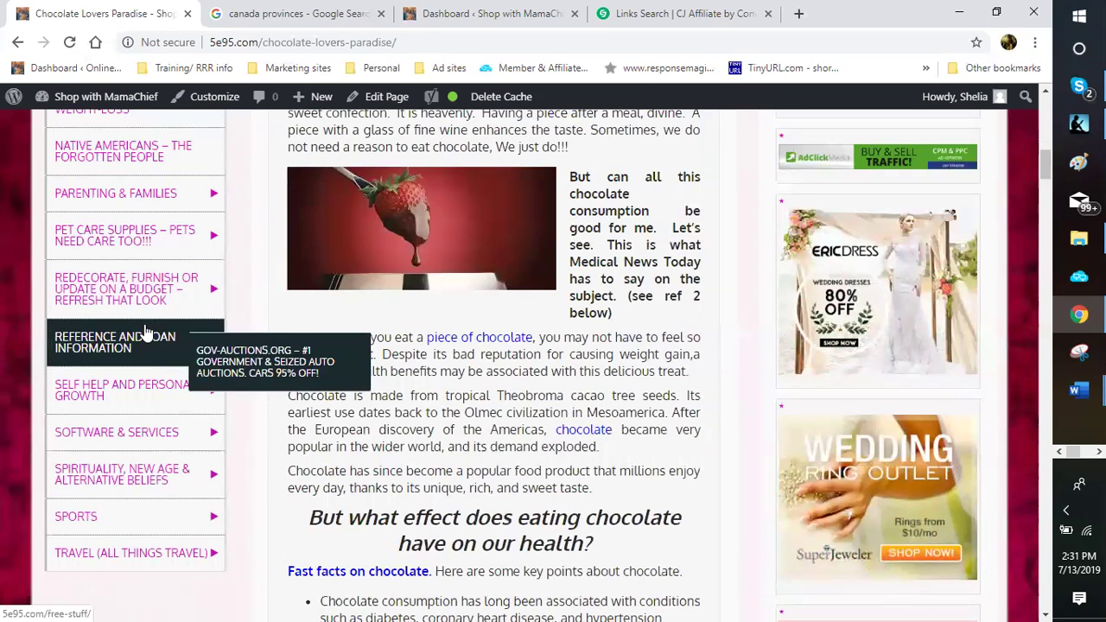
scroll(147, 333, up, 3)
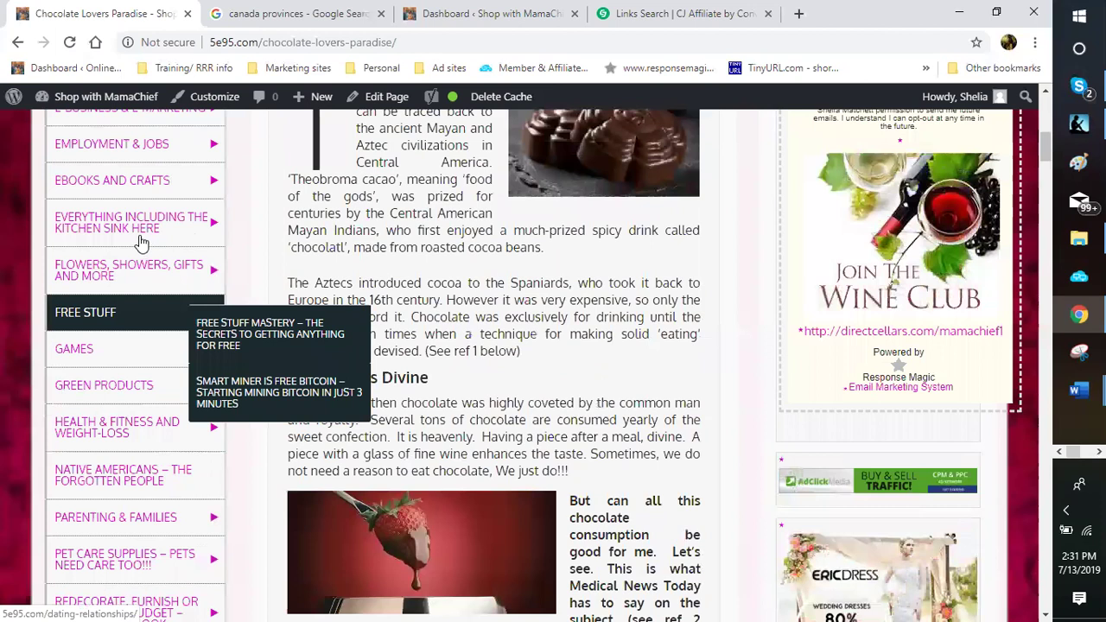
scroll(140, 242, up, 2)
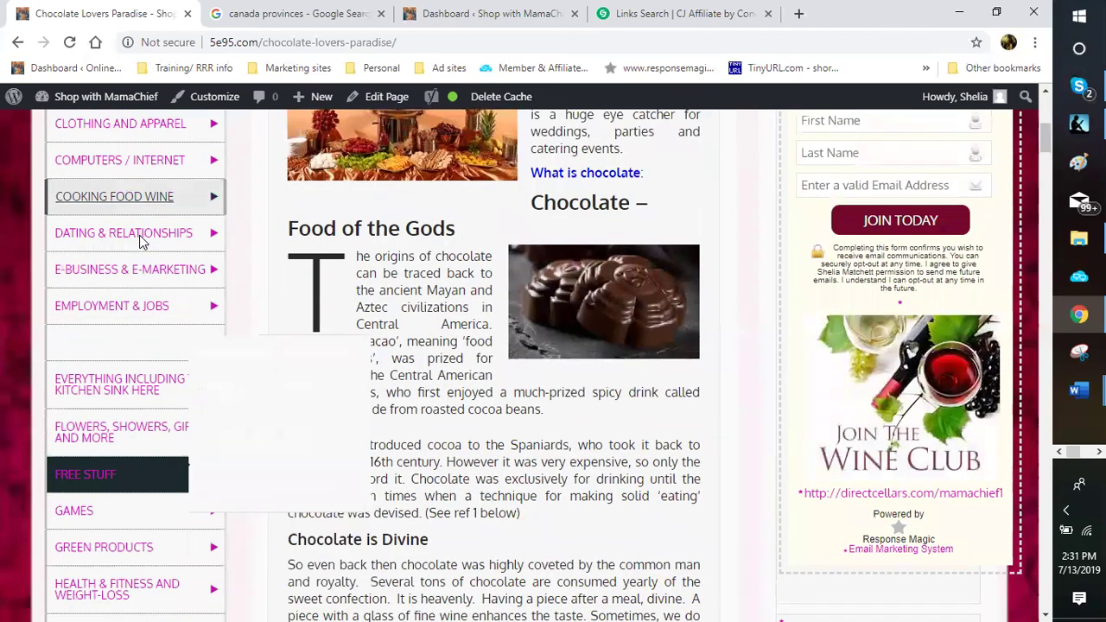
scroll(142, 241, up, 1)
scroll(142, 242, up, 3)
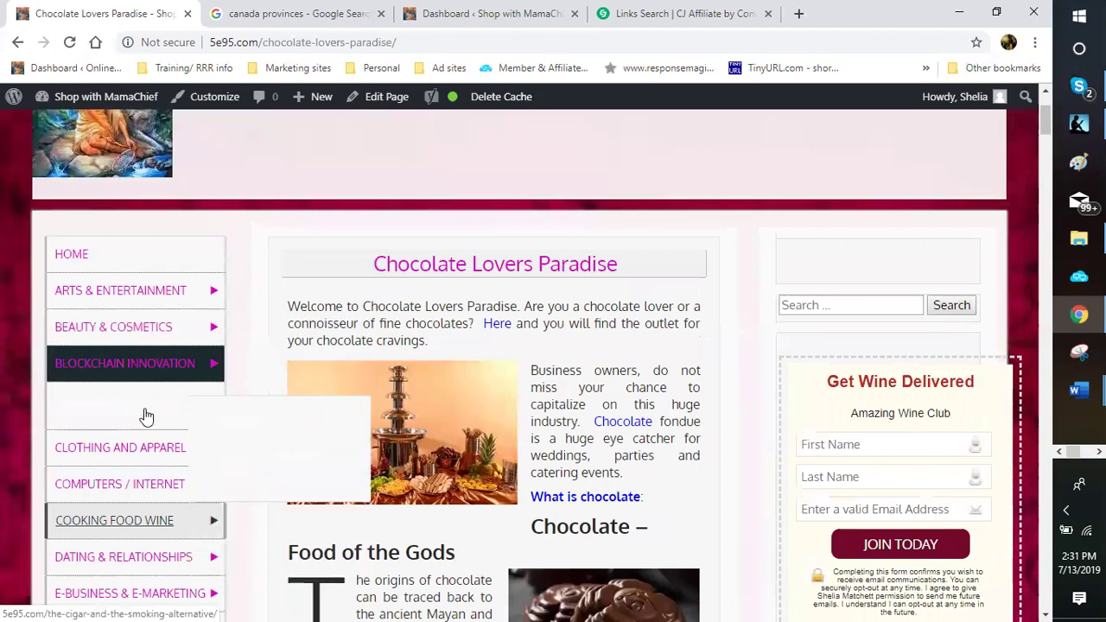
mouse_move(145, 417)
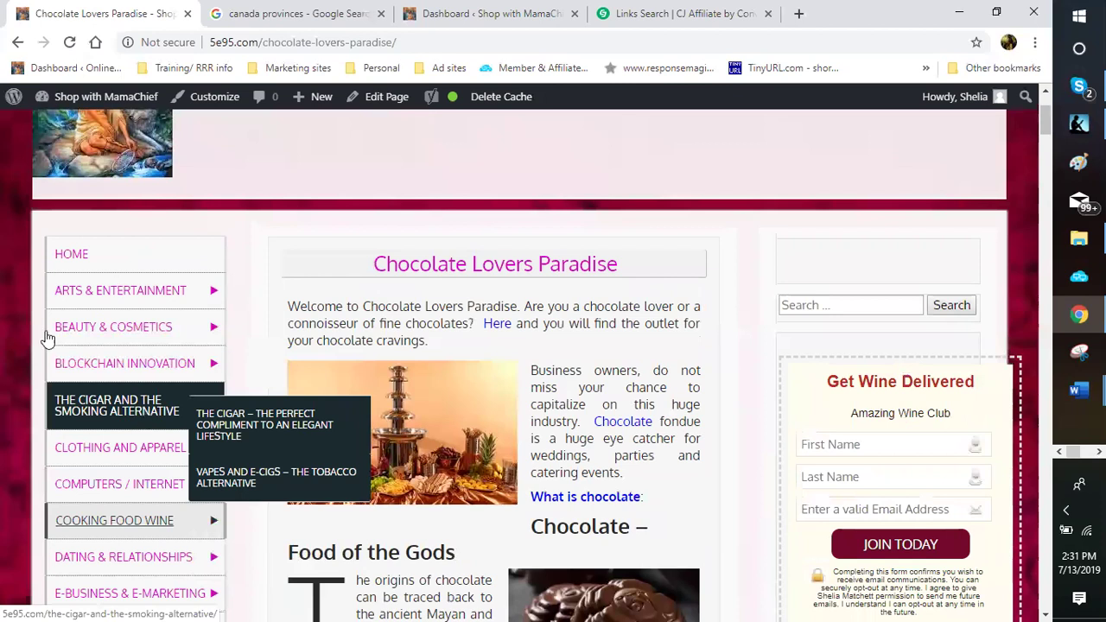
Look through the Chocolate Lovers Paradise article and its accompanying ads, from the introduction to the Cognitive function section and back.
scroll(239, 348, down, 1)
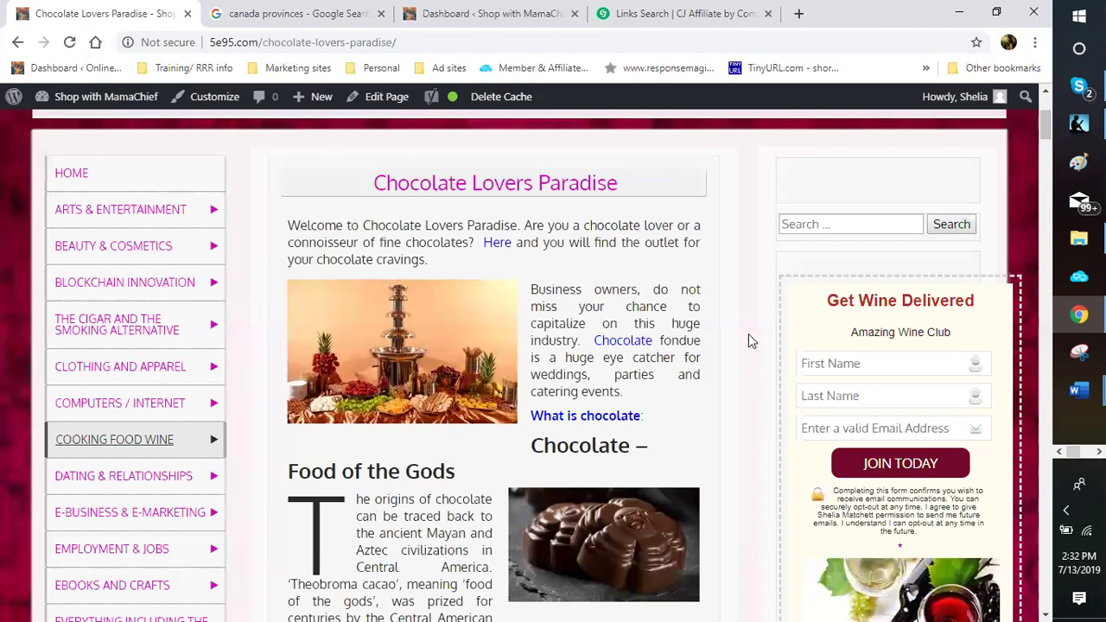
scroll(750, 340, down, 3)
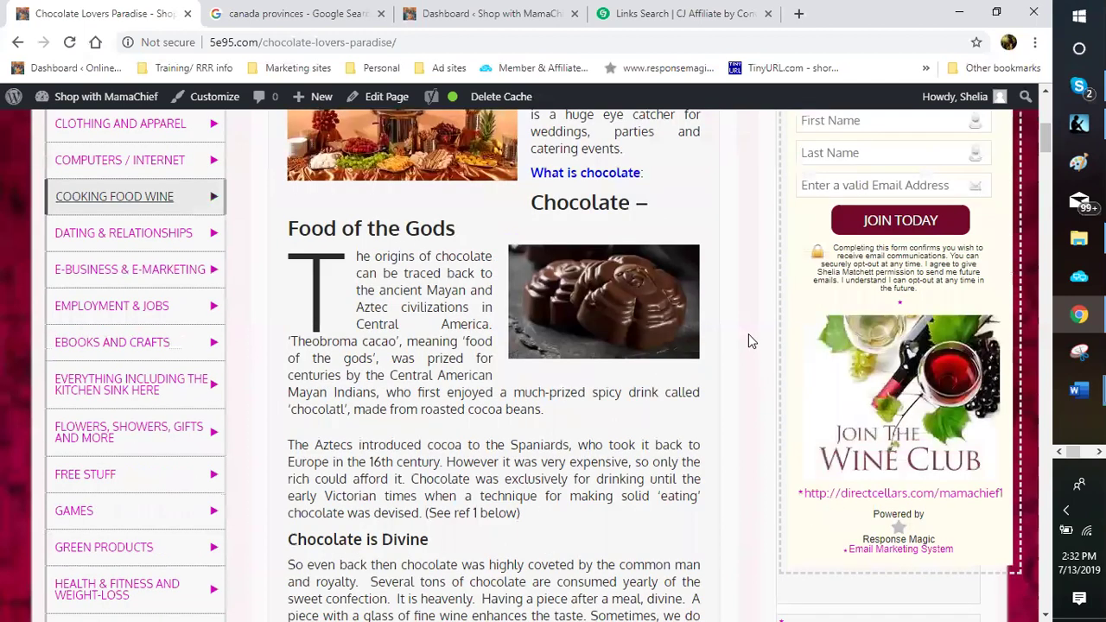
scroll(750, 340, up, 6)
scroll(748, 340, down, 1)
scroll(743, 350, down, 2)
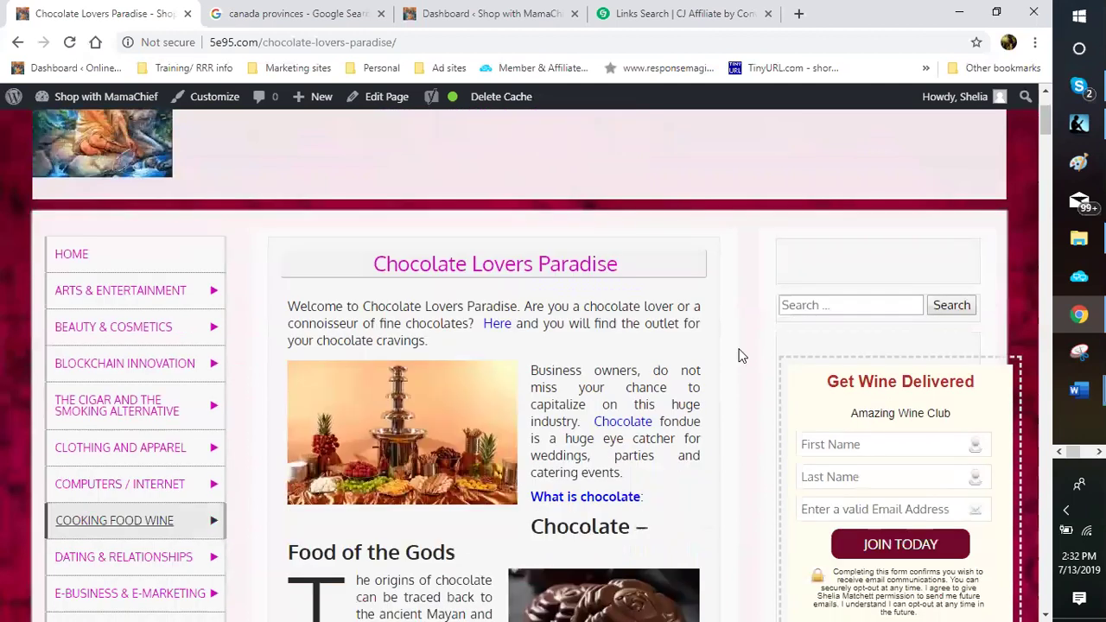
scroll(739, 355, down, 5)
scroll(738, 355, down, 5)
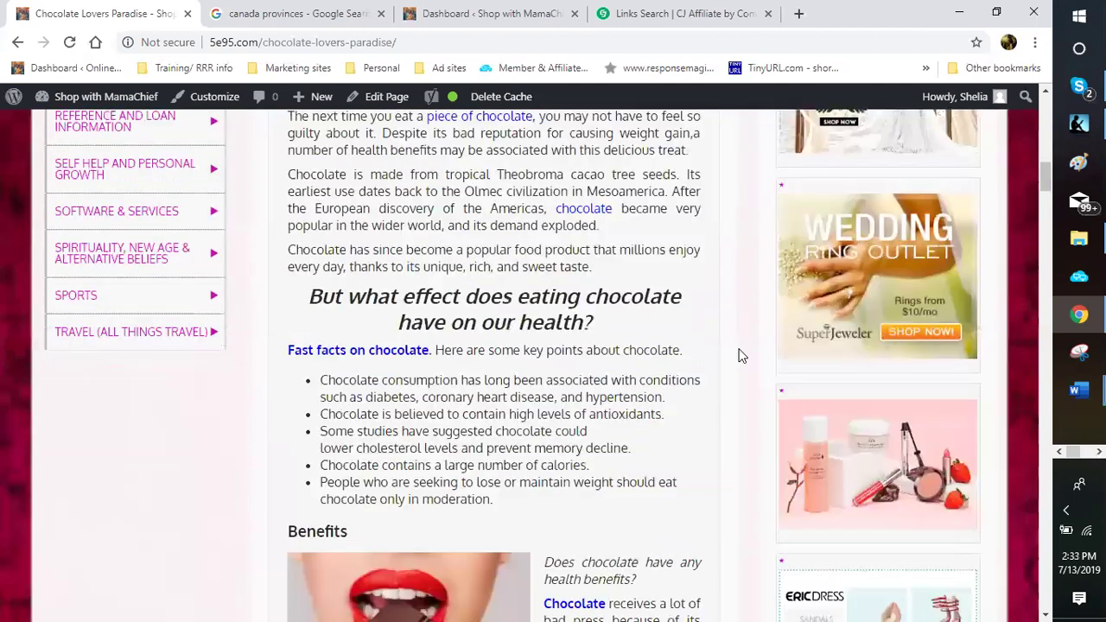
scroll(739, 355, down, 10)
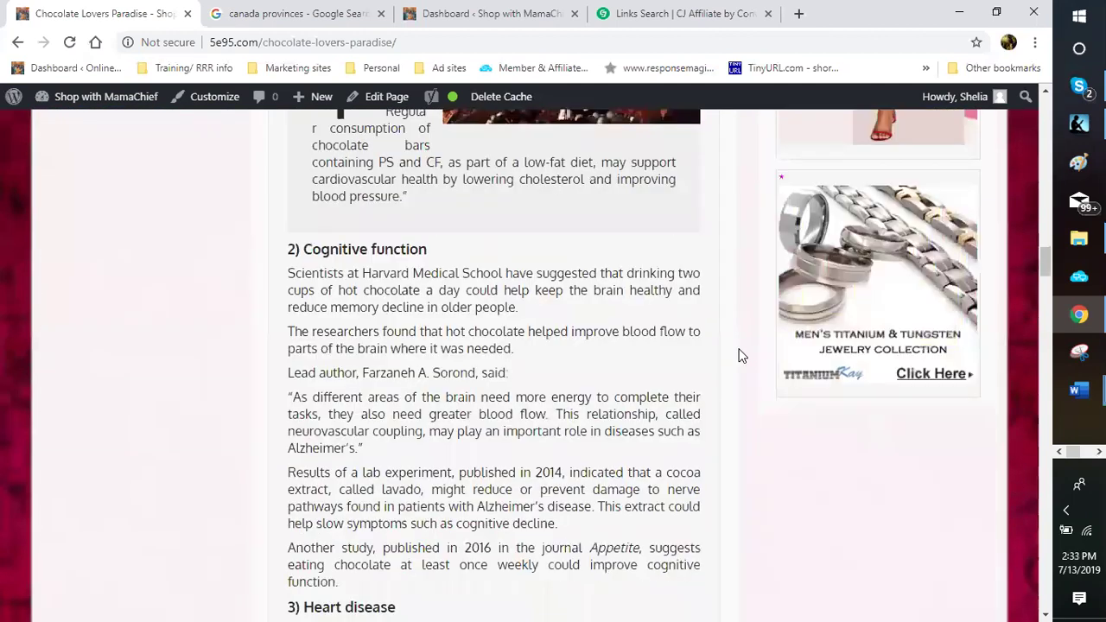
scroll(739, 355, up, 4)
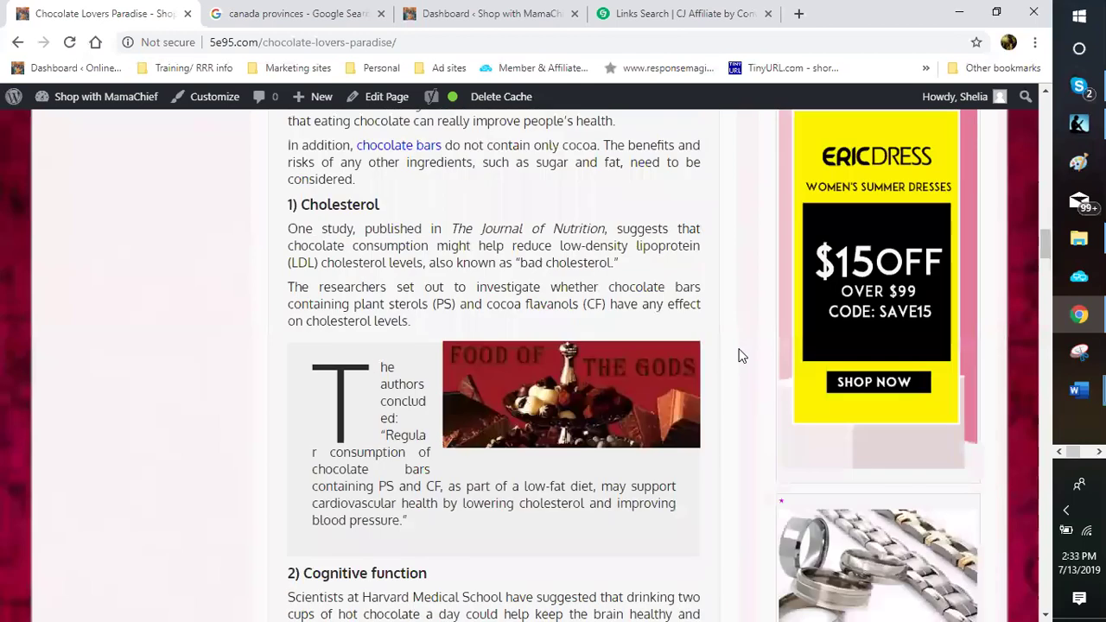
scroll(739, 355, up, 3)
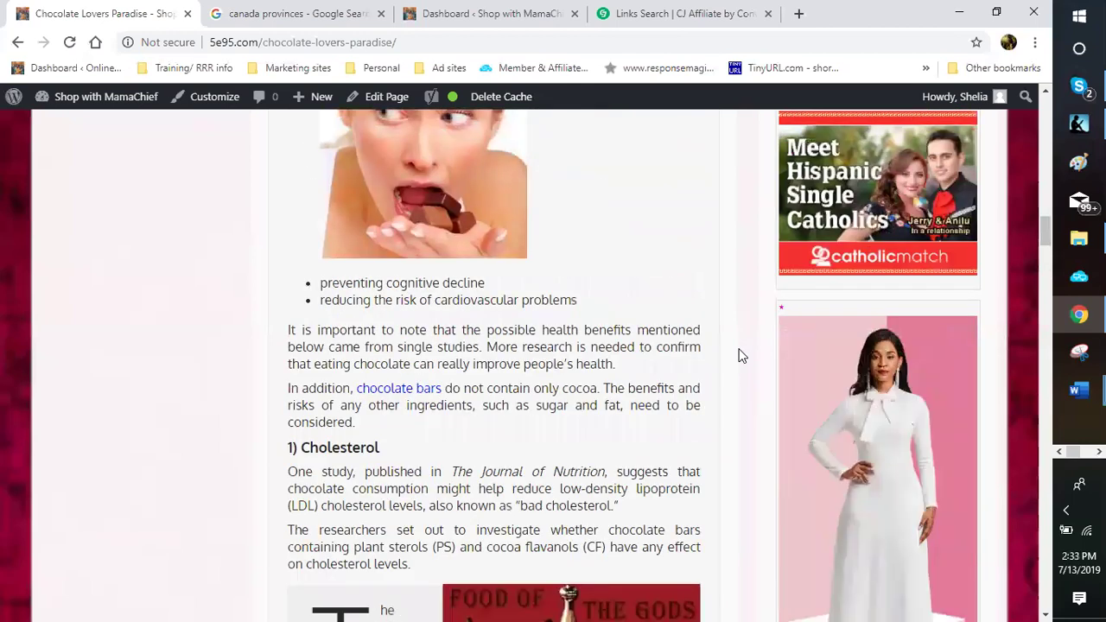
scroll(739, 355, up, 1)
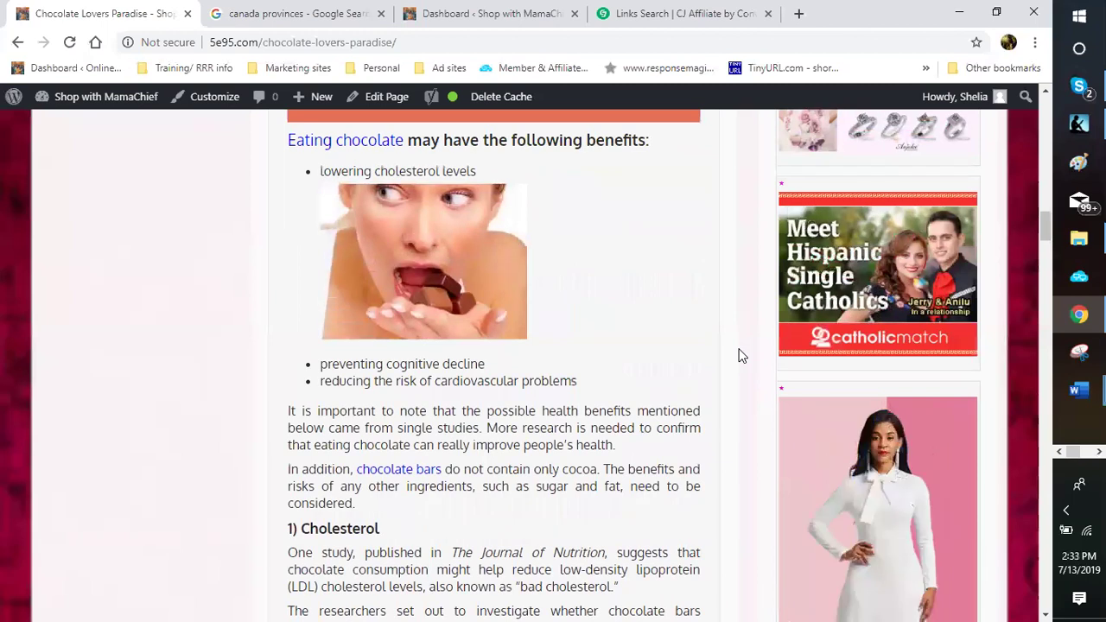
scroll(739, 355, up, 1)
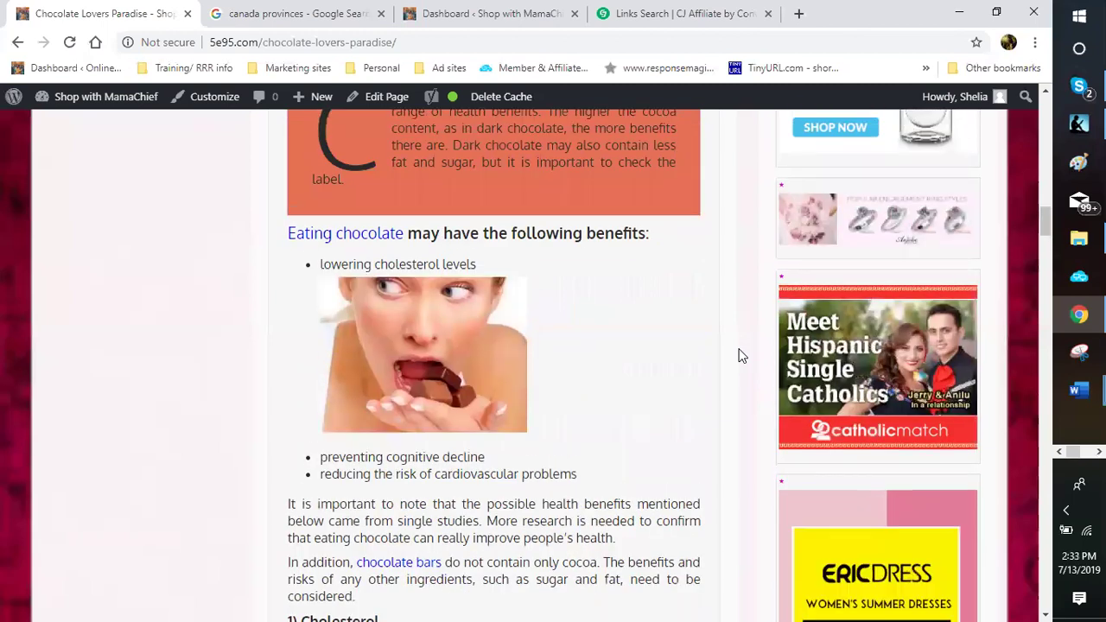
scroll(740, 355, up, 6)
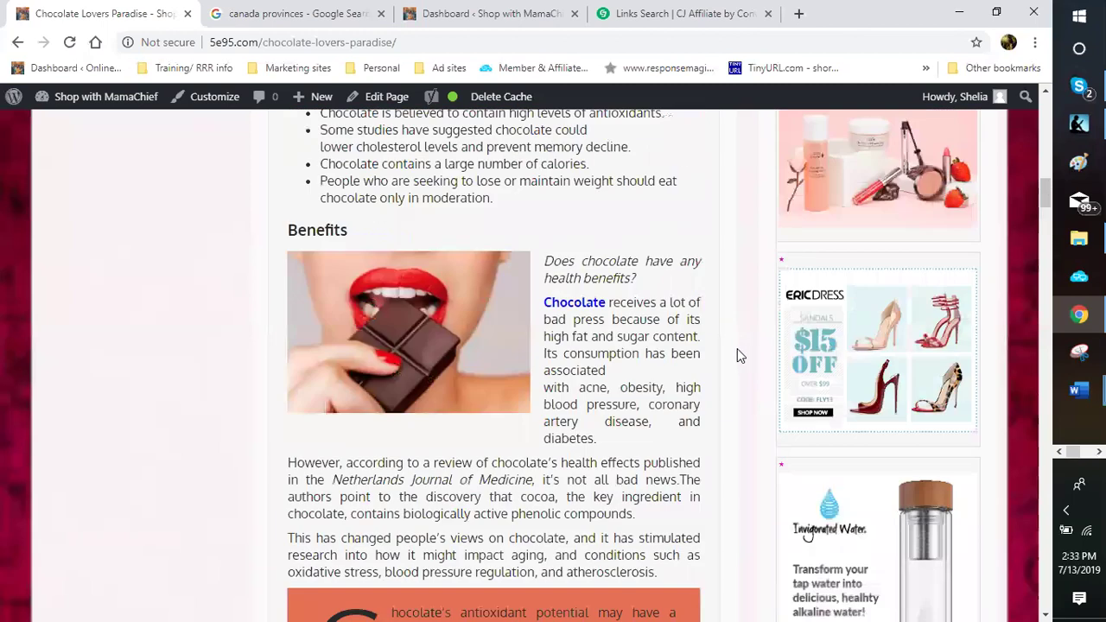
scroll(738, 355, up, 4)
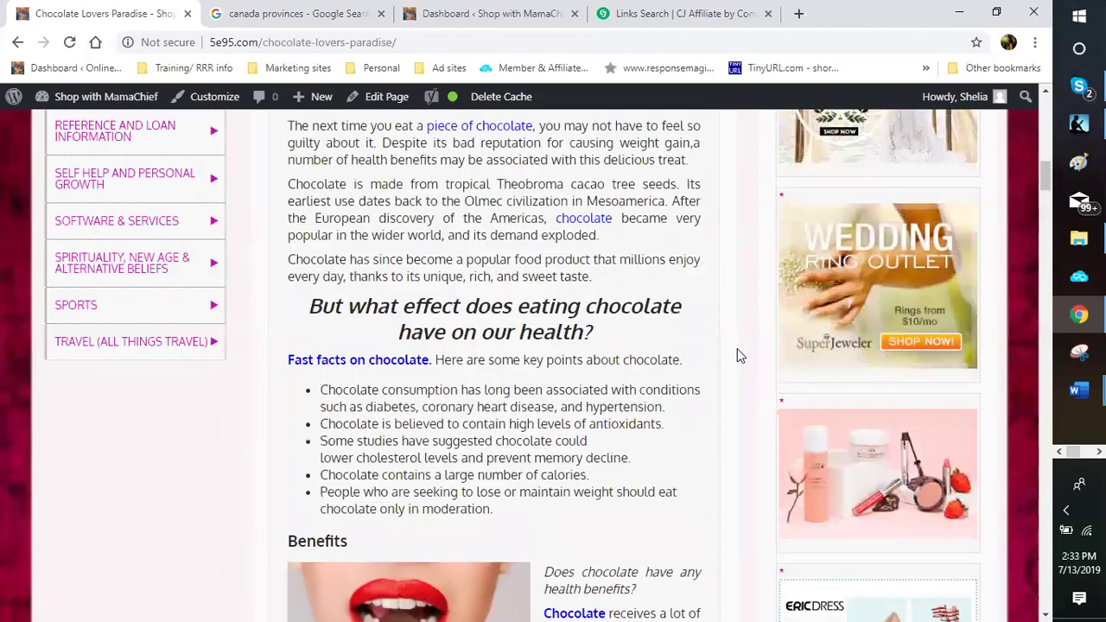
scroll(738, 355, up, 2)
scroll(739, 355, up, 1)
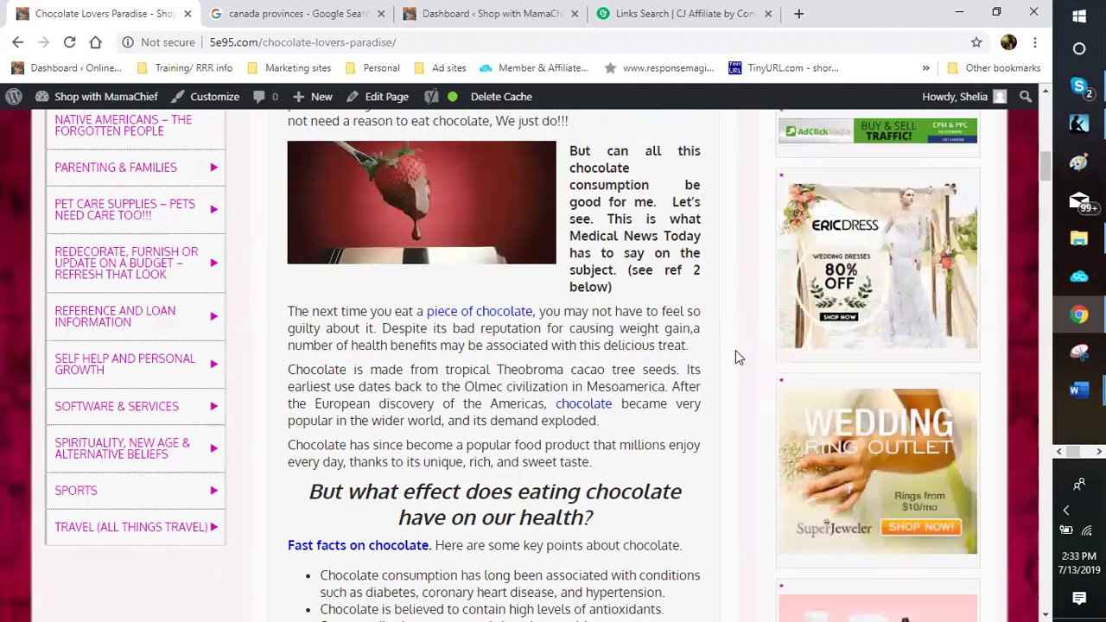
scroll(735, 350, up, 3)
scroll(873, 441, up, 5)
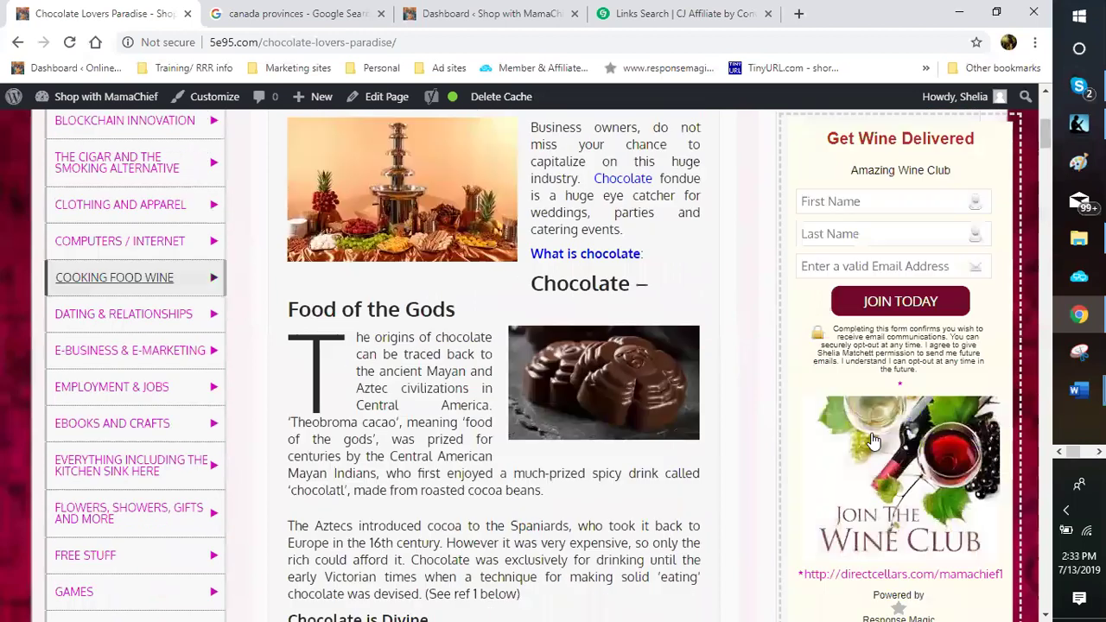
Examine the ads beside the article, from the Wine Club signup form to the Invigorated Water banner.
scroll(827, 468, down, 1)
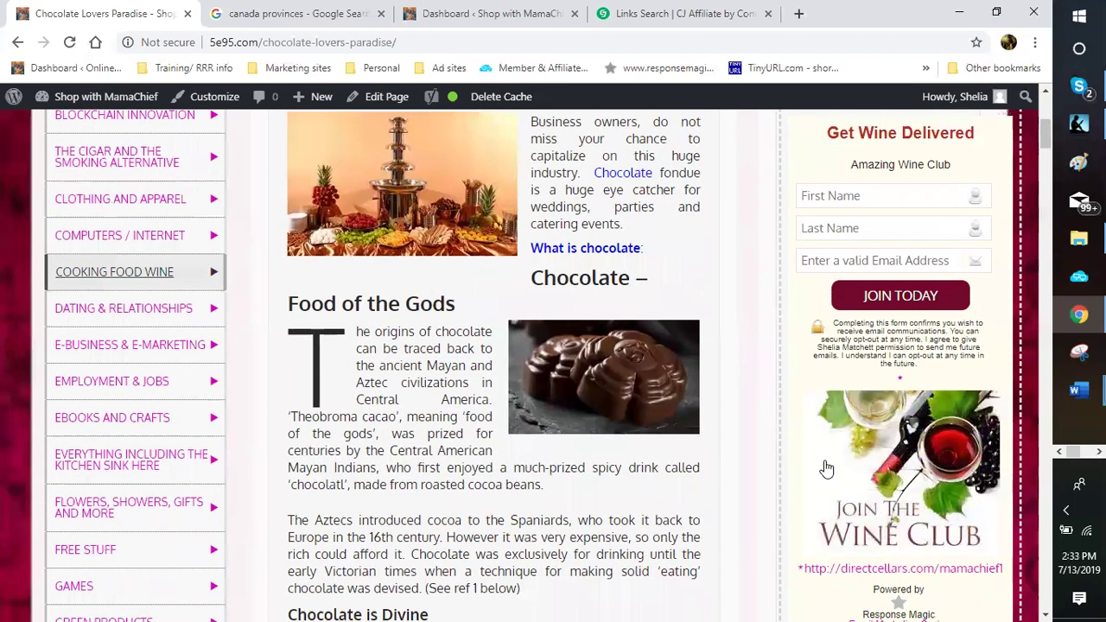
scroll(825, 467, down, 3)
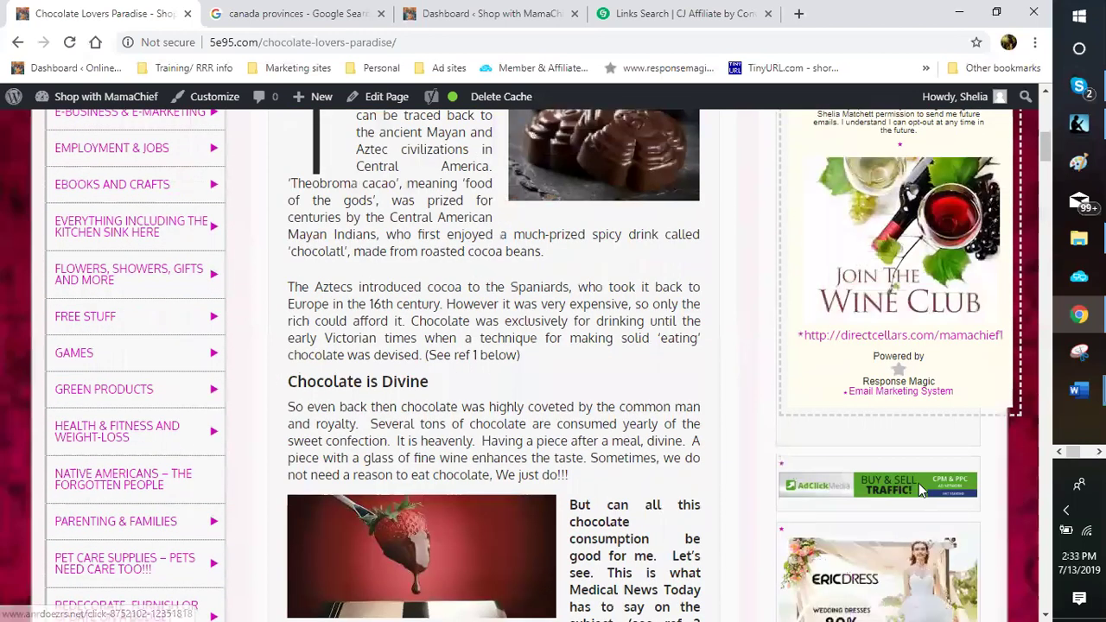
scroll(661, 353, down, 2)
scroll(665, 354, down, 8)
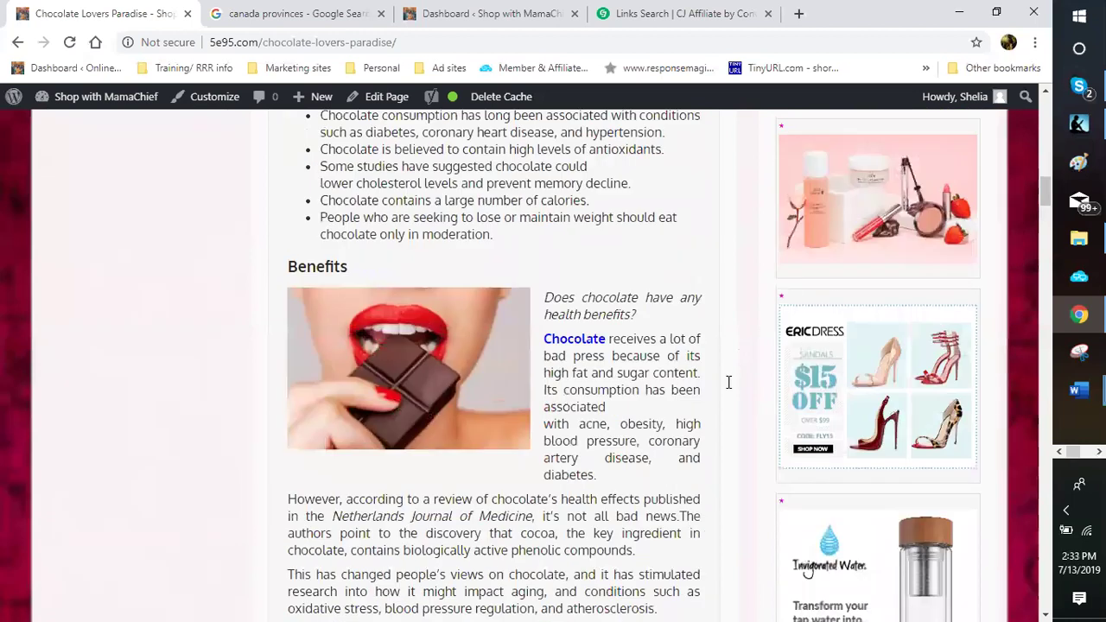
scroll(708, 374, down, 4)
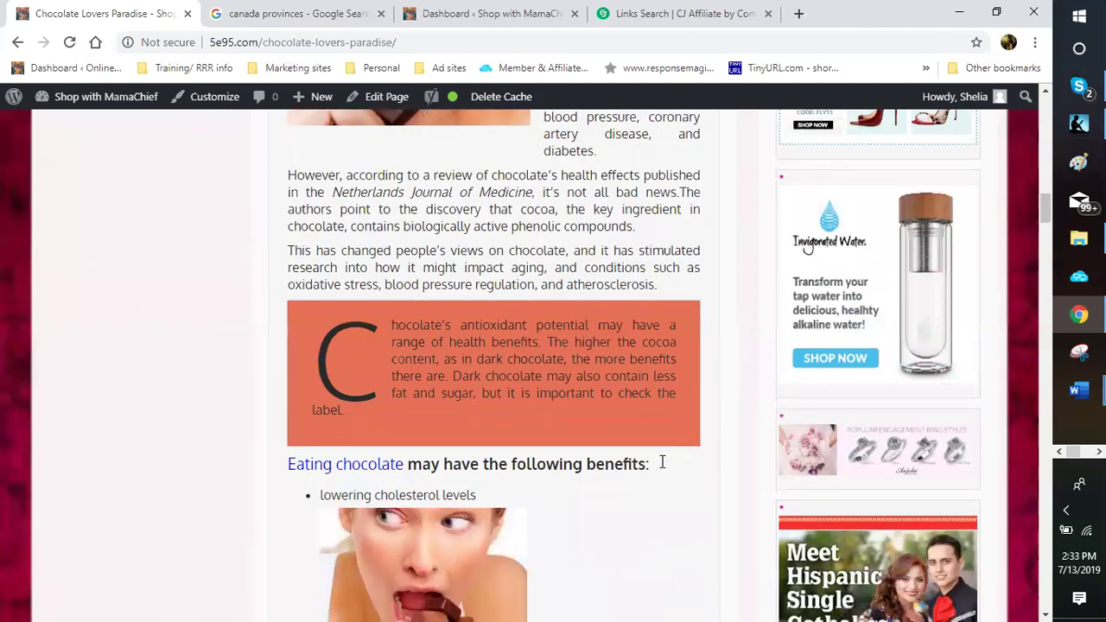
scroll(677, 458, up, 3)
scroll(644, 447, down, 2)
scroll(644, 440, down, 1)
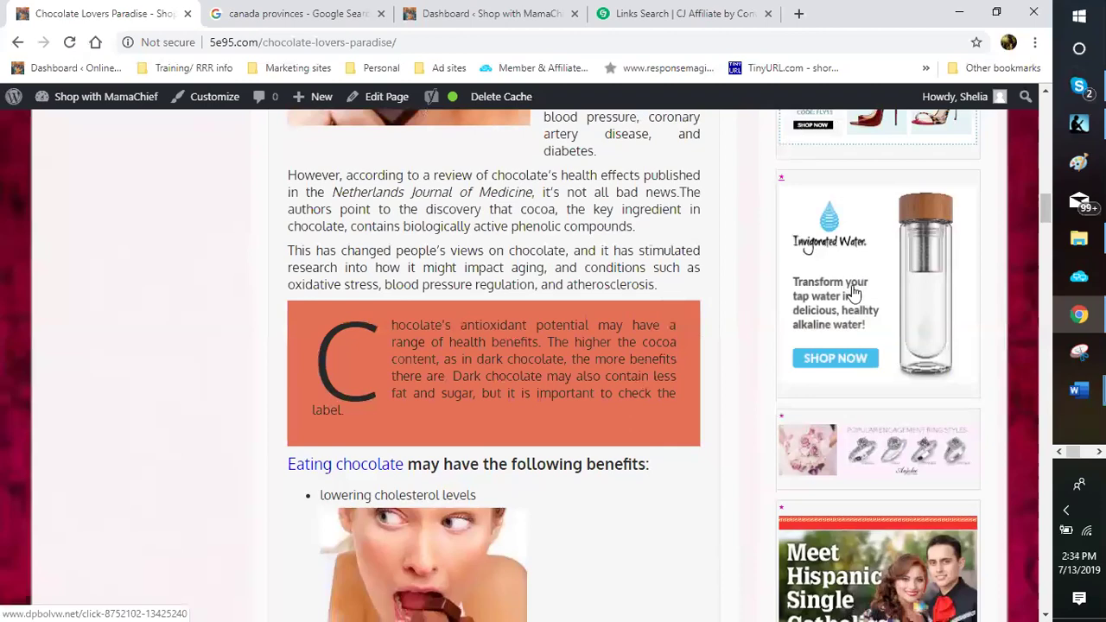
Look through the Chocolate Lovers Paradise article from the Invigorated Water ad and the Stroke section down to the heavy metals passage.
scroll(859, 411, down, 5)
scroll(858, 411, down, 15)
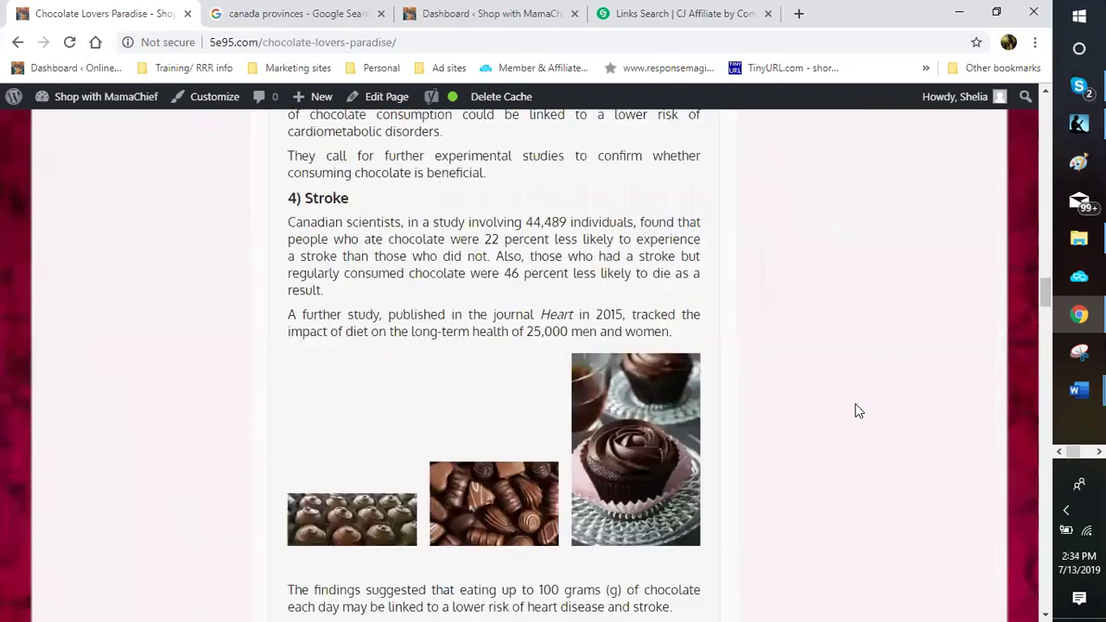
scroll(859, 411, down, 2)
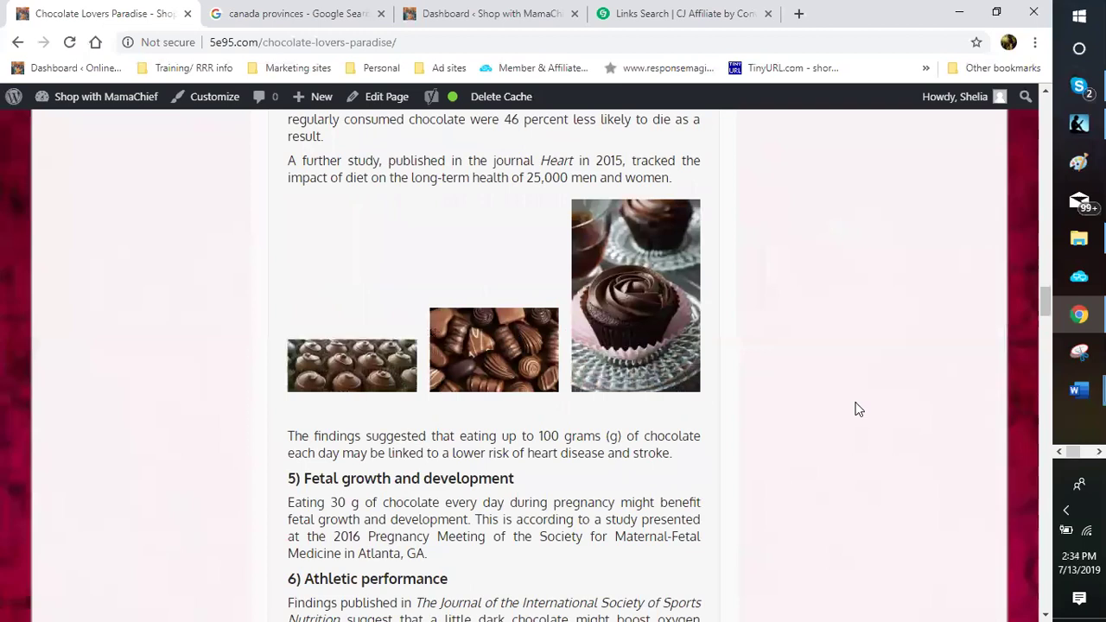
scroll(858, 409, down, 3)
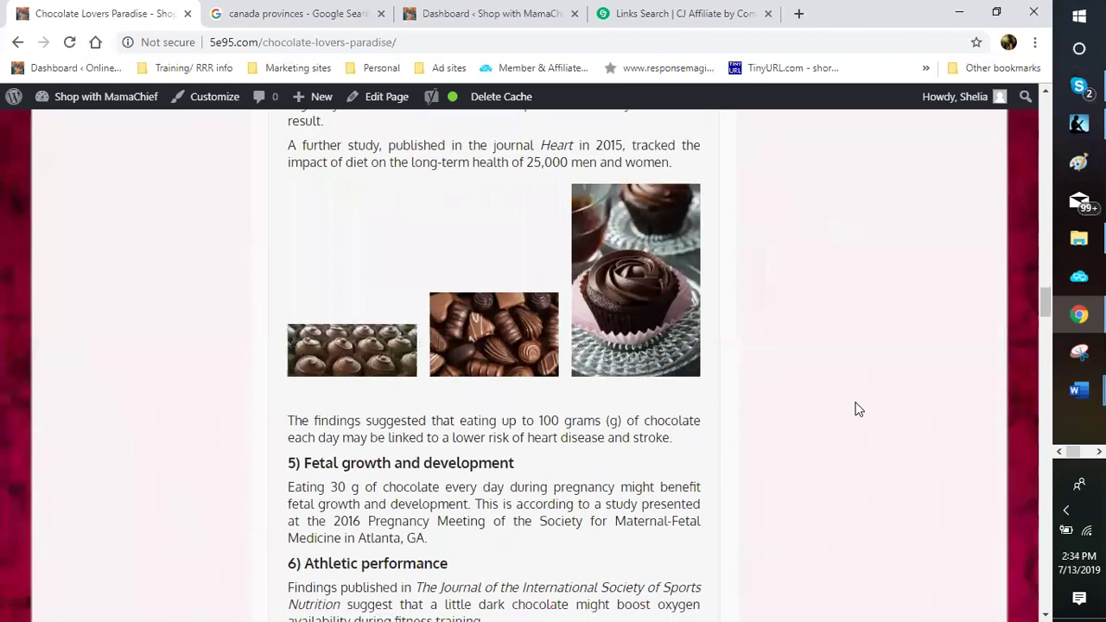
scroll(859, 410, down, 2)
scroll(858, 410, down, 3)
scroll(856, 410, down, 2)
scroll(853, 408, down, 3)
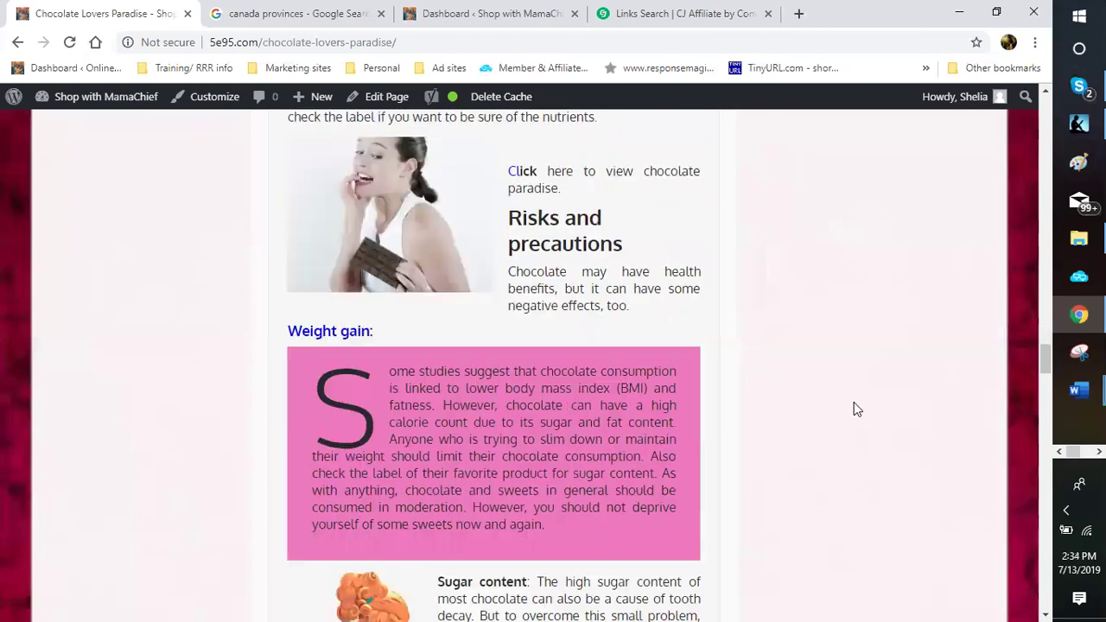
scroll(854, 408, down, 6)
scroll(854, 409, down, 9)
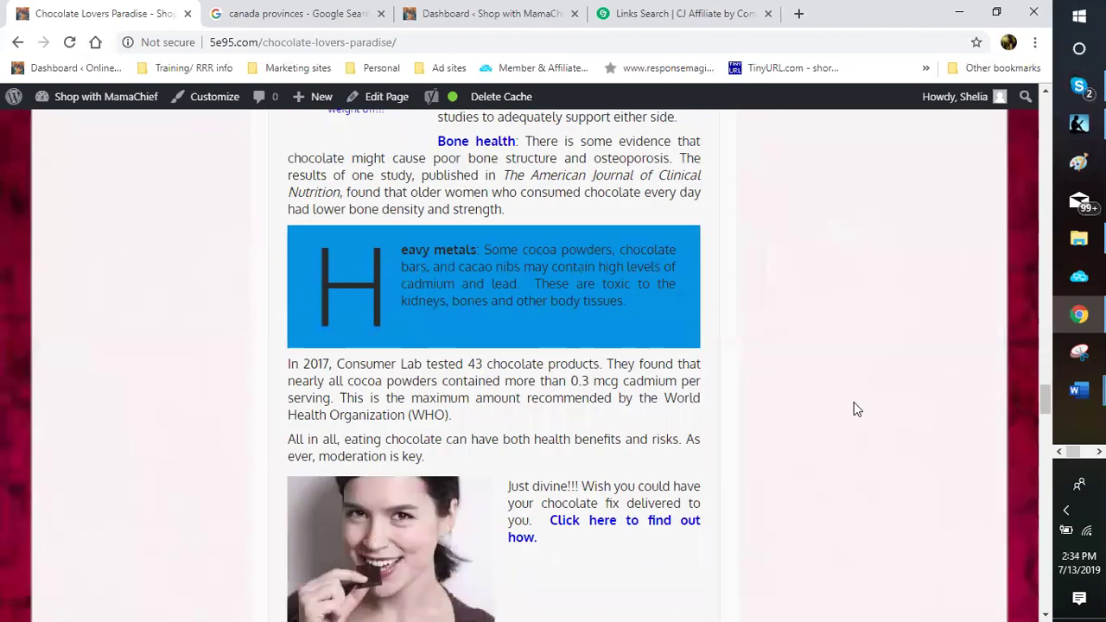
Examine the rest of the article and its embedded chocolate ads, through the conclusion to the Z Chocolat banner.
scroll(850, 407, down, 9)
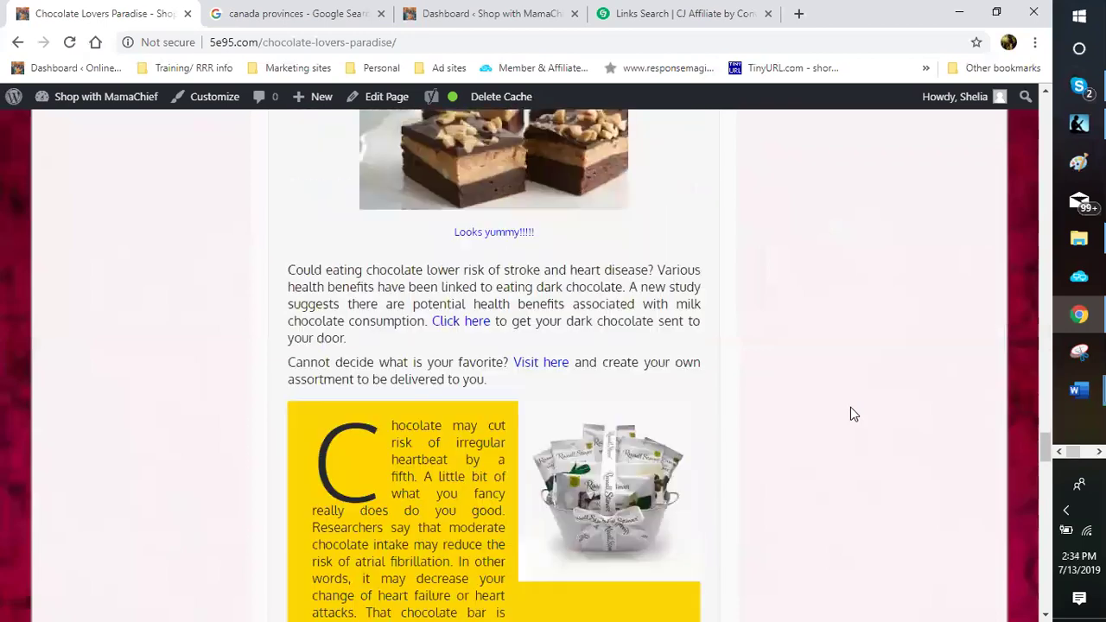
scroll(850, 414, down, 3)
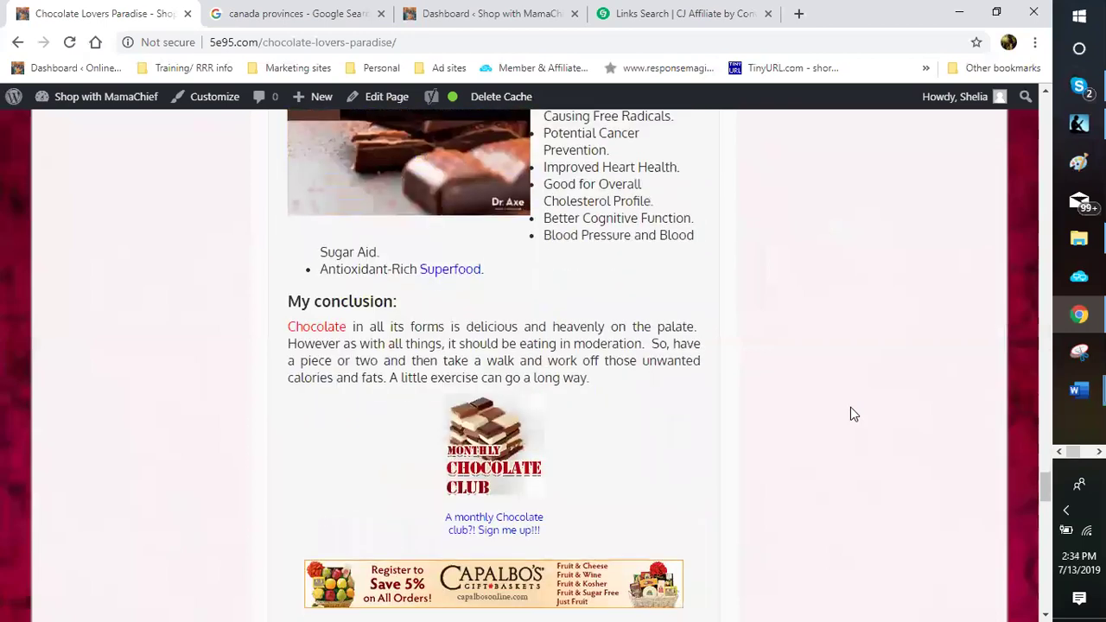
scroll(850, 414, down, 3)
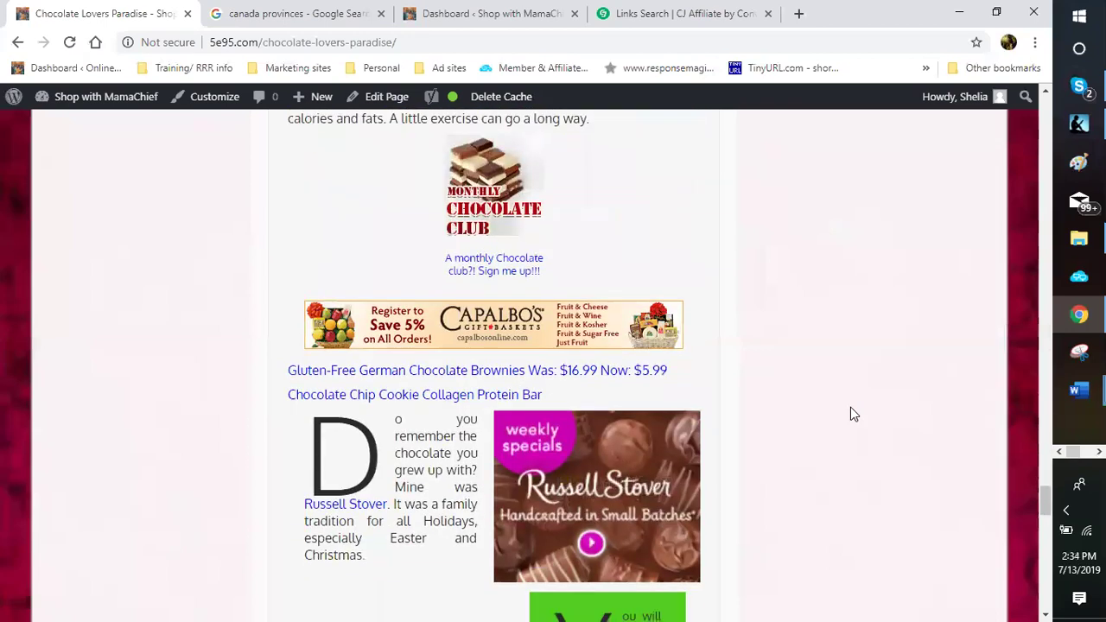
scroll(850, 414, down, 3)
scroll(850, 414, down, 2)
scroll(850, 414, down, 1)
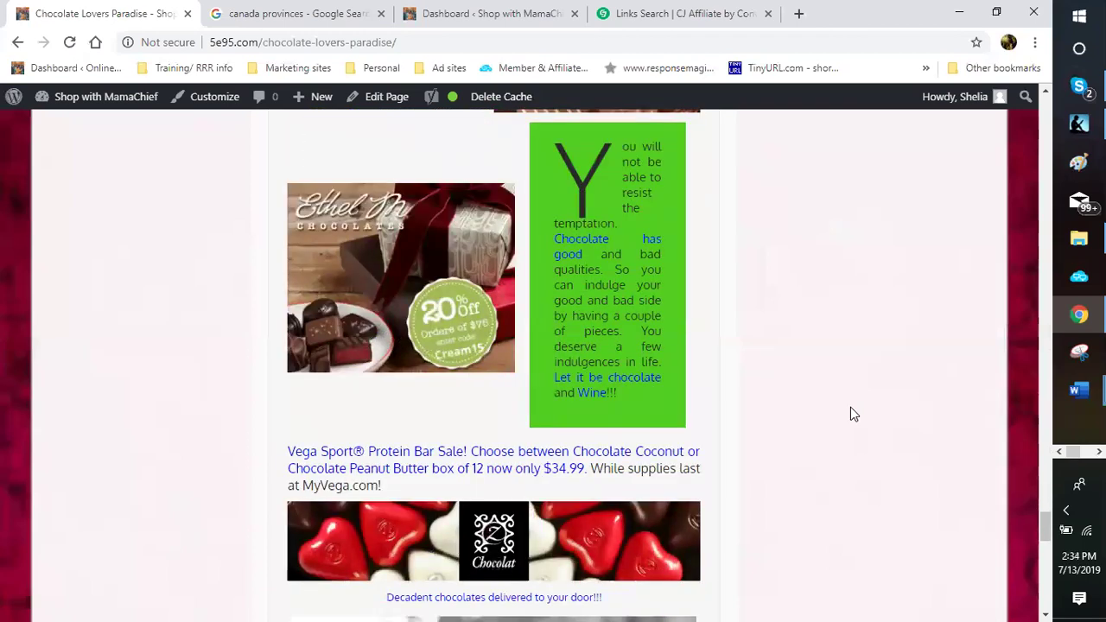
scroll(850, 414, down, 3)
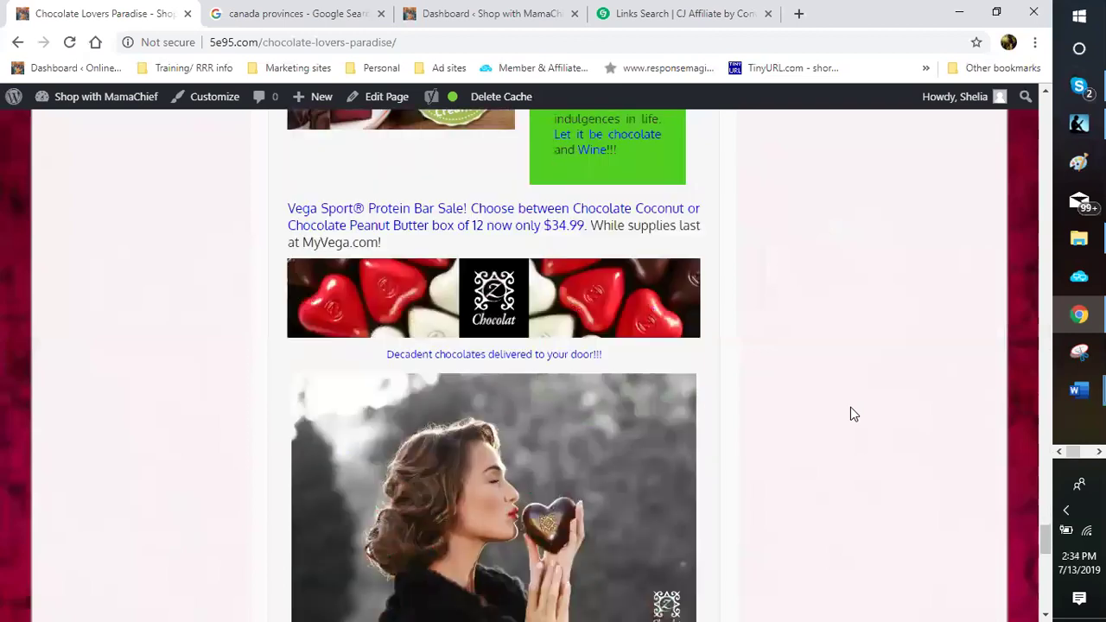
Go back up through the article to the Shop with MamaChief header at the beginning of the page.
scroll(850, 415, up, 6)
scroll(850, 413, up, 15)
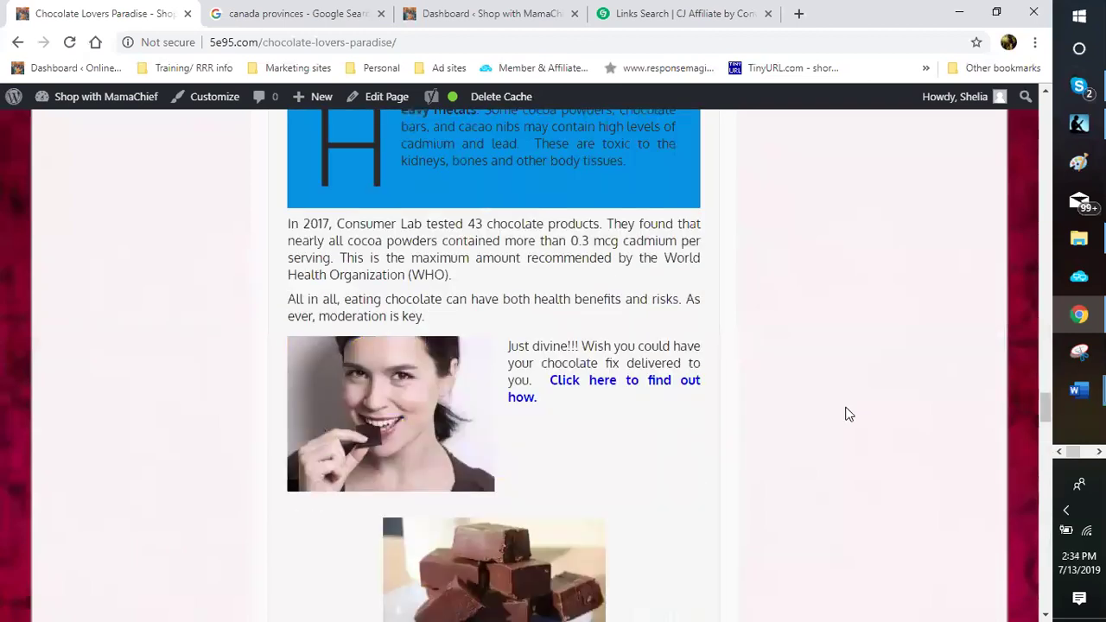
scroll(855, 412, up, 12)
scroll(826, 396, up, 5)
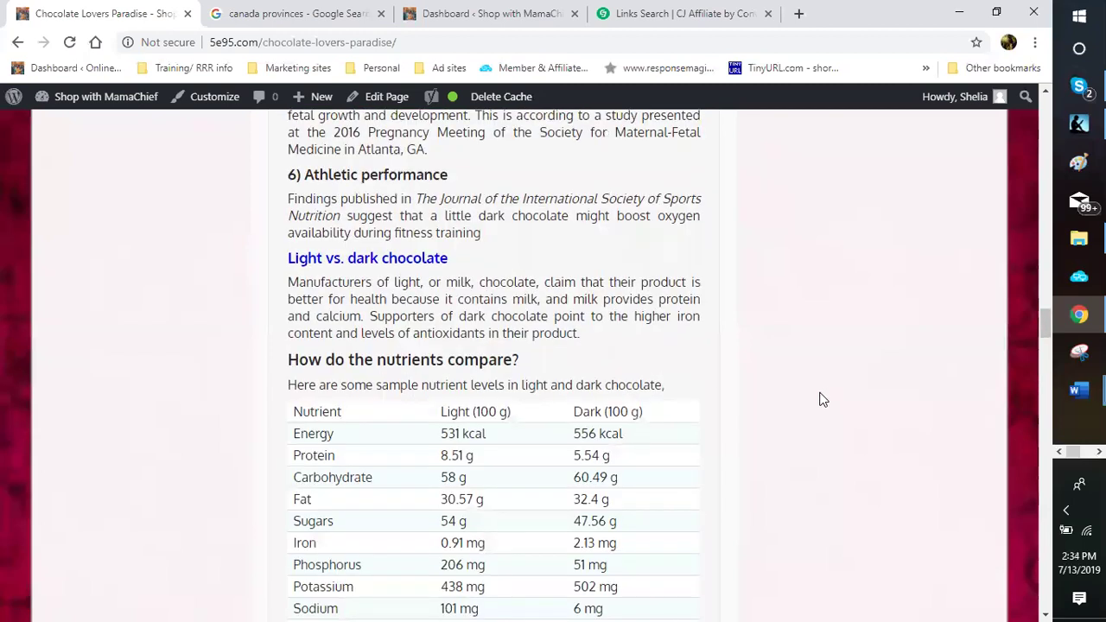
scroll(778, 345, up, 15)
scroll(754, 290, up, 12)
scroll(754, 290, up, 8)
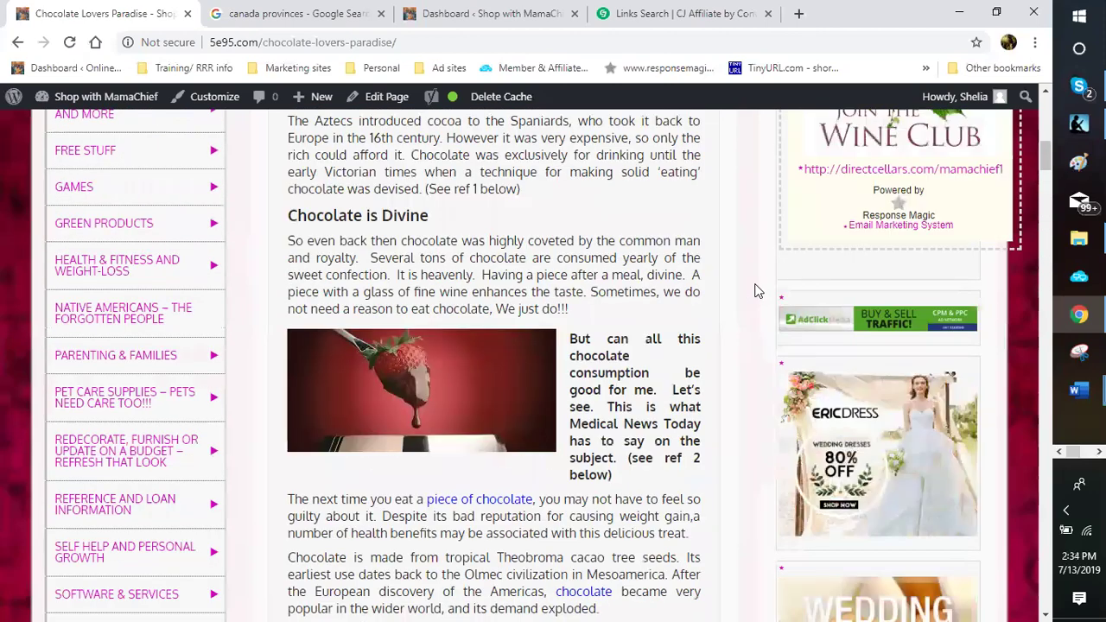
scroll(760, 287, up, 4)
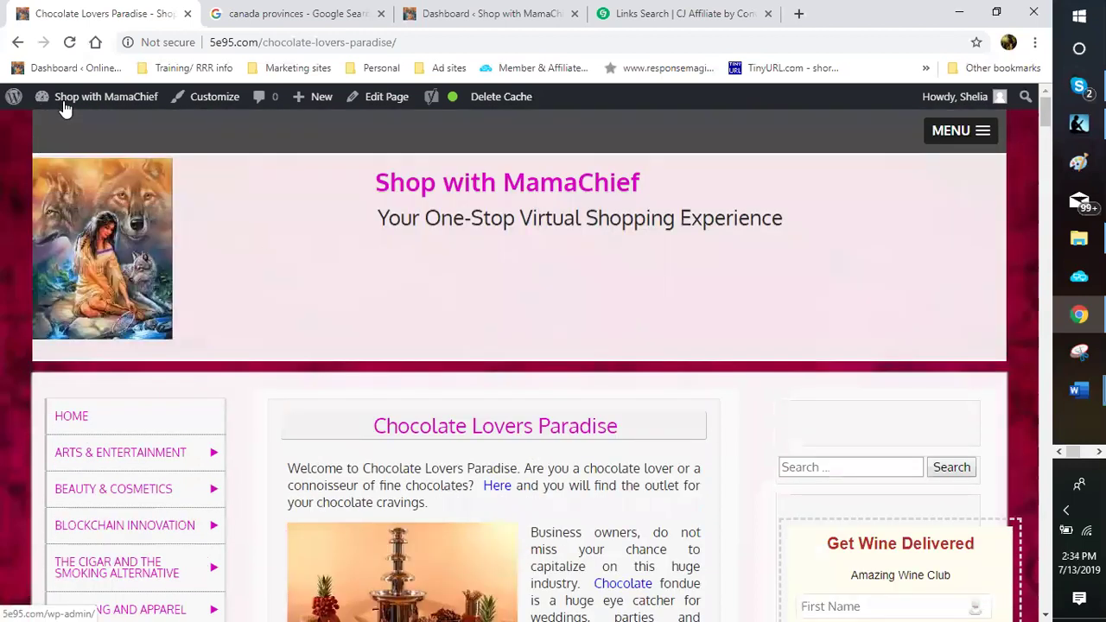
Open the site's Widgets settings, expand the first Text widget under Left of Menu and show its ad script in the visual editor.
mouse_move(67, 99)
click(51, 148)
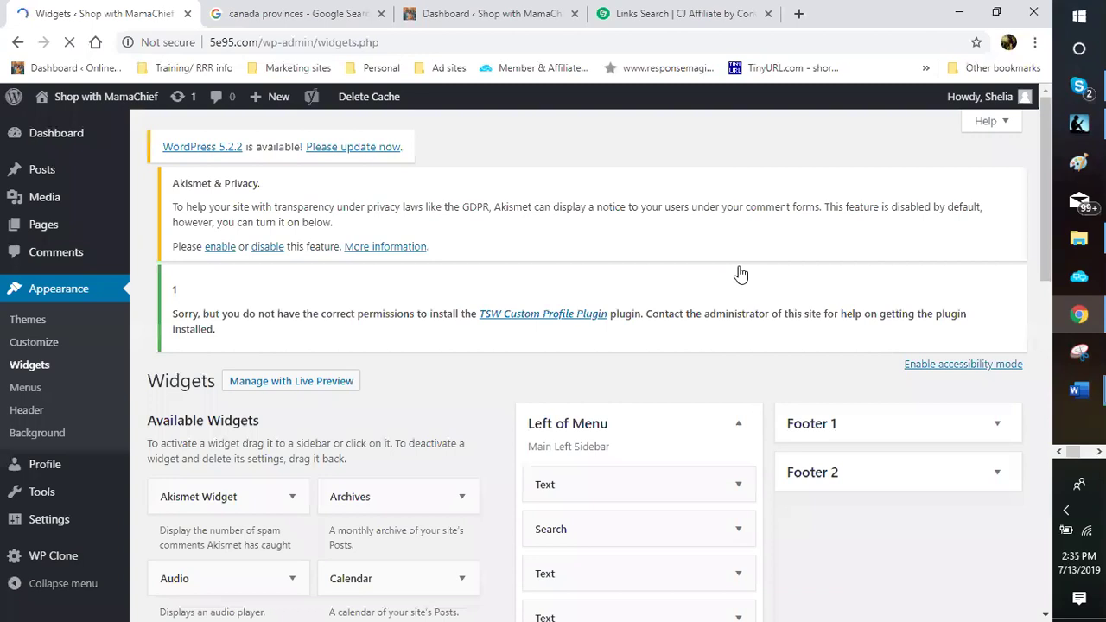
scroll(741, 275, down, 2)
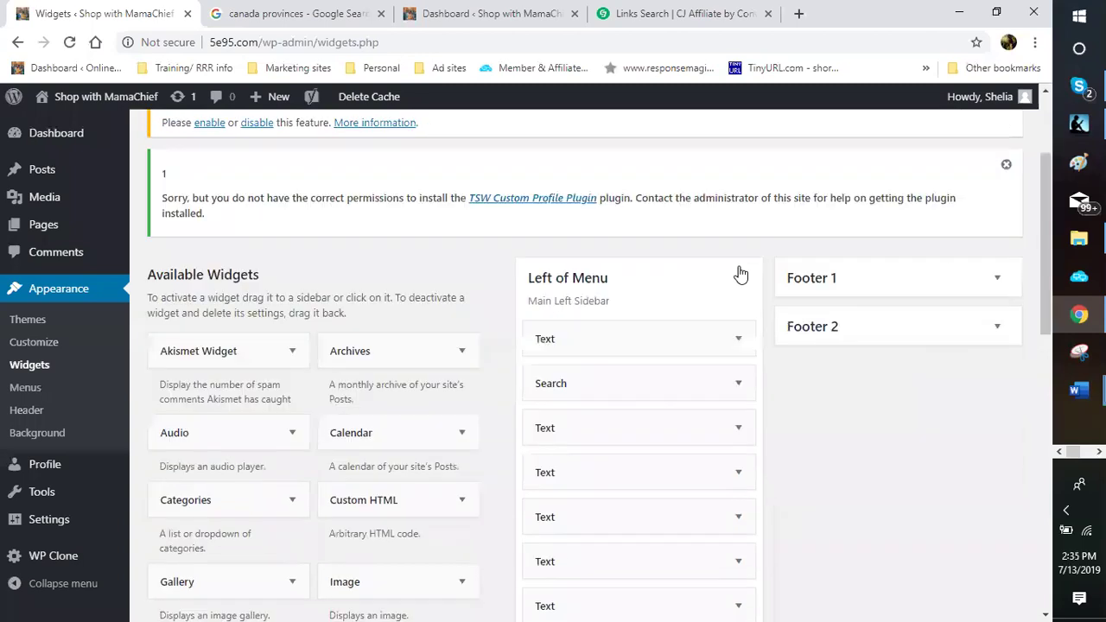
scroll(740, 274, down, 2)
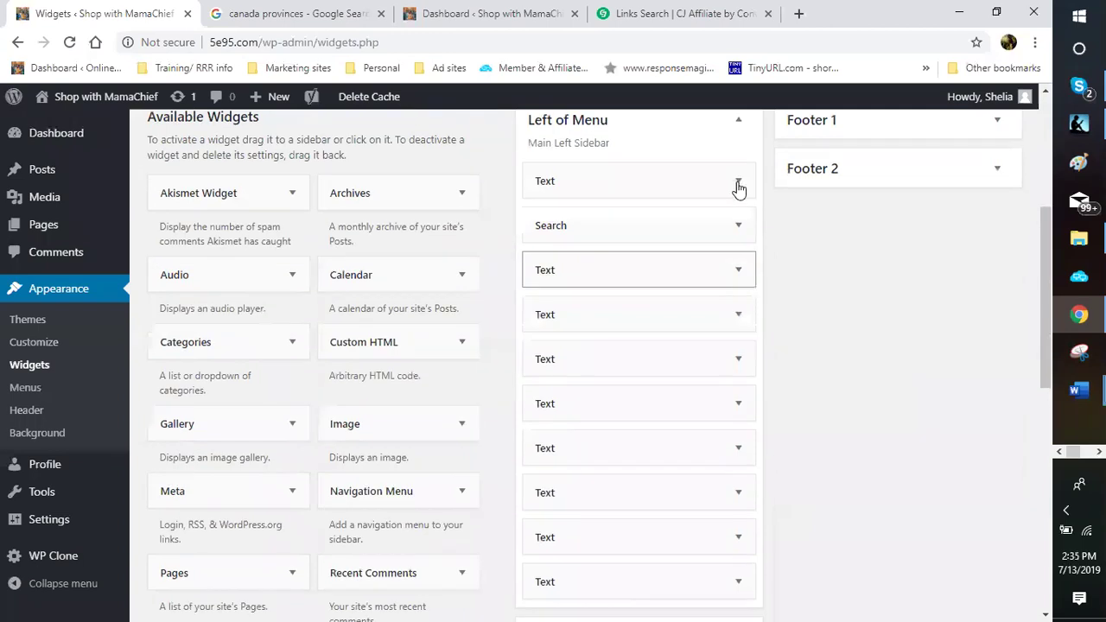
click(739, 184)
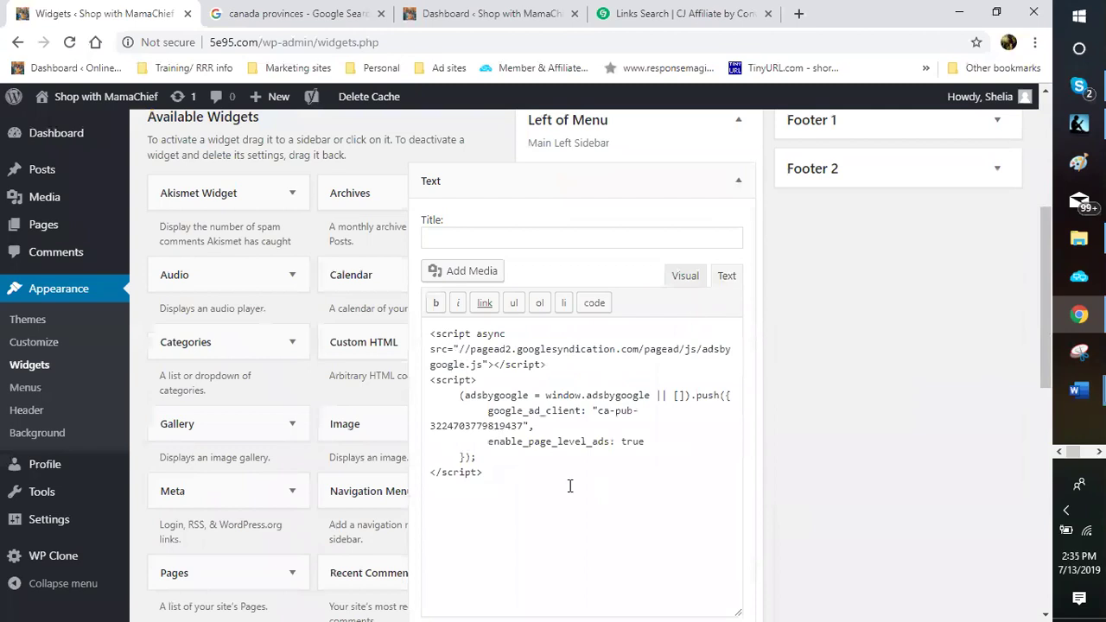
click(685, 276)
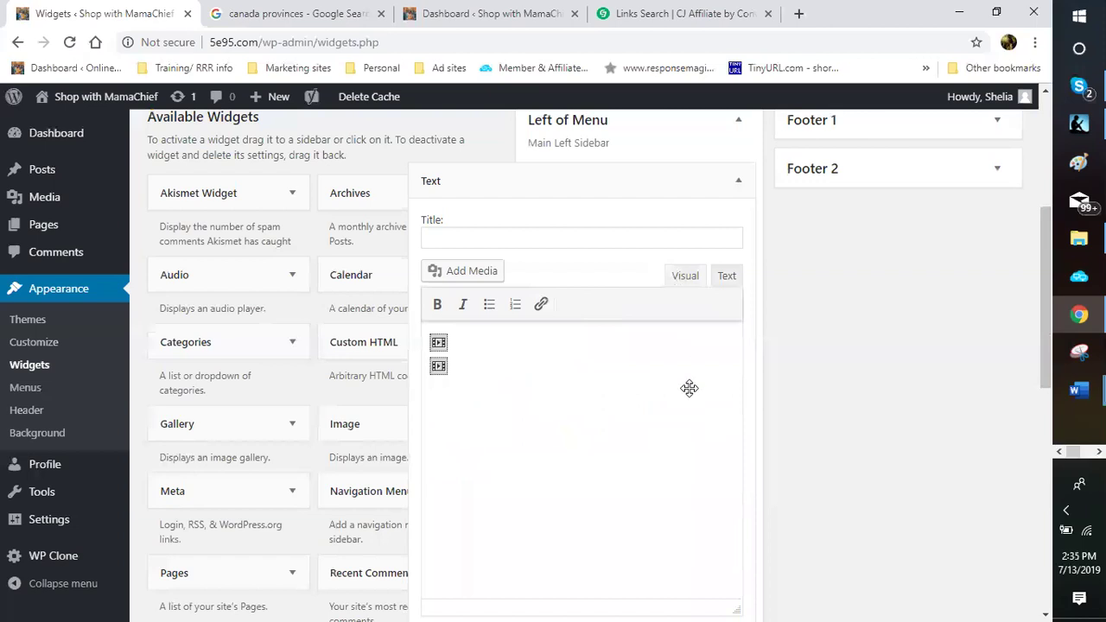
Collapse the Text widget and return to the beginning of the Widgets page.
scroll(696, 366, down, 4)
click(473, 320)
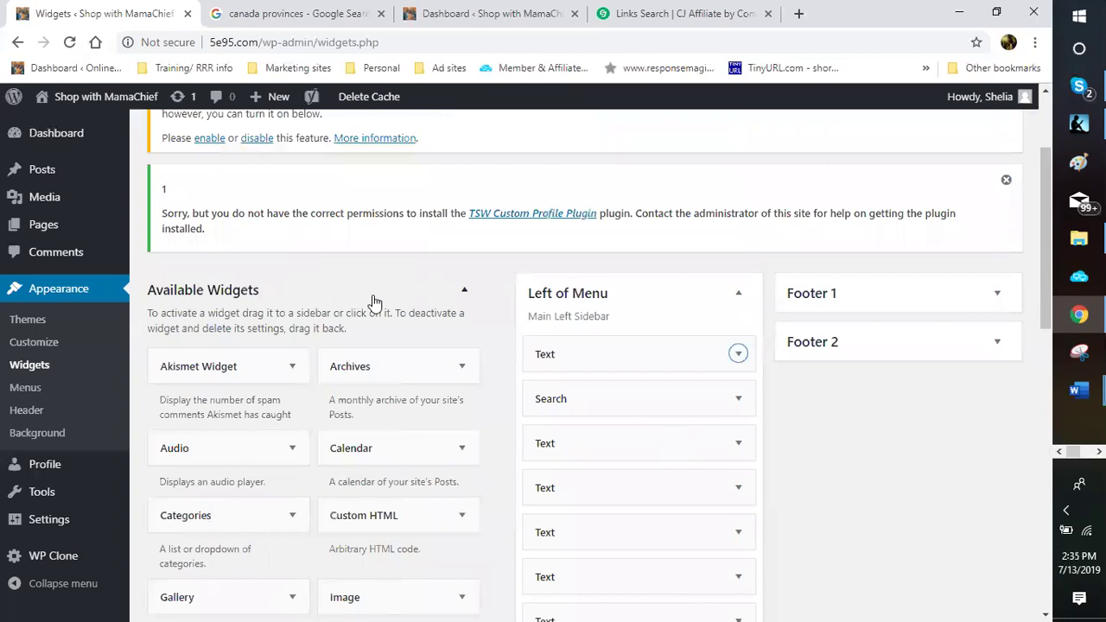
scroll(380, 272, up, 1)
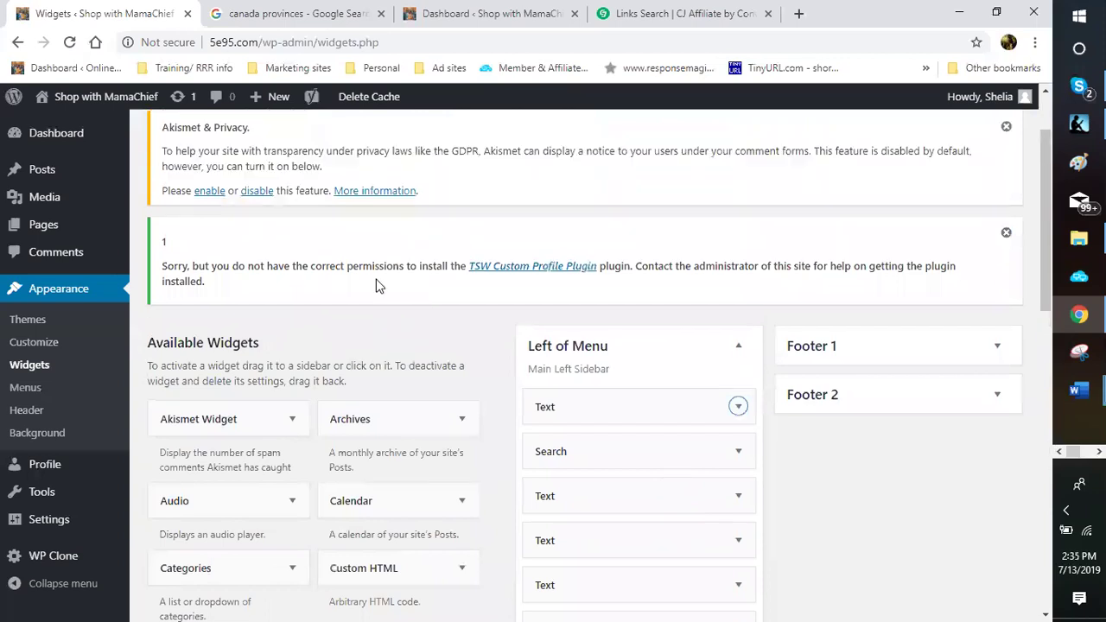
scroll(533, 221, up, 2)
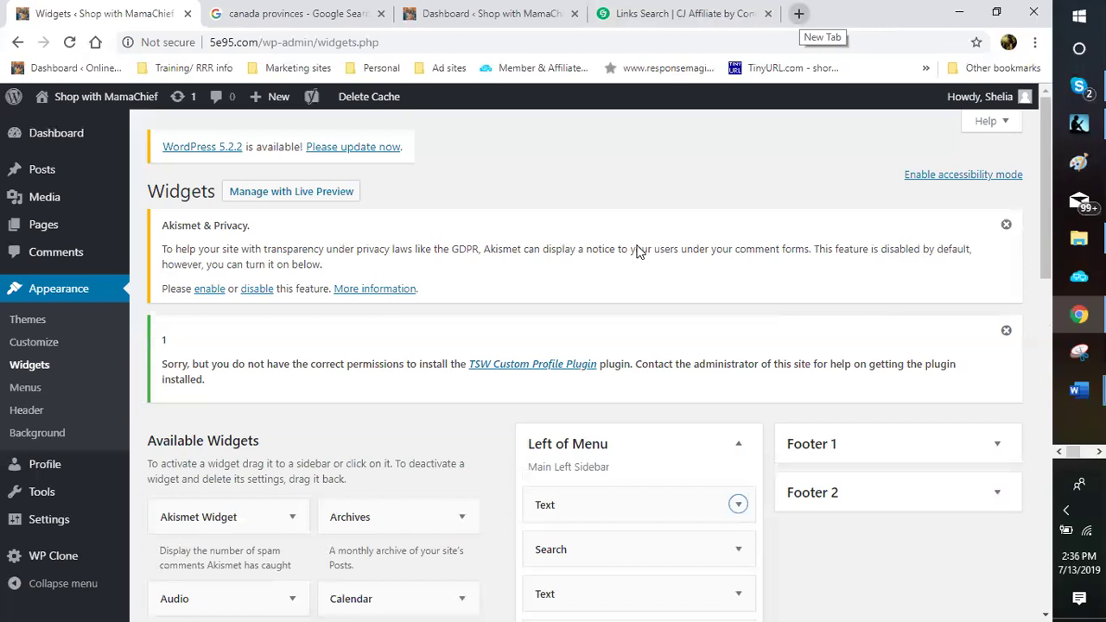
Open Google AdSense in a new tab from the Marketing sites bookmarks.
key(ctrl+t)
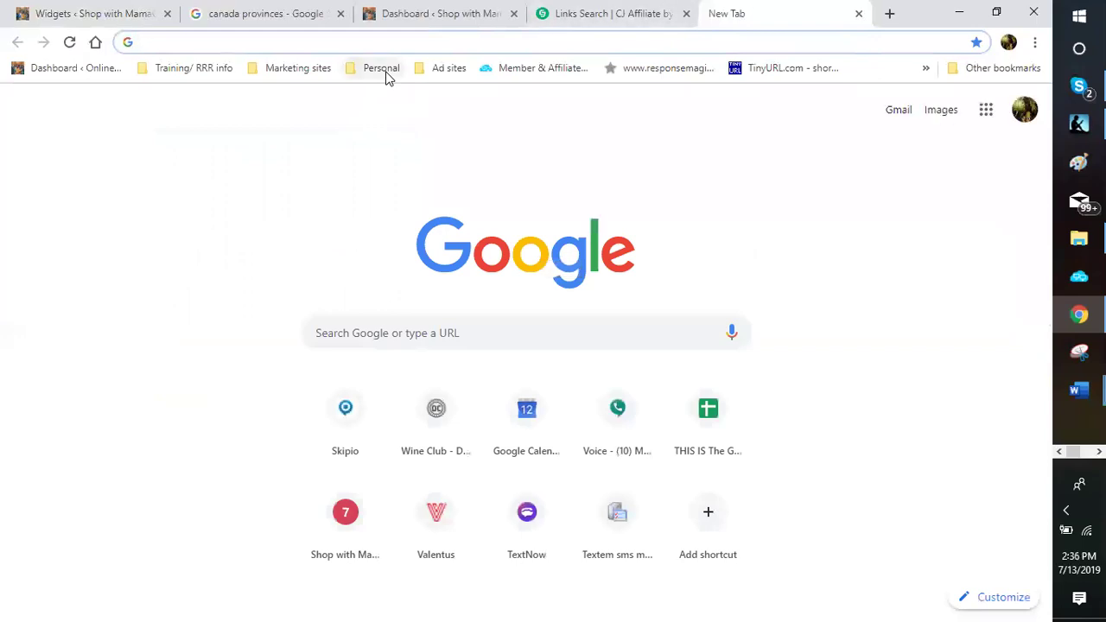
click(294, 71)
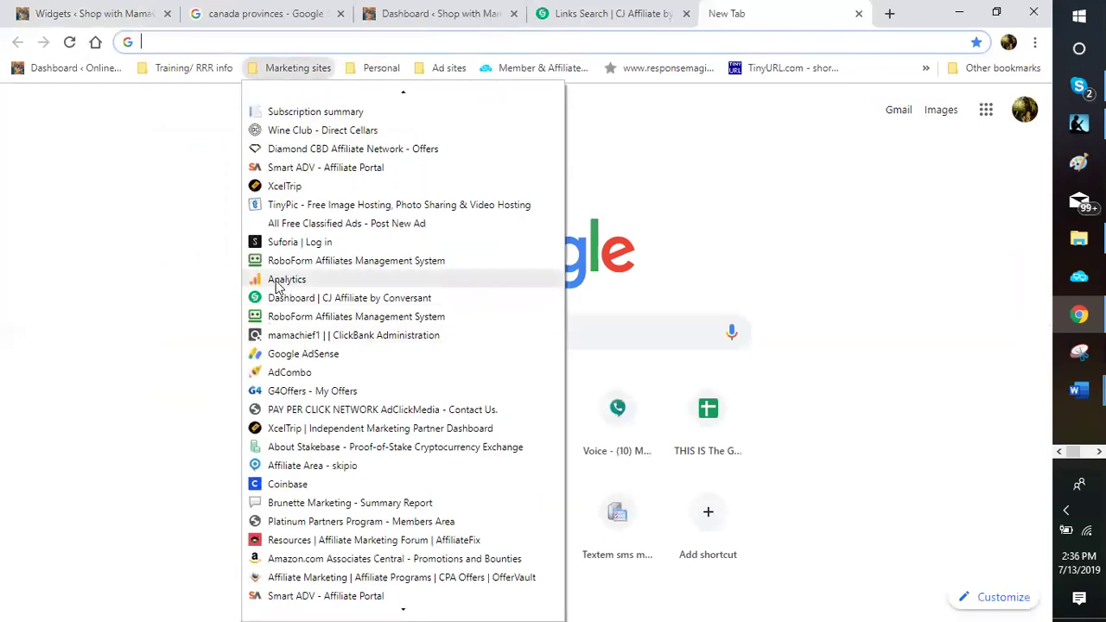
key(Return)
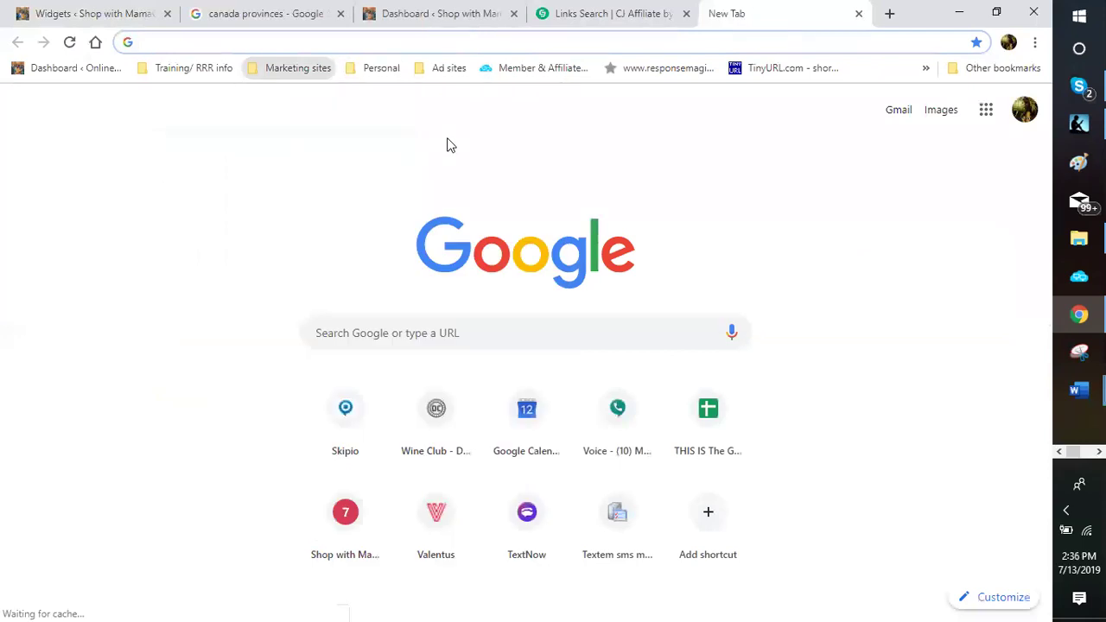
right_click(447, 139)
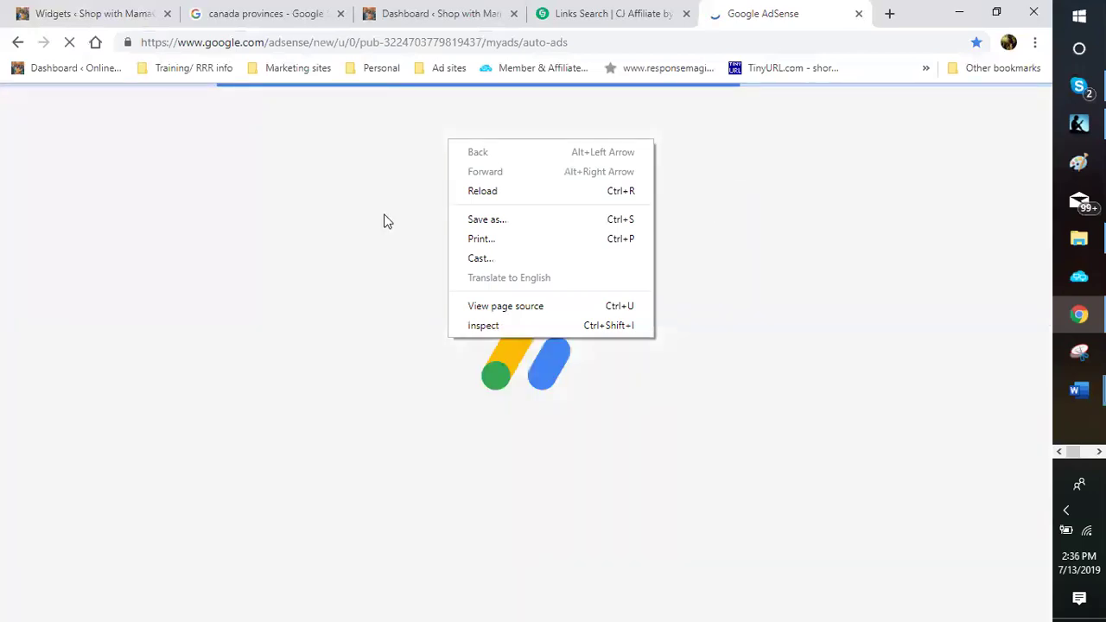
click(375, 243)
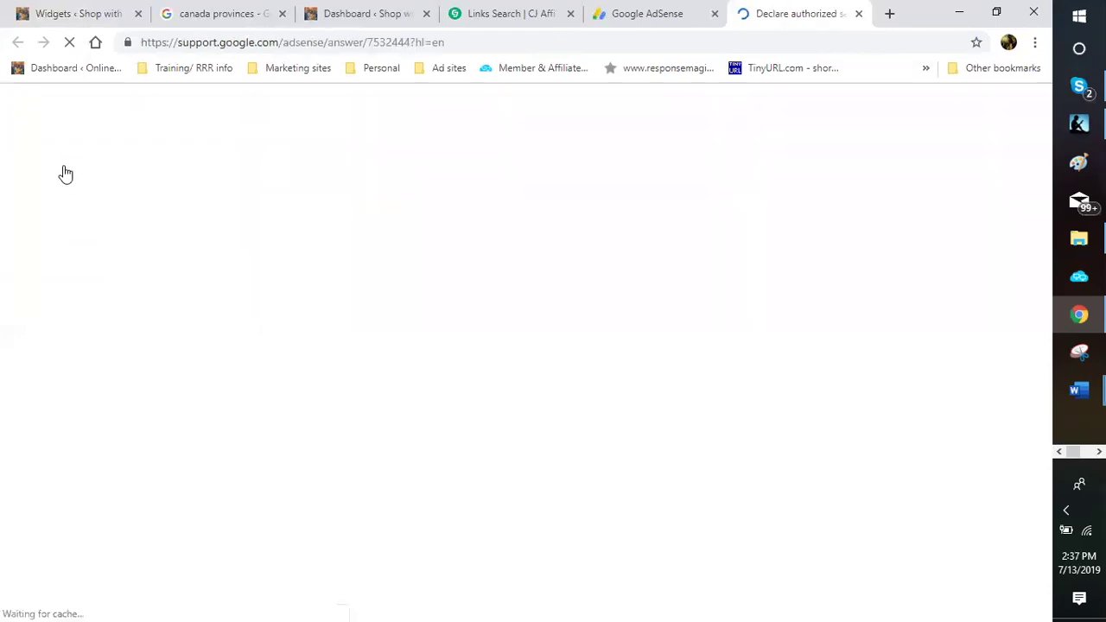
Leave the AdSense help article for the AdSense site, review the home page's earnings and performance cards, and open the account information.
key(Menu)
key(Escape)
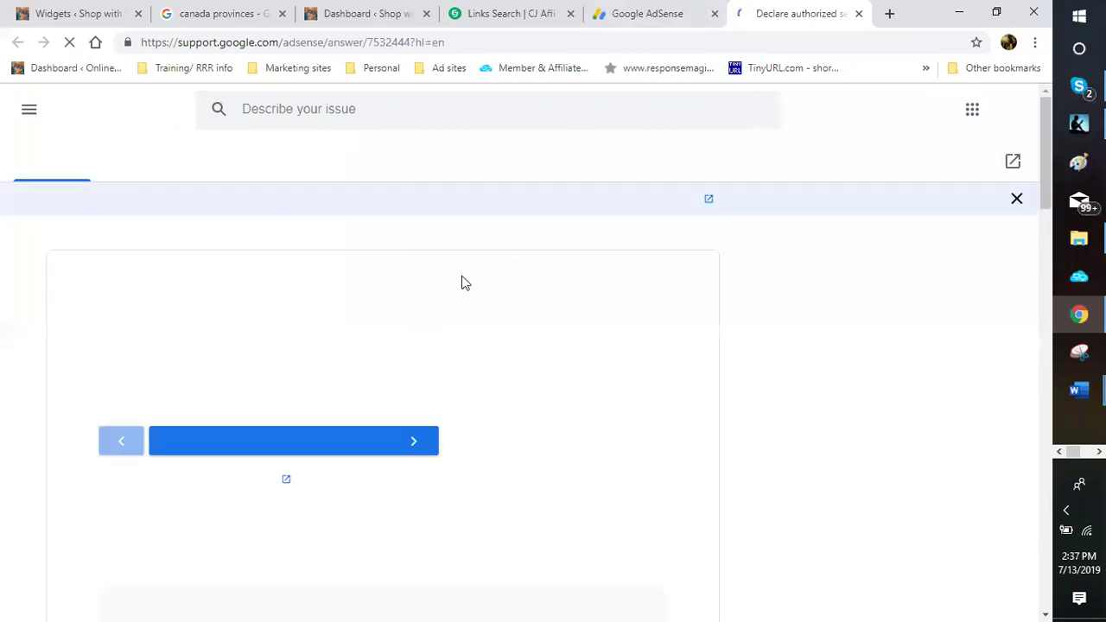
key(ctrl+shift+Tab)
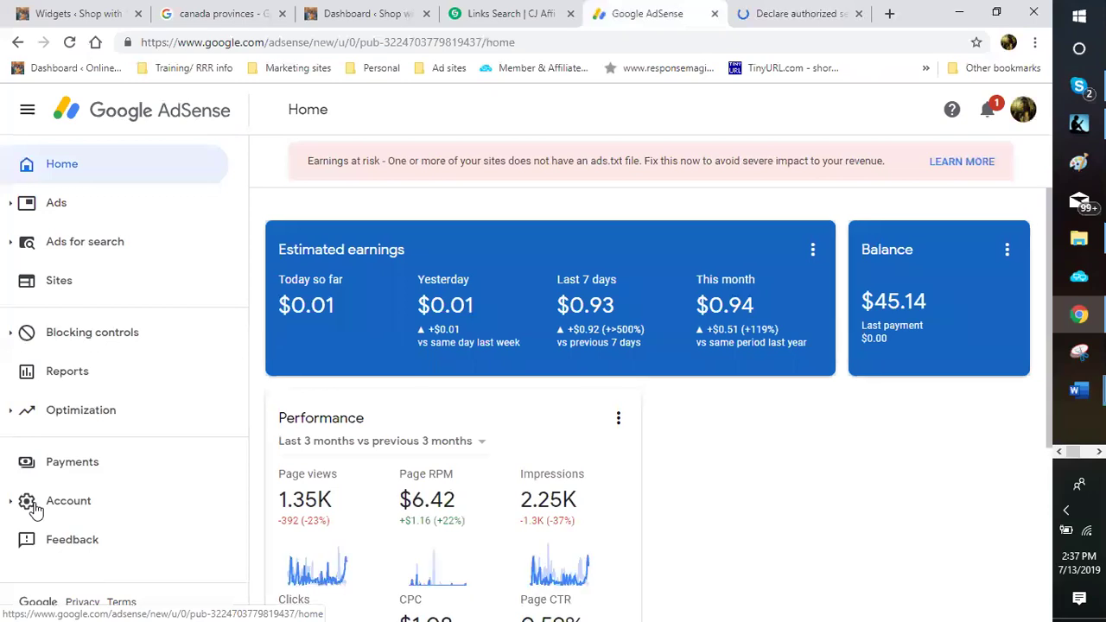
scroll(35, 510, down, 1)
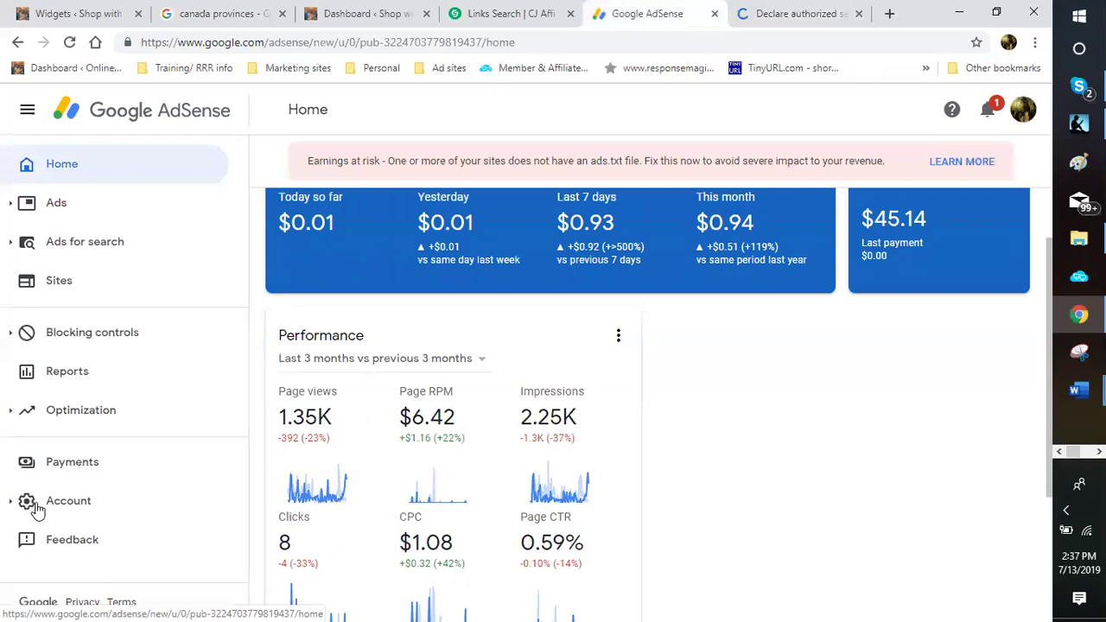
scroll(35, 509, down, 1)
scroll(35, 510, down, 1)
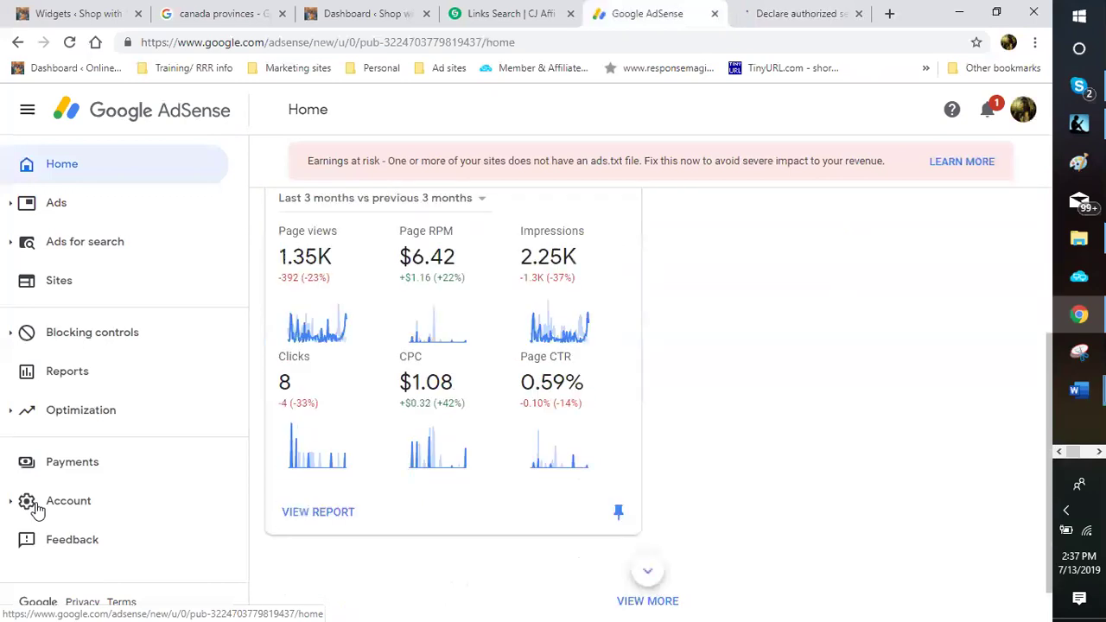
scroll(37, 509, down, 1)
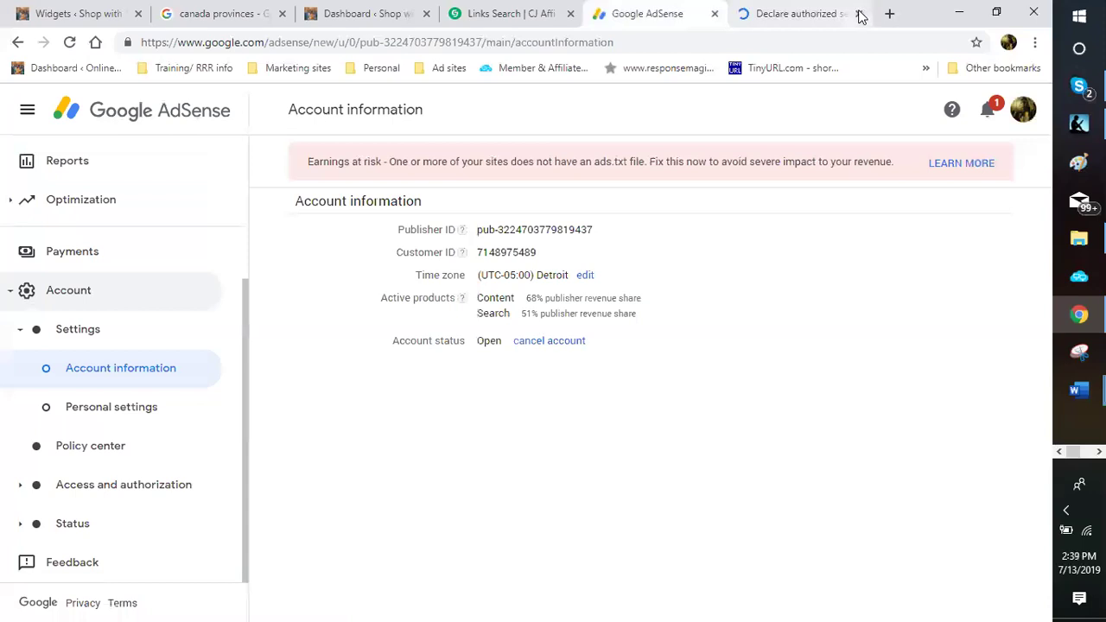
Close the AdSense help article, Google AdSense and CJ Affiliate Links Search tabs.
click(859, 15)
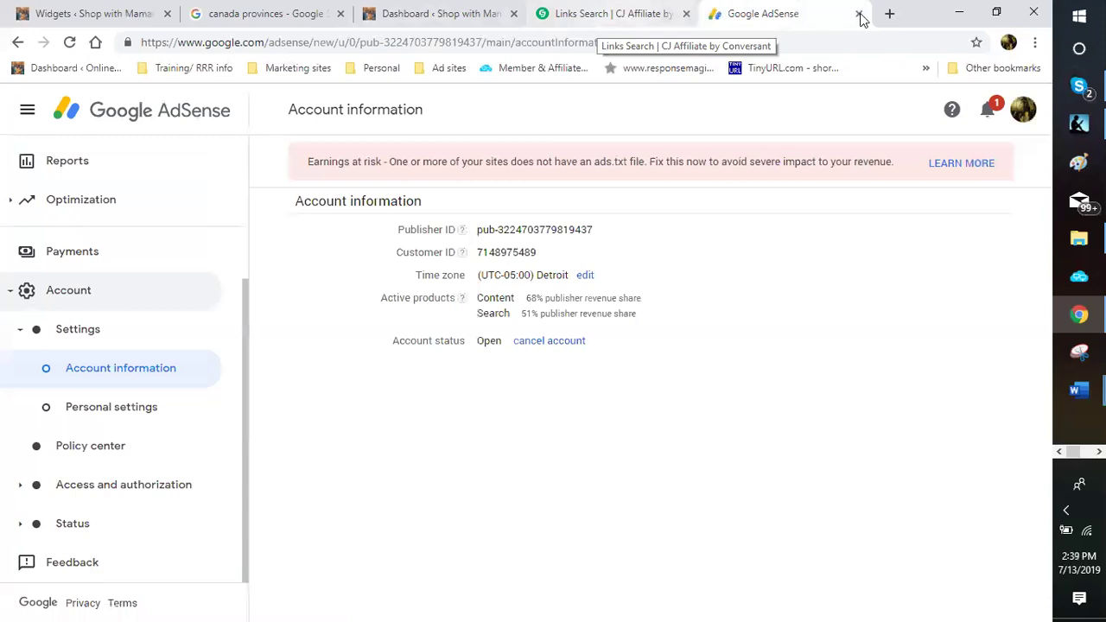
key(ctrl+w)
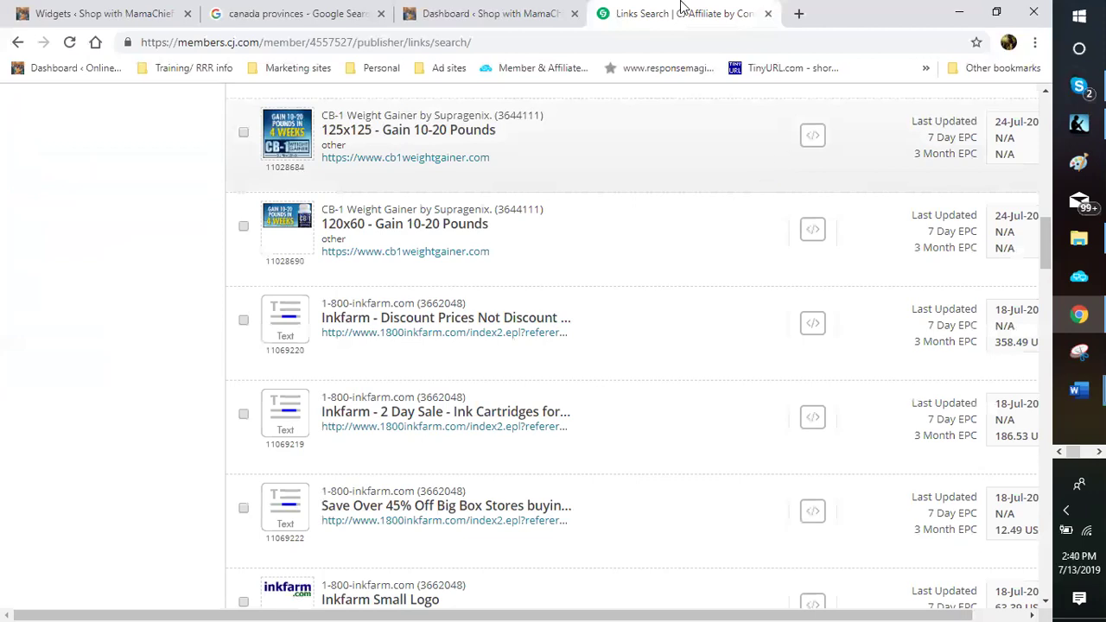
click(768, 14)
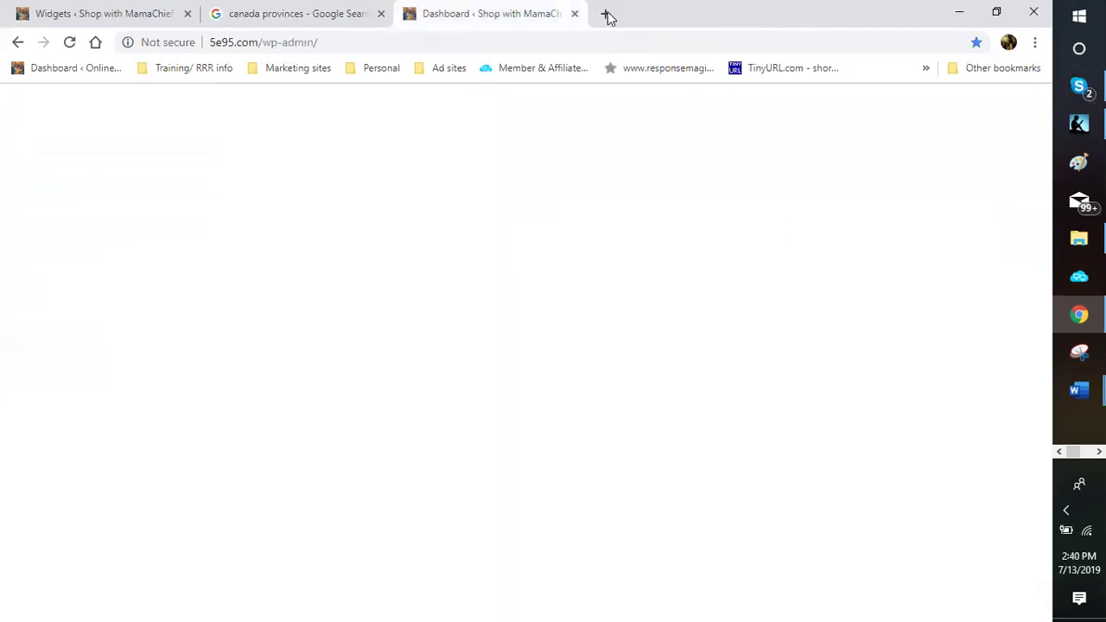
Open Response Magic from its bookmark in a new tab and log in with the saved credentials.
click(607, 15)
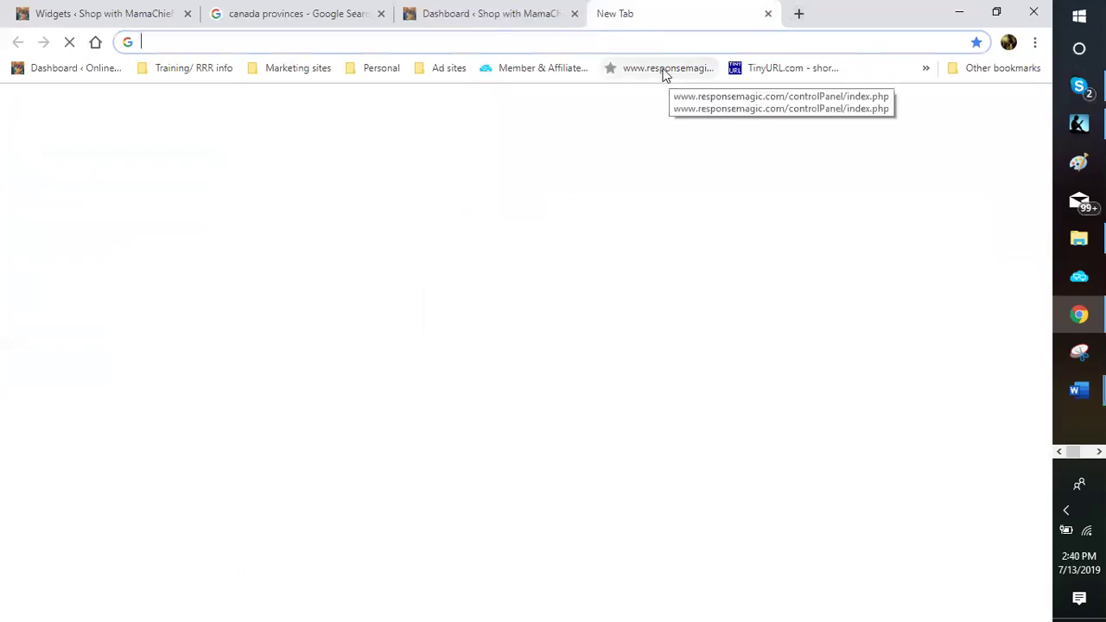
click(665, 69)
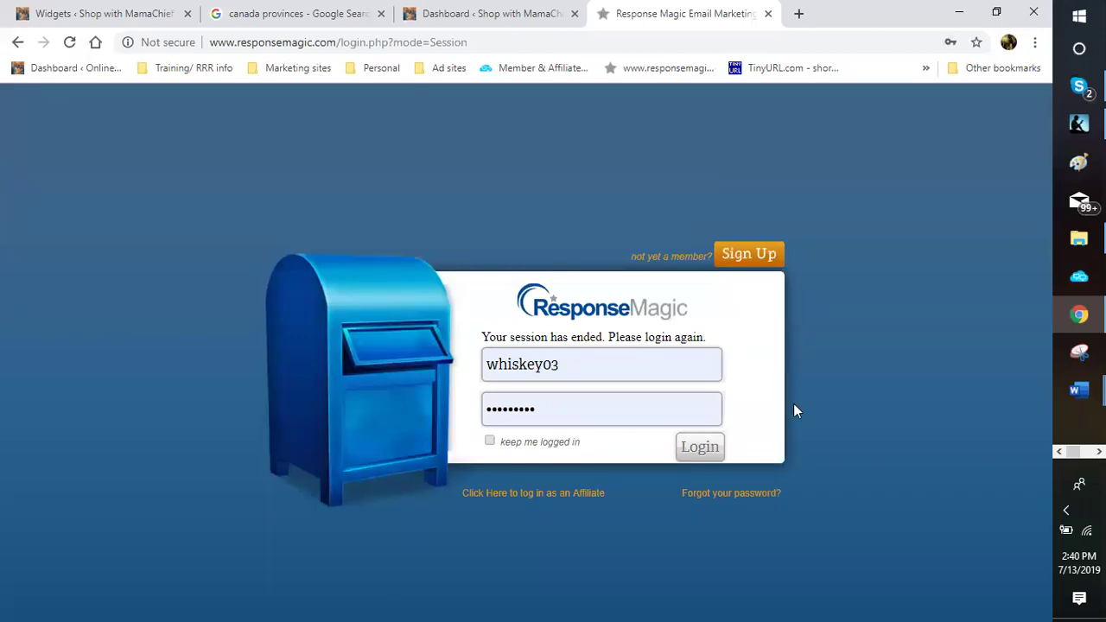
click(694, 453)
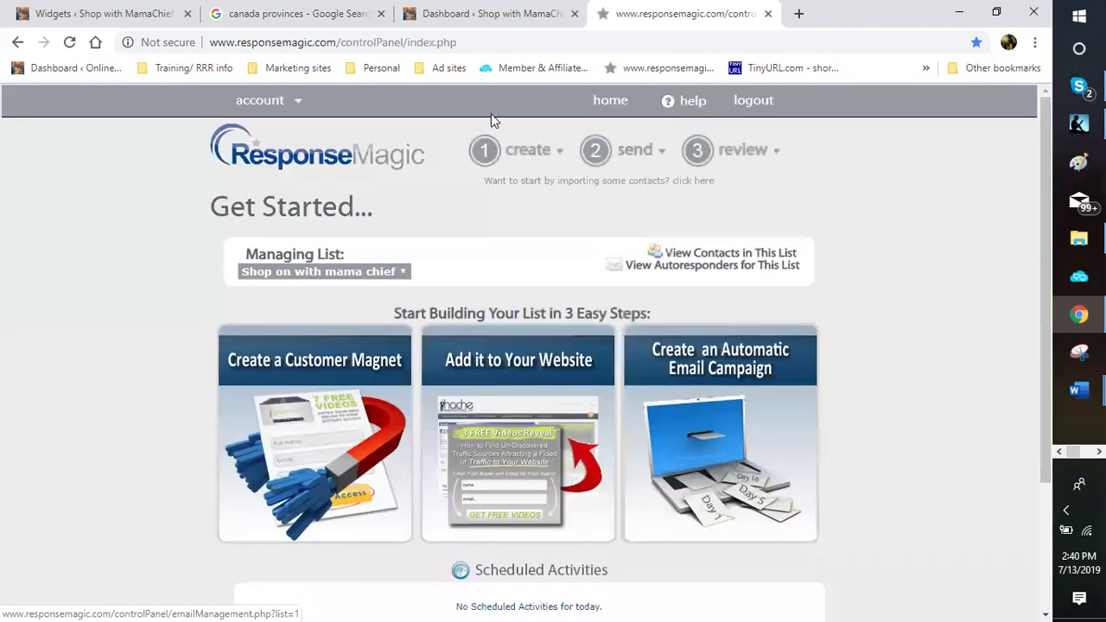
Look over Response Magic's create and send options, and open the page for adding an email list.
mouse_move(492, 193)
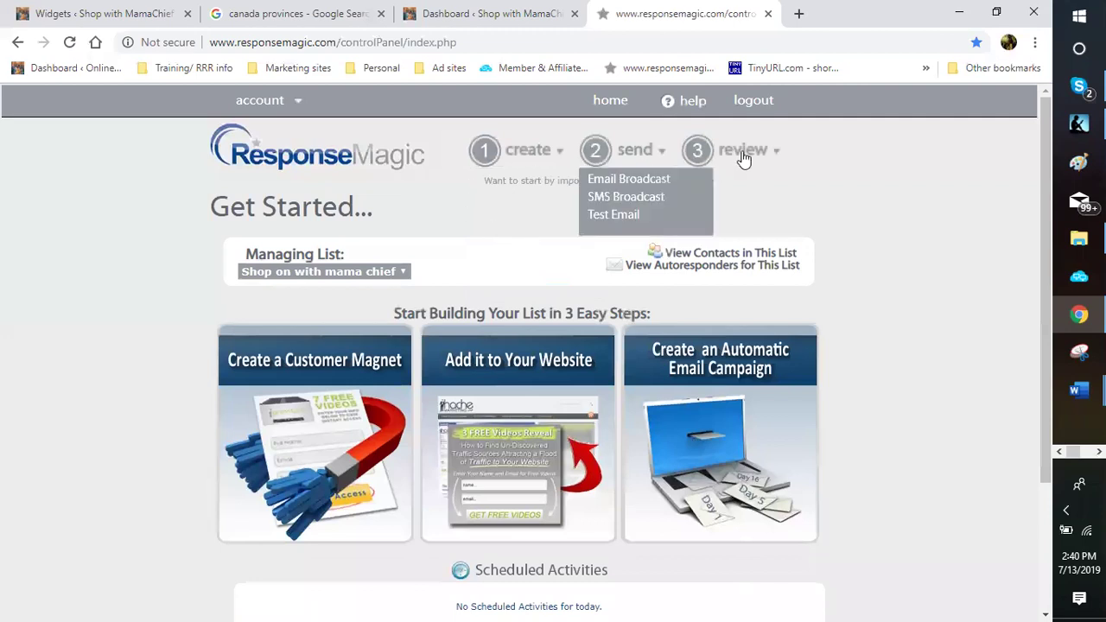
mouse_move(481, 161)
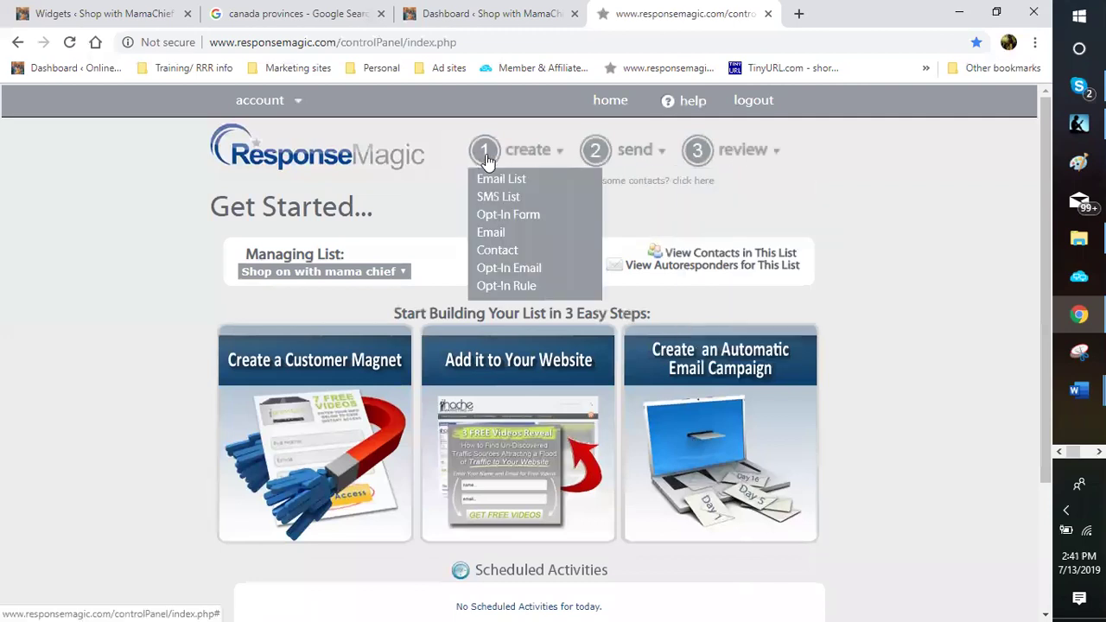
right_click(523, 184)
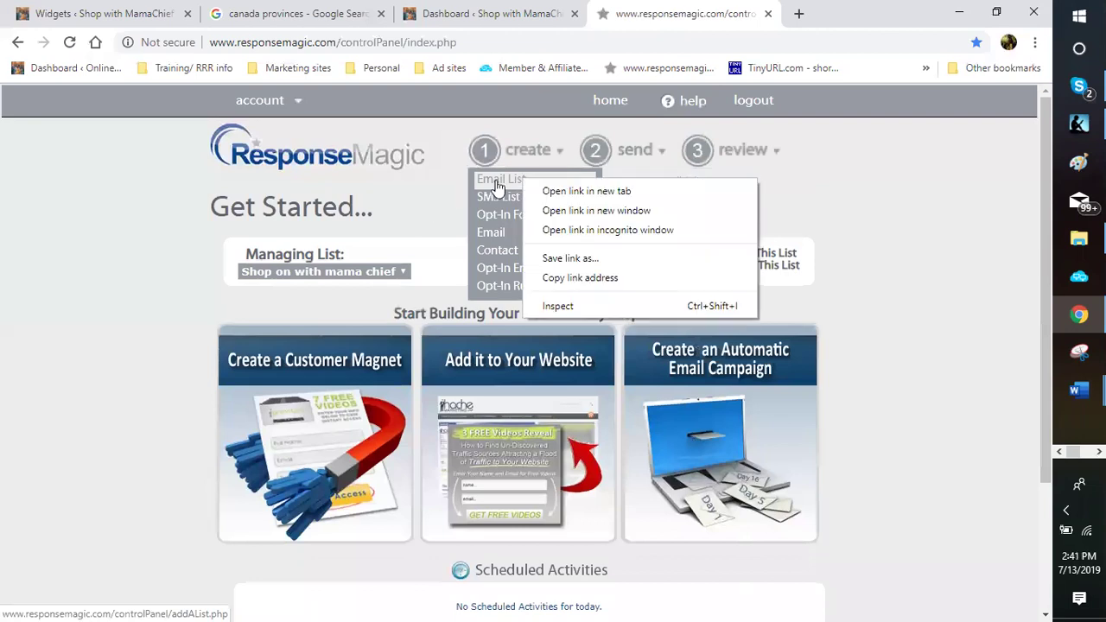
key(Escape)
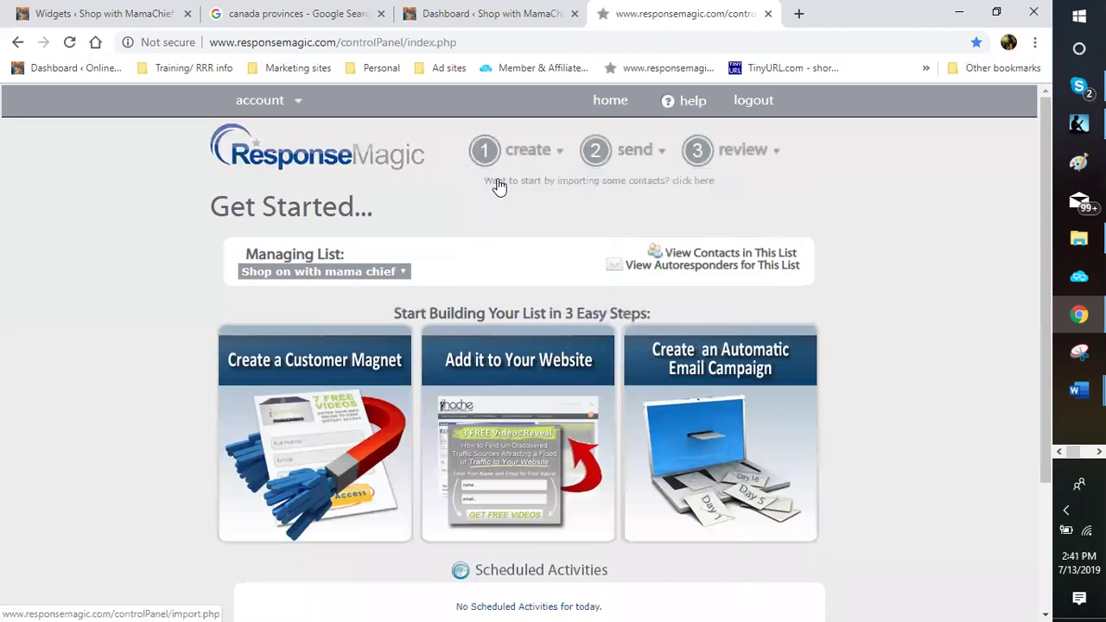
click(498, 184)
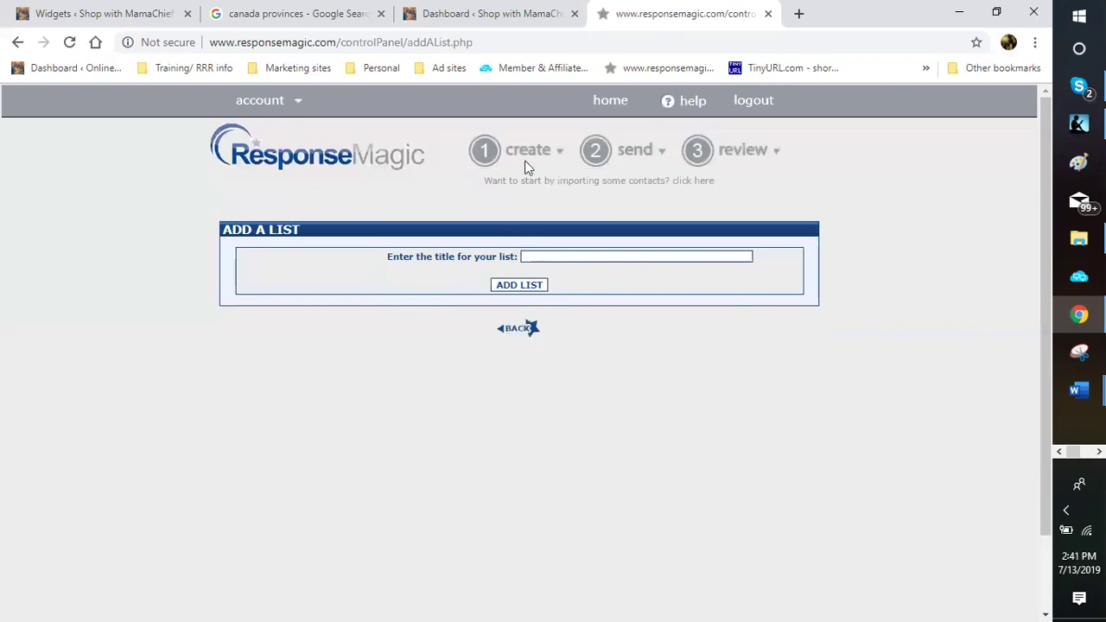
Look at the suggested titles for a new list without adding one, and open the Opt-In Form creator.
mouse_move(542, 159)
click(525, 256)
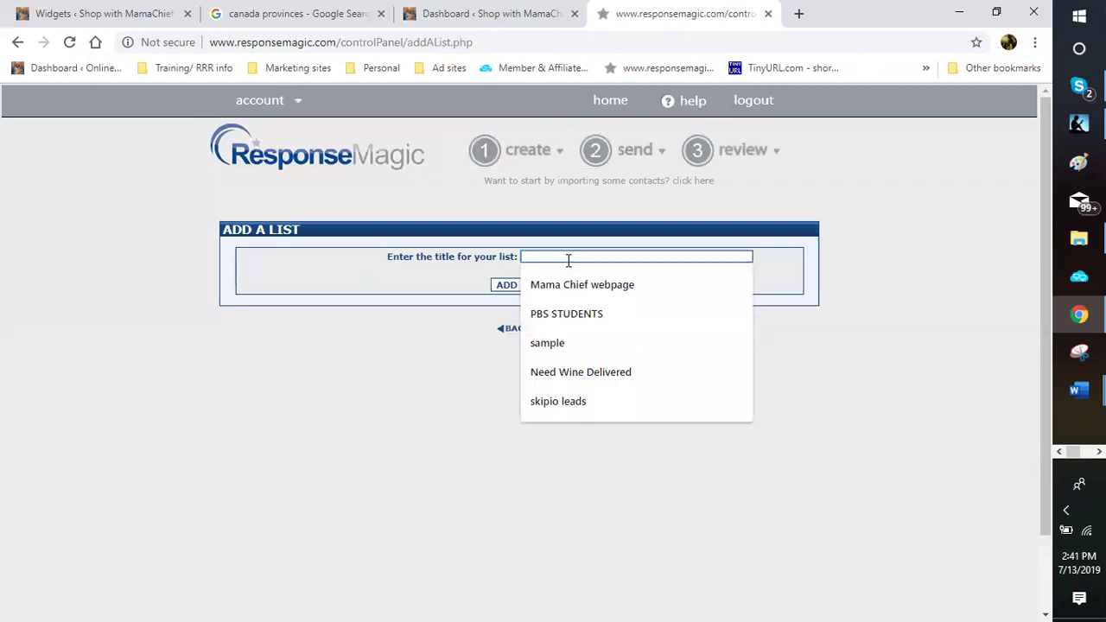
click(543, 314)
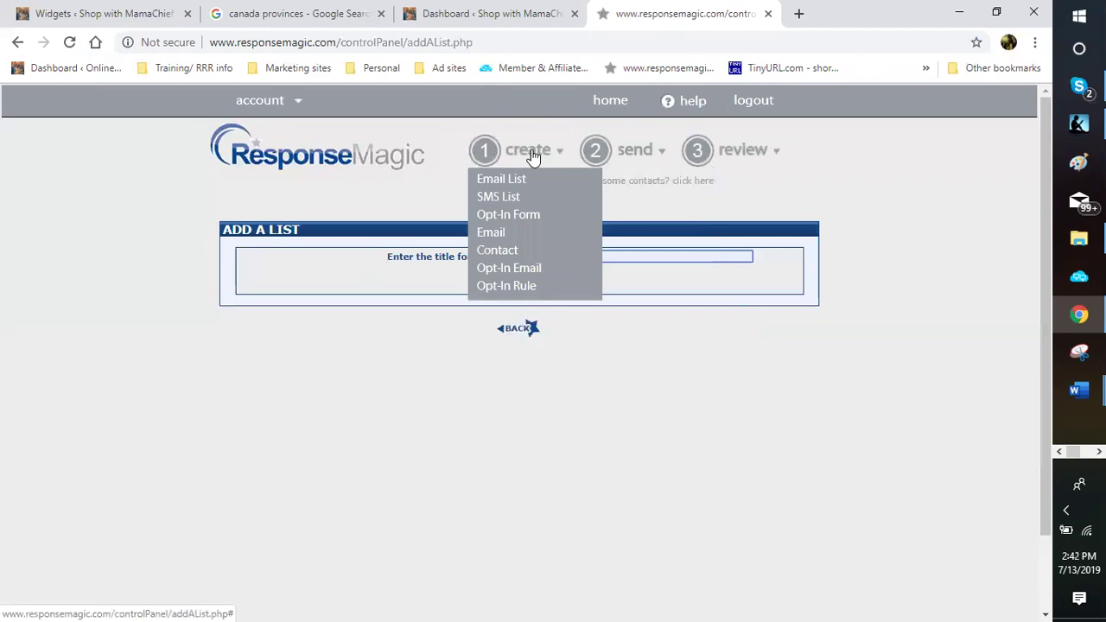
click(490, 221)
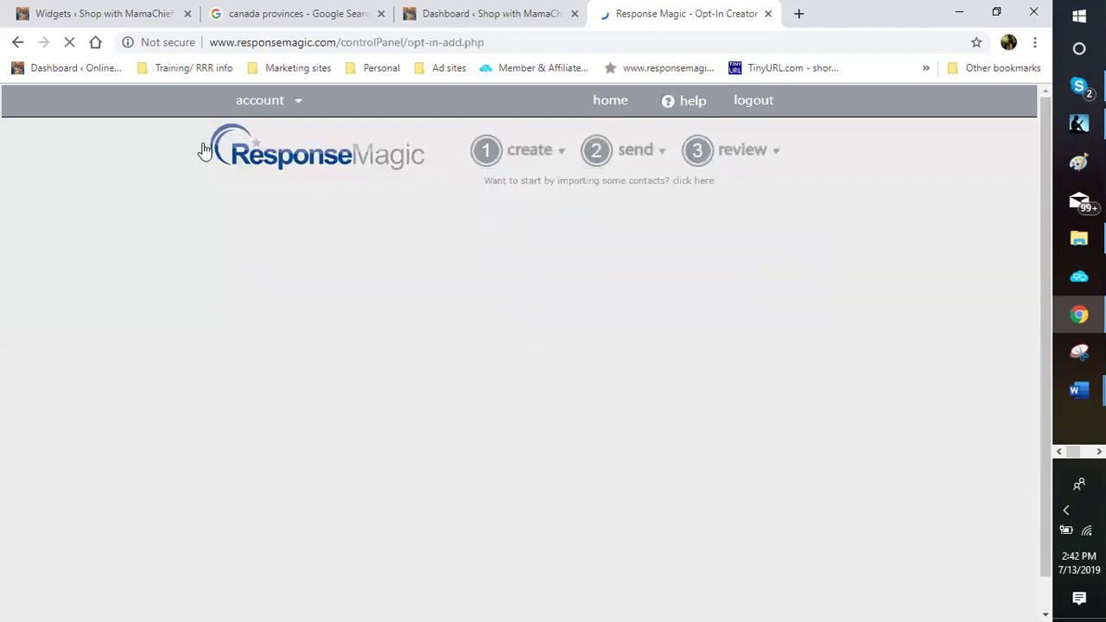
Switch to the WordPress dashboard tab and visit the Shop with MamaChief site.
click(441, 14)
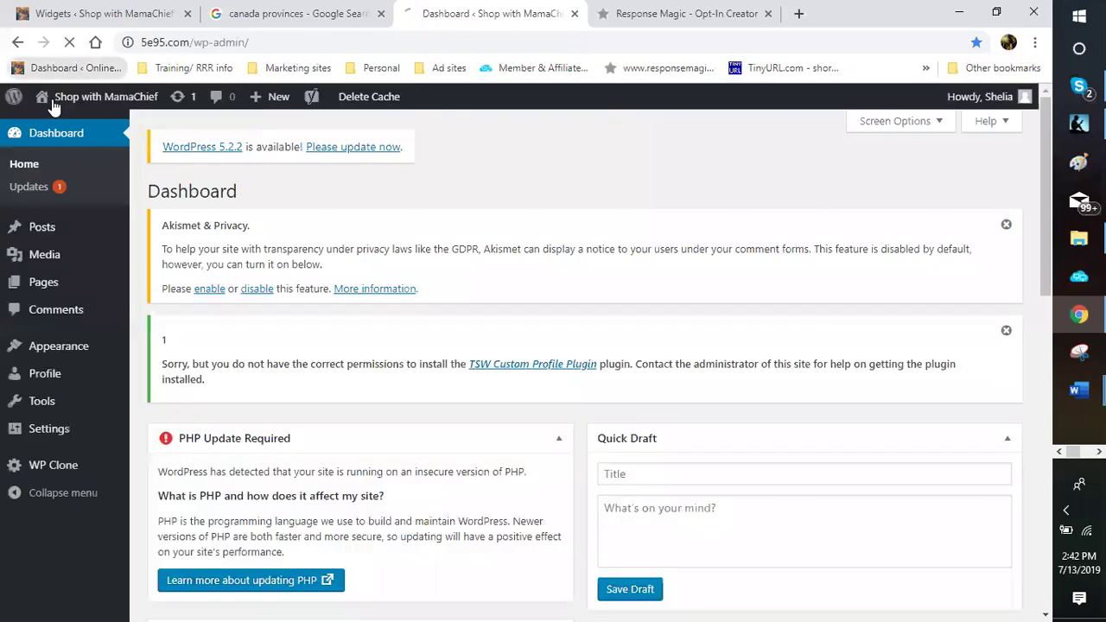
mouse_move(52, 98)
click(57, 124)
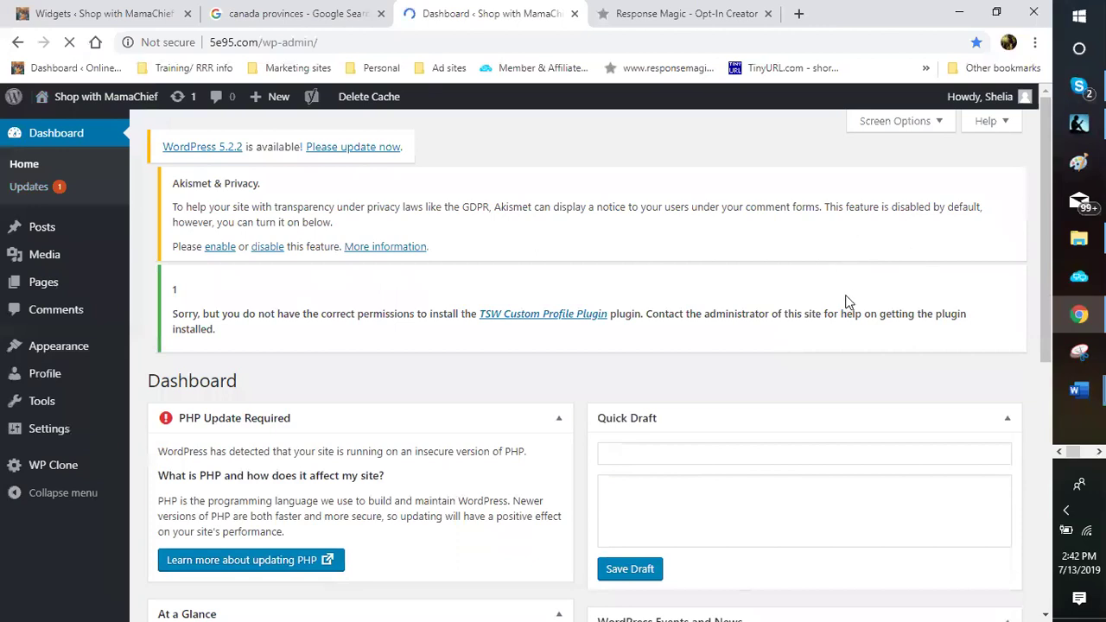
click(65, 128)
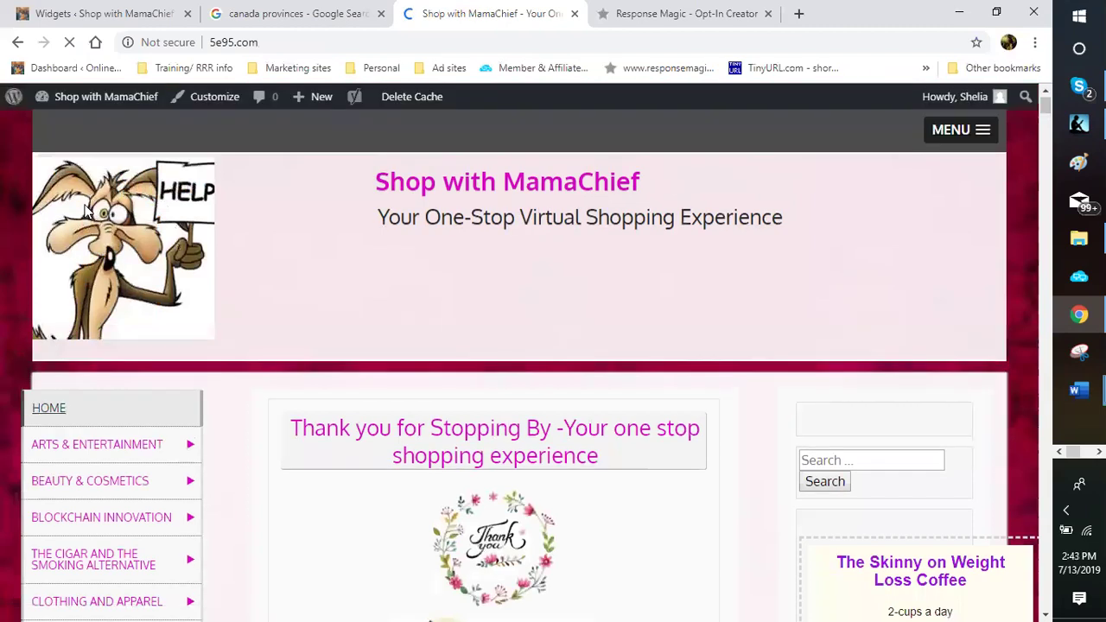
Examine the Shop with MamaChief home page, including the weight loss coffee opt-in form, the ads beneath it and the category list.
scroll(115, 522, down, 3)
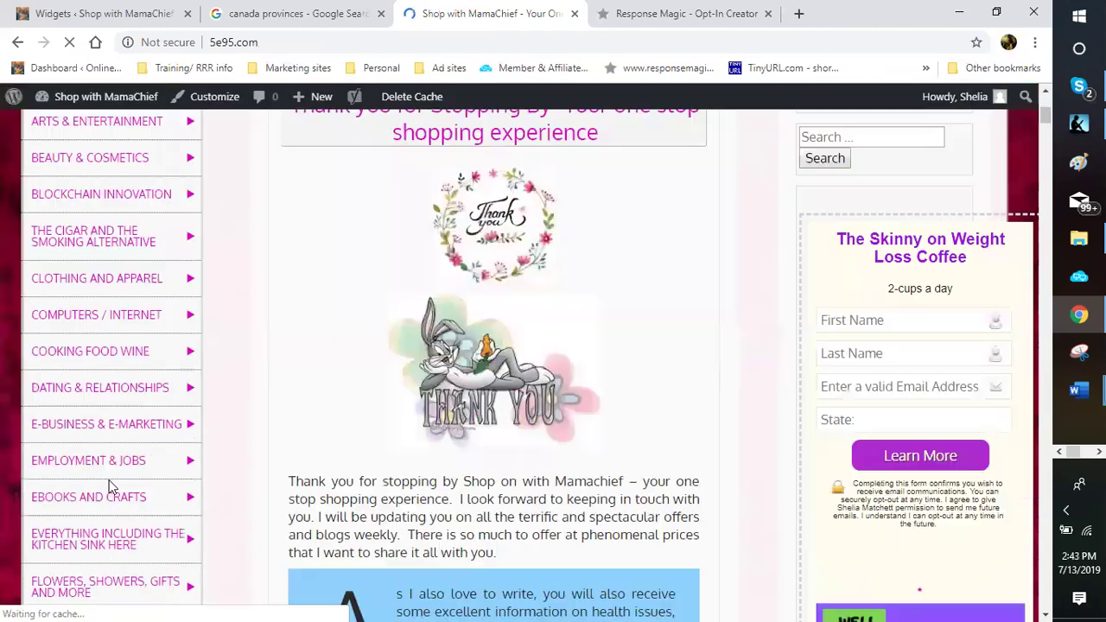
scroll(110, 487, down, 1)
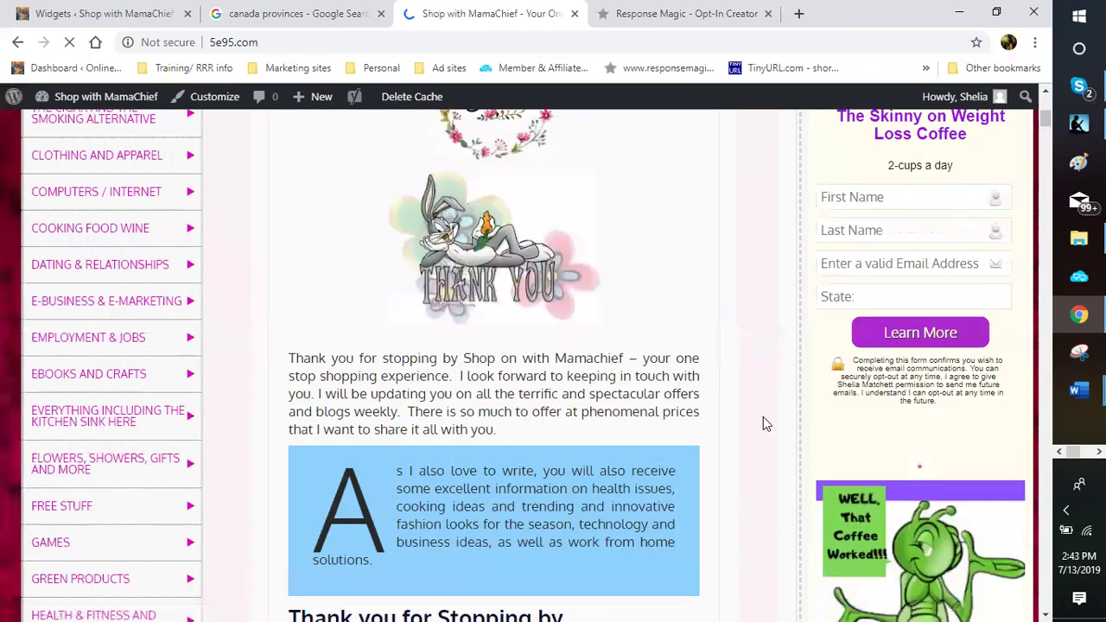
scroll(749, 420, down, 3)
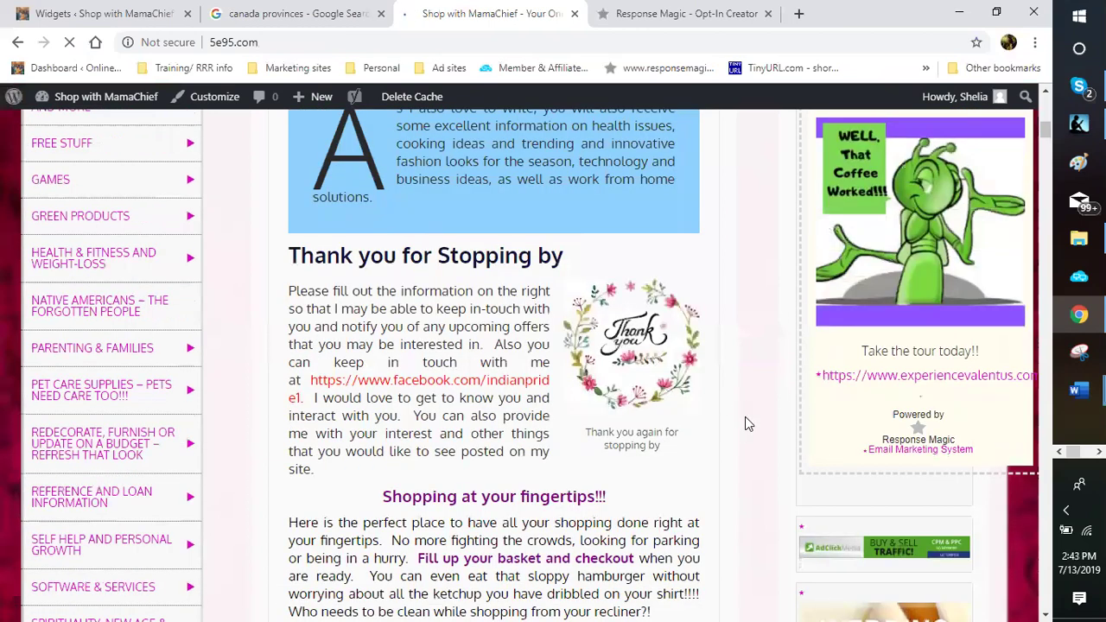
scroll(751, 421, down, 1)
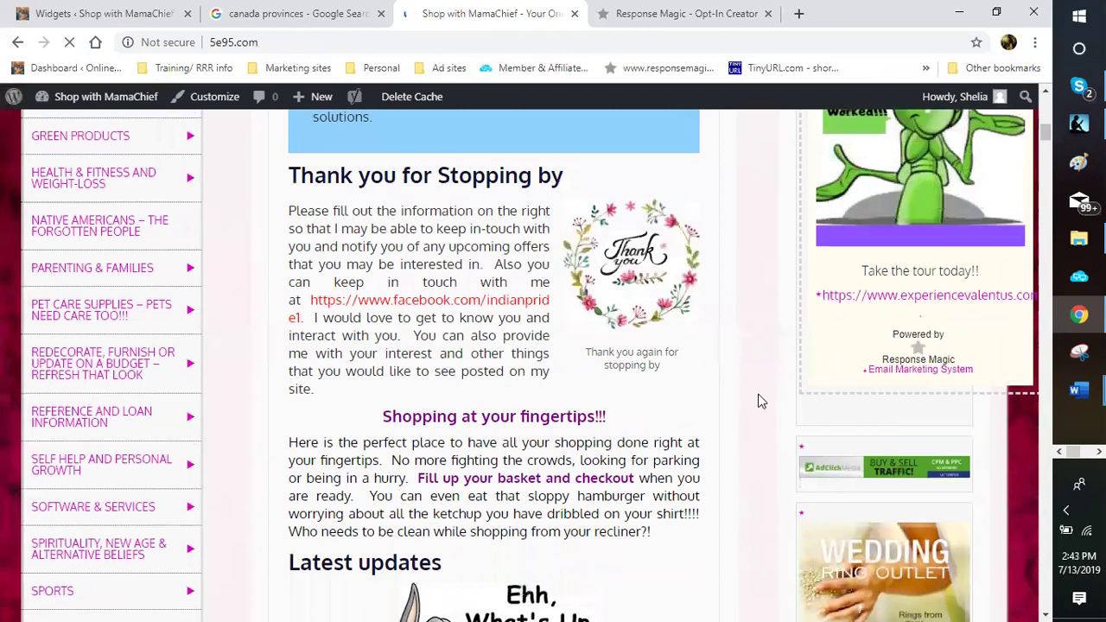
scroll(760, 400, up, 1)
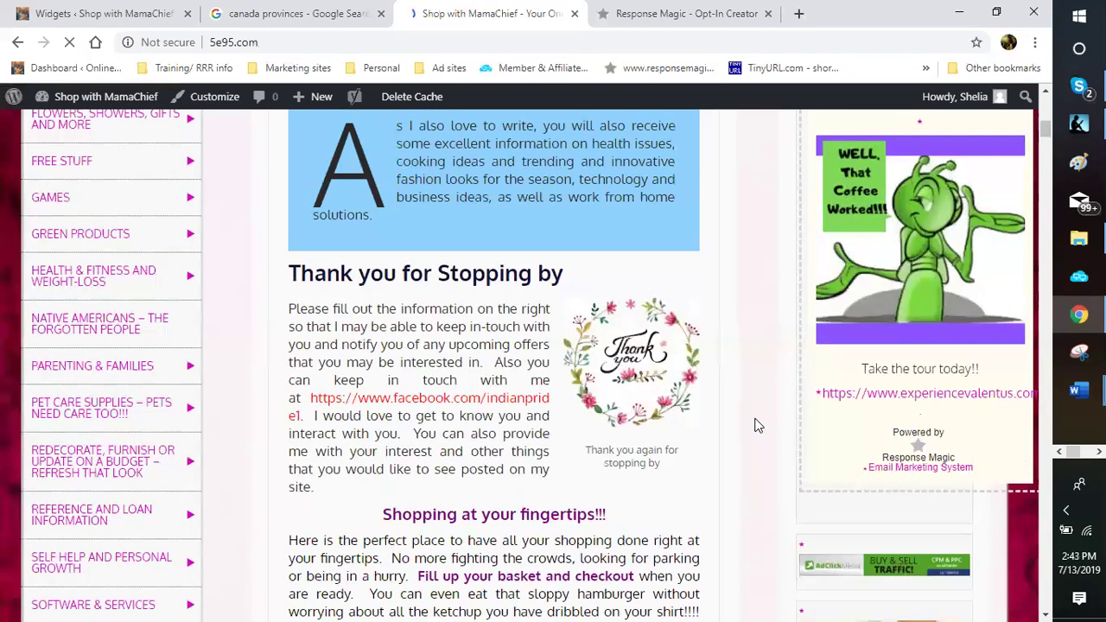
scroll(754, 425, up, 3)
scroll(769, 431, up, 5)
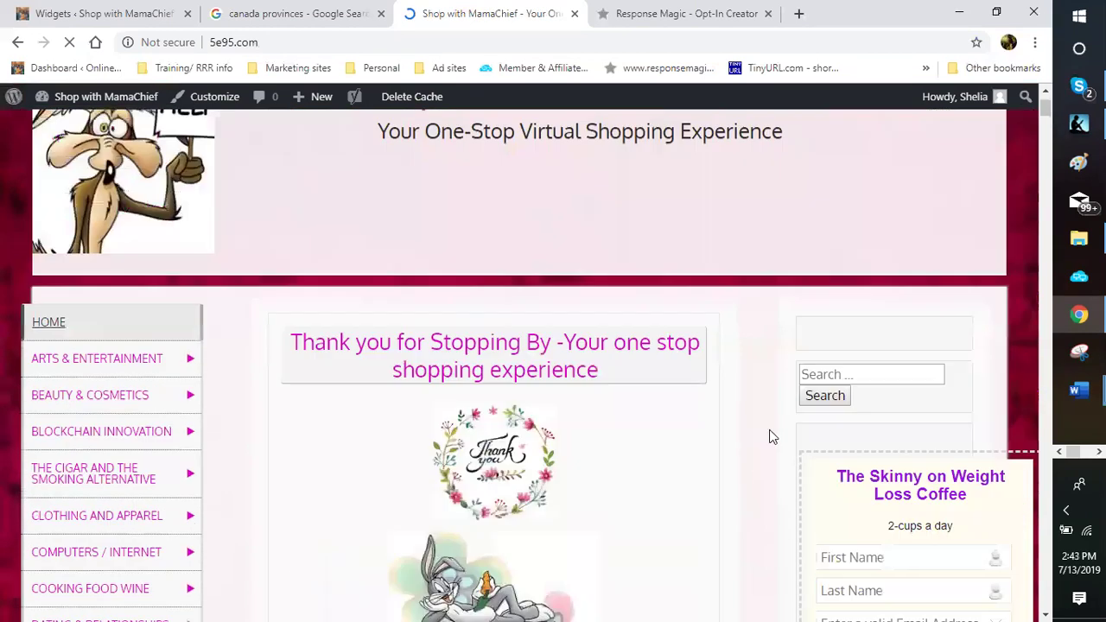
scroll(774, 430, up, 1)
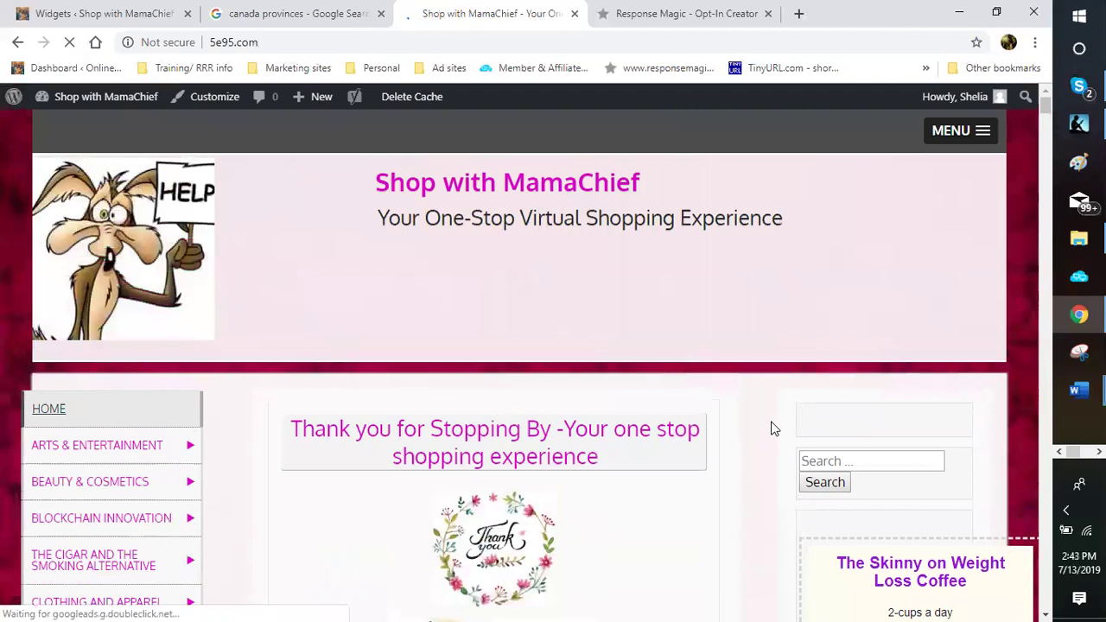
right_click(108, 476)
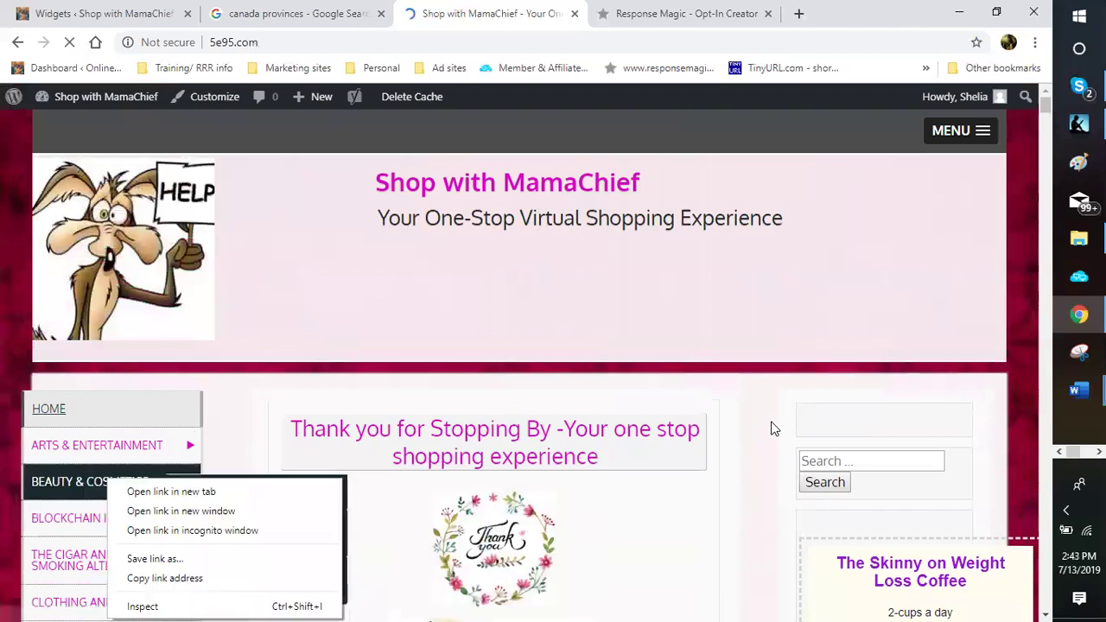
click(678, 105)
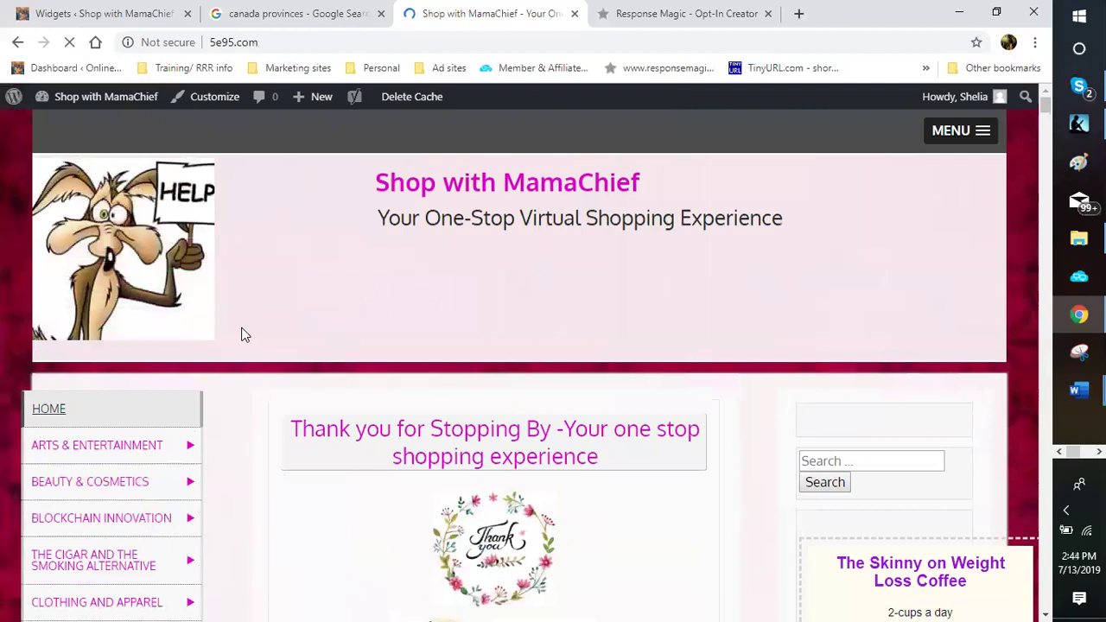
scroll(242, 335, down, 1)
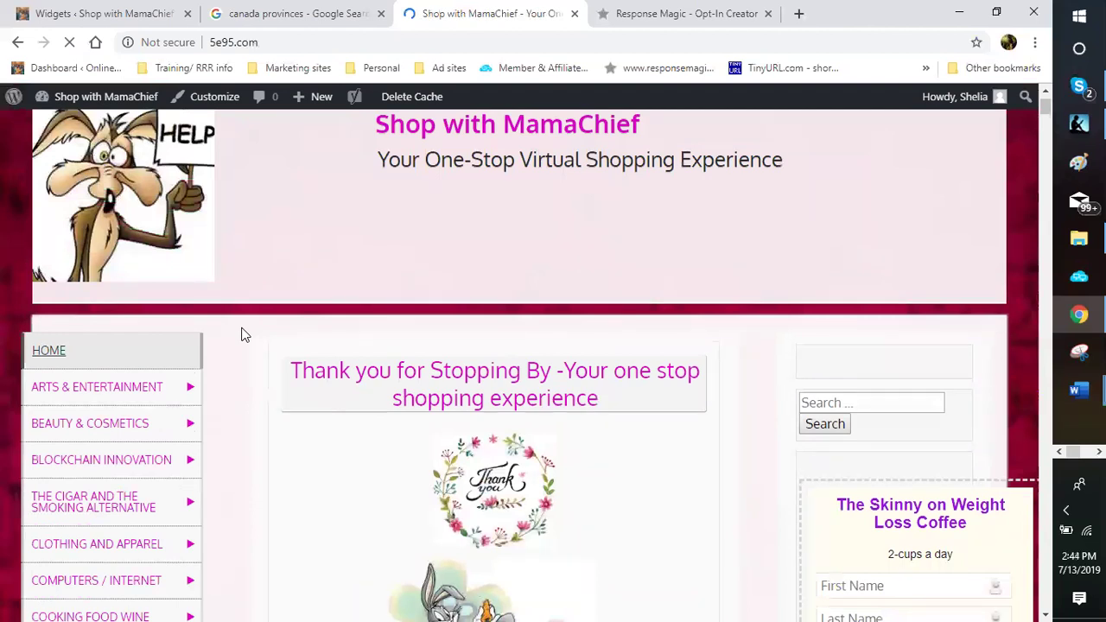
scroll(243, 335, down, 1)
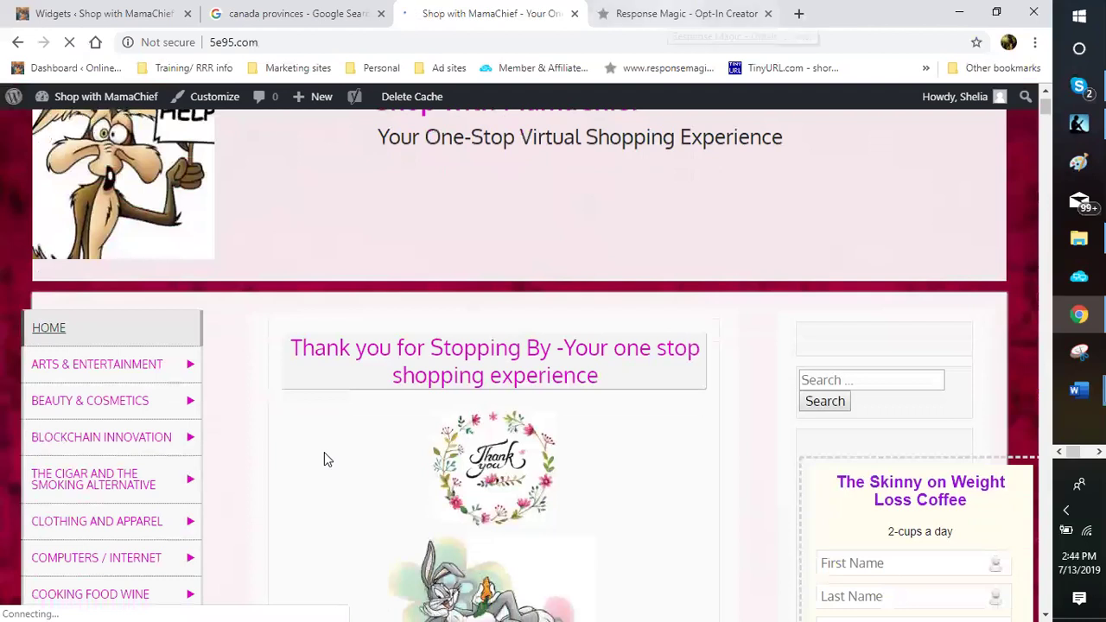
Return to the Response Magic Opt-In Creator and choose Valentus as the existing list for the form.
key(ctrl+Tab)
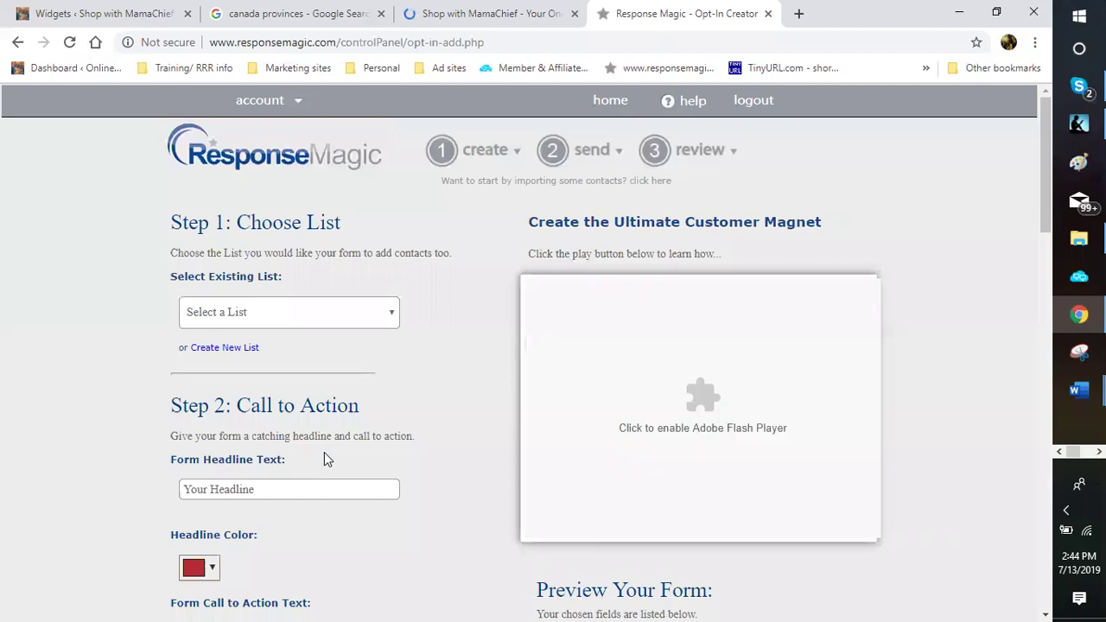
click(267, 318)
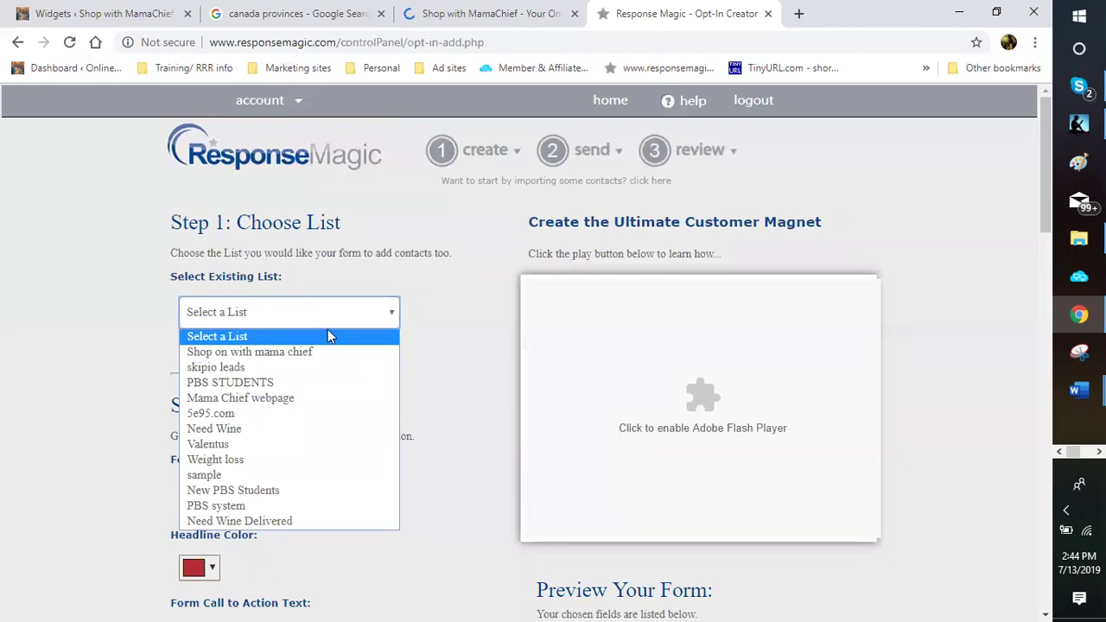
key(Down)
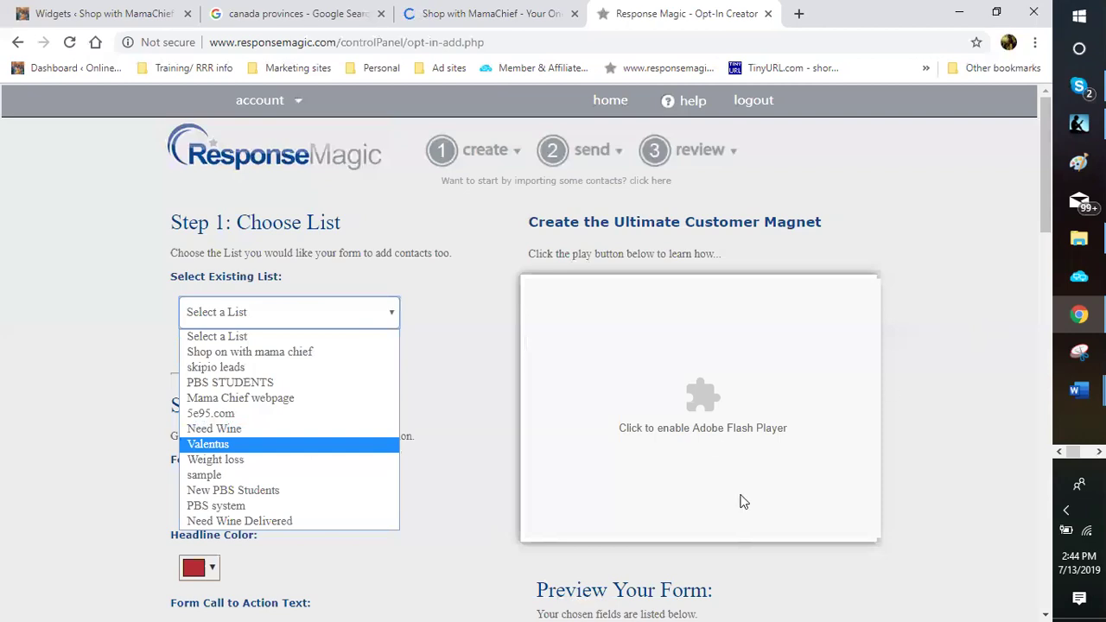
key(Home)
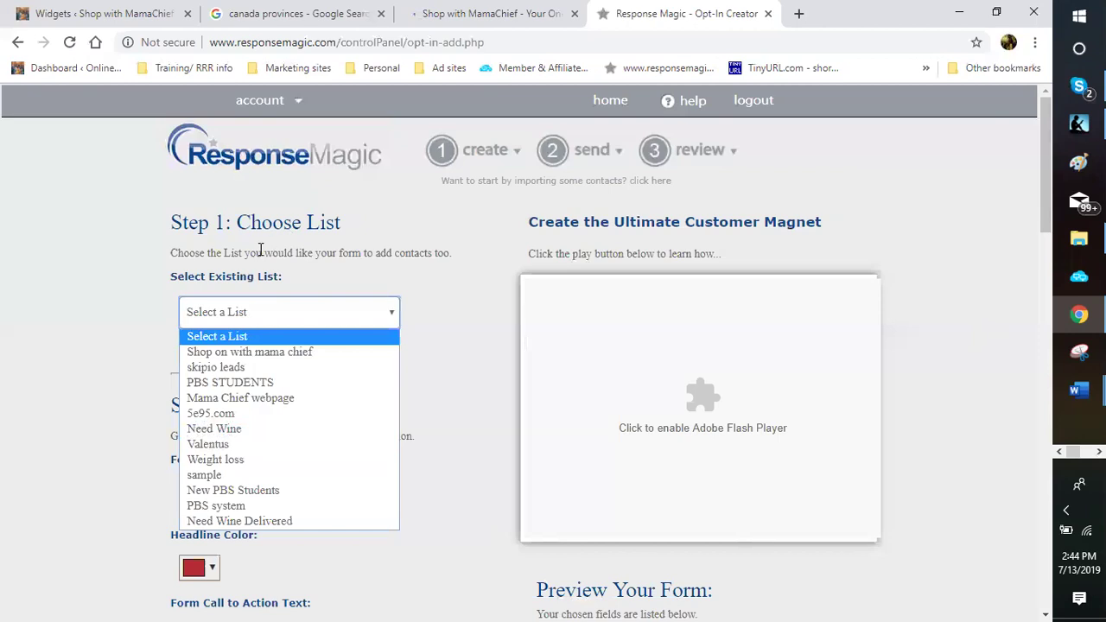
key(n)
key(m)
key(v)
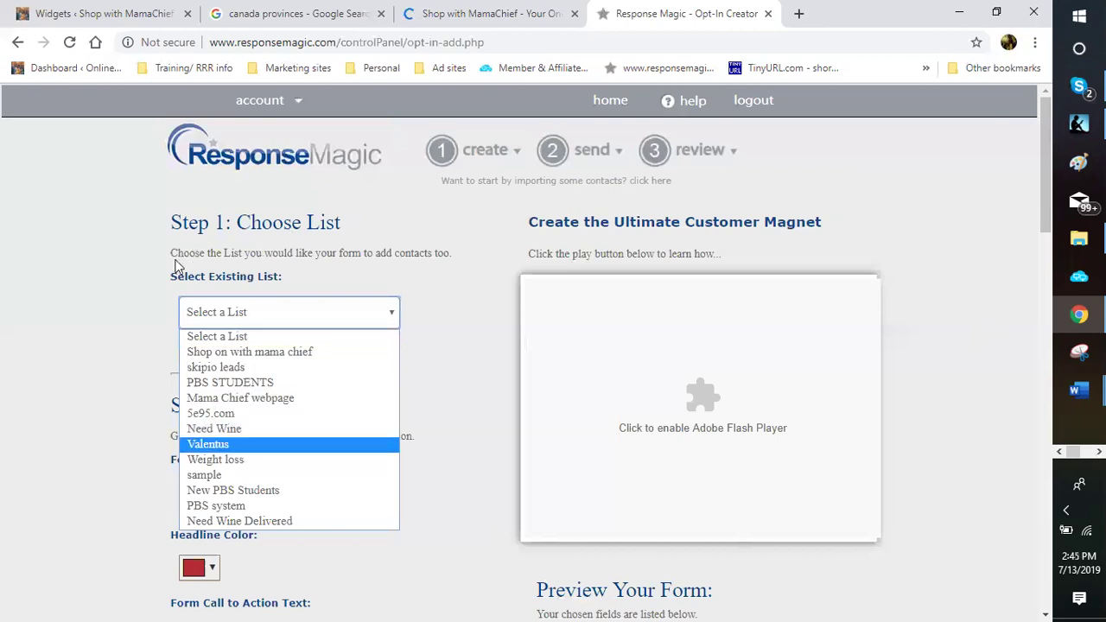
key(Return)
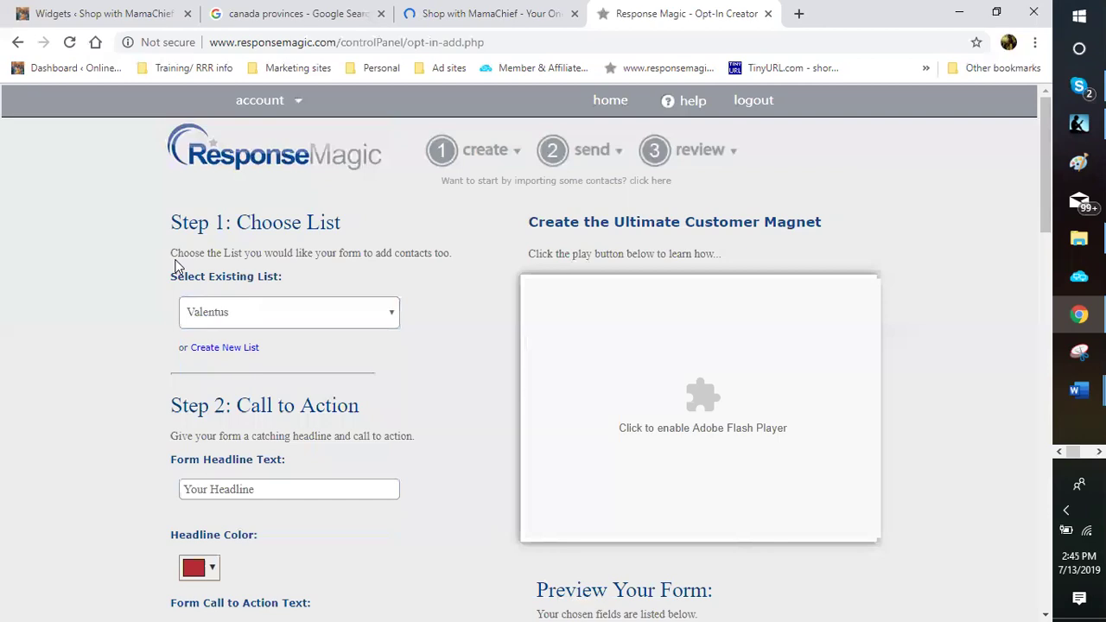
Set the form headline text to "Weight Loss Is Big Business".
scroll(175, 266, down, 2)
scroll(175, 266, down, 1)
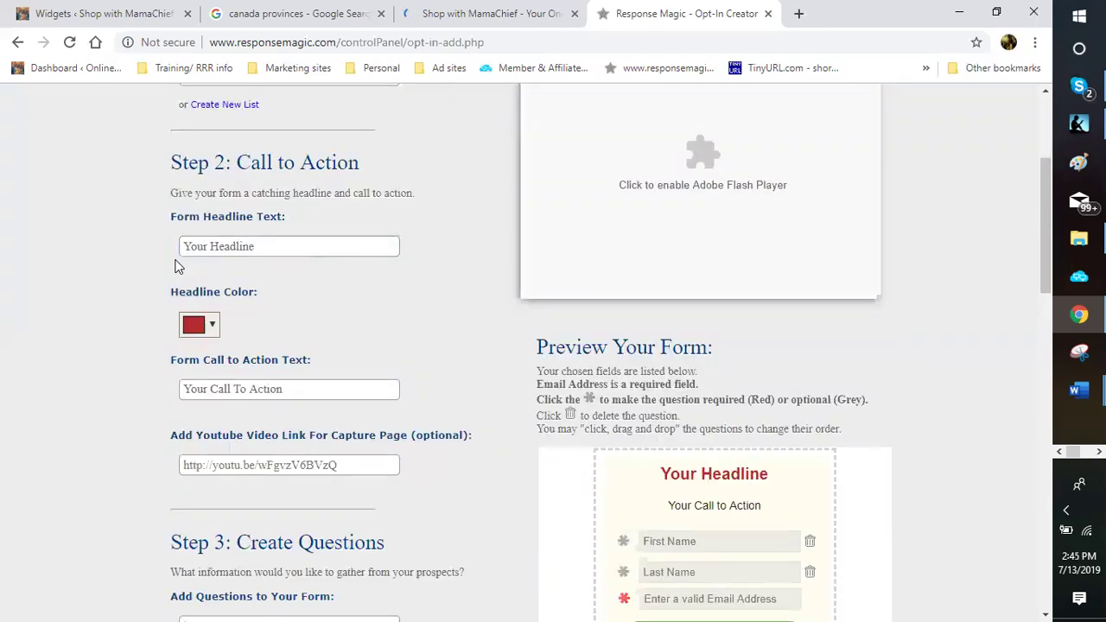
click(182, 254)
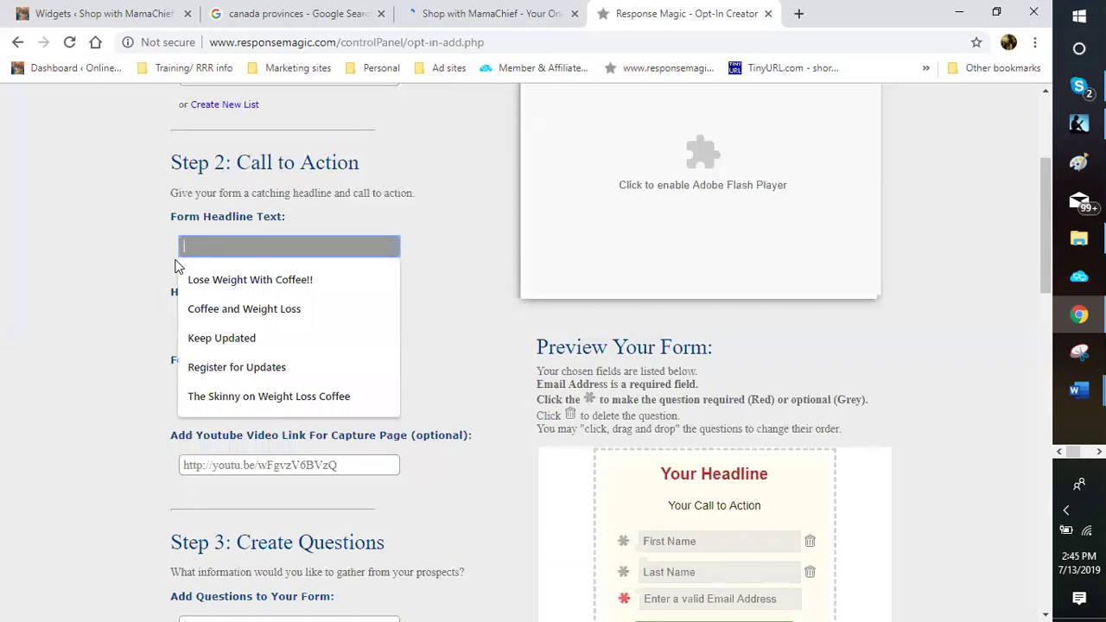
text(Weight los)
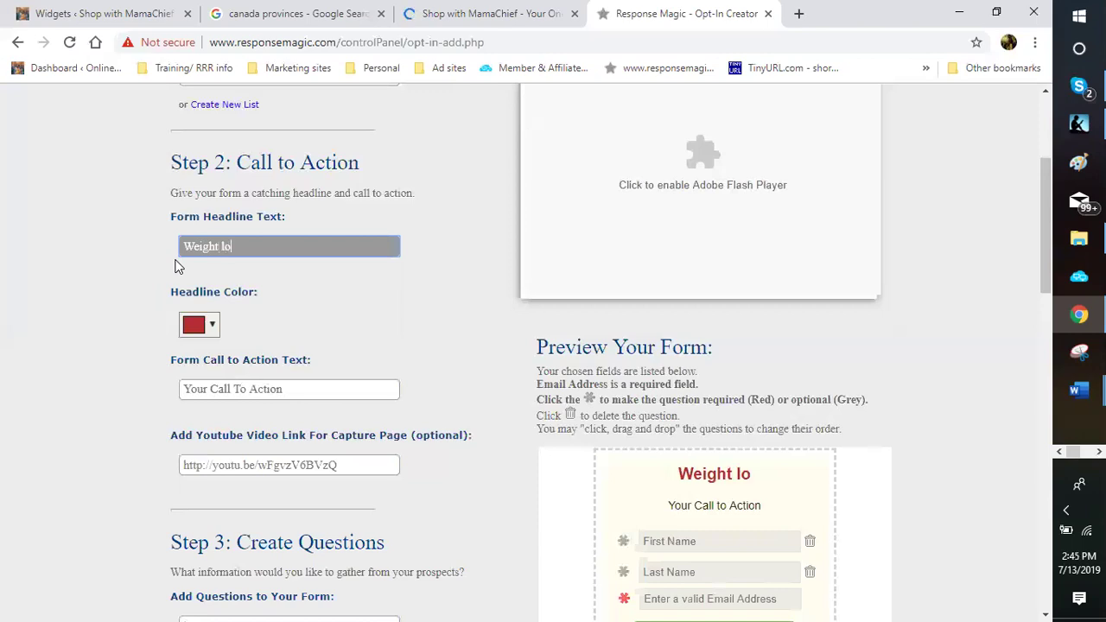
key(BackSpace)
key(BackSpace)
key(BackSpace)
text(Loss )
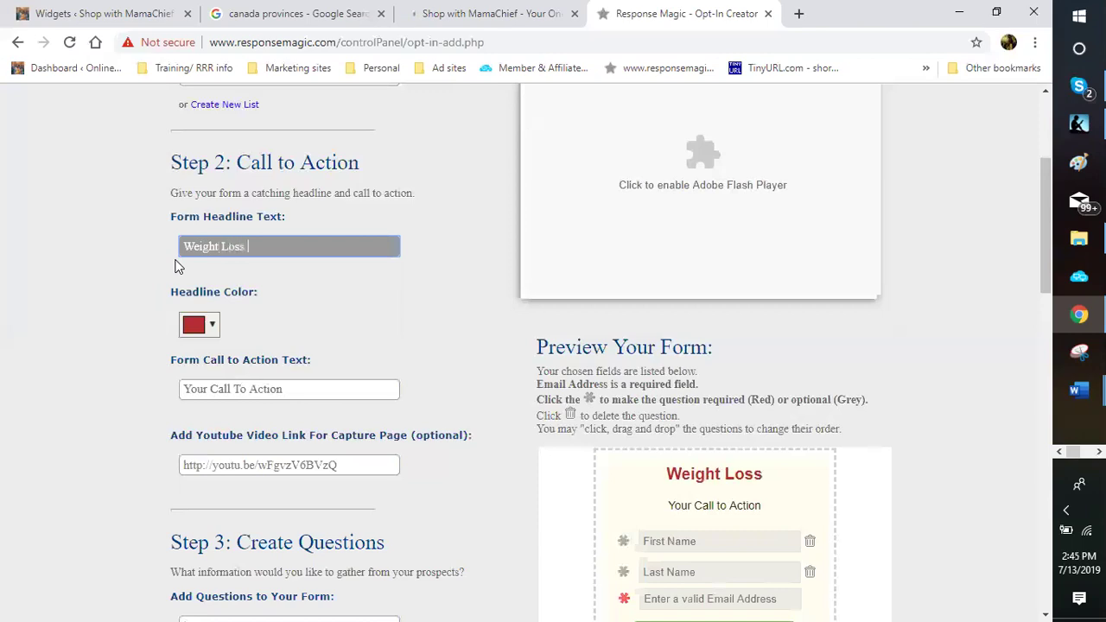
text(Is Big Bu)
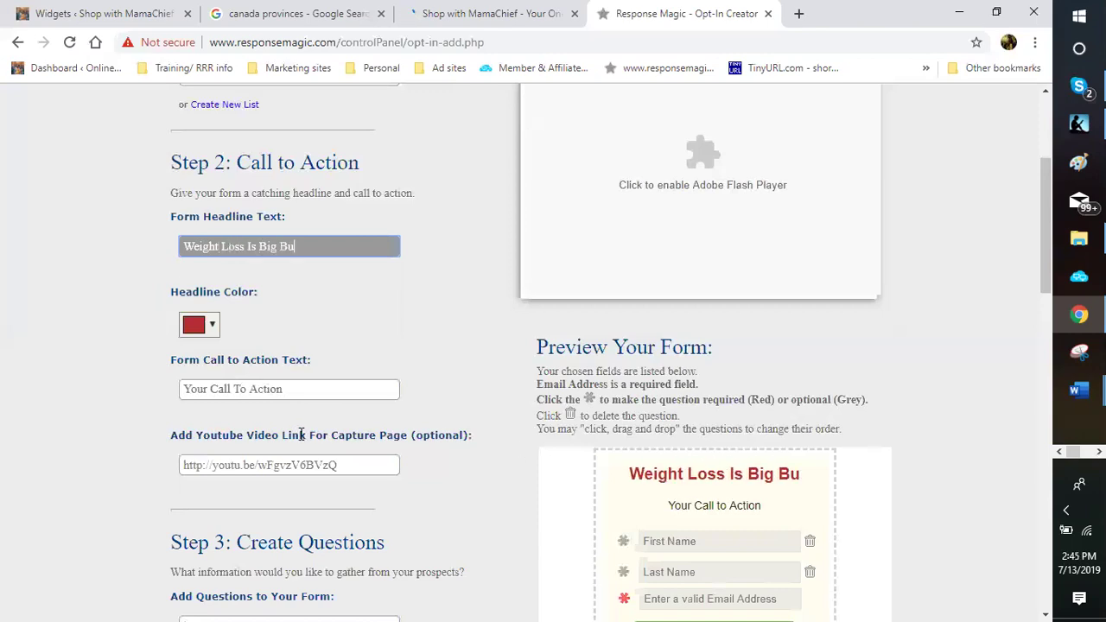
text(siness)
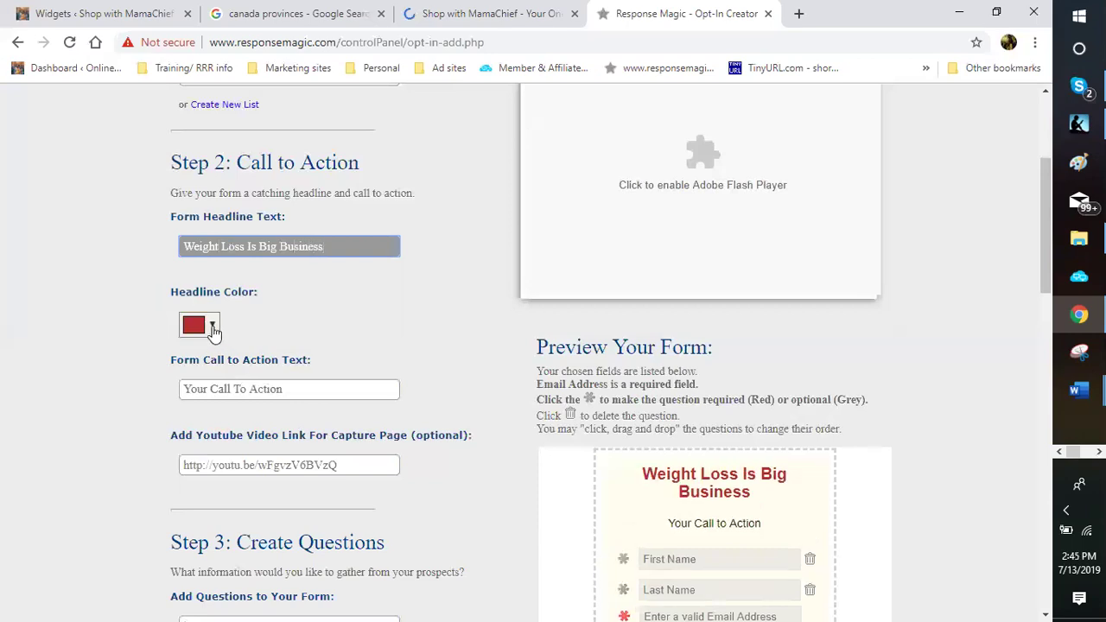
Change the headline color to the purple shade #951095.
click(213, 326)
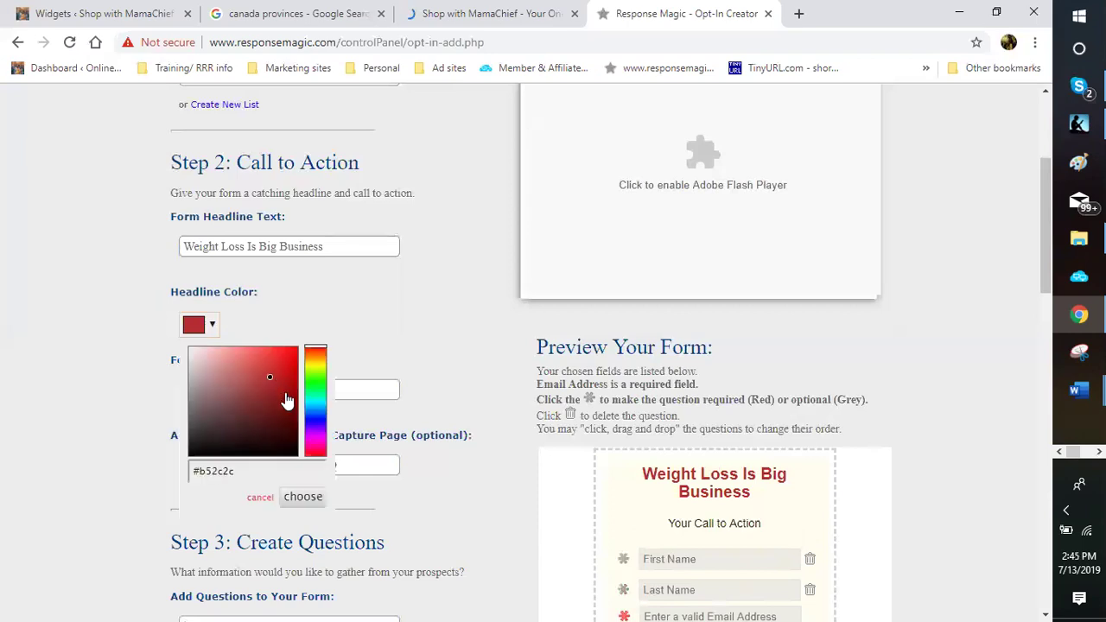
scroll(287, 397, up, 3)
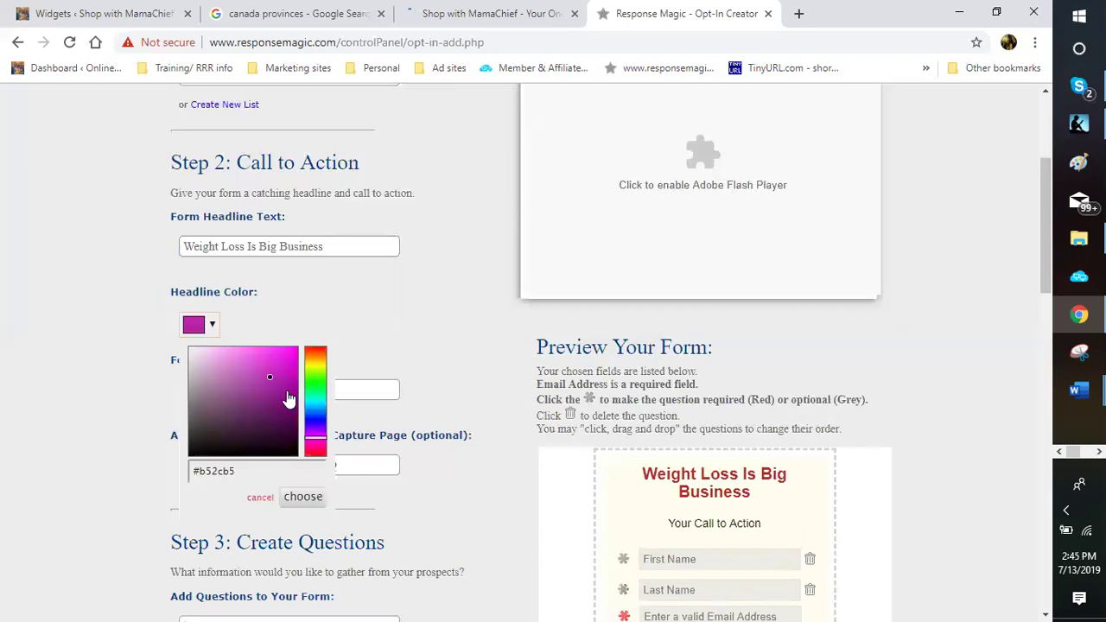
scroll(285, 396, up, 3)
click(284, 391)
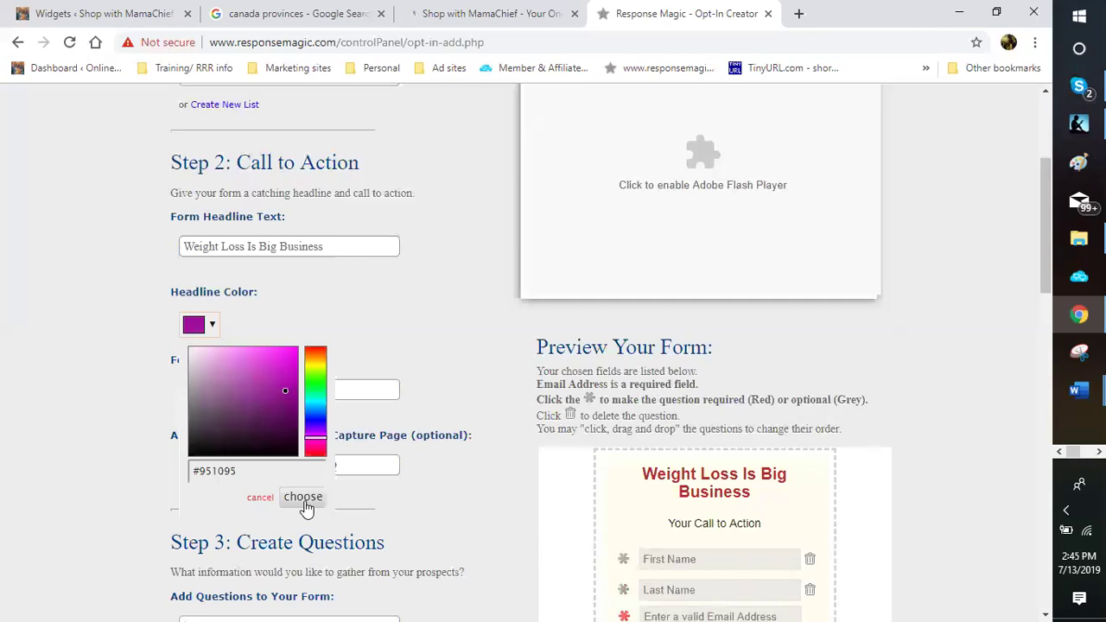
click(303, 498)
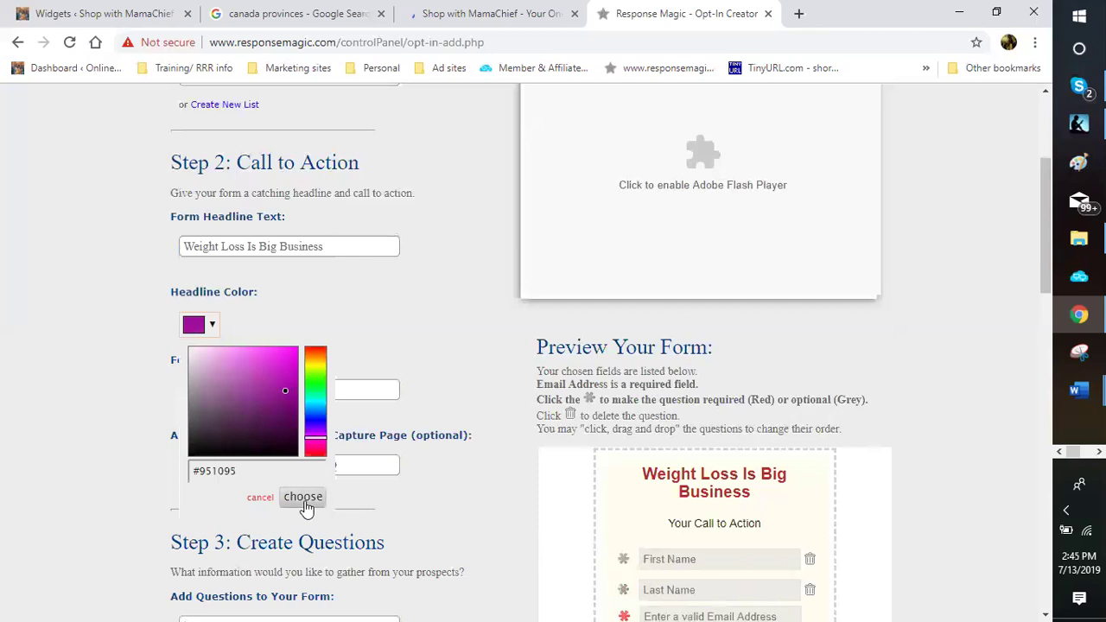
click(303, 499)
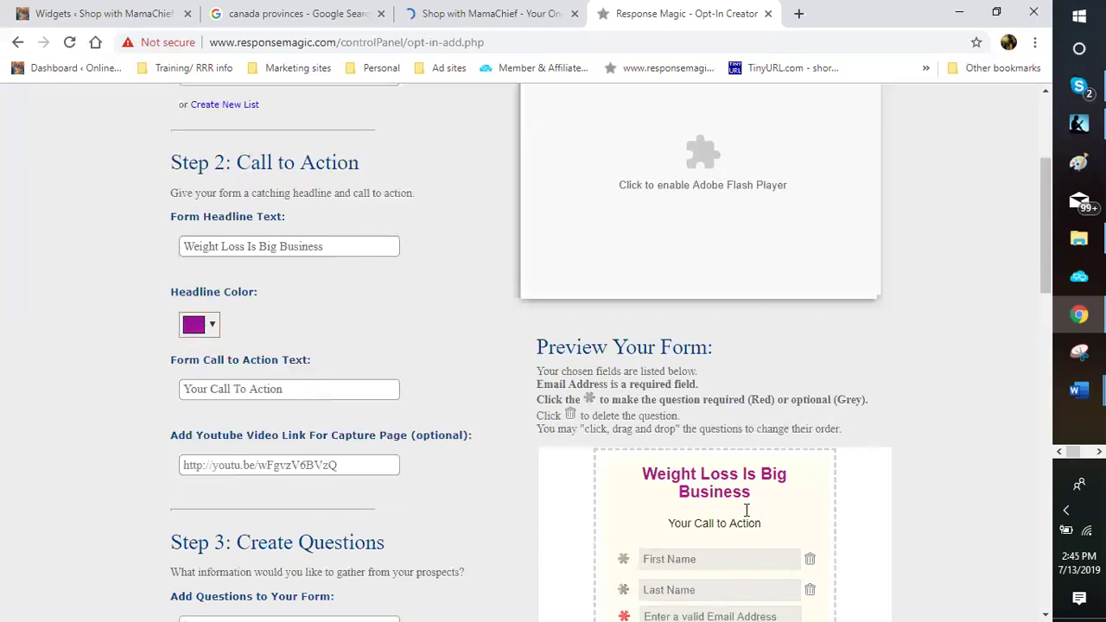
Set the form's call to action text to "New Business Venture Here".
click(291, 389)
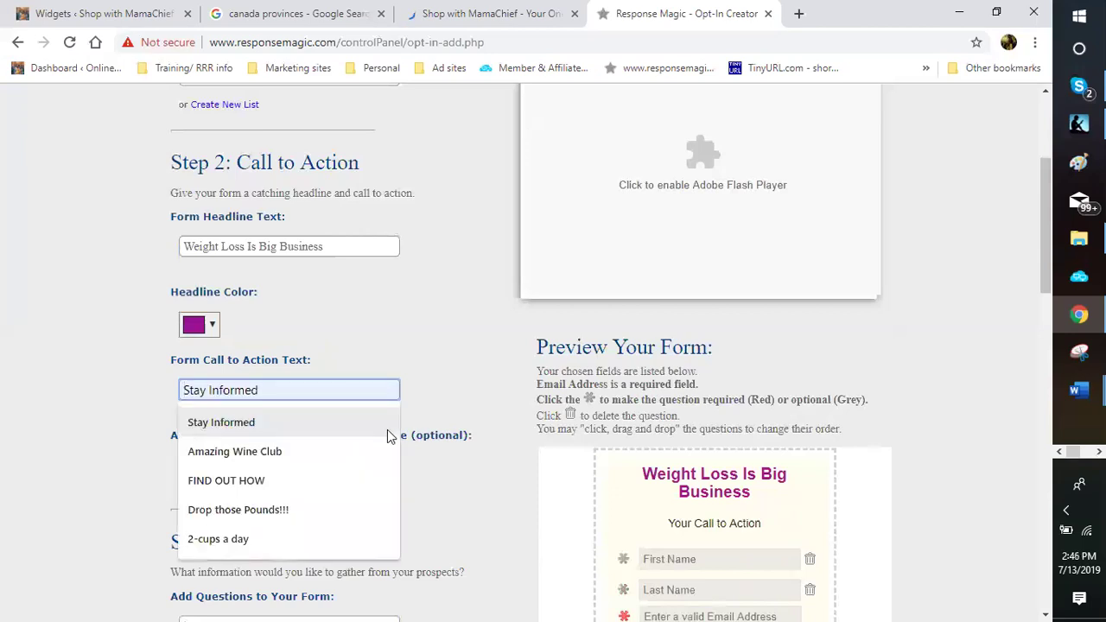
click(387, 429)
scroll(289, 392, up, 1)
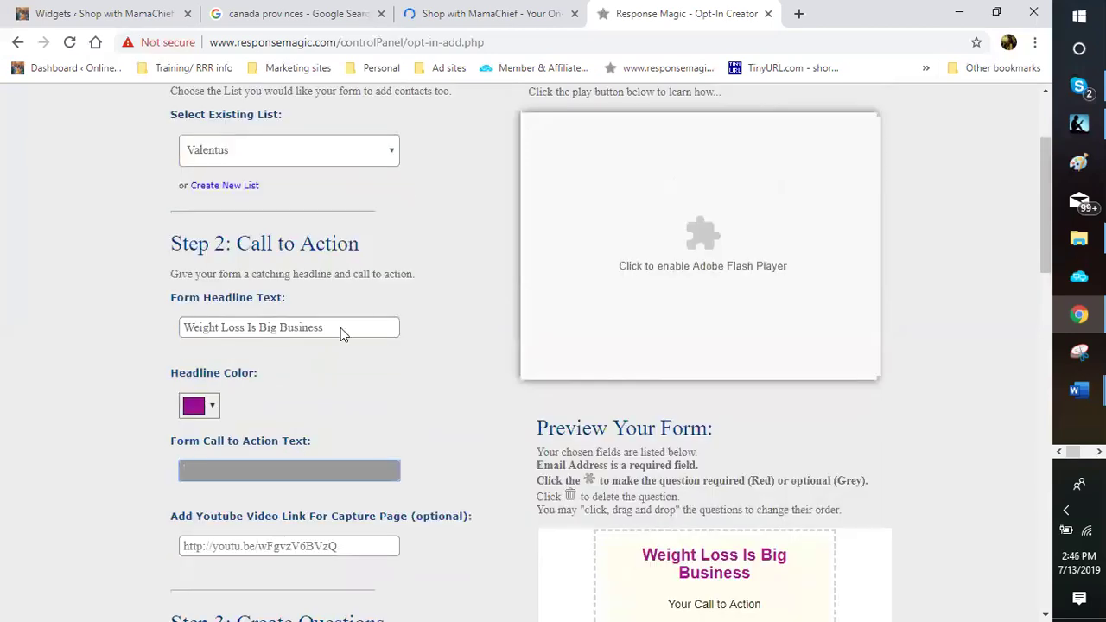
scroll(239, 212, down, 4)
click(225, 155)
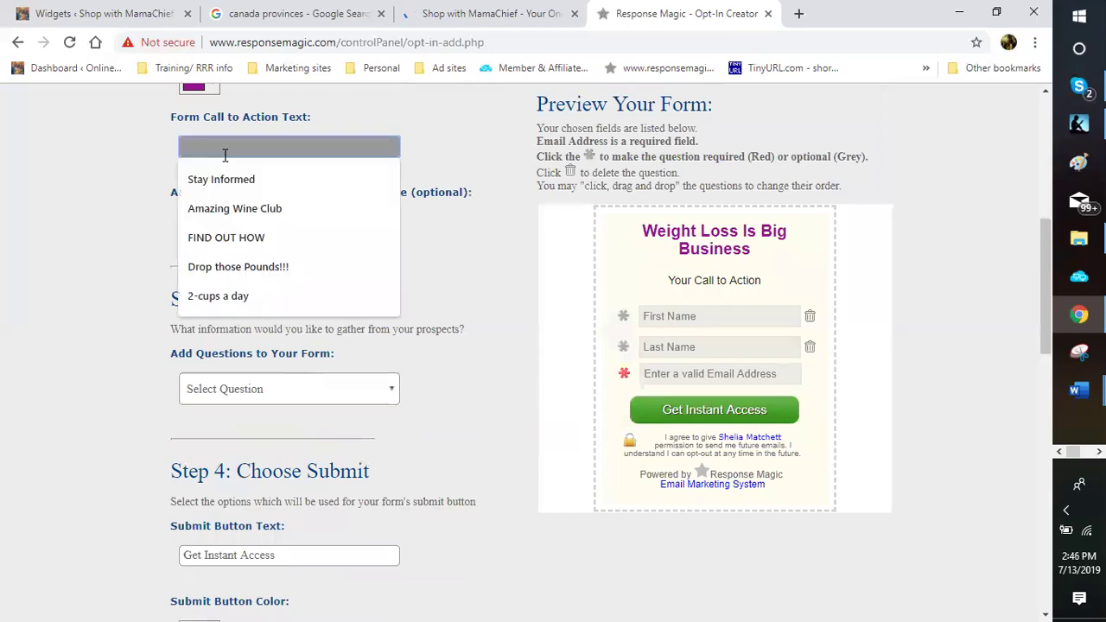
text(Sta)
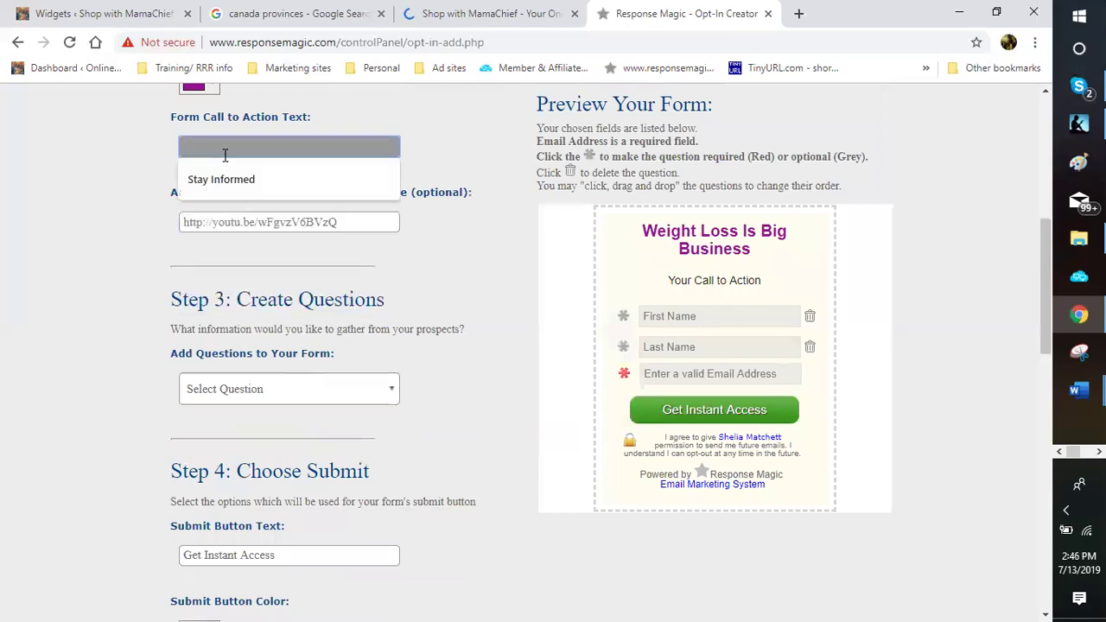
text(rt)
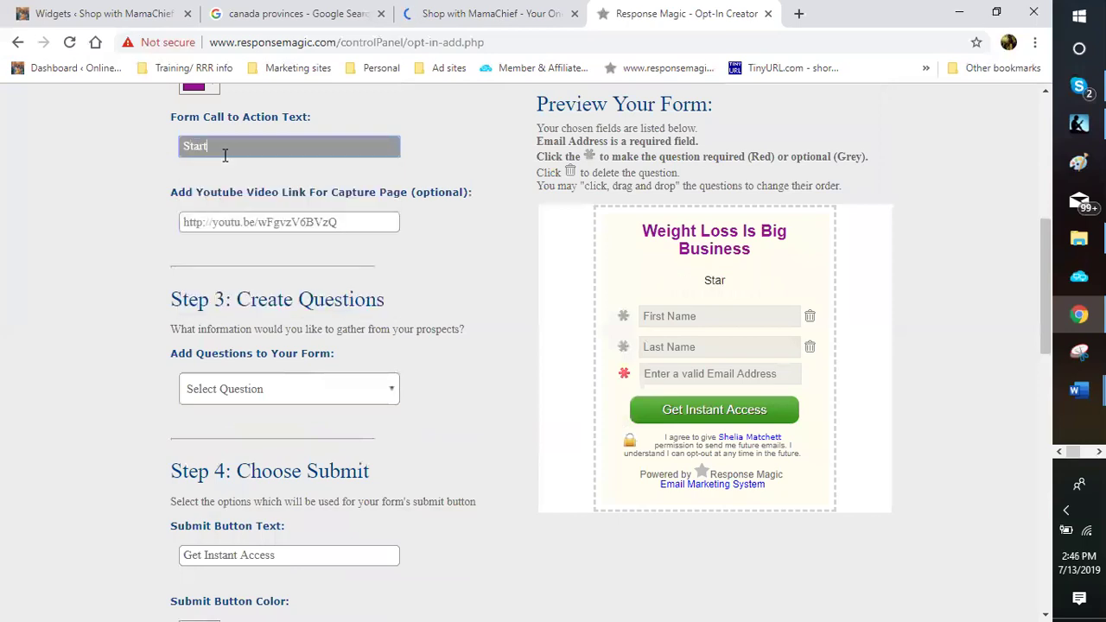
key(BackSpace)
key(BackSpace)
key(BackSpace)
key(BackSpace)
key(BackSpace)
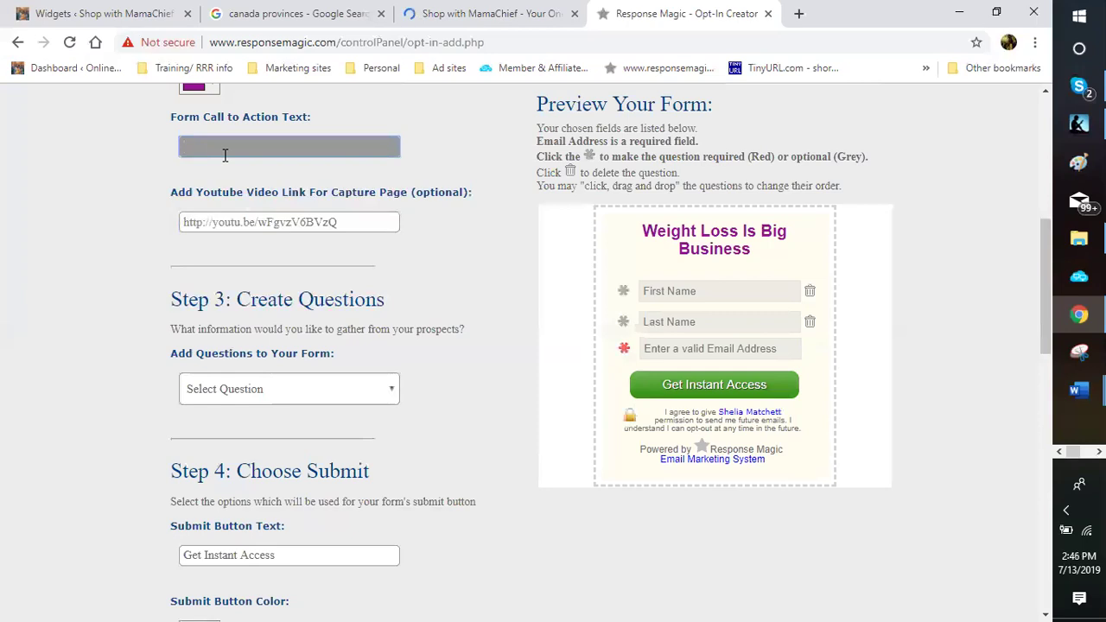
text(New Business )
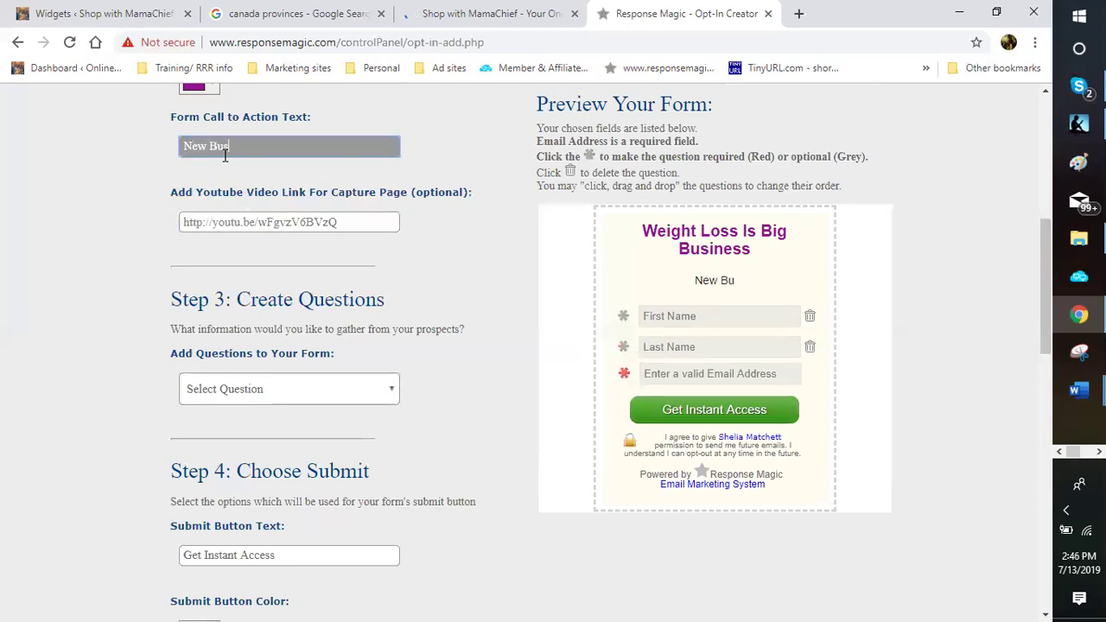
text(Ventu)
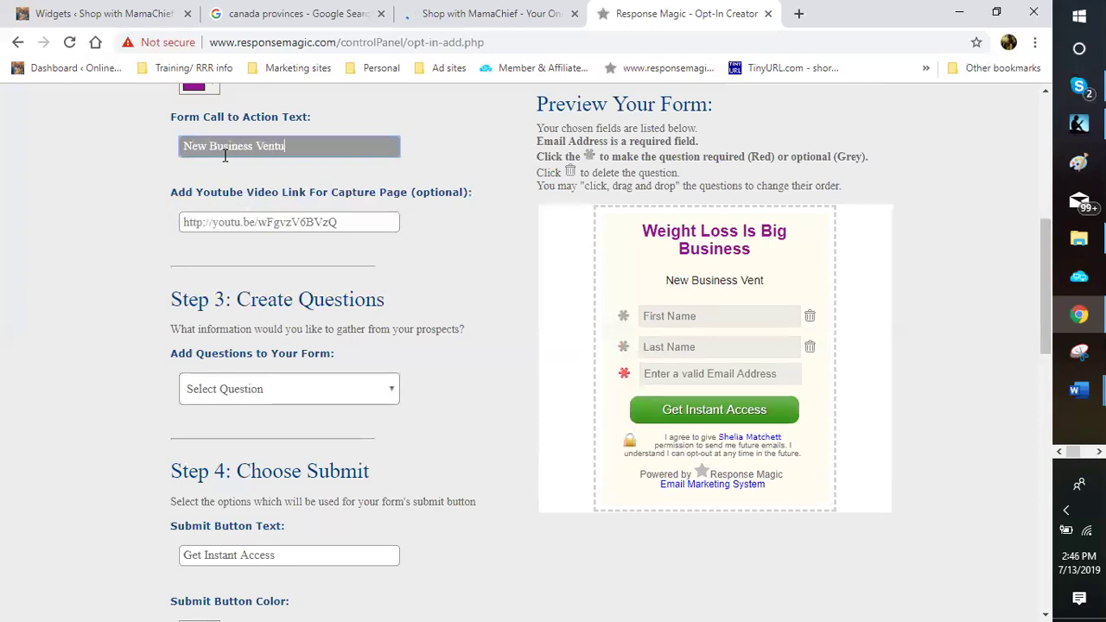
text(re here)
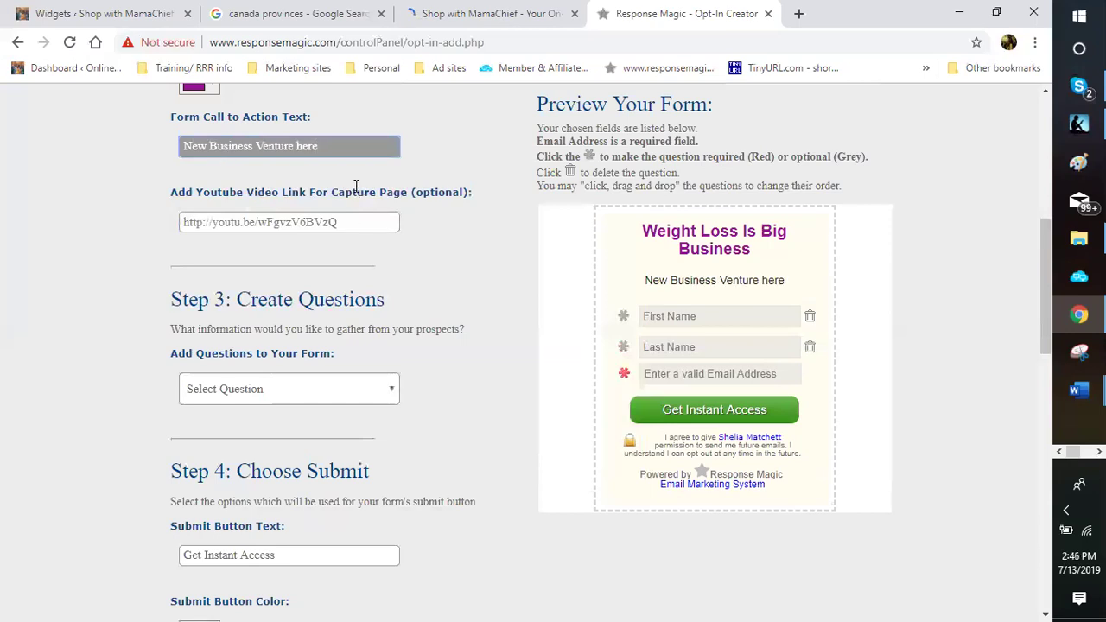
key(BackSpace)
key(BackSpace)
key(BackSpace)
key(BackSpace)
key(BackSpace)
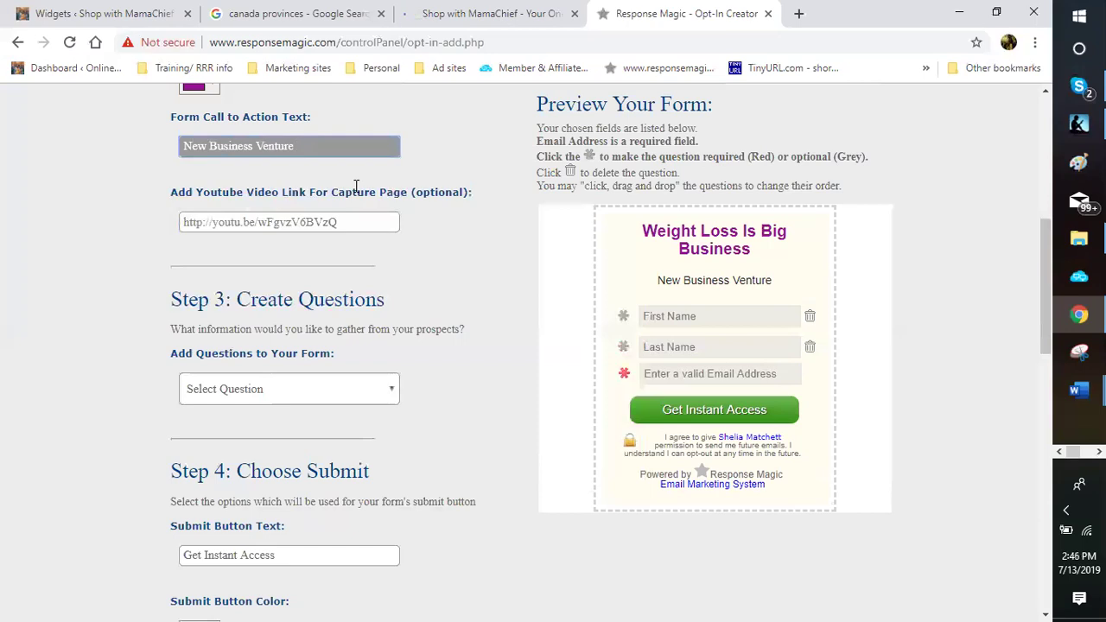
text(Here)
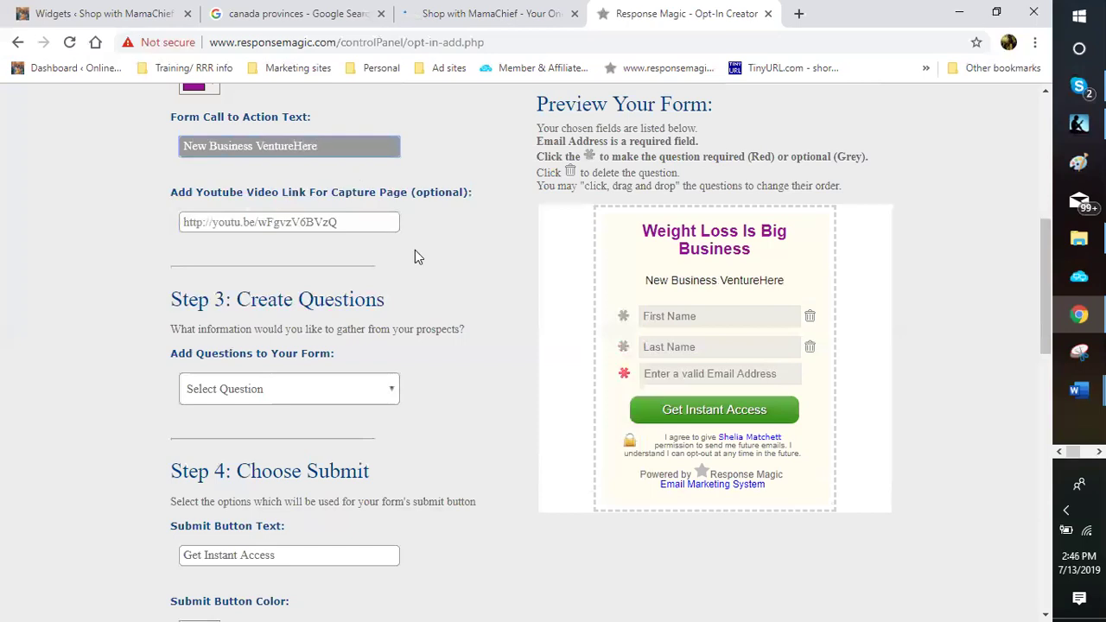
key(BackSpace)
key(BackSpace)
key(BackSpace)
key(BackSpace)
text(Here)
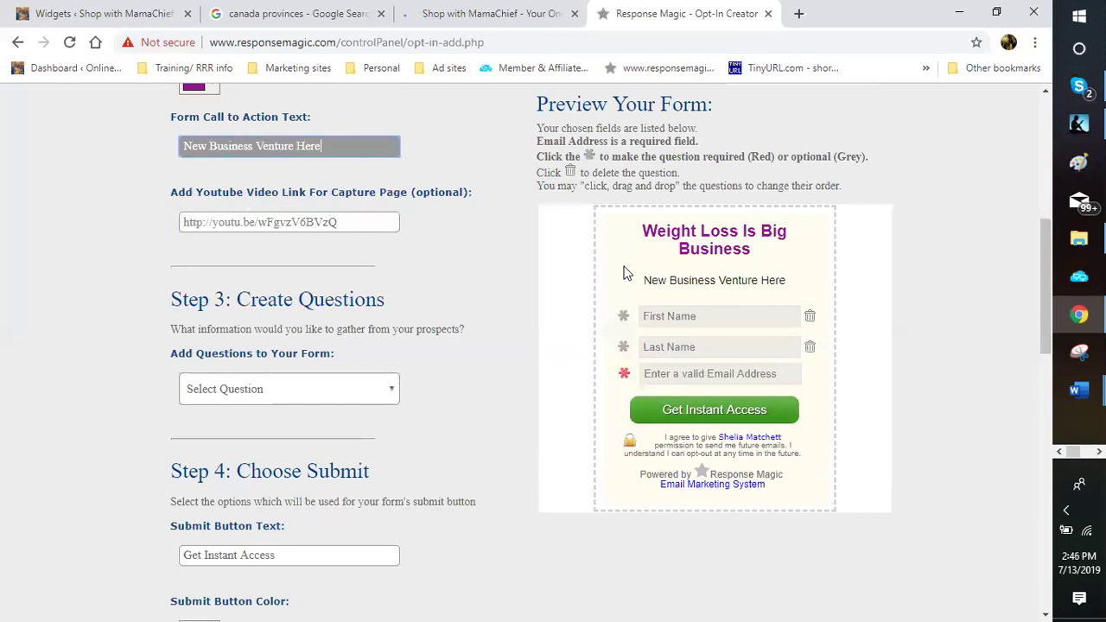
Make the Last Name and First Name questions required in the form preview.
scroll(624, 250, down, 2)
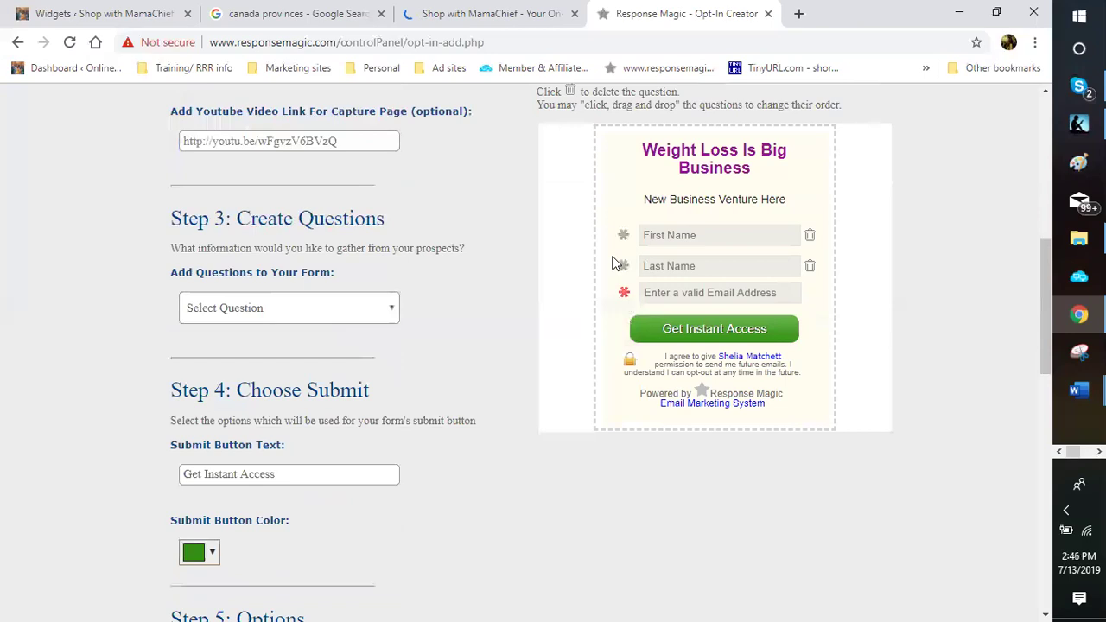
click(622, 265)
click(622, 235)
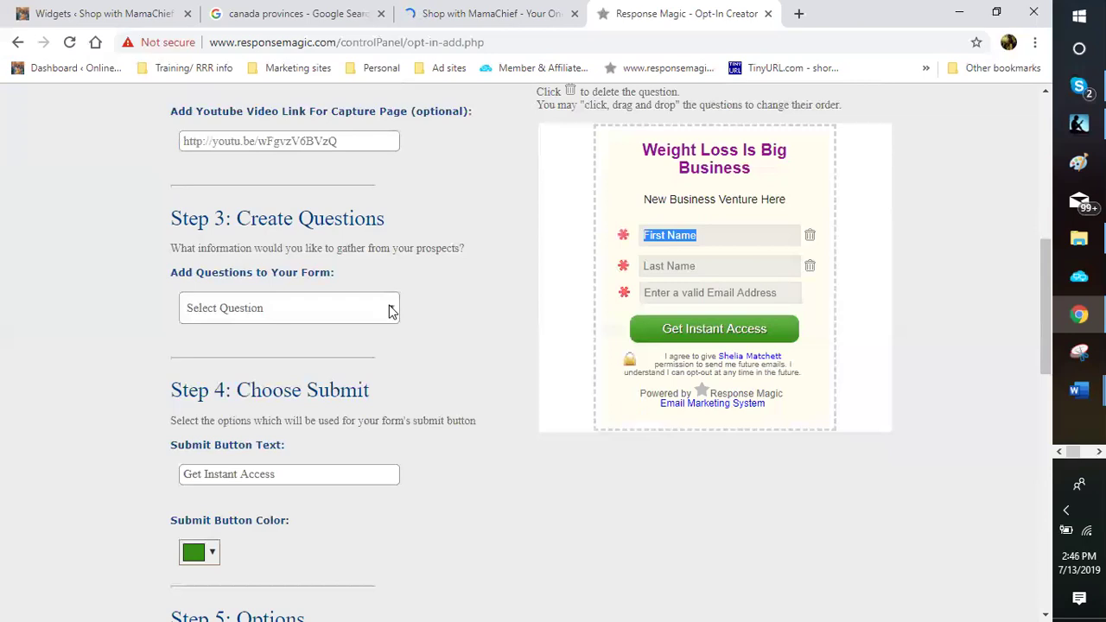
Add the State Field question to the form and make it required.
click(316, 298)
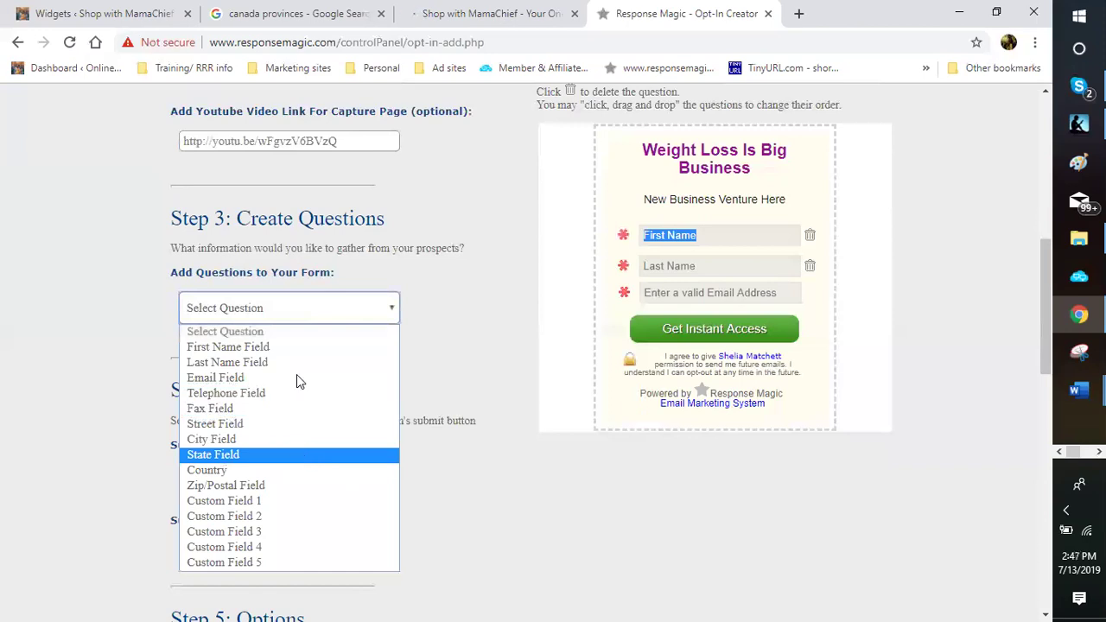
click(272, 350)
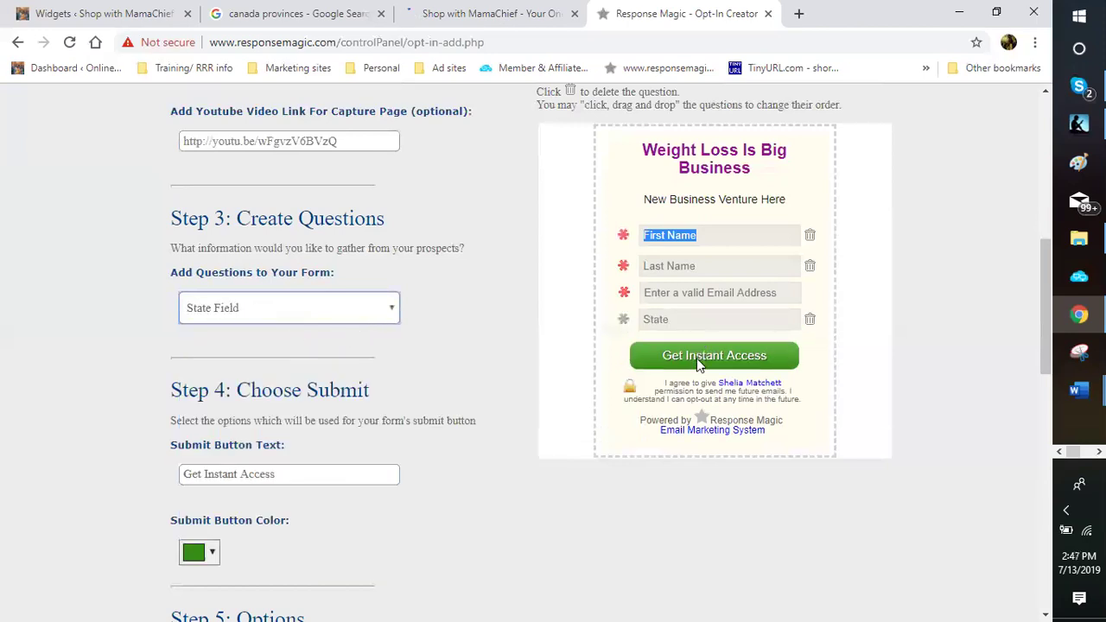
click(696, 357)
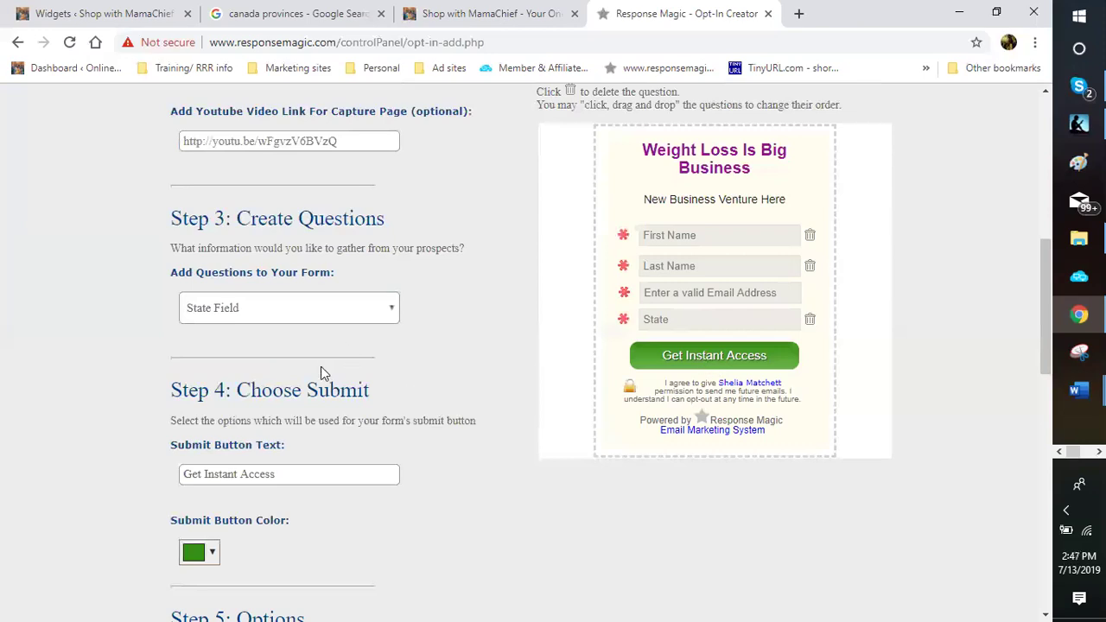
Replace the submit button text with "Start Today!!!".
scroll(336, 314, down, 2)
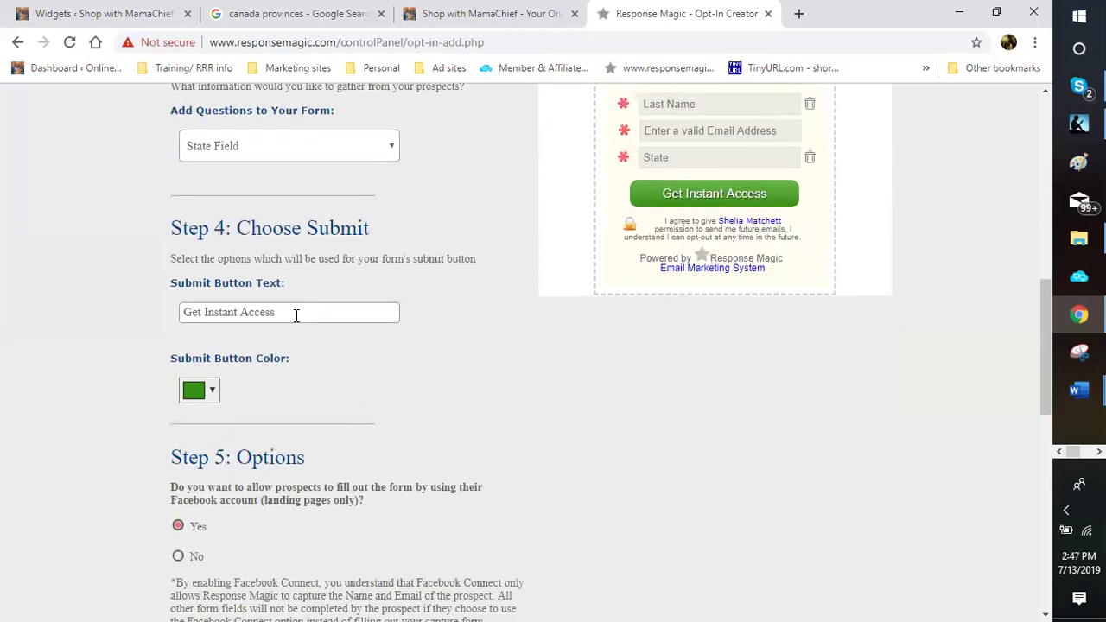
click(190, 314)
key(ctrl+a)
scroll(504, 309, up, 3)
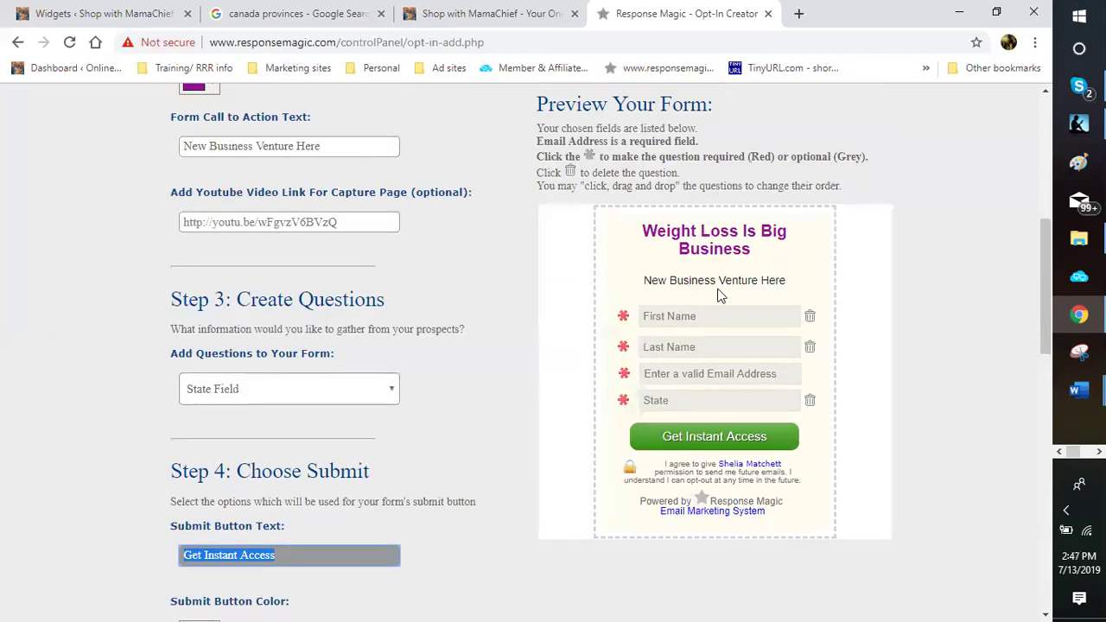
scroll(368, 473, down, 3)
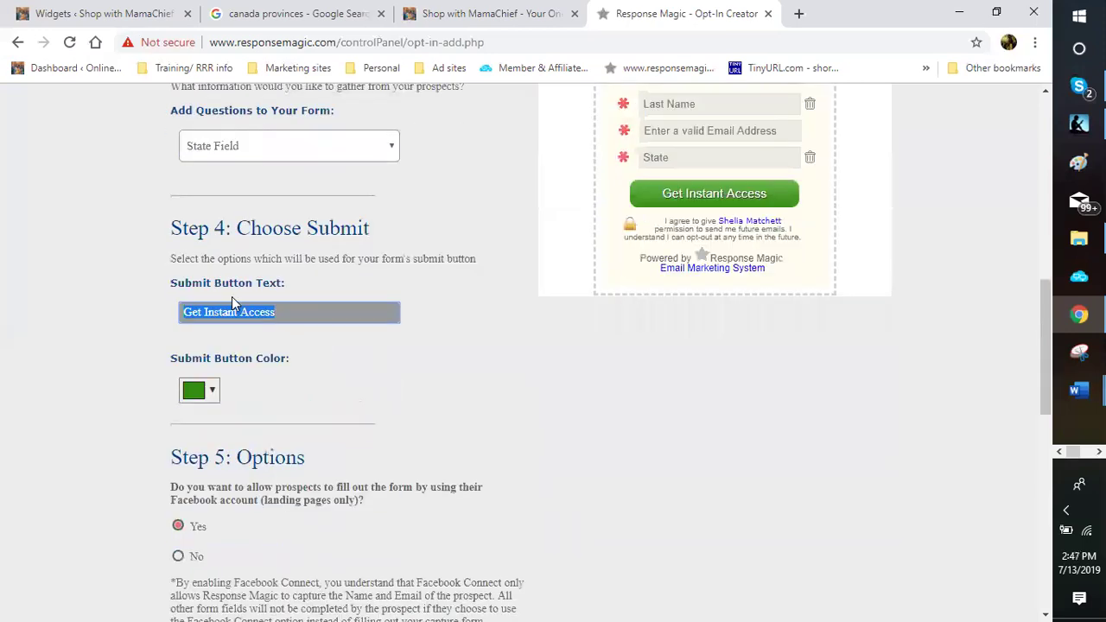
text(Start )
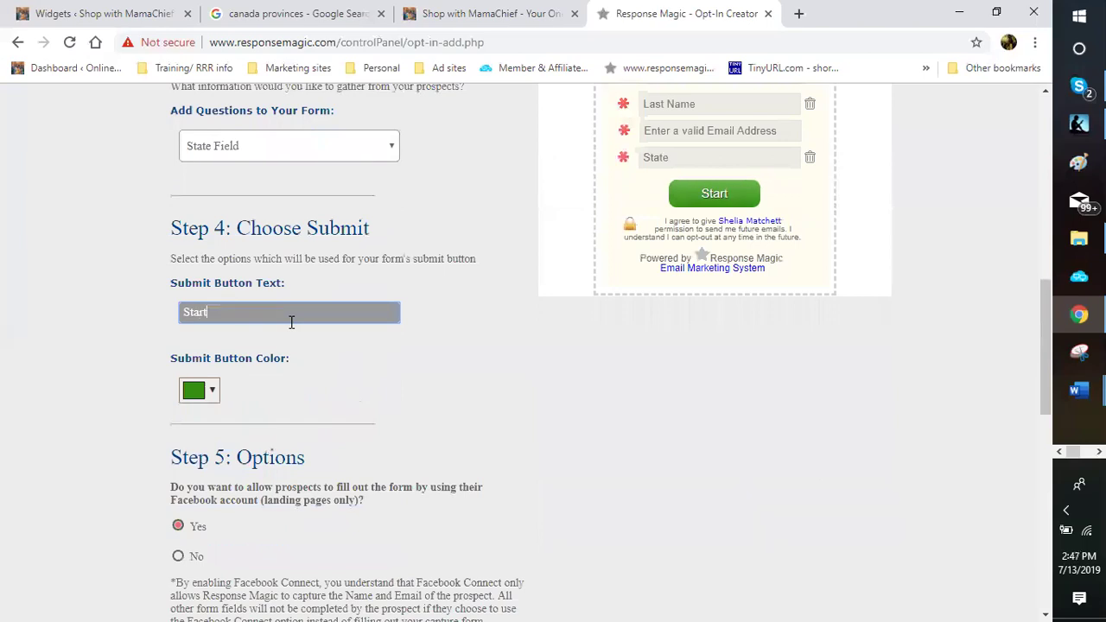
text(Today)
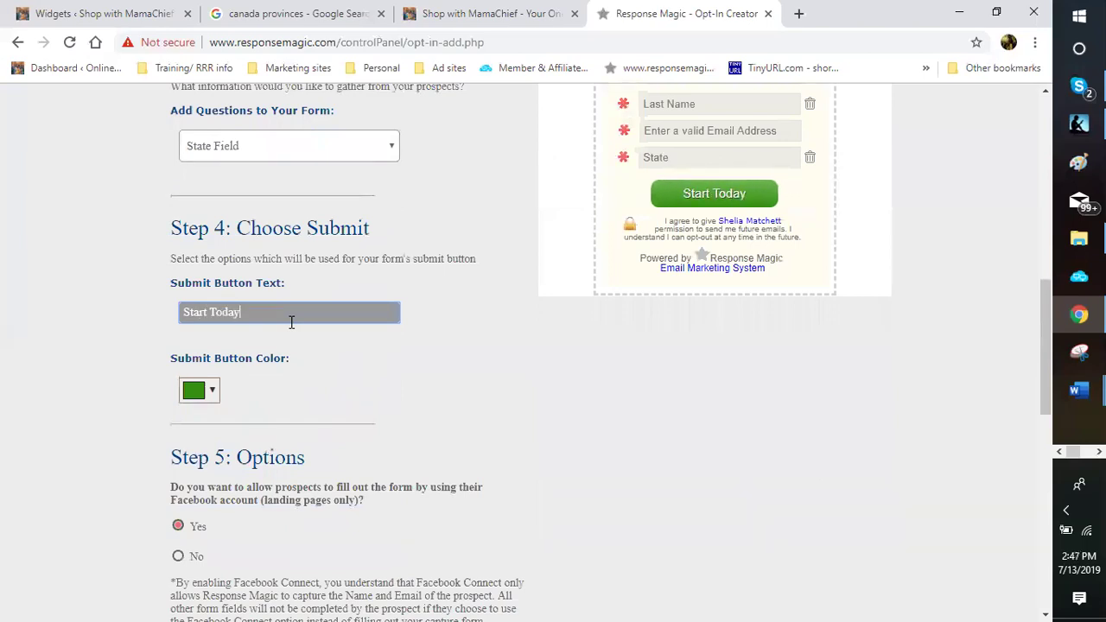
text(!!!)
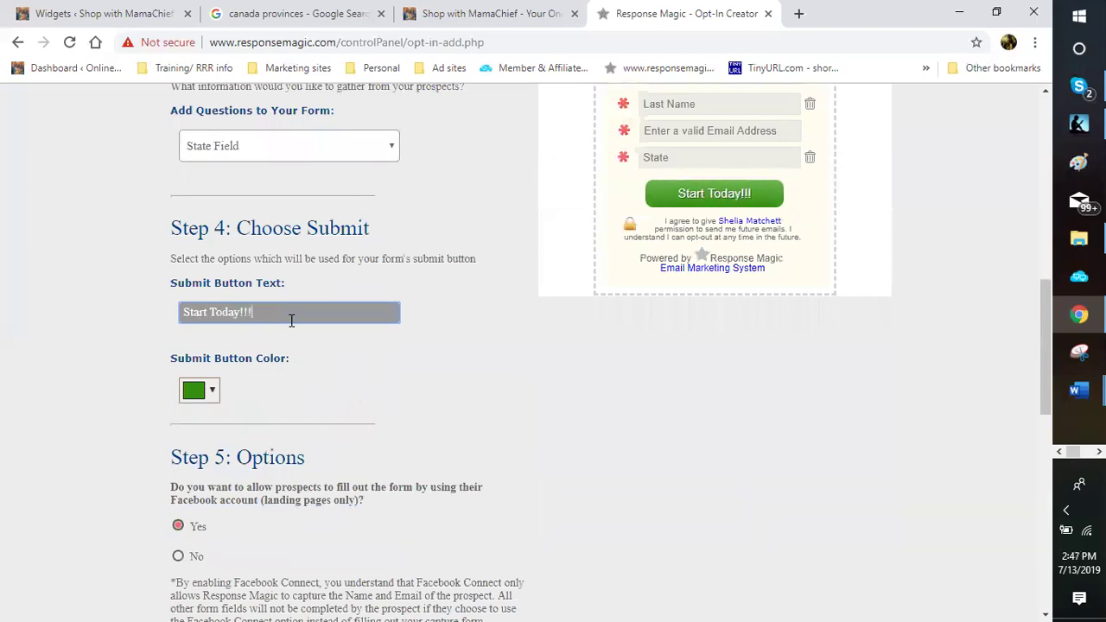
Set the submit button color to the dark magenta #8b126e.
click(214, 395)
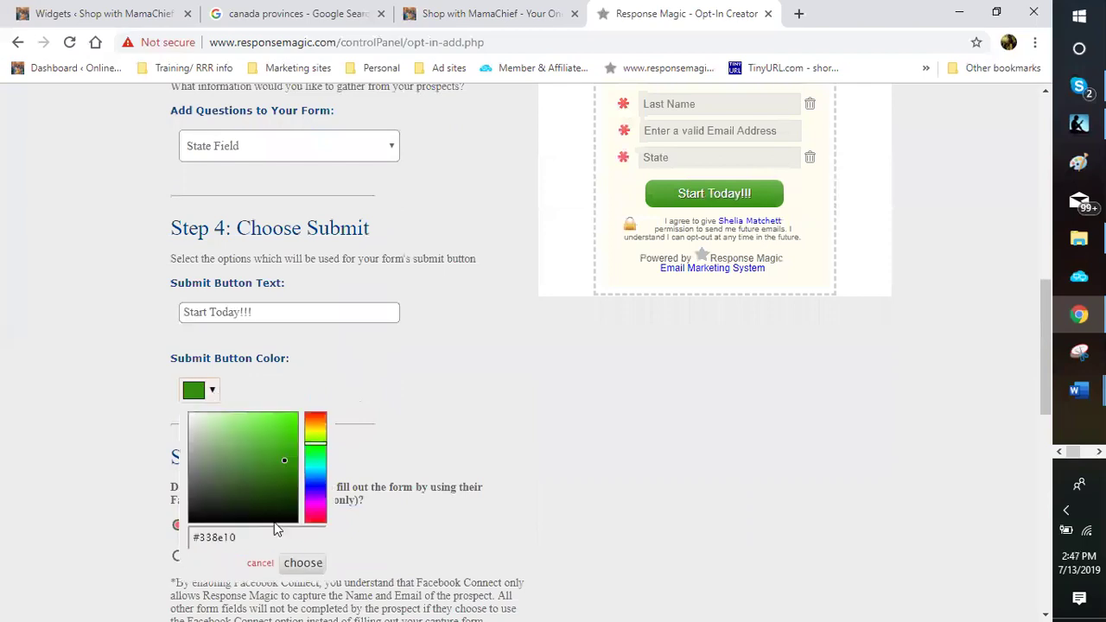
click(316, 508)
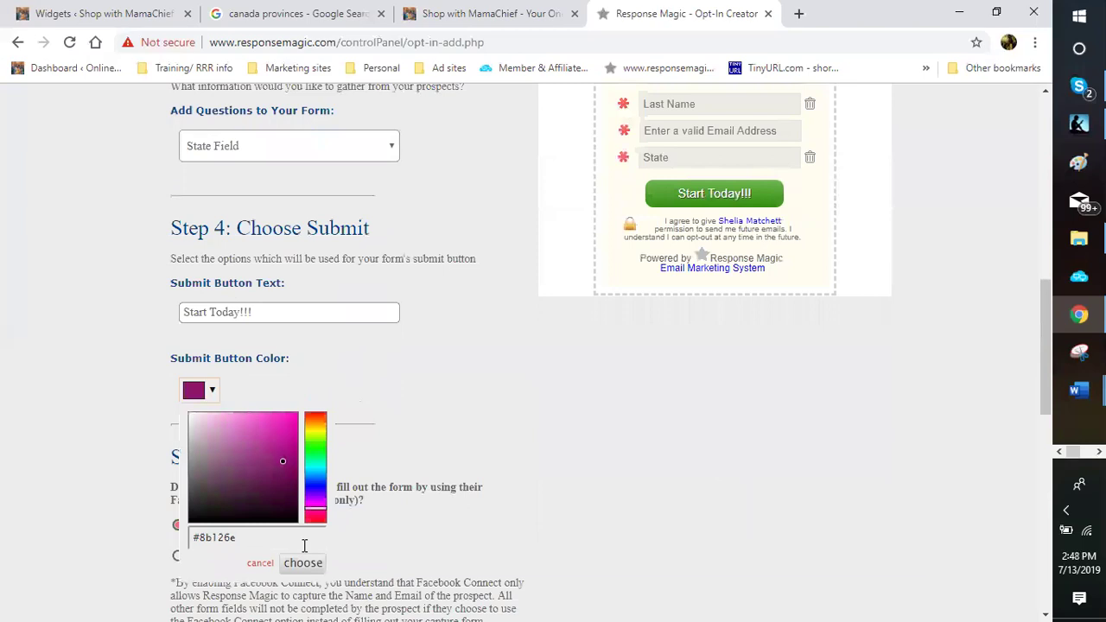
click(461, 407)
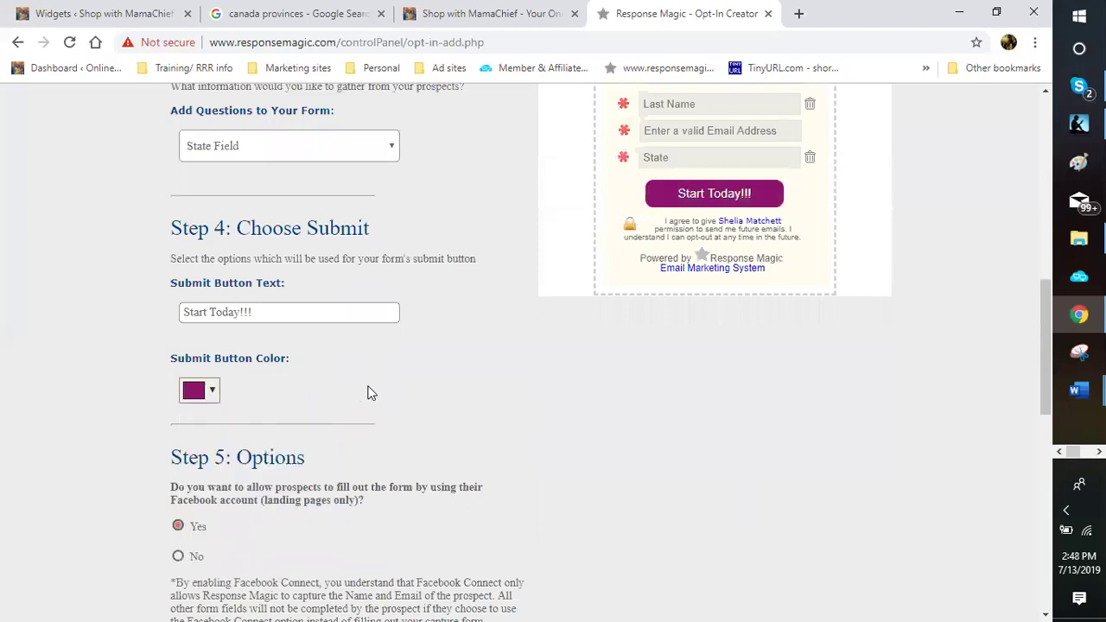
Disallow prospects from filling out the form with their Facebook account in the form options.
scroll(315, 381, down, 2)
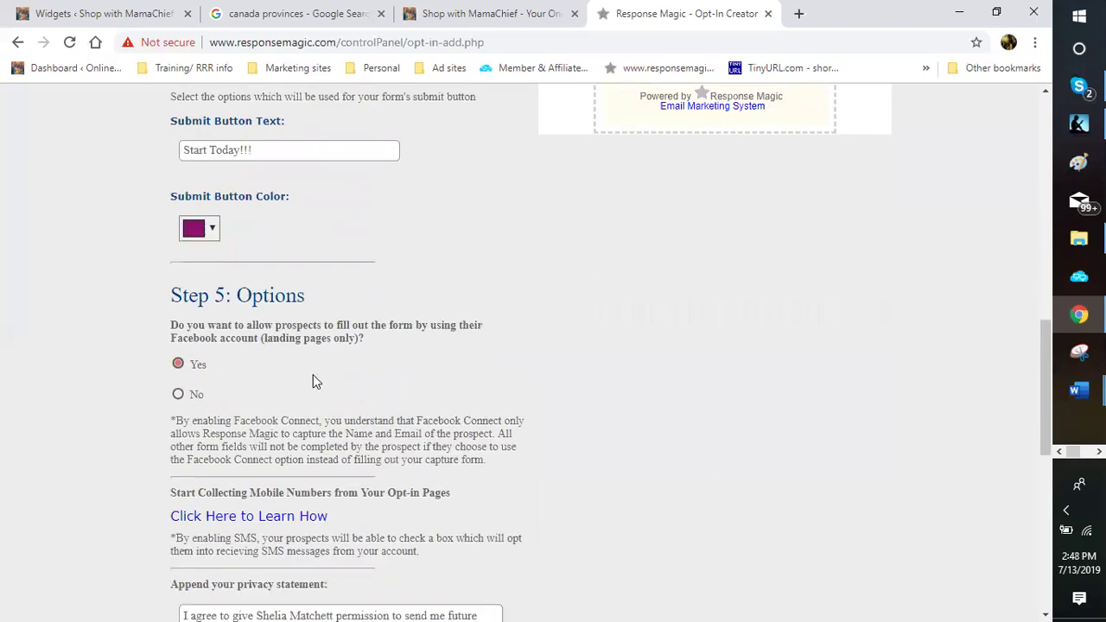
scroll(259, 328, down, 1)
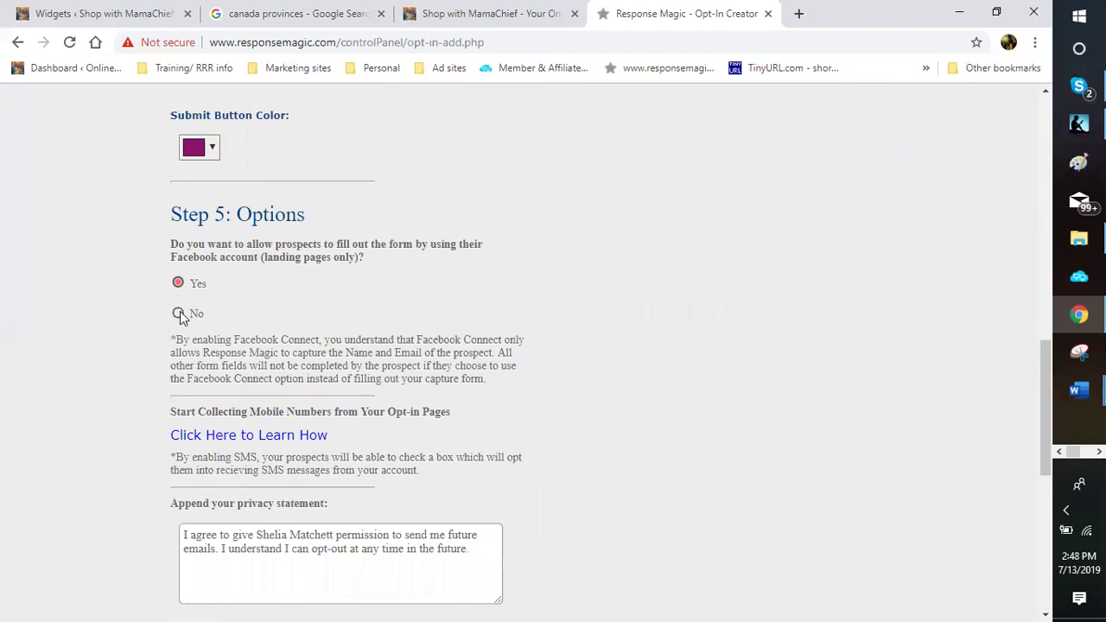
click(179, 313)
Keep the privacy statement as it is and turn on email notifications for every time someone fills out the form.
scroll(259, 289, down, 2)
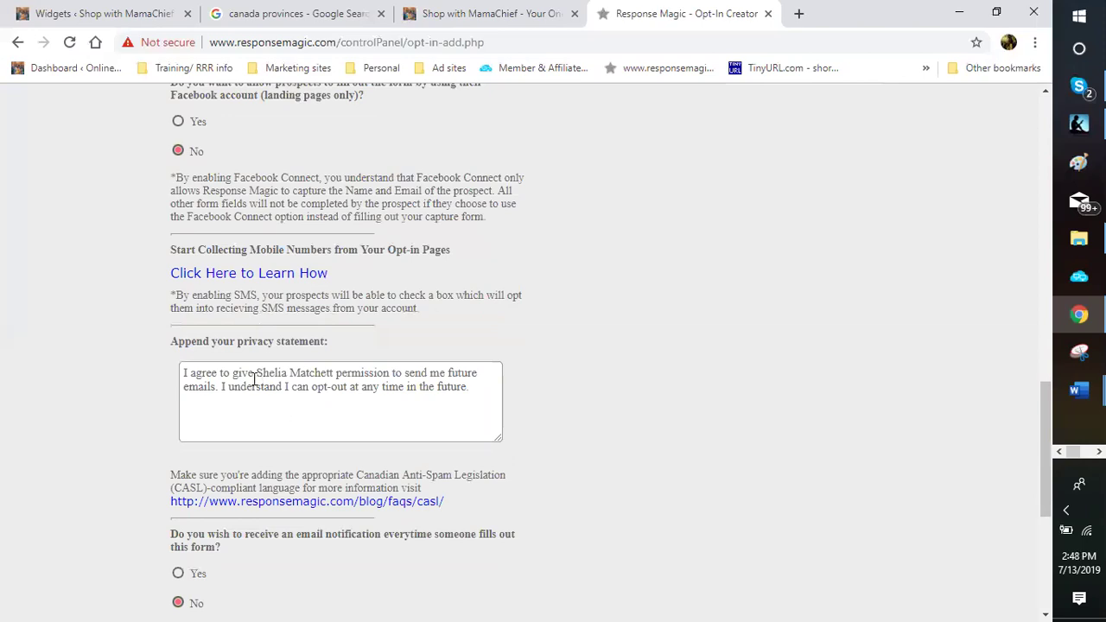
click(334, 375)
scroll(362, 402, down, 2)
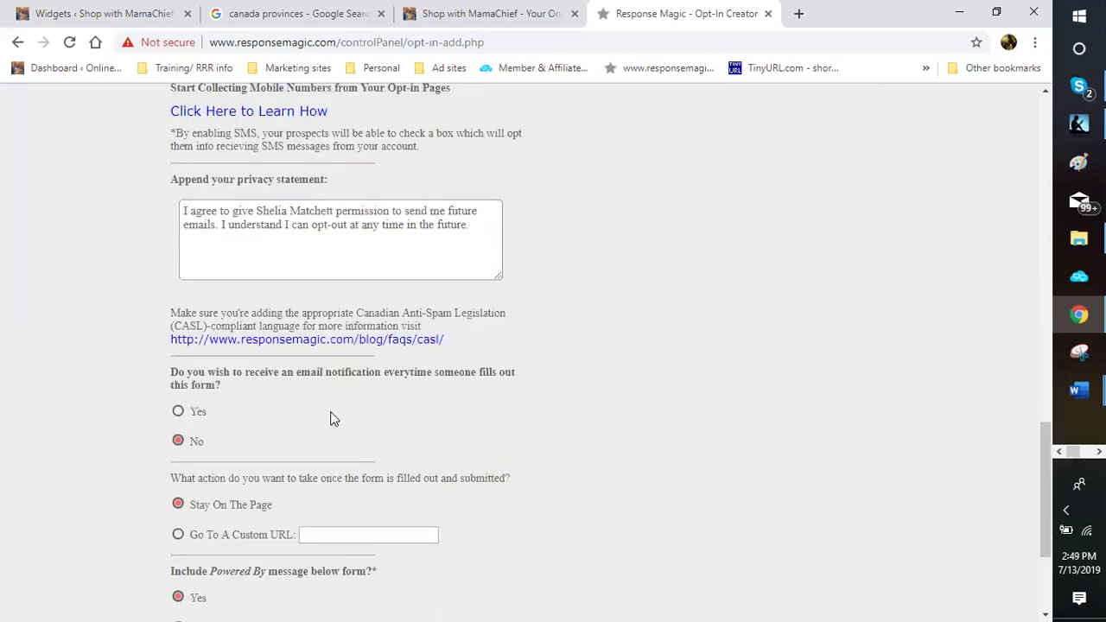
scroll(178, 285, down, 2)
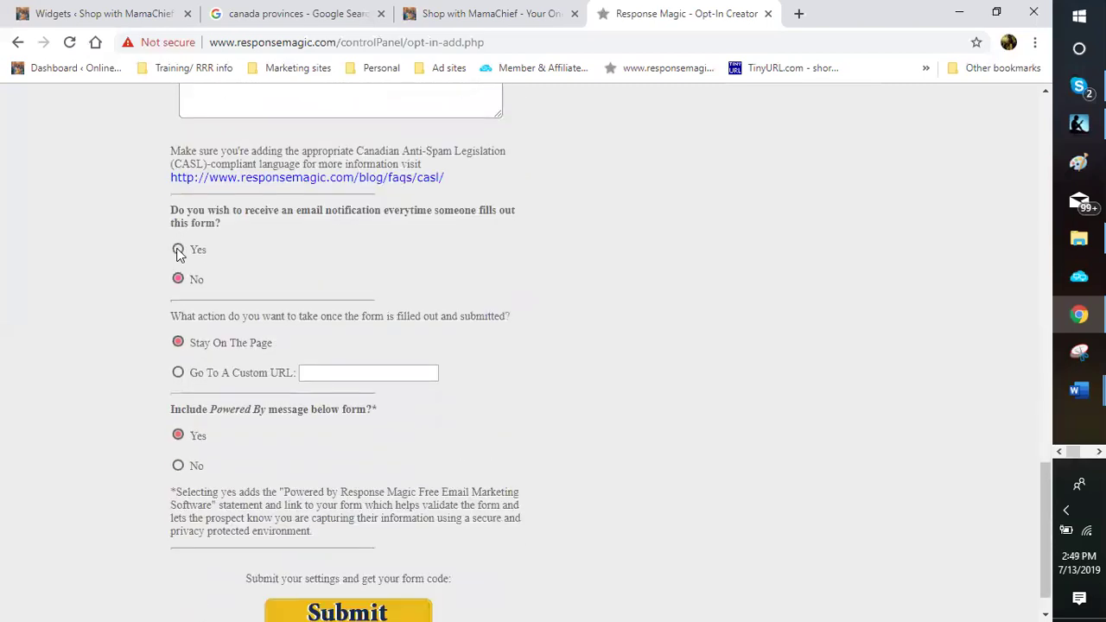
click(178, 250)
click(178, 374)
click(318, 380)
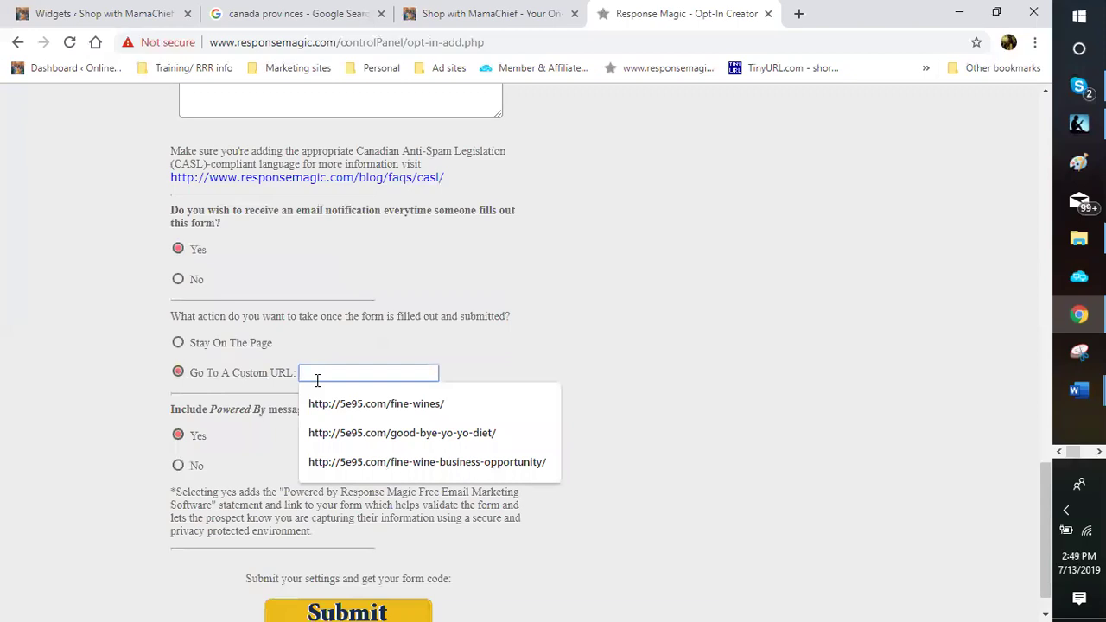
text(http)
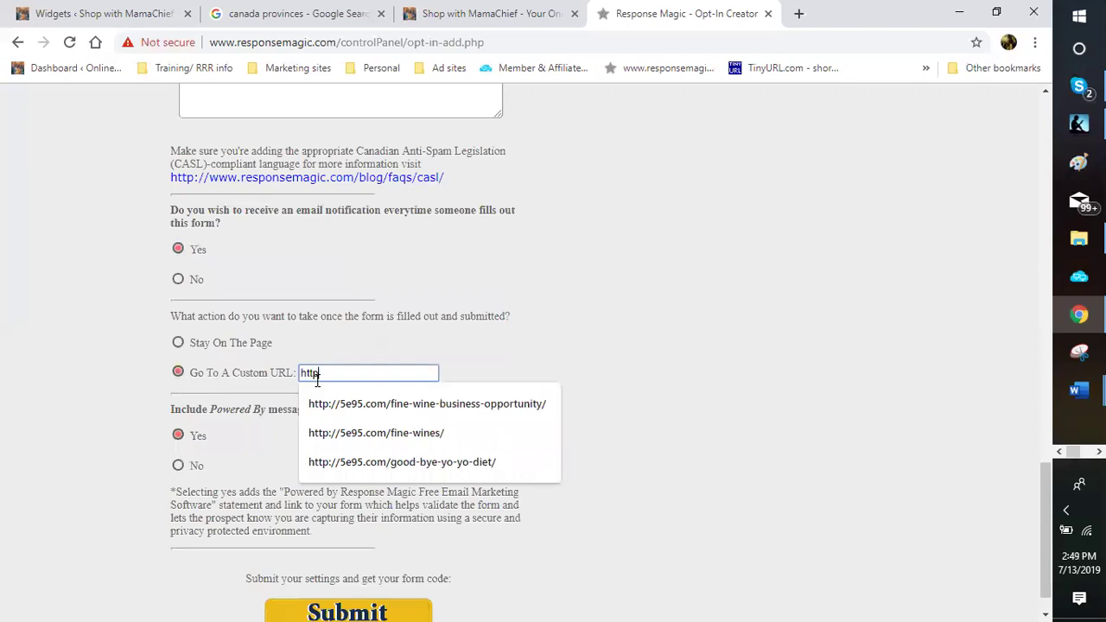
text(://e)
scroll(643, 317, up, 5)
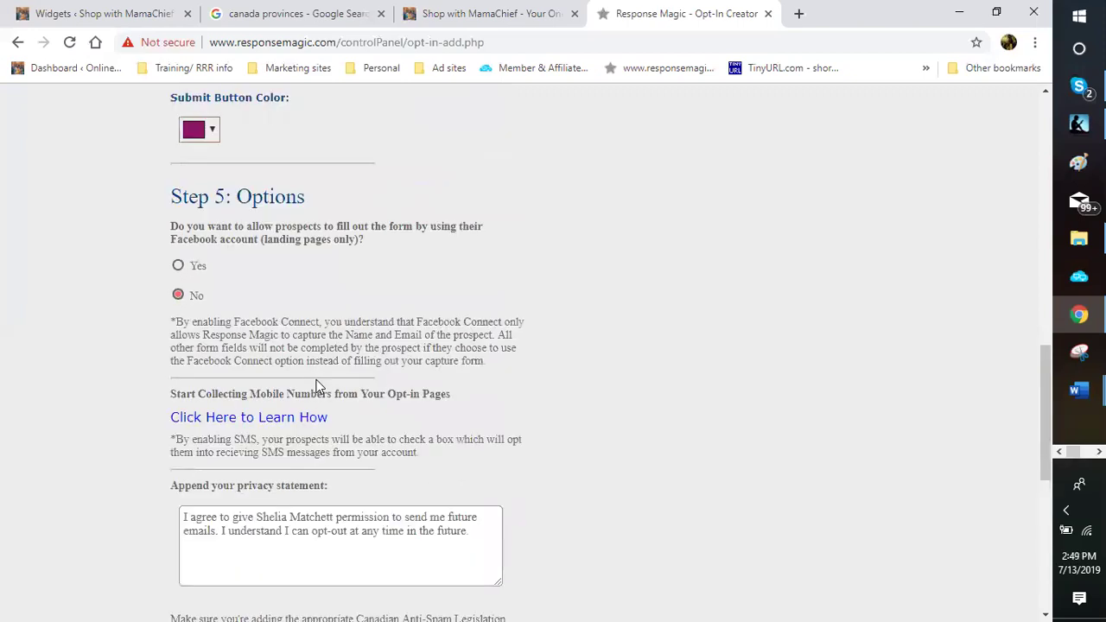
text(e)
scroll(345, 340, down, 3)
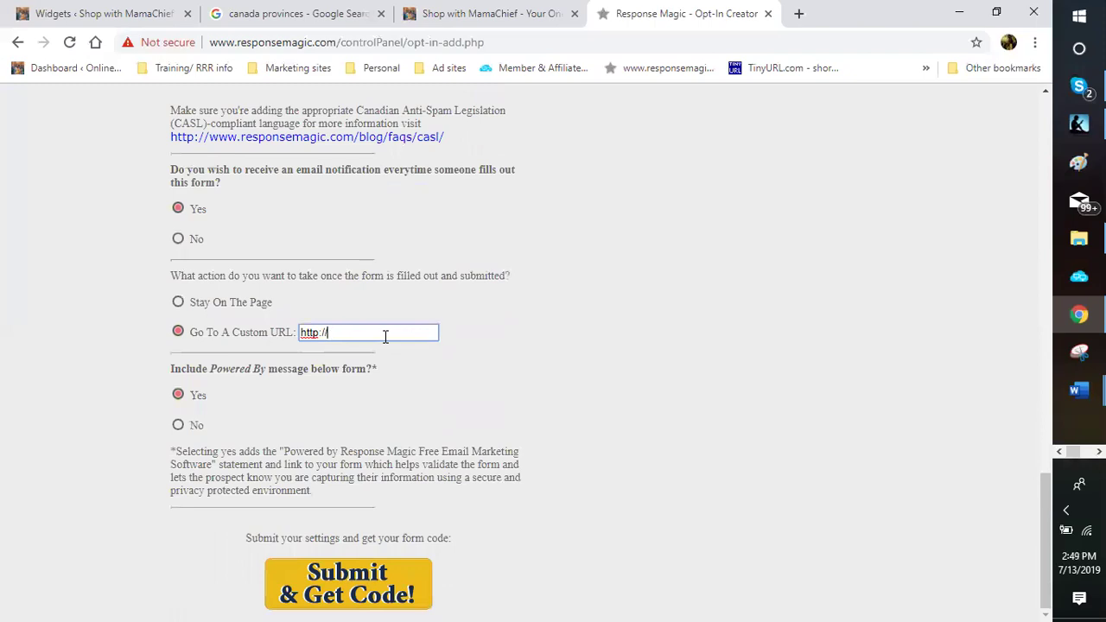
text(e)
scroll(386, 336, up, 3)
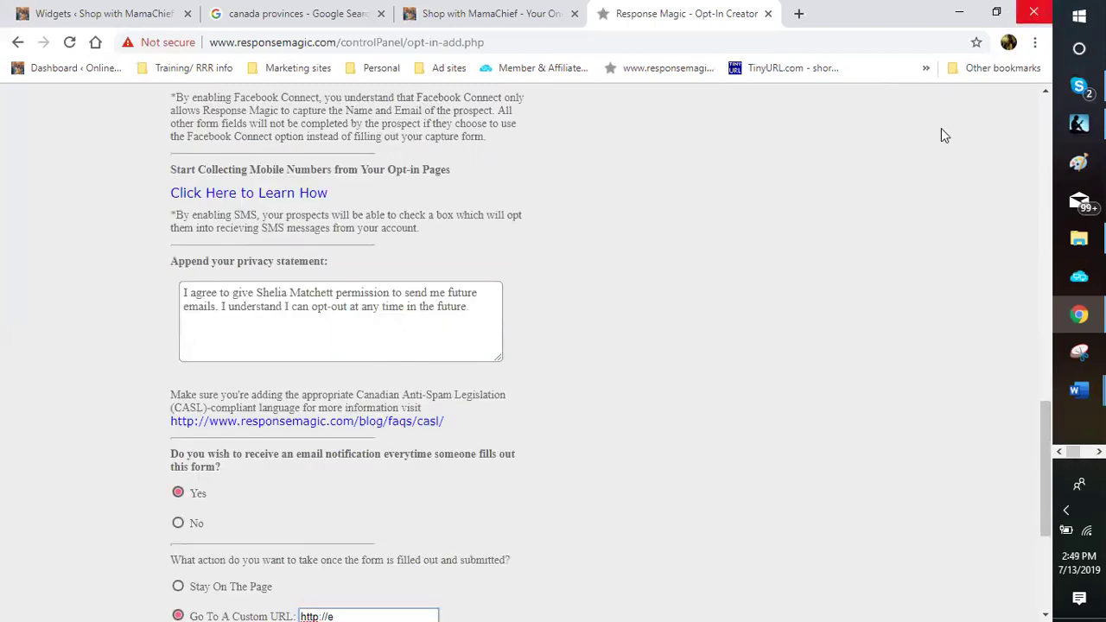
scroll(476, 341, down, 3)
scroll(374, 336, down, 1)
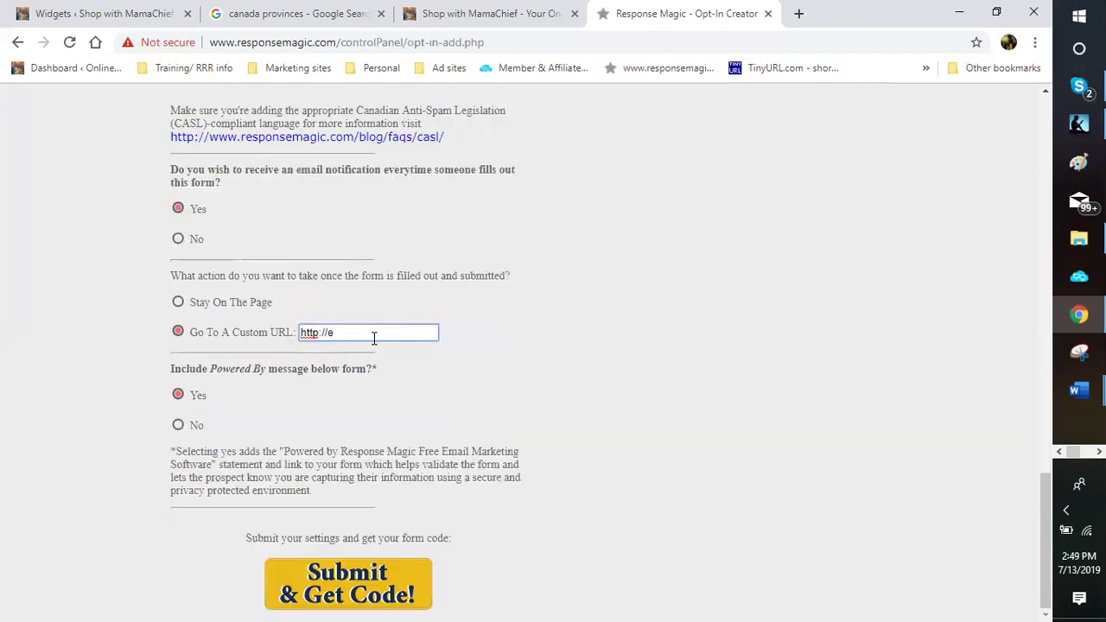
text(5e95.com)
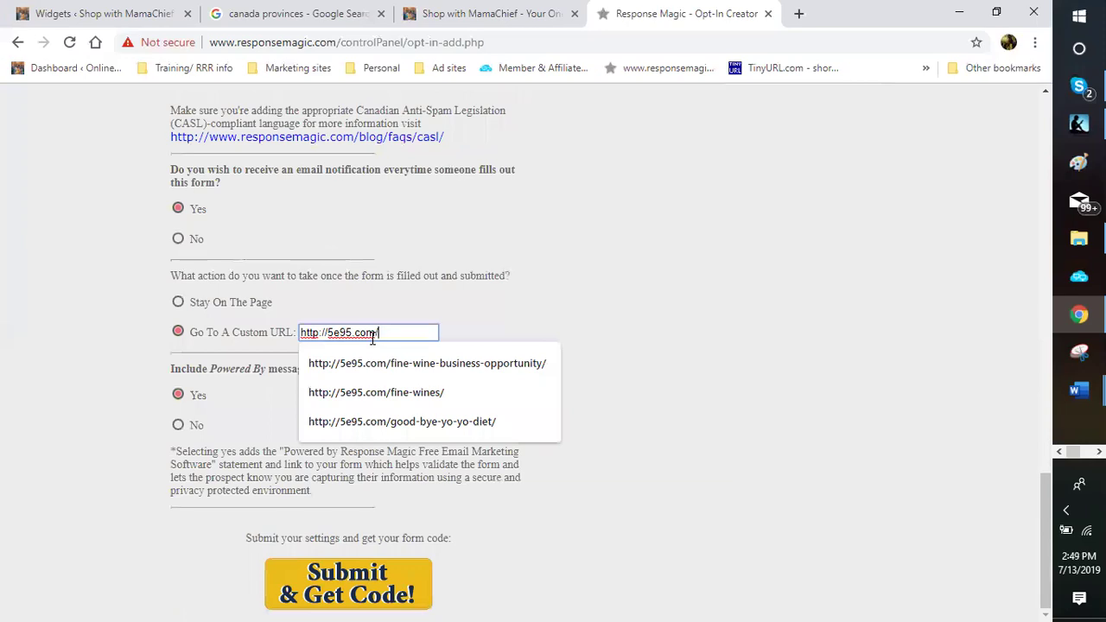
text(/)
click(474, 331)
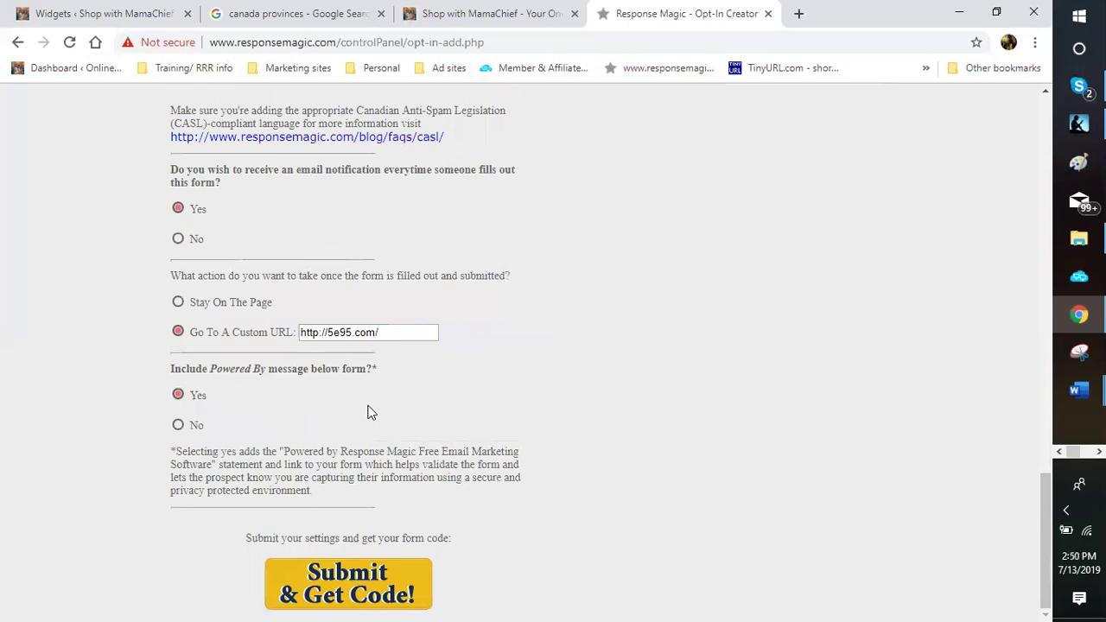
Review the form settings and preview, and submit them to get the opt-in form code.
scroll(424, 406, up, 6)
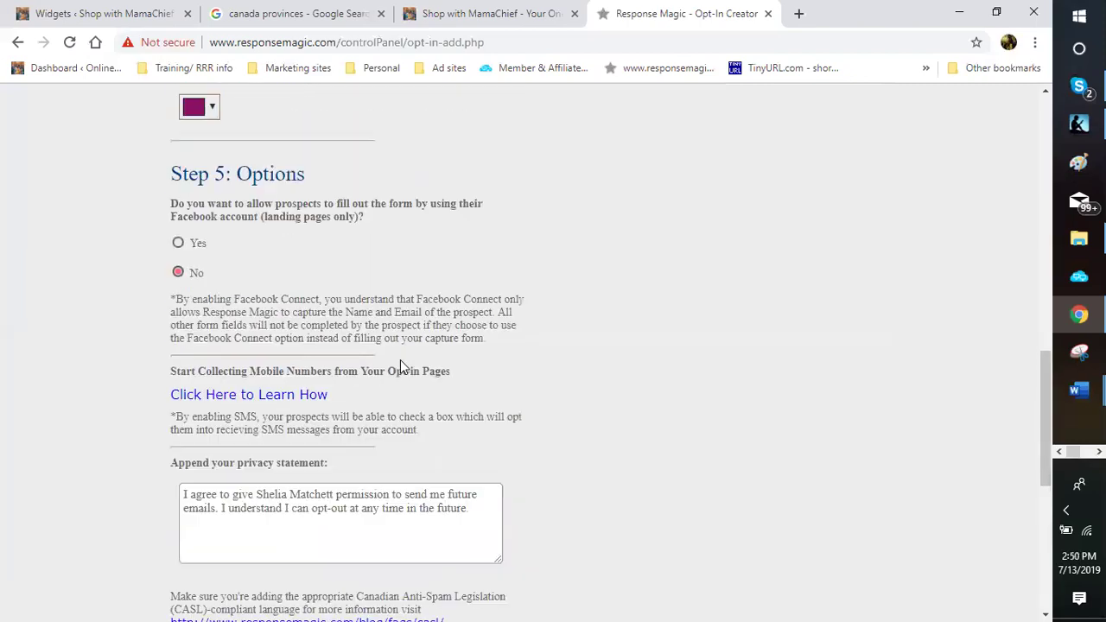
scroll(400, 361, up, 5)
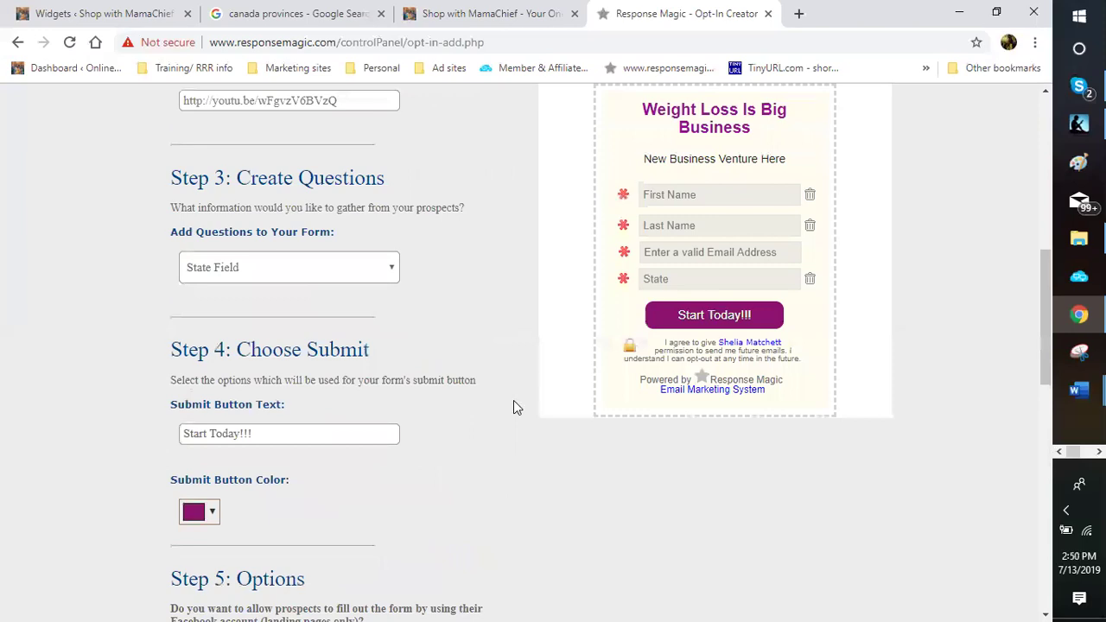
scroll(513, 399, up, 2)
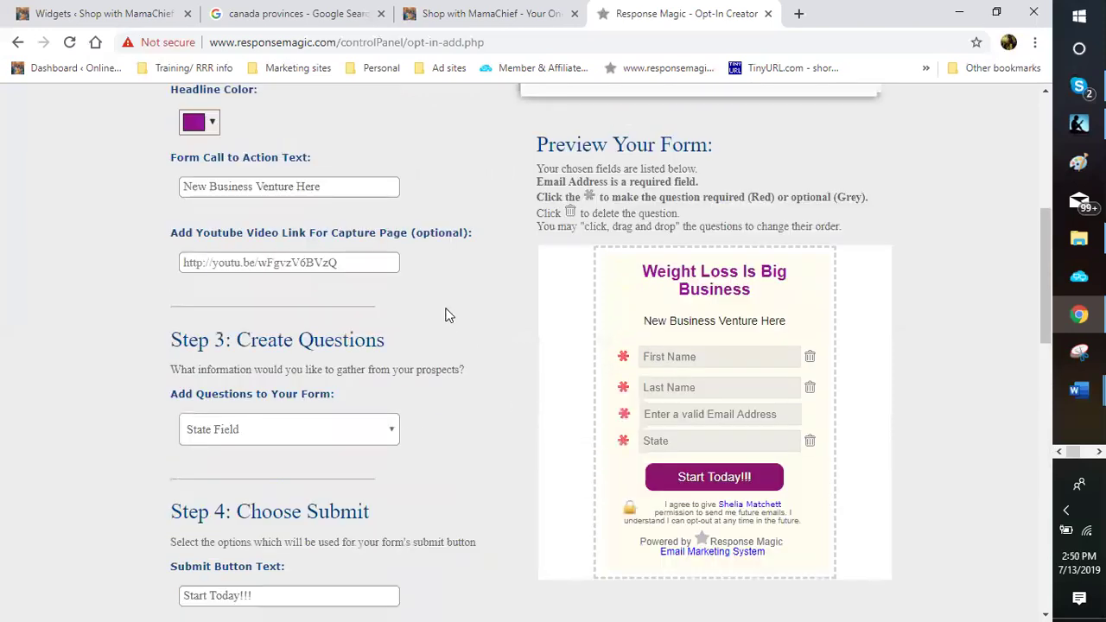
scroll(446, 313, up, 2)
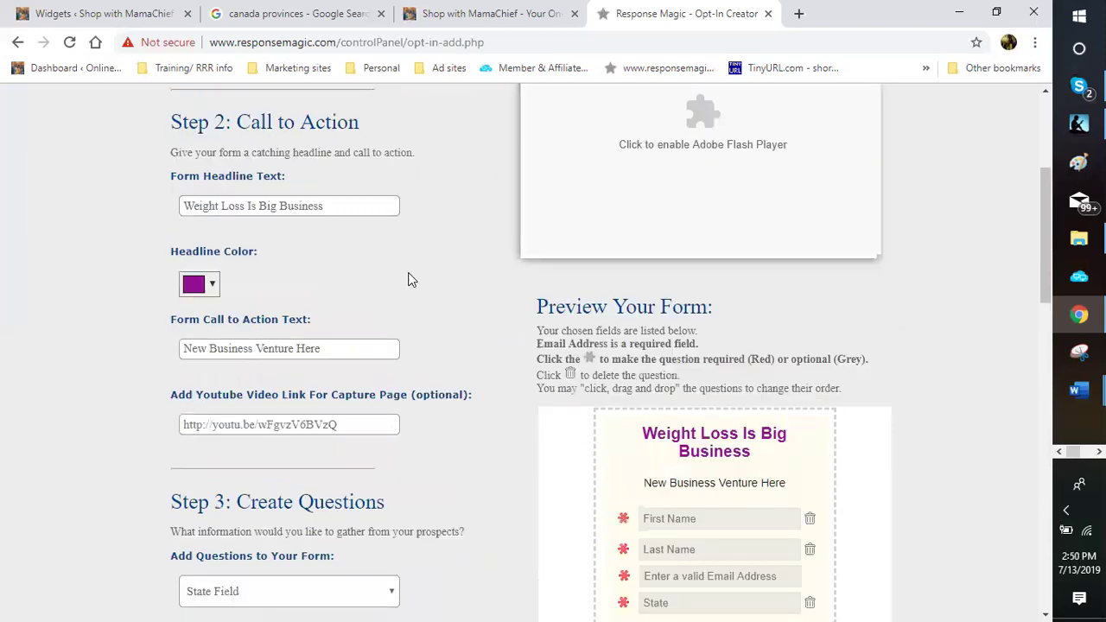
scroll(404, 289, down, 10)
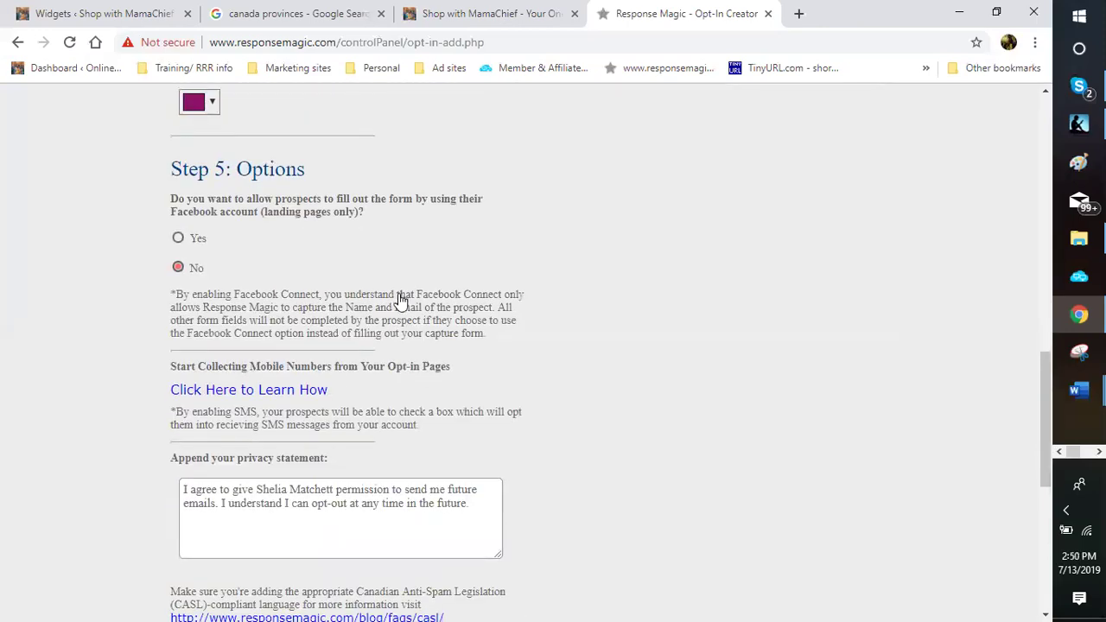
scroll(400, 298, down, 6)
key(Return)
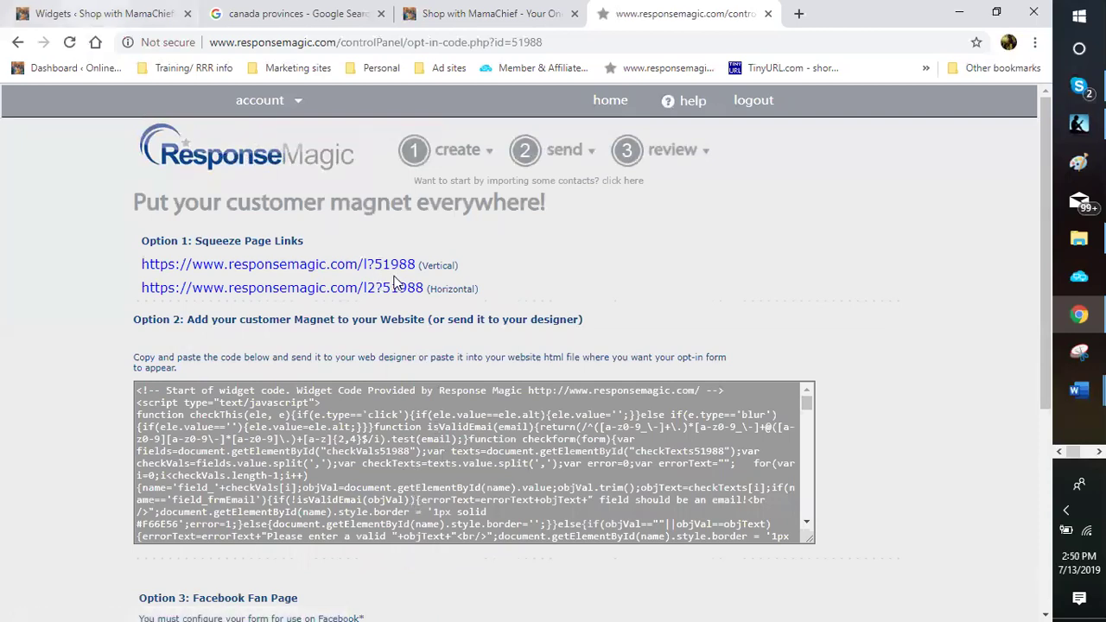
Switch to the site's WordPress Widgets page and open the sidebar choices for the available Text widget.
key(ctrl+1)
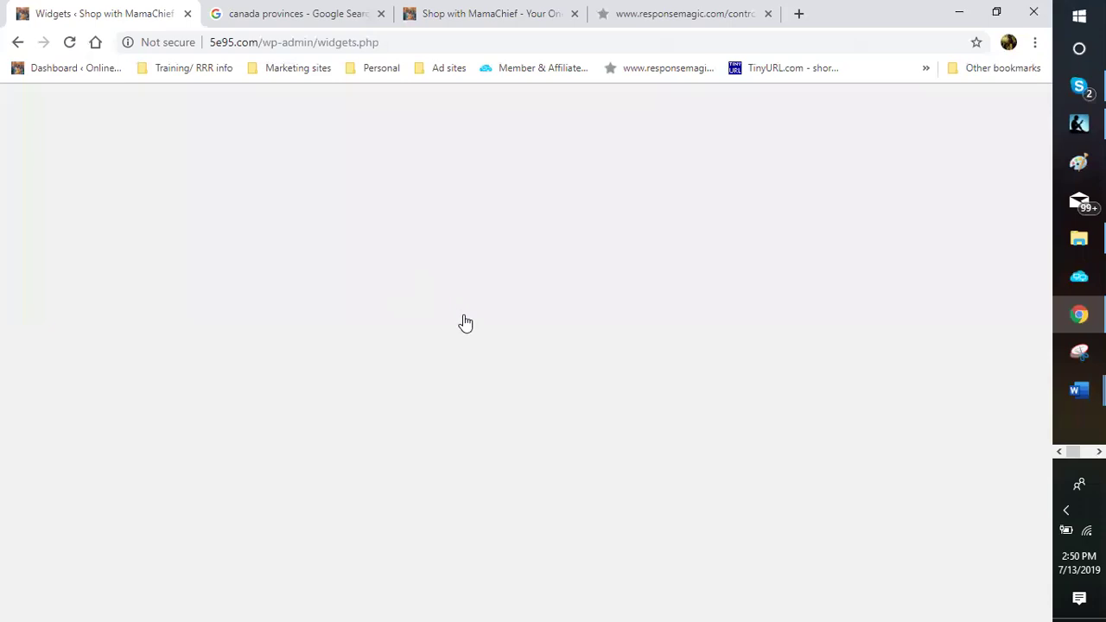
scroll(458, 325, down, 15)
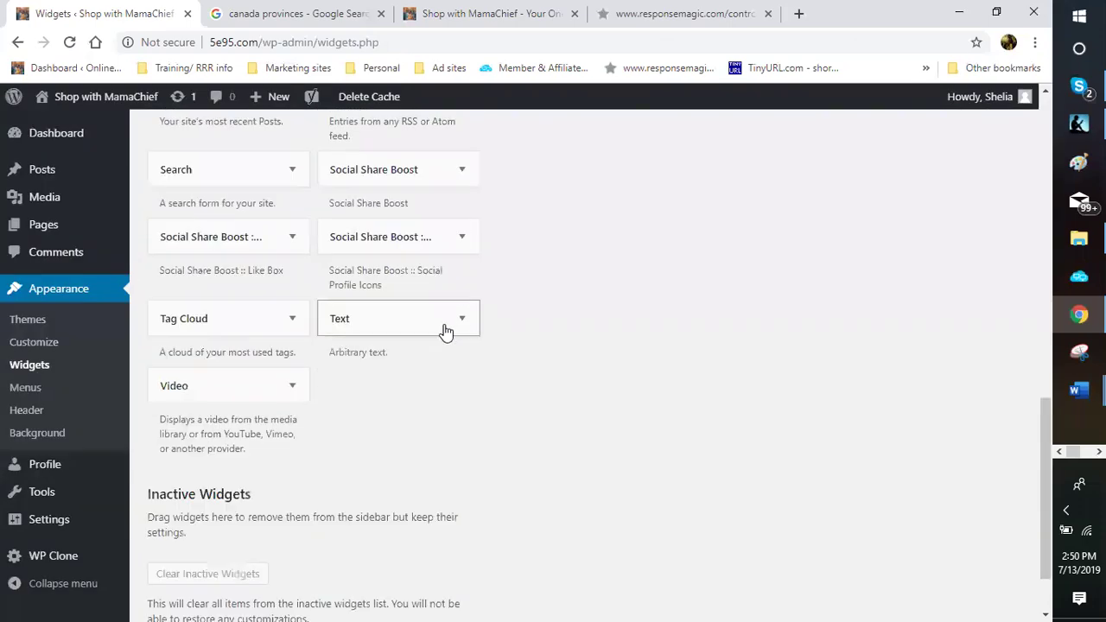
key(Tab)
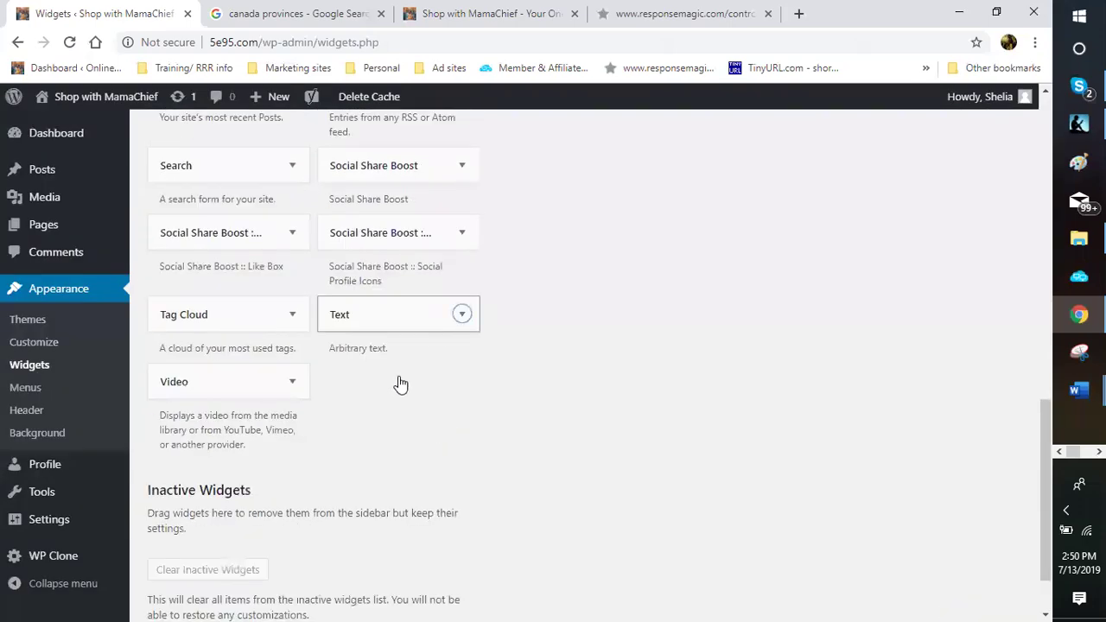
key(Return)
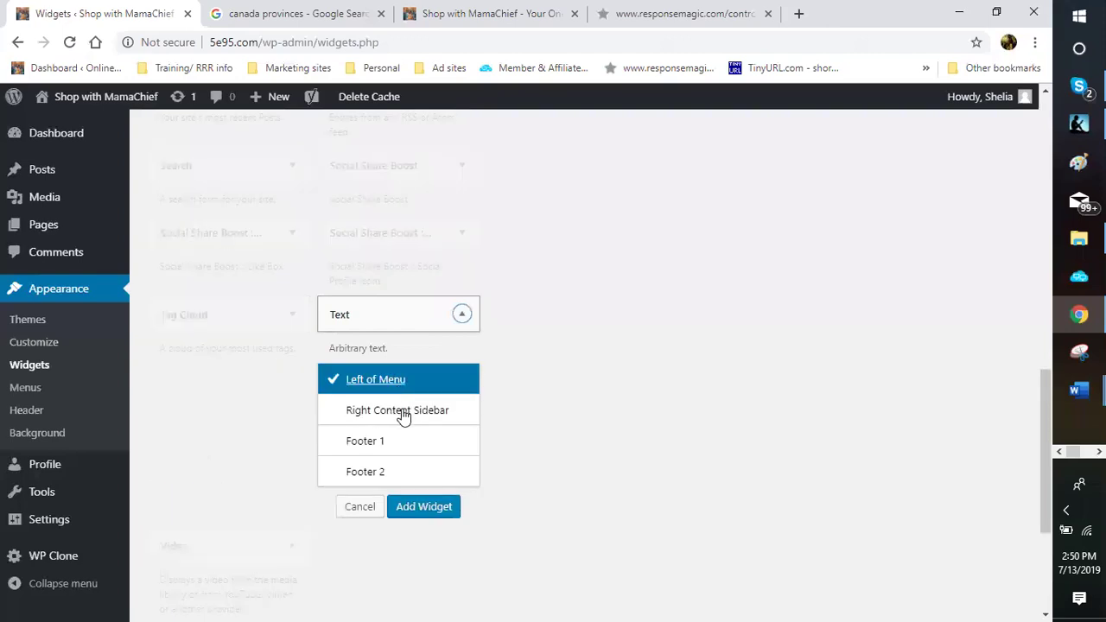
scroll(483, 420, up, 2)
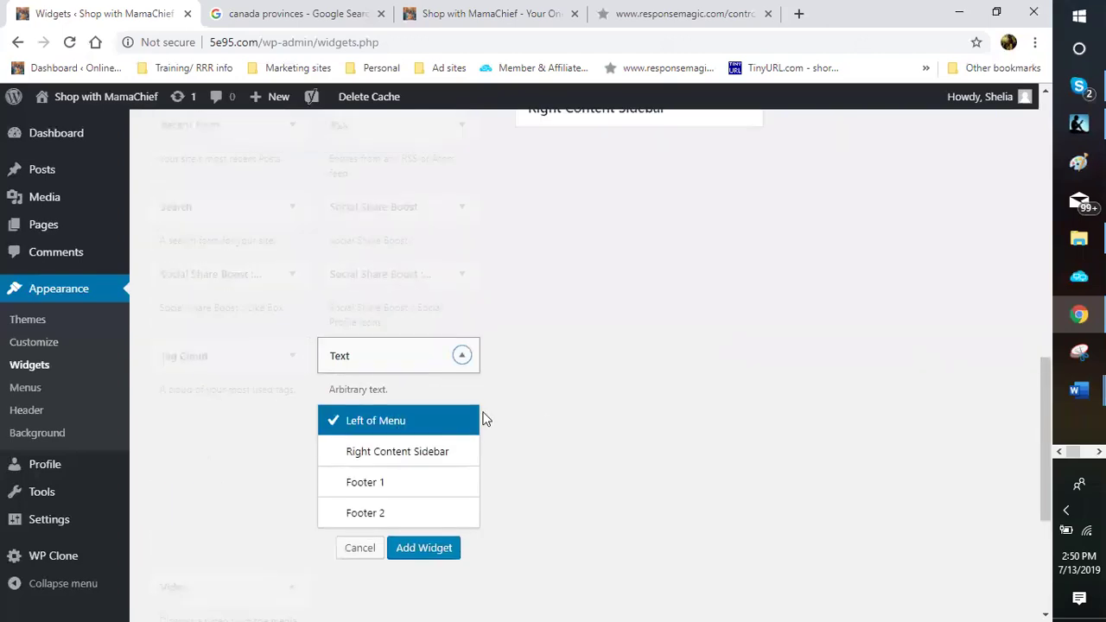
key(Return)
scroll(717, 414, up, 3)
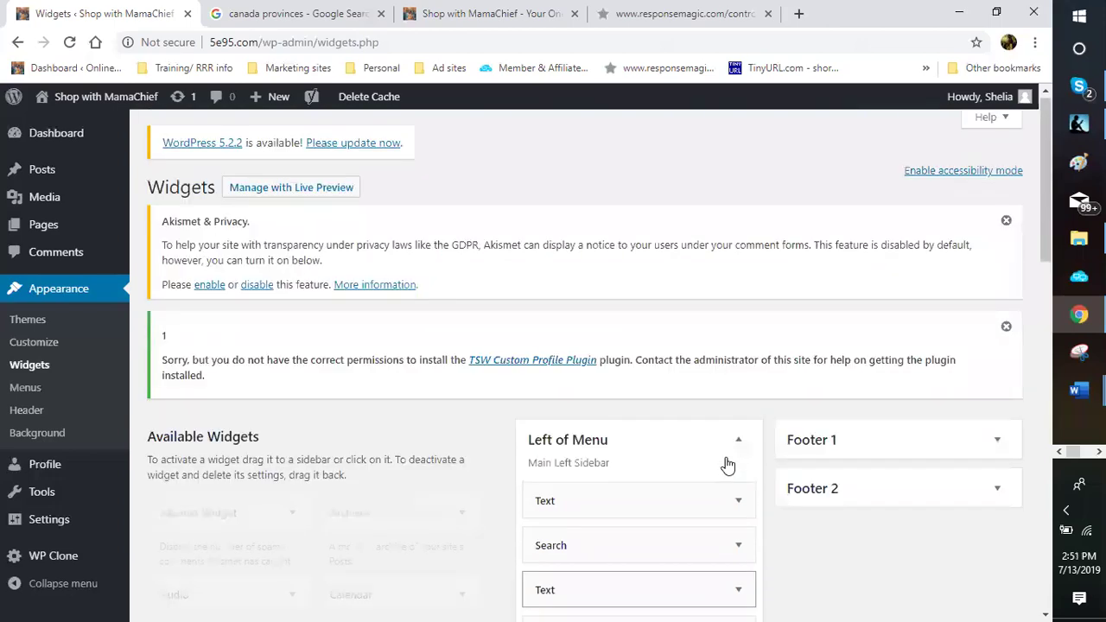
Expand the Text widget directly below Search in the Left of Menu sidebar.
scroll(695, 449, down, 2)
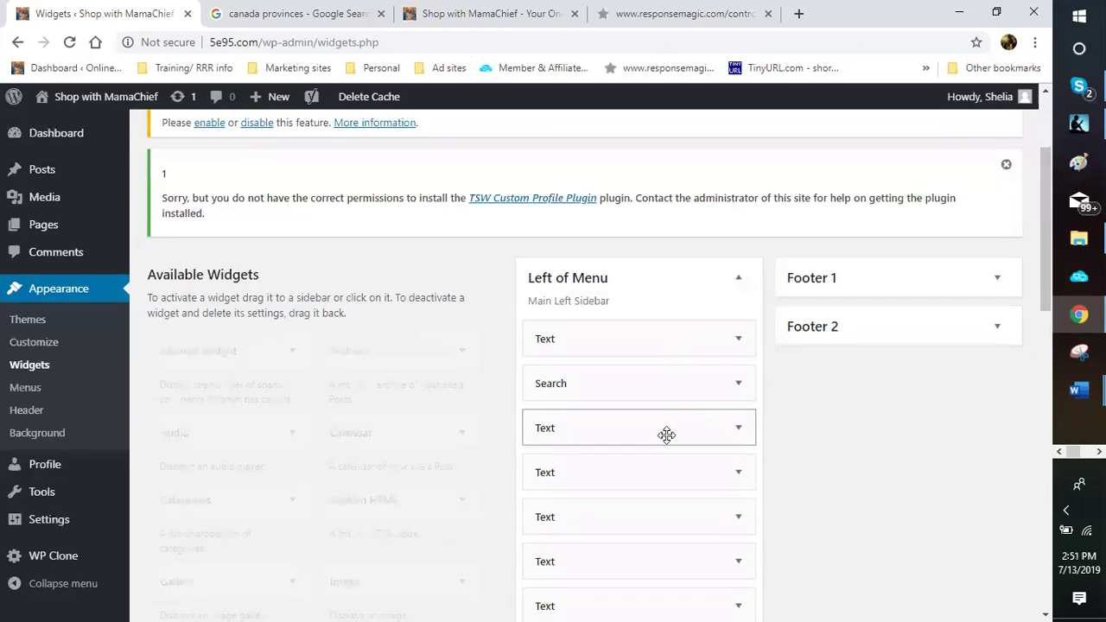
drag(664, 429, 665, 427)
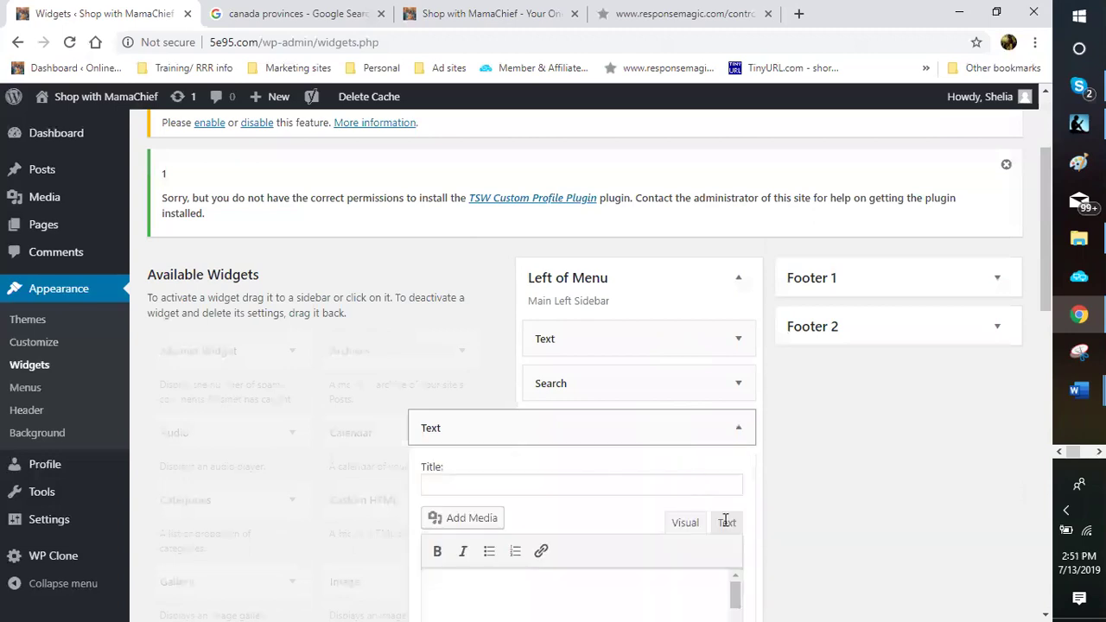
click(700, 429)
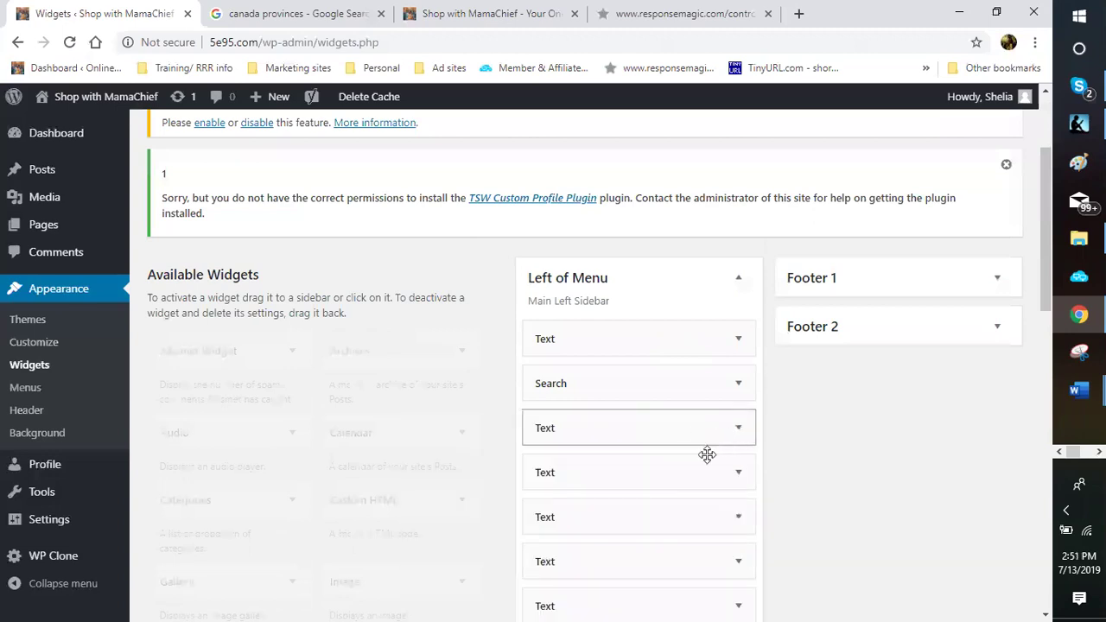
drag(736, 431, 732, 416)
click(732, 416)
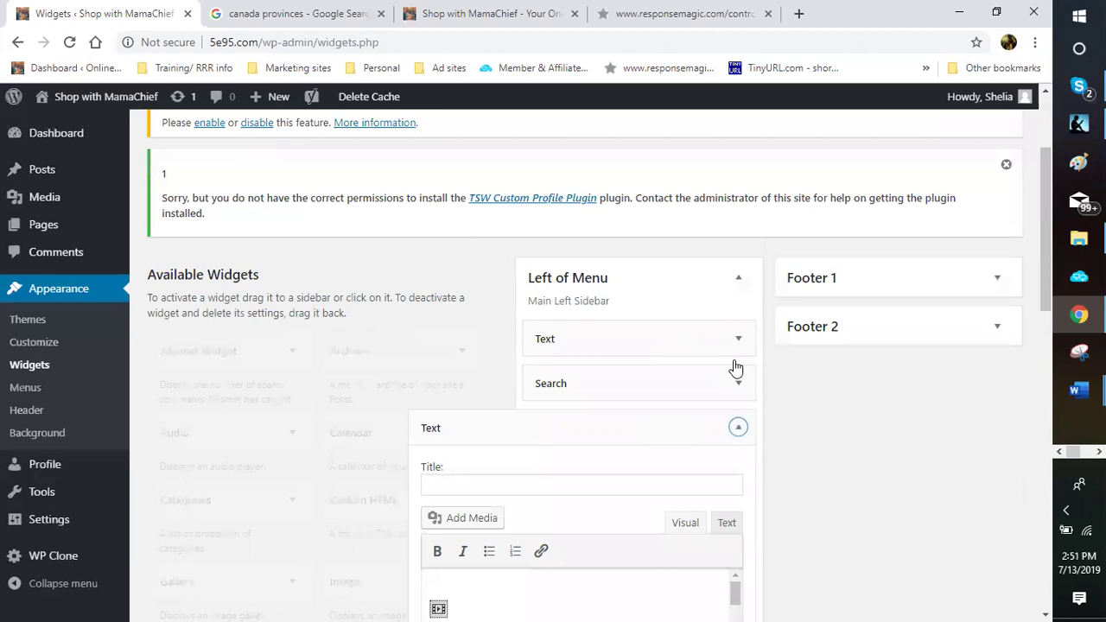
Show the expanded Text widget's content as code and look through its Response Magic form script.
scroll(734, 368, down, 1)
scroll(735, 367, down, 1)
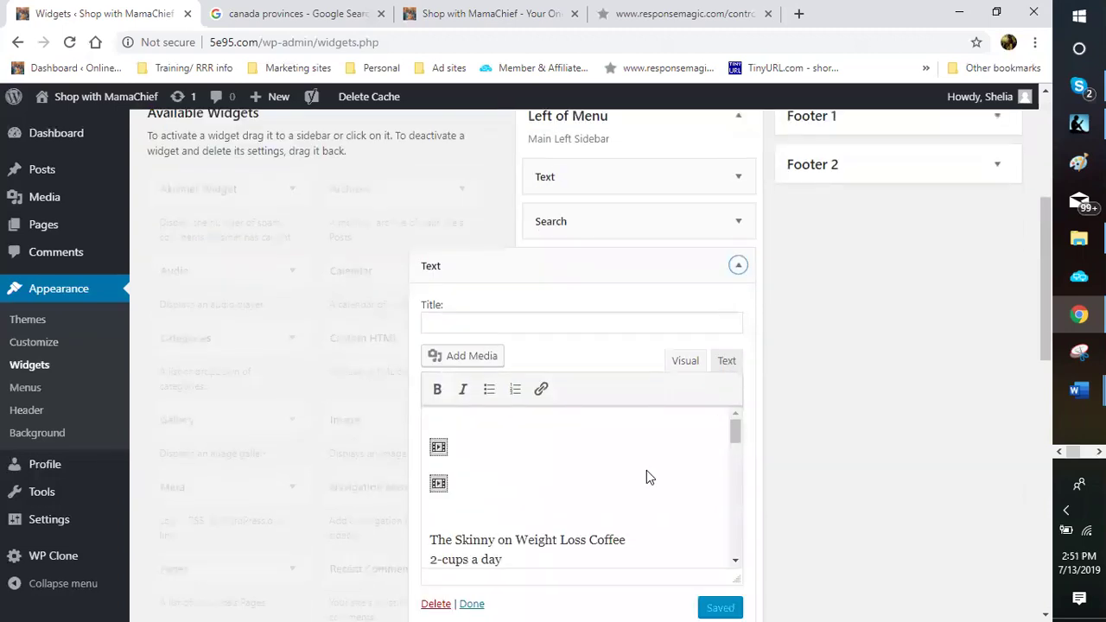
click(729, 460)
click(727, 360)
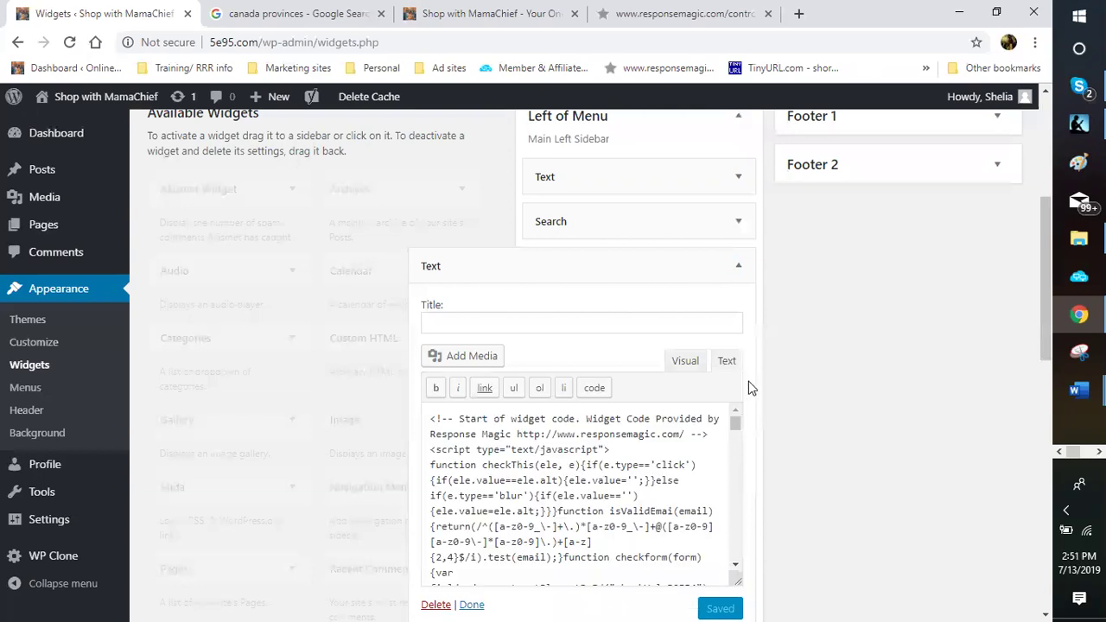
scroll(728, 289, down, 3)
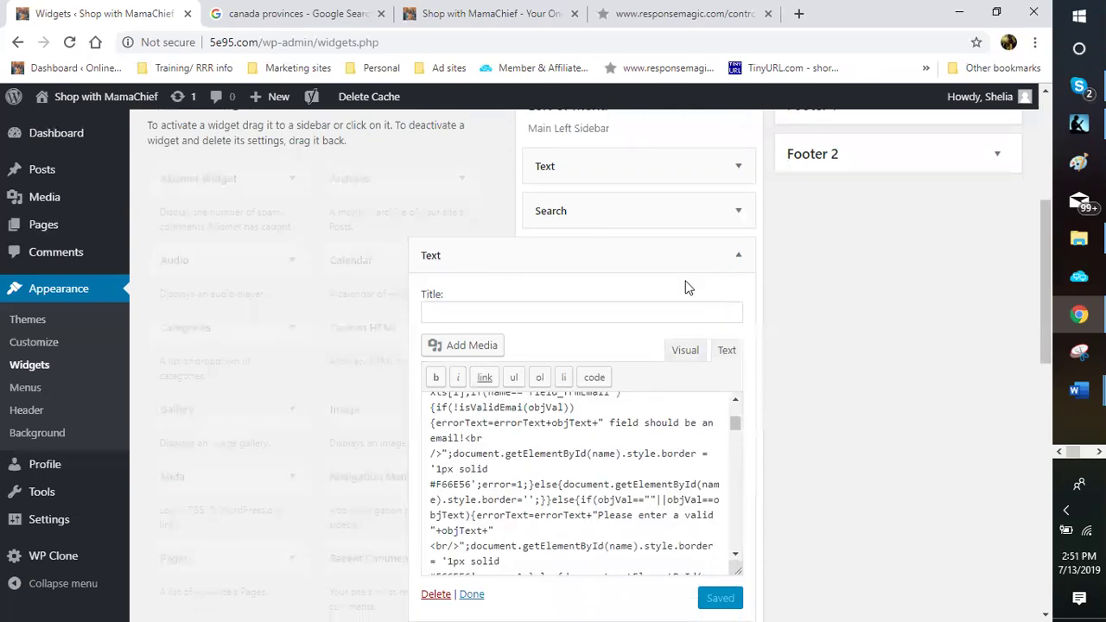
Collapse the expanded Text widget below Search and switch to the Response Magic opt-in code page.
scroll(444, 303, down, 4)
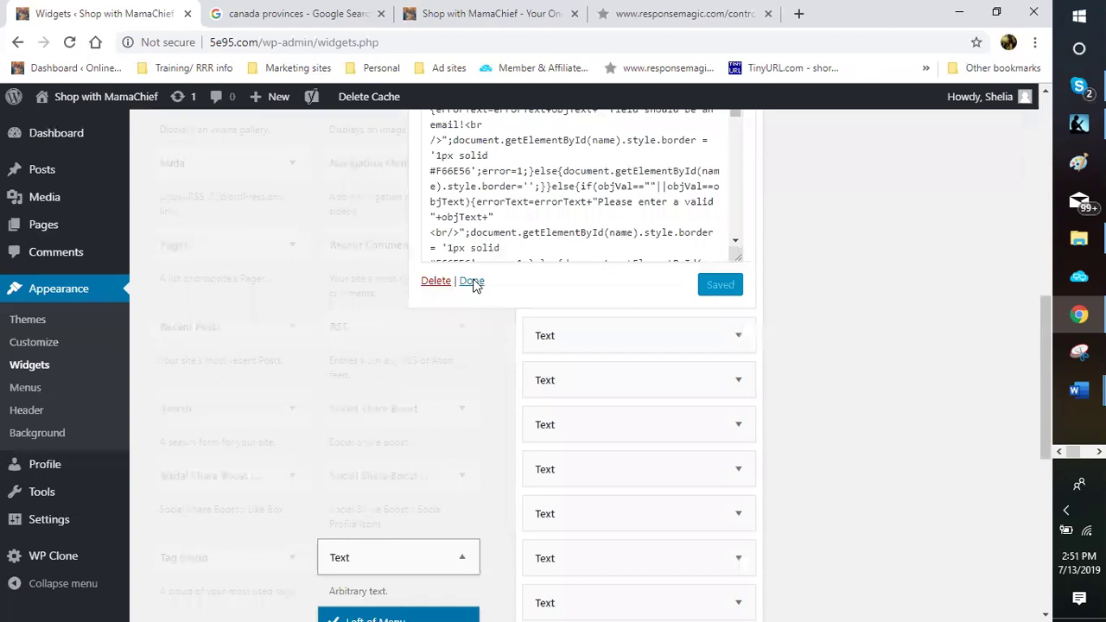
click(472, 281)
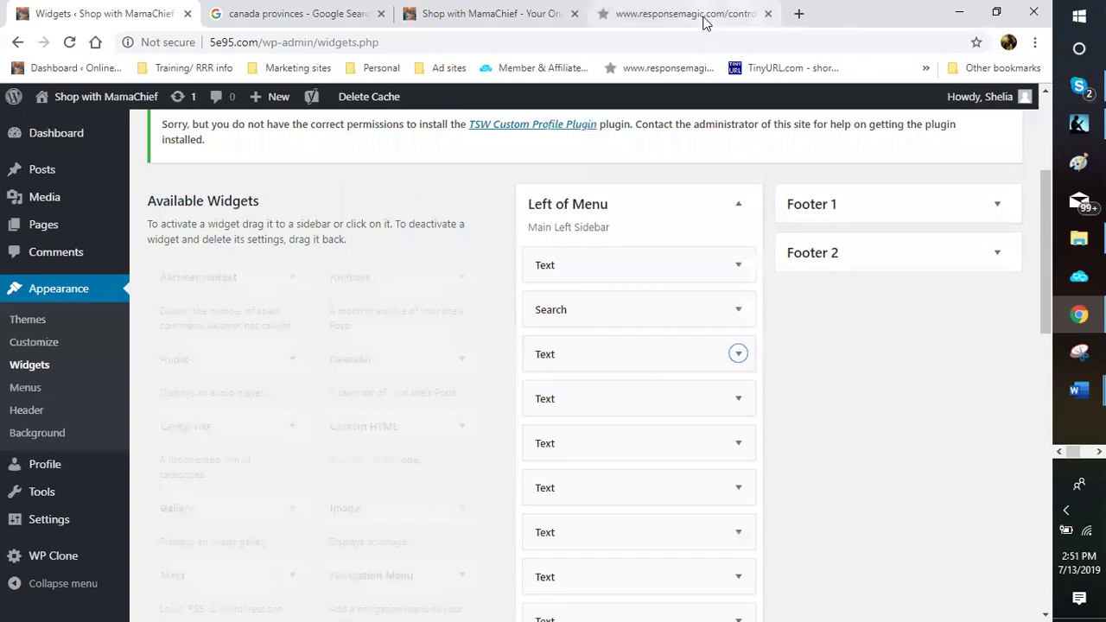
click(661, 28)
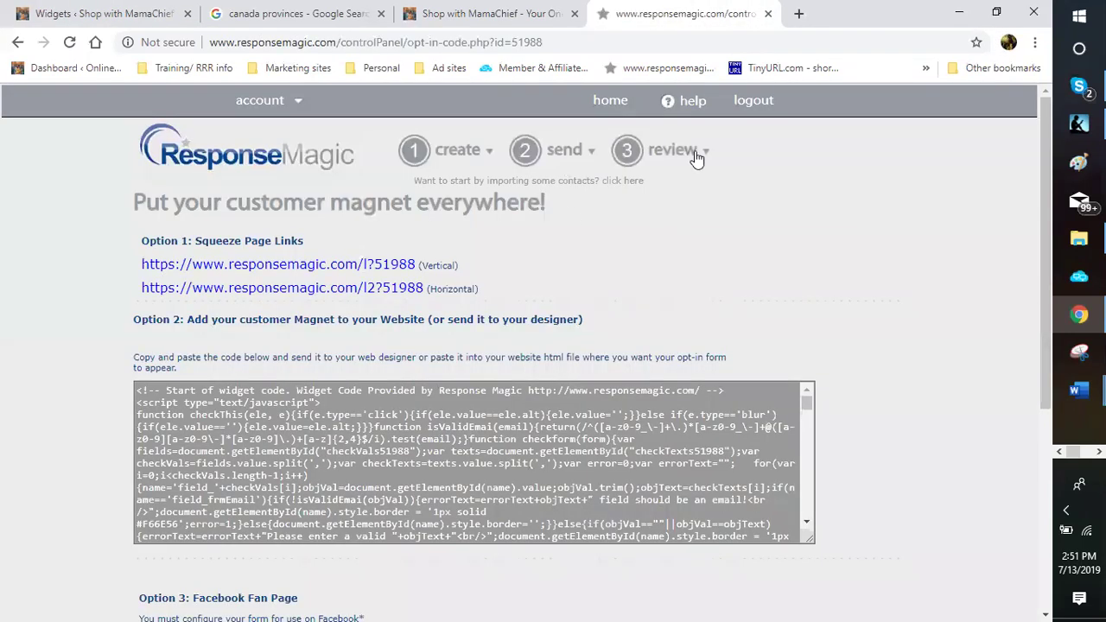
Open the saved Customer Magnets and view the horizontal squeeze page of The Skinny on Weight Loss Coffee form.
mouse_move(697, 157)
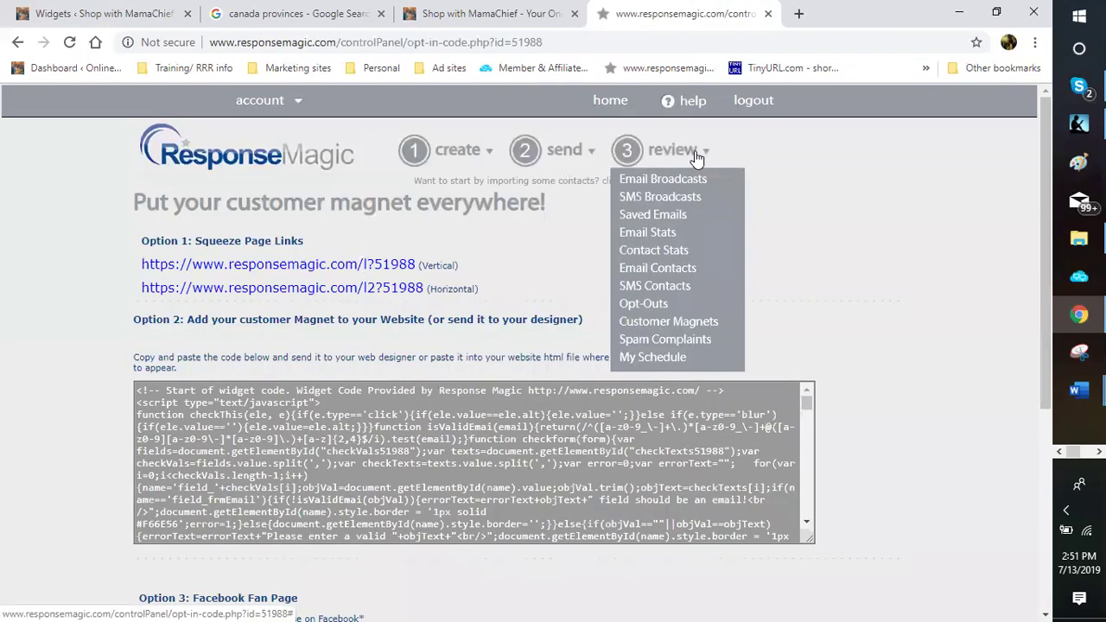
click(643, 328)
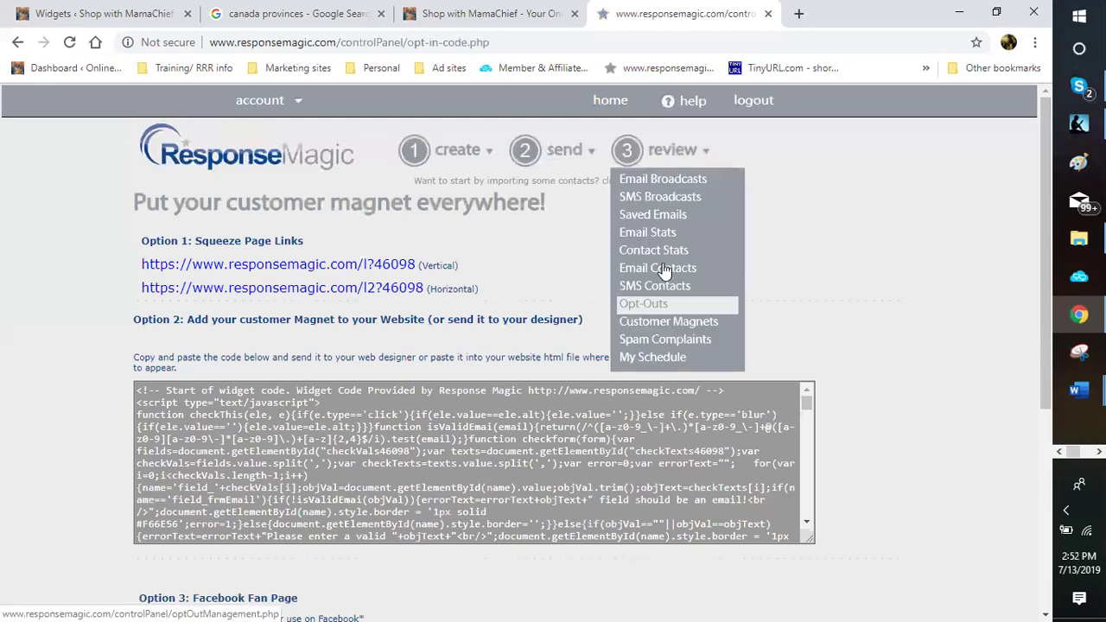
click(665, 334)
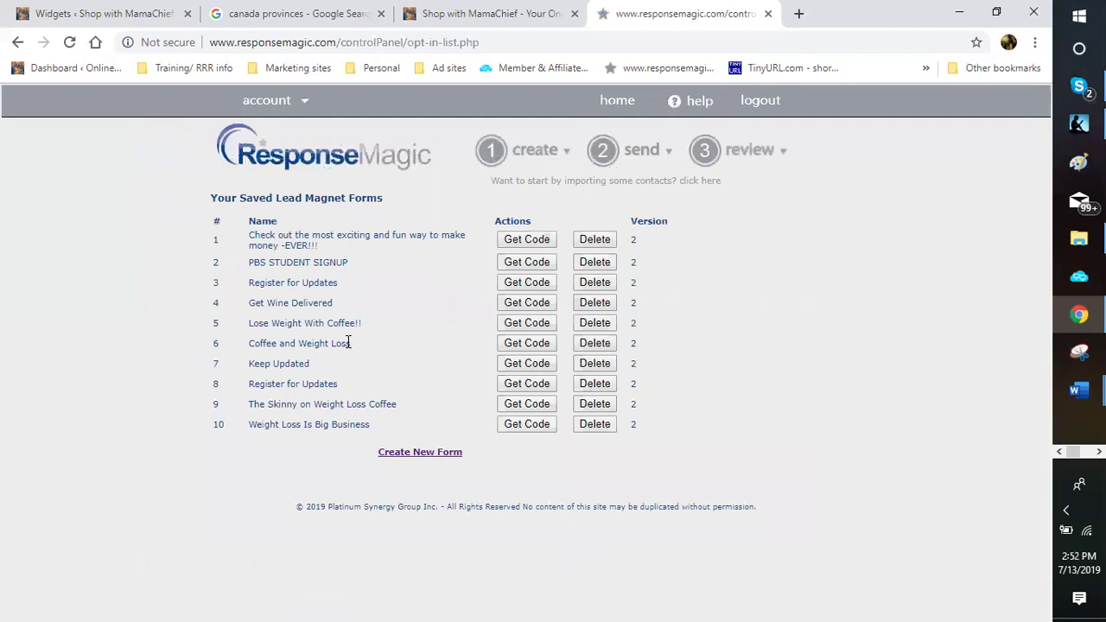
click(521, 406)
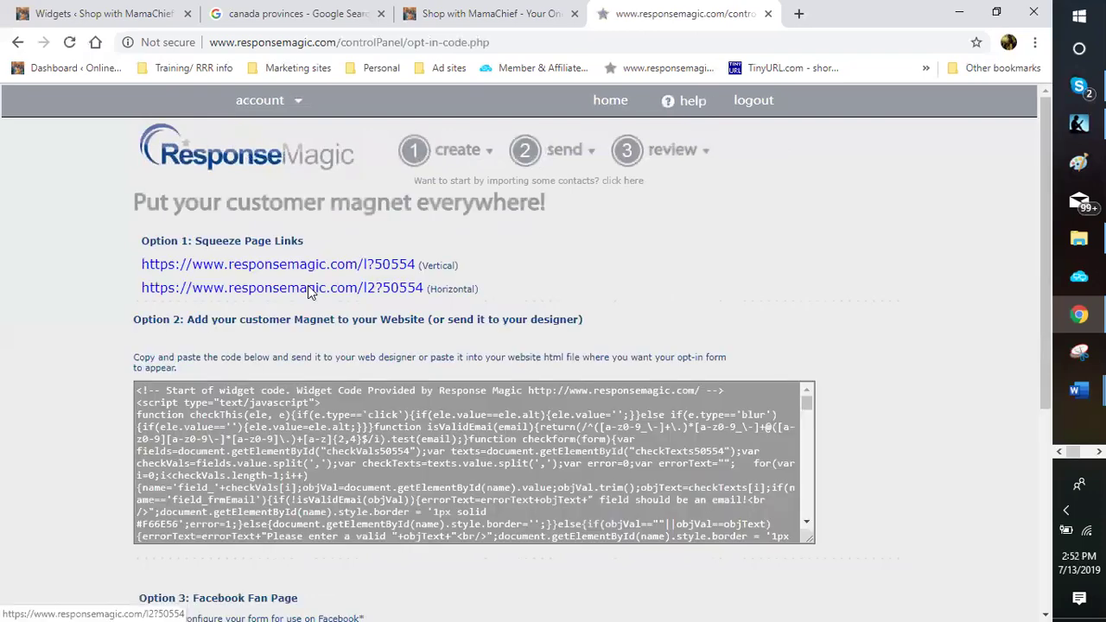
click(308, 287)
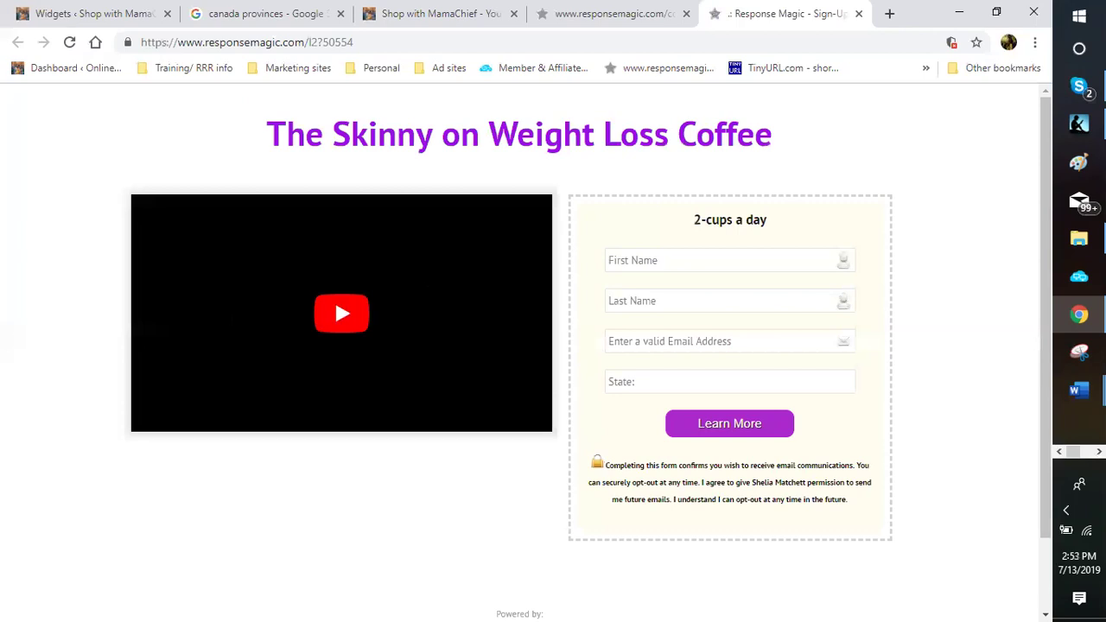
Try the squeeze page's video and its Learn More submission with blank fields, and close the page.
click(337, 305)
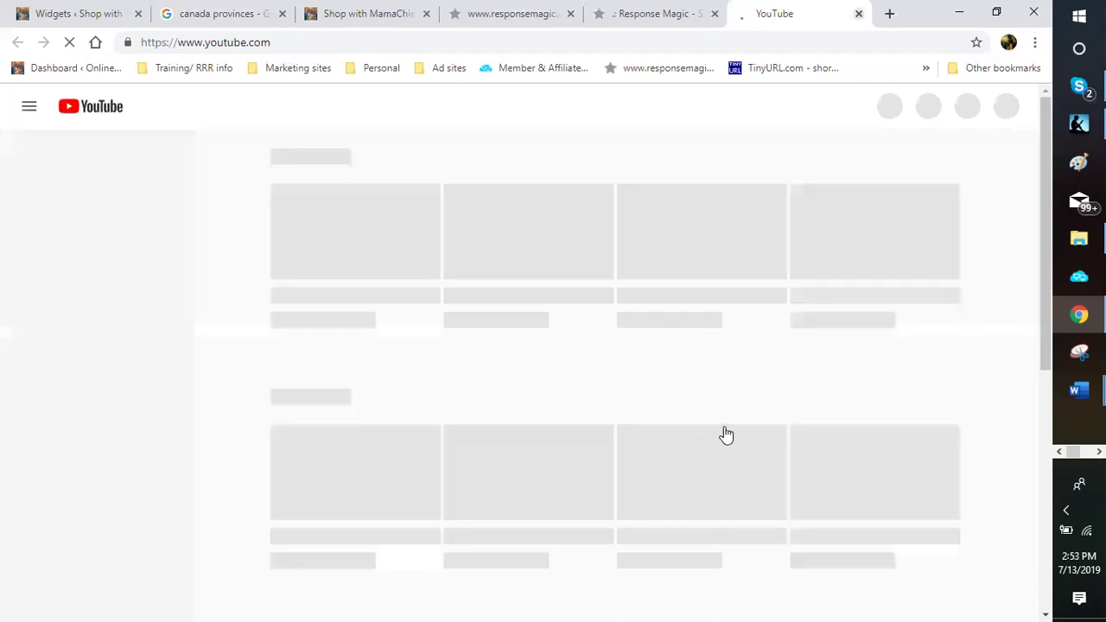
key(ctrl+w)
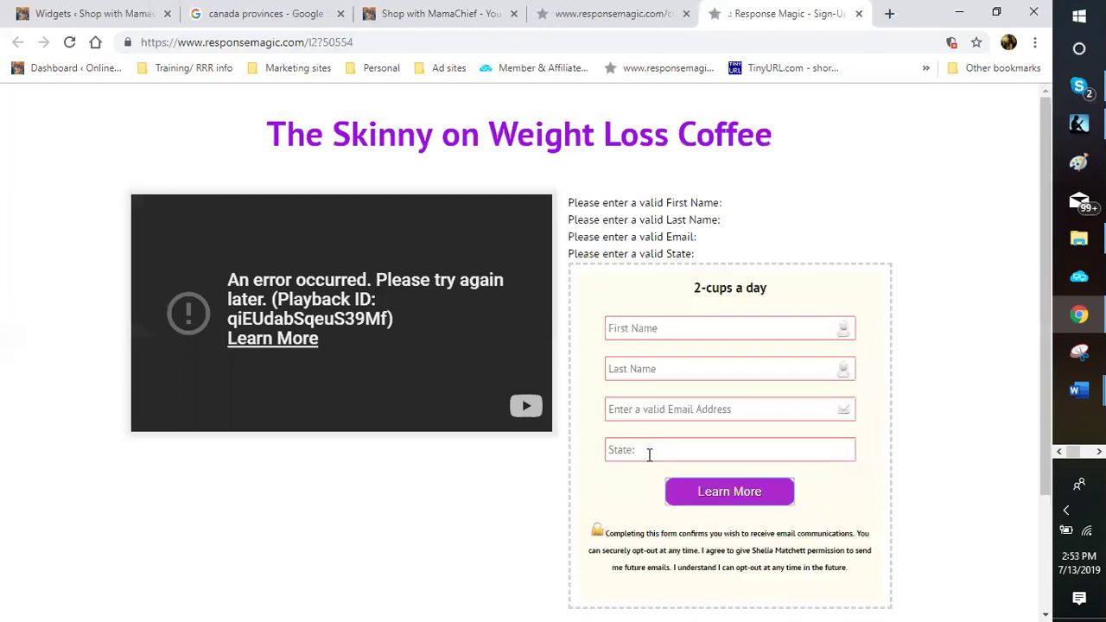
click(739, 501)
click(858, 14)
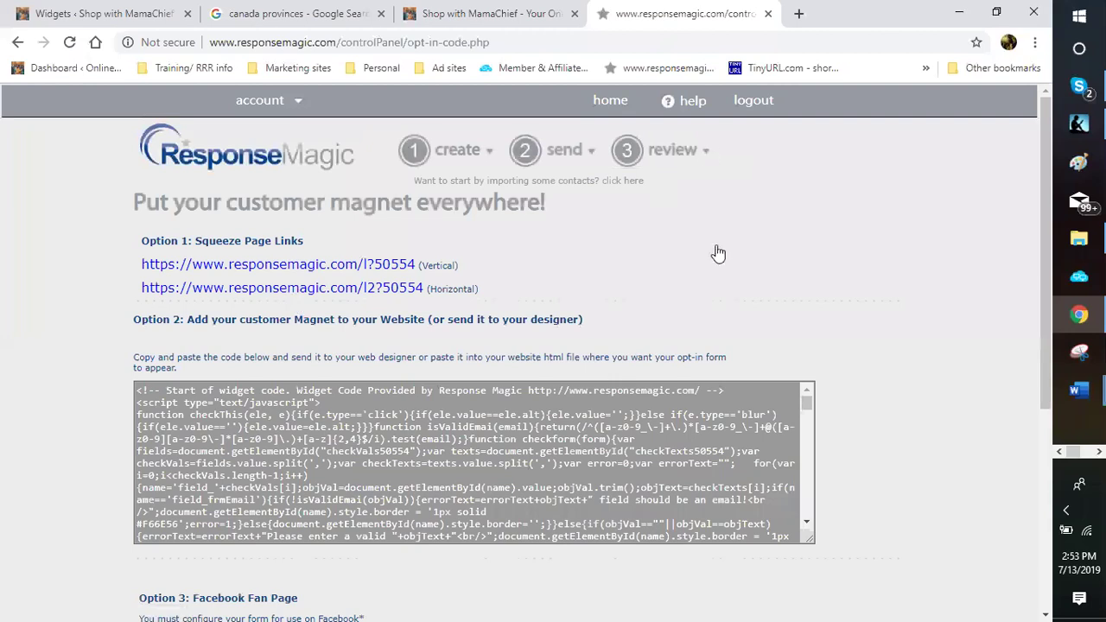
Get the code for the Get Wine Delivered form from Customer Magnets, and view and close its horizontal squeeze page.
mouse_move(708, 152)
click(707, 276)
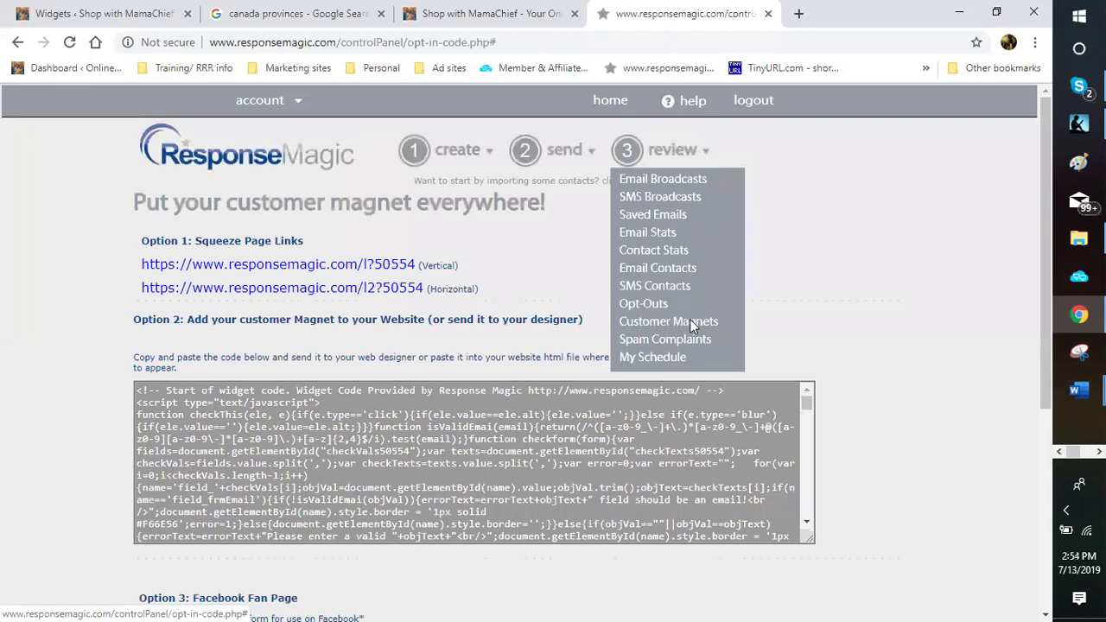
mouse_move(703, 153)
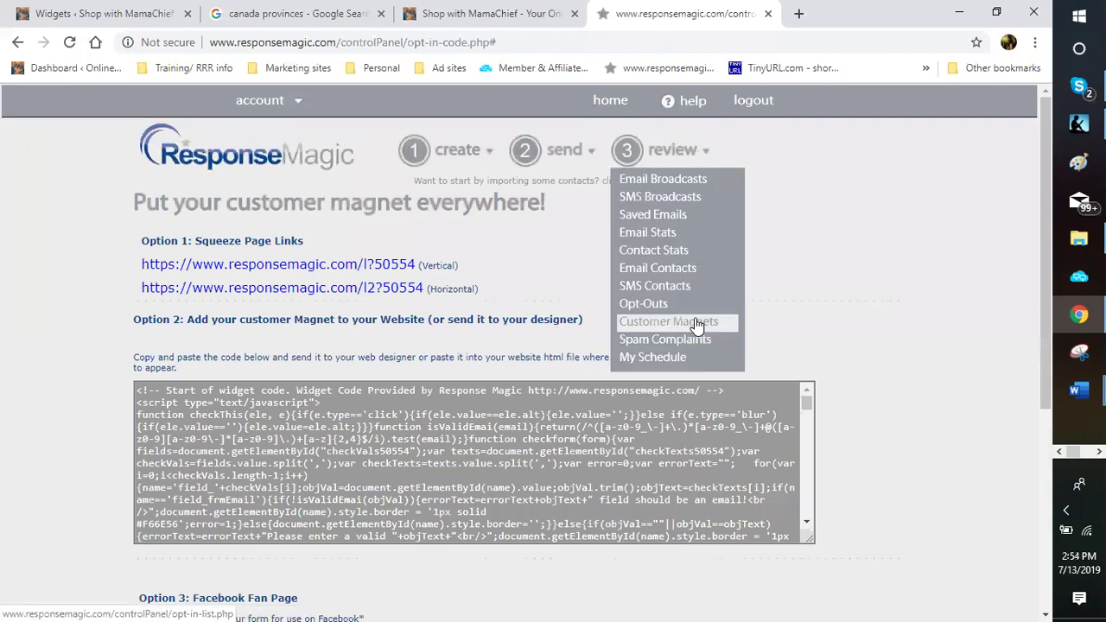
click(691, 324)
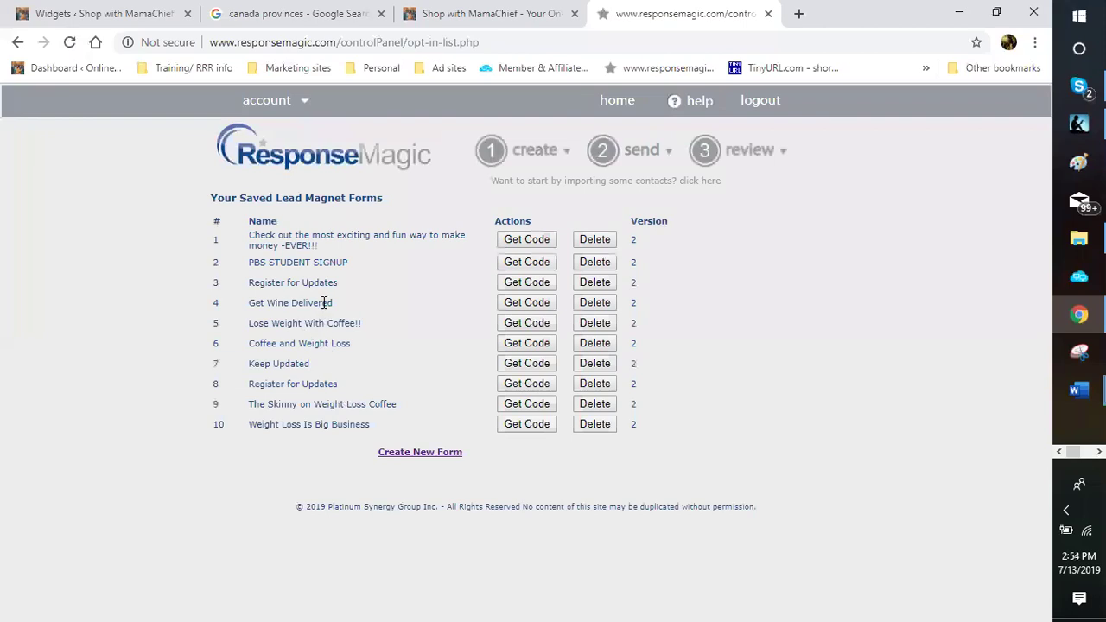
click(516, 304)
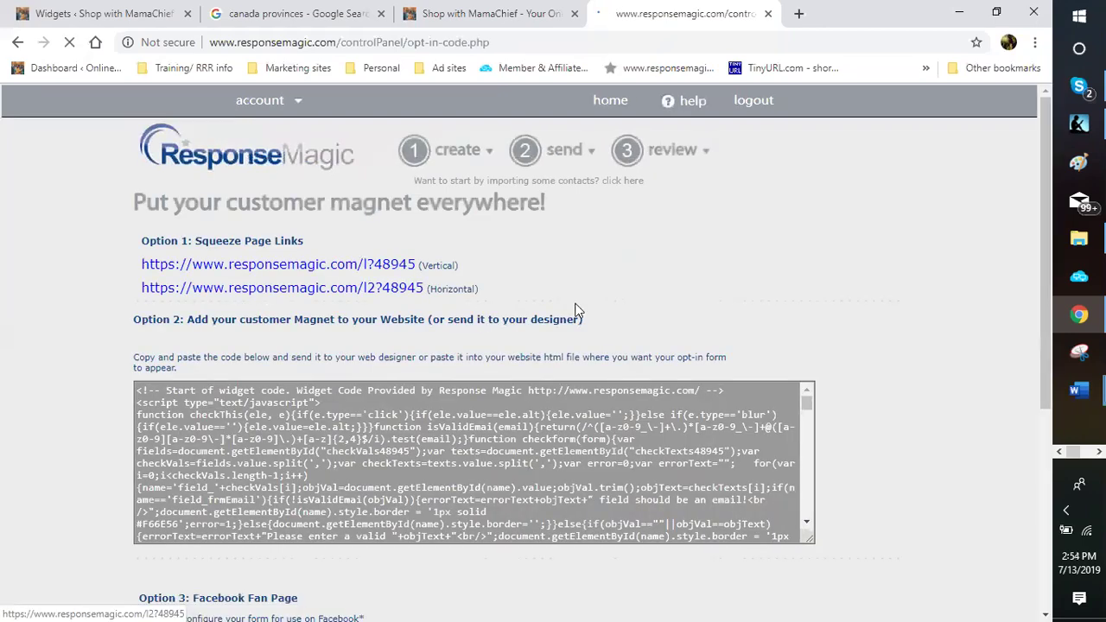
click(351, 286)
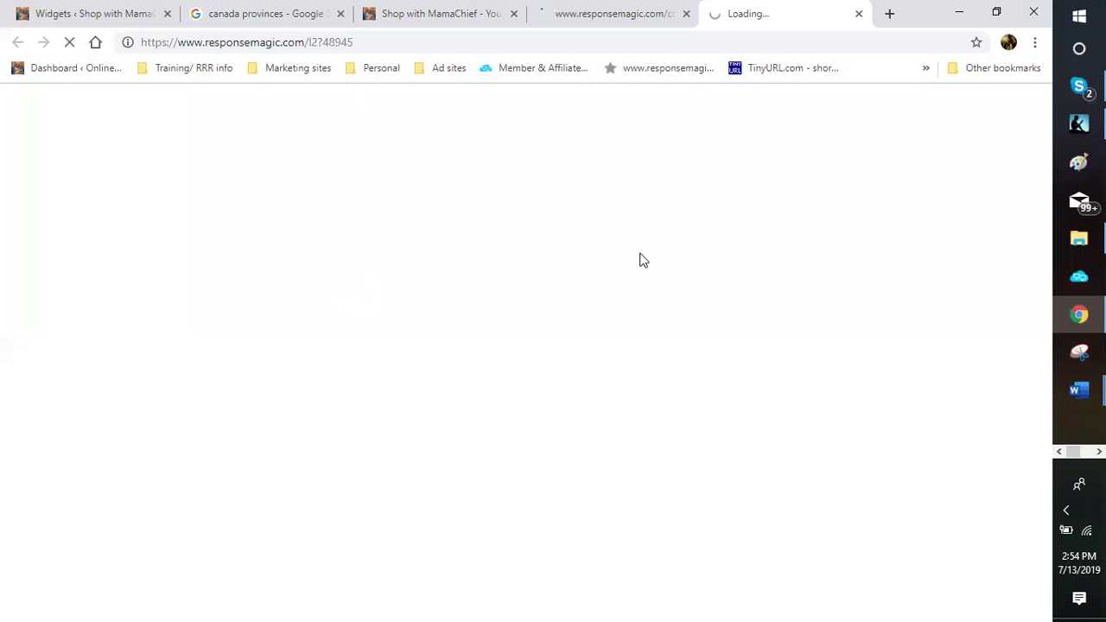
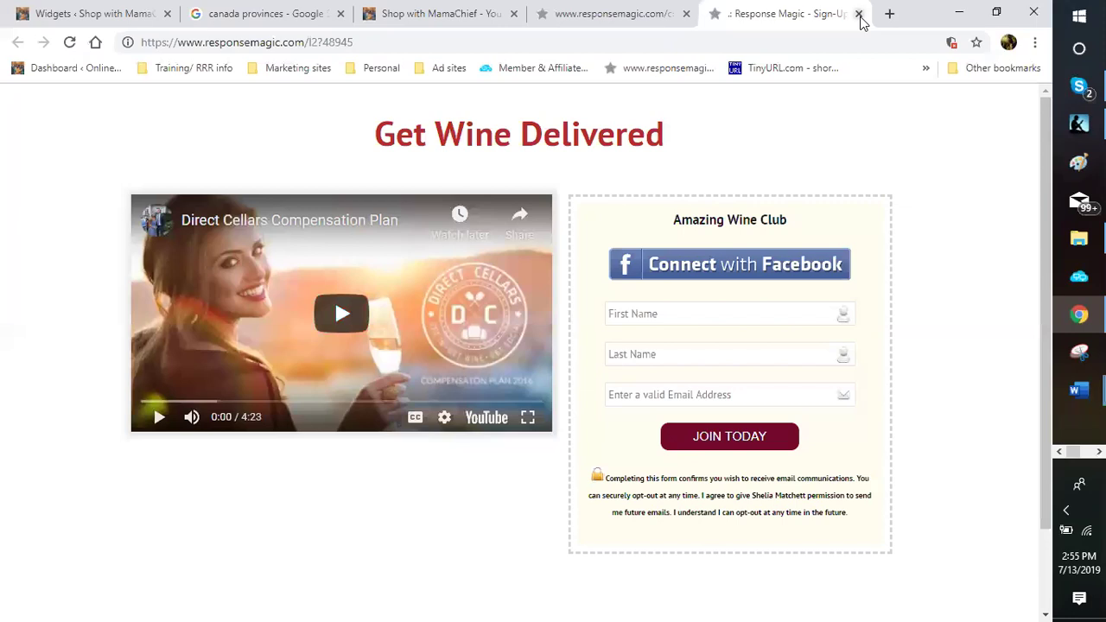
click(858, 14)
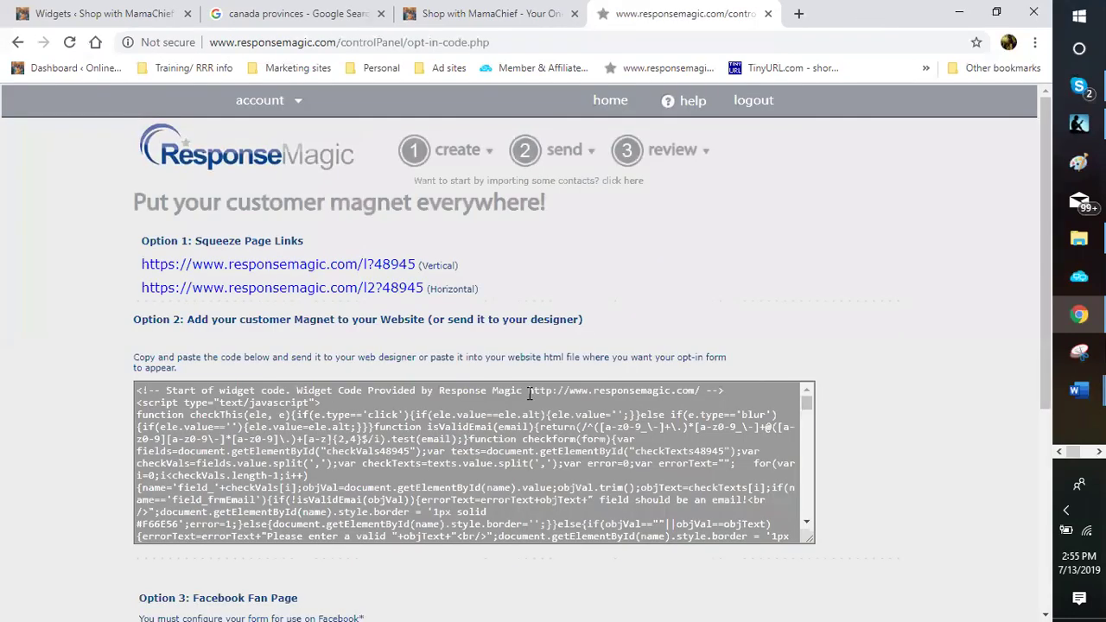
Look over the options for creating content in Response Magic and open a new email message.
click(484, 157)
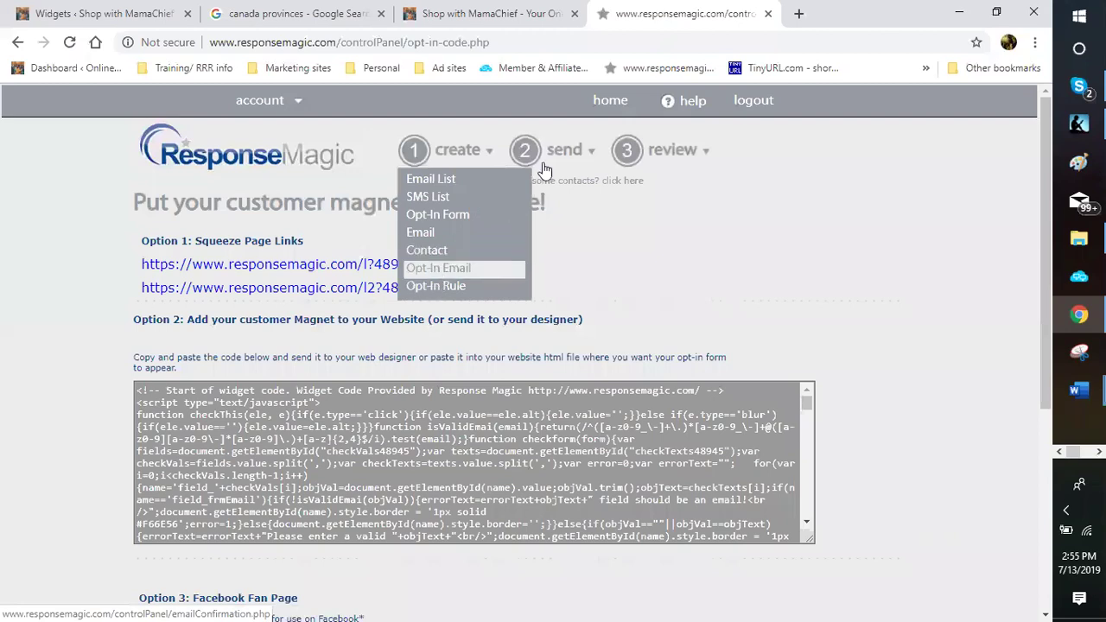
mouse_move(508, 210)
mouse_move(457, 151)
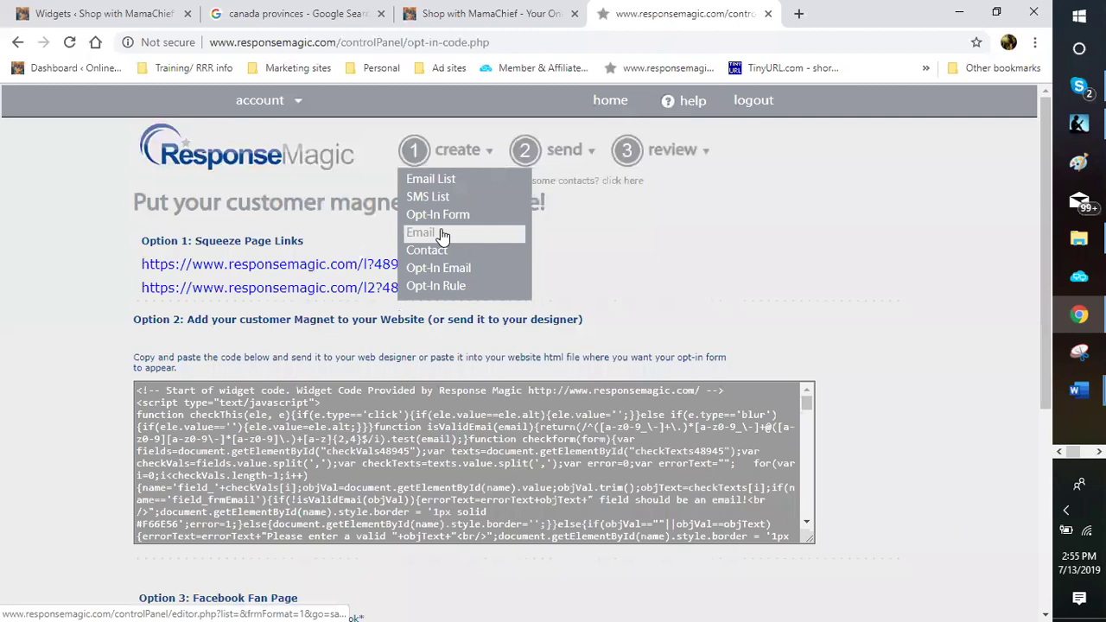
click(443, 235)
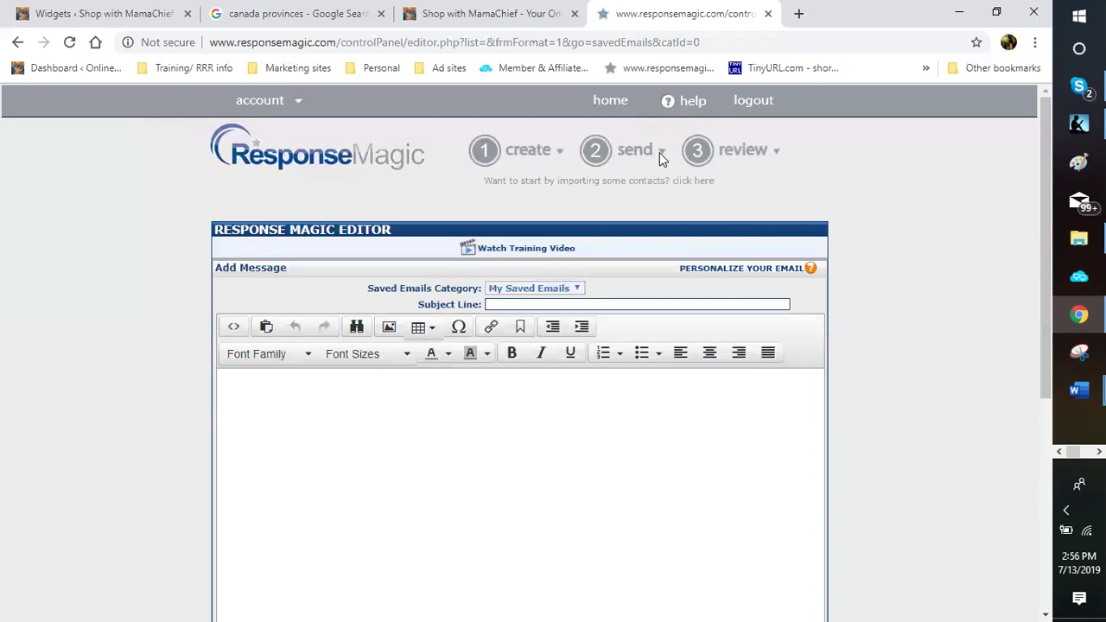
Look over the blank email message editor and close it to return to the saved emails.
click(661, 158)
scroll(660, 160, down, 2)
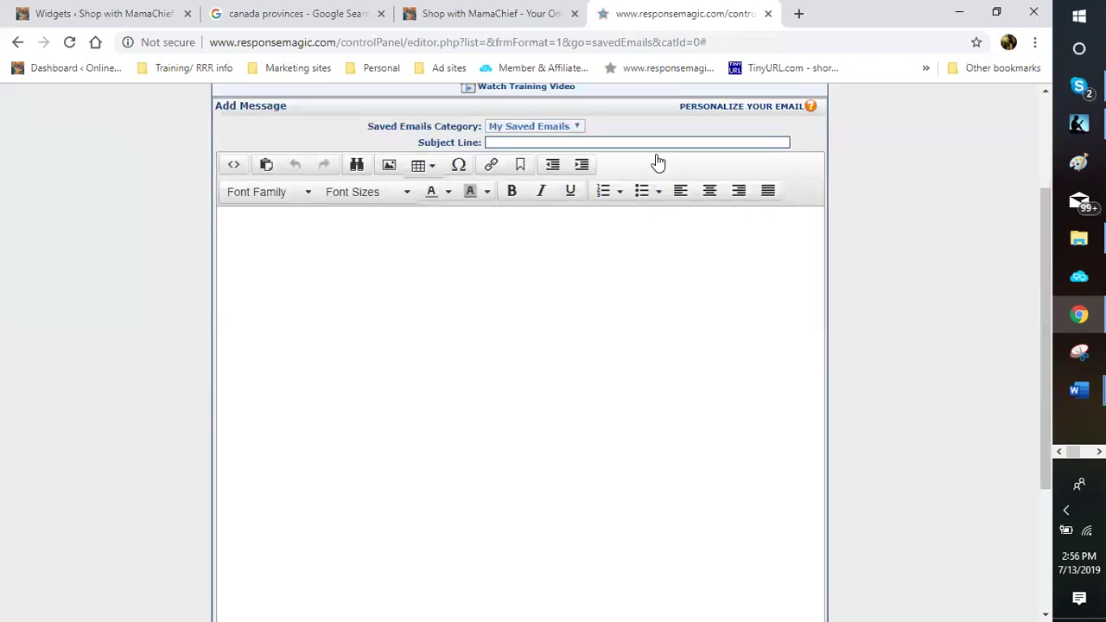
scroll(658, 161, up, 2)
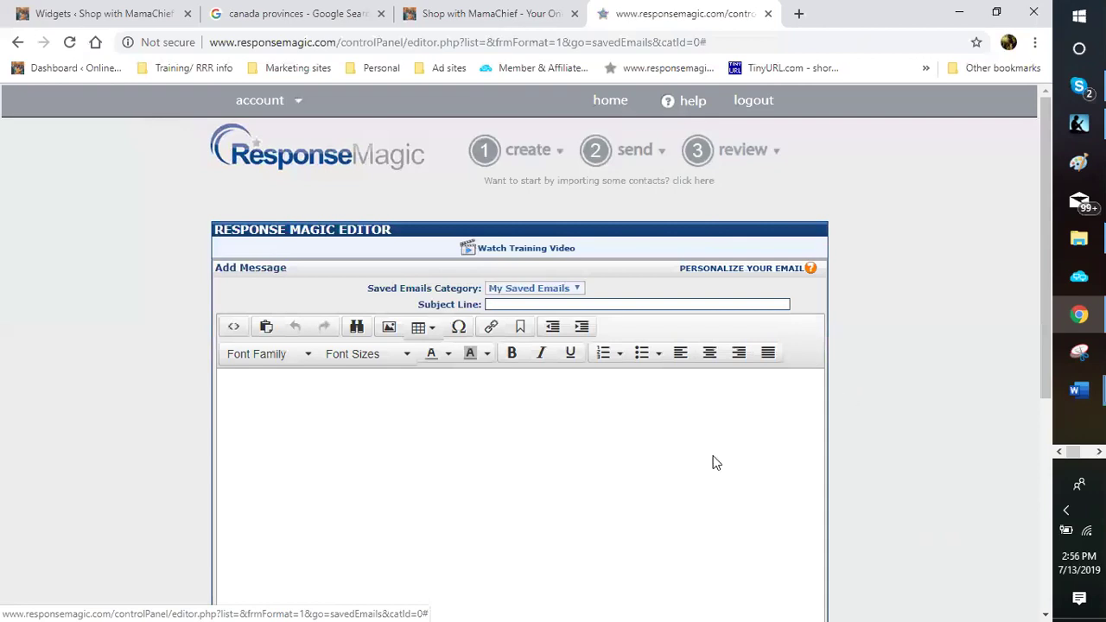
scroll(605, 527, down, 4)
scroll(581, 542, down, 1)
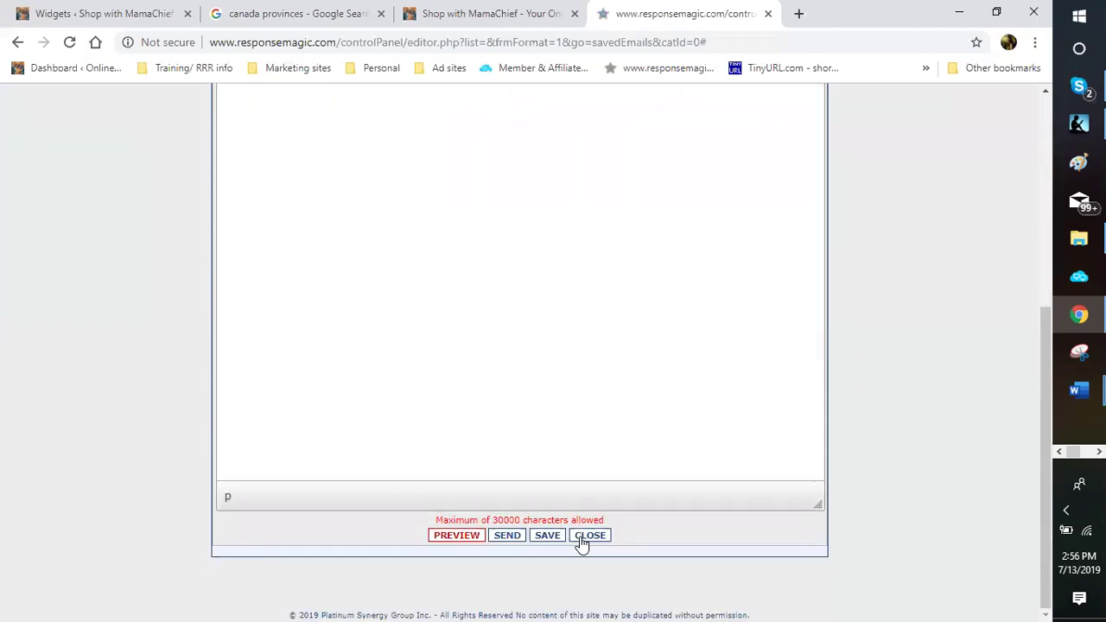
click(581, 543)
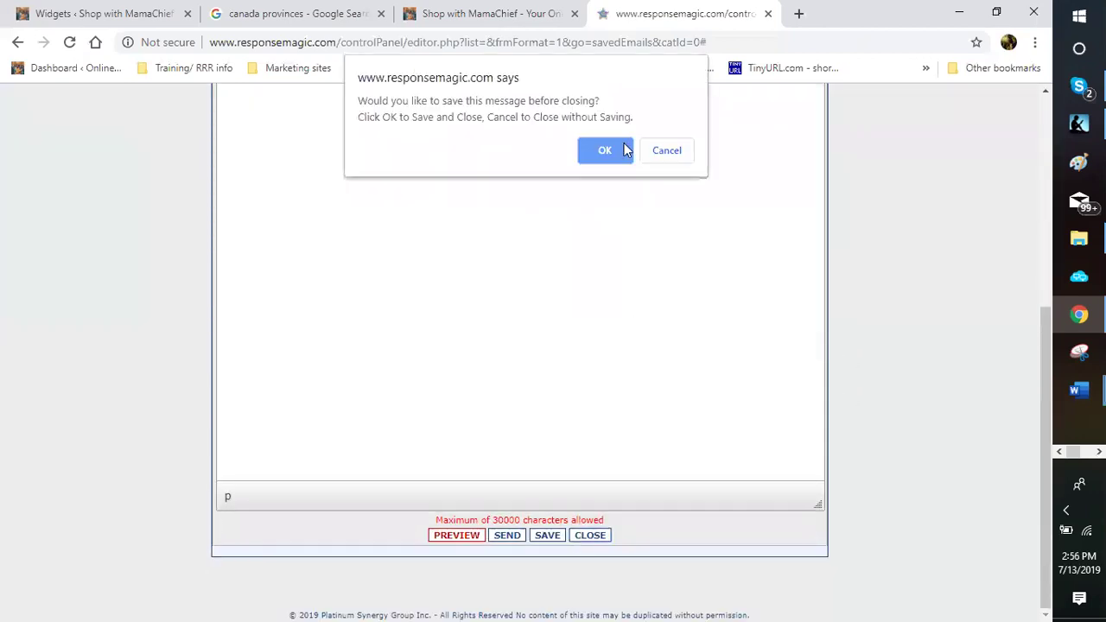
click(613, 150)
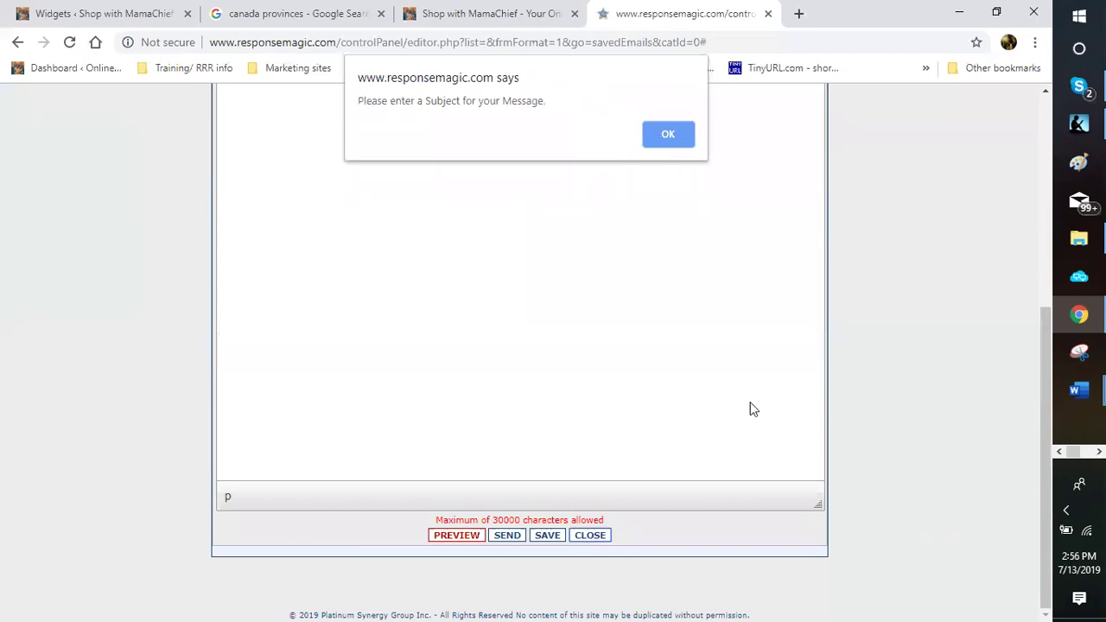
key(Return)
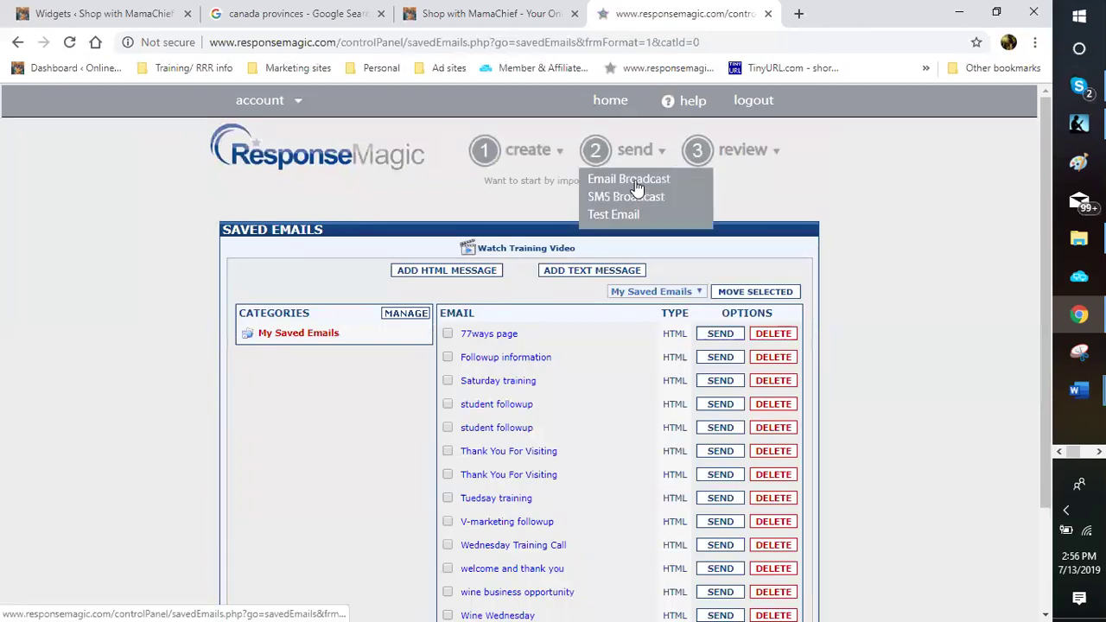
Start an email broadcast and select every contact list except sample.
click(636, 187)
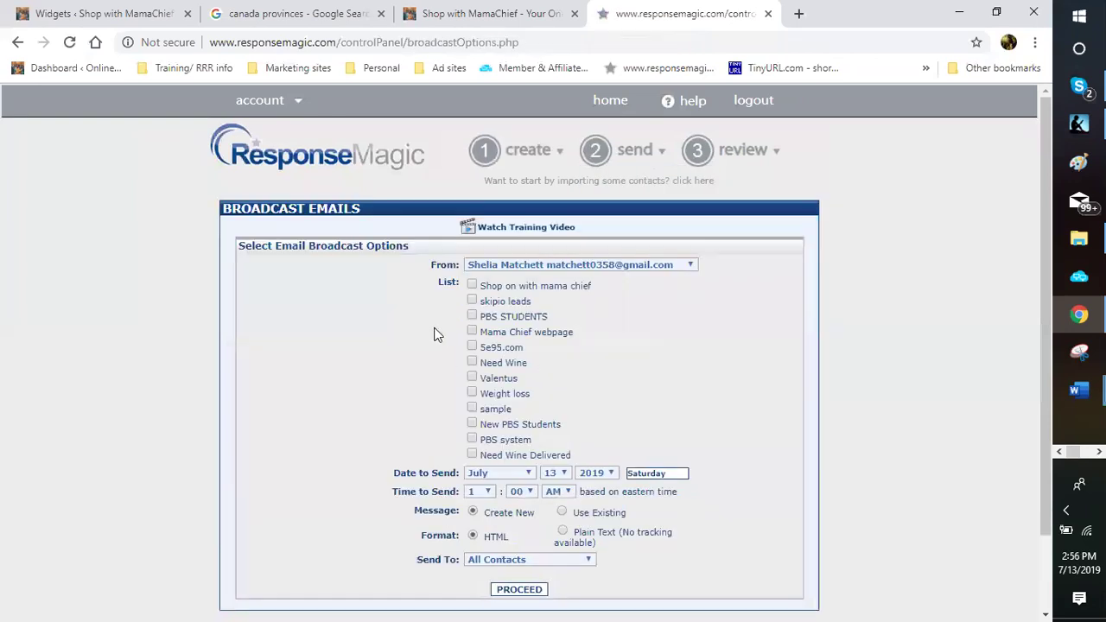
click(471, 285)
click(471, 300)
click(472, 316)
click(472, 332)
click(471, 347)
click(472, 363)
click(471, 393)
click(471, 377)
click(472, 440)
click(472, 455)
click(471, 425)
Set the broadcast's send day to July 16 and its send hour to 8 AM.
scroll(497, 406, down, 1)
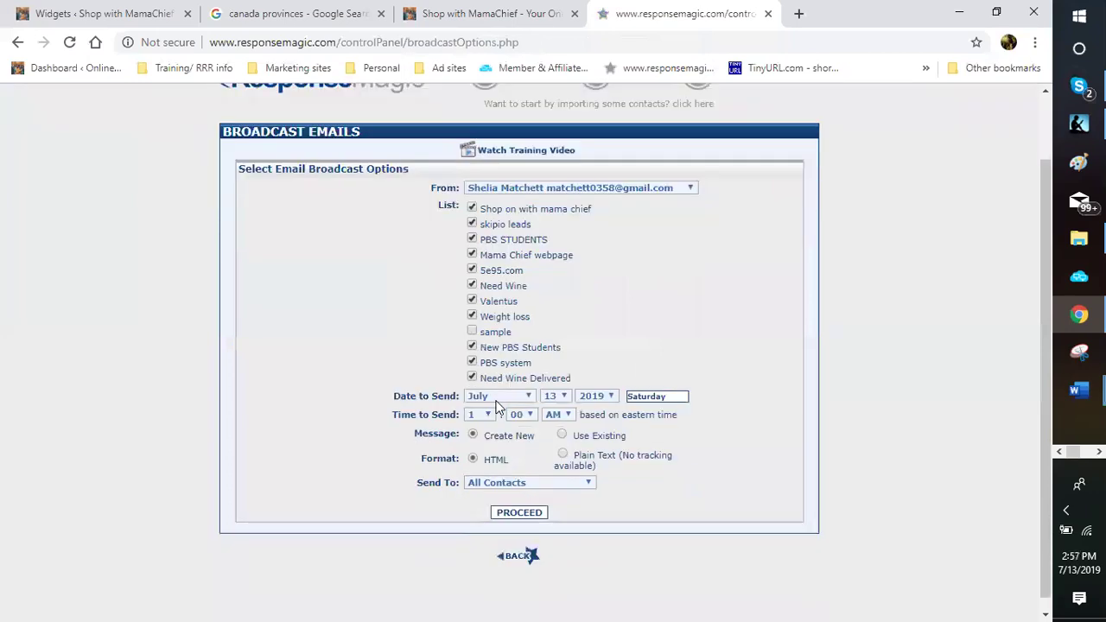
click(566, 386)
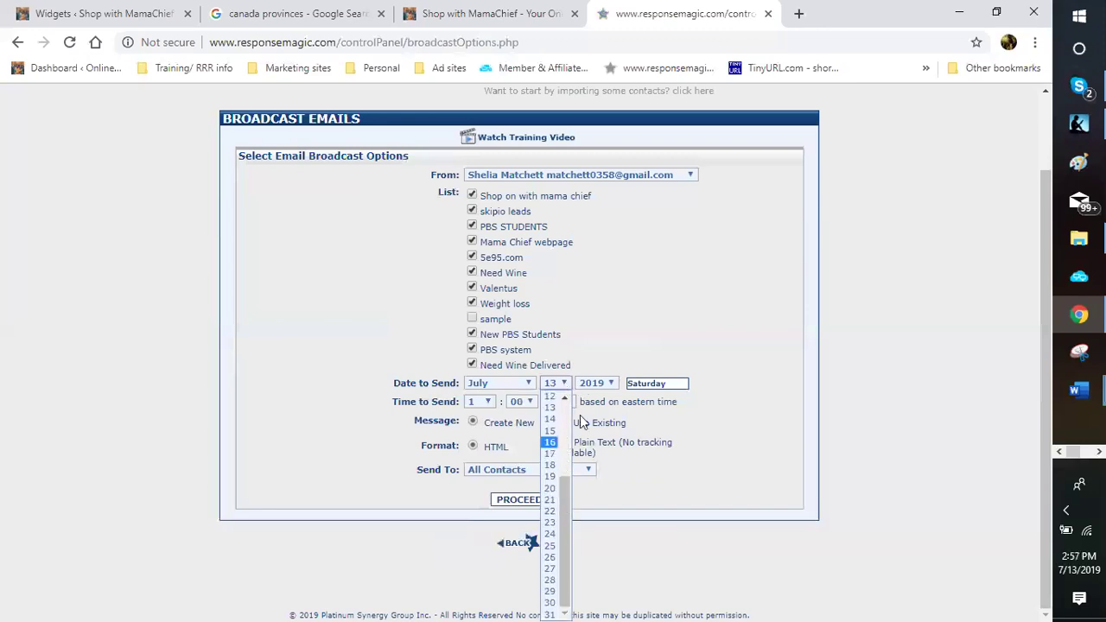
click(537, 413)
key(Down)
key(Down)
key(Down)
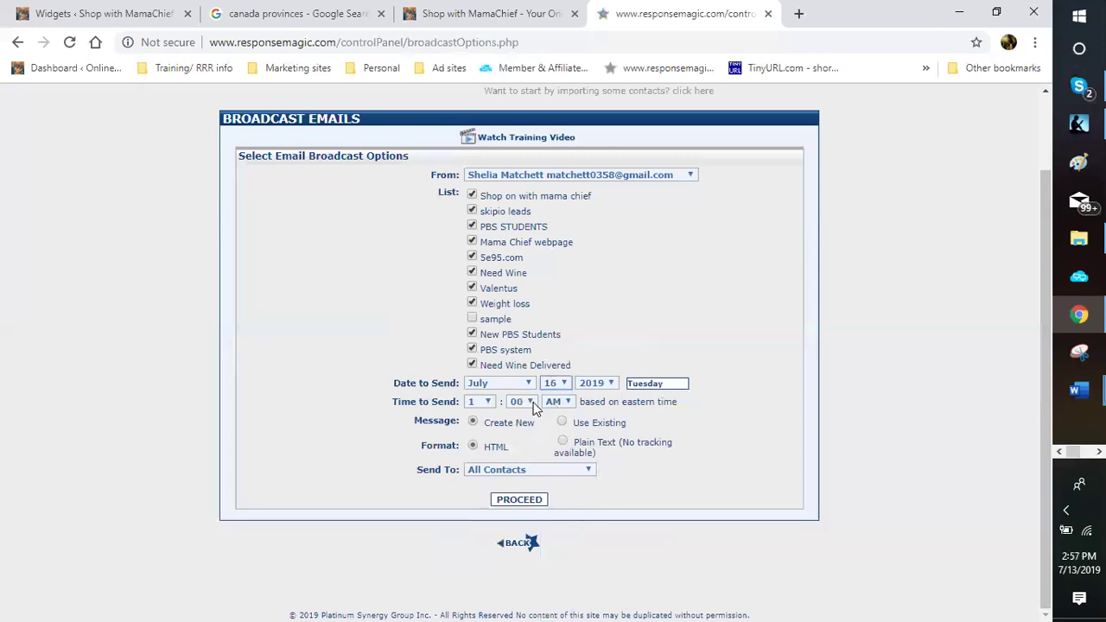
click(488, 404)
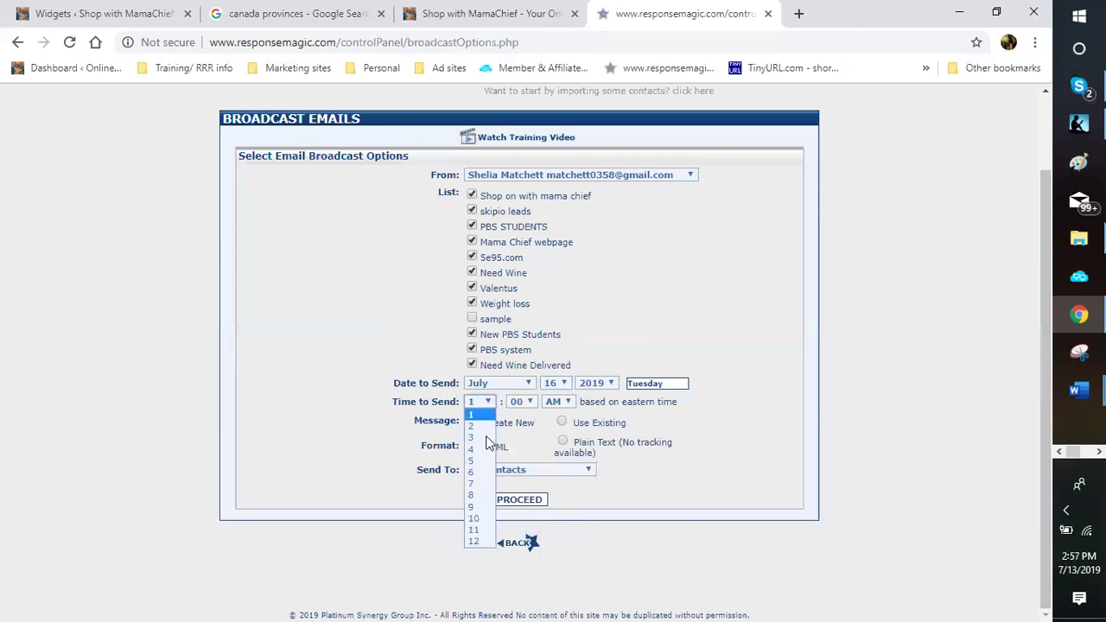
click(475, 496)
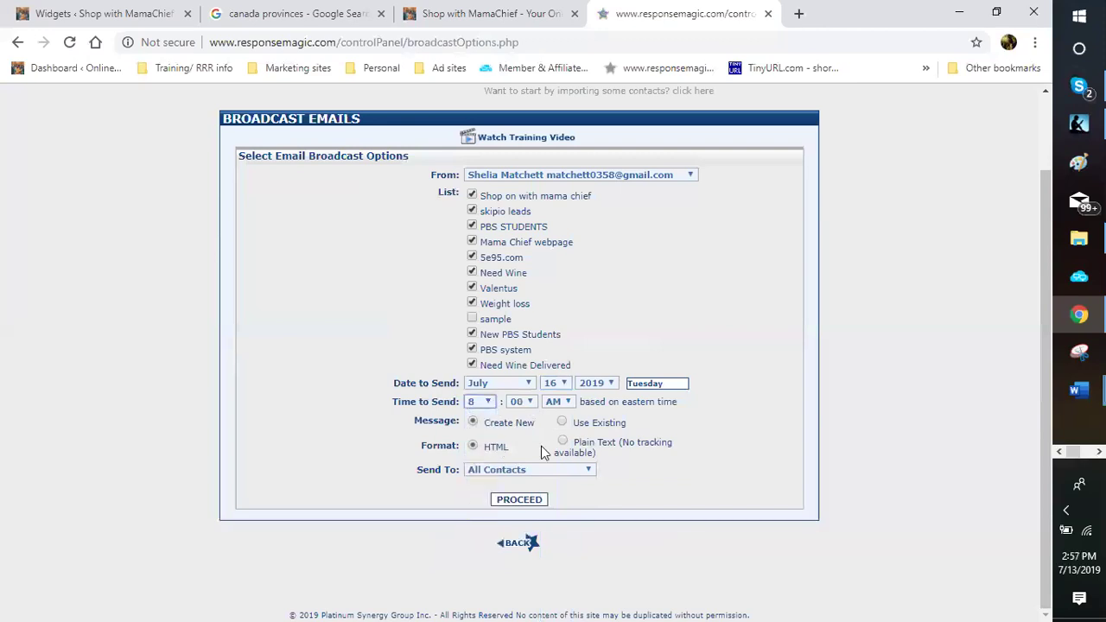
Choose to use an existing message for the broadcast and proceed to the saved email selection.
click(563, 423)
click(521, 505)
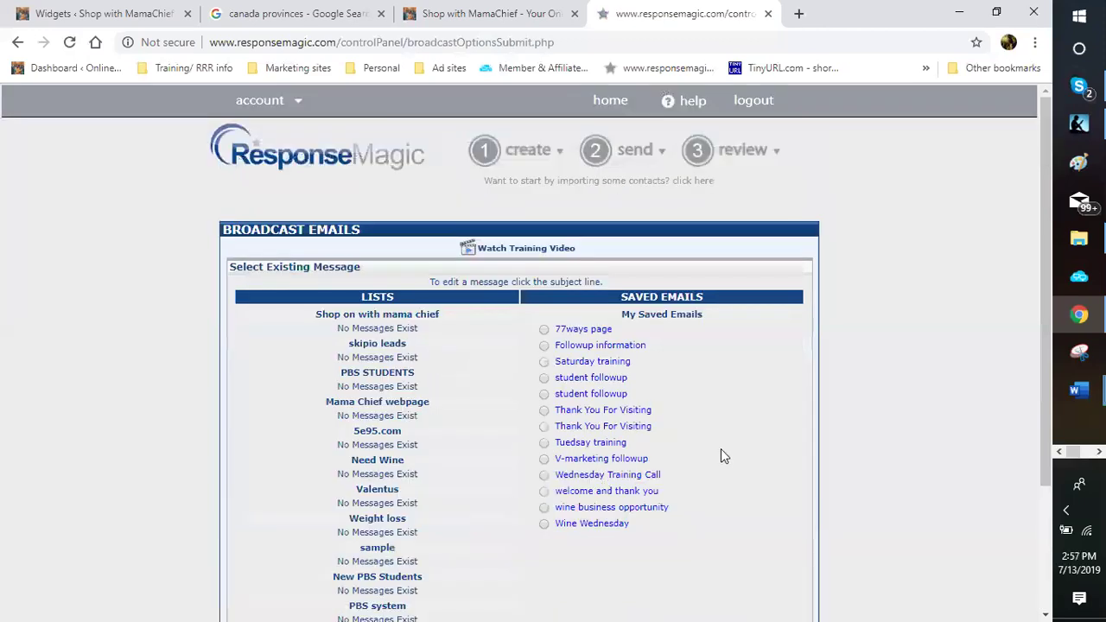
scroll(721, 448, down, 1)
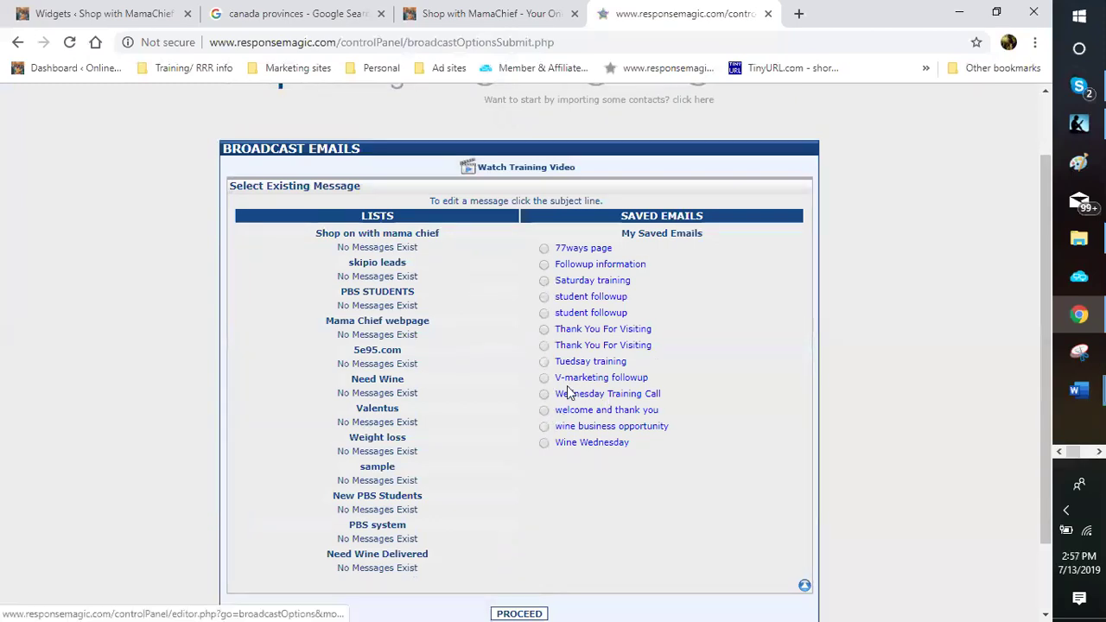
Use the saved "Tuedsay training" email for the broadcast and review the recipient lists, spam score and message on the confirmation page.
click(542, 362)
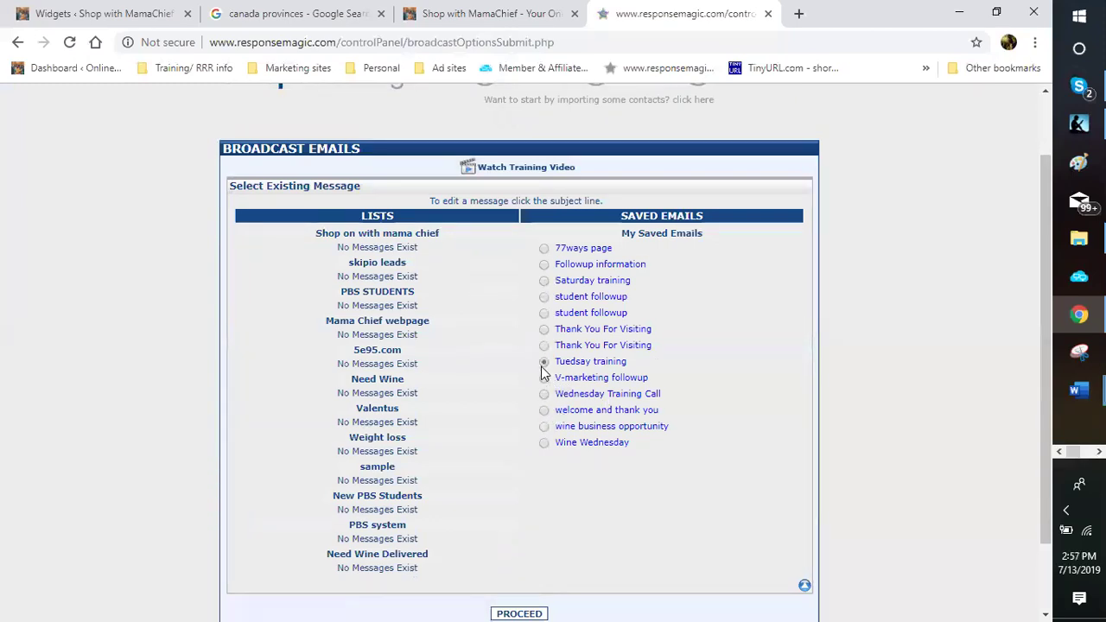
scroll(682, 457, down, 1)
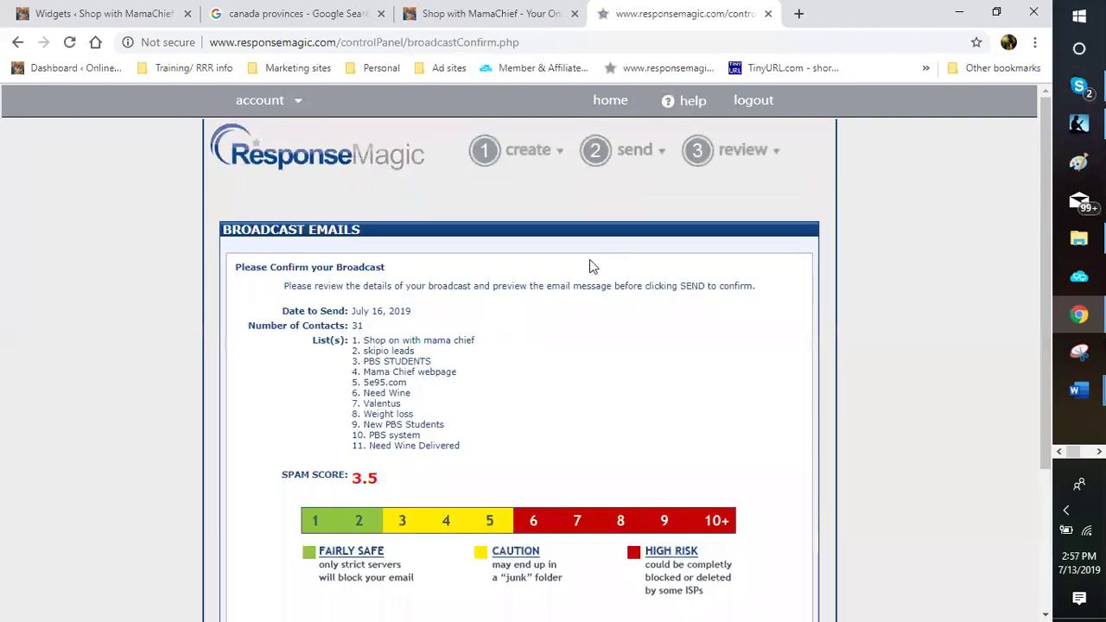
scroll(438, 372, down, 2)
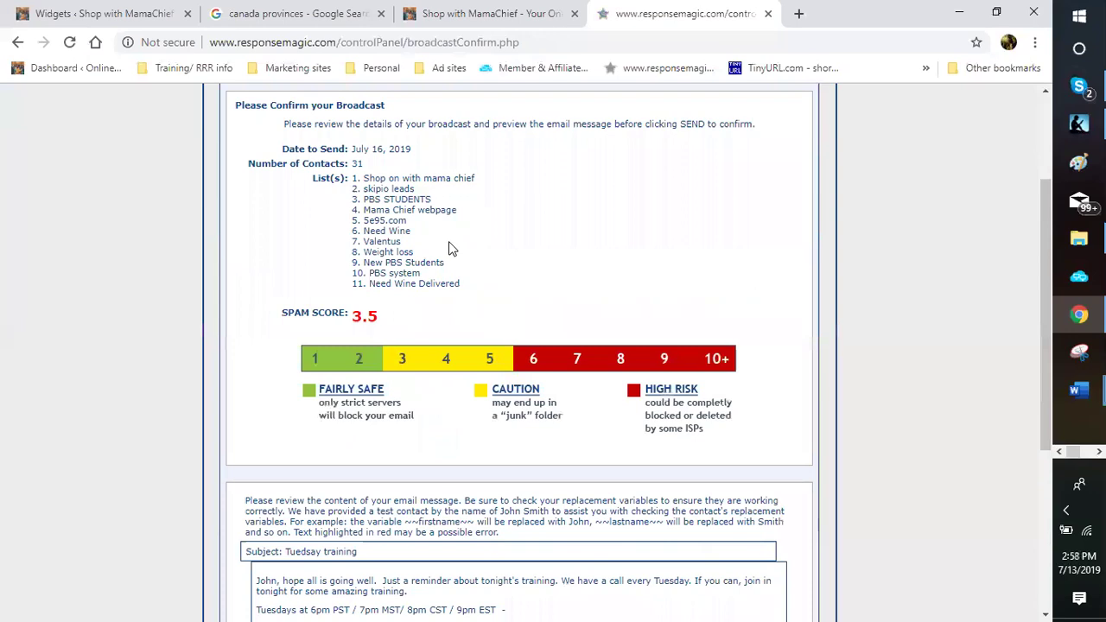
scroll(448, 249, down, 2)
scroll(448, 249, up, 2)
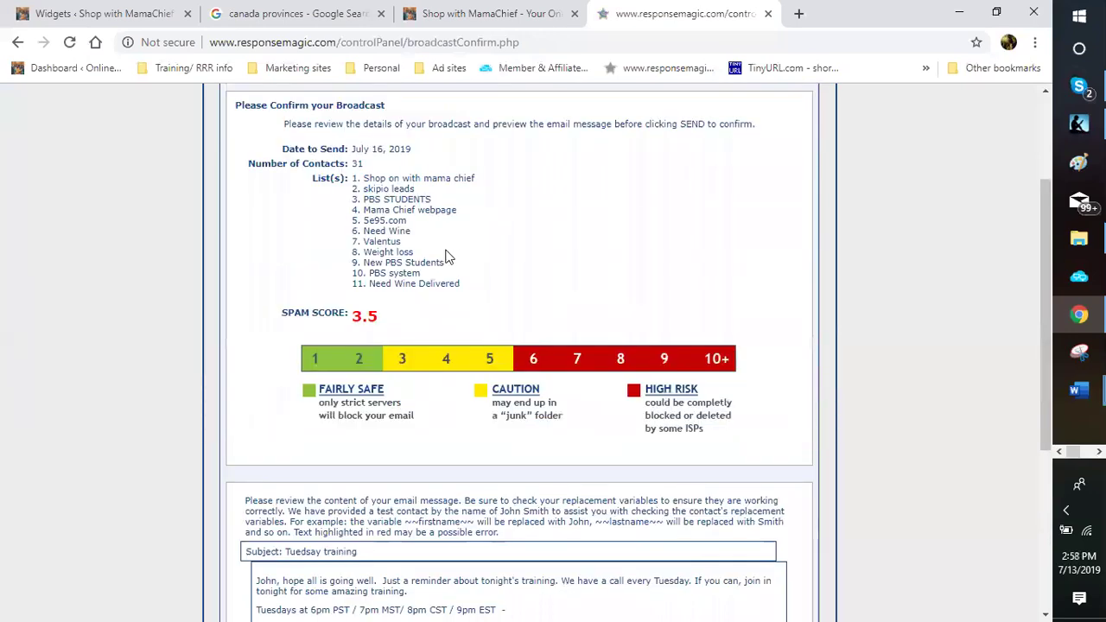
scroll(448, 256, down, 3)
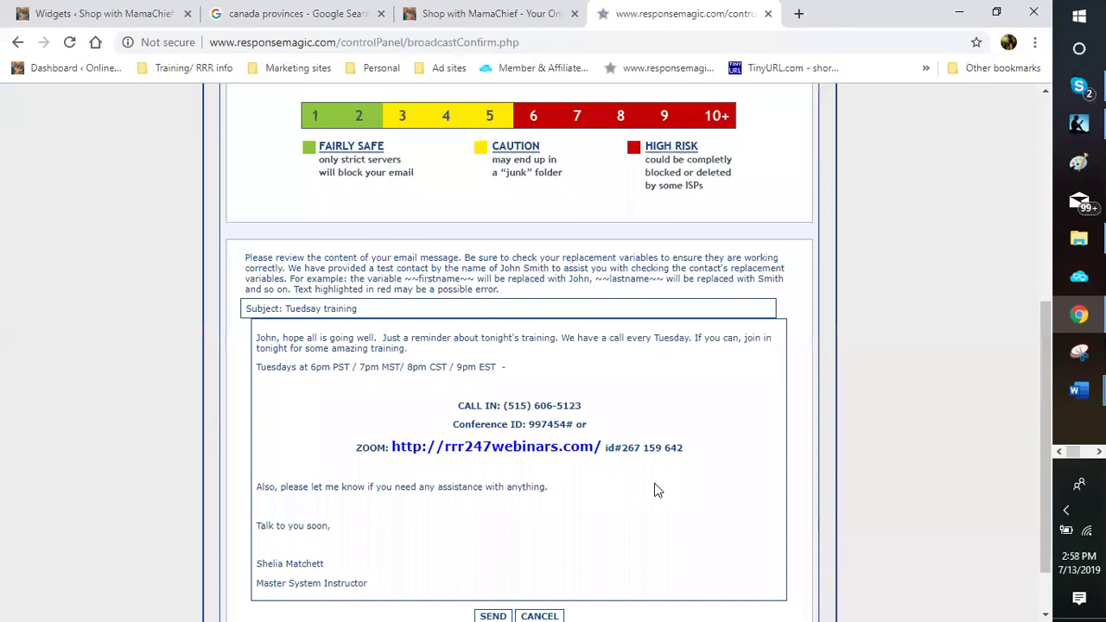
scroll(609, 458, down, 1)
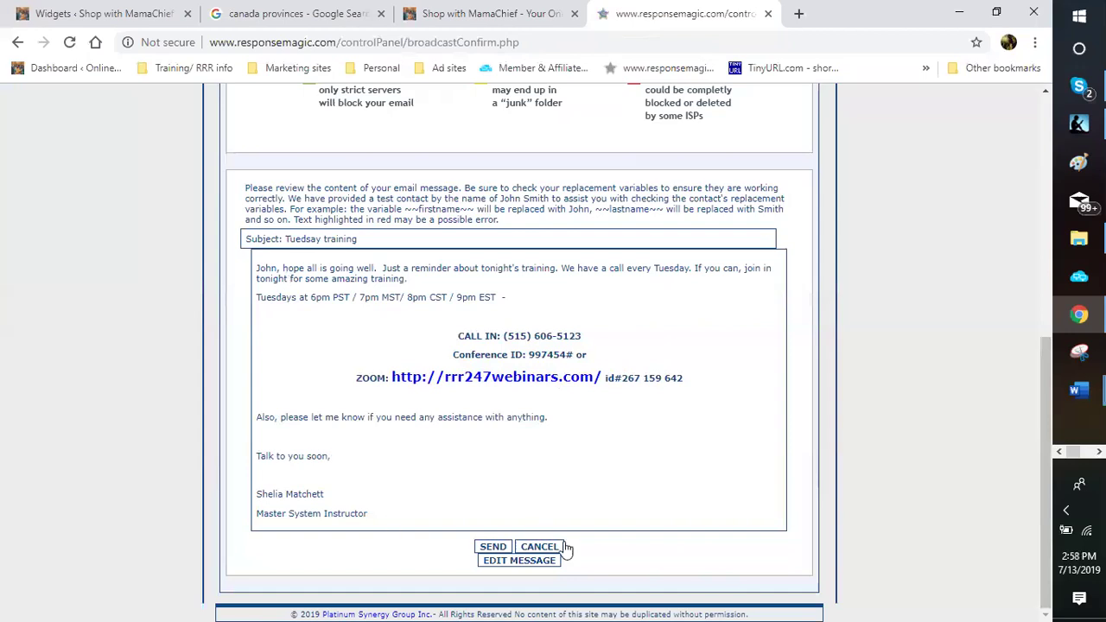
Send the broadcast, confirm its scheduling and log out of Response Magic.
click(492, 548)
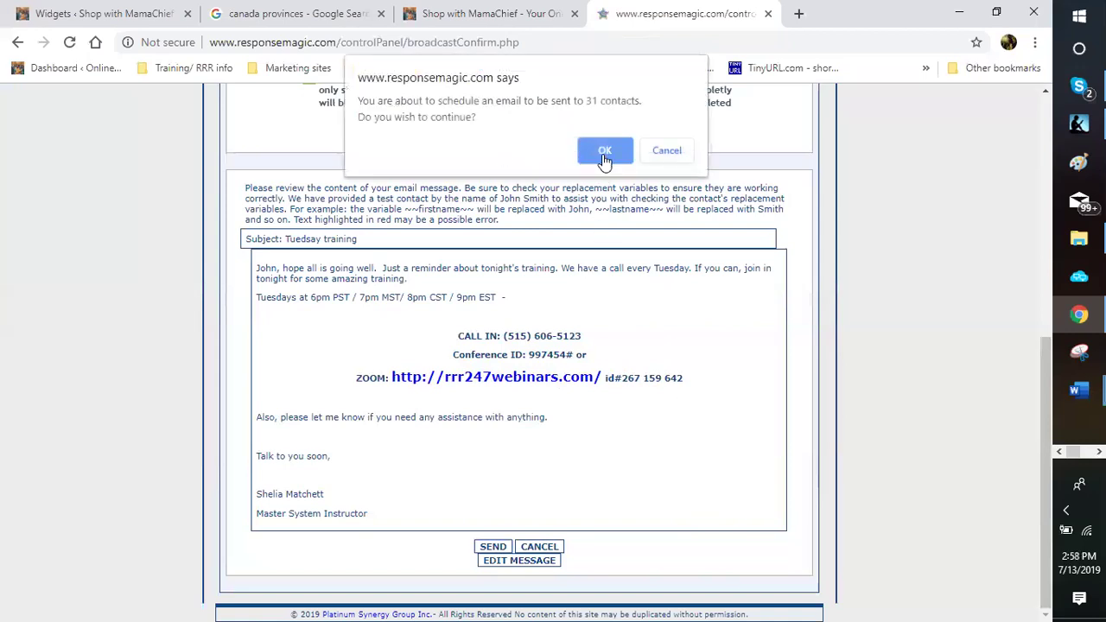
key(Return)
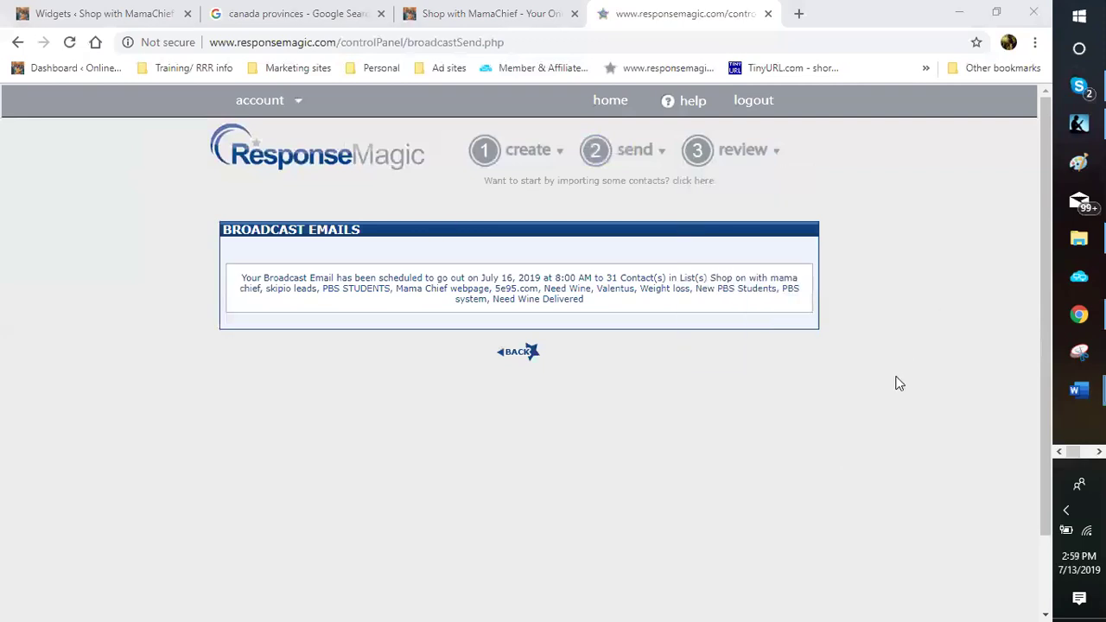
scroll(896, 380, down, 3)
scroll(894, 372, up, 3)
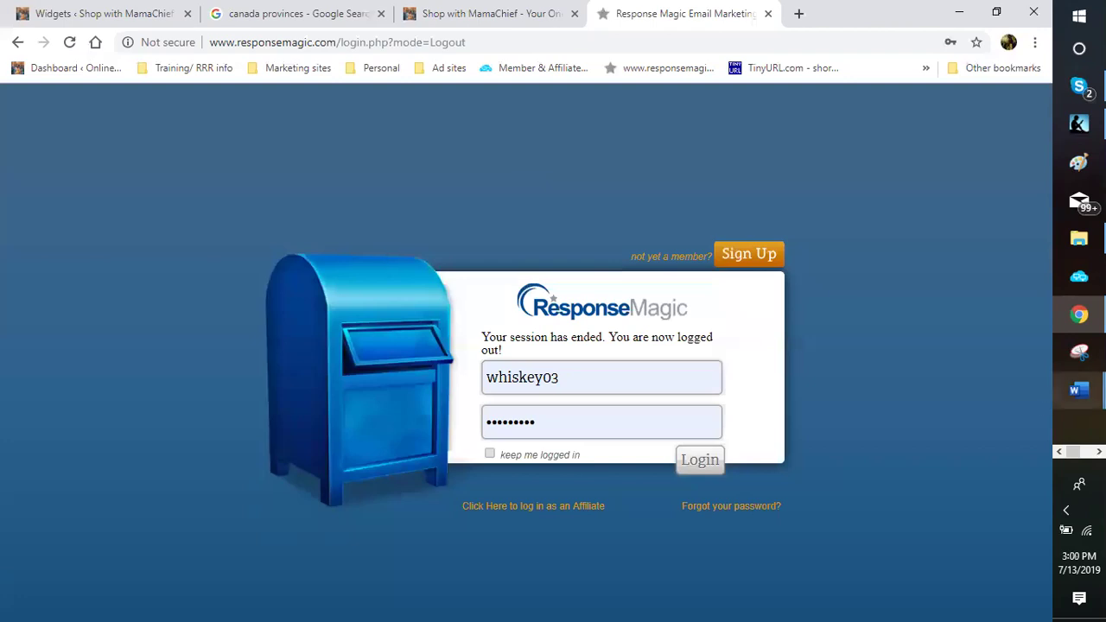
Switch to the "New student information sheet" document in Word and find the YouTube channel link.
mouse_move(1078, 391)
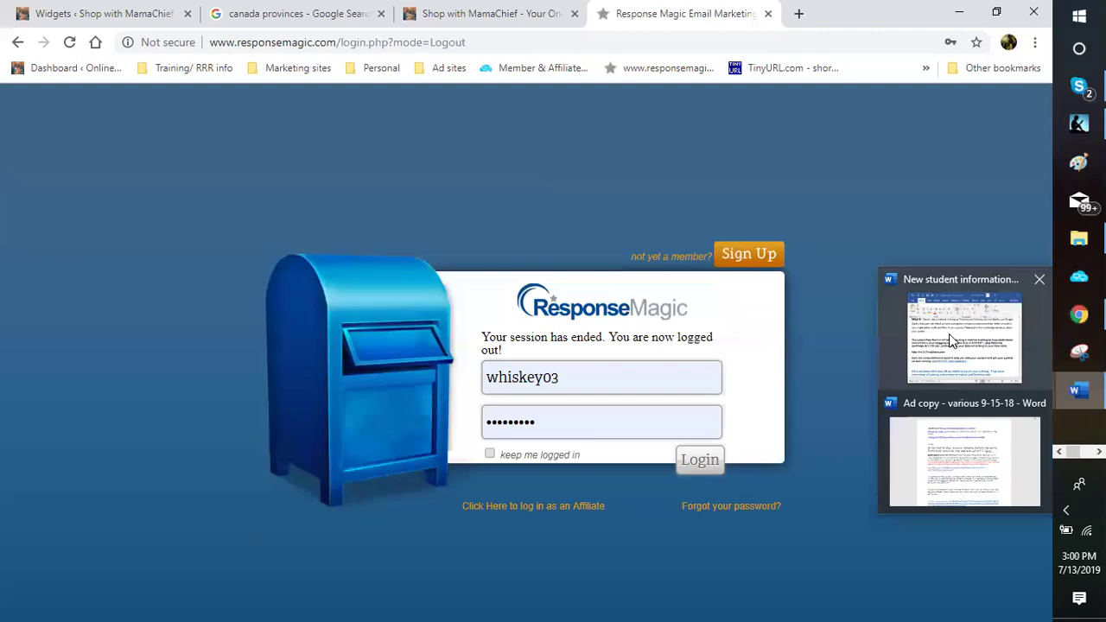
mouse_move(950, 340)
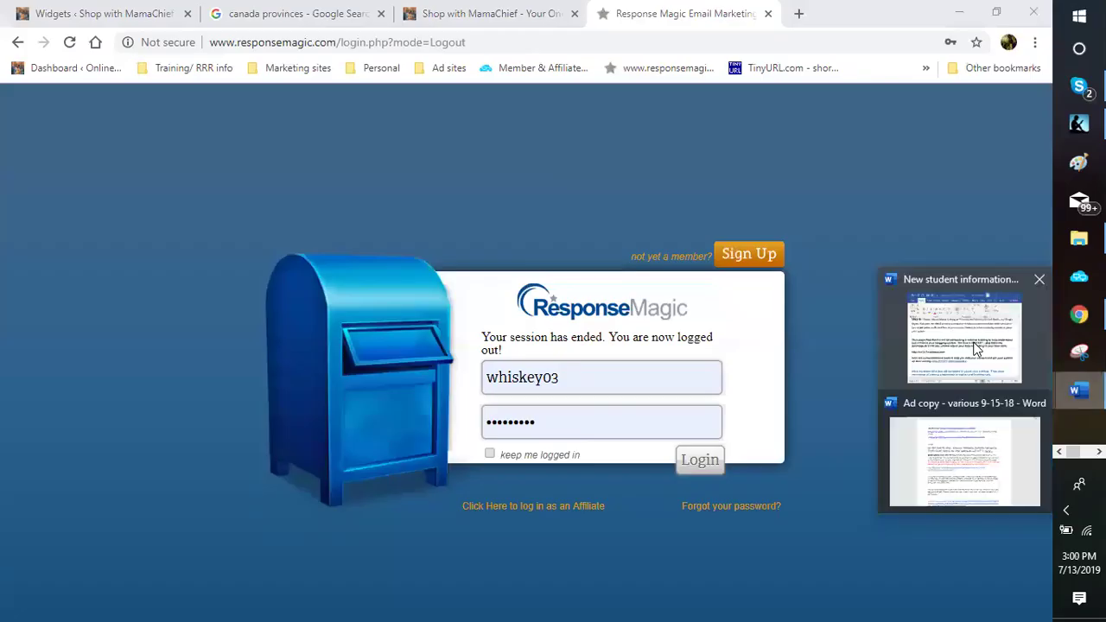
mouse_move(999, 342)
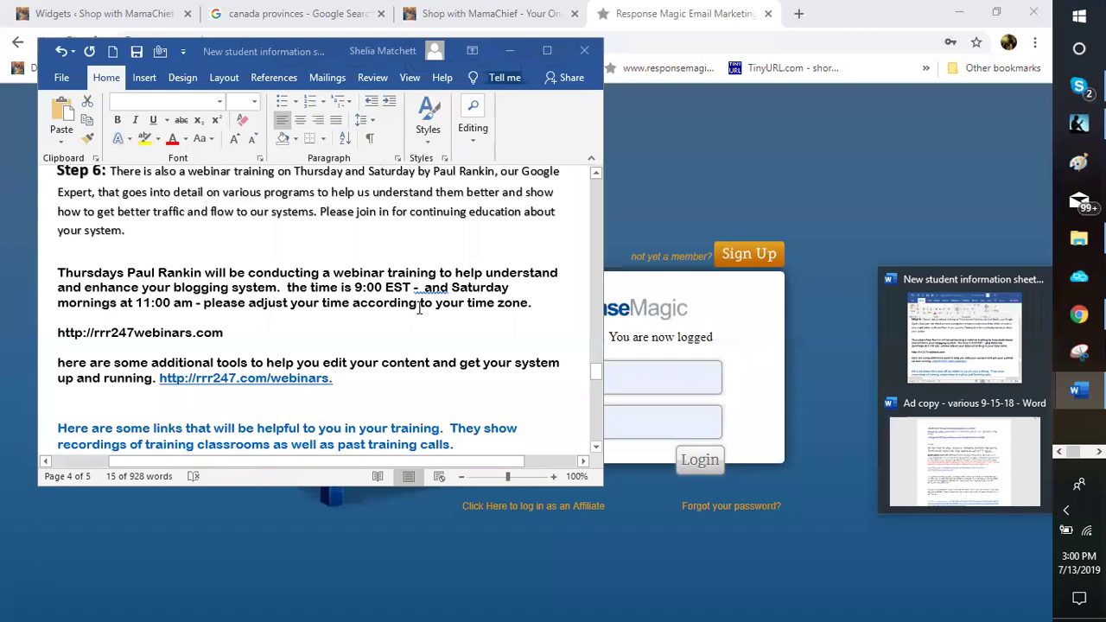
scroll(423, 308, down, 3)
scroll(435, 309, down, 3)
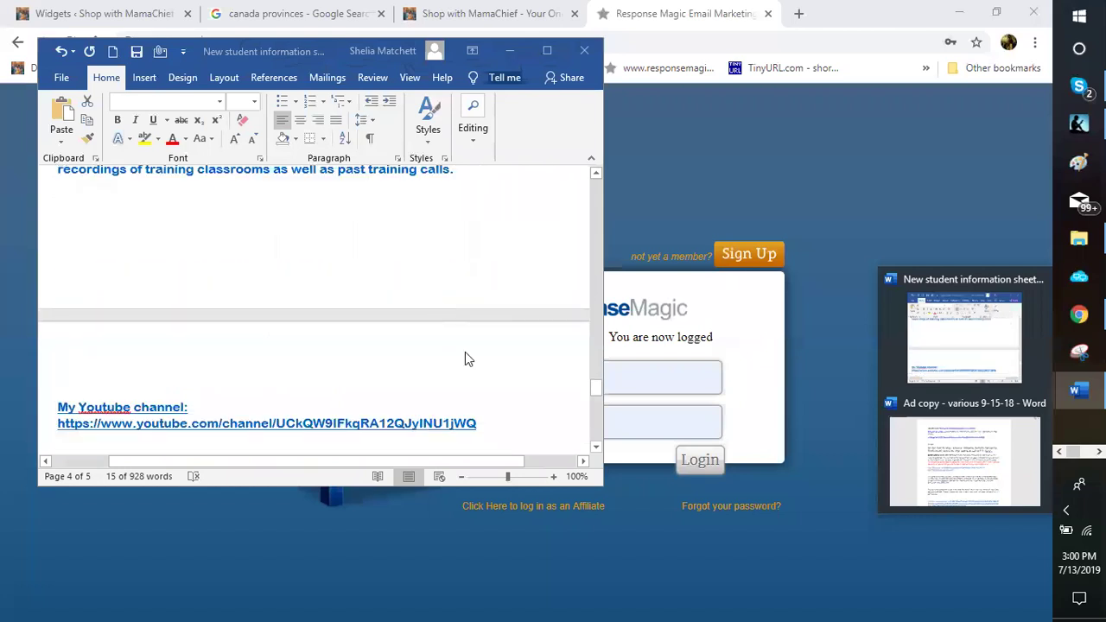
scroll(453, 314, down, 2)
Copy the "My Youtube channel" heading together with its link and return to the browser.
key(shift+Down)
key(shift+Down)
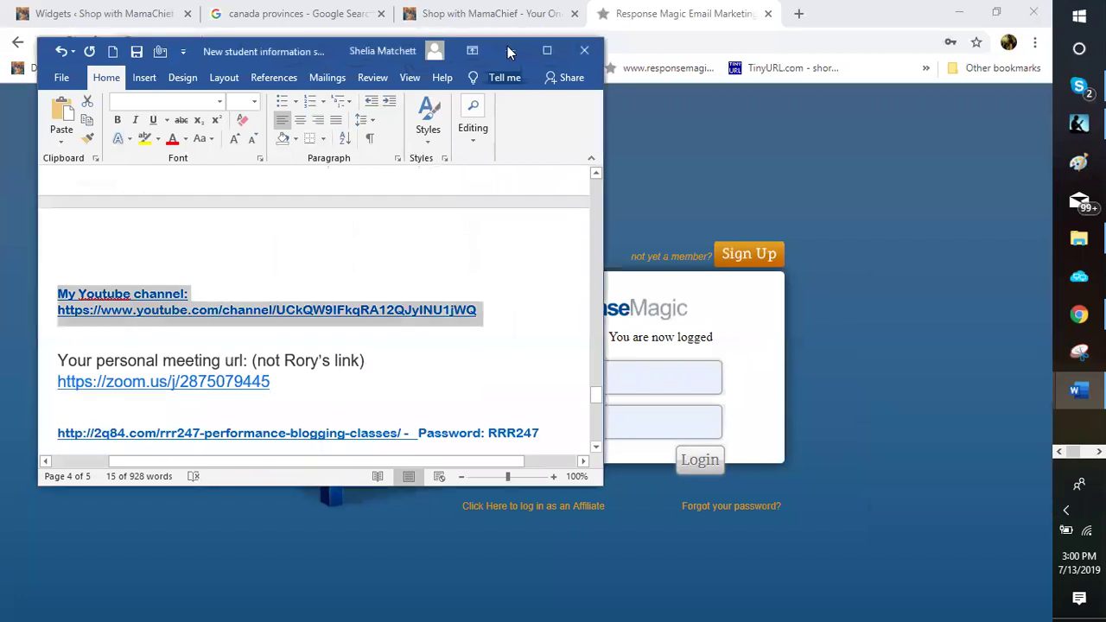
key(shift+F10)
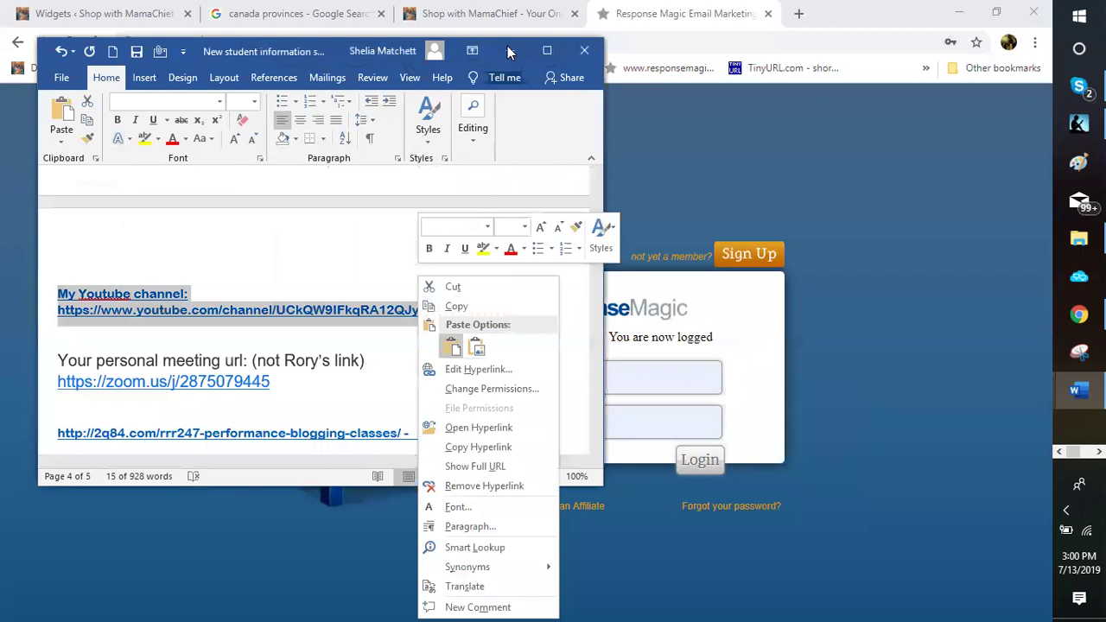
key(Up)
key(Return)
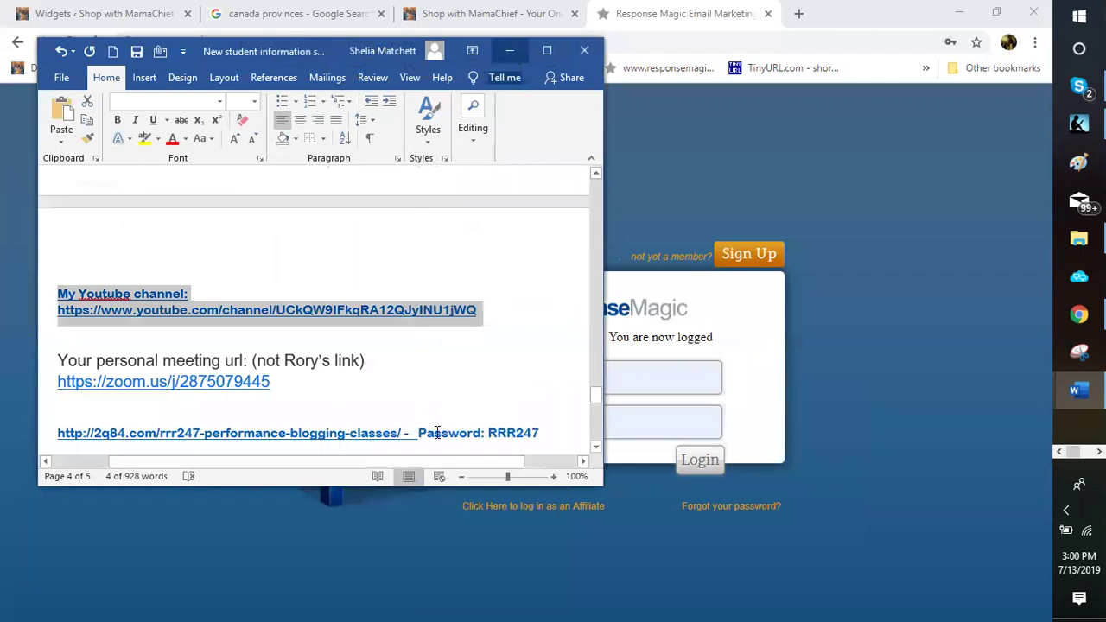
key(alt+Tab)
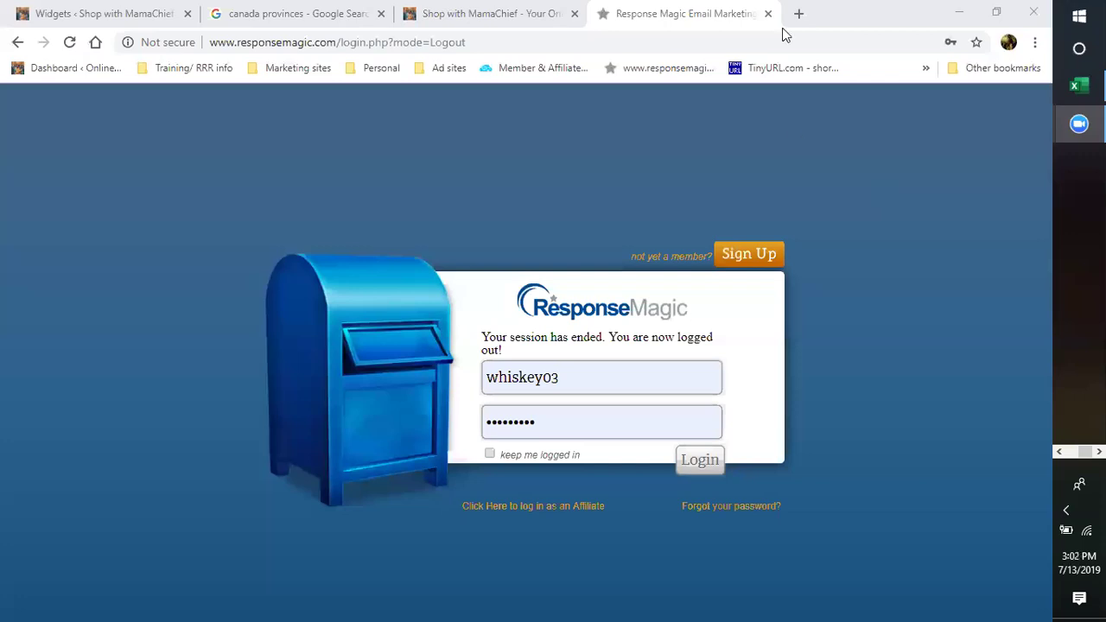
Close the Response Magic login page and open Facebook in a new tab.
click(604, 19)
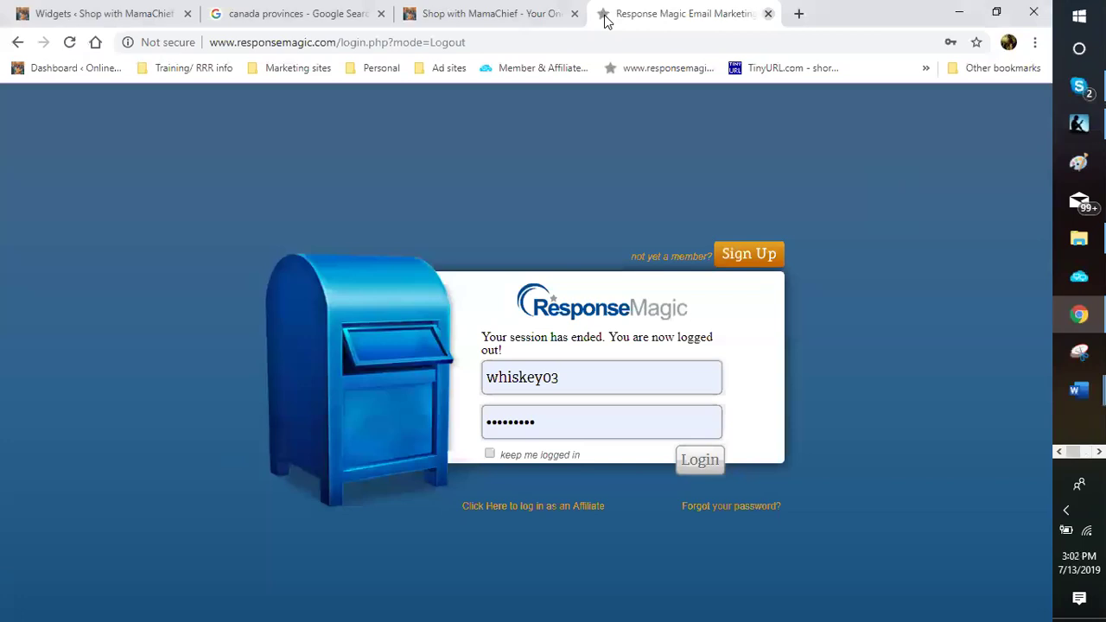
middle_click(605, 19)
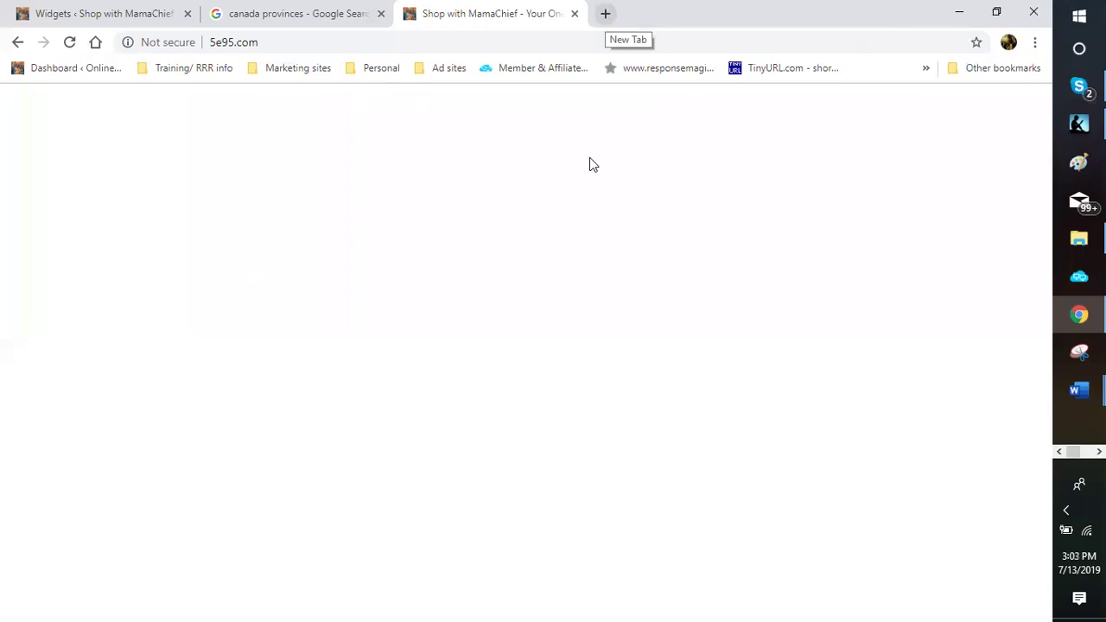
key(ctrl+t)
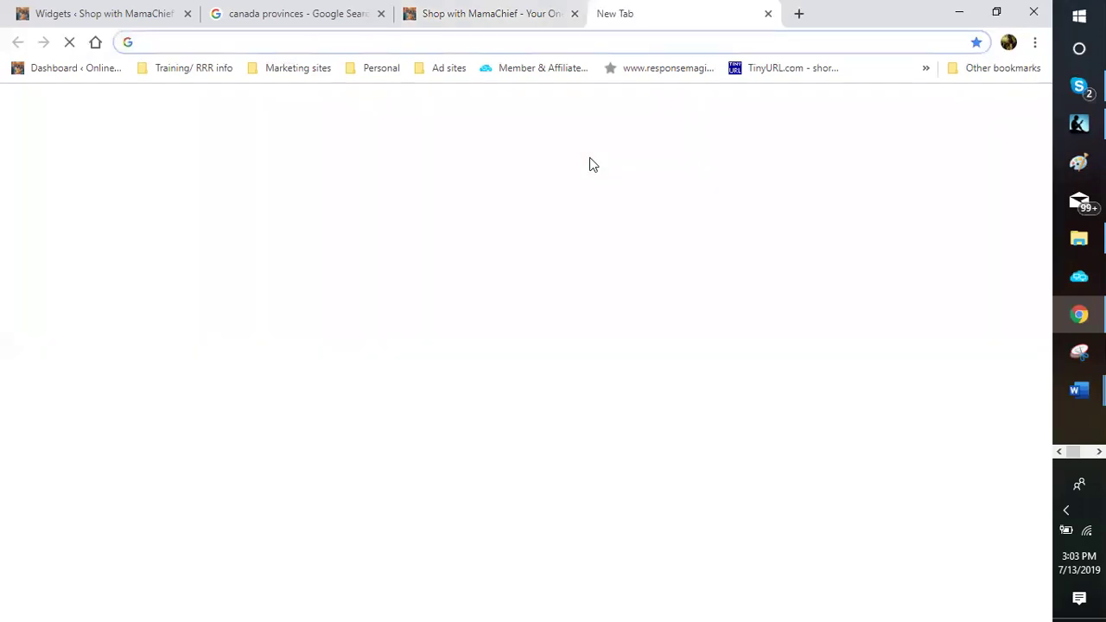
click(516, 306)
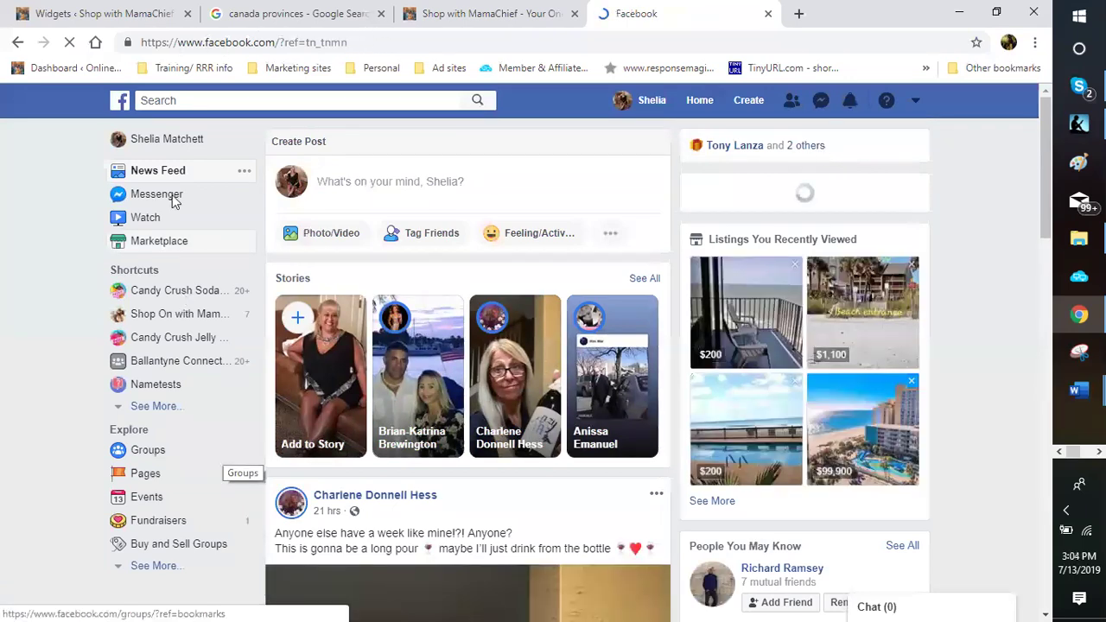
Open the "Shop On with Mama Chief" Facebook page and go to its Community section.
scroll(148, 320, down, 1)
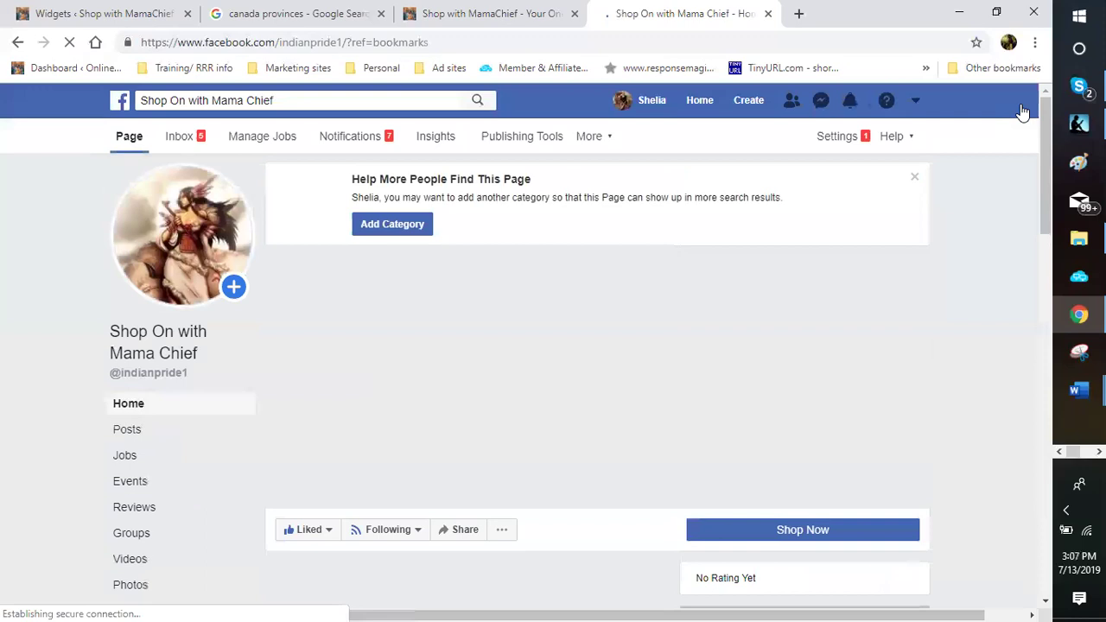
scroll(1024, 111, down, 2)
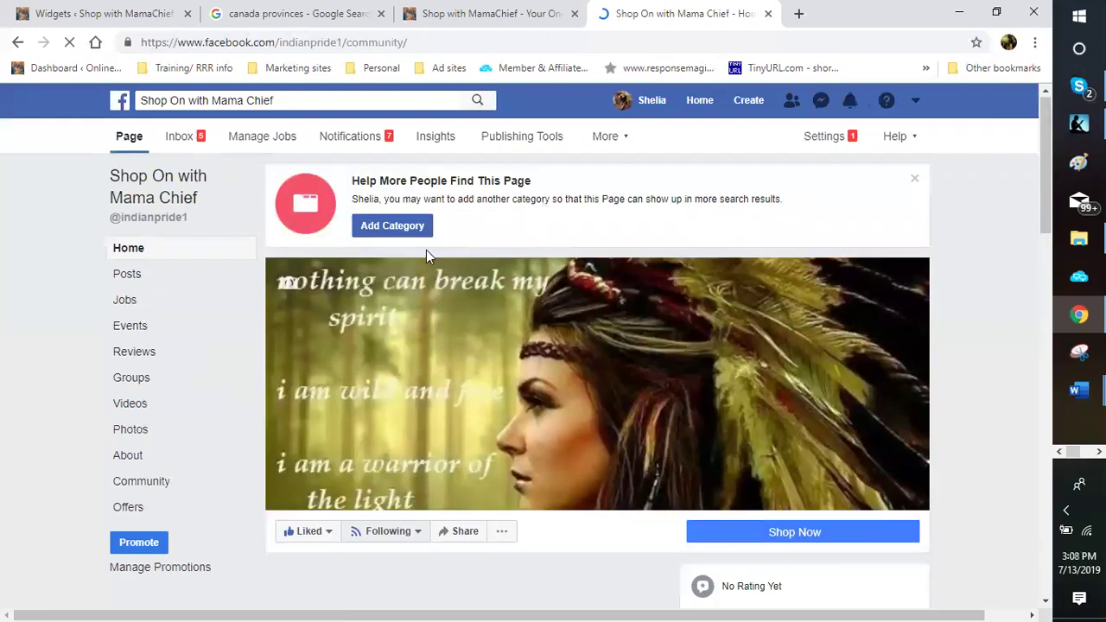
click(141, 481)
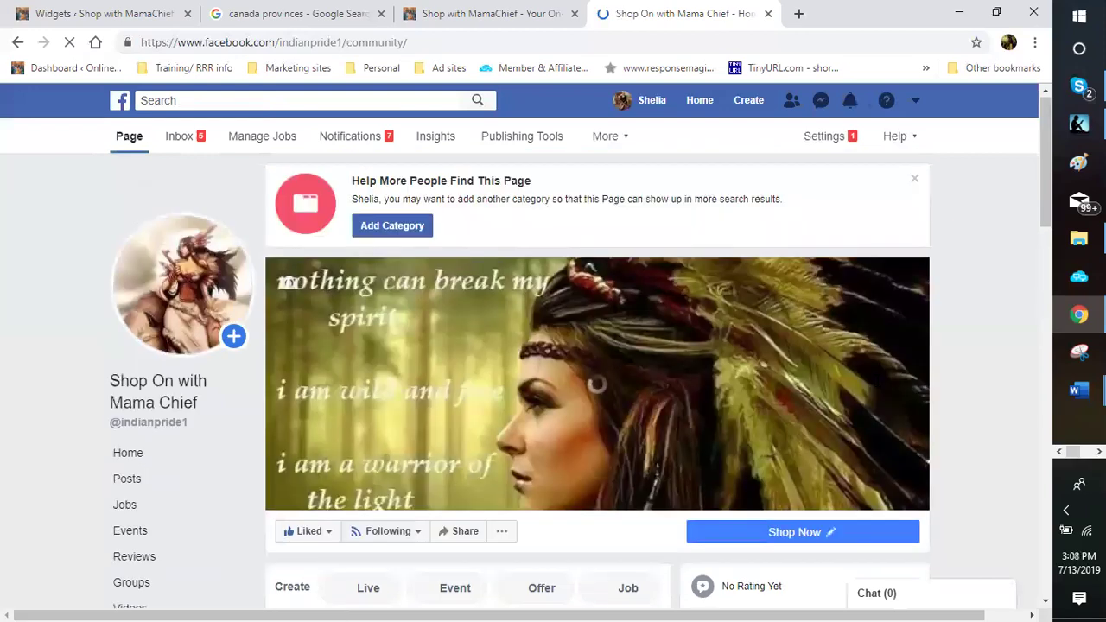
Dismiss the photo viewer opened from the page and close the Facebook tab.
click(408, 491)
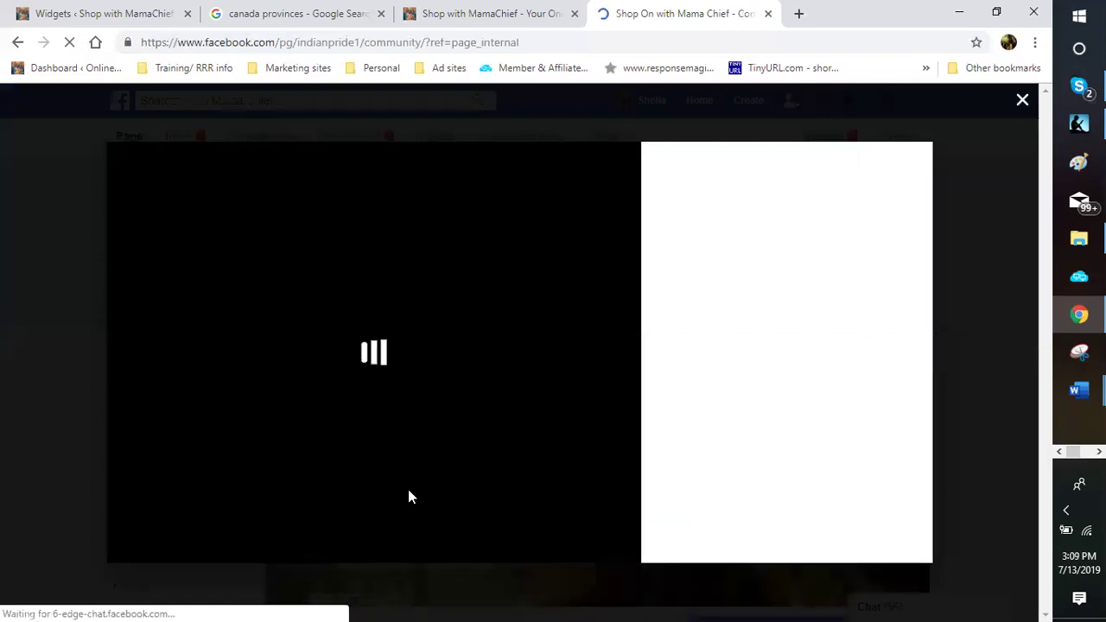
key(Escape)
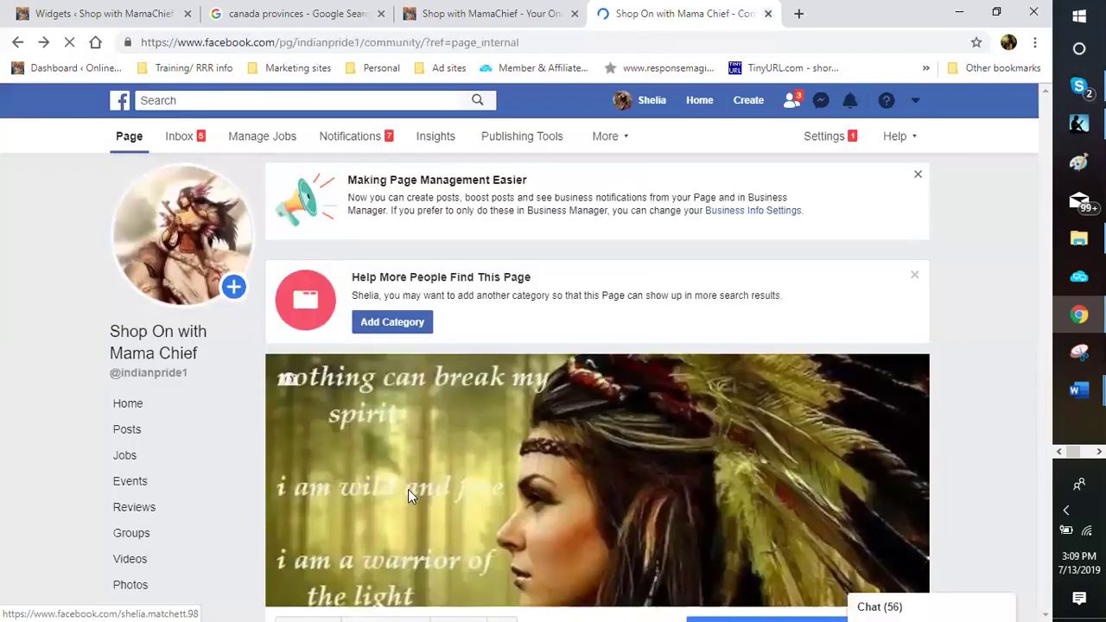
key(ctrl+w)
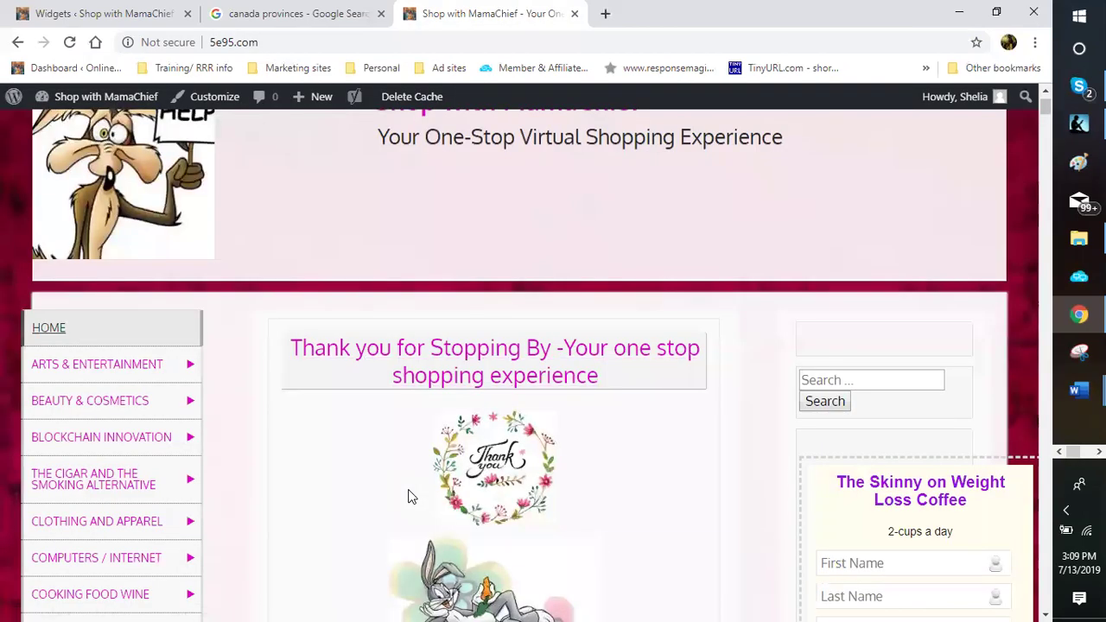
key(Tab)
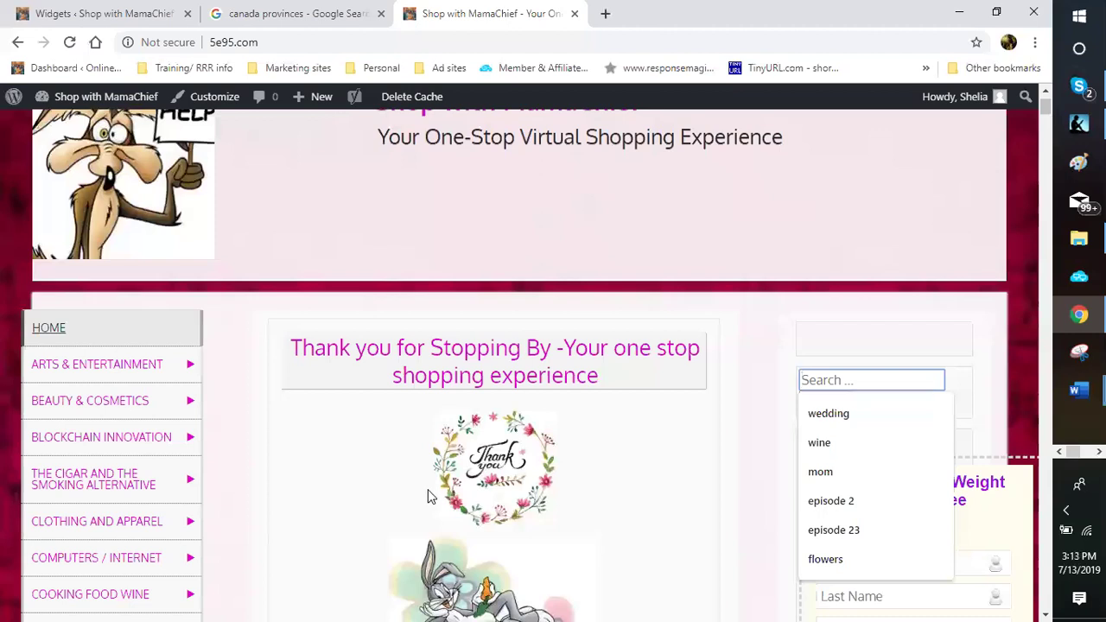
key(Down)
key(Up)
click(429, 496)
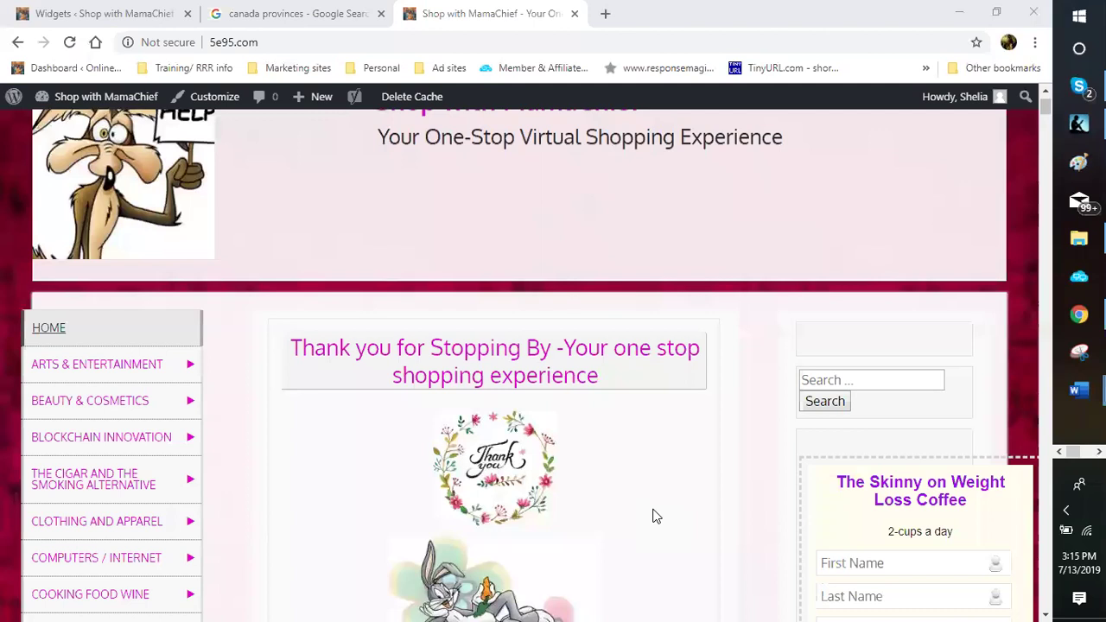
Open a new tab, look through the marketing and personal bookmarks, and load the PayPal activity bookmark.
click(605, 15)
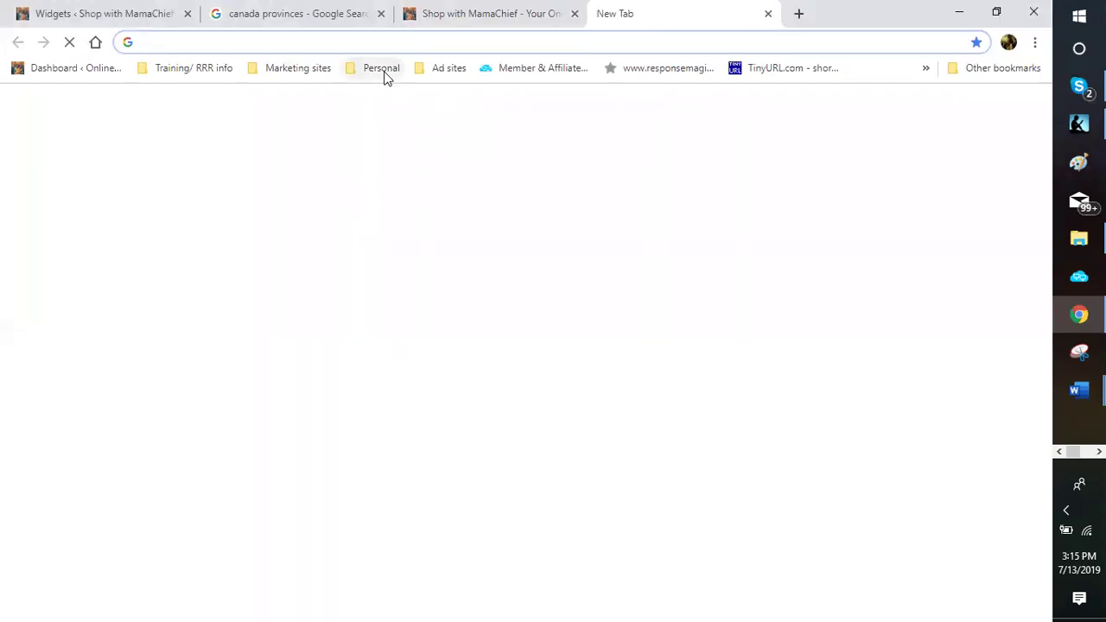
click(384, 73)
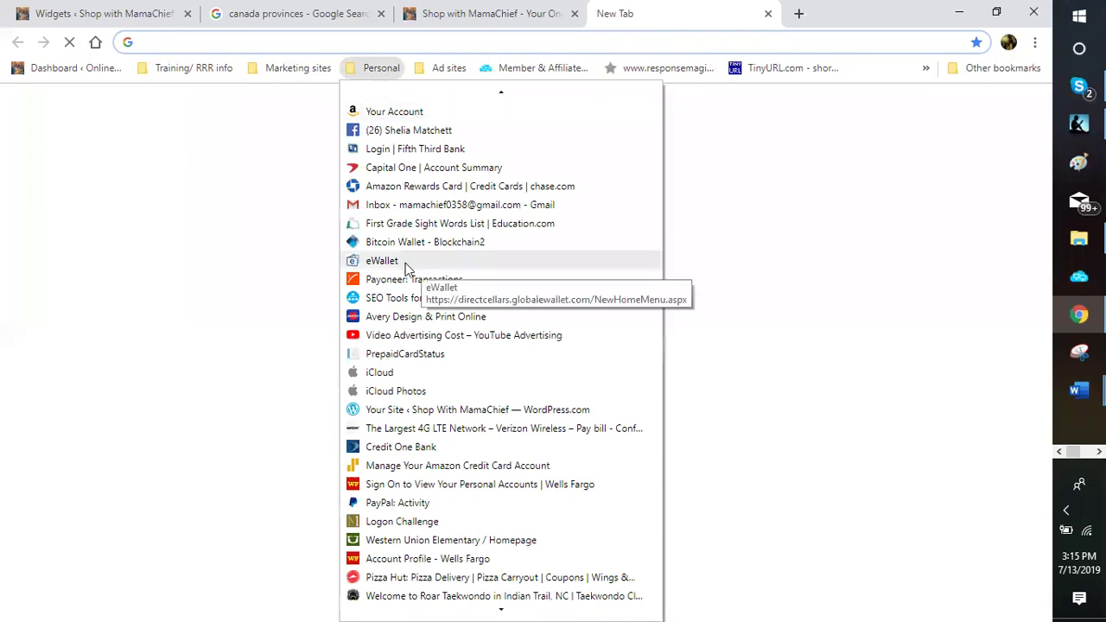
click(298, 78)
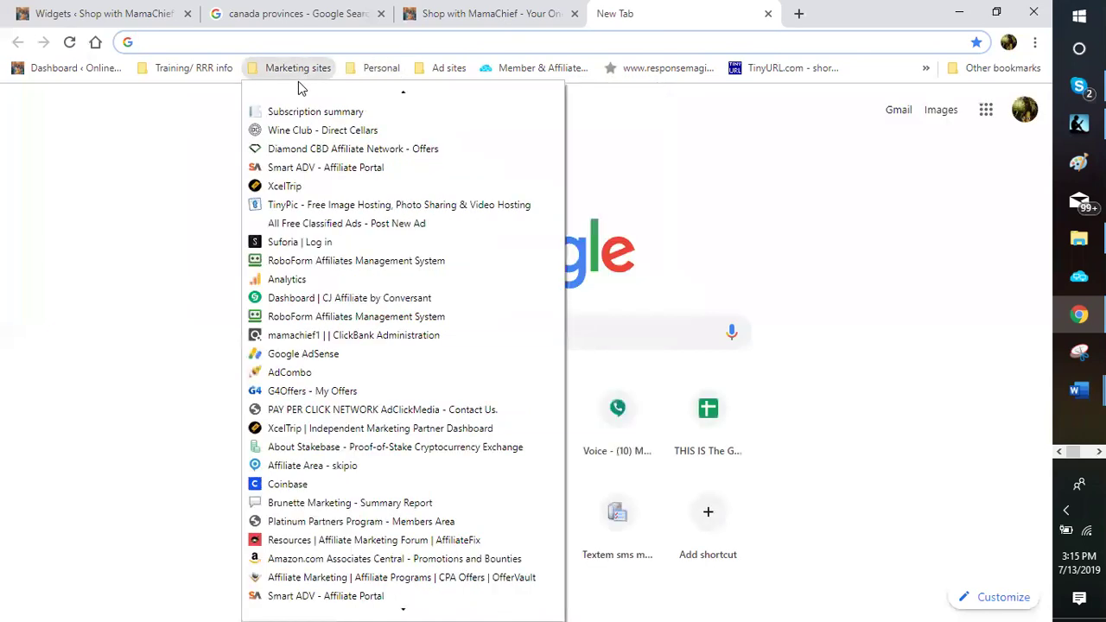
mouse_move(369, 76)
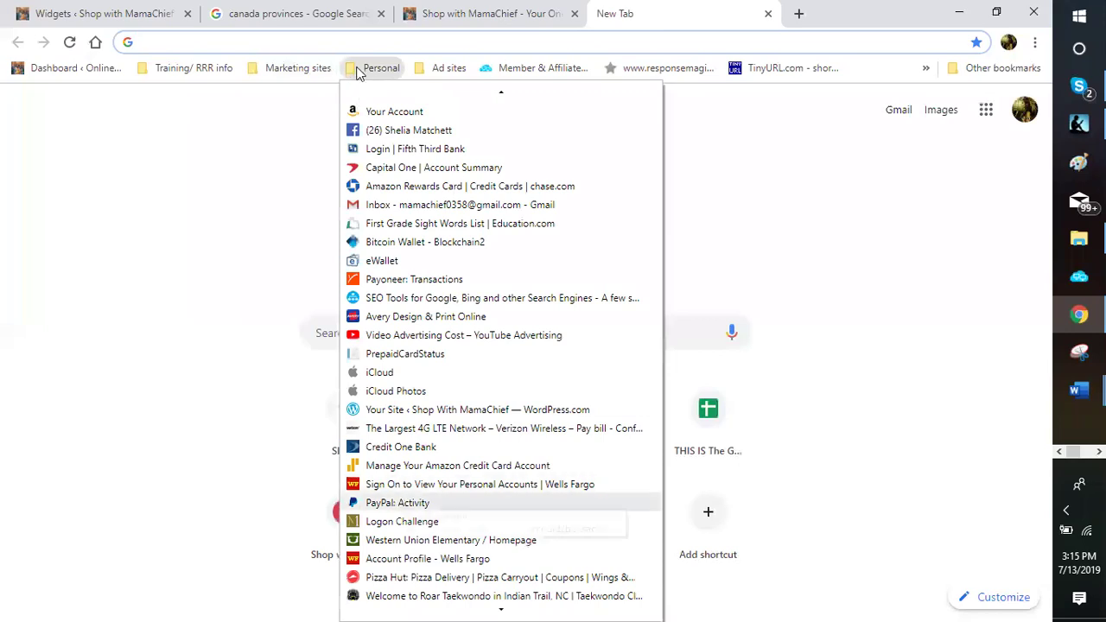
key(Return)
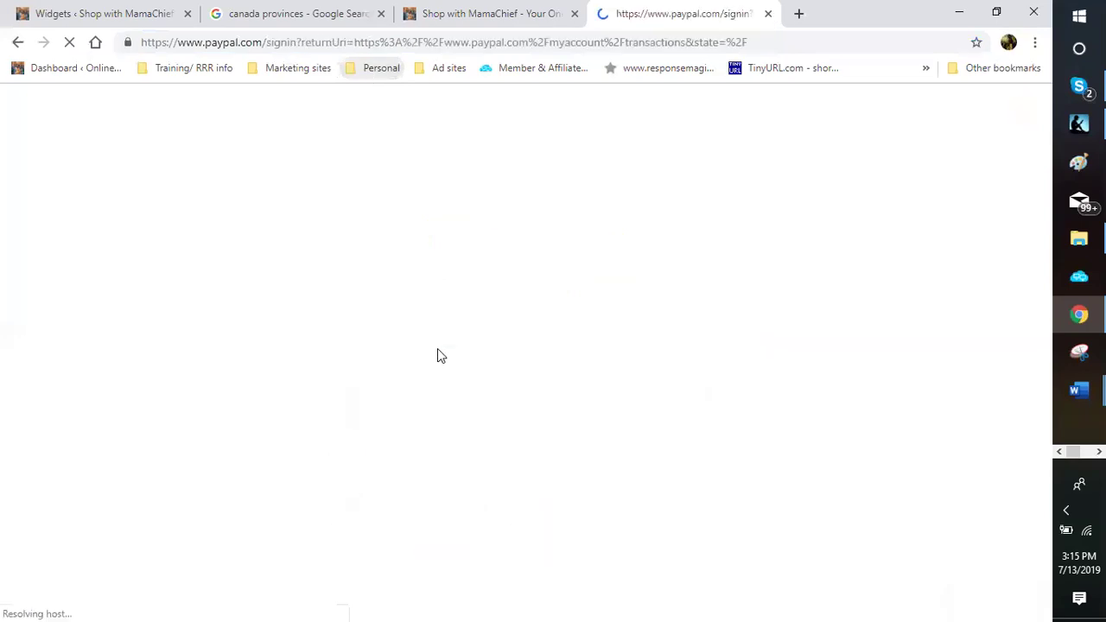
click(381, 68)
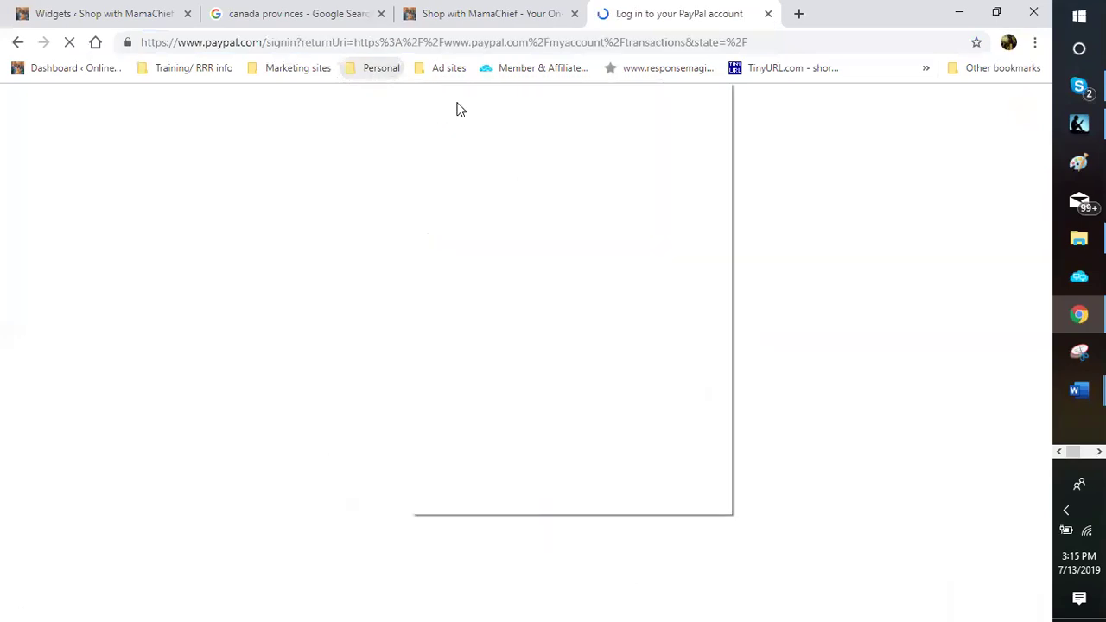
Look through the personal and ad site bookmarks, load the LinkedIn profile bookmark and go to the LinkedIn home feed.
key(p)
key(p)
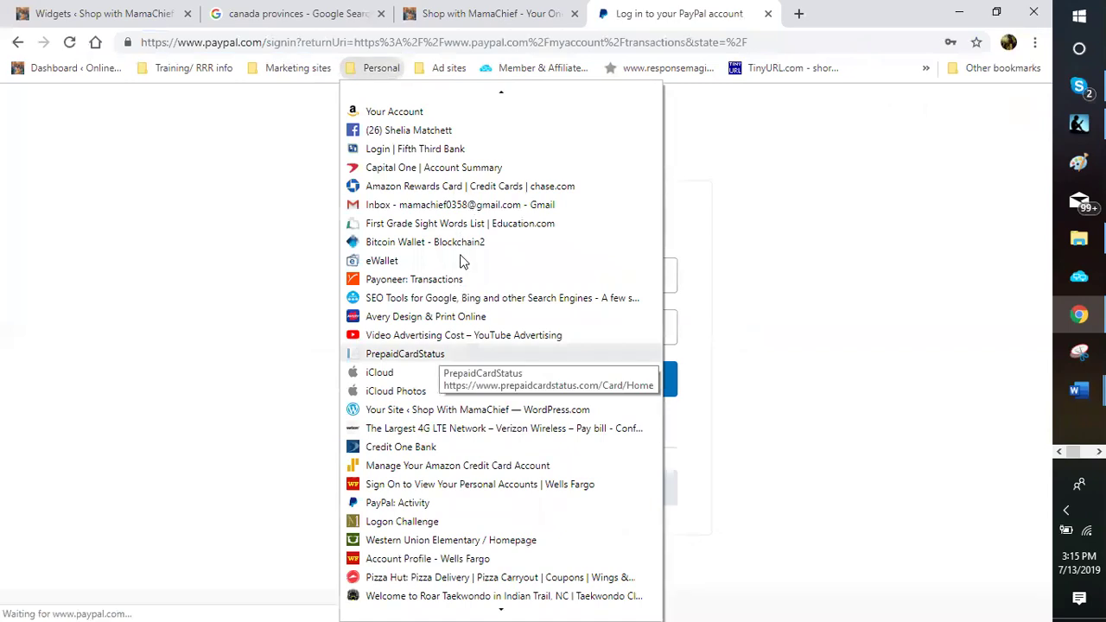
key(Right)
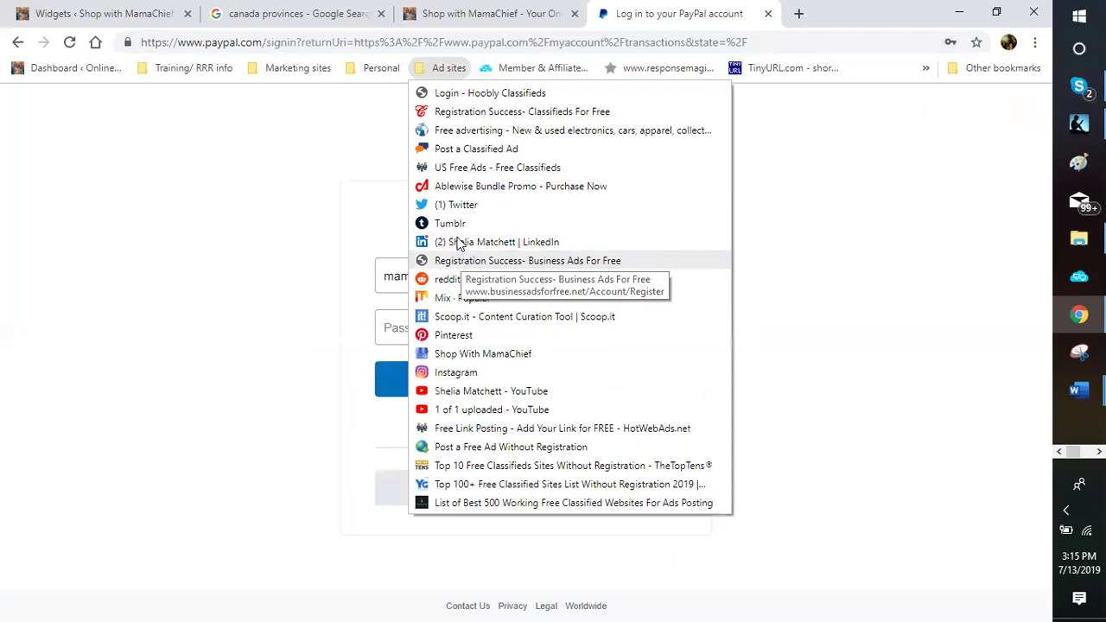
key(Escape)
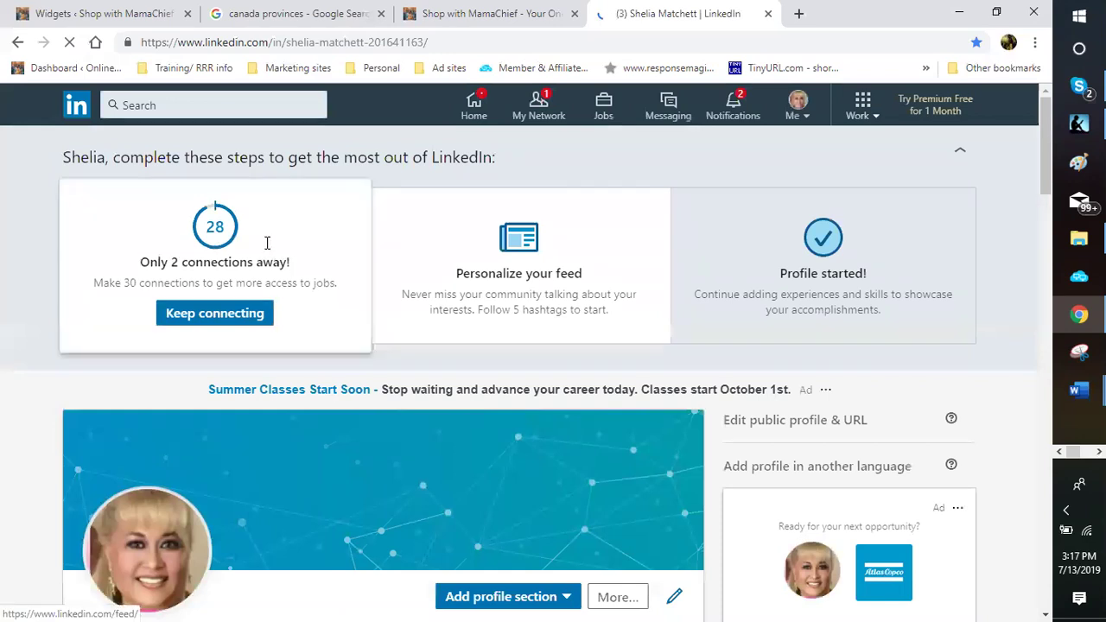
scroll(657, 250, down, 5)
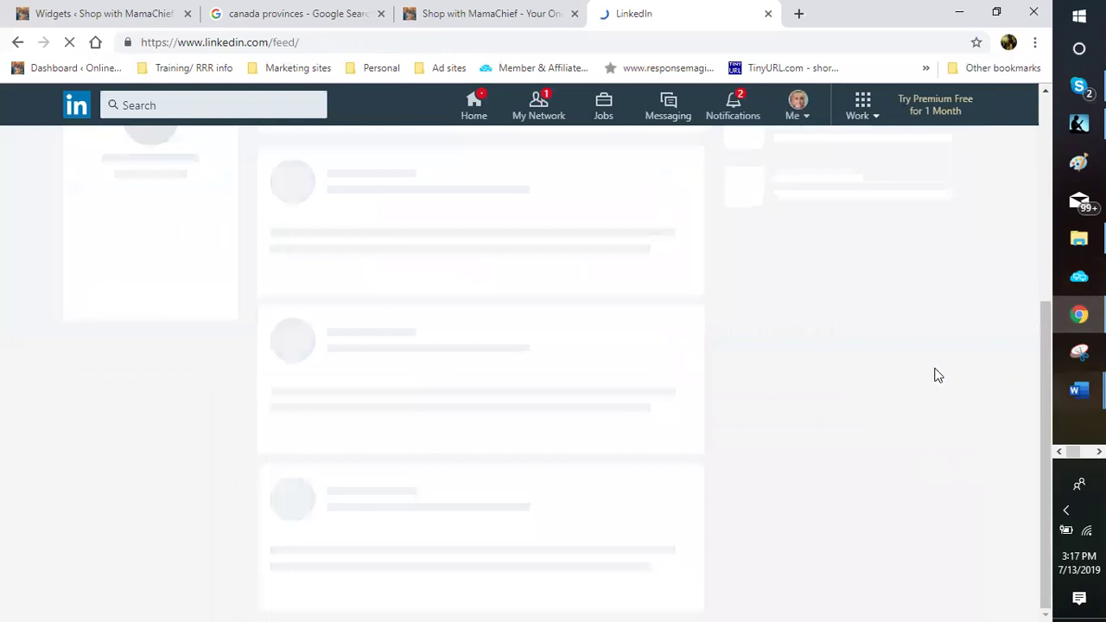
Switch to the Word ad copy document and copy the headline "Turn Your Hobby into a Money-Making Website Blog".
click(1075, 390)
click(933, 371)
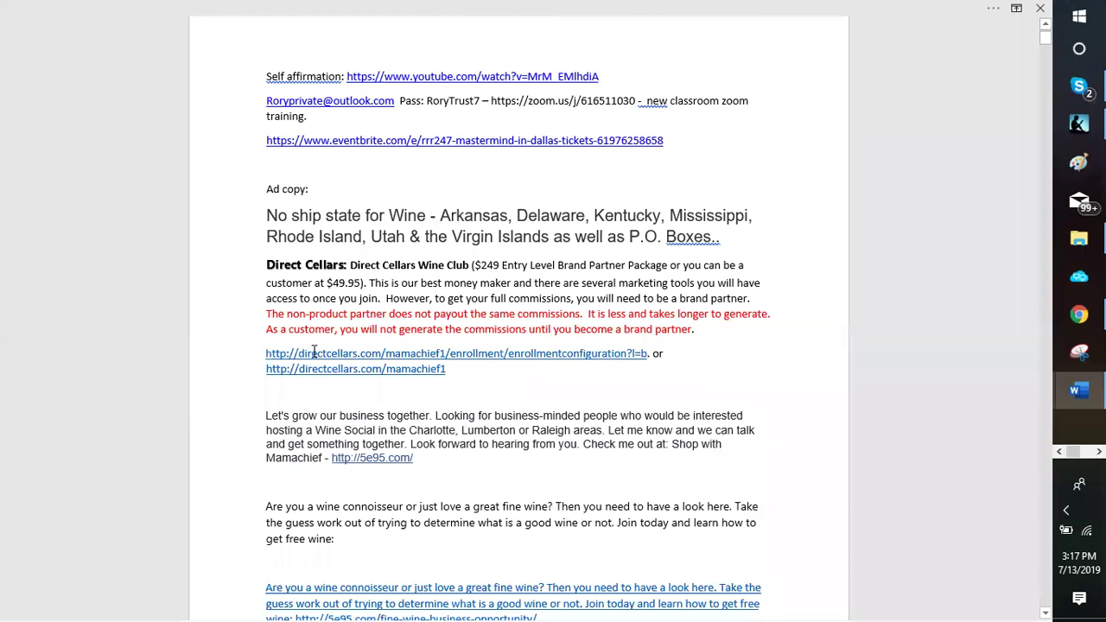
scroll(314, 353, down, 2)
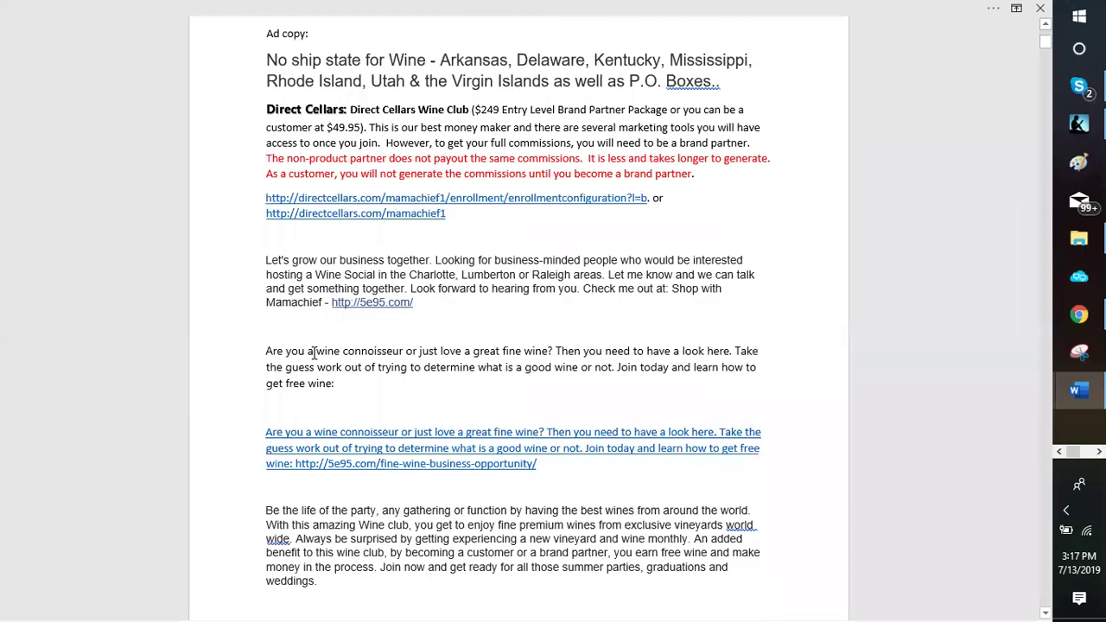
scroll(314, 352, down, 2)
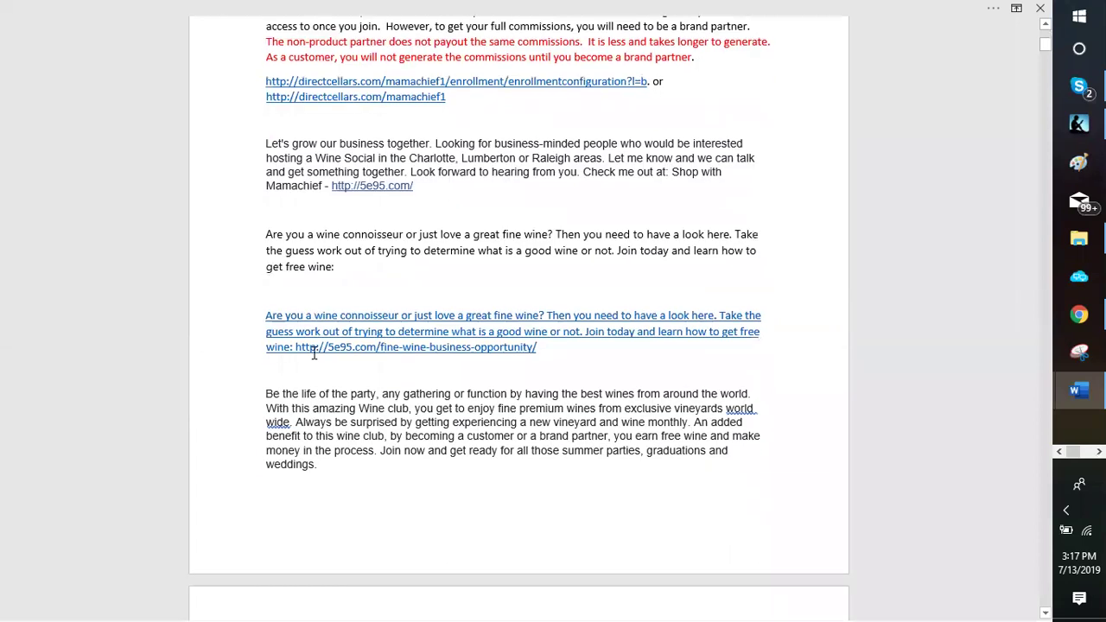
scroll(301, 352, down, 2)
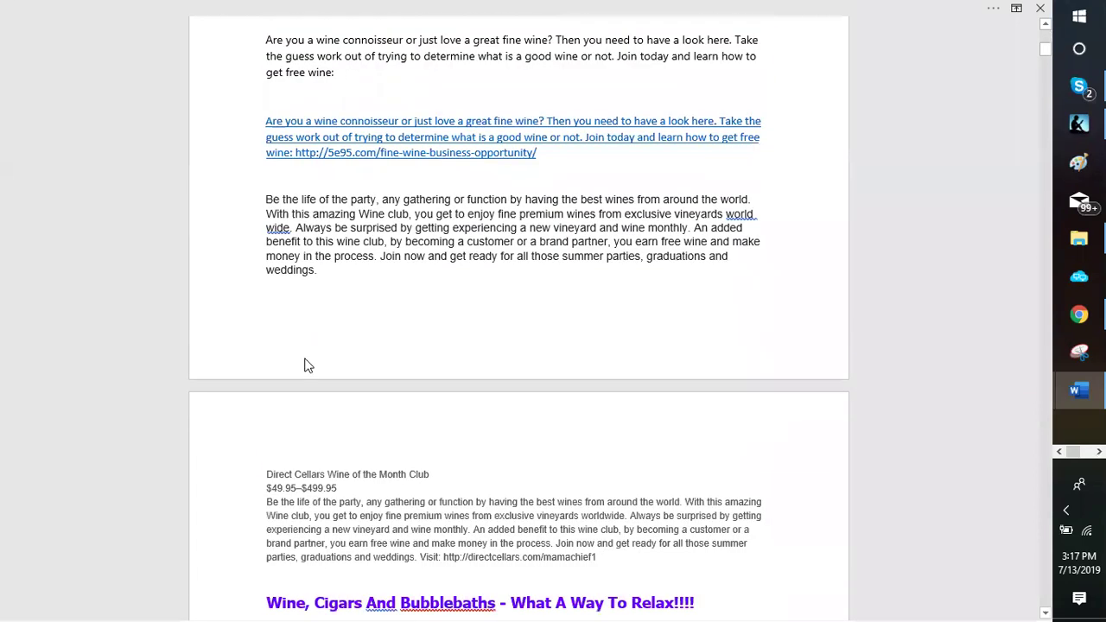
scroll(337, 492, down, 1)
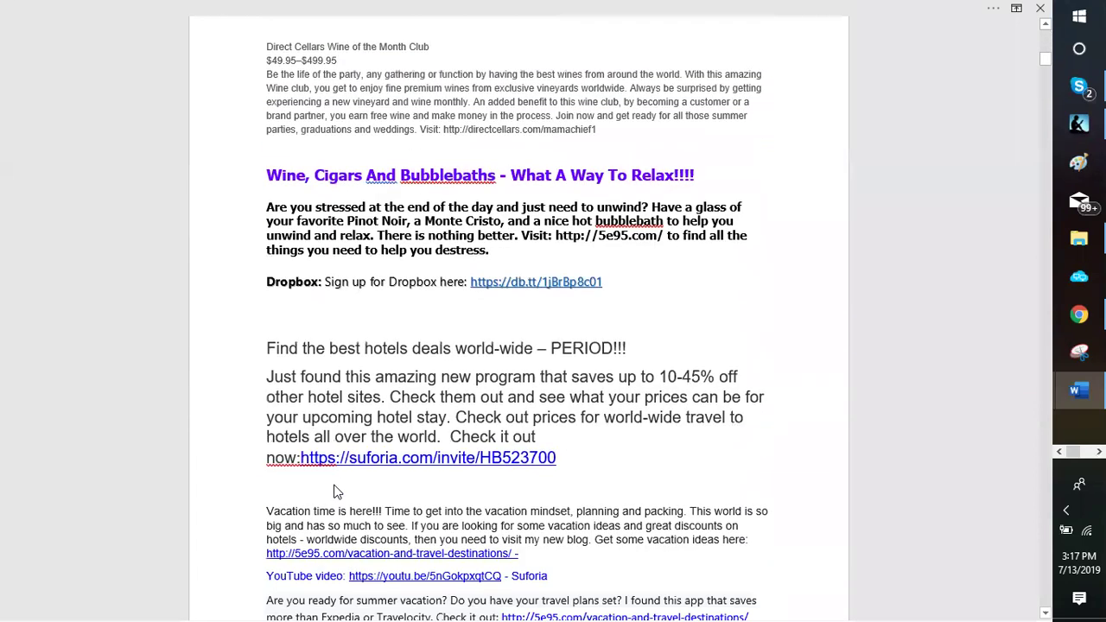
scroll(337, 491, down, 3)
scroll(516, 374, down, 3)
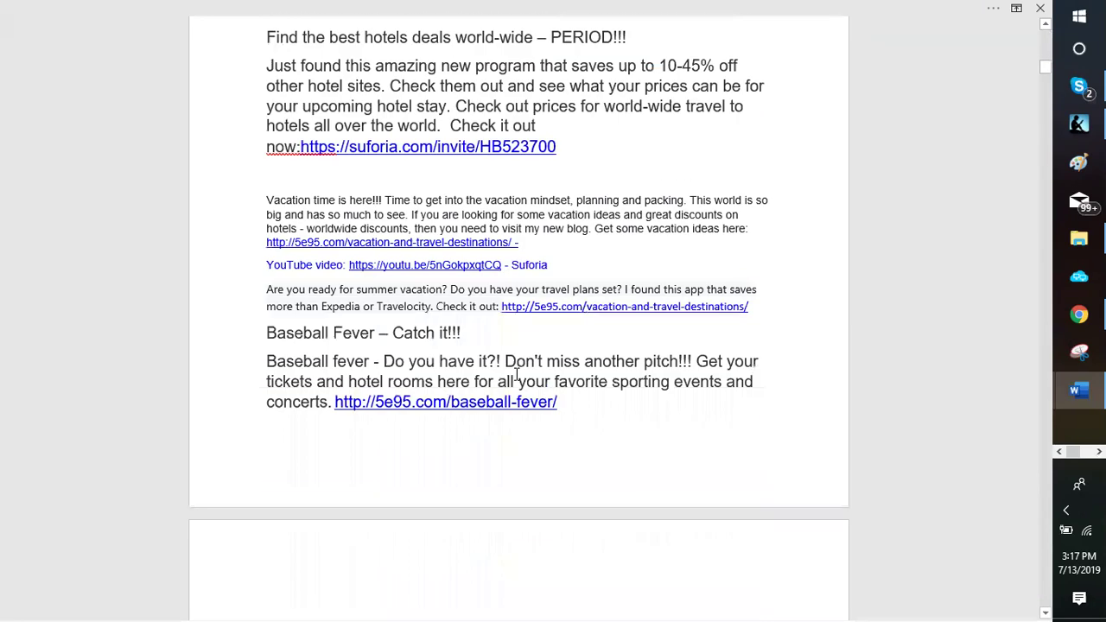
scroll(531, 373, down, 3)
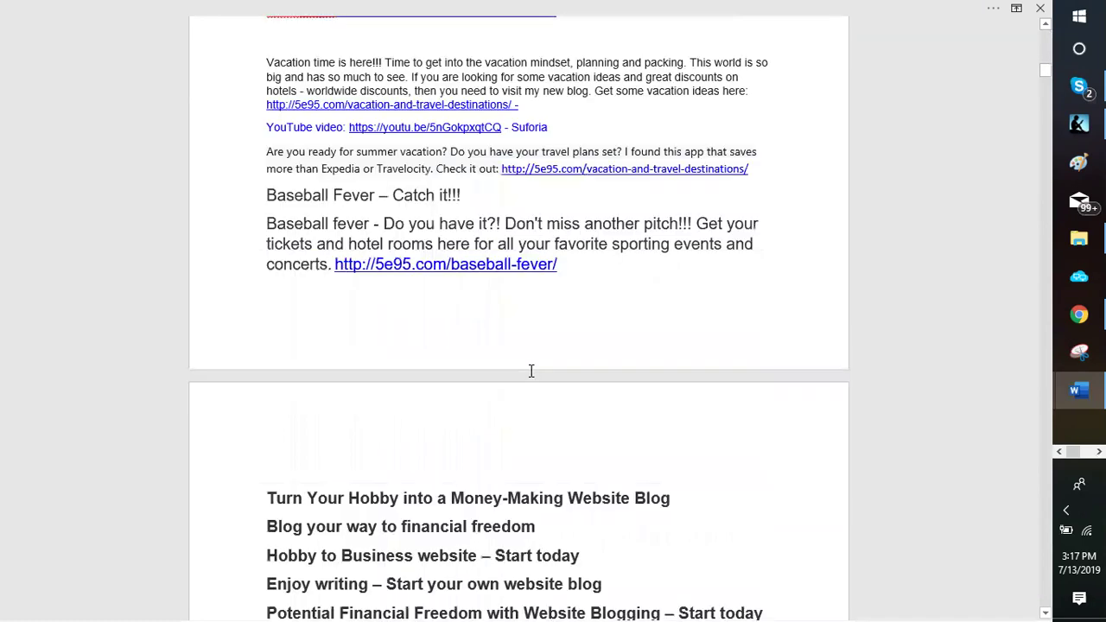
scroll(524, 363, down, 5)
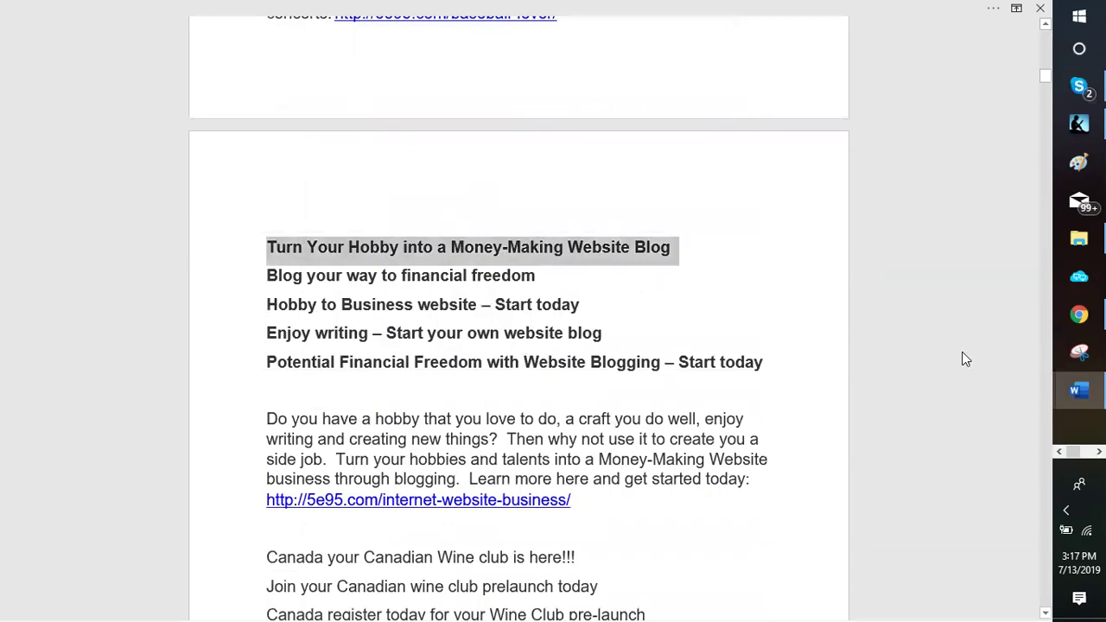
key(shift+F10)
key(Escape)
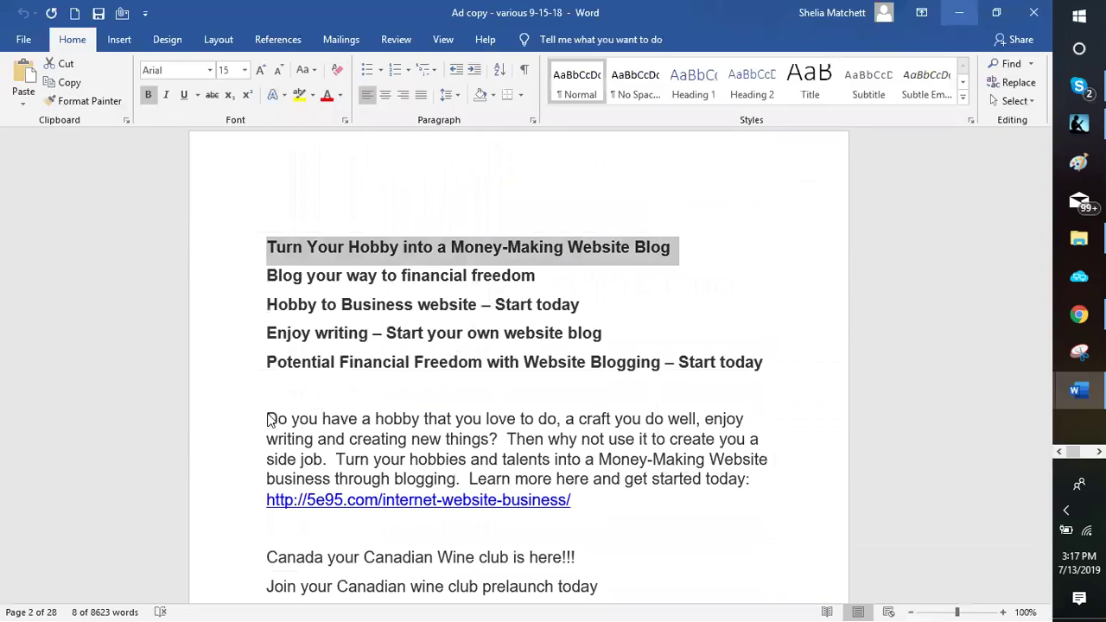
Return to LinkedIn, start a new post and insert the headline "Turn Your Hobby into a Money-Making Website Blog".
key(alt+Tab)
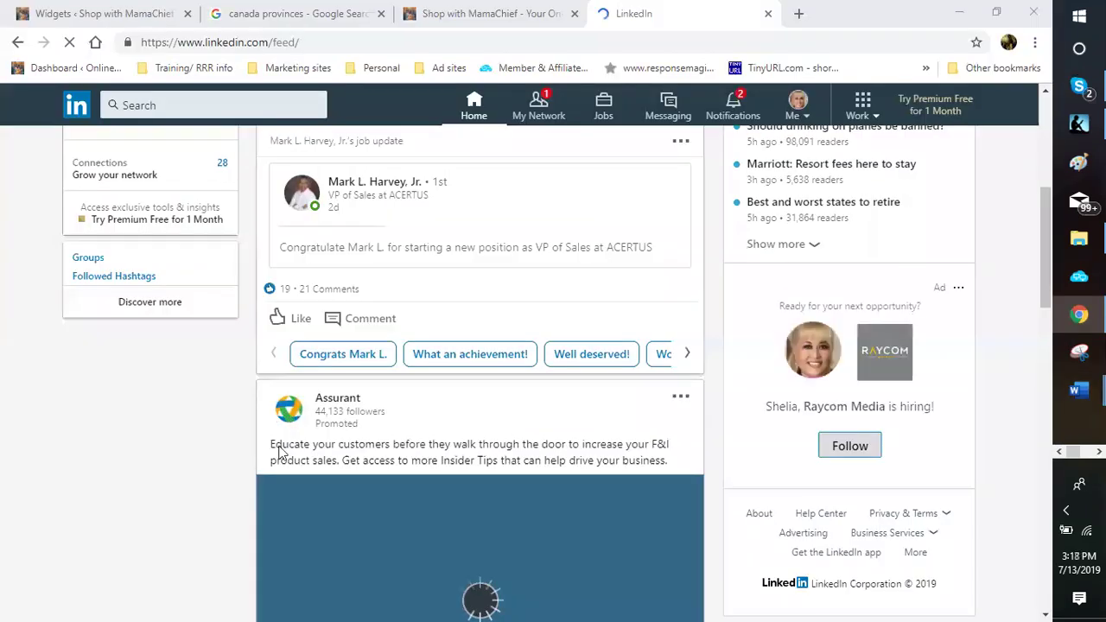
scroll(578, 505, up, 2)
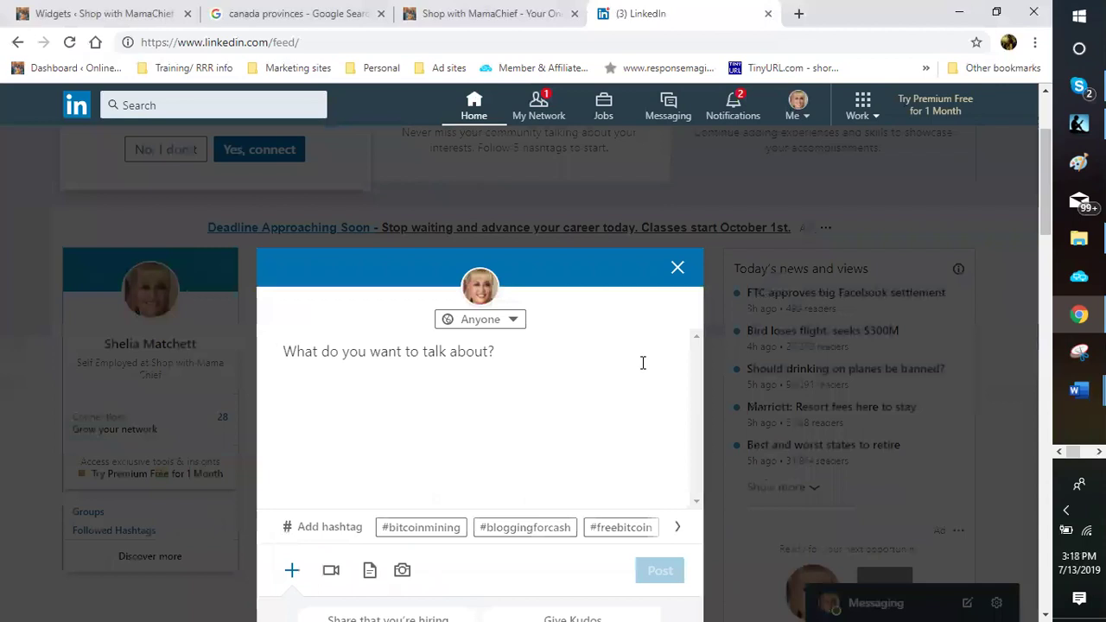
key(Menu)
key(Down)
key(Down)
key(Down)
key(Up)
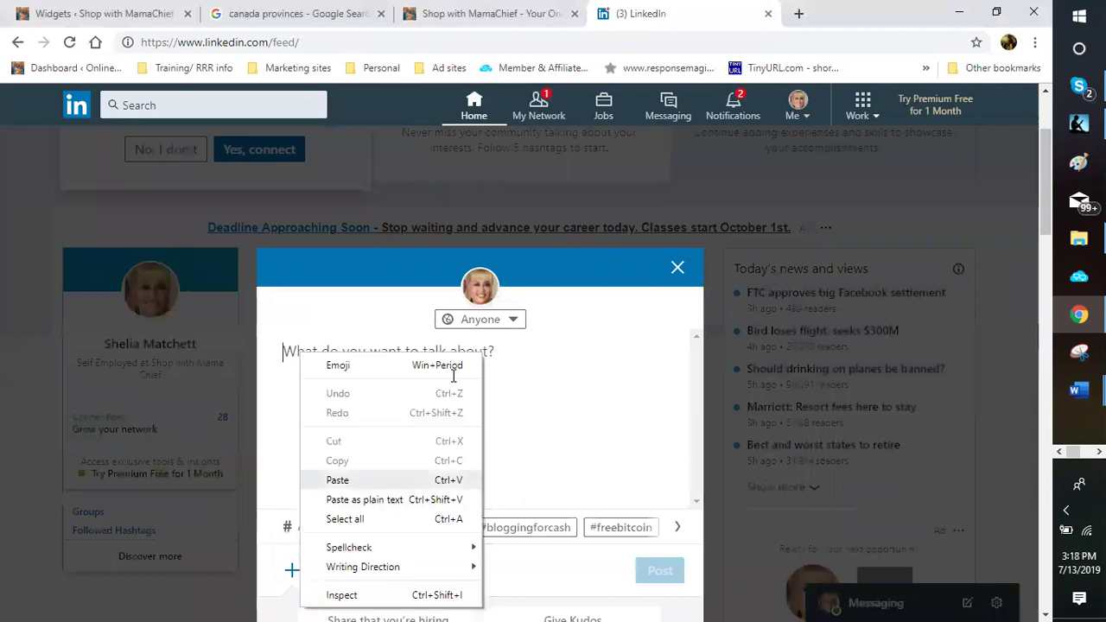
click(366, 363)
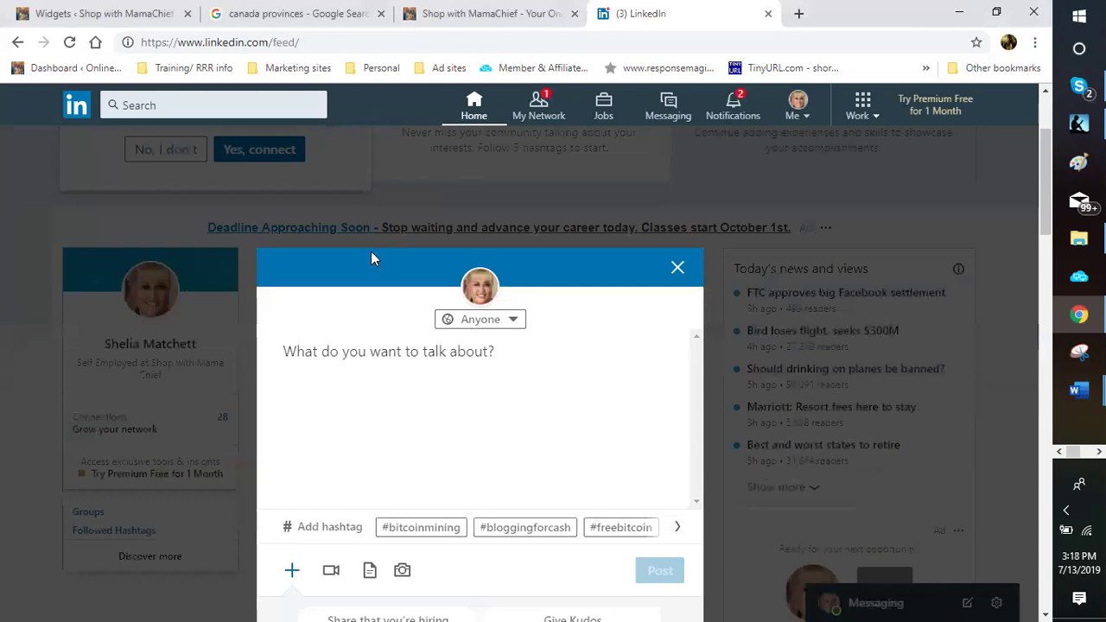
text(Turn Your Hobby into a Money-Making Website Blog)
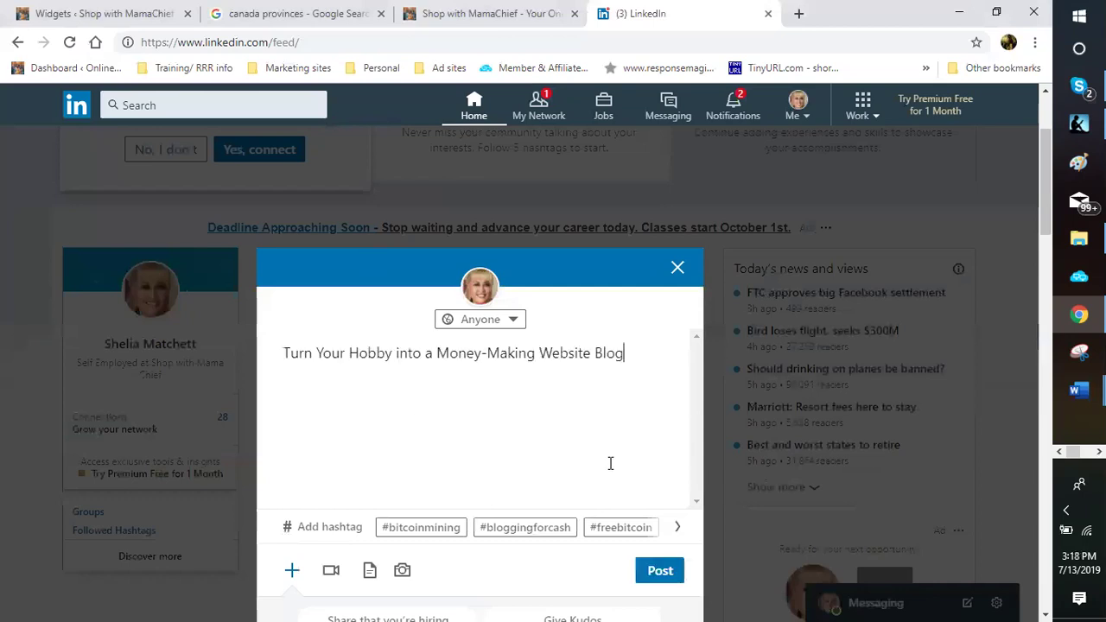
In the Word ad copy document, copy the paragraph starting "Do you have a hobby that you love to do", including its website link.
key(super+9)
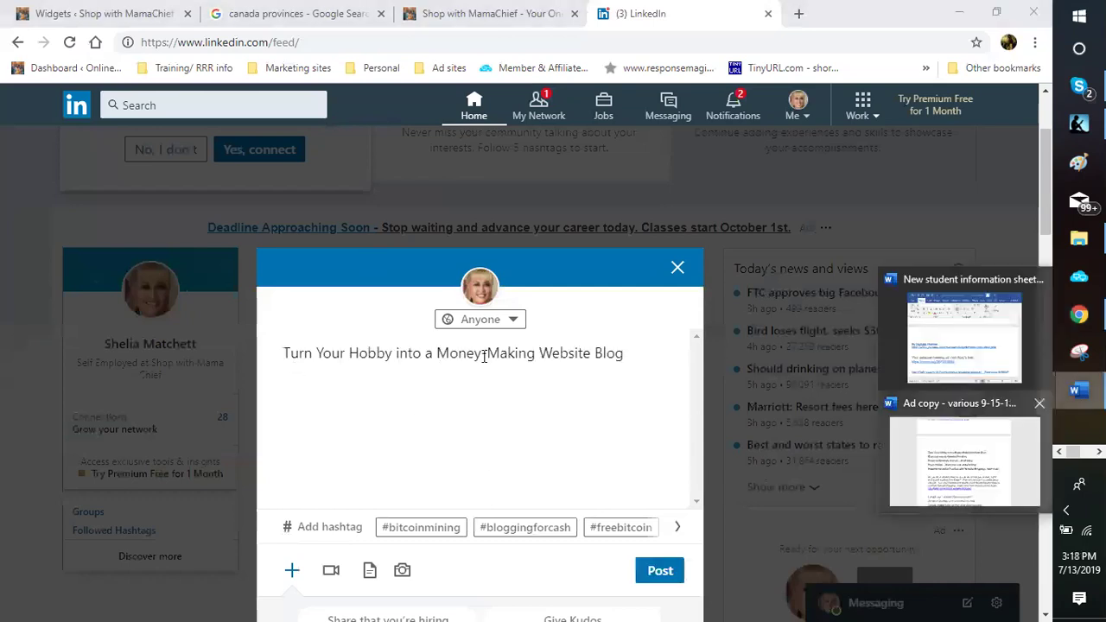
key(super+9)
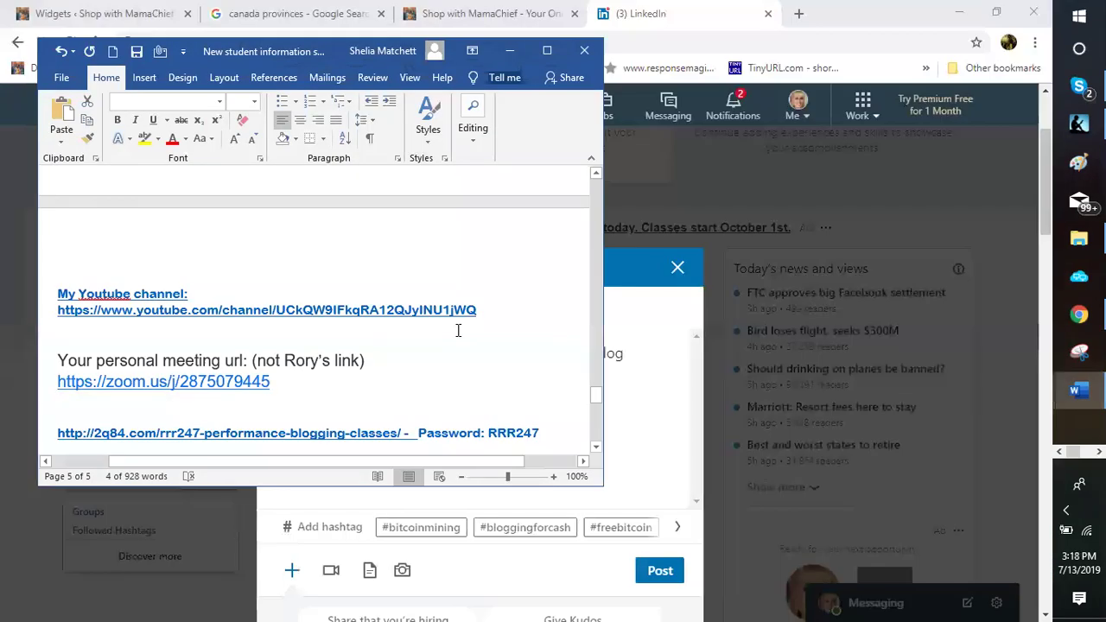
triple_click(458, 331)
key(super+9)
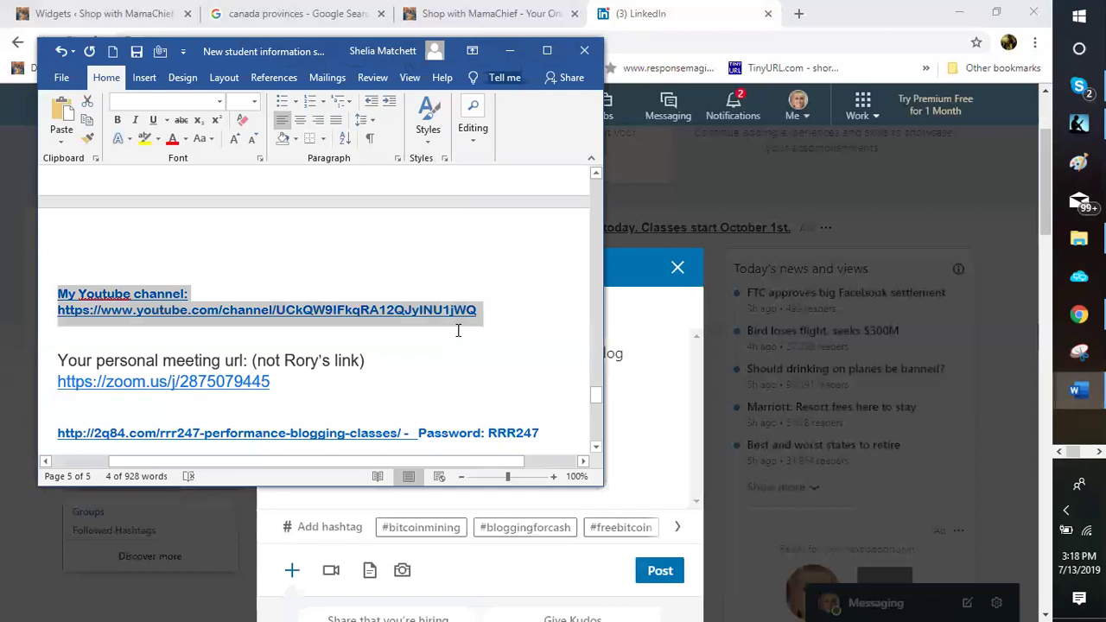
key(super+9)
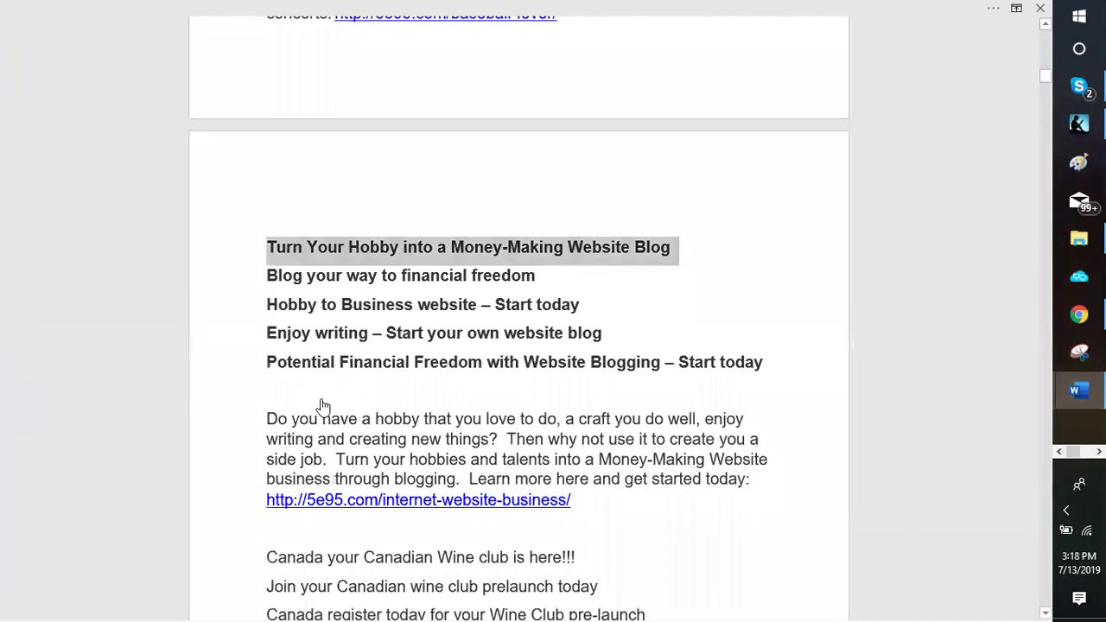
triple_click(409, 451)
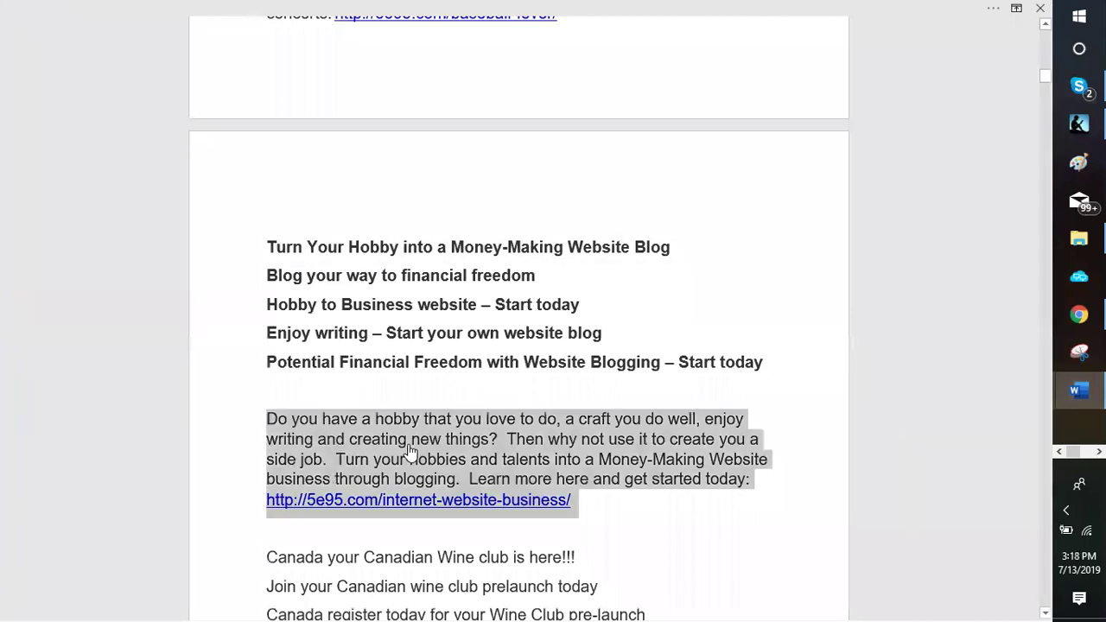
right_click(403, 447)
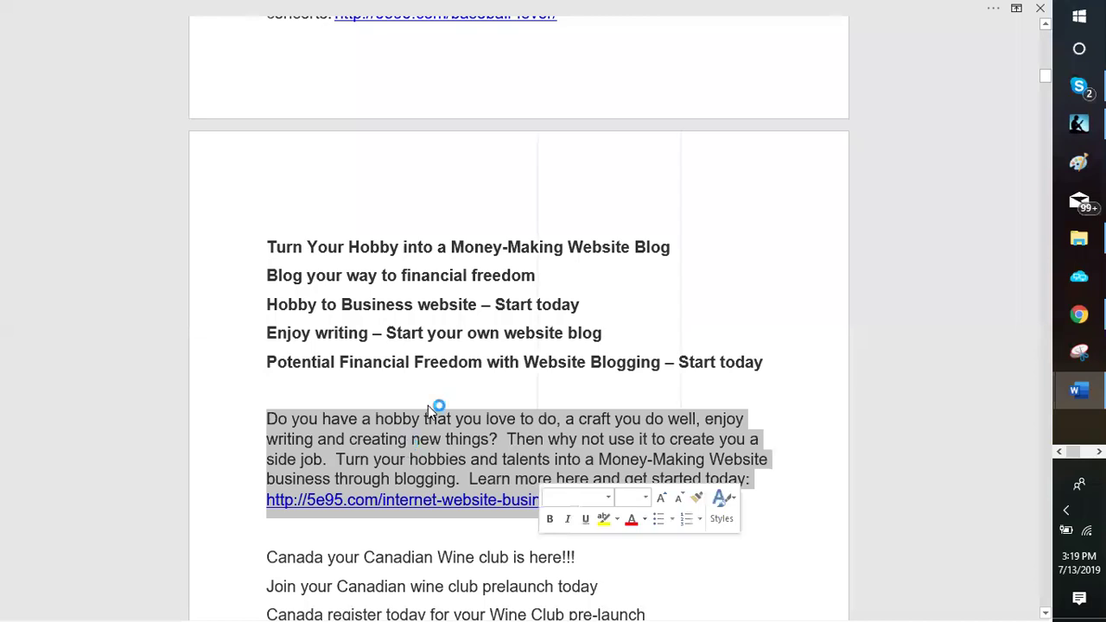
key(c)
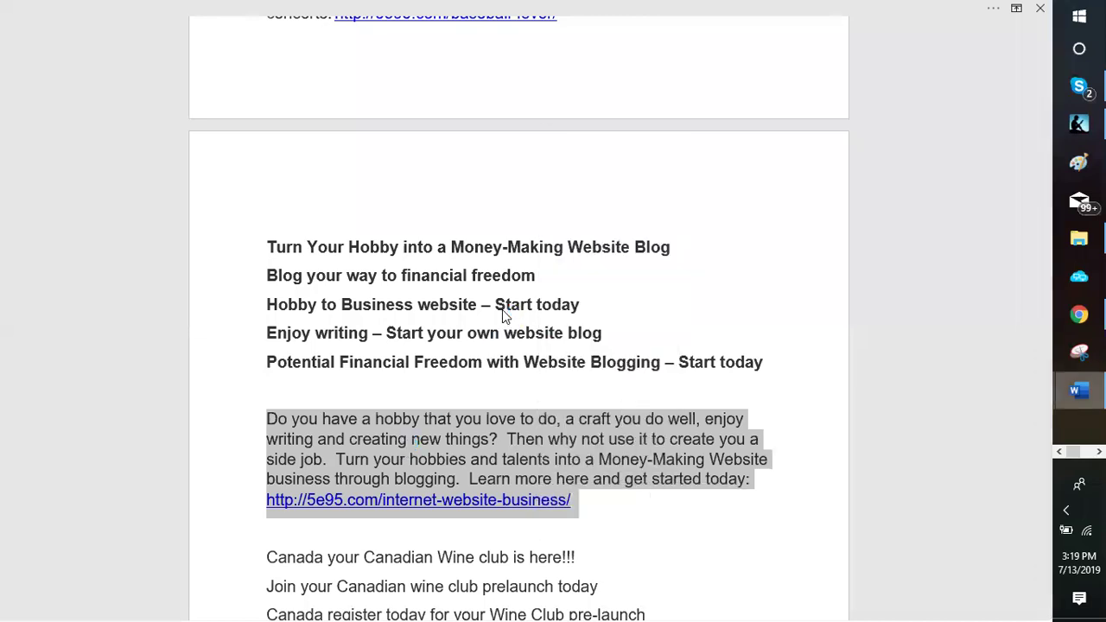
Back in the LinkedIn post, add "..." after the headline and paste the copied hobby paragraph with its link on a new line.
key(alt+Tab)
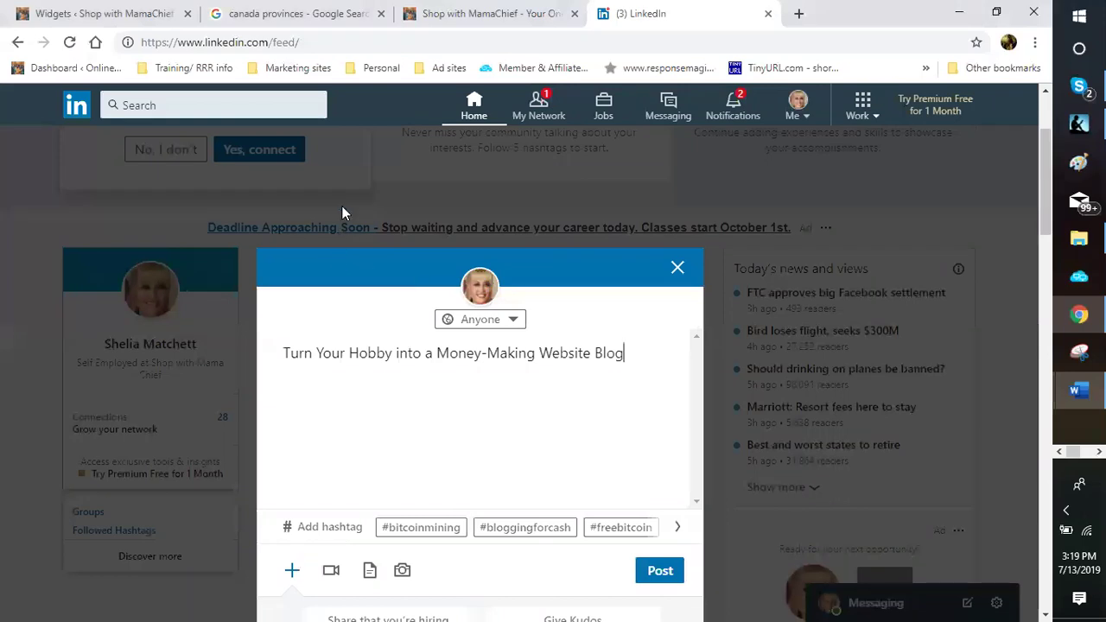
text(___)
key(BackSpace)
key(BackSpace)
key(BackSpace)
text(...)
key(Return)
right_click(421, 391)
key(Up)
key(Escape)
key(ctrl+v)
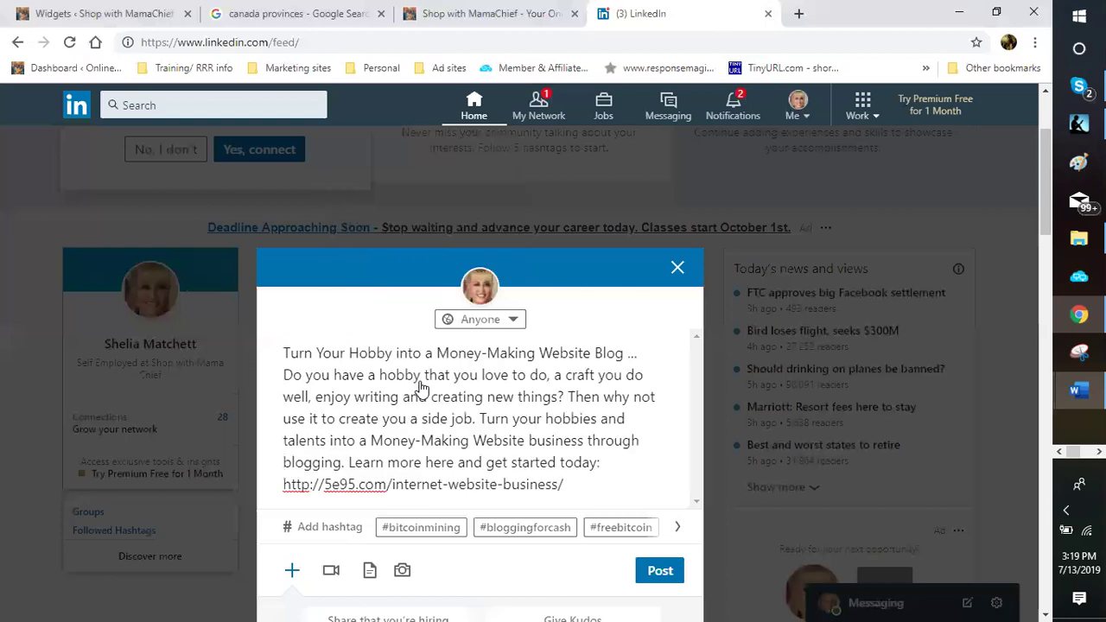
Start adding an image to the post and open the logos folder inside blogging pictures.
scroll(419, 386, down, 2)
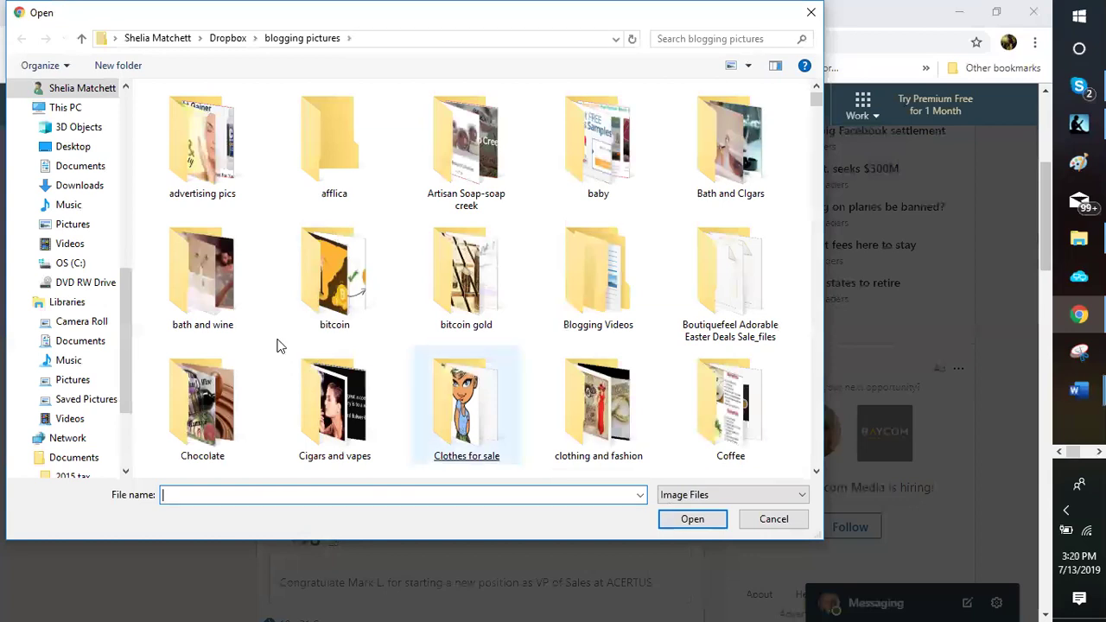
scroll(277, 345, down, 2)
scroll(276, 345, down, 2)
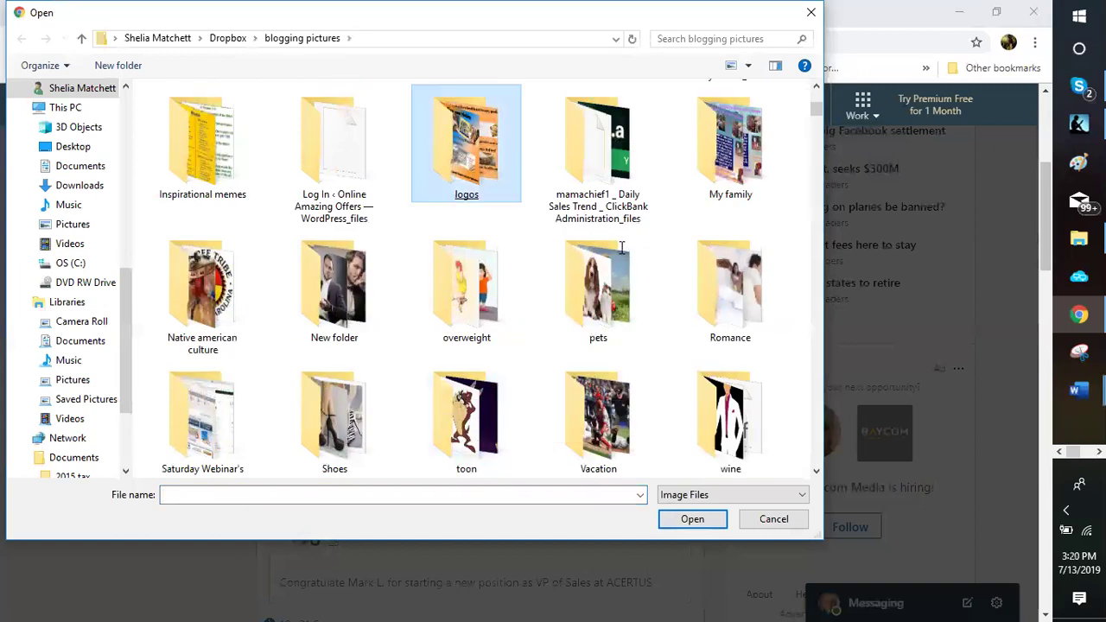
key(Return)
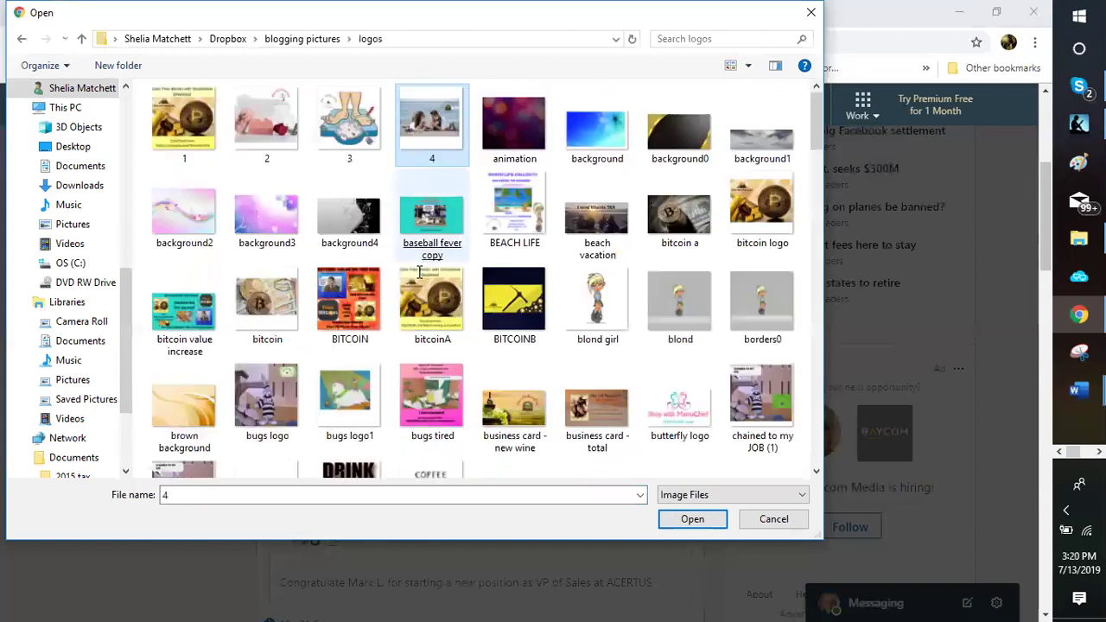
Browse the logos folder and load the "Turn your Hobby Into a Money-Making Blogging Website" picture into the post's image preview.
key(Down)
key(Down)
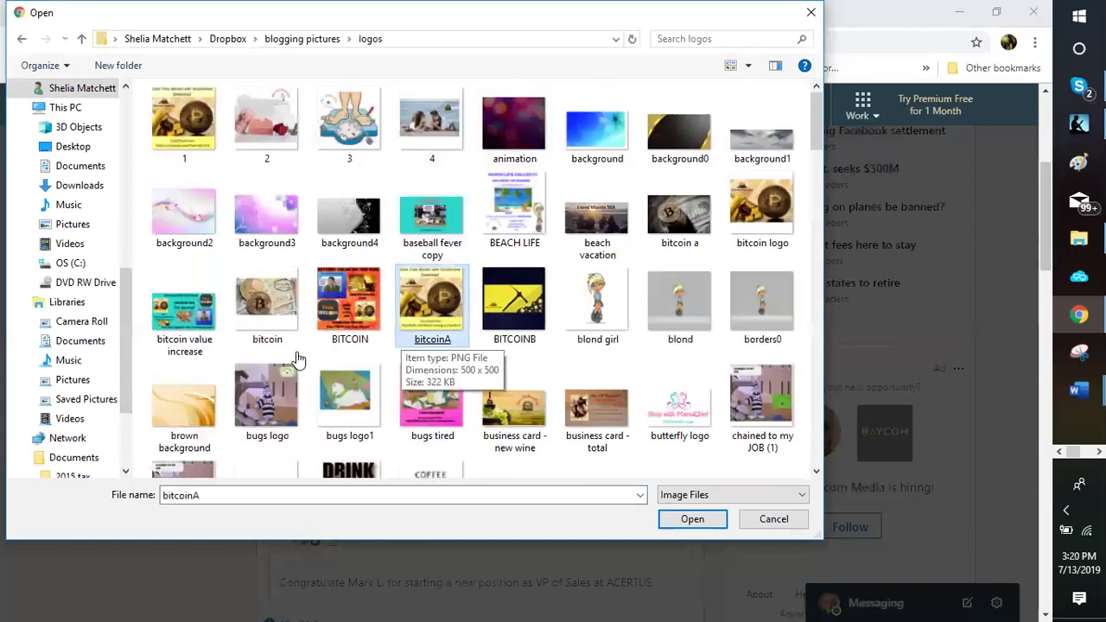
key(Down)
key(Down)
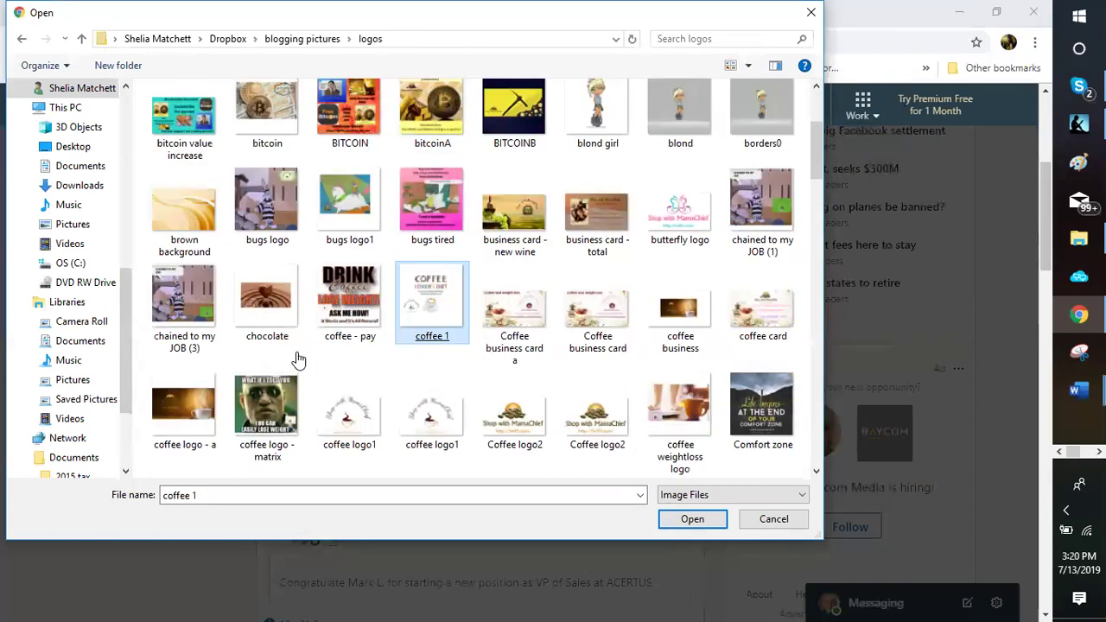
key(Down)
key(Down)
key(Down)
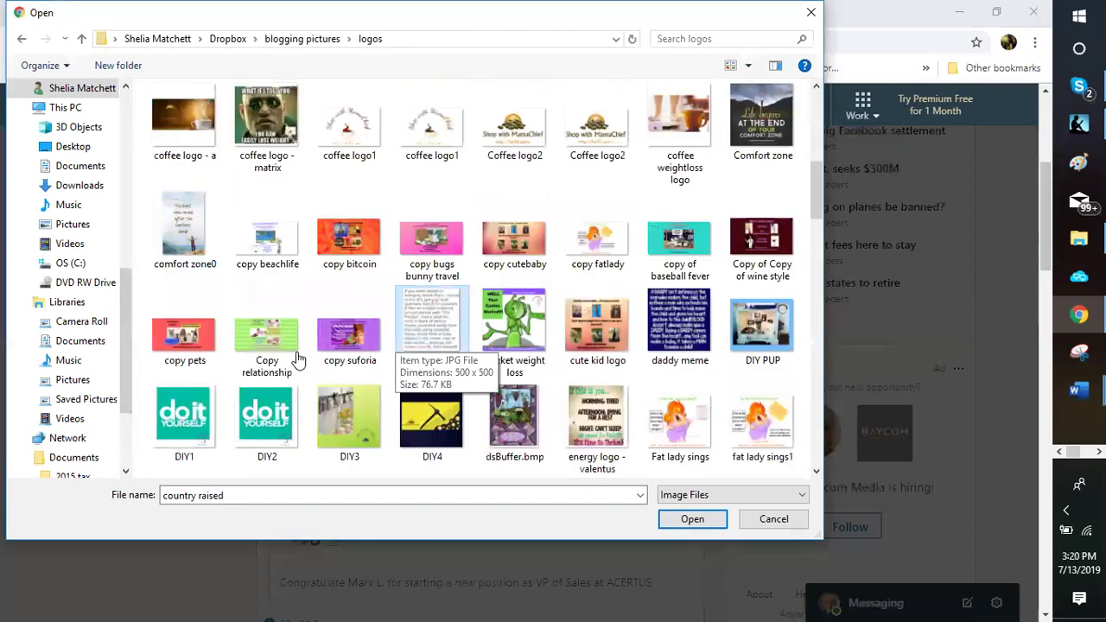
scroll(296, 359, down, 3)
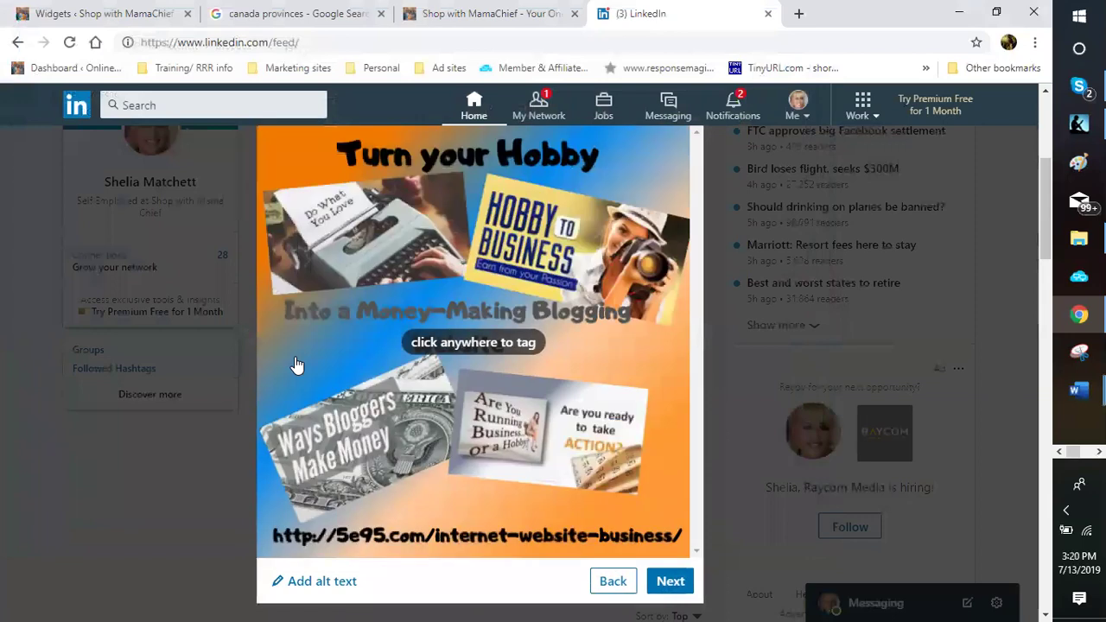
scroll(296, 364, down, 1)
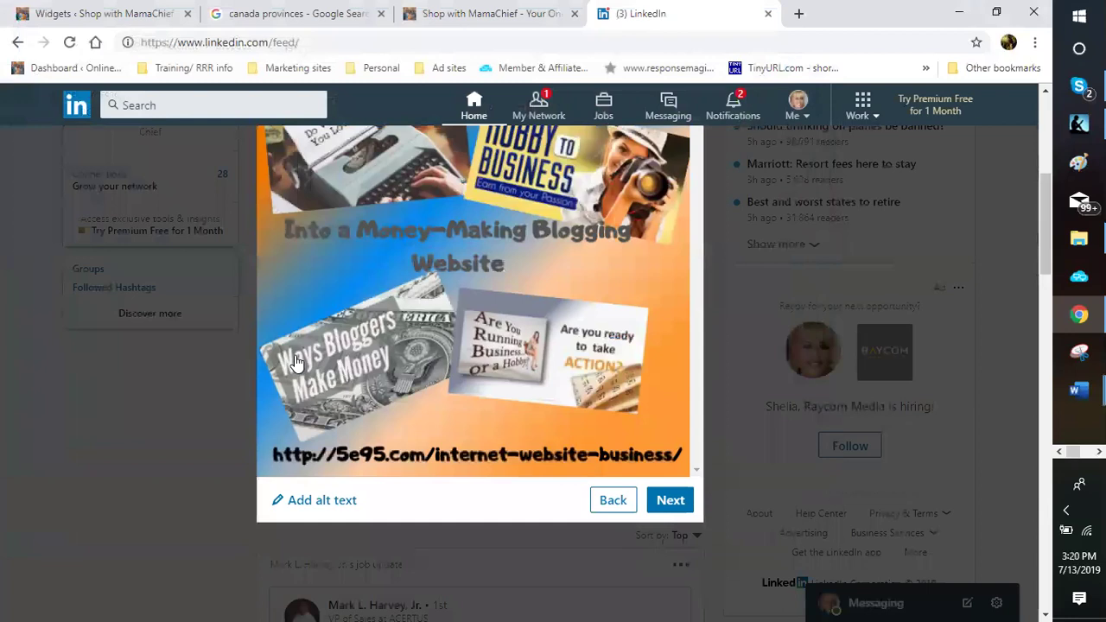
Accept the hobby picture for the post and add the hashtag #hobbybusiness after the website link.
click(669, 499)
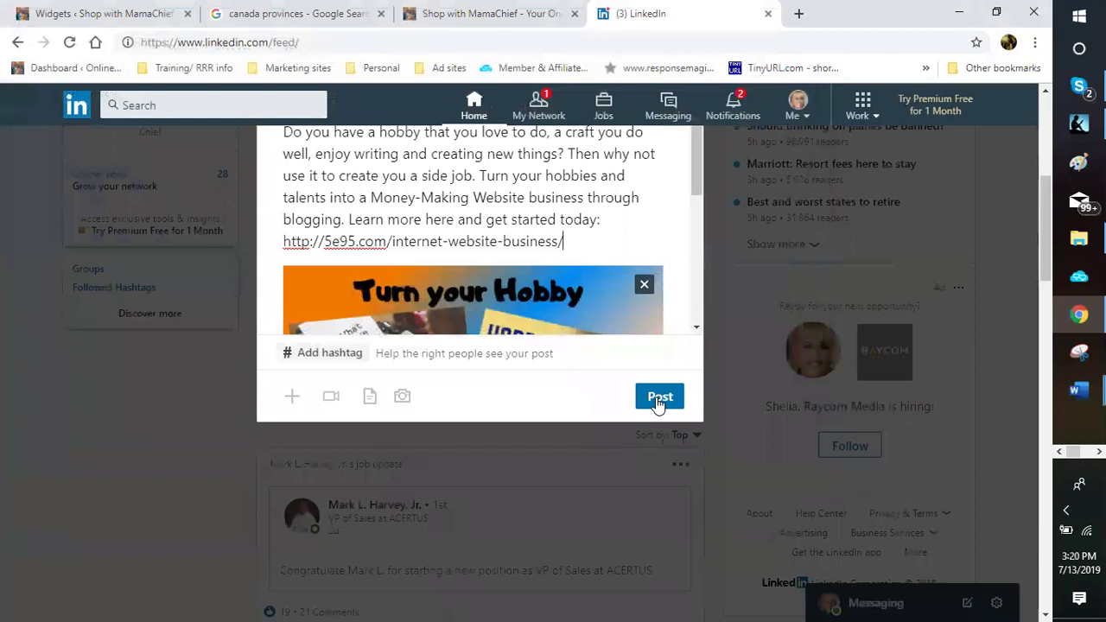
text(#)
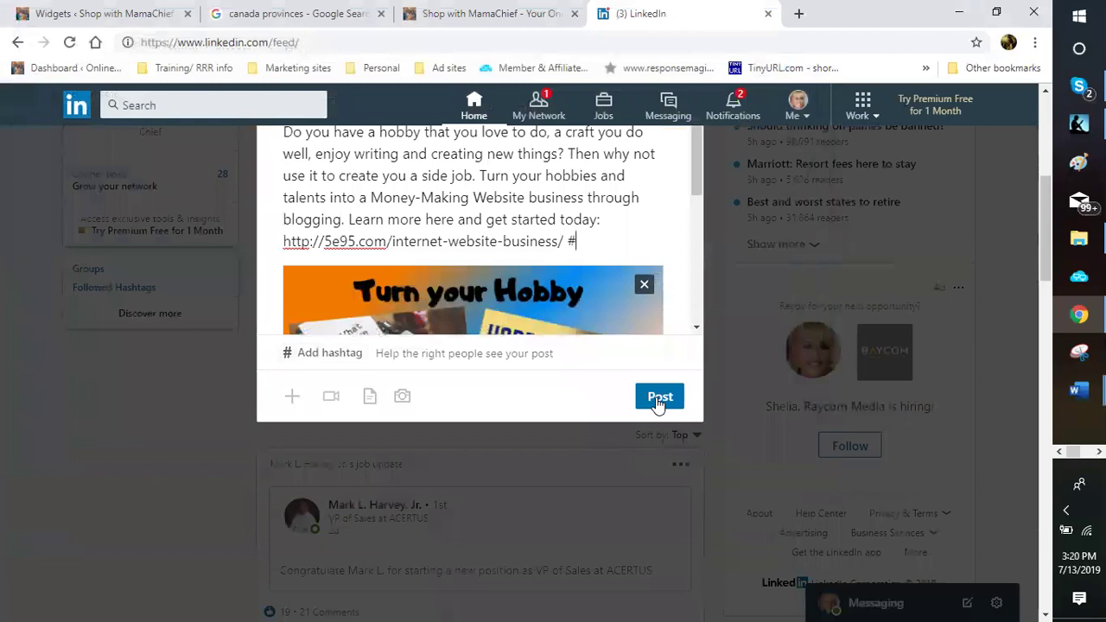
text(hobby)
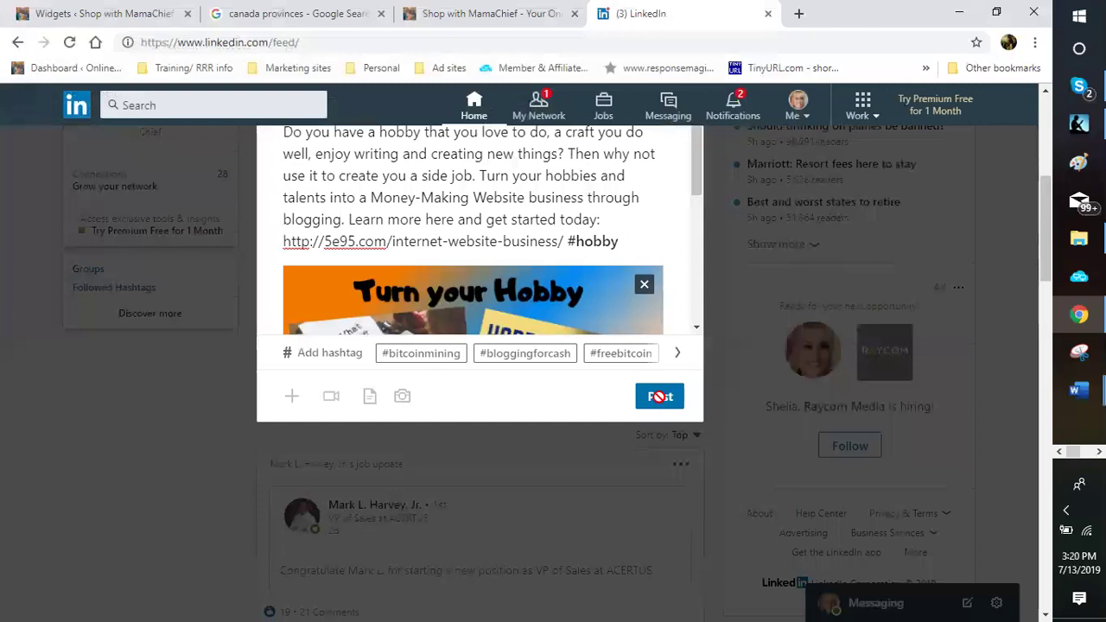
text(business)
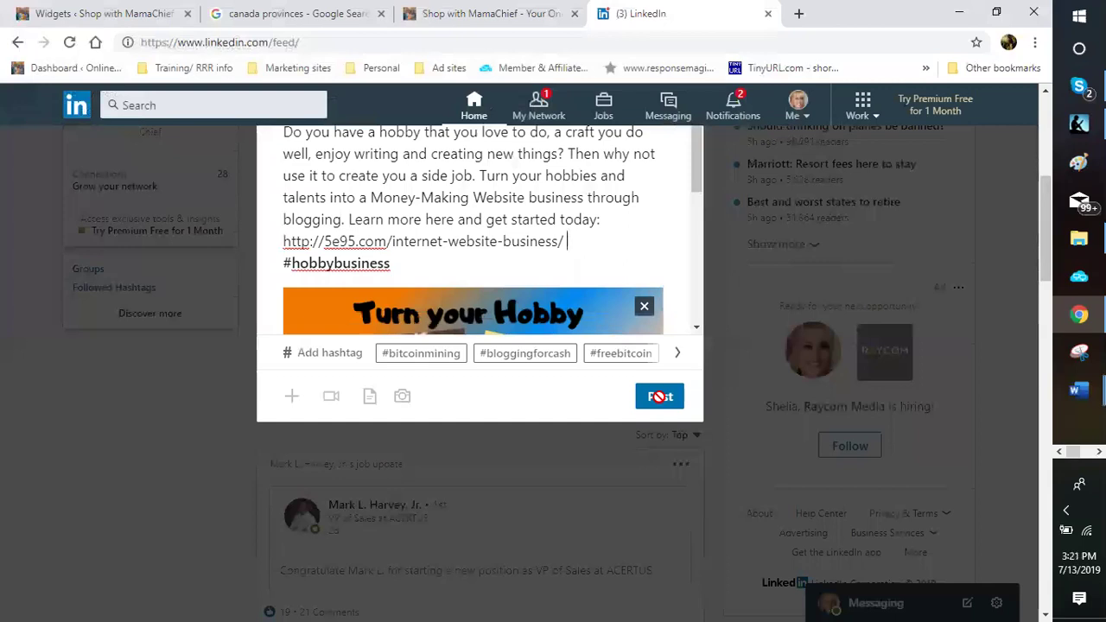
Insert the hashtag #workfromhome before #hobbybusiness in the post text.
text(#)
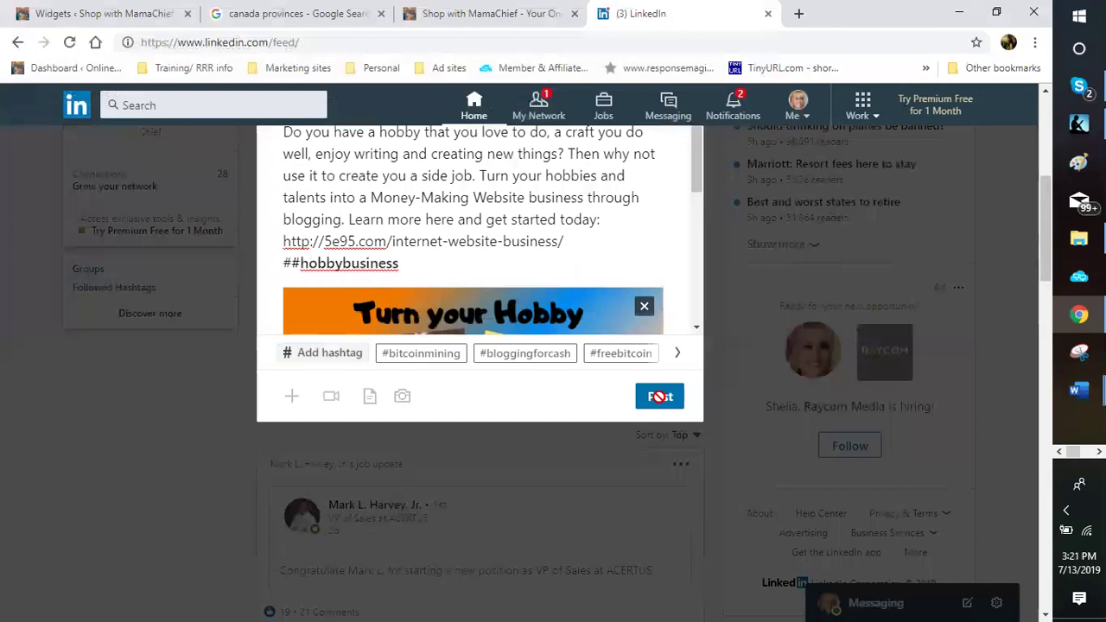
text(workfromhom)
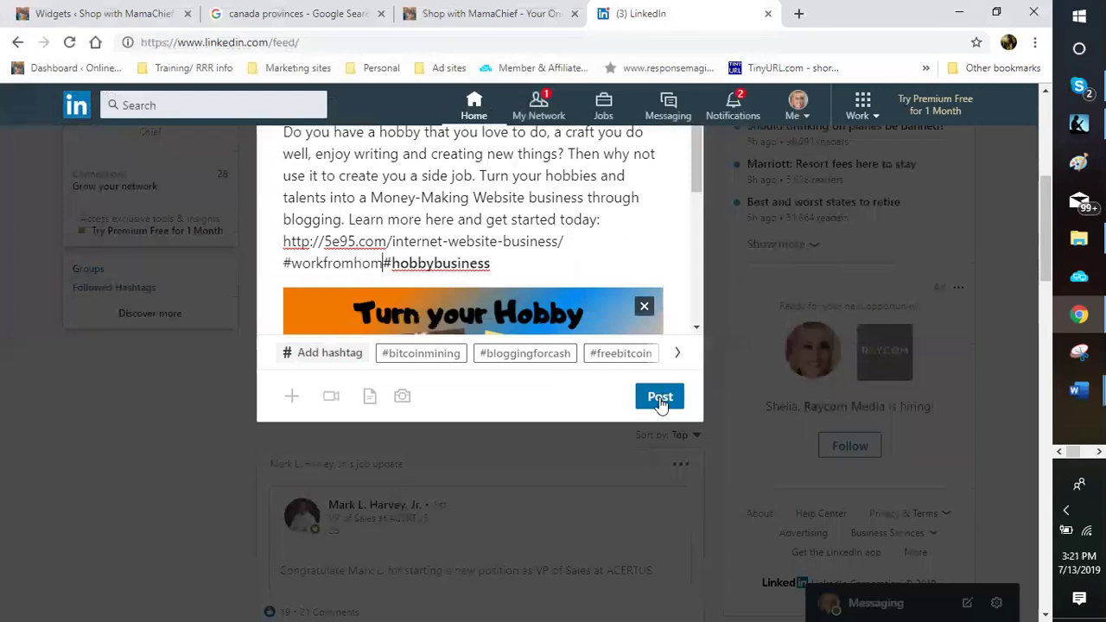
text(e)
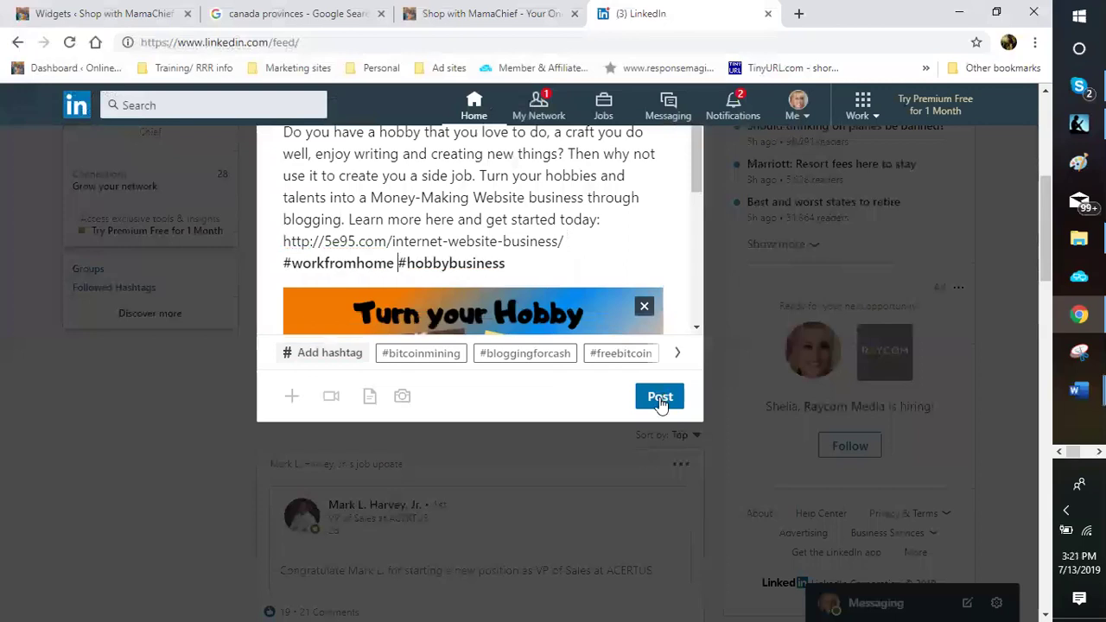
click(660, 400)
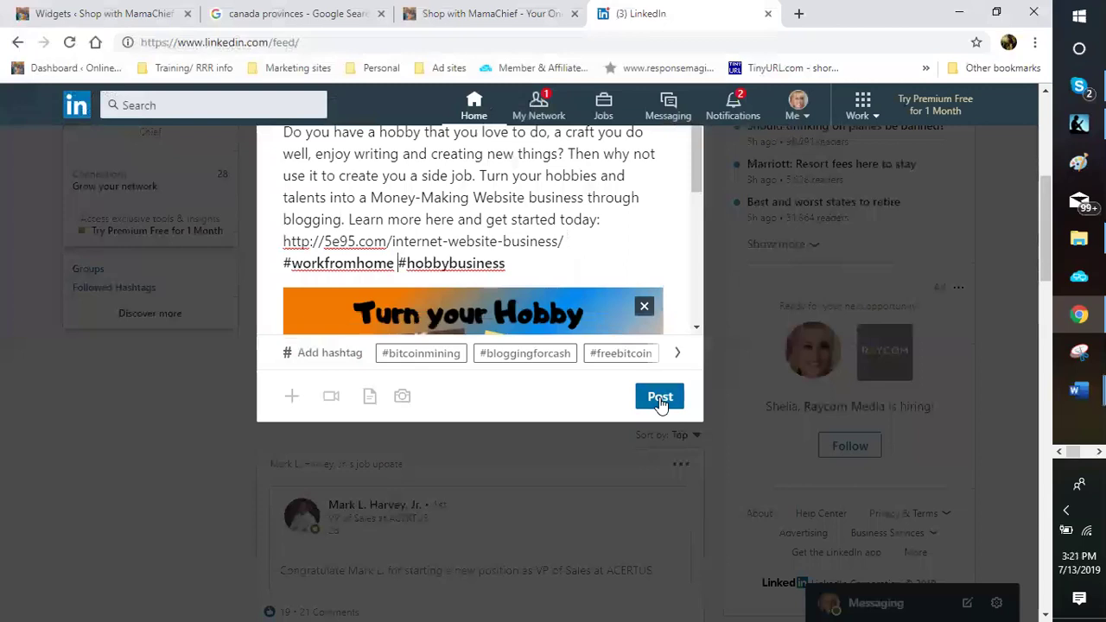
Insert the hashtag #makemoneywithhobbies between #workfromhome and #hobbybusiness, and publish the post.
text(#)
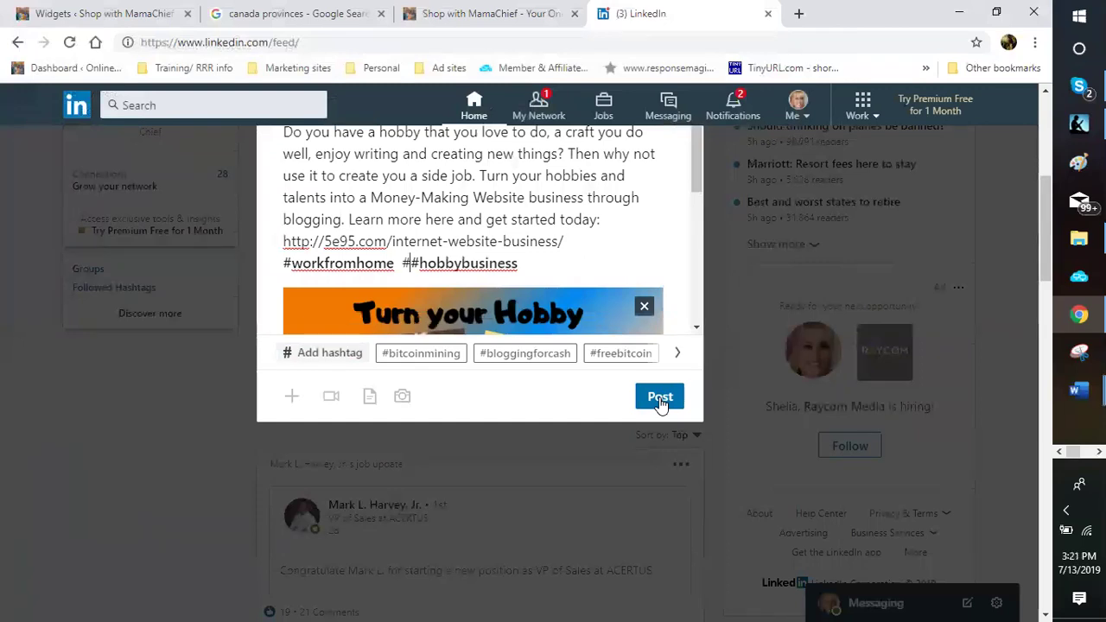
text(makeh)
key(BackSpace)
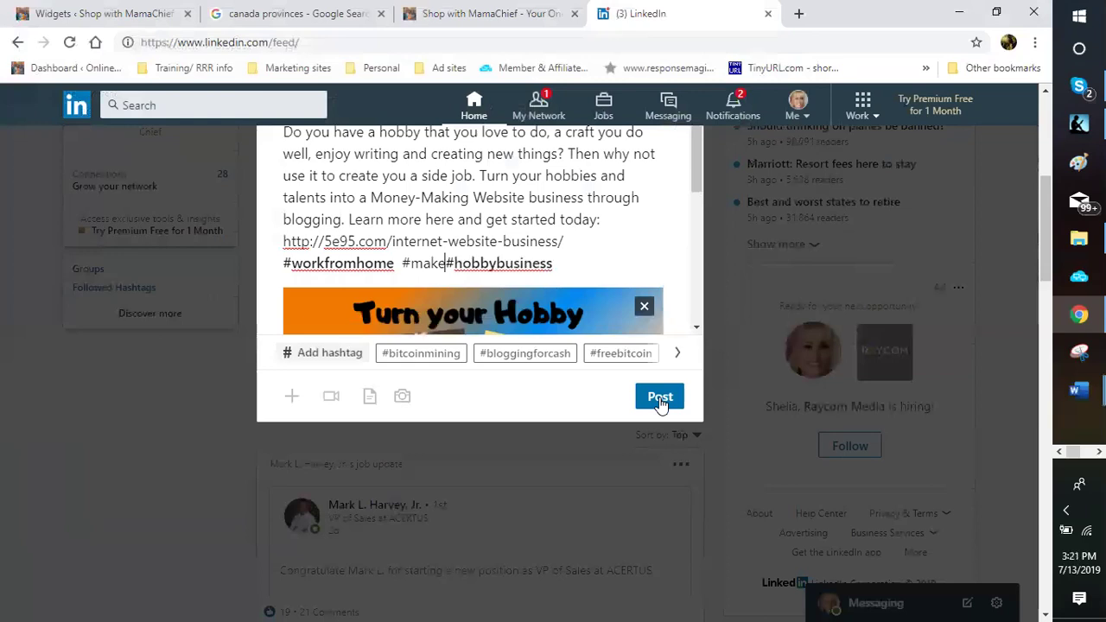
text(moneywith)
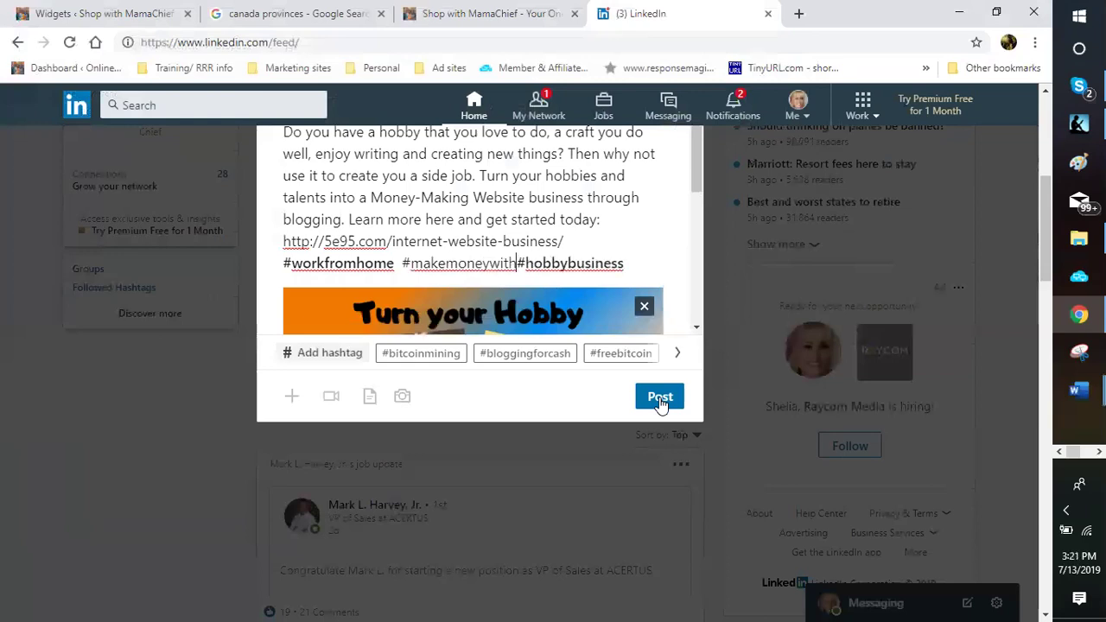
text(hobbies)
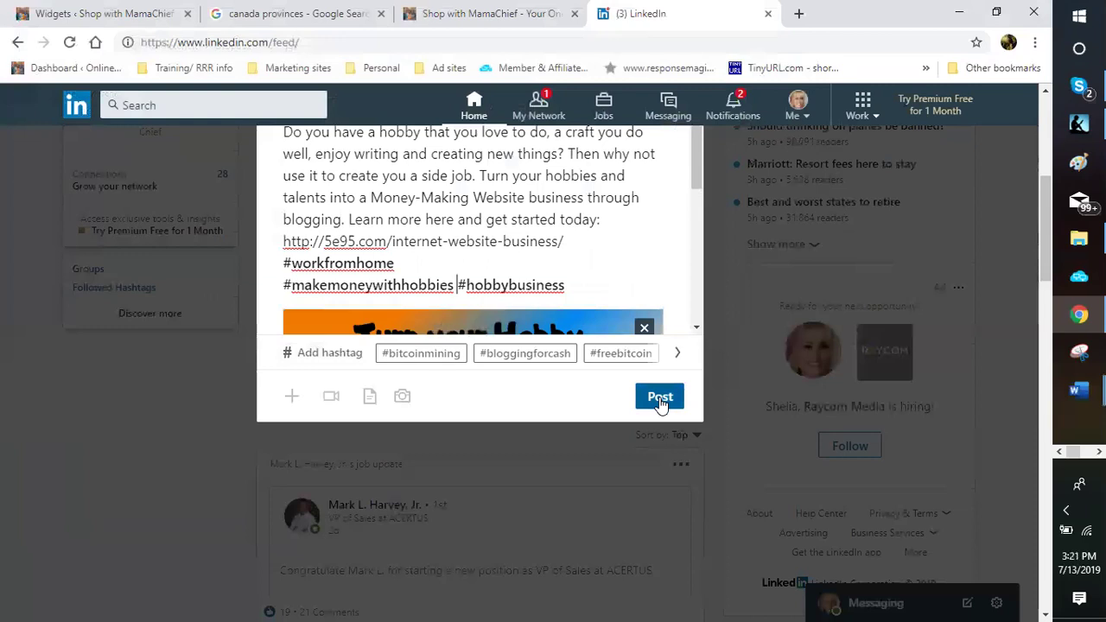
click(660, 402)
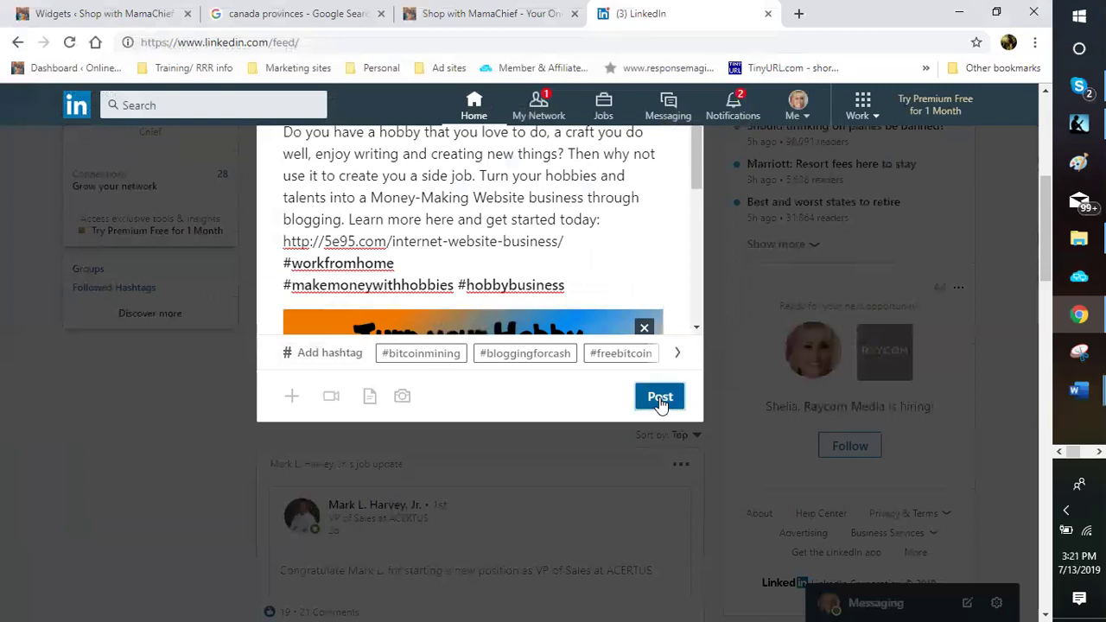